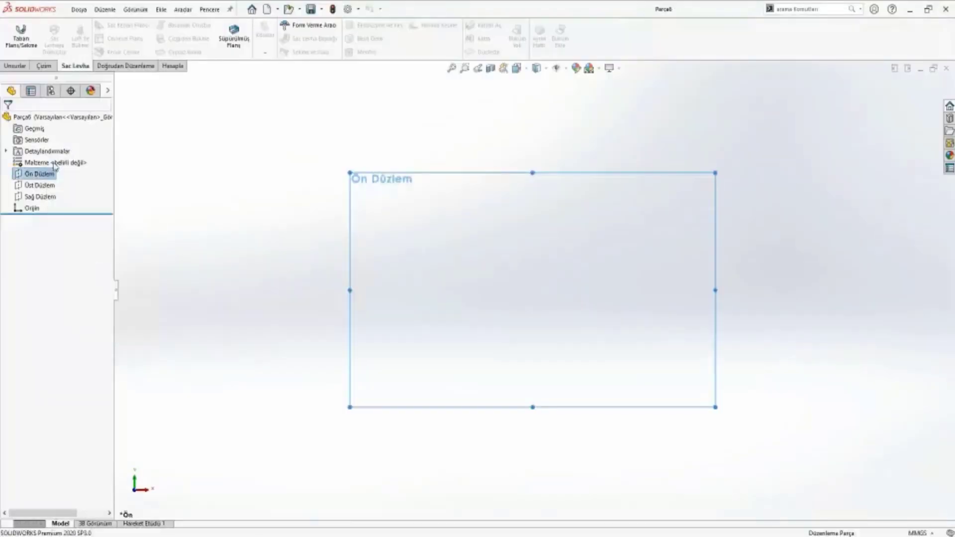
Sketch a centre rectangle from the origin on the Front Plane and make it a base flange
{"action": "left_click", "coordinate": [72, 39]}
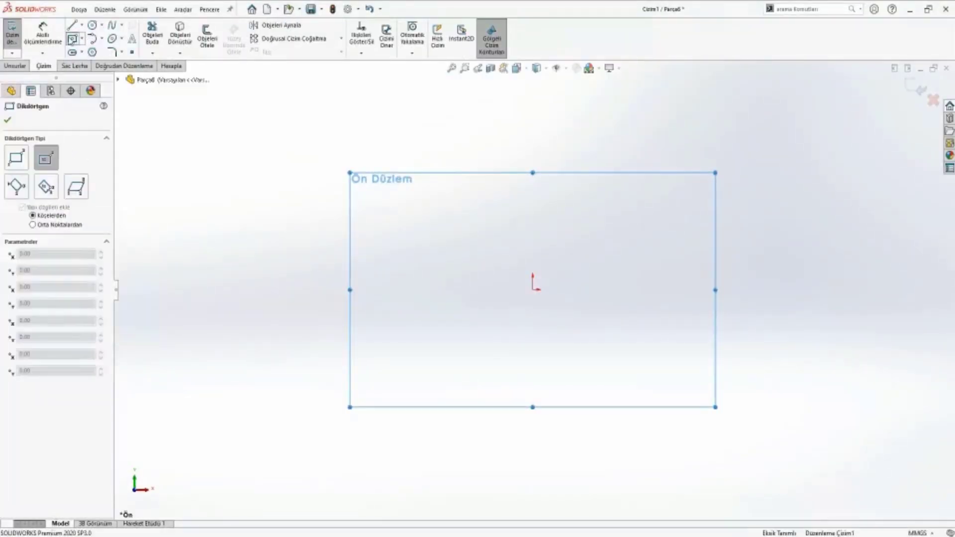
{"action": "left_click", "coordinate": [532, 290]}
{"action": "left_click", "coordinate": [761, 418]}
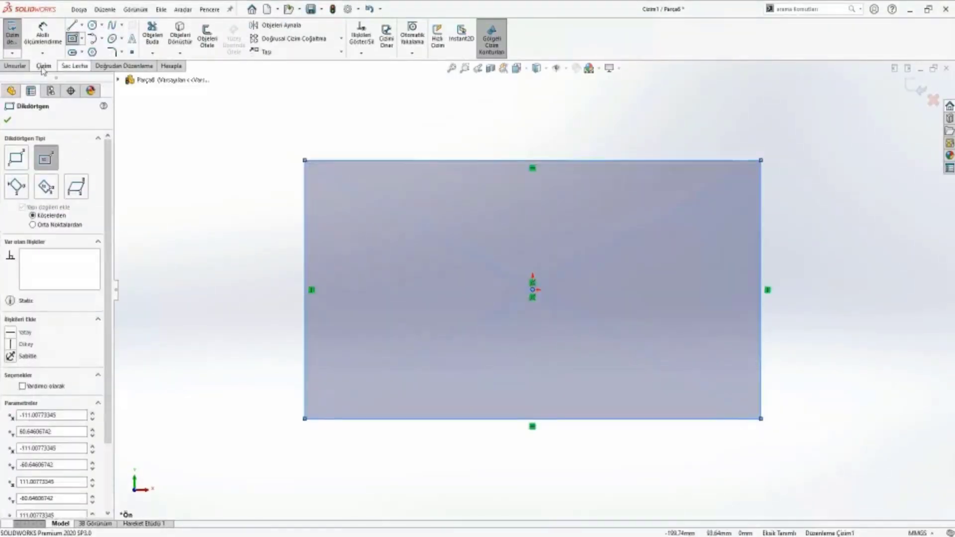
{"action": "left_click", "coordinate": [77, 67]}
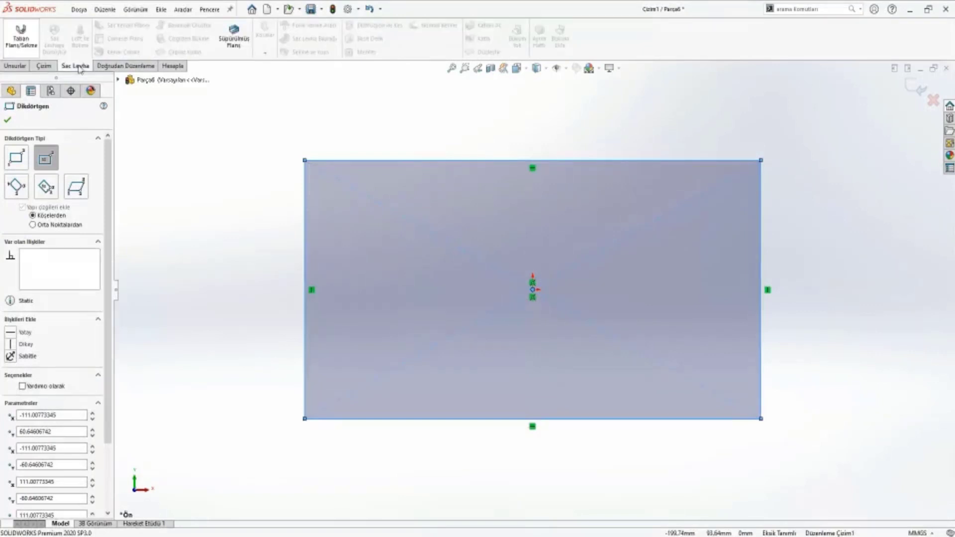
{"action": "left_click", "coordinate": [21, 36]}
Accept the base flange, then raise 118 mm, 90° edge flanges on the left, top and right edges
{"action": "key", "text": "Return"}
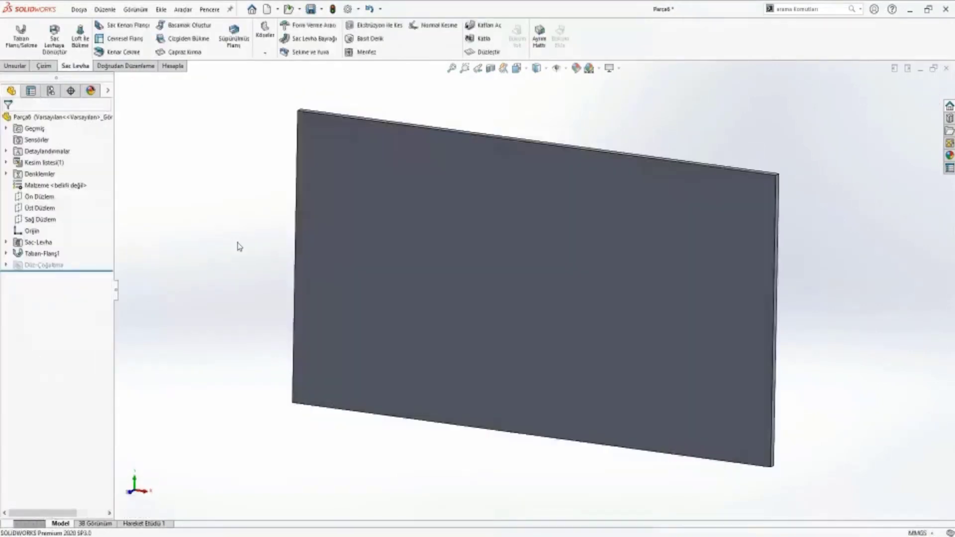
{"action": "left_click", "coordinate": [125, 27]}
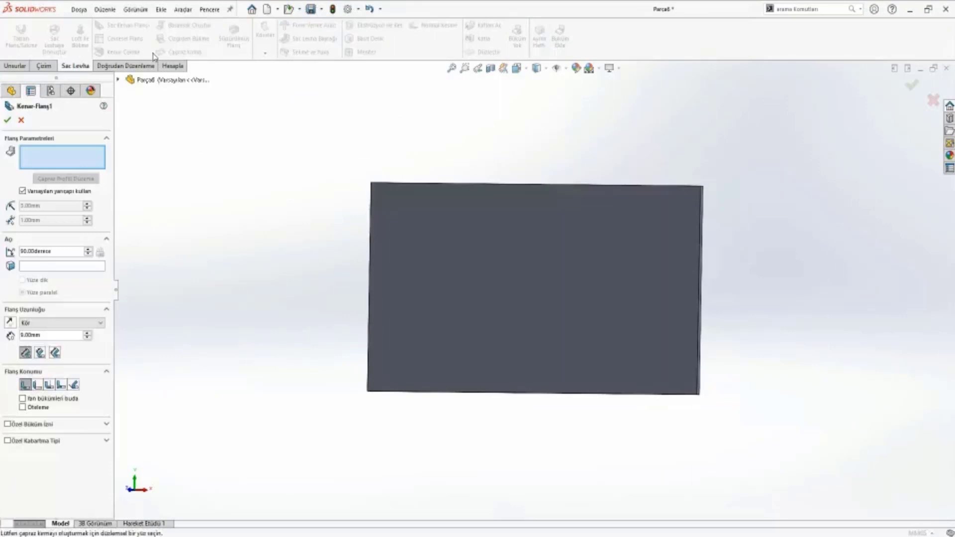
{"action": "left_click", "coordinate": [369, 209]}
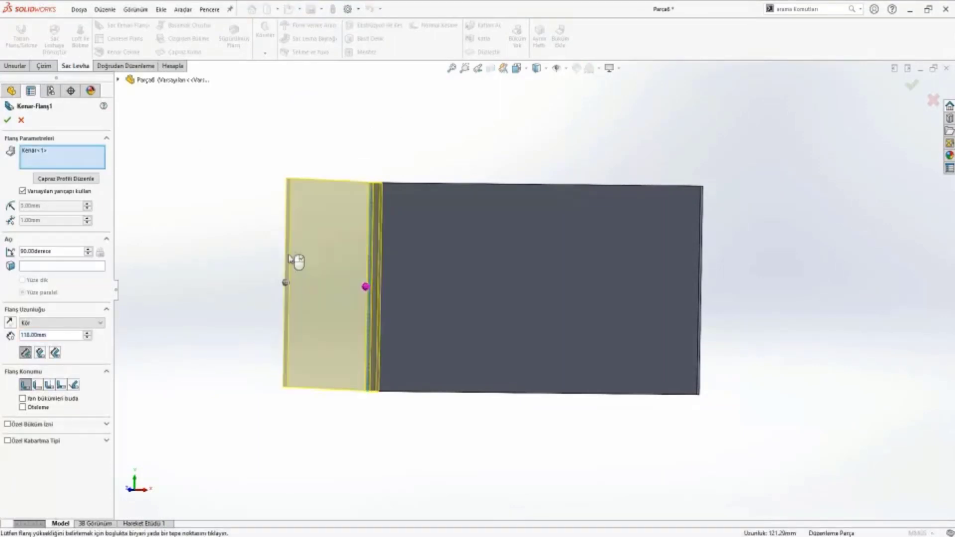
{"action": "left_click", "coordinate": [571, 190]}
{"action": "left_click", "coordinate": [702, 268]}
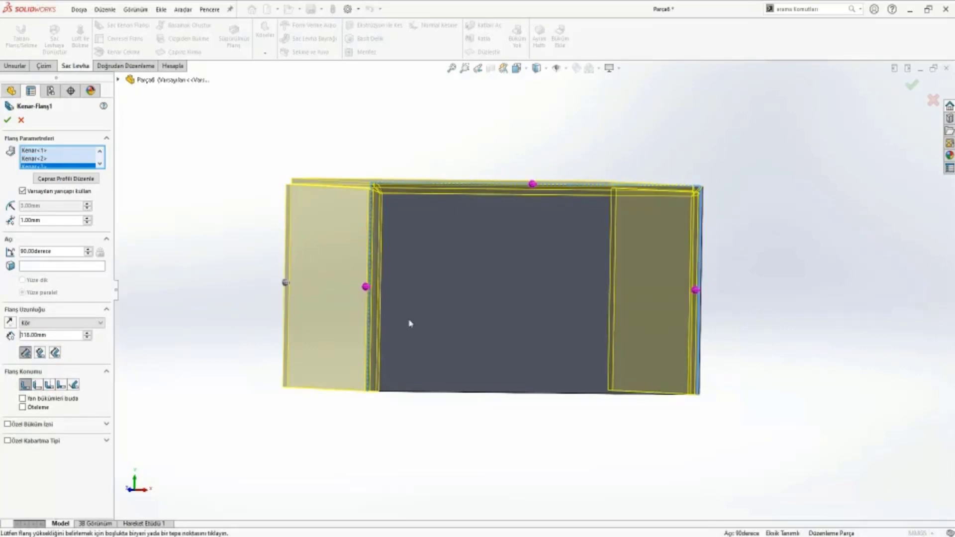
{"action": "mouse_move", "coordinate": [409, 324]}
{"action": "middle_mouse_down"}
{"action": "mouse_move", "coordinate": [303, 275]}
{"action": "mouse_move", "coordinate": [364, 102]}
{"action": "middle_mouse_up"}
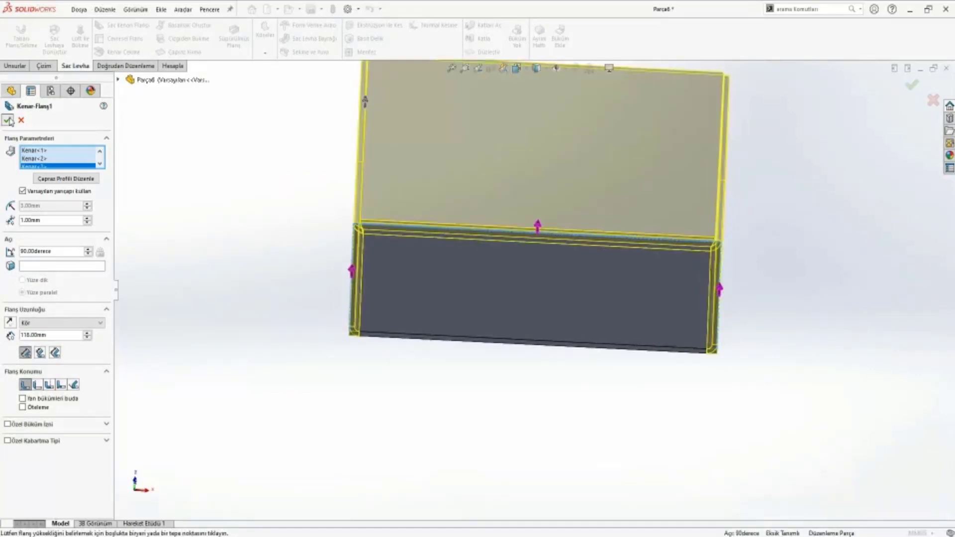
{"action": "left_click", "coordinate": [8, 121]}
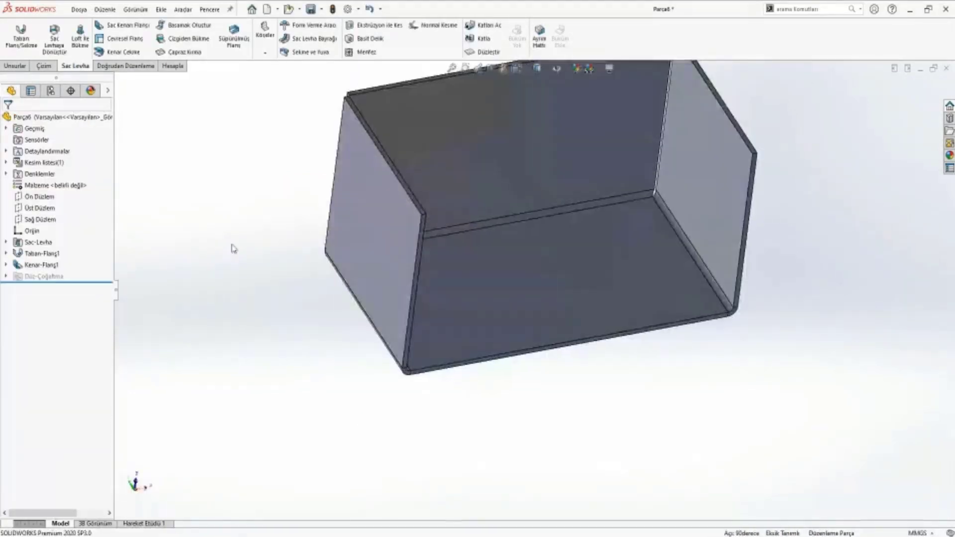
Add 95 mm edge flanges on both vertical edges and the bottom edge of the folded part
{"action": "left_click", "coordinate": [115, 29]}
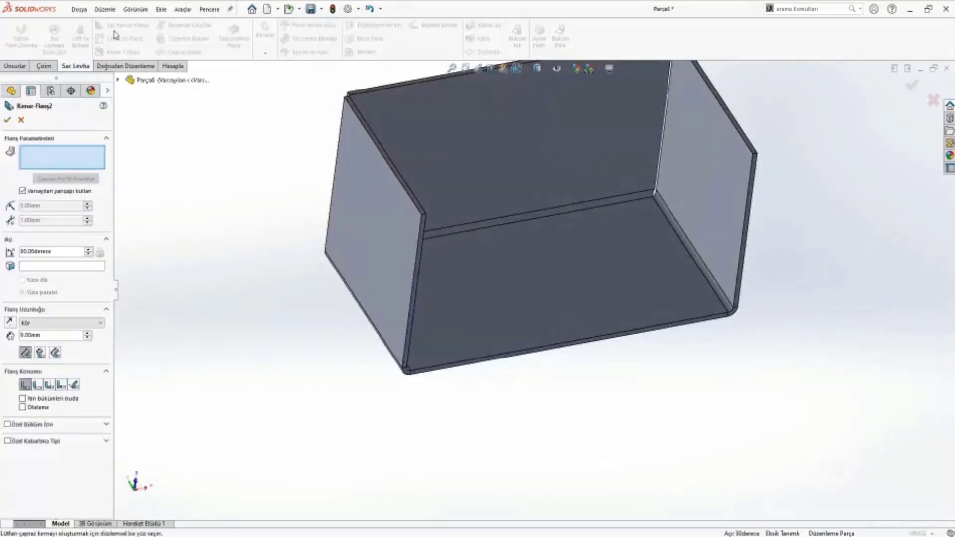
{"action": "left_click", "coordinate": [423, 250]}
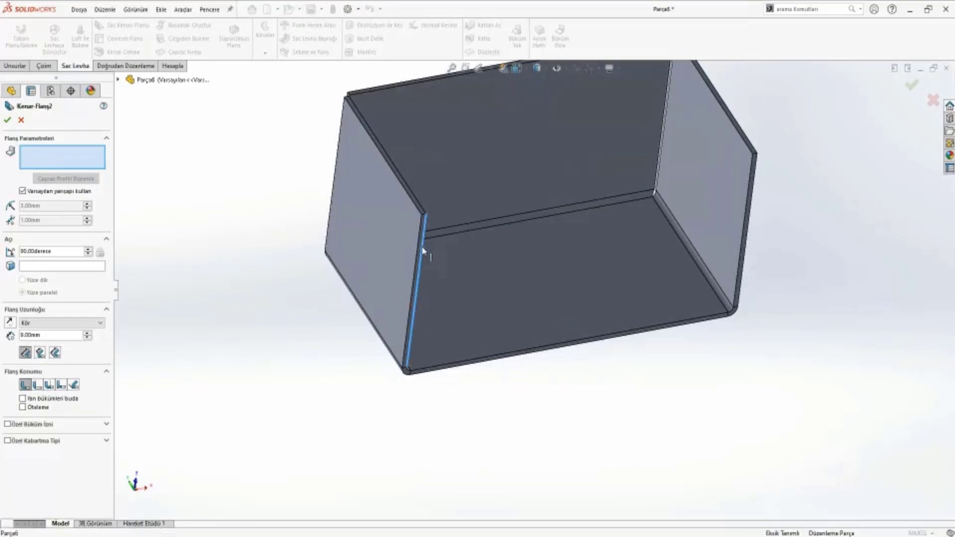
{"action": "left_click", "coordinate": [561, 259]}
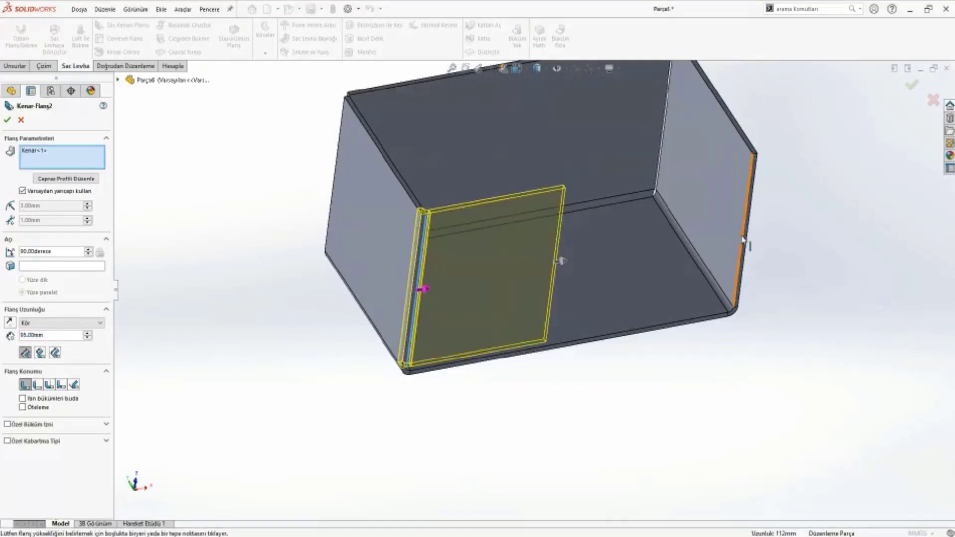
{"action": "left_click", "coordinate": [743, 240]}
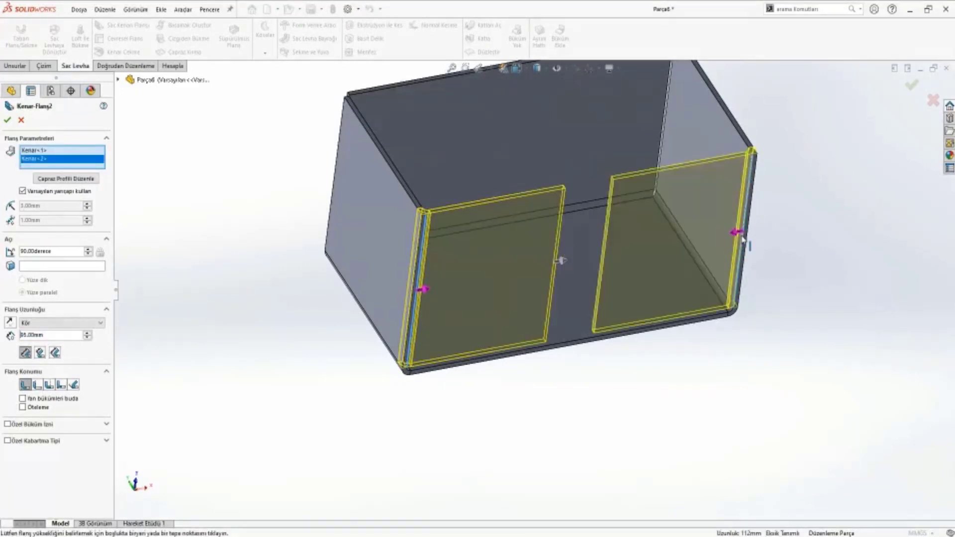
{"action": "left_click", "coordinate": [584, 341]}
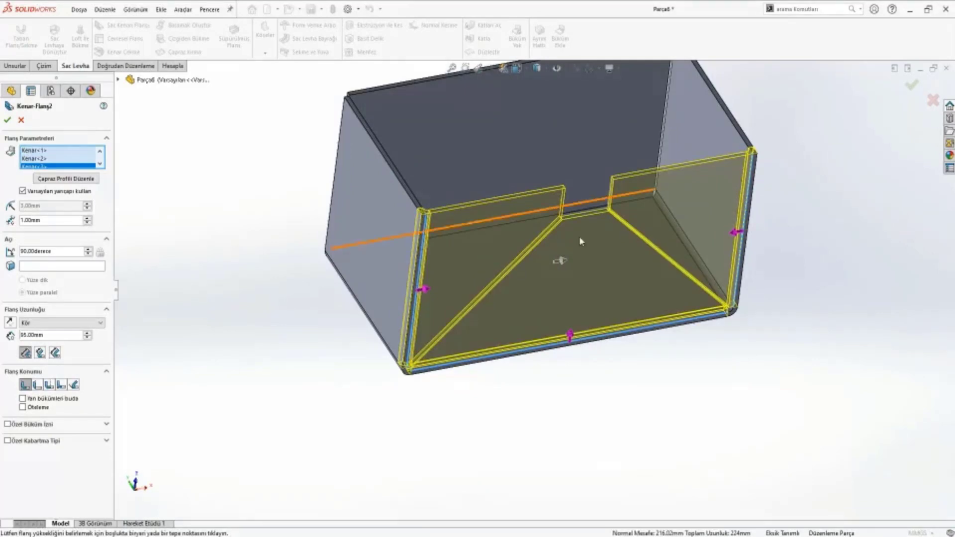
{"action": "scroll", "coordinate": [479, 349], "scroll_direction": "down", "scroll_amount": 2}
{"action": "scroll", "coordinate": [479, 349], "scroll_direction": "down", "scroll_amount": 1}
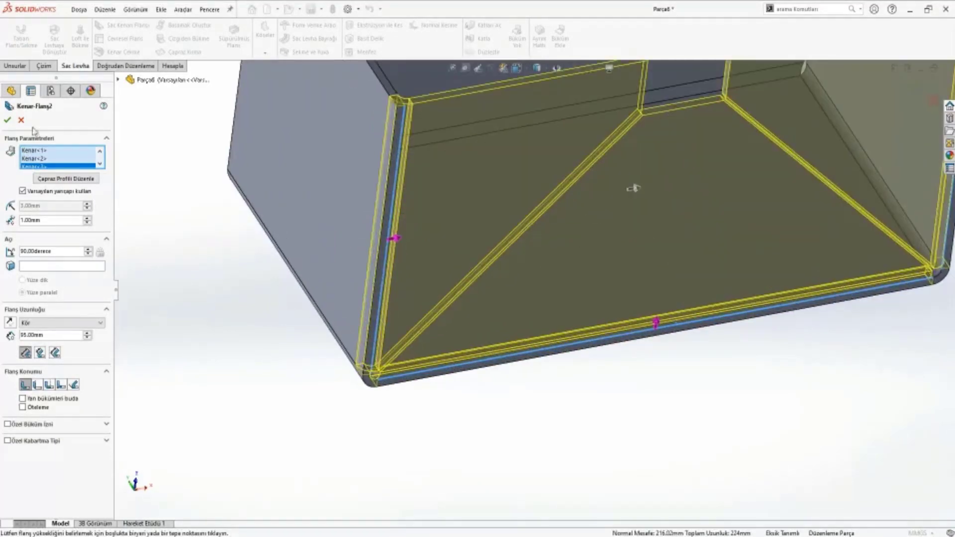
{"action": "left_click", "coordinate": [7, 120]}
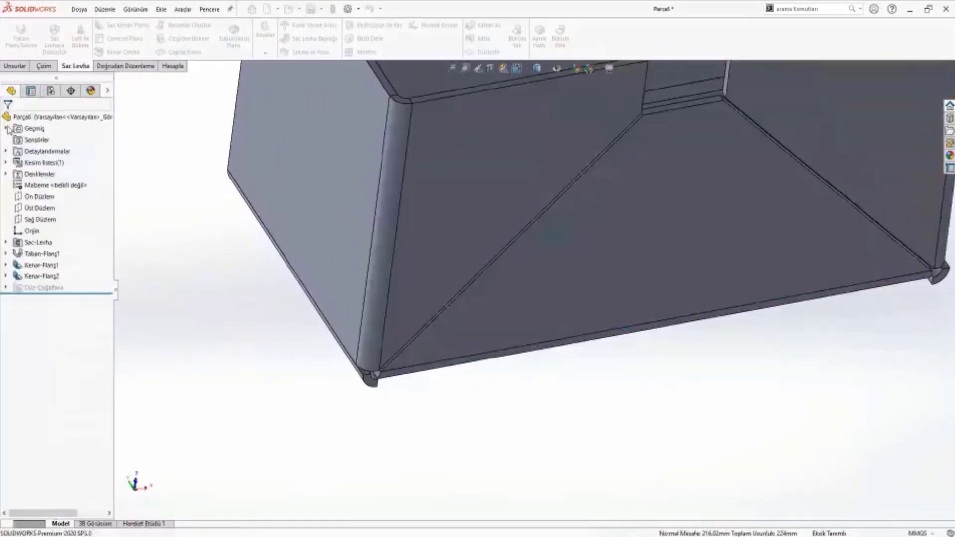
Apply a rectangular Corner Relief to all collected three-bend corners of the second edge flange
{"action": "scroll", "coordinate": [378, 378], "scroll_direction": "down", "scroll_amount": 4}
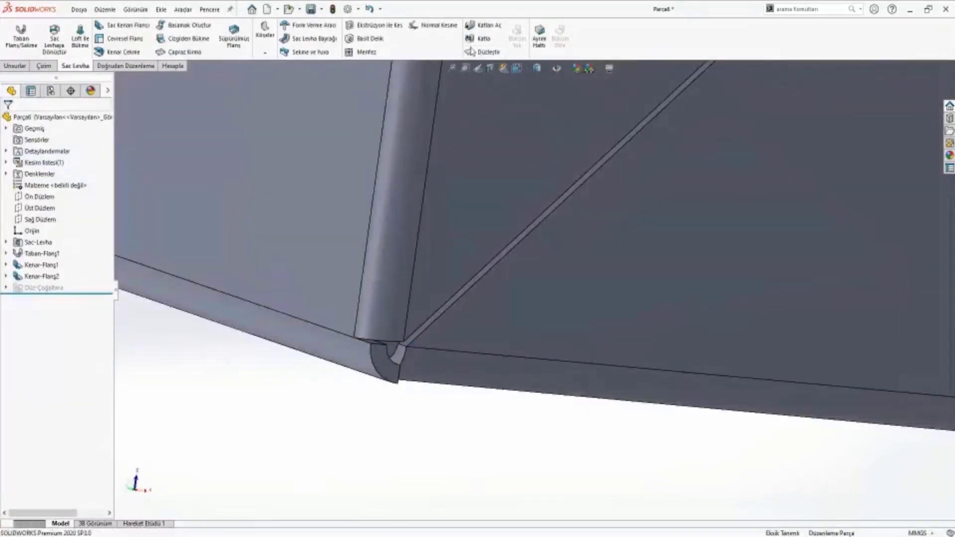
{"action": "left_click", "coordinate": [265, 52]}
{"action": "left_click", "coordinate": [280, 103]}
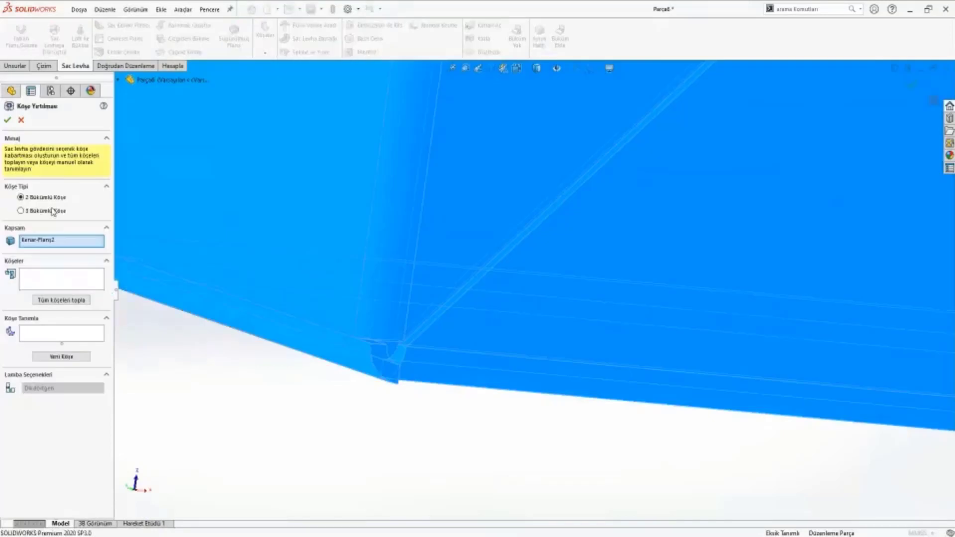
{"action": "left_click", "coordinate": [61, 301]}
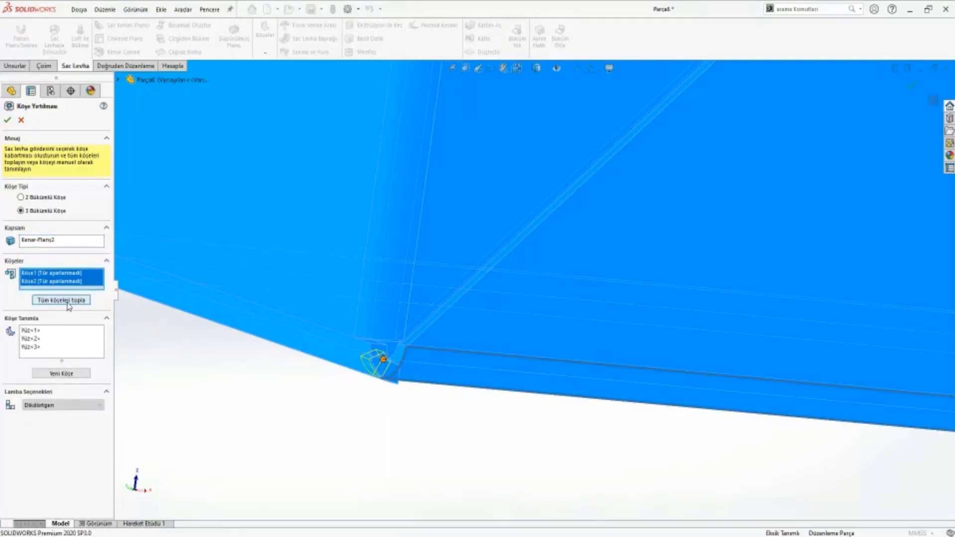
{"action": "scroll", "coordinate": [348, 298], "scroll_direction": "up", "scroll_amount": 5}
{"action": "scroll", "coordinate": [343, 288], "scroll_direction": "down", "scroll_amount": 5}
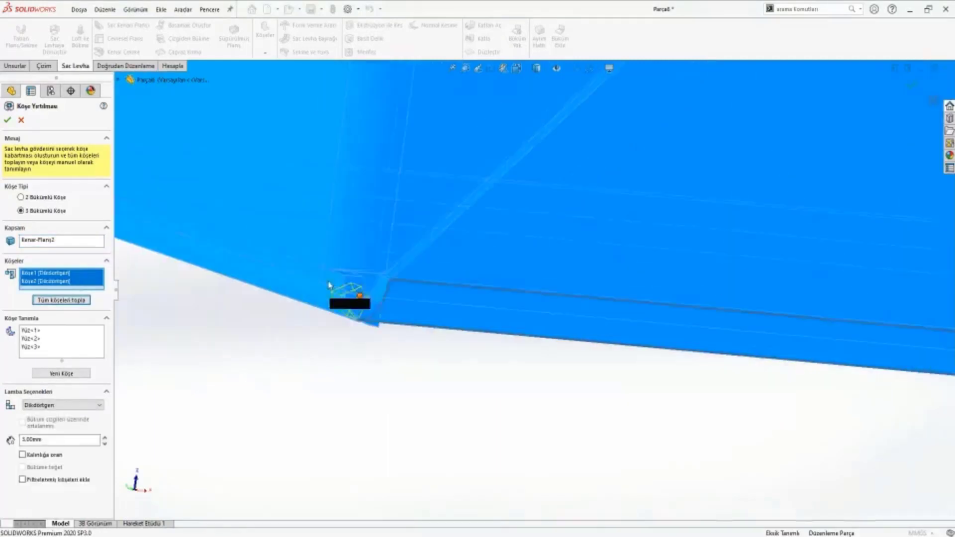
{"action": "scroll", "coordinate": [408, 321], "scroll_direction": "down", "scroll_amount": 2}
{"action": "scroll", "coordinate": [398, 318], "scroll_direction": "down", "scroll_amount": 3}
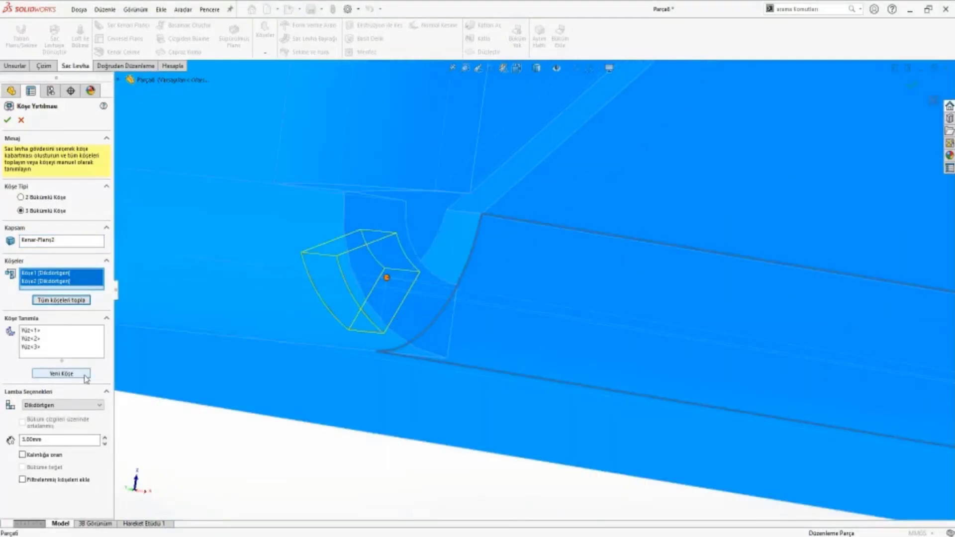
{"action": "scroll", "coordinate": [62, 405], "scroll_direction": "down", "scroll_amount": 1}
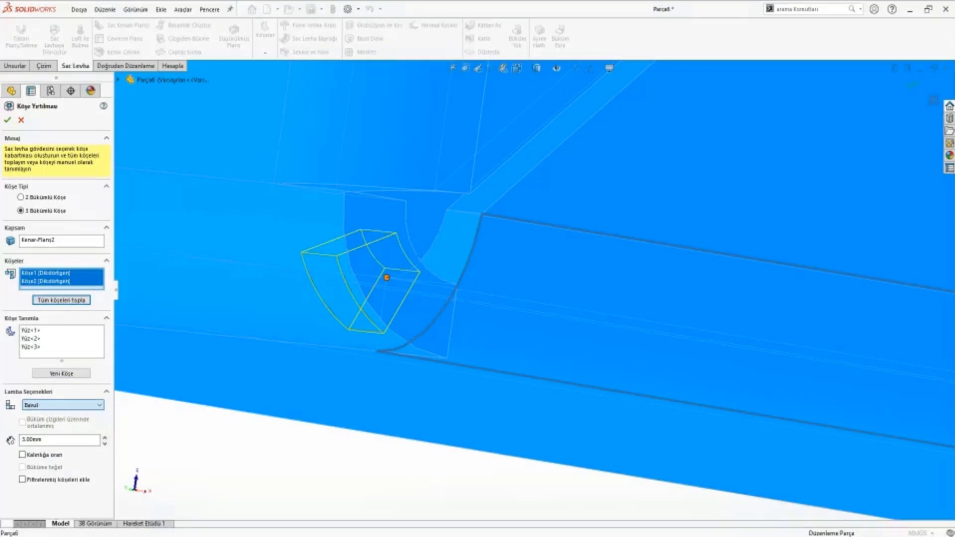
{"action": "scroll", "coordinate": [62, 405], "scroll_direction": "down", "scroll_amount": 2}
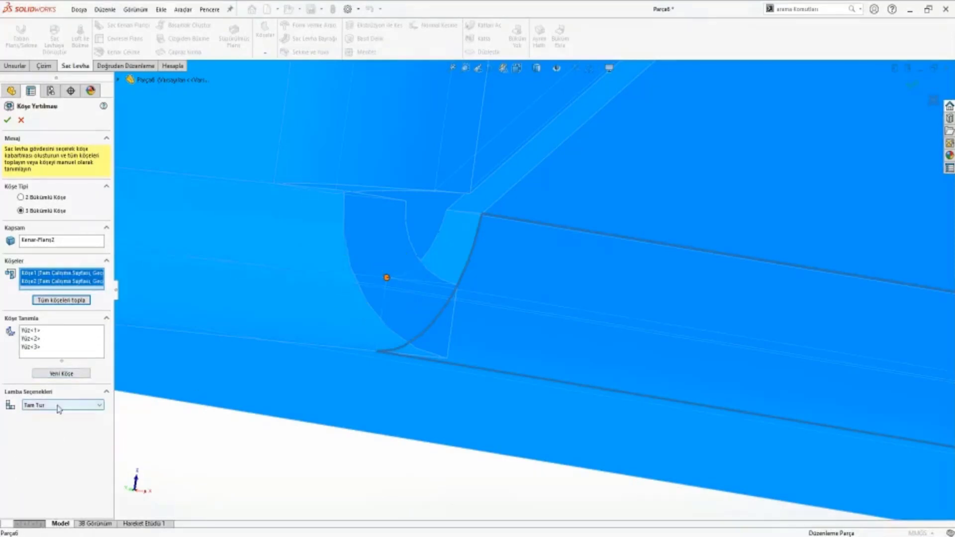
{"action": "scroll", "coordinate": [58, 408], "scroll_direction": "down", "scroll_amount": 1}
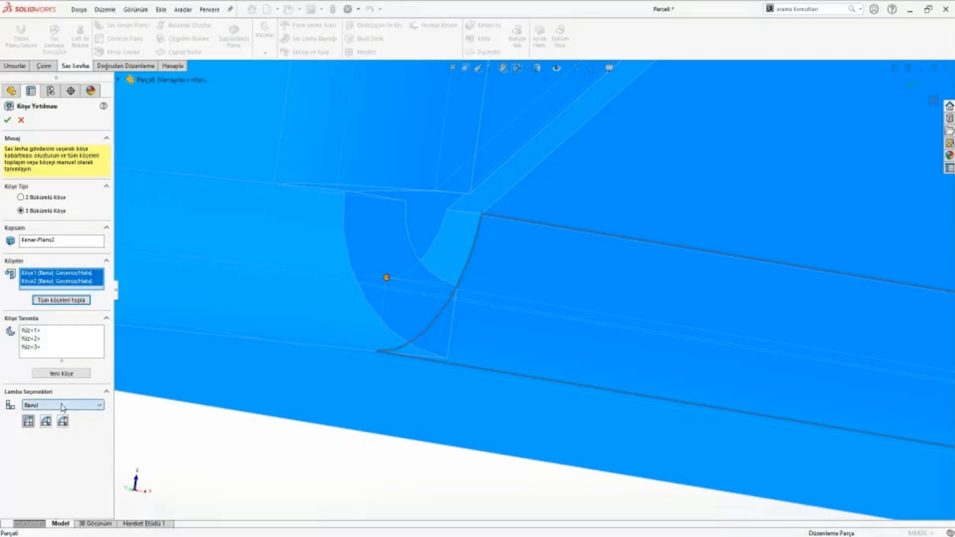
{"action": "scroll", "coordinate": [63, 407], "scroll_direction": "up", "scroll_amount": 2}
{"action": "scroll", "coordinate": [63, 407], "scroll_direction": "up", "scroll_amount": 2}
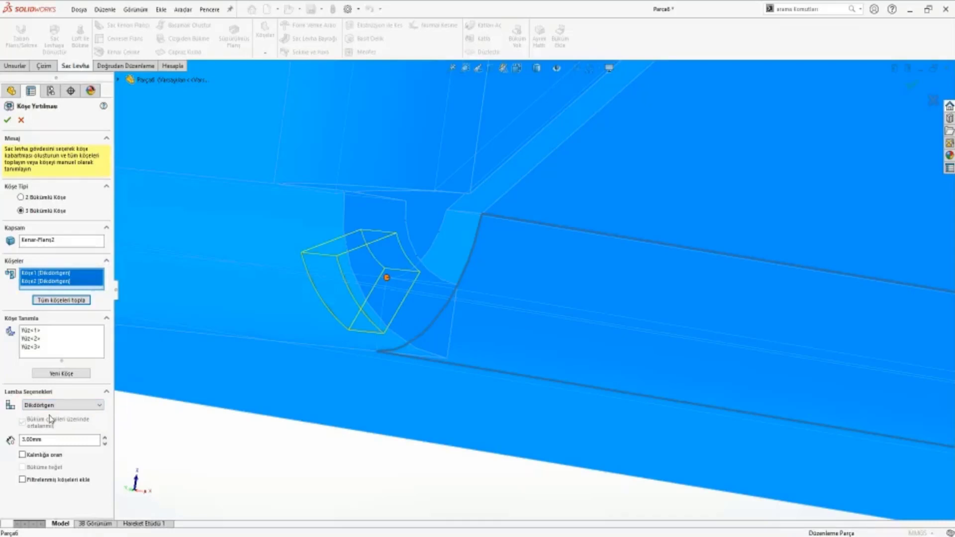
{"action": "left_click", "coordinate": [8, 120]}
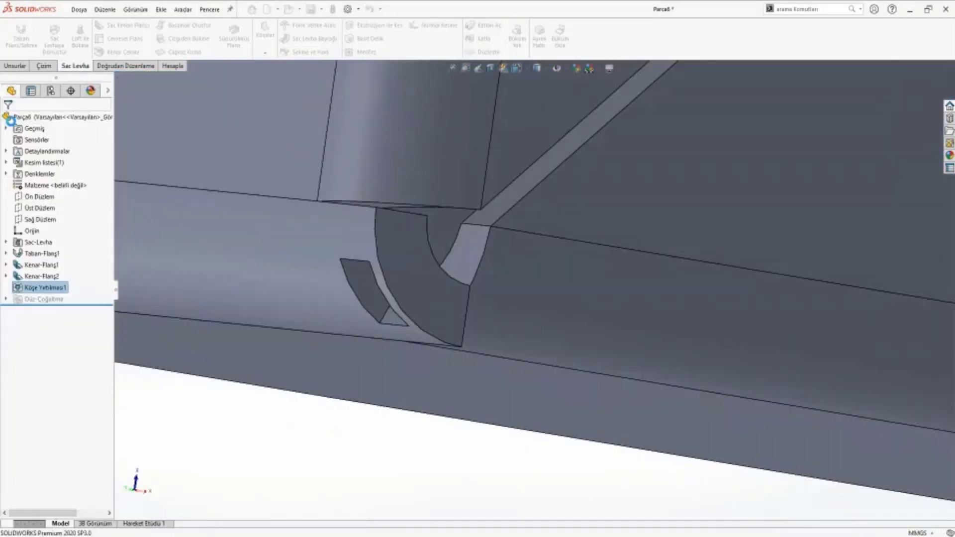
Edit the corner relief: tear relief on Köşe1, rectangular relief kept on Köşe2
{"action": "right_click", "coordinate": [39, 291]}
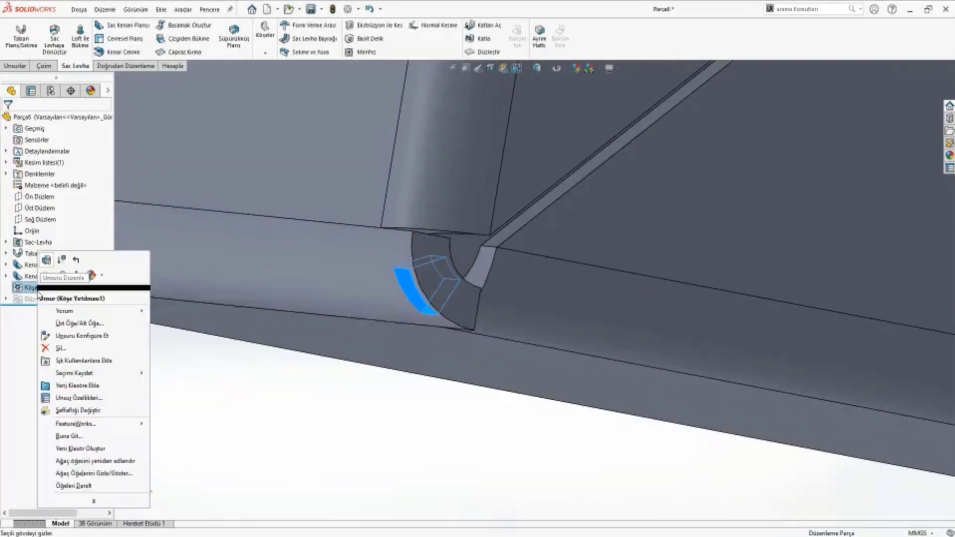
{"action": "left_click", "coordinate": [40, 288]}
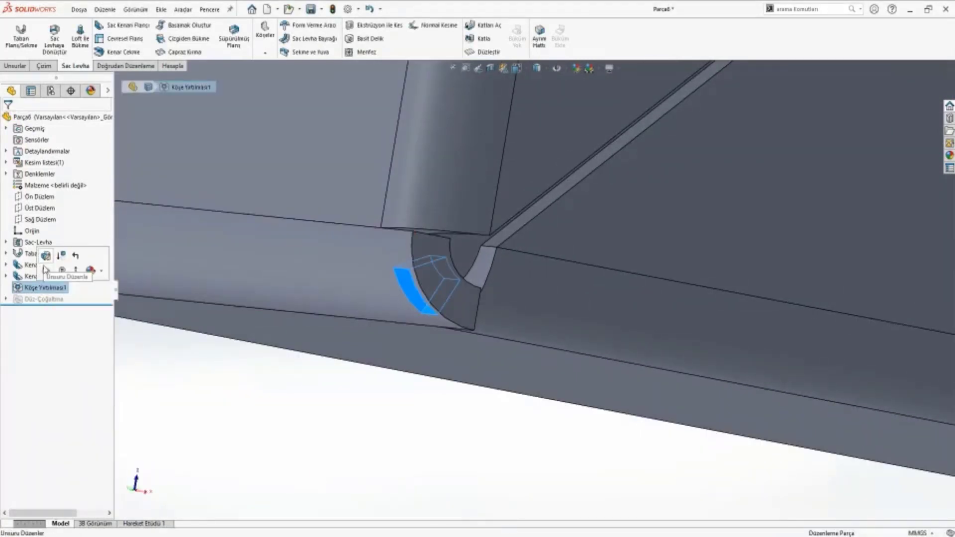
{"action": "left_click", "coordinate": [44, 257]}
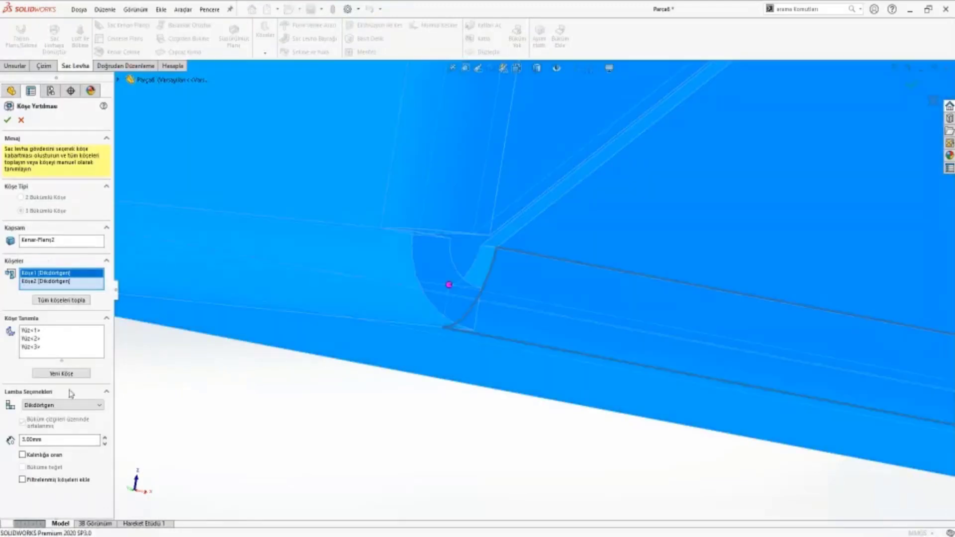
{"action": "scroll", "coordinate": [62, 405], "scroll_direction": "down", "scroll_amount": 1}
{"action": "scroll", "coordinate": [62, 405], "scroll_direction": "down", "scroll_amount": 1}
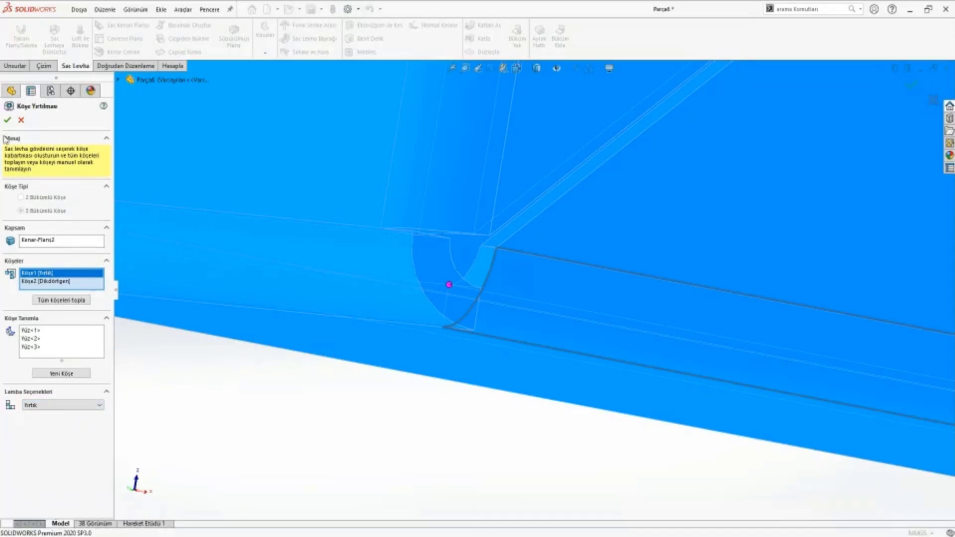
{"action": "left_click", "coordinate": [46, 281]}
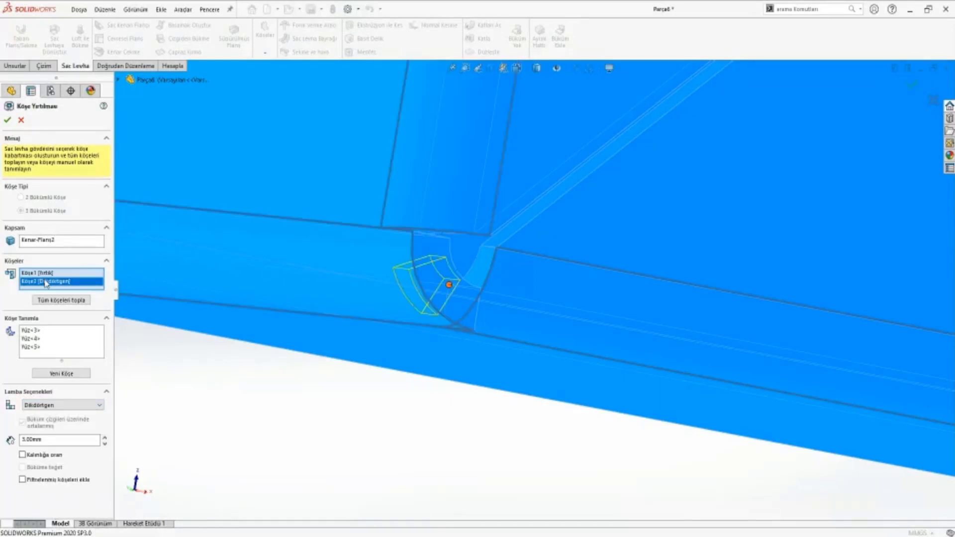
{"action": "mouse_move", "coordinate": [224, 303]}
{"action": "middle_mouse_down"}
{"action": "mouse_move", "coordinate": [725, 335]}
{"action": "mouse_move", "coordinate": [753, 313]}
{"action": "mouse_move", "coordinate": [548, 251]}
{"action": "middle_mouse_up"}
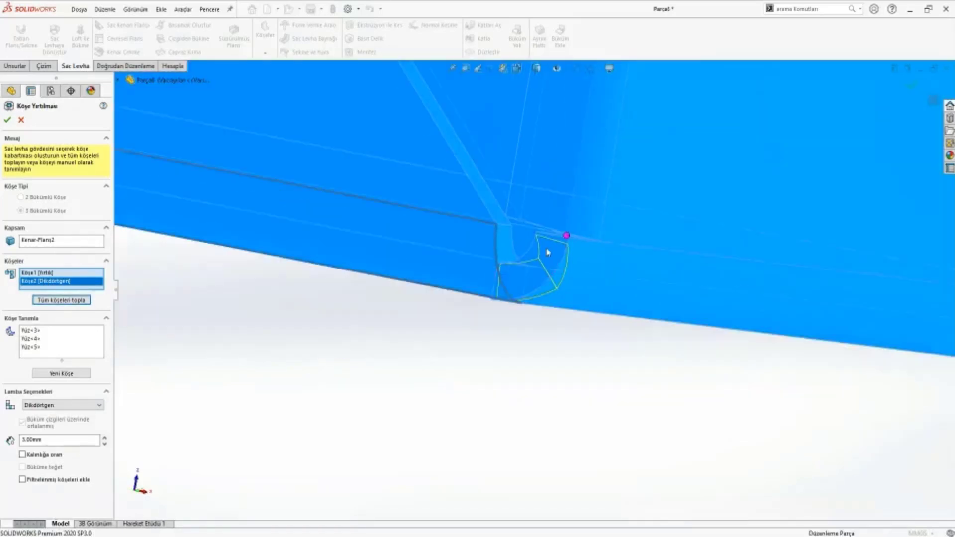
{"action": "left_click", "coordinate": [7, 119]}
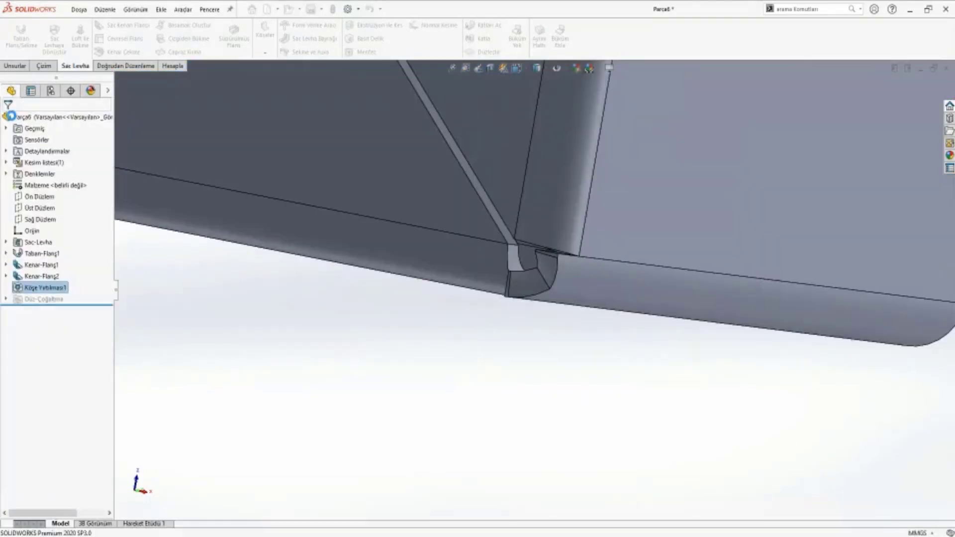
Review the whole sheet-metal box, then close the part without saving
{"action": "scroll", "coordinate": [427, 311], "scroll_direction": "up", "scroll_amount": 5}
{"action": "middle_click_drag", "start_coordinate": [427, 312], "coordinate": [418, 287]}
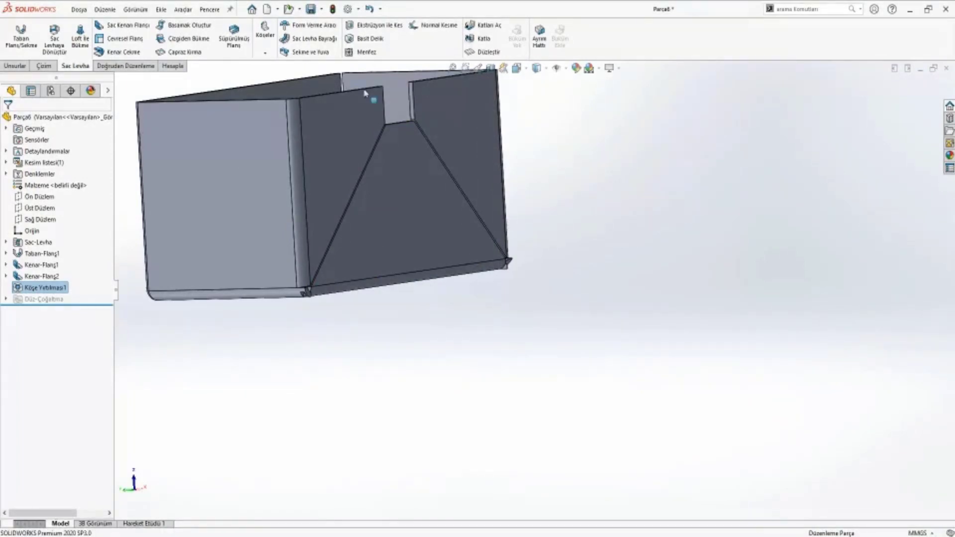
{"action": "left_click", "coordinate": [947, 69]}
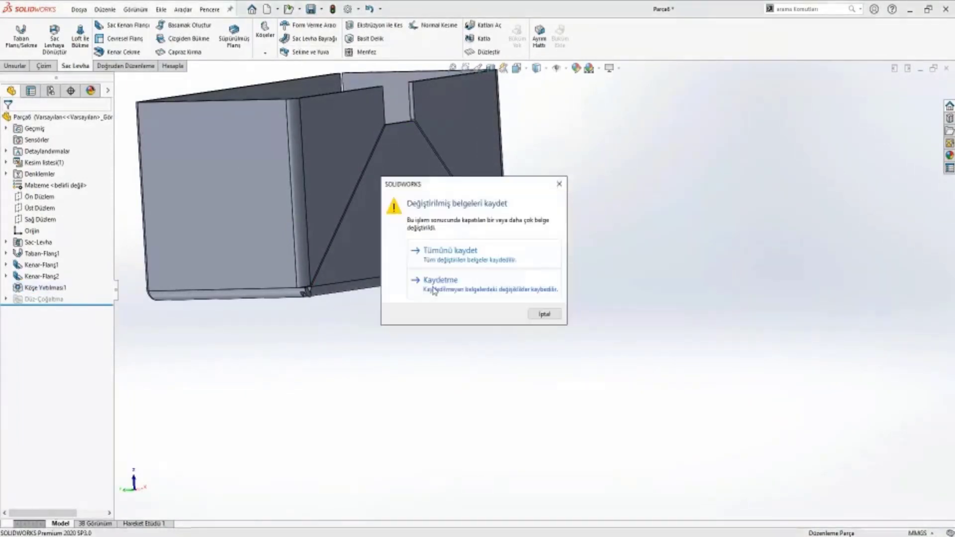
{"action": "left_click", "coordinate": [453, 288]}
Create a new part and sketch a centre rectangle from the origin on the Front Plane
{"action": "left_click", "coordinate": [192, 9]}
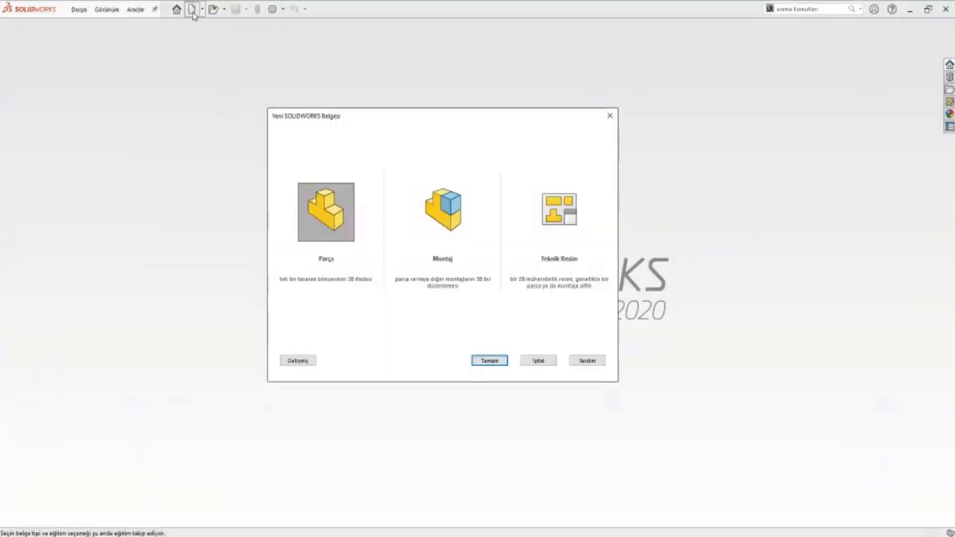
{"action": "double_click", "coordinate": [330, 196]}
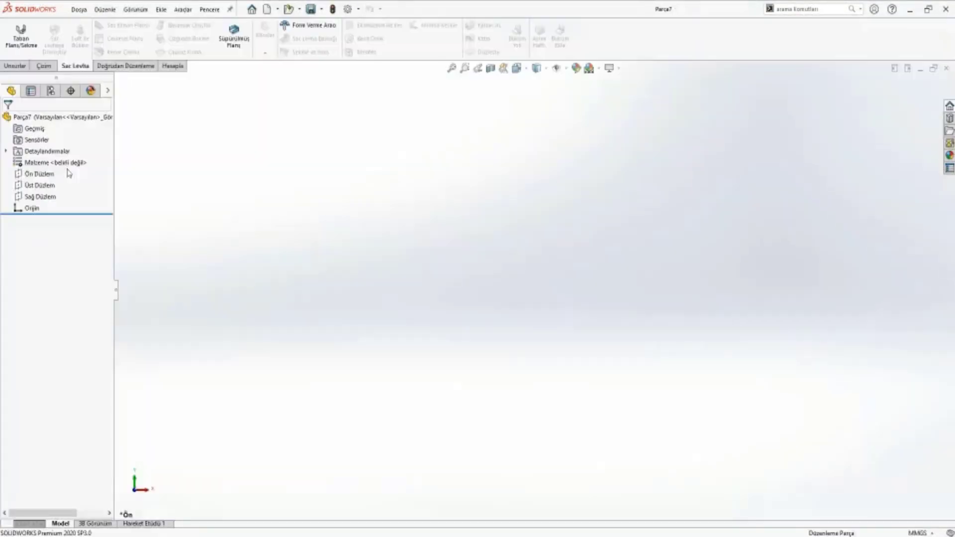
{"action": "right_click", "coordinate": [69, 173]}
{"action": "left_click", "coordinate": [63, 163]}
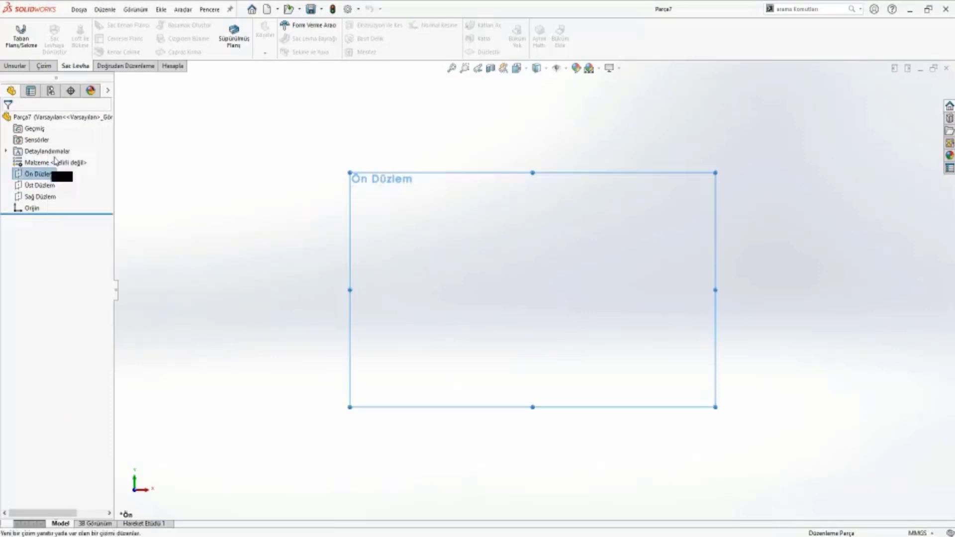
{"action": "left_click", "coordinate": [72, 40]}
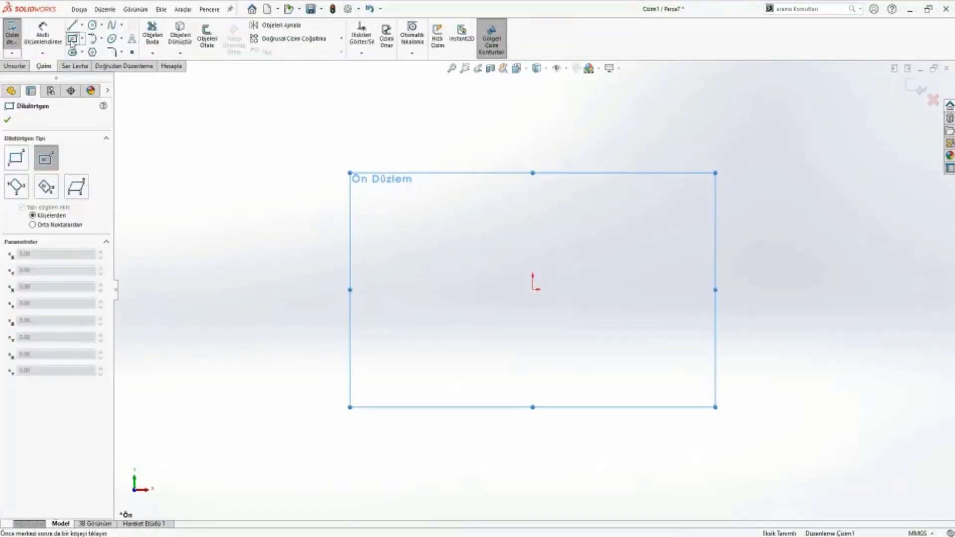
{"action": "left_click_drag", "start_coordinate": [533, 290], "coordinate": [739, 396]}
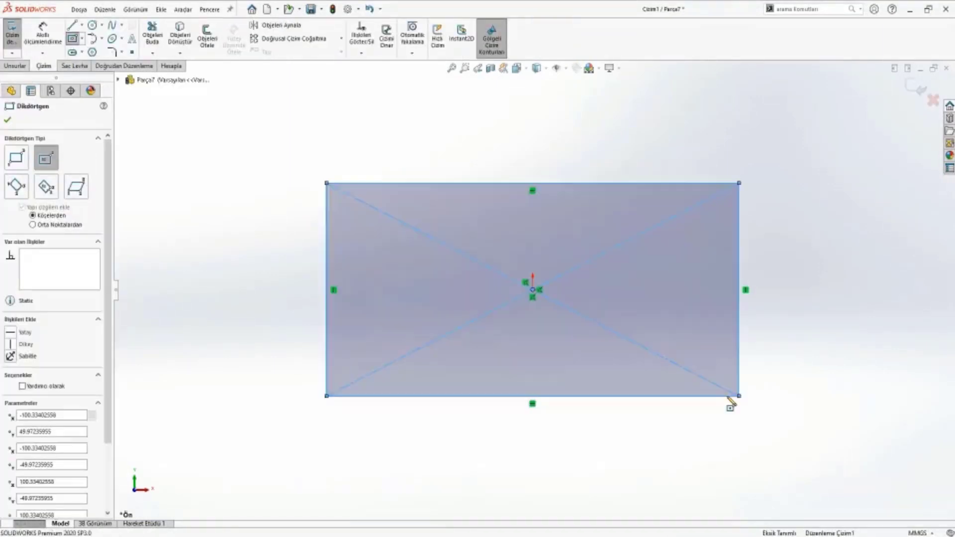
Dimension the rectangle 200 × 100 mm and start a base flange from it
{"action": "key", "text": "d"}
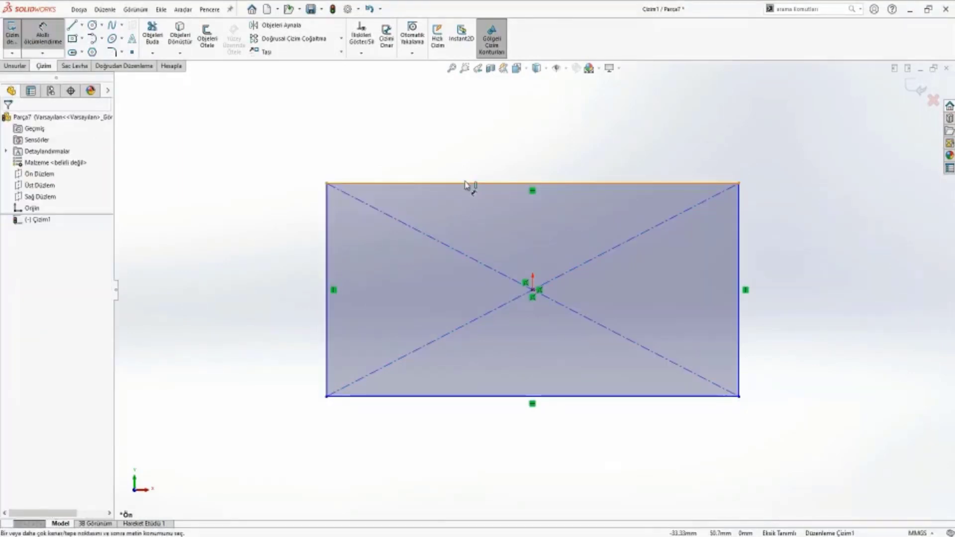
{"action": "left_click", "coordinate": [466, 184]}
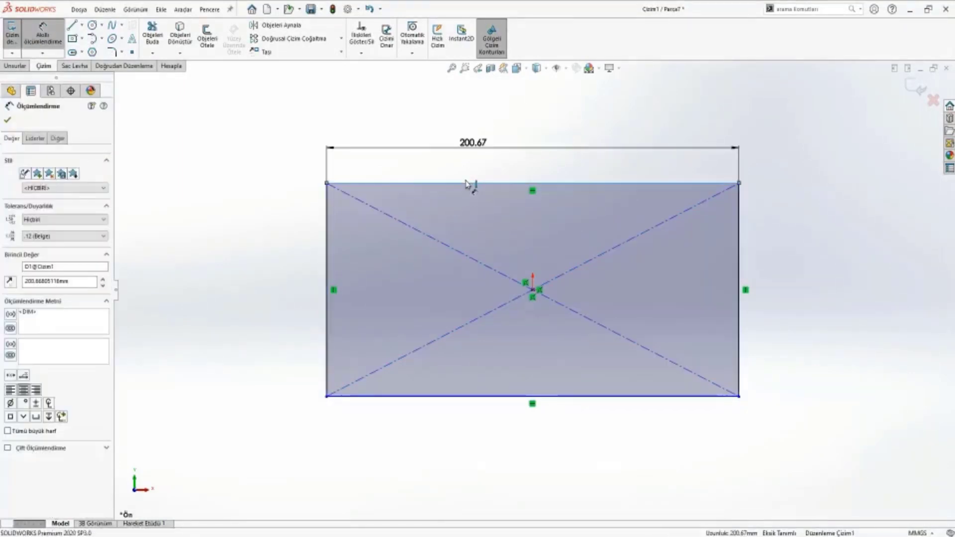
{"action": "type", "text": "200"}
{"action": "key", "text": "Return"}
{"action": "left_click", "coordinate": [739, 238]}
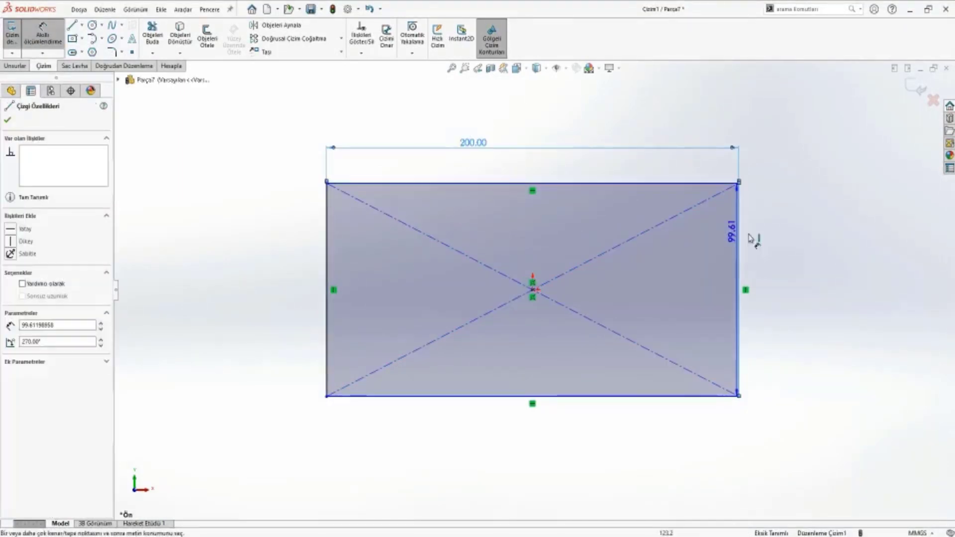
{"action": "left_click", "coordinate": [787, 241]}
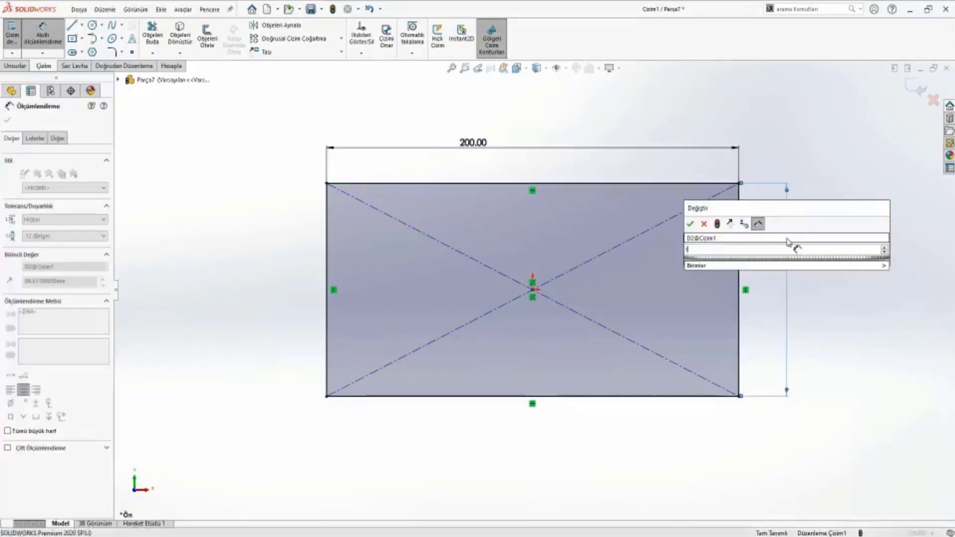
{"action": "type", "text": "00"}
{"action": "key", "text": "Return"}
{"action": "left_click", "coordinate": [74, 67]}
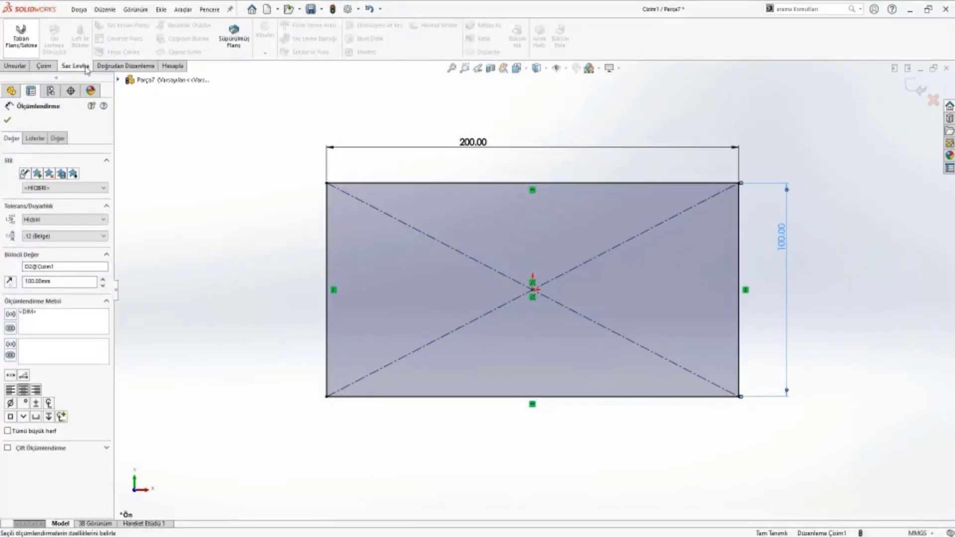
{"action": "left_click", "coordinate": [21, 36]}
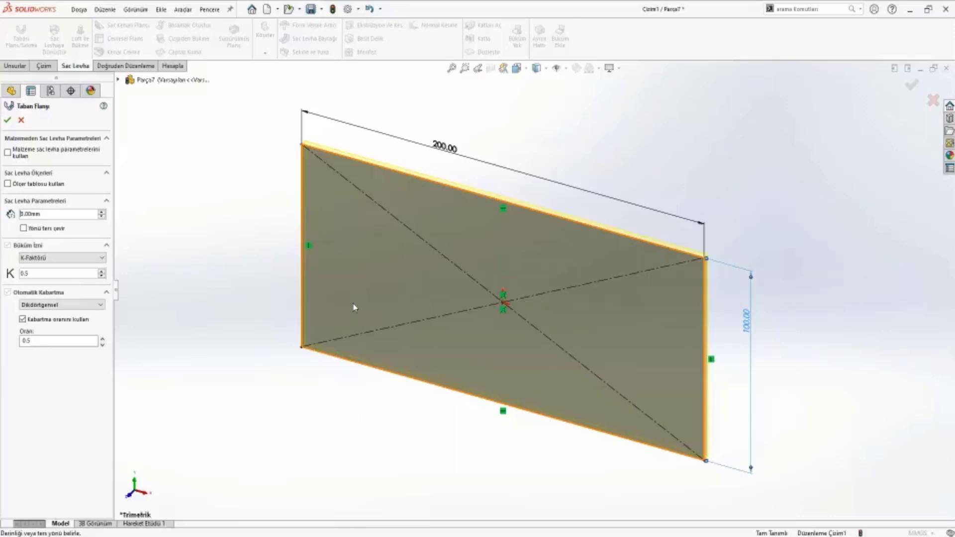
Accept the base flange as Taban-Flanş1, then deselect and zoom onto the plate's right edge
{"action": "key", "text": "Return"}
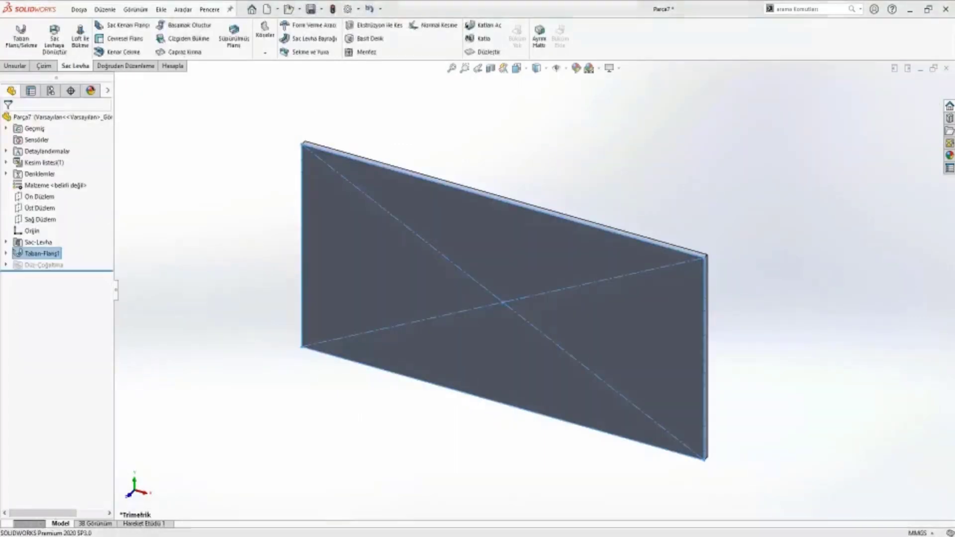
{"action": "left_click", "coordinate": [221, 230]}
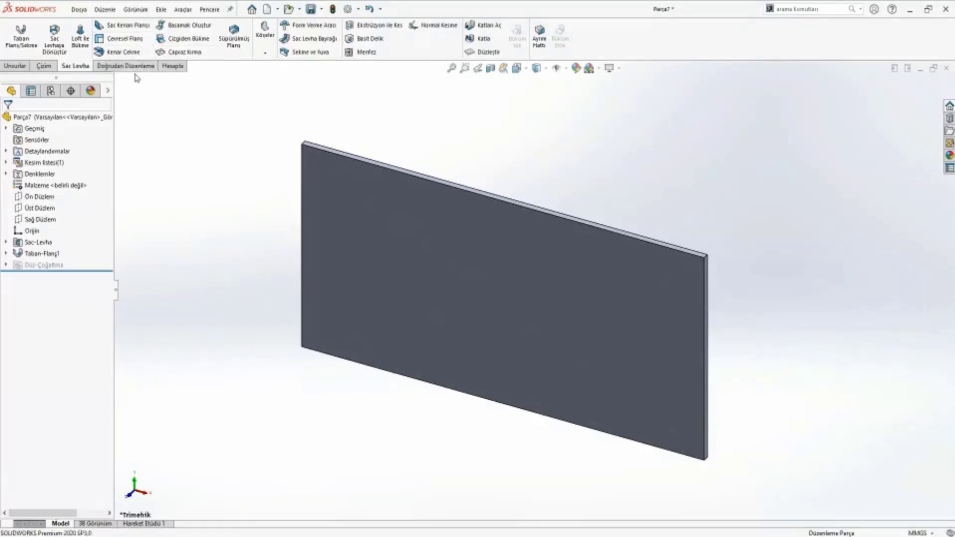
{"action": "scroll", "coordinate": [672, 293], "scroll_direction": "down", "scroll_amount": 3}
{"action": "scroll", "coordinate": [712, 288], "scroll_direction": "down", "scroll_amount": 3}
Sketch a centre rectangle on the plate's side face, bottom edge collinear with the plate's bottom edge
{"action": "left_click", "coordinate": [701, 272]}
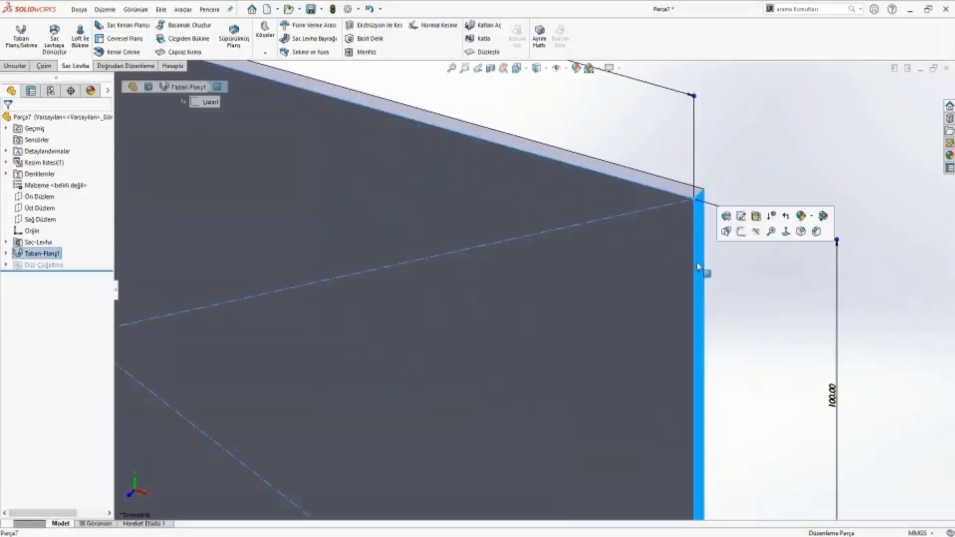
{"action": "left_click", "coordinate": [741, 239]}
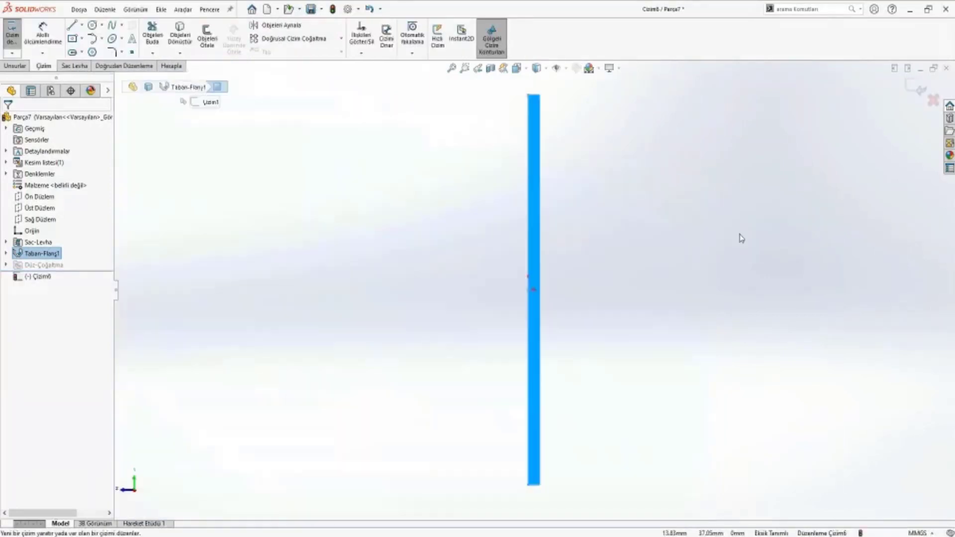
{"action": "left_click", "coordinate": [73, 39]}
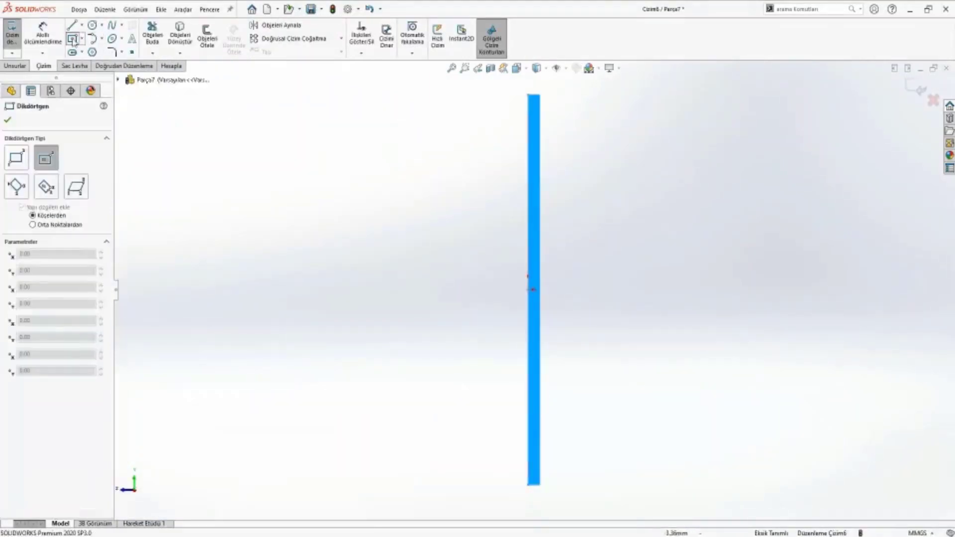
{"action": "left_click", "coordinate": [529, 289]}
{"action": "left_click", "coordinate": [769, 499]}
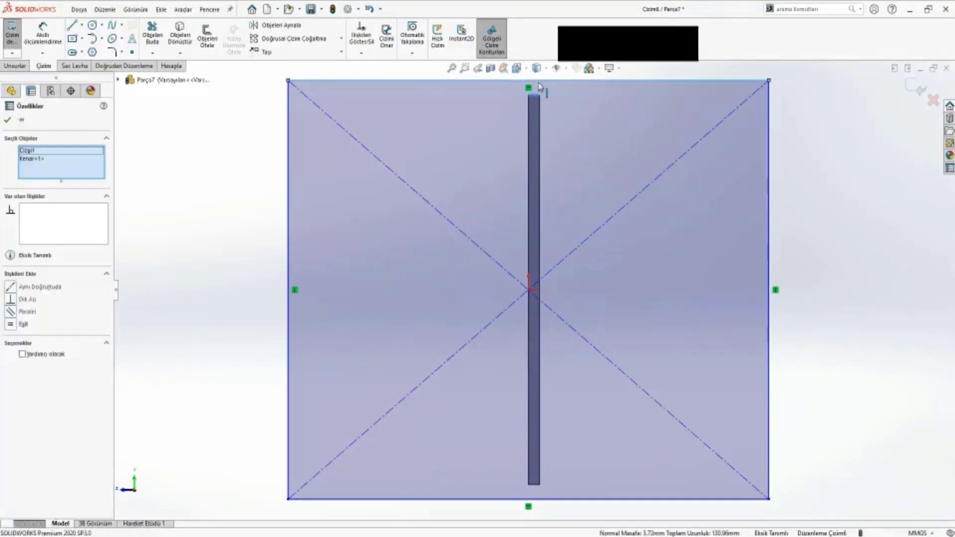
{"action": "left_click_drag", "start_coordinate": [540, 87], "coordinate": [495, 94]}
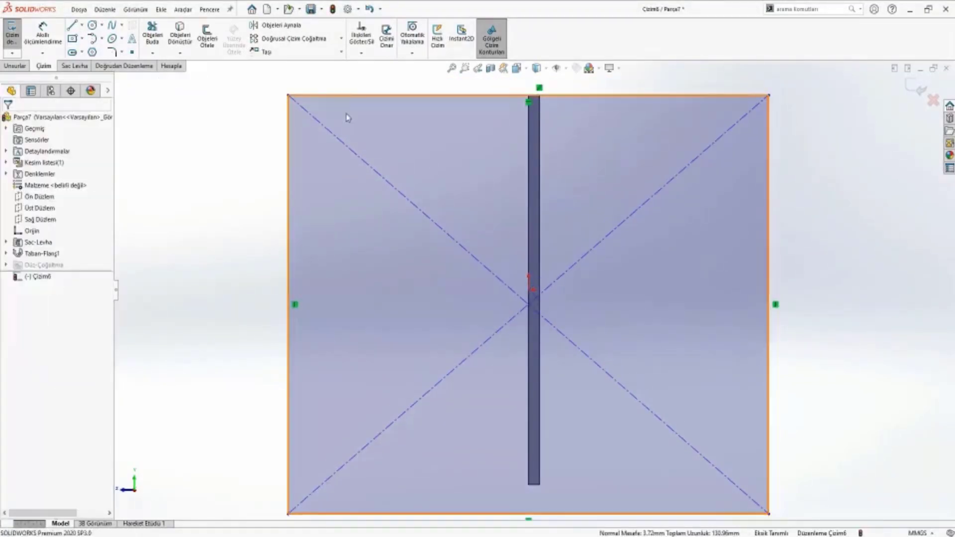
{"action": "left_click", "coordinate": [619, 514]}
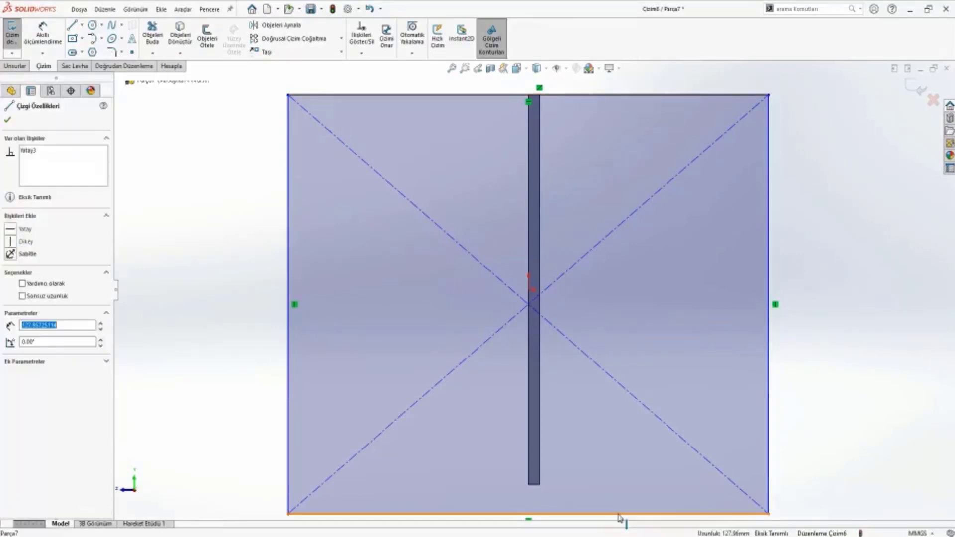
{"action": "left_click", "coordinate": [534, 485], "text": "ctrl"}
{"action": "left_click", "coordinate": [568, 452]}
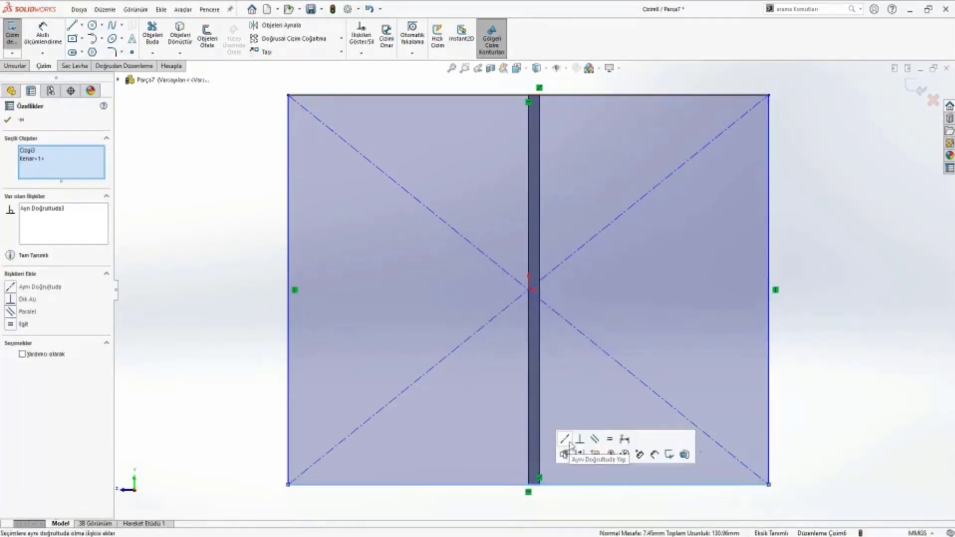
{"action": "left_click", "coordinate": [278, 223]}
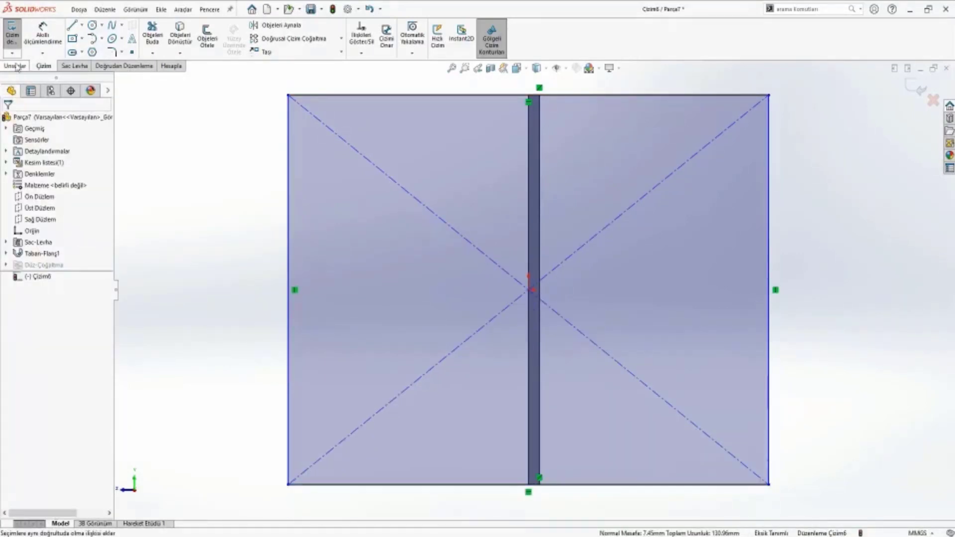
Dimension the new rectangle's width to 150 mm
{"action": "left_click", "coordinate": [43, 34]}
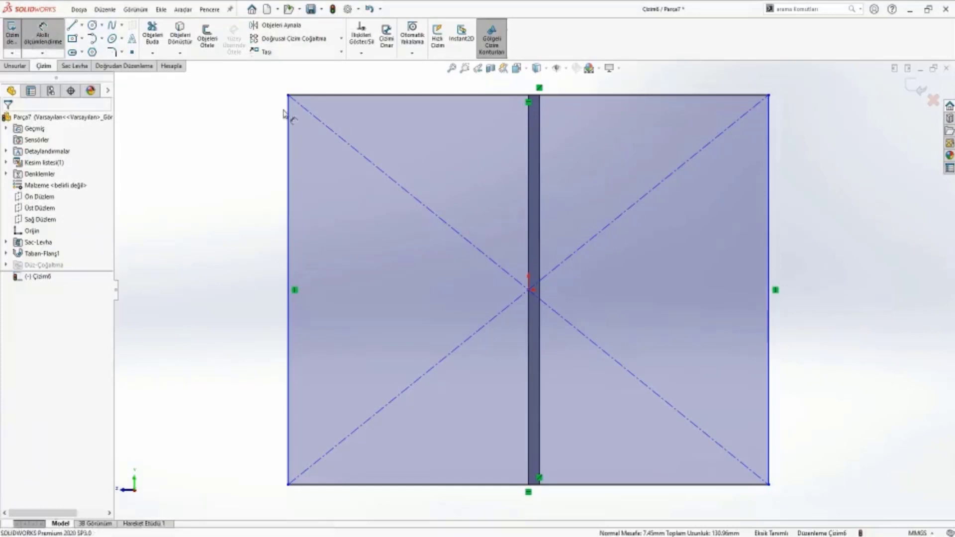
{"action": "left_click", "coordinate": [362, 98]}
{"action": "left_click", "coordinate": [457, 142]}
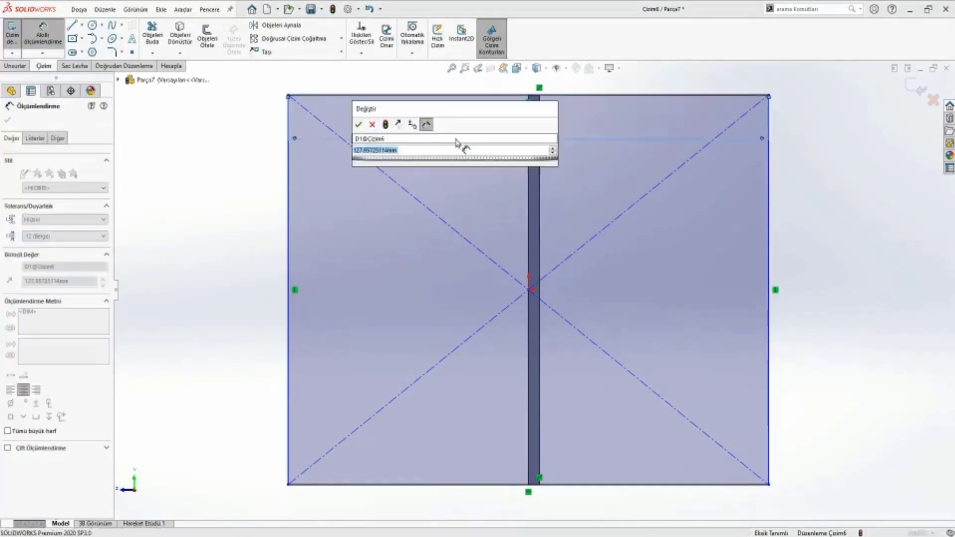
{"action": "type", "text": "150"}
{"action": "key", "text": "Return"}
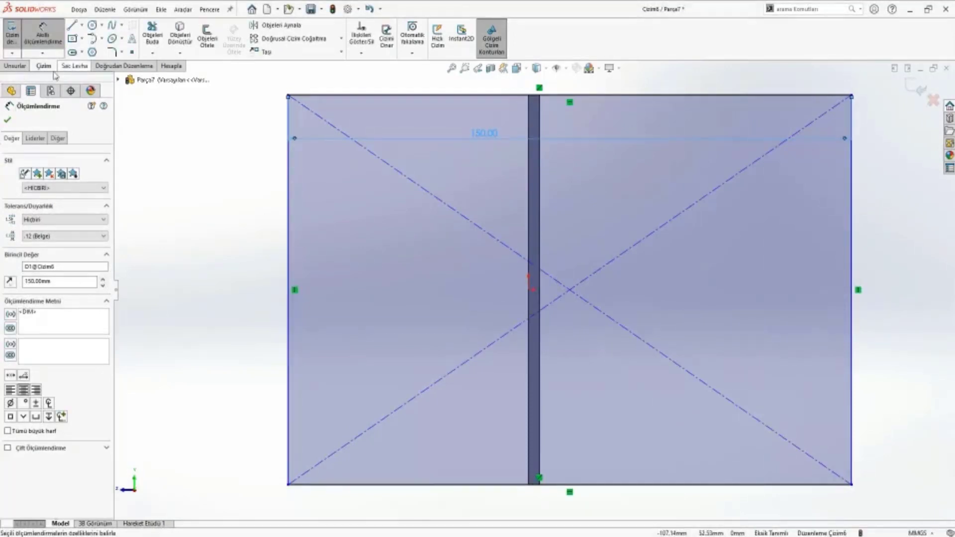
{"action": "left_click", "coordinate": [70, 66]}
Create the 3.00 mm Taban-Flanş2 plate from the sketch and orbit to inspect where the plates meet
{"action": "left_click", "coordinate": [22, 44]}
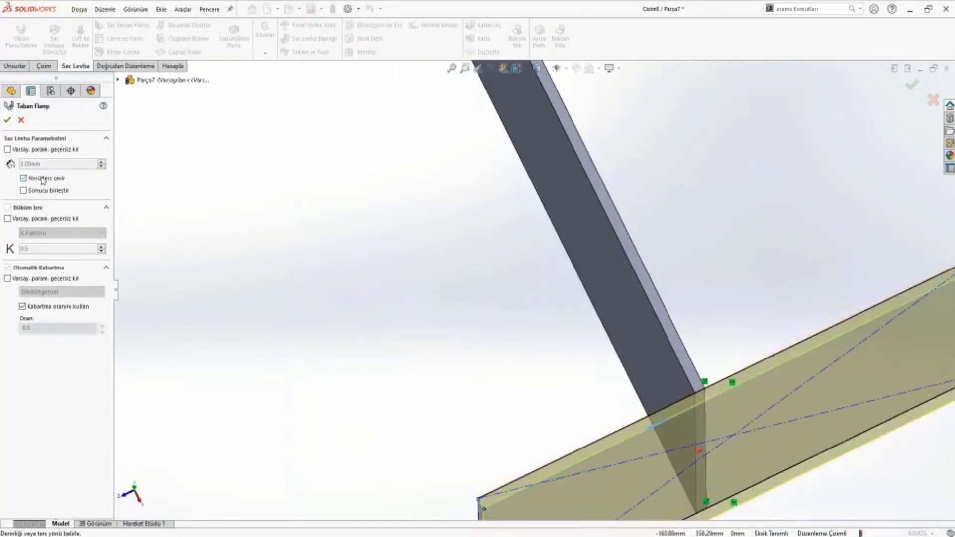
{"action": "left_click", "coordinate": [8, 120]}
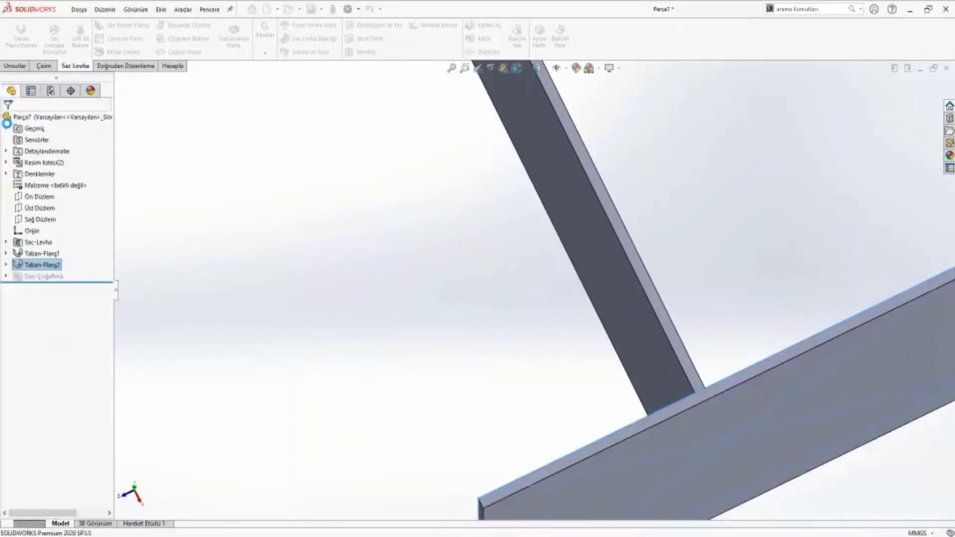
{"action": "middle_click_drag", "start_coordinate": [405, 282], "coordinate": [466, 423]}
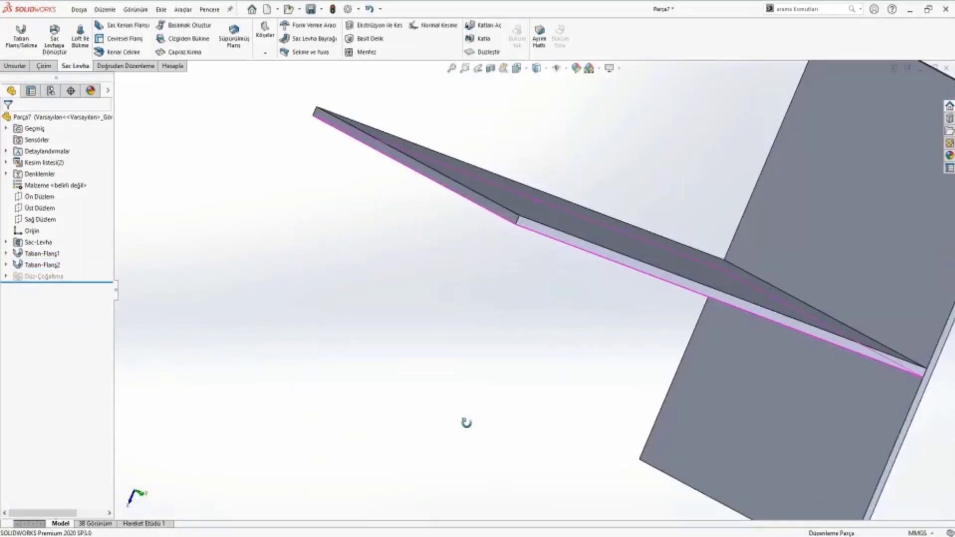
{"action": "scroll", "coordinate": [630, 354], "scroll_direction": "down", "scroll_amount": 3}
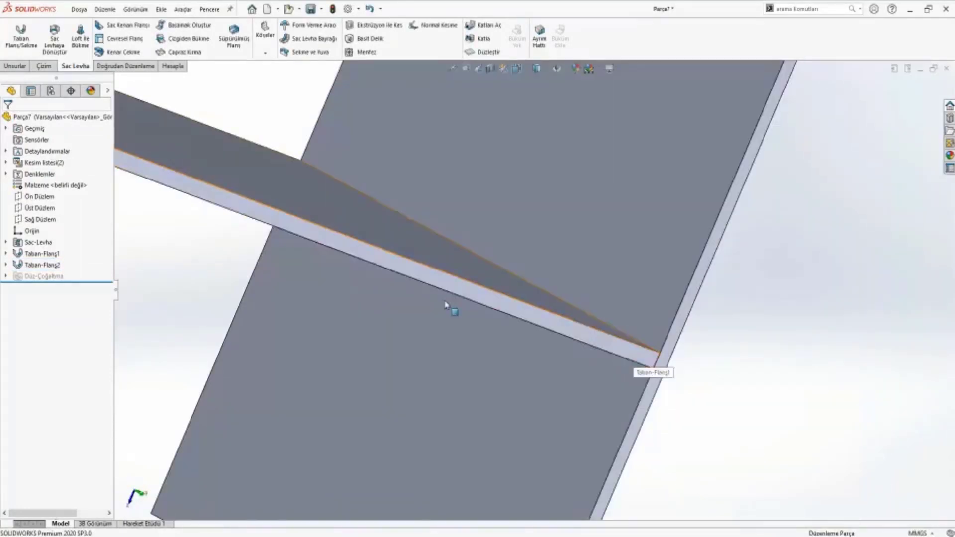
{"action": "middle_click_drag", "start_coordinate": [448, 309], "coordinate": [373, 202]}
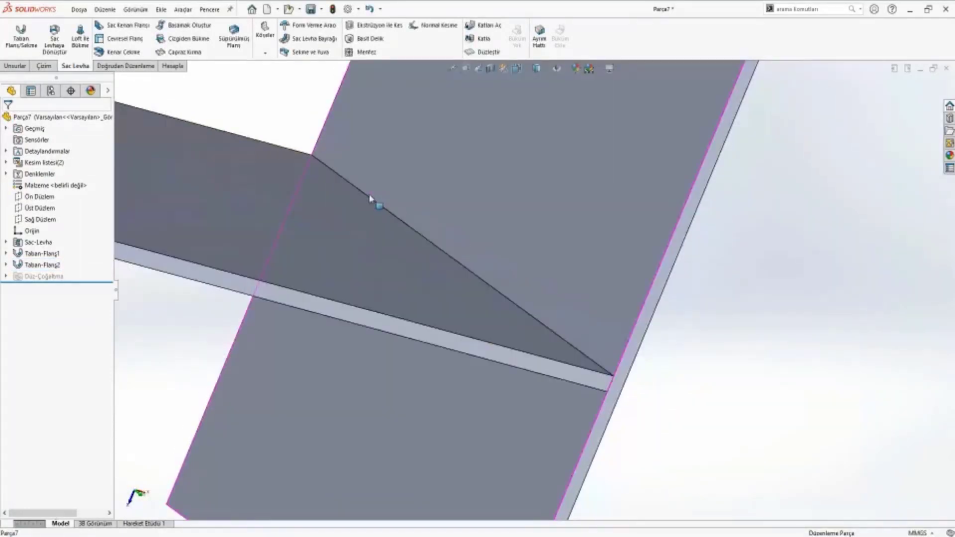
Set up Tab and Slot on the diagonal joint edge, slotting the mating flange face with five 15 mm tabs
{"action": "left_click", "coordinate": [309, 52]}
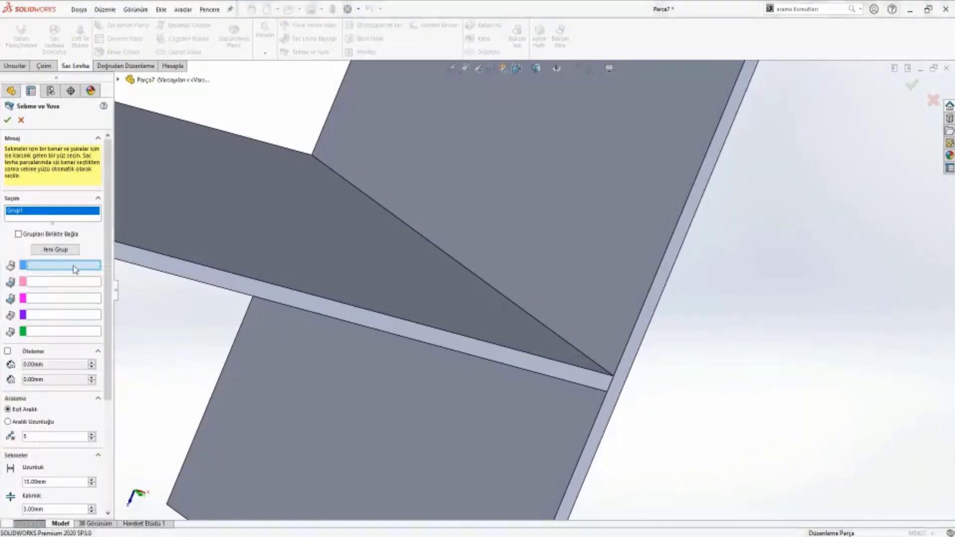
{"action": "left_click", "coordinate": [48, 271]}
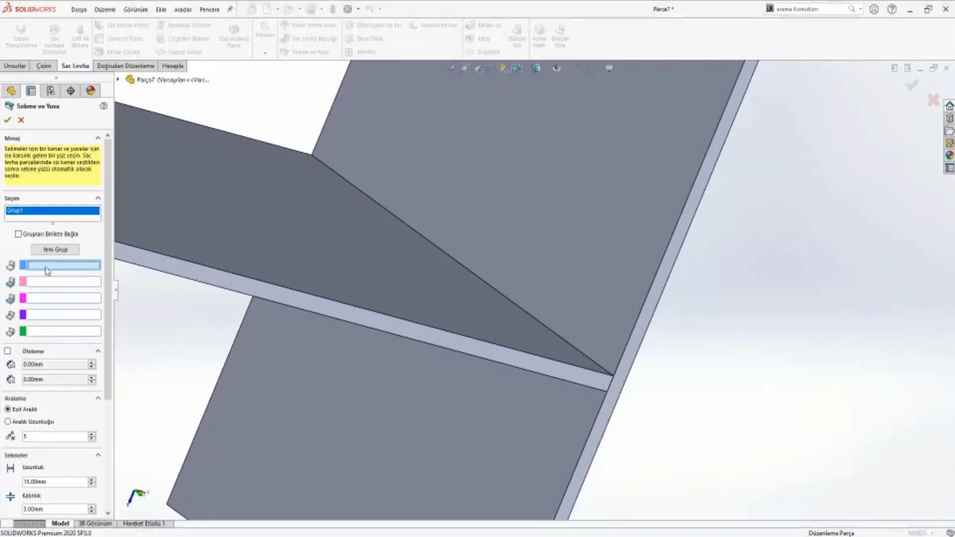
{"action": "left_click", "coordinate": [456, 263]}
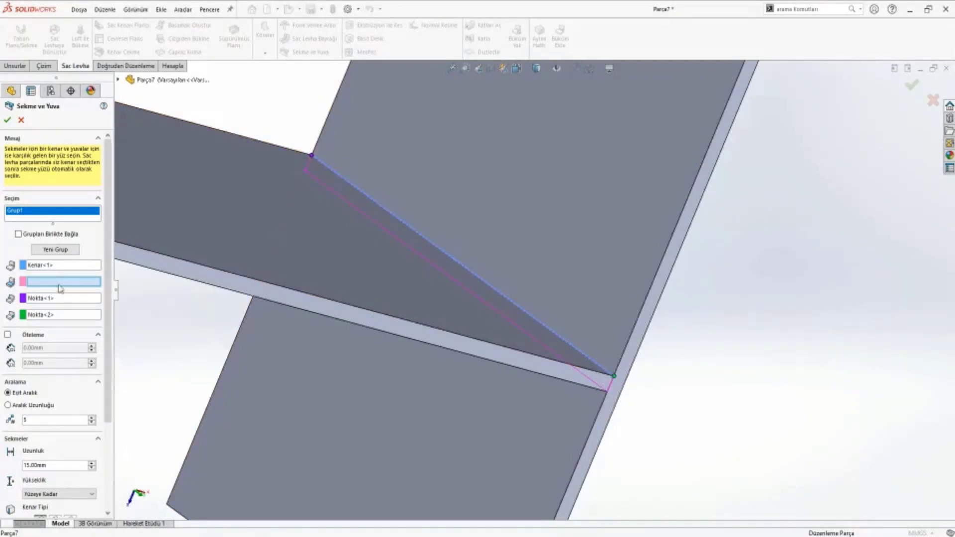
{"action": "mouse_move", "coordinate": [149, 286]}
{"action": "middle_mouse_down"}
{"action": "mouse_move", "coordinate": [306, 295]}
{"action": "mouse_move", "coordinate": [678, 288]}
{"action": "middle_mouse_up"}
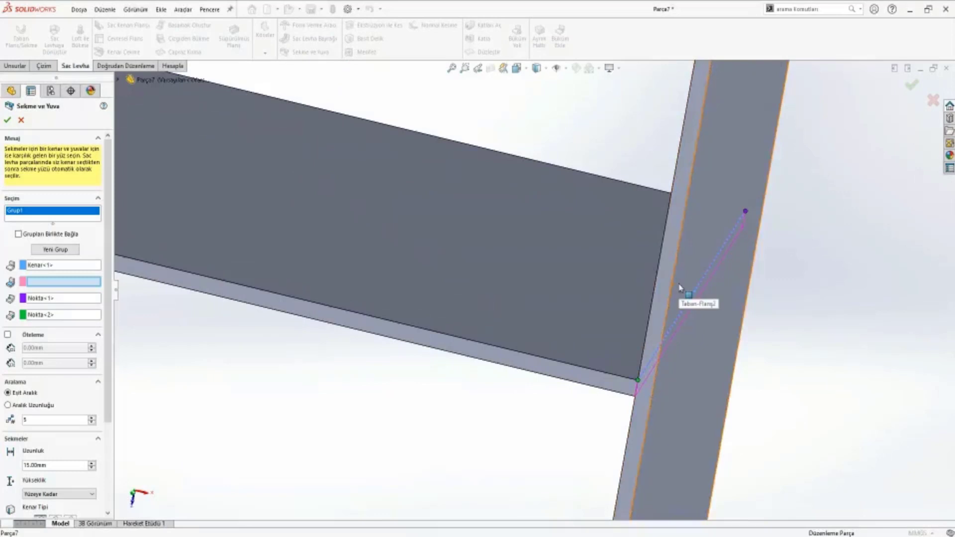
{"action": "left_click", "coordinate": [709, 251]}
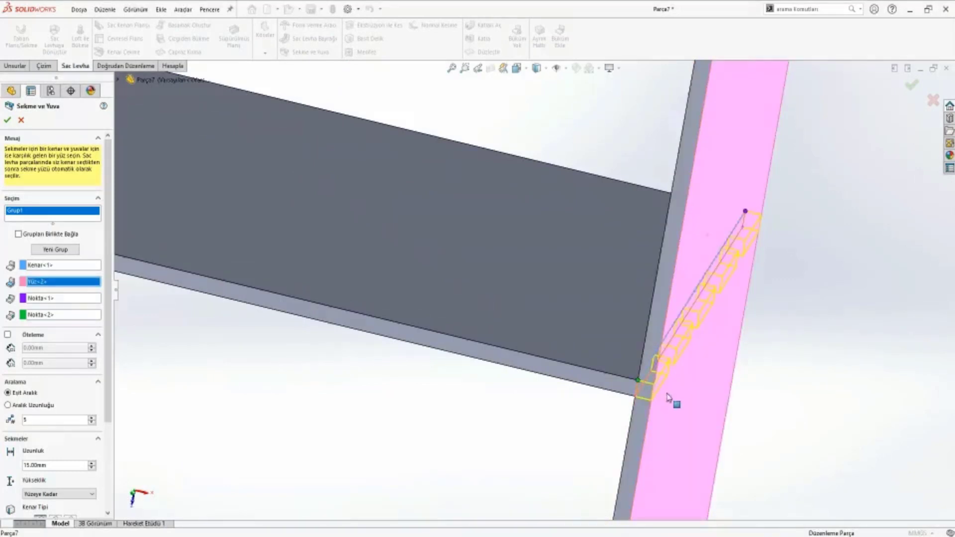
{"action": "mouse_move", "coordinate": [648, 392]}
{"action": "middle_mouse_down"}
{"action": "mouse_move", "coordinate": [623, 343]}
{"action": "mouse_move", "coordinate": [629, 355]}
{"action": "mouse_move", "coordinate": [597, 352]}
{"action": "mouse_move", "coordinate": [646, 391]}
{"action": "middle_mouse_up"}
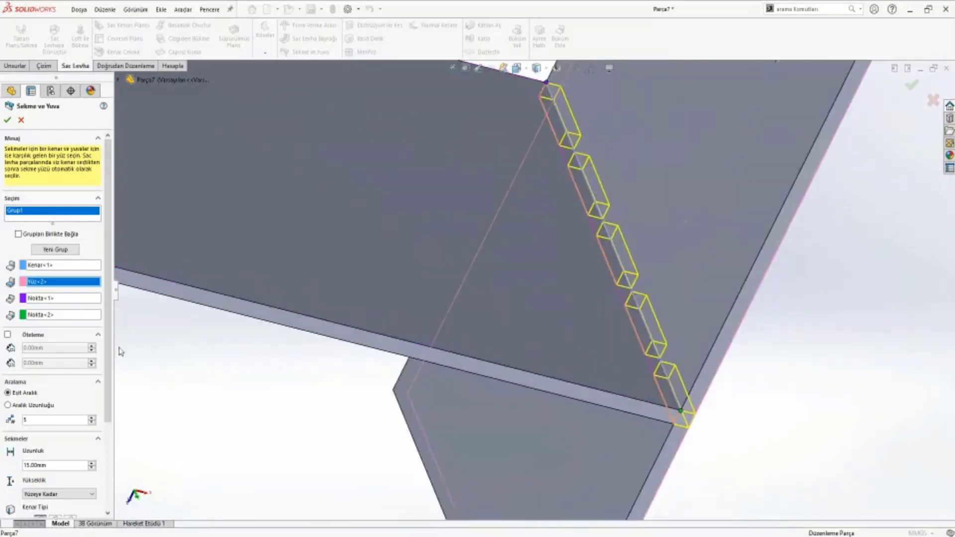
{"action": "scroll", "coordinate": [111, 380], "scroll_direction": "down", "scroll_amount": 2}
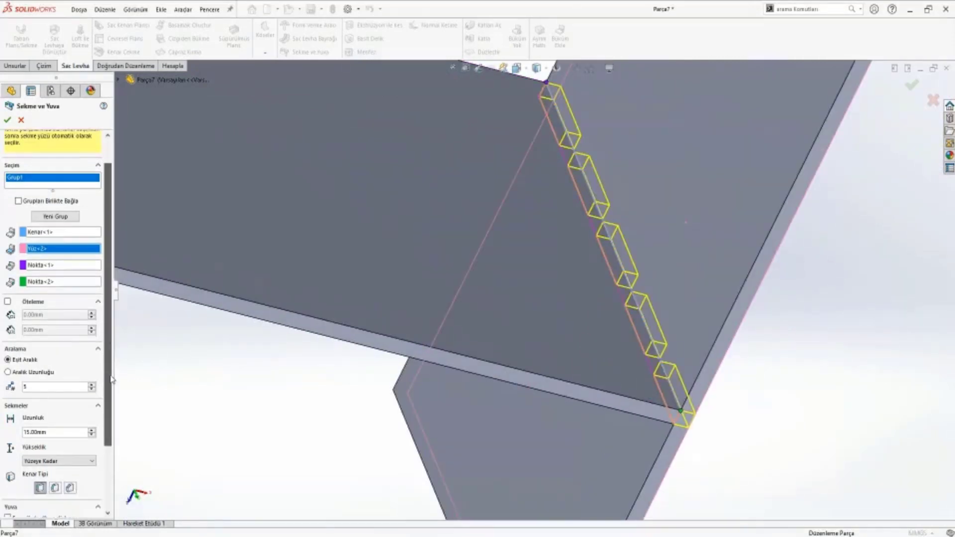
{"action": "scroll", "coordinate": [111, 380], "scroll_direction": "down", "scroll_amount": 2}
{"action": "middle_click_drag", "start_coordinate": [505, 288], "coordinate": [601, 239]}
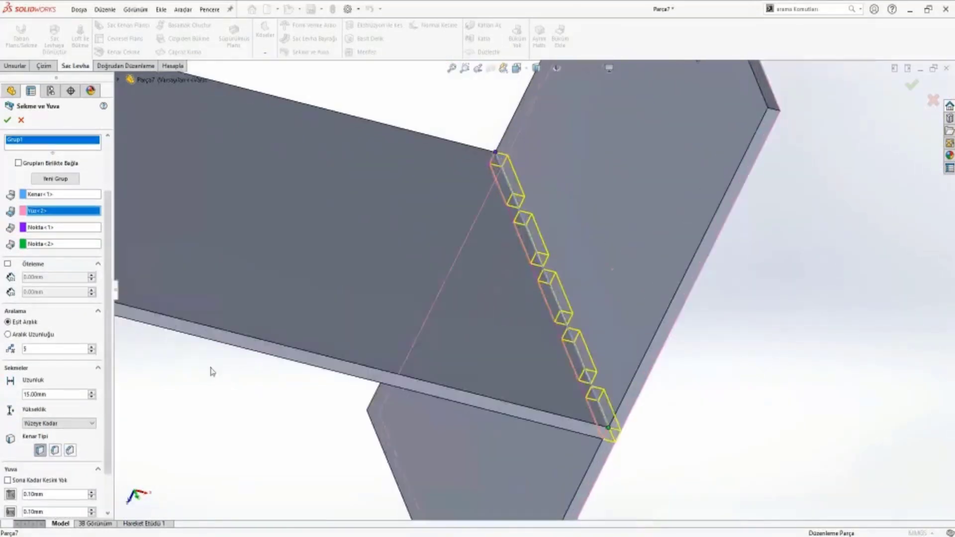
Try 10 equally spaced tabs with a 3 mm tab length and inspect the edge
{"action": "double_click", "coordinate": [55, 349]}
{"action": "type", "text": "10"}
{"action": "key", "text": "Return"}
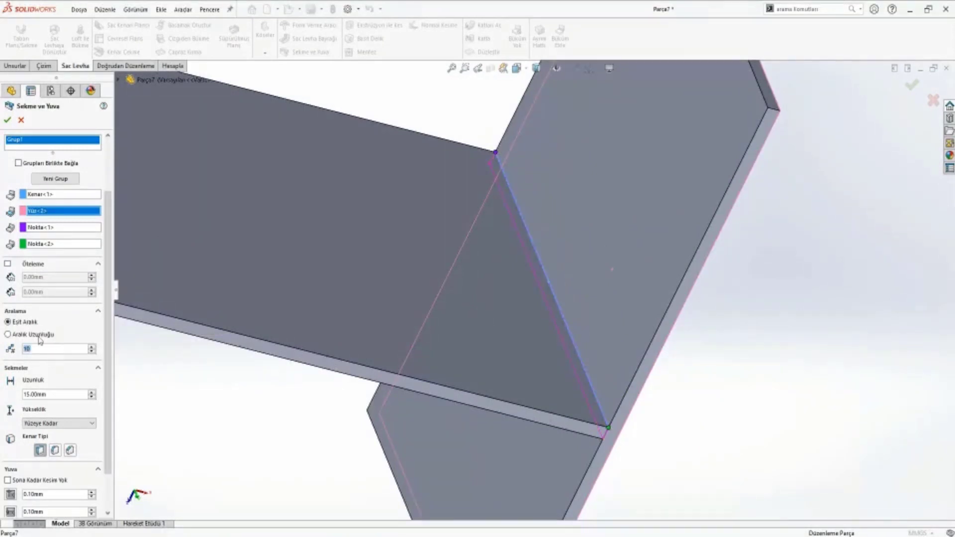
{"action": "double_click", "coordinate": [58, 395]}
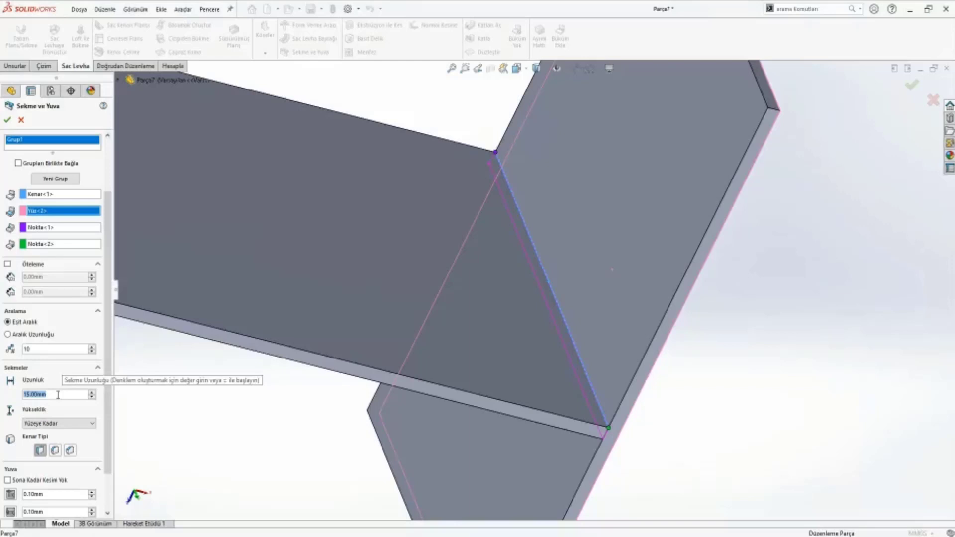
{"action": "type", "text": "3"}
{"action": "key", "text": "Return"}
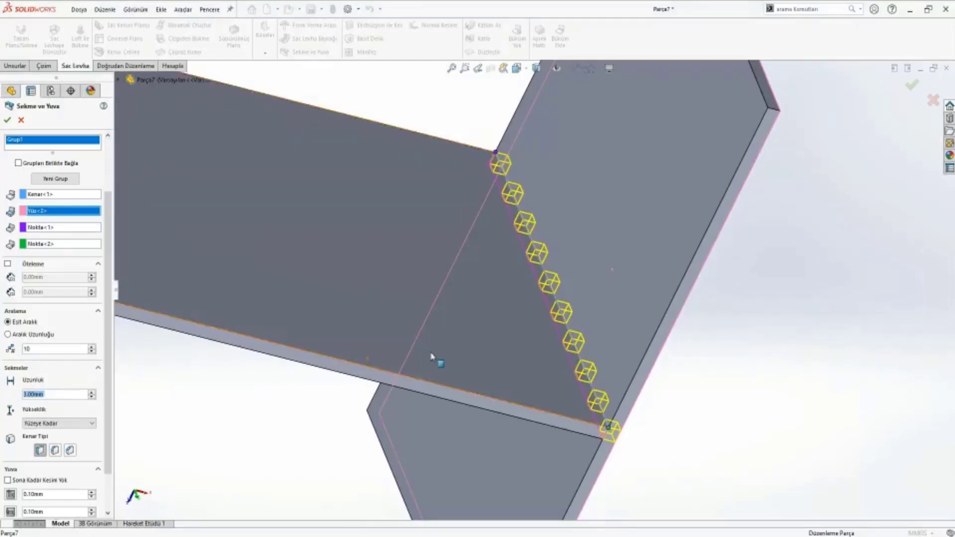
{"action": "scroll", "coordinate": [428, 363], "scroll_direction": "down", "scroll_amount": 2}
{"action": "mouse_move", "coordinate": [562, 394]}
{"action": "middle_mouse_down"}
{"action": "mouse_move", "coordinate": [575, 386]}
{"action": "mouse_move", "coordinate": [540, 395]}
{"action": "middle_mouse_up"}
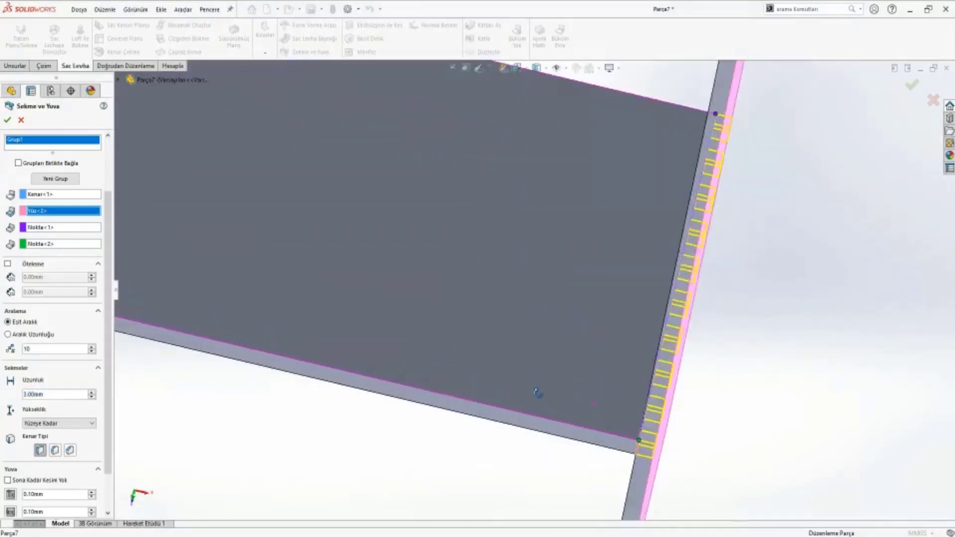
Change the equal-spacing tab count to 6
{"action": "left_click", "coordinate": [56, 349]}
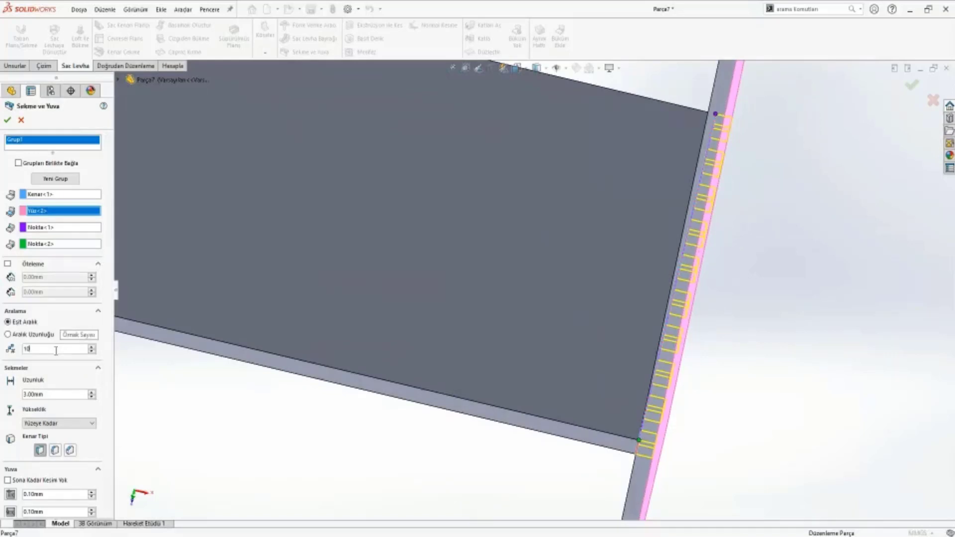
{"action": "key", "text": "BackSpace"}
{"action": "key", "text": "BackSpace"}
{"action": "type", "text": "6"}
{"action": "key", "text": "Return"}
{"action": "mouse_move", "coordinate": [309, 338]}
{"action": "middle_mouse_down"}
{"action": "mouse_move", "coordinate": [352, 316]}
{"action": "mouse_move", "coordinate": [426, 363]}
{"action": "middle_mouse_up"}
Set the tab length to 6 mm, trying 5 mm first
{"action": "double_click", "coordinate": [64, 395]}
{"action": "type", "text": "5"}
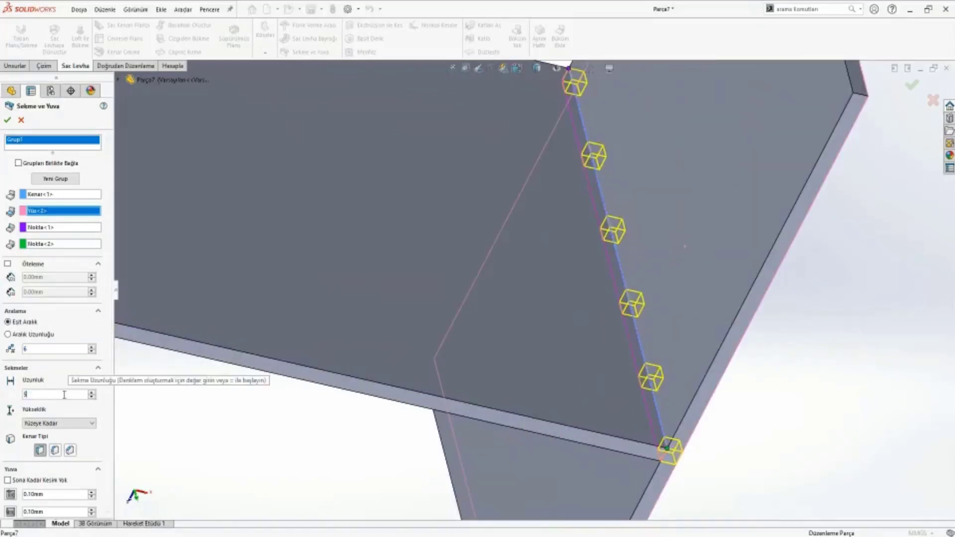
{"action": "key", "text": "Return"}
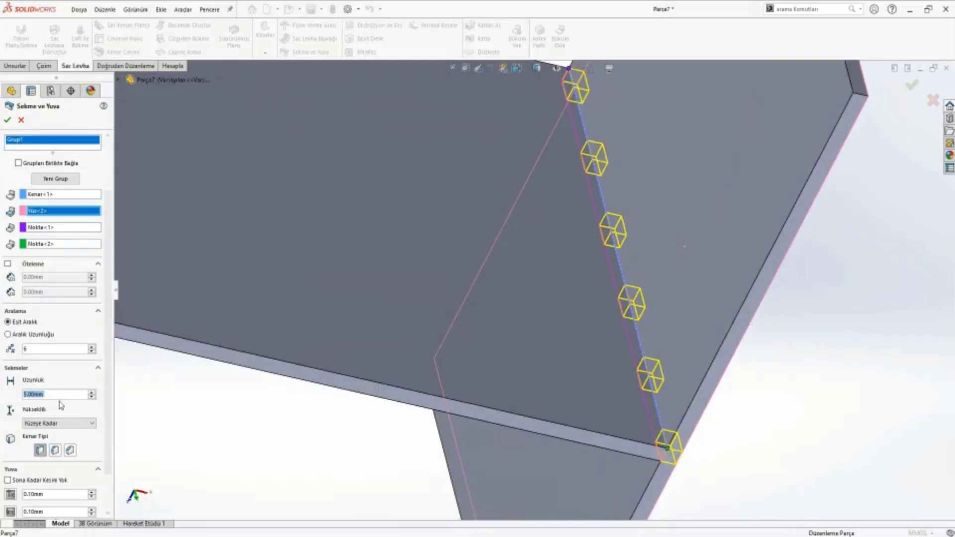
{"action": "type", "text": "6"}
{"action": "key", "text": "Return"}
{"action": "scroll", "coordinate": [388, 305], "scroll_direction": "up", "scroll_amount": 2}
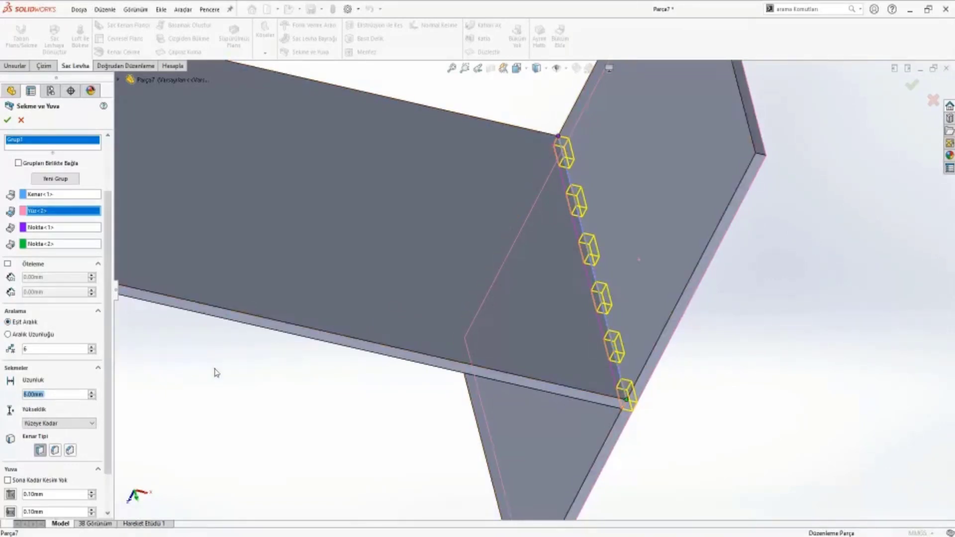
{"action": "scroll", "coordinate": [107, 424], "scroll_direction": "down", "scroll_amount": 1}
{"action": "scroll", "coordinate": [107, 425], "scroll_direction": "down", "scroll_amount": 1}
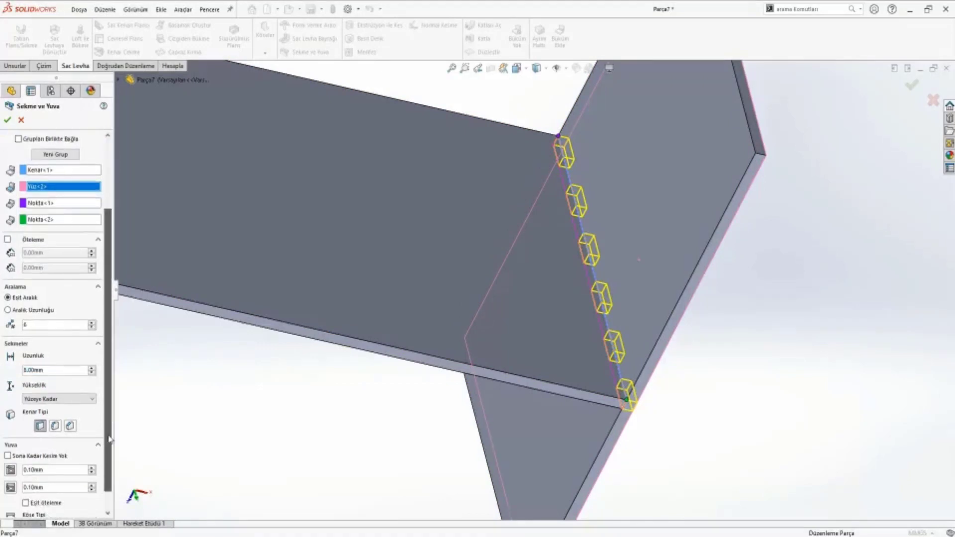
{"action": "scroll", "coordinate": [107, 425], "scroll_direction": "down", "scroll_amount": 1}
{"action": "scroll", "coordinate": [506, 385], "scroll_direction": "down", "scroll_amount": 1}
{"action": "scroll", "coordinate": [697, 395], "scroll_direction": "down", "scroll_amount": 3}
{"action": "scroll", "coordinate": [697, 395], "scroll_direction": "down", "scroll_amount": 2}
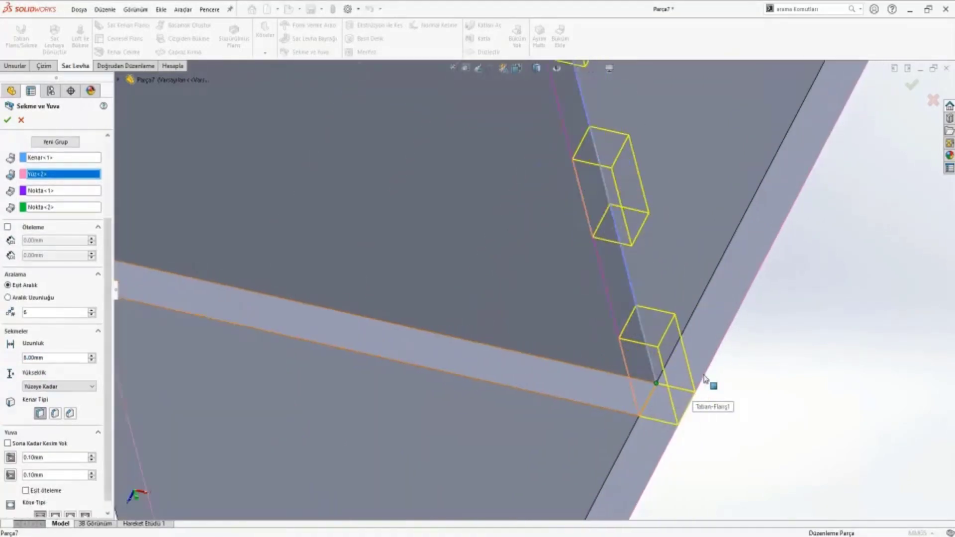
Switch the tab edges from rounded to chamfered and review the slot settings
{"action": "left_click", "coordinate": [55, 413]}
{"action": "left_click", "coordinate": [71, 416]}
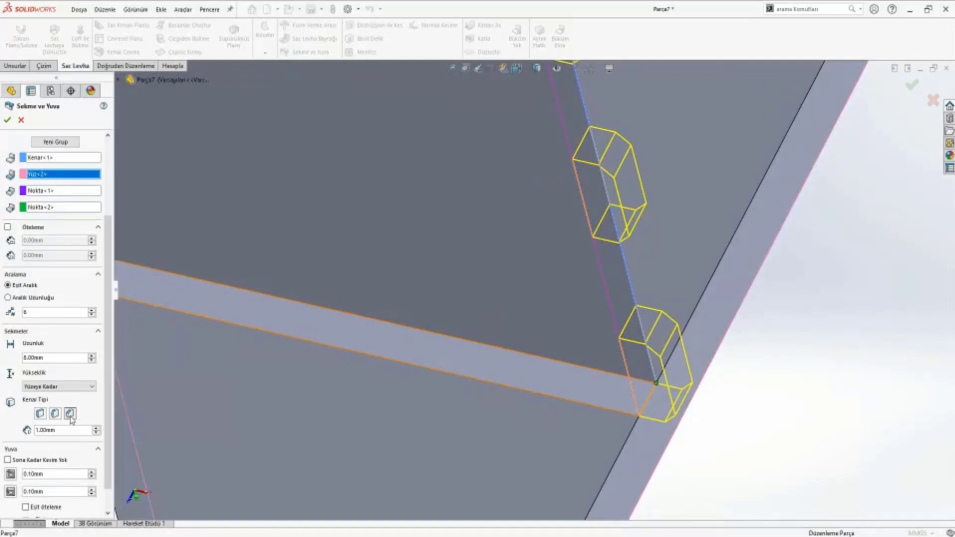
{"action": "scroll", "coordinate": [308, 346], "scroll_direction": "up", "scroll_amount": 3}
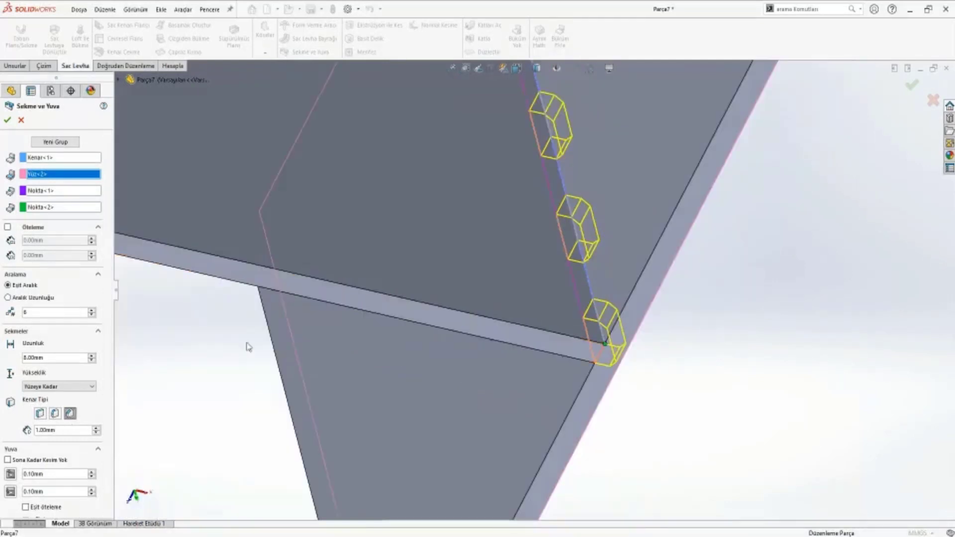
{"action": "scroll", "coordinate": [108, 430], "scroll_direction": "down", "scroll_amount": 1}
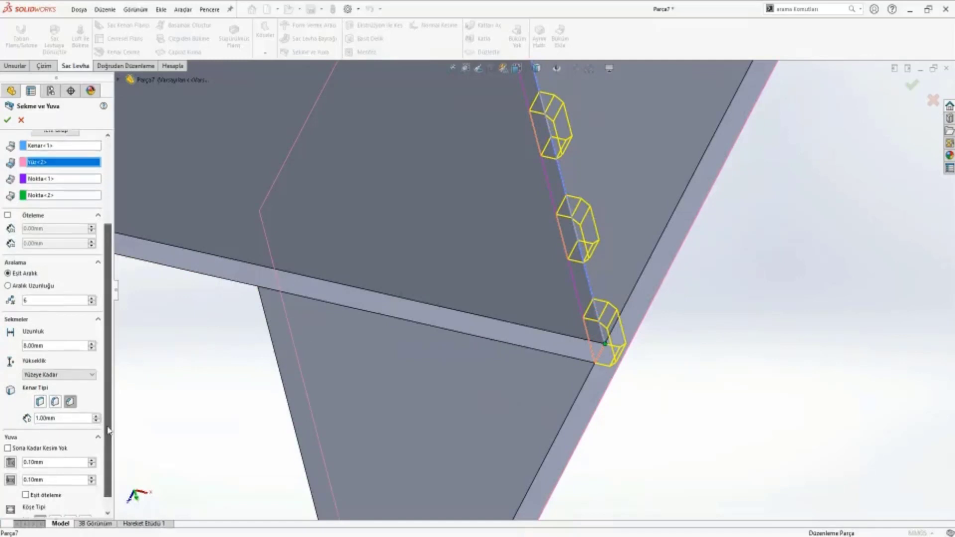
{"action": "scroll", "coordinate": [108, 430], "scroll_direction": "down", "scroll_amount": 1}
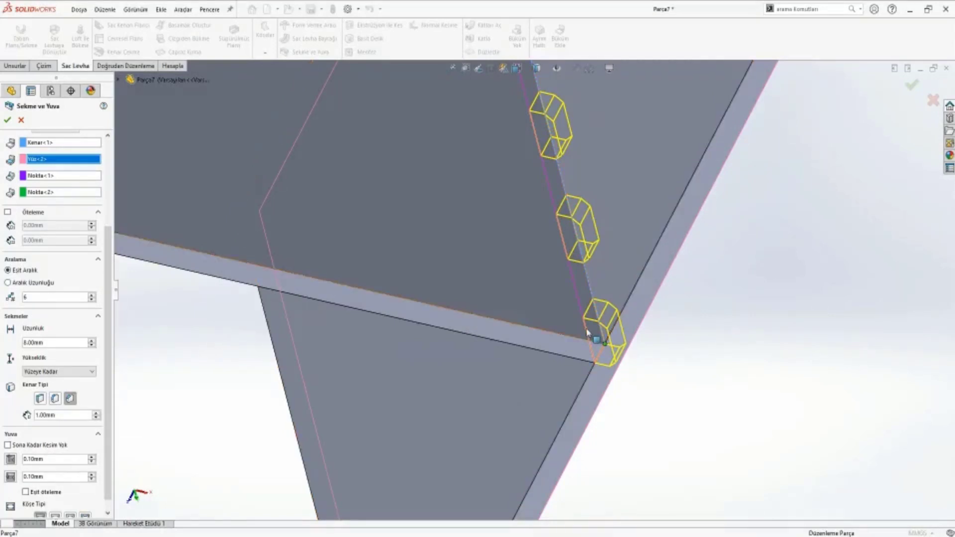
{"action": "scroll", "coordinate": [587, 332], "scroll_direction": "down", "scroll_amount": 2}
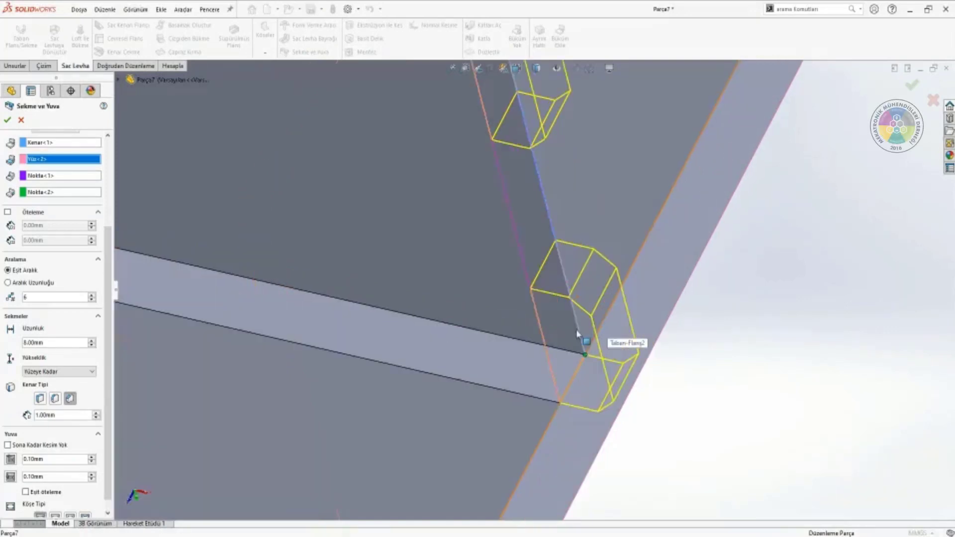
{"action": "scroll", "coordinate": [577, 333], "scroll_direction": "up", "scroll_amount": 1}
{"action": "scroll", "coordinate": [577, 335], "scroll_direction": "up", "scroll_amount": 1}
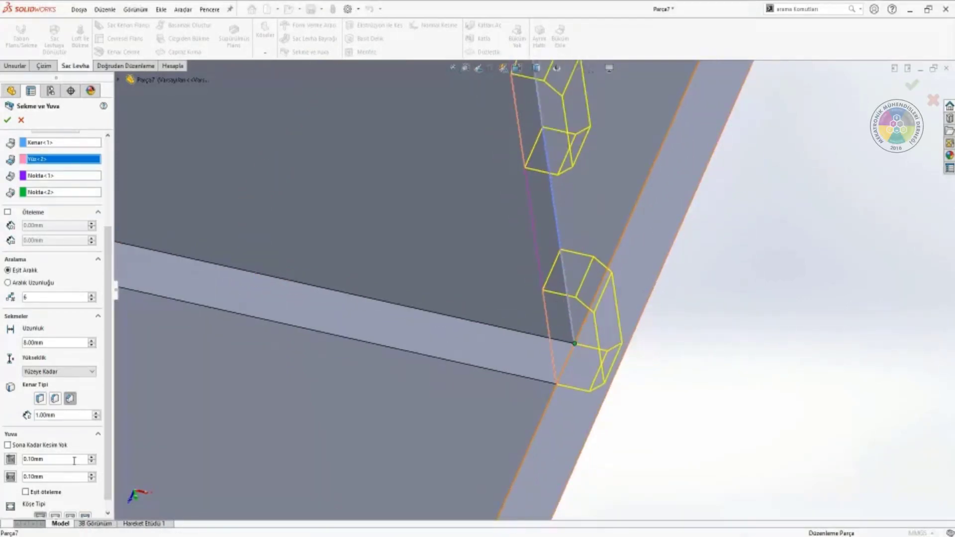
{"action": "scroll", "coordinate": [104, 469], "scroll_direction": "down", "scroll_amount": 1}
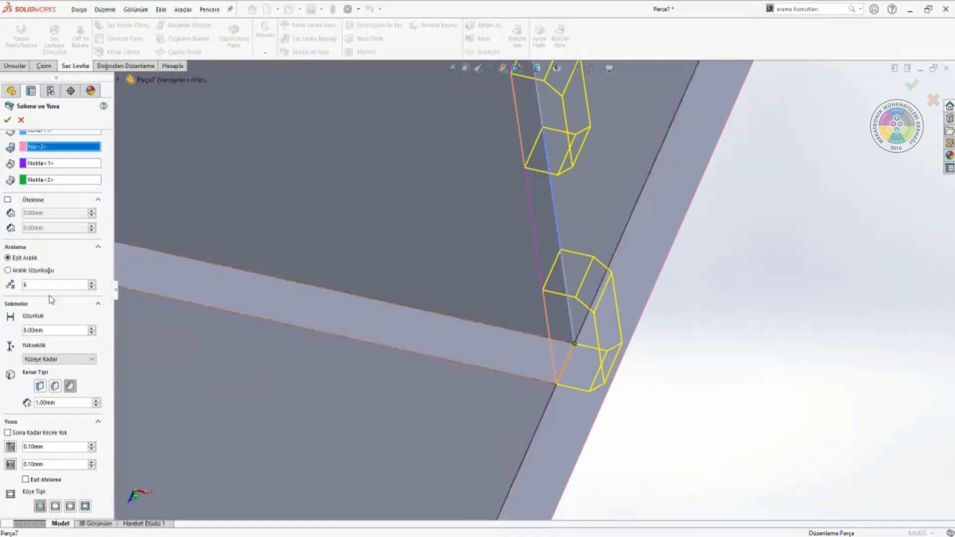
Accept the tab-and-slot feature and orbit to view the tabbed plate edge-on
{"action": "left_click", "coordinate": [8, 119]}
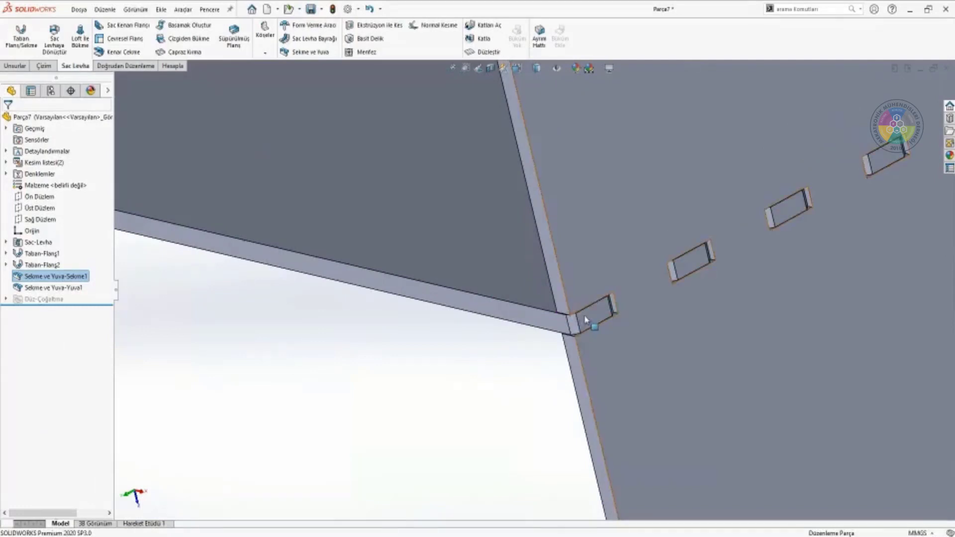
{"action": "mouse_move", "coordinate": [821, 228]}
{"action": "middle_mouse_down"}
{"action": "mouse_move", "coordinate": [546, 305]}
{"action": "mouse_move", "coordinate": [497, 279]}
{"action": "middle_mouse_up"}
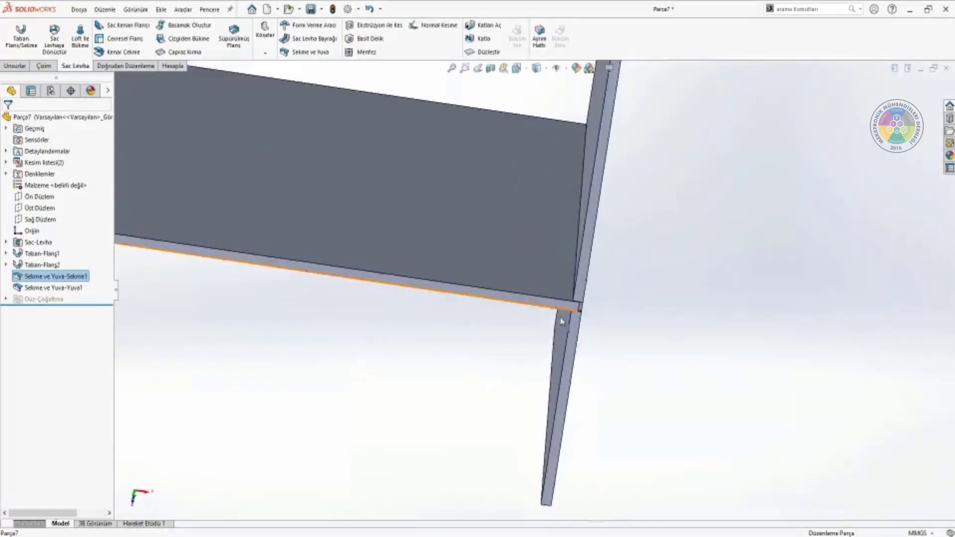
{"action": "left_click", "coordinate": [15, 65]}
Move the tabbed plate ΔX -14.27 mm with Move/Copy Bodies, pulling its tabs out of the slots
{"action": "left_click", "coordinate": [126, 67]}
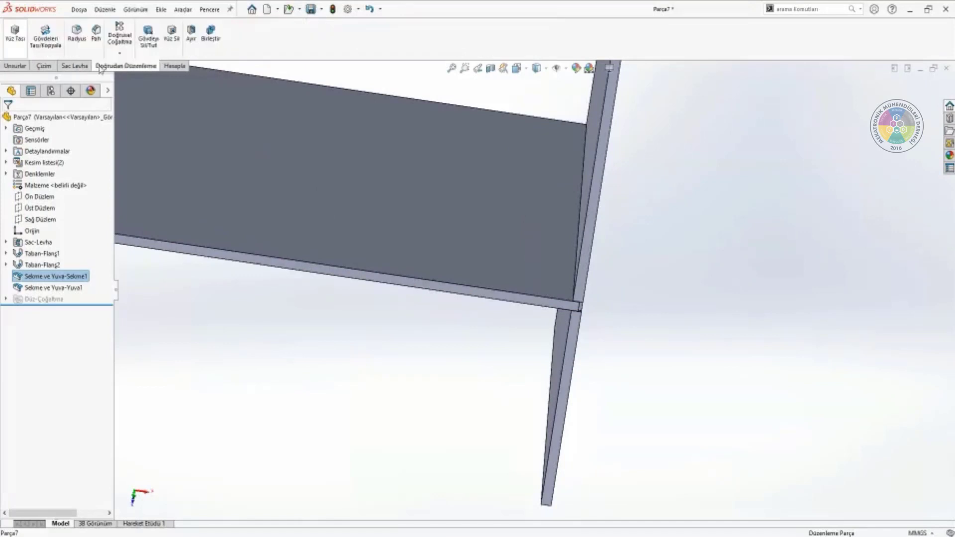
{"action": "left_click", "coordinate": [38, 44]}
{"action": "left_click_drag", "start_coordinate": [288, 176], "coordinate": [240, 176]}
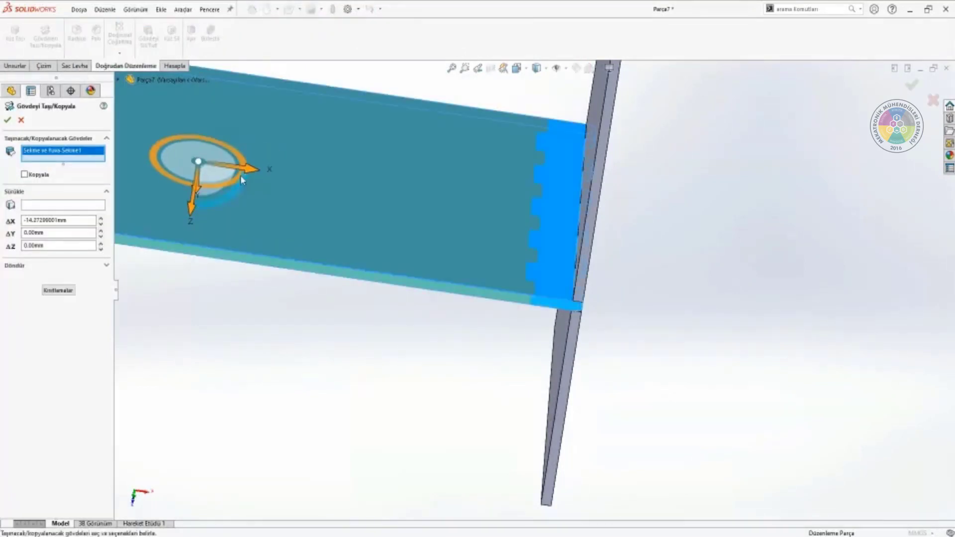
{"action": "left_click", "coordinate": [7, 119]}
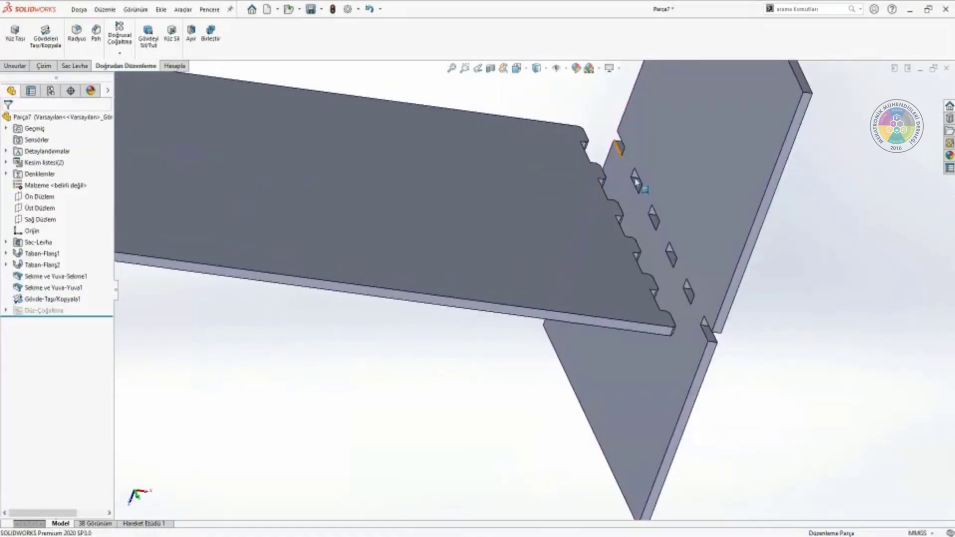
{"action": "scroll", "coordinate": [634, 217], "scroll_direction": "up", "scroll_amount": 5}
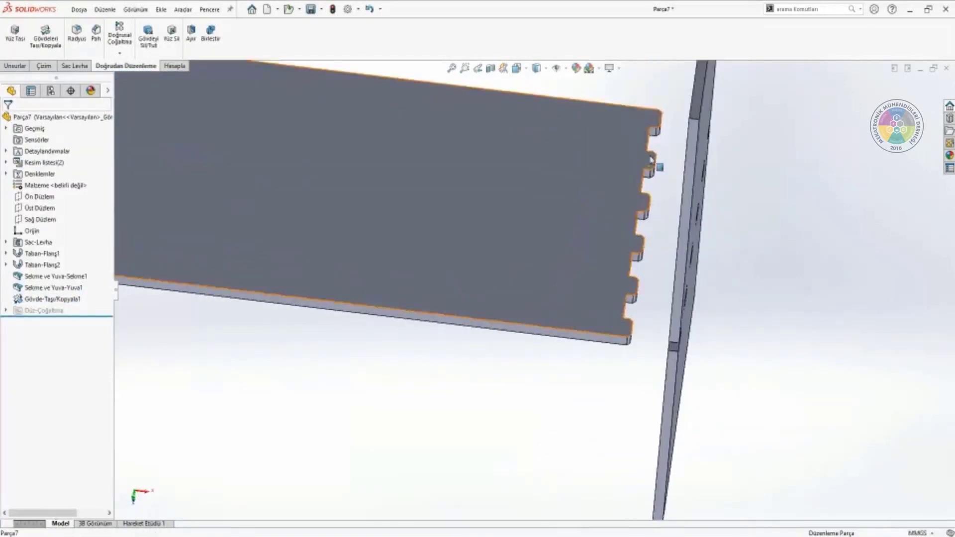
{"action": "scroll", "coordinate": [441, 416], "scroll_direction": "up", "scroll_amount": 2}
{"action": "scroll", "coordinate": [442, 416], "scroll_direction": "up", "scroll_amount": 1}
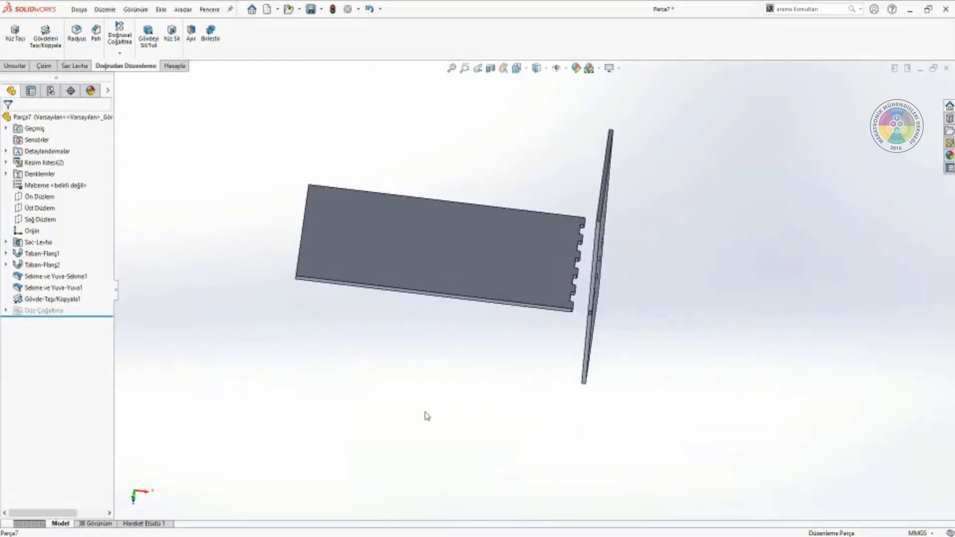
{"action": "scroll", "coordinate": [584, 317], "scroll_direction": "down", "scroll_amount": 3}
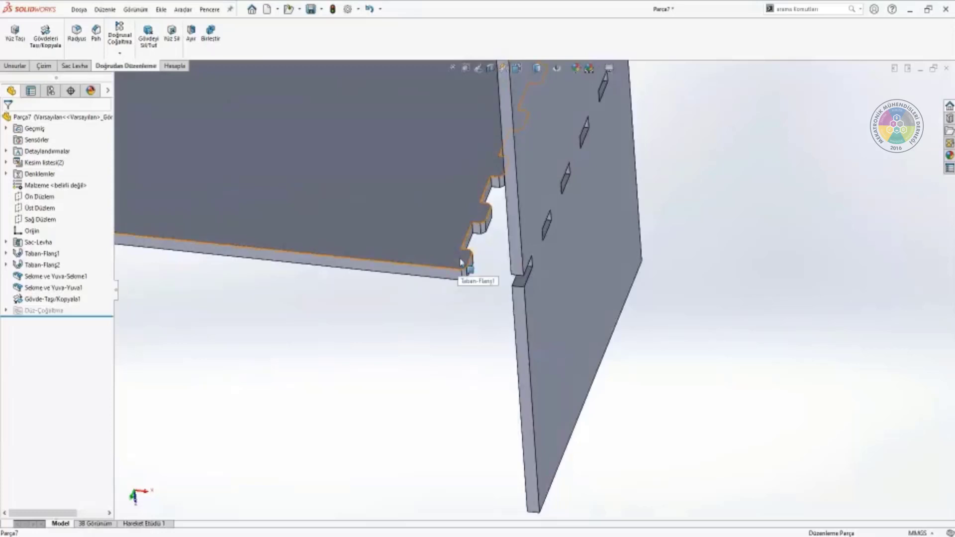
{"action": "left_click", "coordinate": [390, 265]}
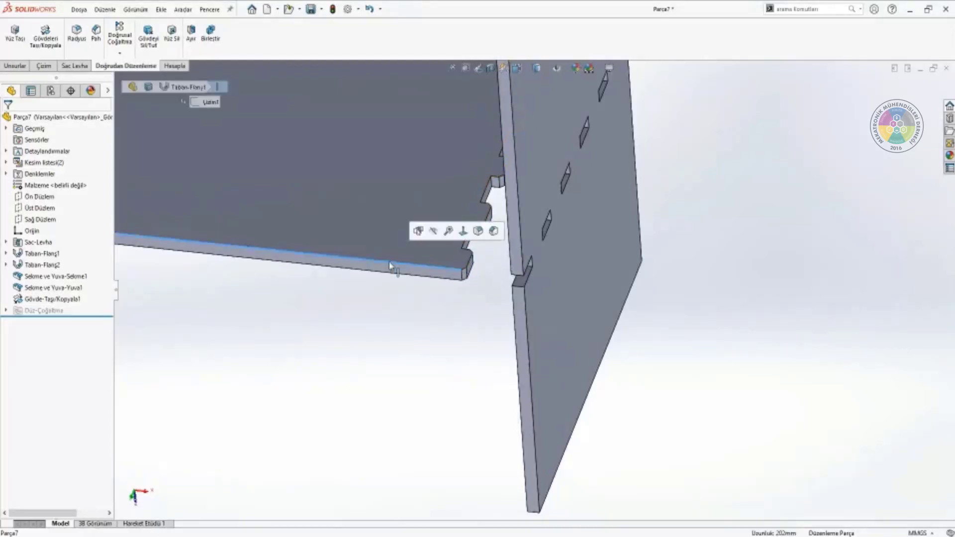
{"action": "left_click", "coordinate": [407, 283]}
{"action": "mouse_move", "coordinate": [438, 337]}
{"action": "middle_mouse_down"}
{"action": "mouse_move", "coordinate": [362, 365]}
{"action": "mouse_move", "coordinate": [333, 405]}
{"action": "middle_mouse_up"}
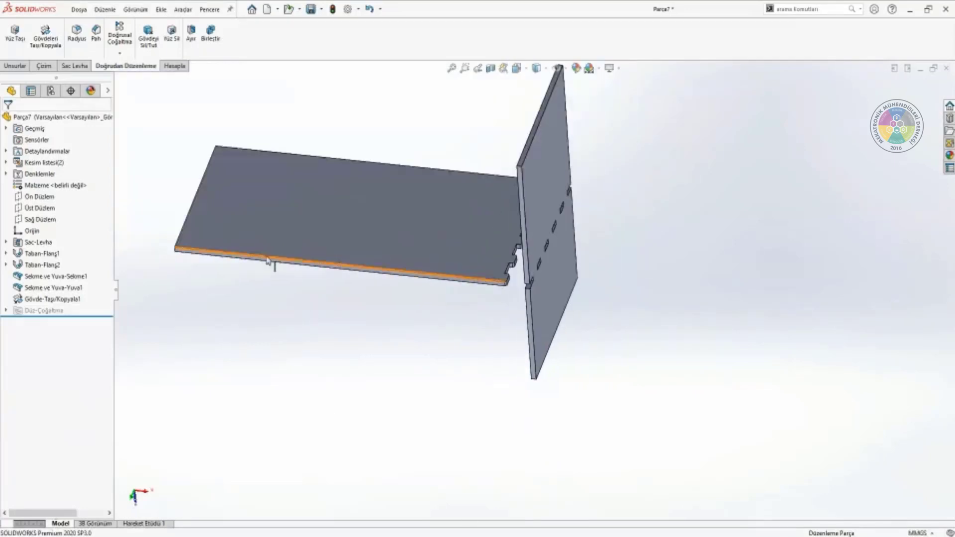
{"action": "scroll", "coordinate": [268, 262], "scroll_direction": "down", "scroll_amount": 3}
{"action": "scroll", "coordinate": [507, 277], "scroll_direction": "down", "scroll_amount": 2}
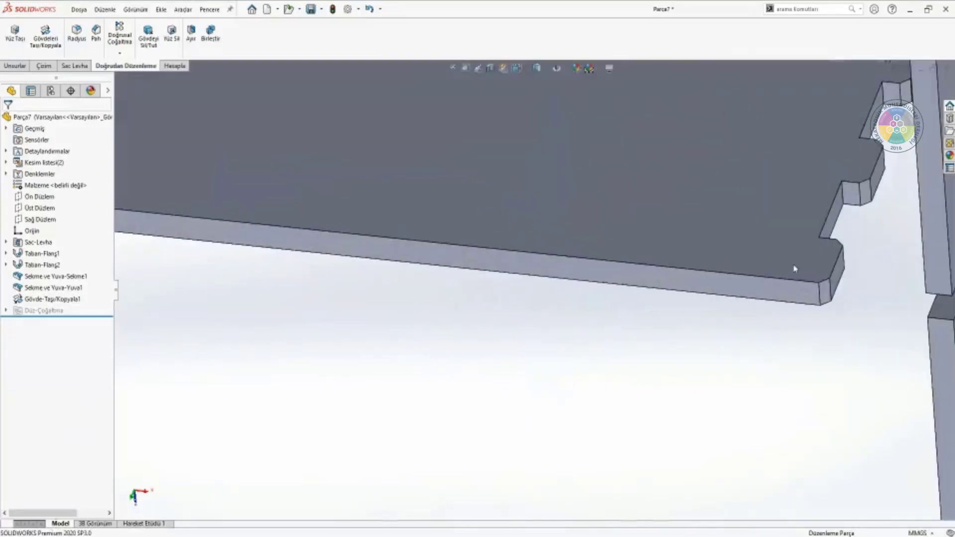
{"action": "left_click", "coordinate": [828, 231]}
{"action": "scroll", "coordinate": [829, 232], "scroll_direction": "up", "scroll_amount": 5}
{"action": "middle_click_drag", "start_coordinate": [448, 264], "coordinate": [486, 311]}
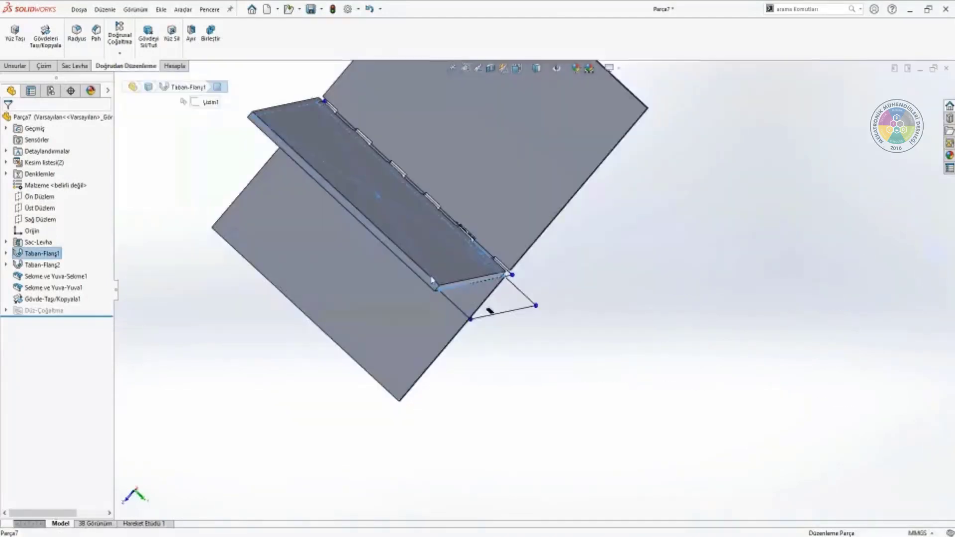
{"action": "left_click", "coordinate": [418, 277]}
{"action": "scroll", "coordinate": [418, 277], "scroll_direction": "down", "scroll_amount": 3}
{"action": "scroll", "coordinate": [420, 280], "scroll_direction": "down", "scroll_amount": 2}
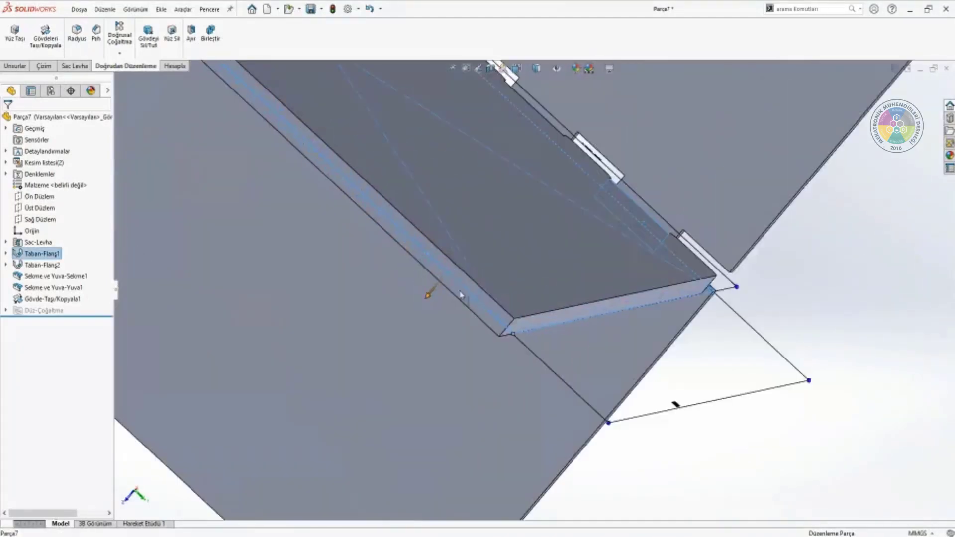
{"action": "left_click", "coordinate": [459, 295]}
{"action": "mouse_move", "coordinate": [458, 294]}
{"action": "middle_mouse_down"}
{"action": "mouse_move", "coordinate": [618, 319]}
{"action": "mouse_move", "coordinate": [503, 311]}
{"action": "middle_mouse_up"}
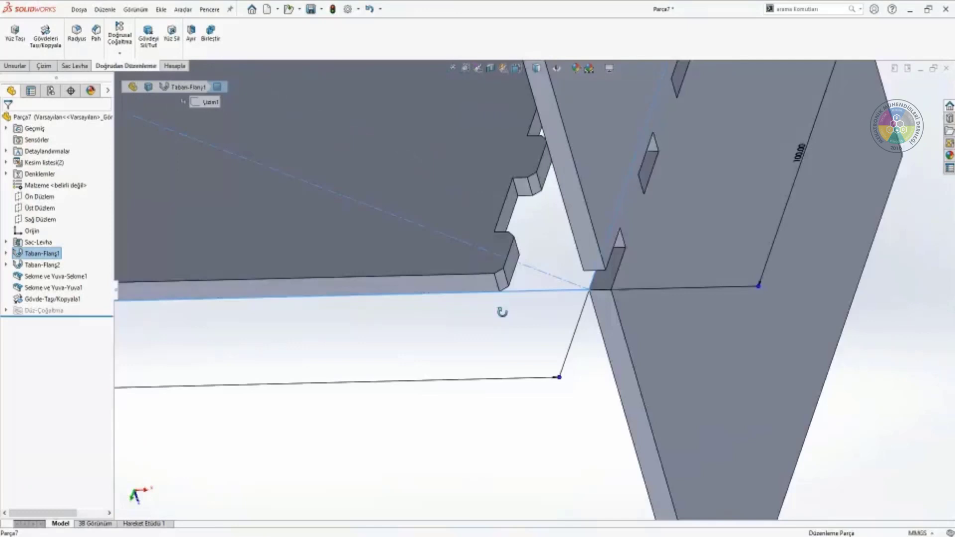
{"action": "left_click", "coordinate": [508, 209]}
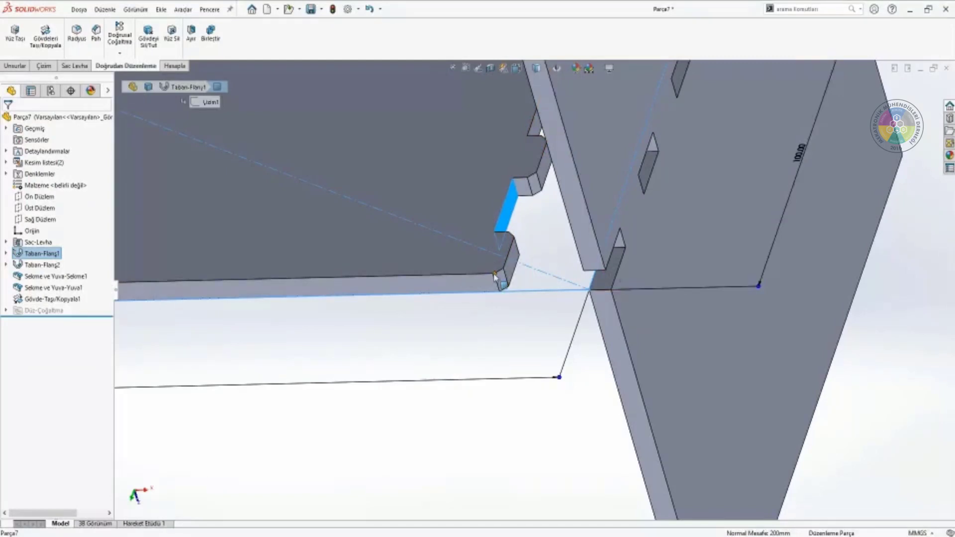
{"action": "left_click", "coordinate": [419, 389]}
{"action": "mouse_move", "coordinate": [418, 391]}
{"action": "middle_mouse_down"}
{"action": "mouse_move", "coordinate": [406, 362]}
{"action": "mouse_move", "coordinate": [441, 362]}
{"action": "middle_mouse_up"}
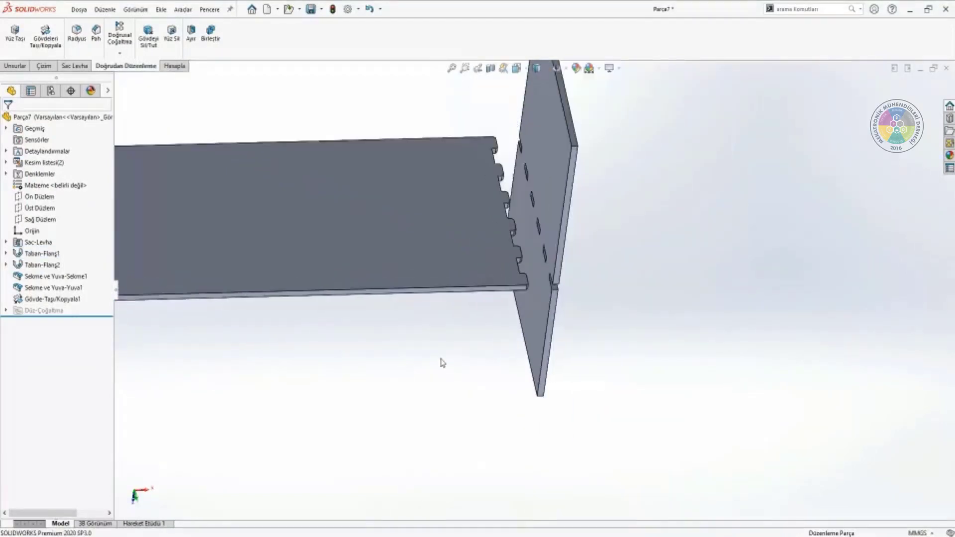
{"action": "left_click", "coordinate": [946, 68]}
Close the previous part, create a new part and start a sketch on the Front Plane
{"action": "left_click", "coordinate": [438, 278]}
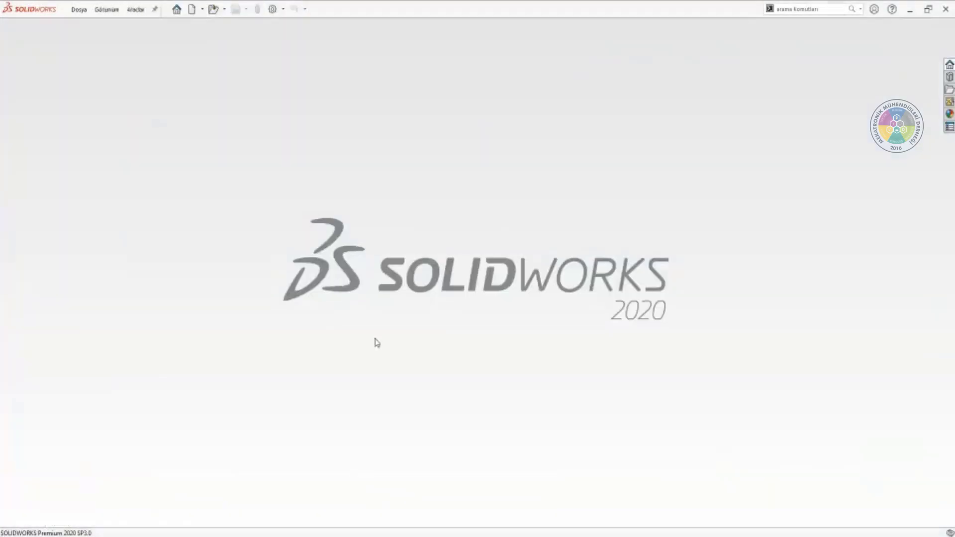
{"action": "left_click", "coordinate": [192, 9]}
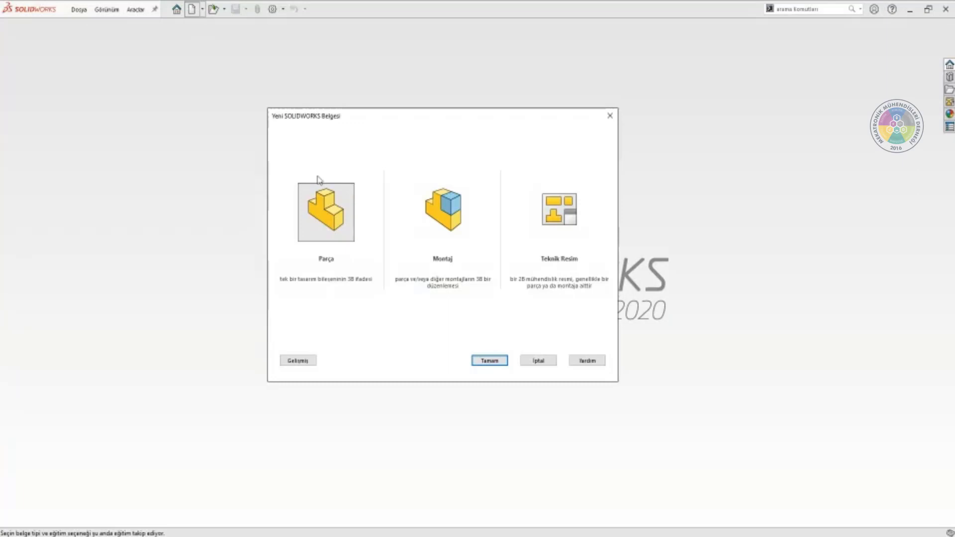
{"action": "double_click", "coordinate": [335, 212]}
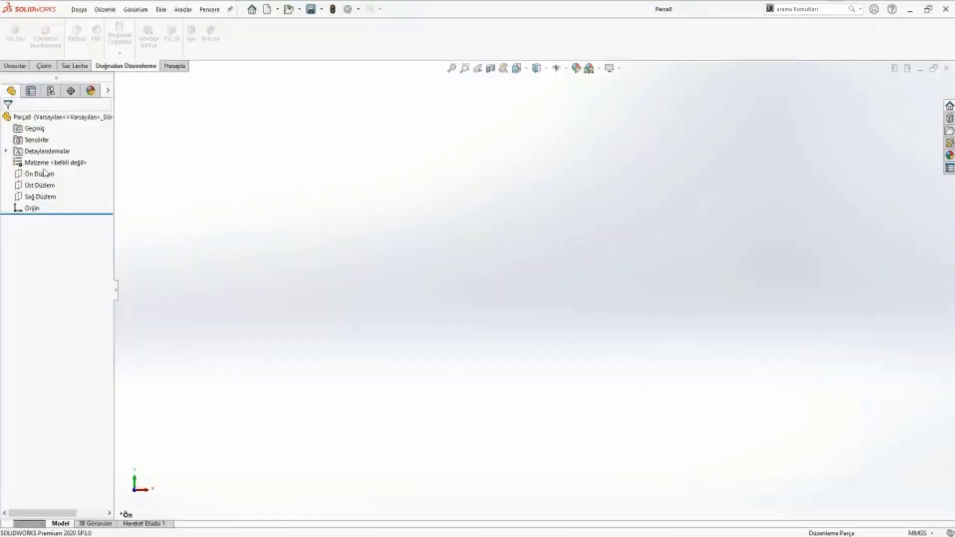
{"action": "right_click", "coordinate": [36, 174]}
{"action": "left_click", "coordinate": [52, 161]}
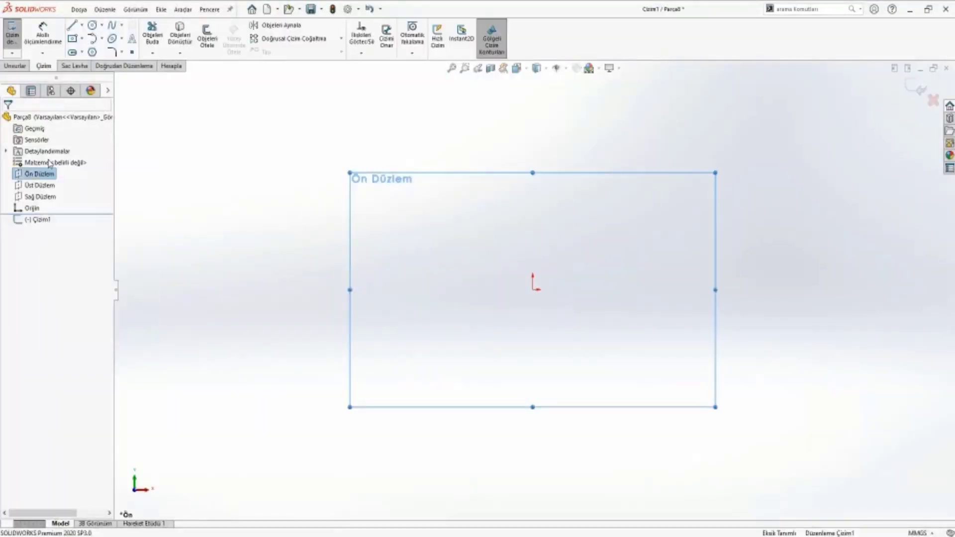
Draw a circle at the origin and dimension its diameter to 150 mm
{"action": "left_click", "coordinate": [90, 29]}
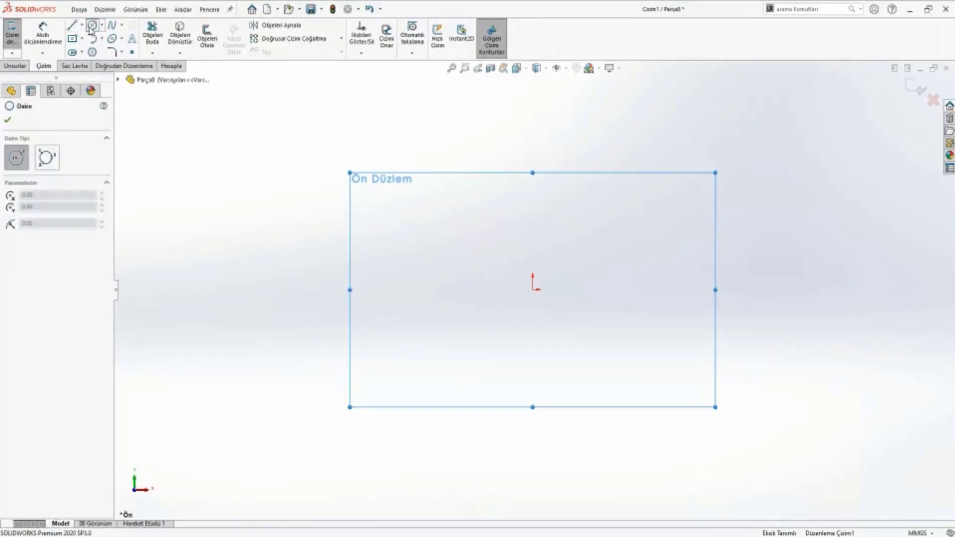
{"action": "left_click", "coordinate": [532, 289]}
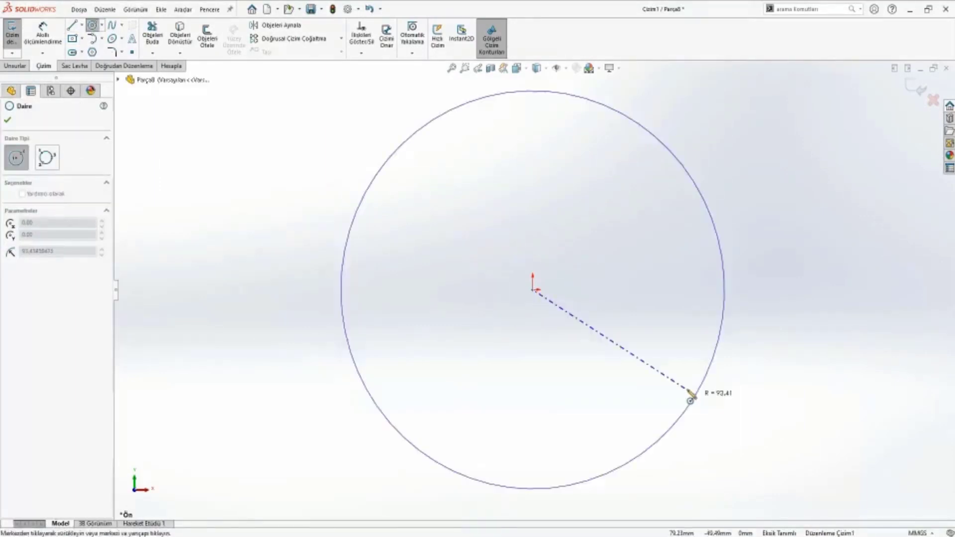
{"action": "left_click", "coordinate": [685, 391]}
{"action": "key", "text": "Escape"}
{"action": "right_click_drag", "start_coordinate": [333, 220], "coordinate": [345, 171]}
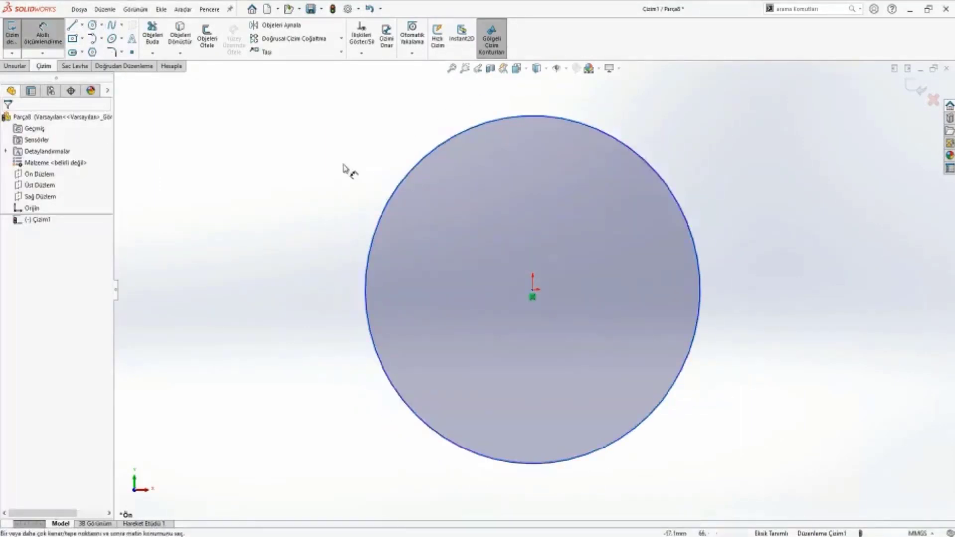
{"action": "left_click", "coordinate": [436, 145]}
{"action": "left_click", "coordinate": [307, 276]}
{"action": "type", "text": "1"}
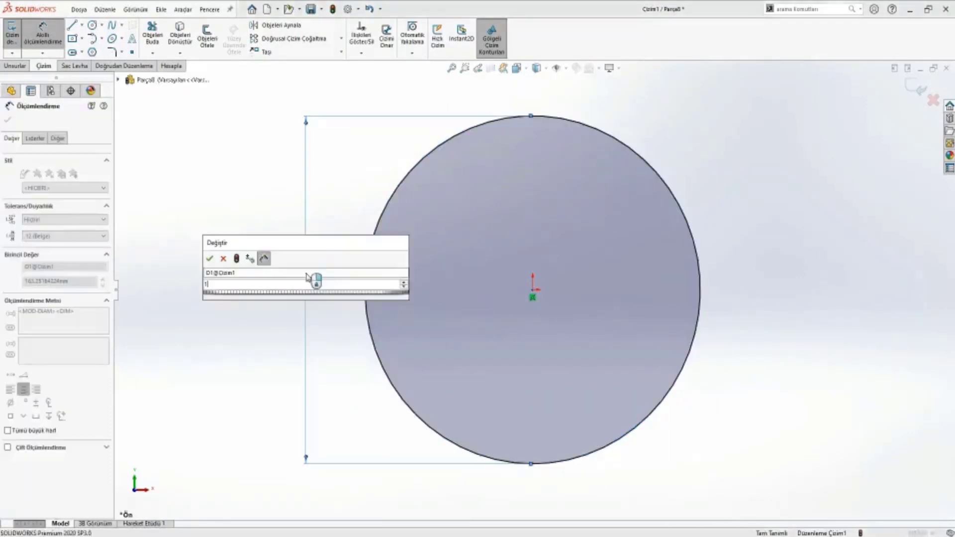
{"action": "key", "text": "Return"}
{"action": "key", "text": "Escape"}
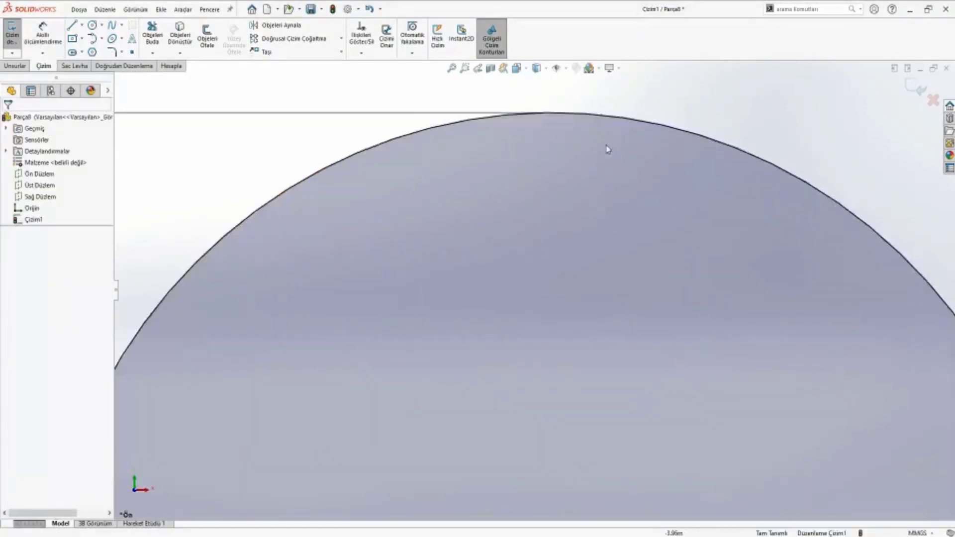
Draw a small center rectangle straddling the top of the circle
{"action": "left_click", "coordinate": [73, 39]}
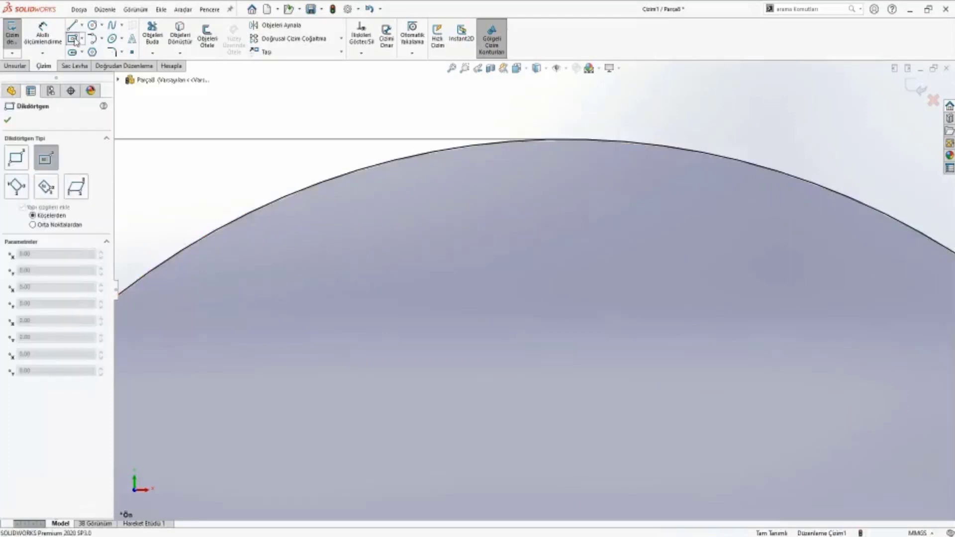
{"action": "left_click", "coordinate": [566, 139]}
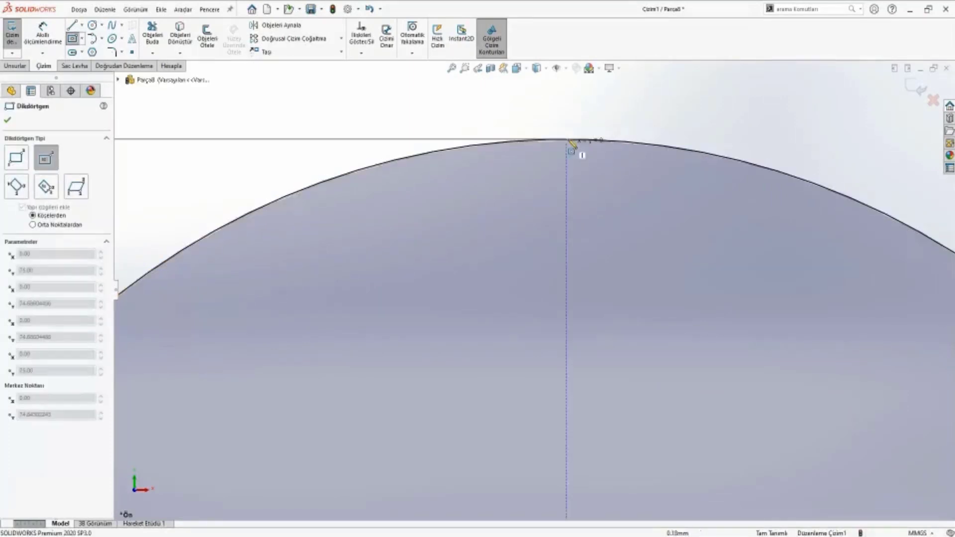
{"action": "left_click", "coordinate": [572, 160]}
{"action": "key", "text": "Escape"}
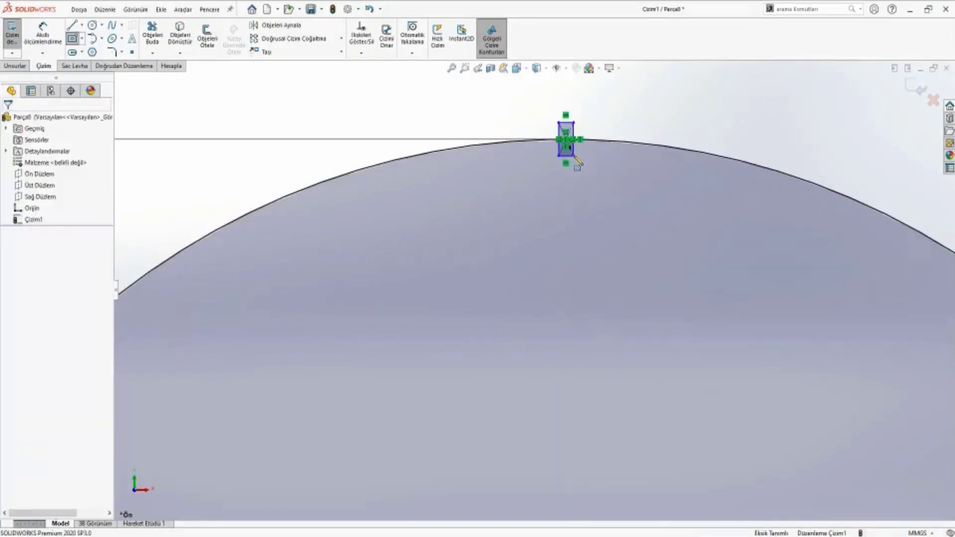
{"action": "scroll", "coordinate": [588, 146], "scroll_direction": "down", "scroll_amount": 3}
{"action": "scroll", "coordinate": [588, 147], "scroll_direction": "down", "scroll_amount": 2}
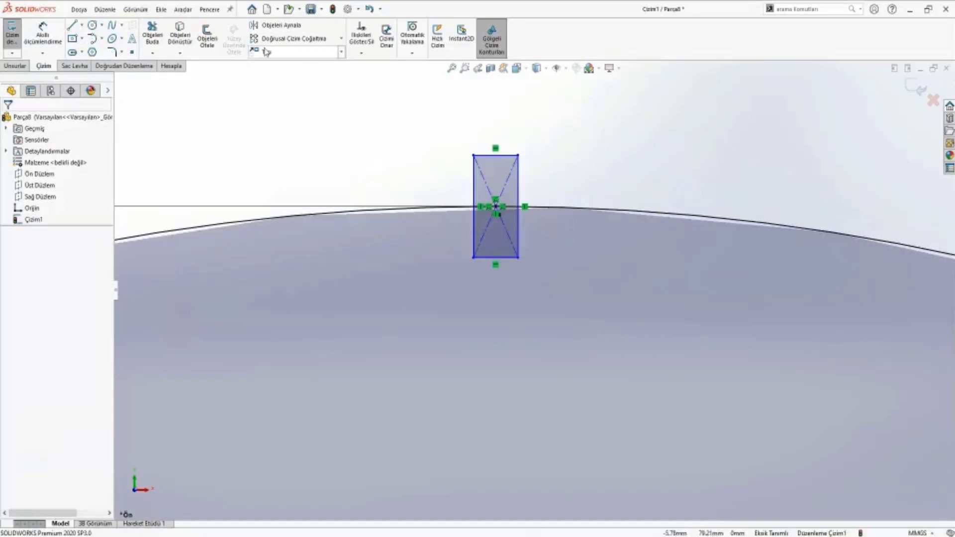
Power-trim away the rectangle and the enclosed arc, leaving a gap at the circle's top
{"action": "left_click", "coordinate": [152, 35]}
{"action": "scroll", "coordinate": [458, 231], "scroll_direction": "down", "scroll_amount": 2}
{"action": "left_click_drag", "start_coordinate": [459, 231], "coordinate": [443, 139]}
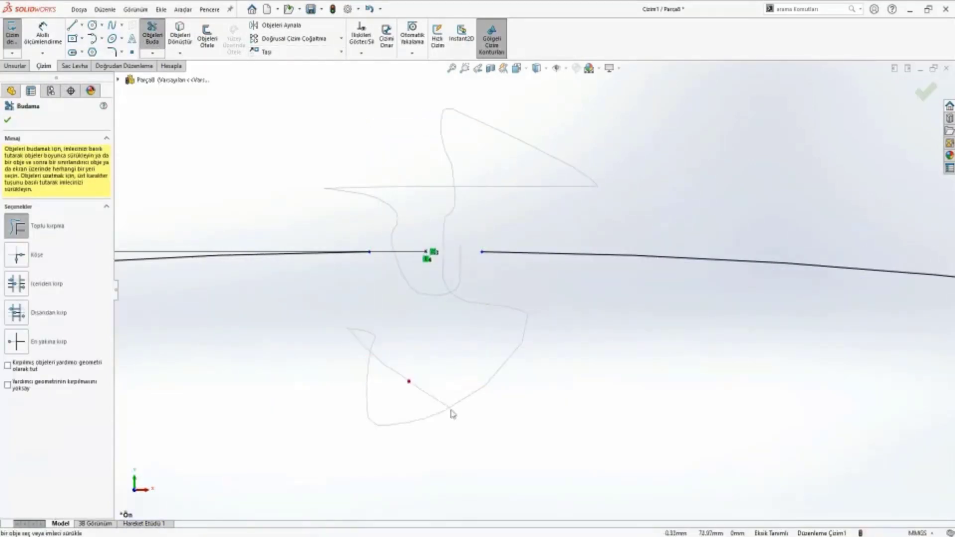
{"action": "left_click_drag", "start_coordinate": [443, 139], "coordinate": [452, 411]}
{"action": "scroll", "coordinate": [490, 227], "scroll_direction": "up", "scroll_amount": 1}
{"action": "scroll", "coordinate": [490, 227], "scroll_direction": "up", "scroll_amount": 2}
{"action": "scroll", "coordinate": [505, 215], "scroll_direction": "up", "scroll_amount": 2}
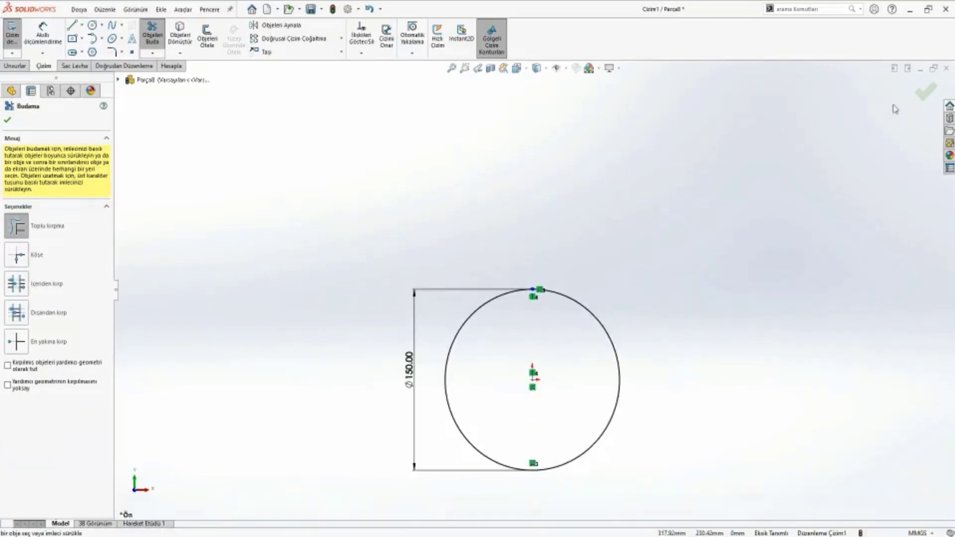
{"action": "left_click", "coordinate": [920, 99]}
Exit the first sketch and start a new plane referenced on Ön Düzlem
{"action": "left_click", "coordinate": [918, 97]}
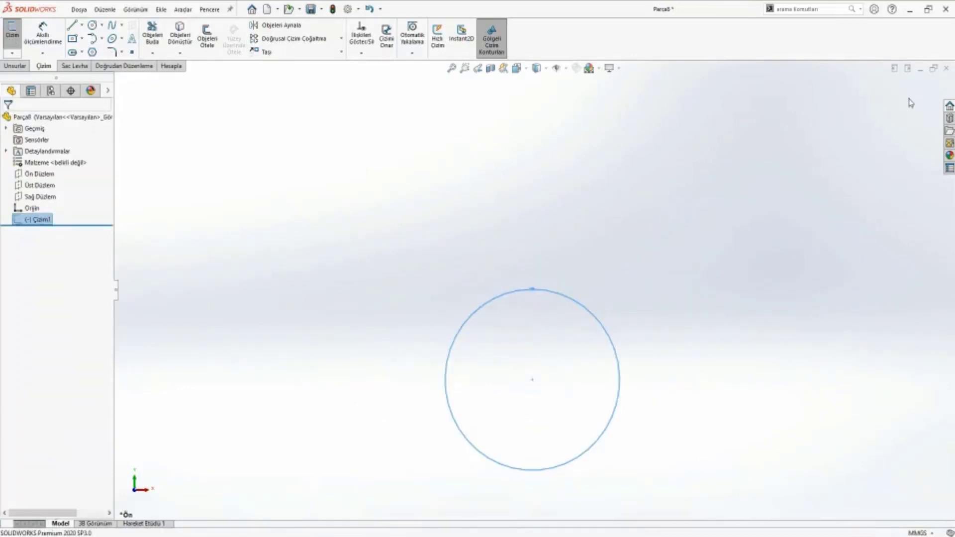
{"action": "left_click", "coordinate": [455, 37]}
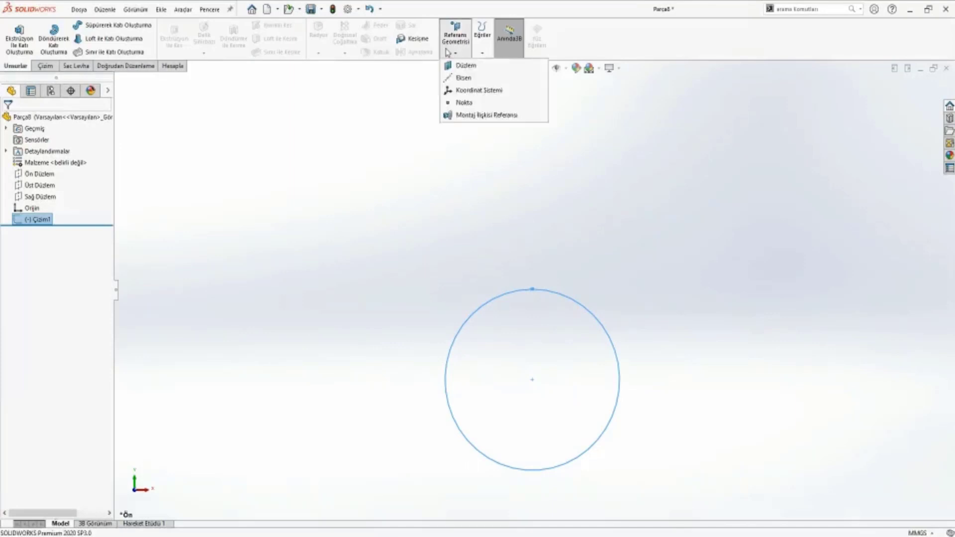
{"action": "left_click", "coordinate": [456, 94]}
{"action": "middle_click_drag", "start_coordinate": [458, 98], "coordinate": [431, 209]}
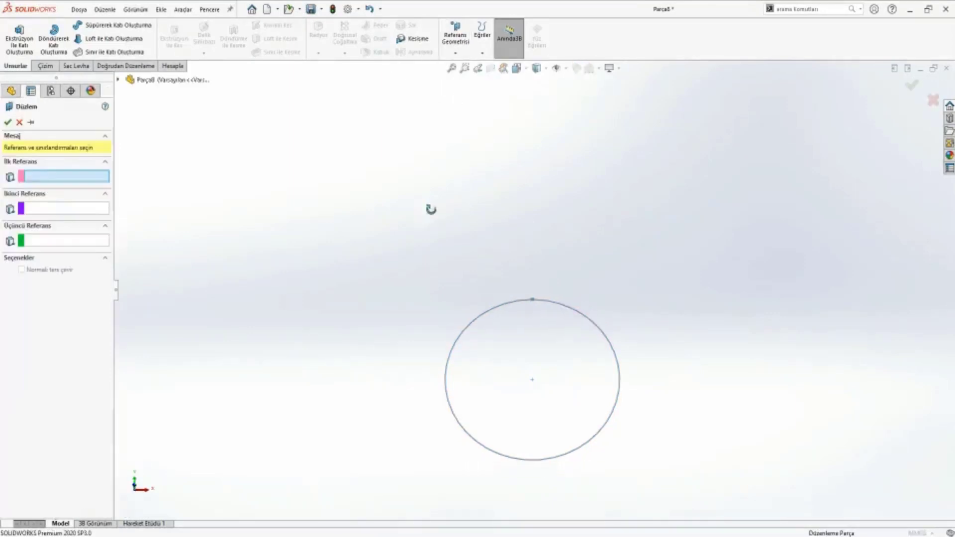
{"action": "left_click", "coordinate": [118, 80]}
{"action": "left_click", "coordinate": [163, 136]}
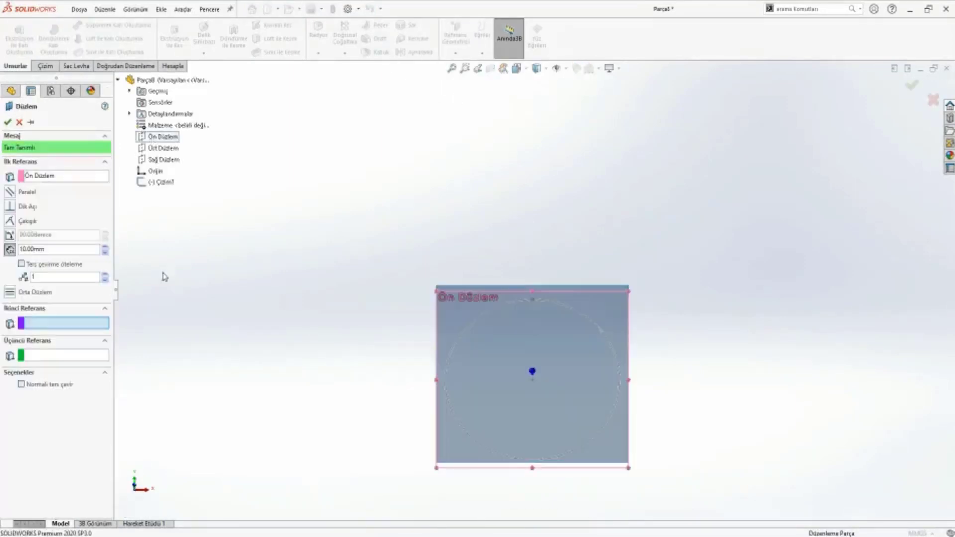
{"action": "middle_click_drag", "start_coordinate": [279, 311], "coordinate": [522, 383]}
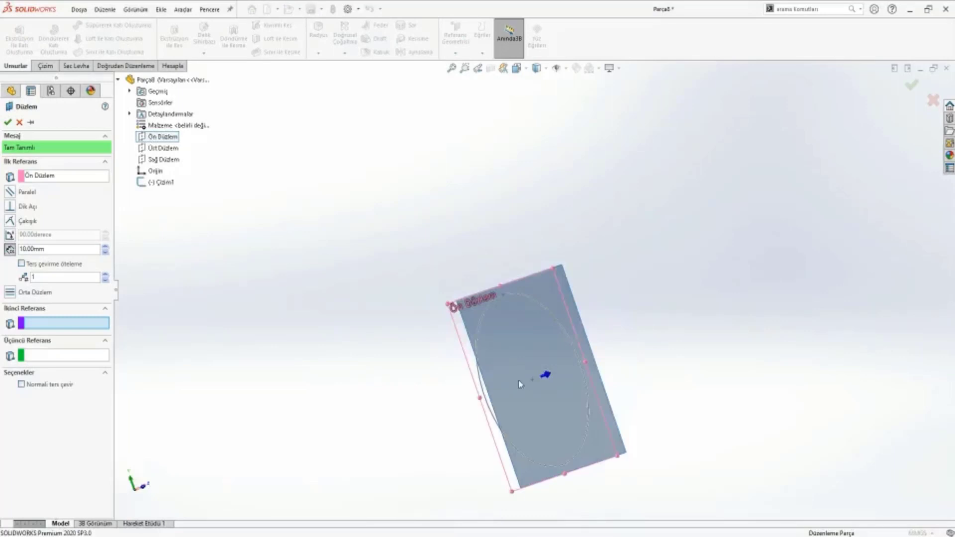
Set the plane offset to 200 mm, confirm Düzlem1 and open a sketch on it
{"action": "double_click", "coordinate": [70, 249]}
{"action": "type", "text": "200"}
{"action": "key", "text": "Return"}
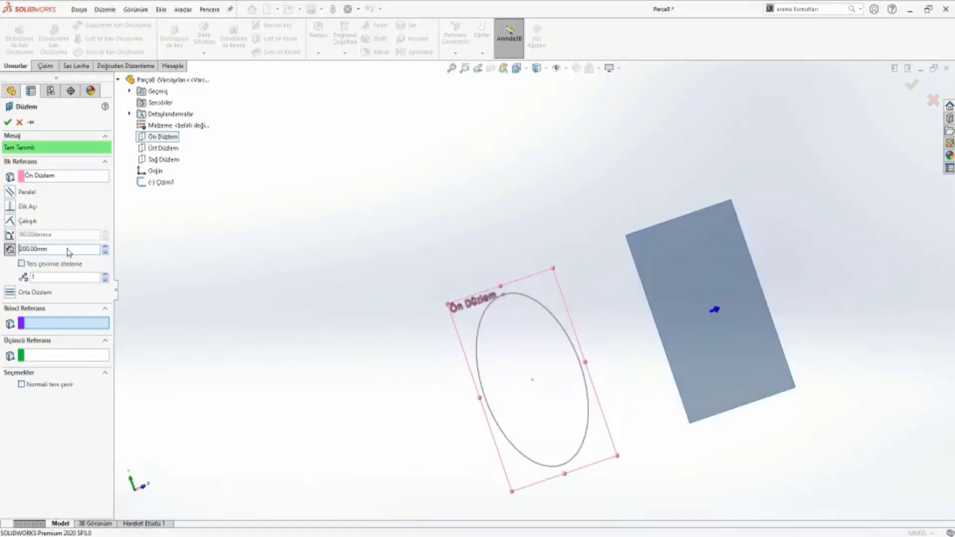
{"action": "key", "text": "Return"}
{"action": "right_click", "coordinate": [721, 296]}
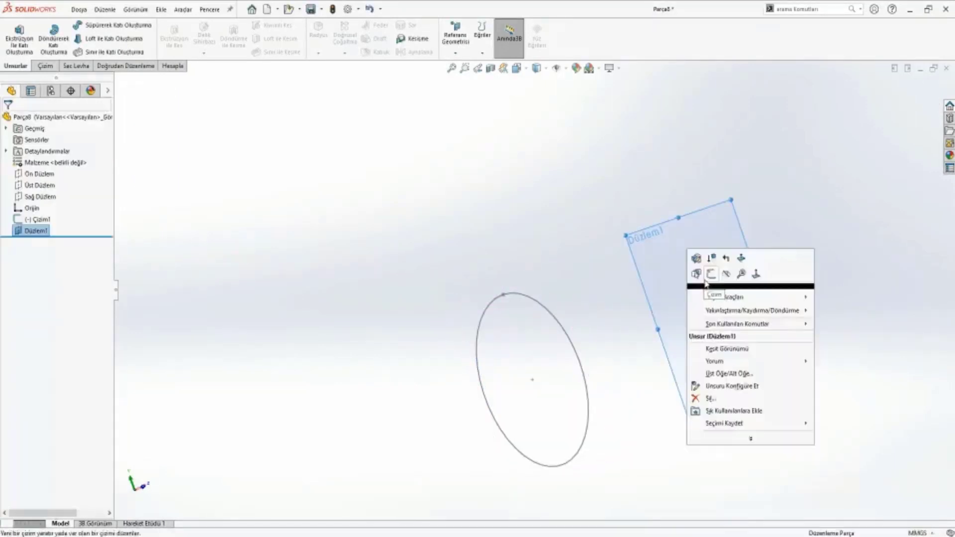
{"action": "left_click", "coordinate": [727, 285]}
Draw a circle at the origin and dimension it to Ø100 mm
{"action": "left_click", "coordinate": [92, 25]}
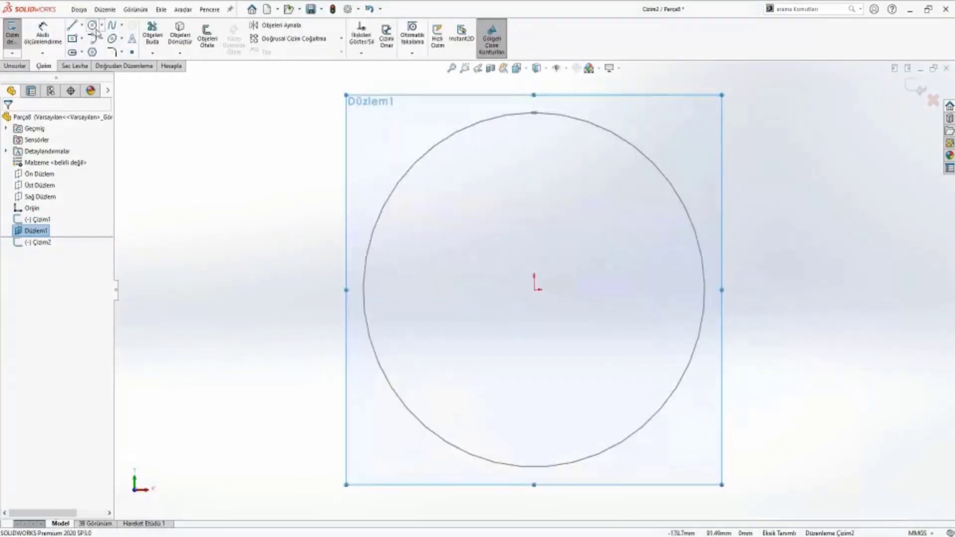
{"action": "left_click", "coordinate": [534, 289]}
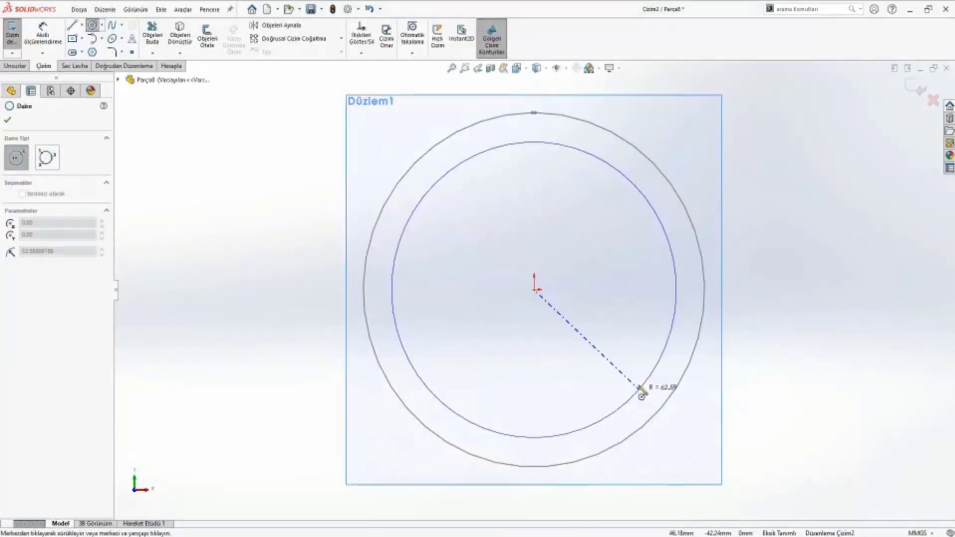
{"action": "left_click", "coordinate": [626, 382]}
{"action": "key", "text": "d"}
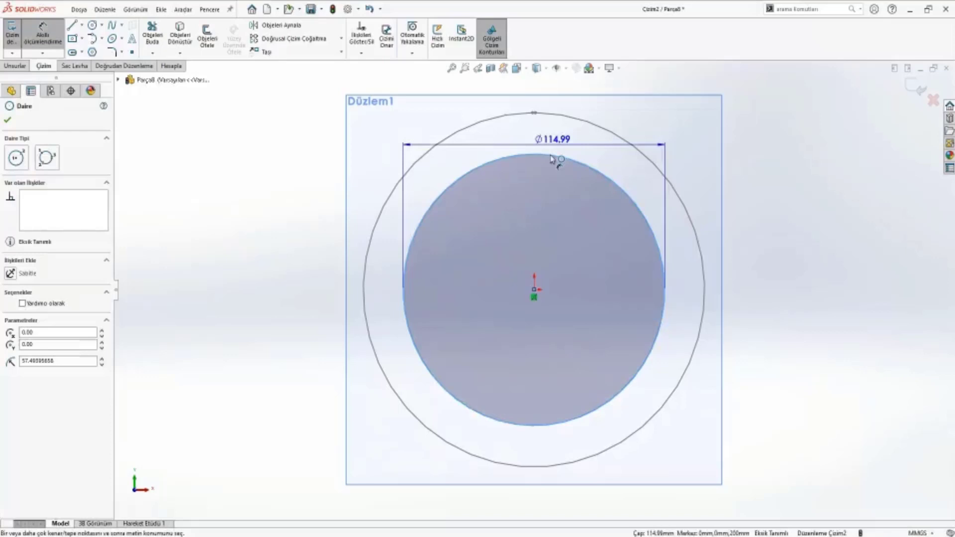
{"action": "left_click", "coordinate": [552, 159]}
{"action": "type", "text": "100"}
{"action": "key", "text": "Return"}
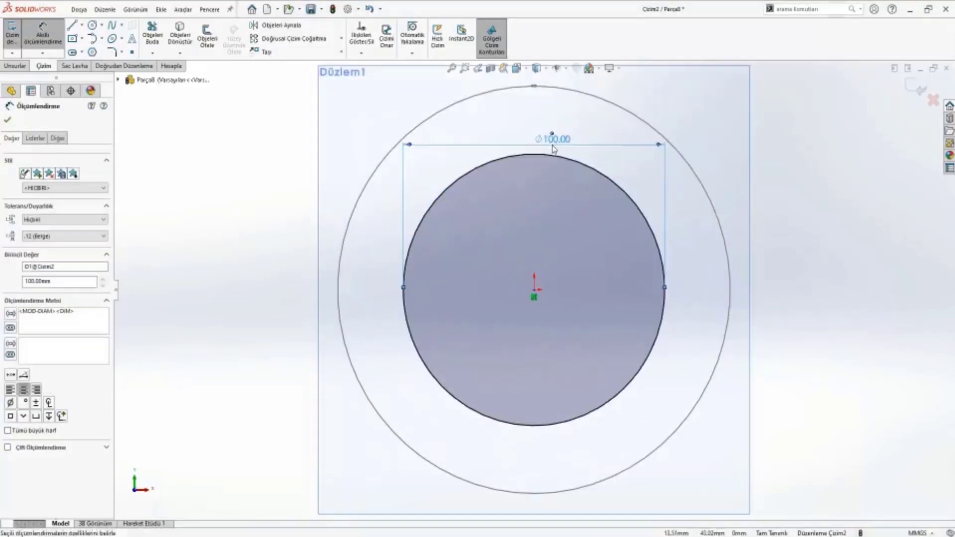
{"action": "key", "text": "Escape"}
Draw a small center rectangle across the top of the Ø100 circle
{"action": "scroll", "coordinate": [515, 214], "scroll_direction": "down", "scroll_amount": 5}
{"action": "left_click", "coordinate": [486, 189]}
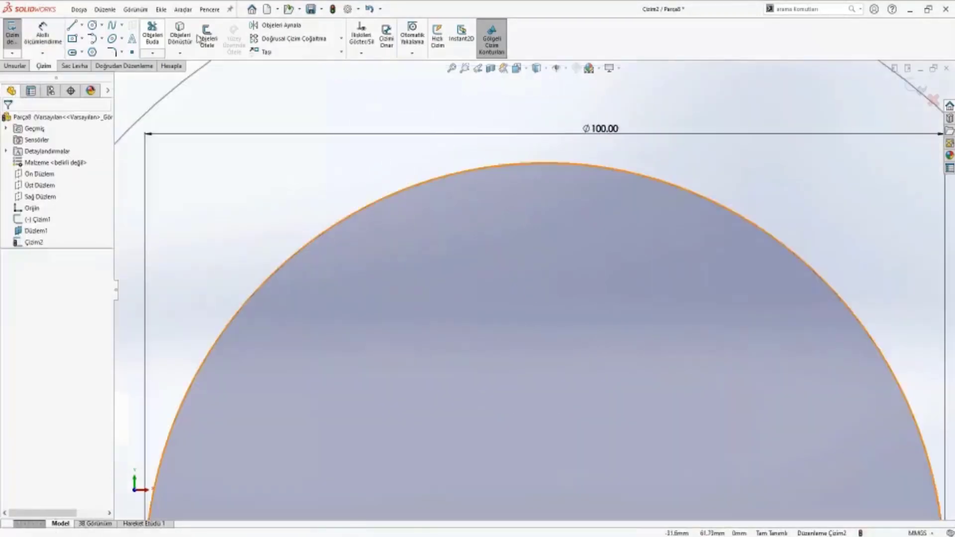
{"action": "left_click", "coordinate": [82, 41]}
{"action": "scroll", "coordinate": [552, 177], "scroll_direction": "down", "scroll_amount": 1}
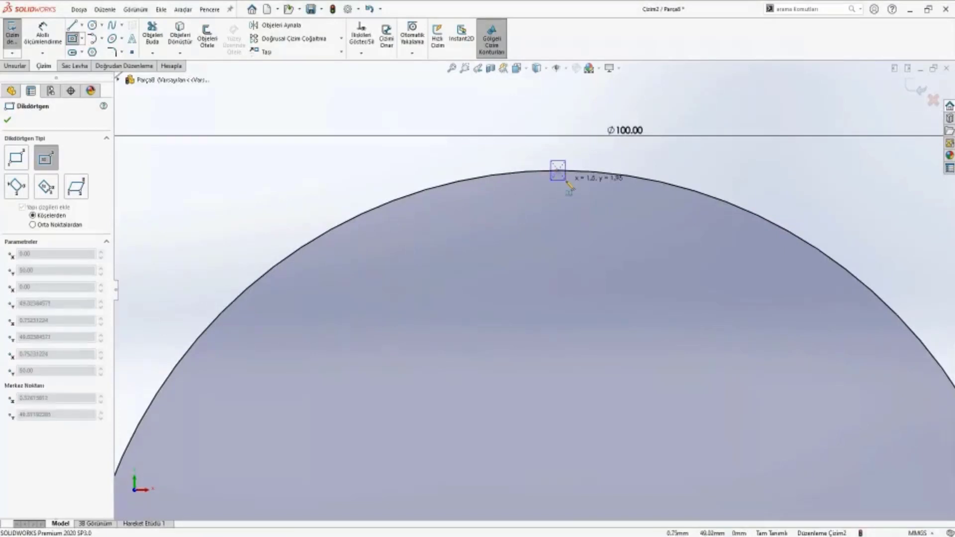
{"action": "left_click", "coordinate": [567, 182]}
{"action": "key", "text": "Escape"}
{"action": "scroll", "coordinate": [568, 162], "scroll_direction": "down", "scroll_amount": 6}
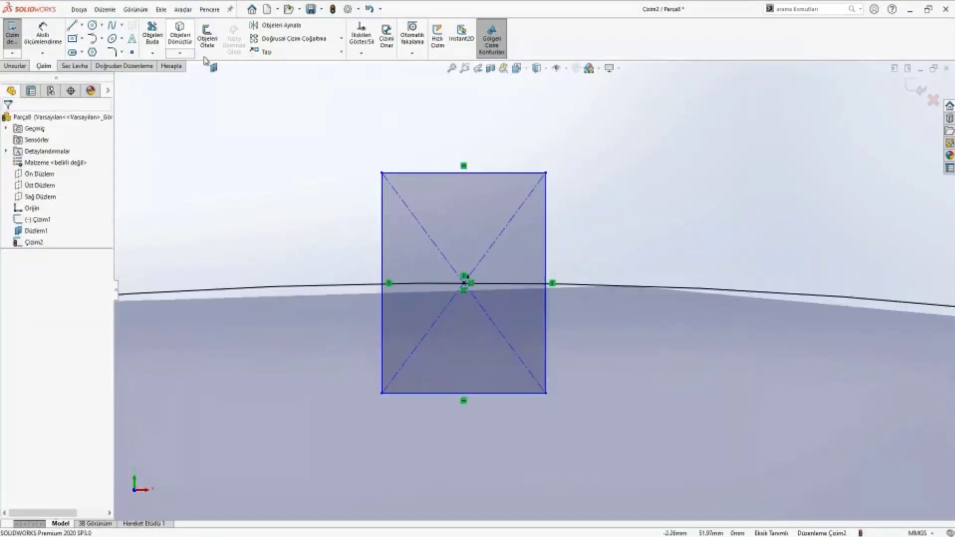
Trim out the rectangle and enclosed arc, delete leftover points, and exit the sketch
{"action": "left_click", "coordinate": [152, 33]}
{"action": "mouse_move", "coordinate": [423, 309]}
{"action": "left_mouse_down"}
{"action": "mouse_move", "coordinate": [307, 215]}
{"action": "mouse_move", "coordinate": [591, 217]}
{"action": "mouse_move", "coordinate": [390, 325]}
{"action": "mouse_move", "coordinate": [611, 368]}
{"action": "mouse_move", "coordinate": [482, 335]}
{"action": "left_mouse_up"}
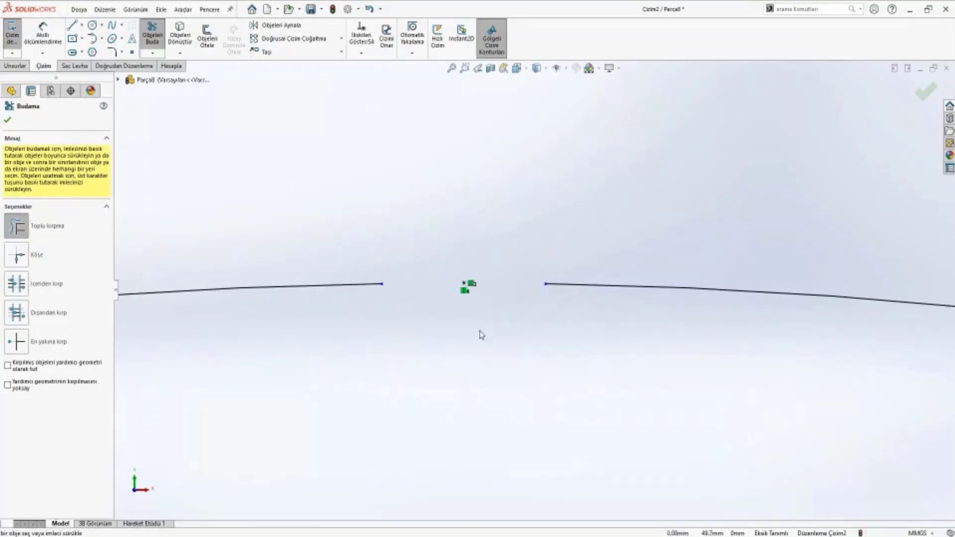
{"action": "key", "text": "Escape"}
{"action": "left_click_drag", "start_coordinate": [431, 243], "coordinate": [481, 302]}
{"action": "key", "text": "Delete"}
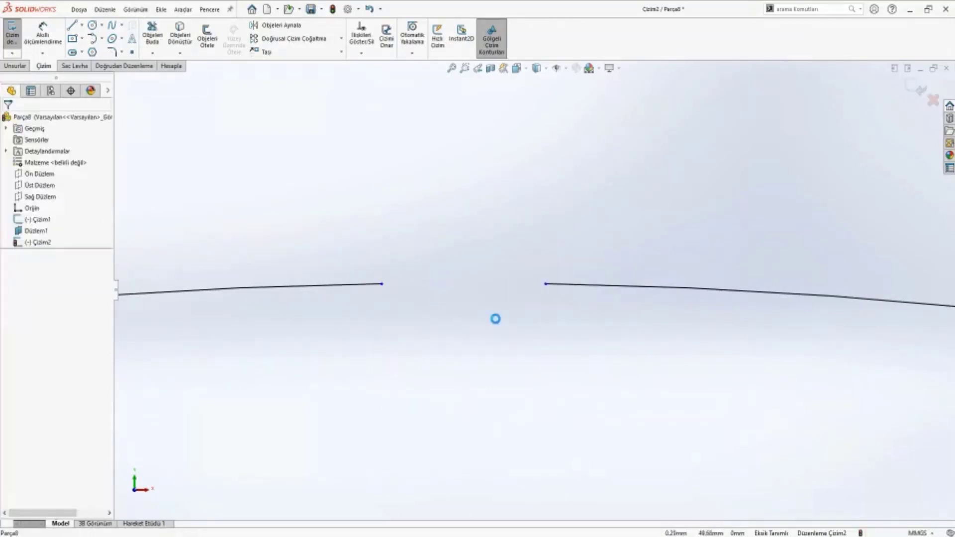
{"action": "scroll", "coordinate": [495, 319], "scroll_direction": "up", "scroll_amount": 5}
{"action": "left_click", "coordinate": [910, 93]}
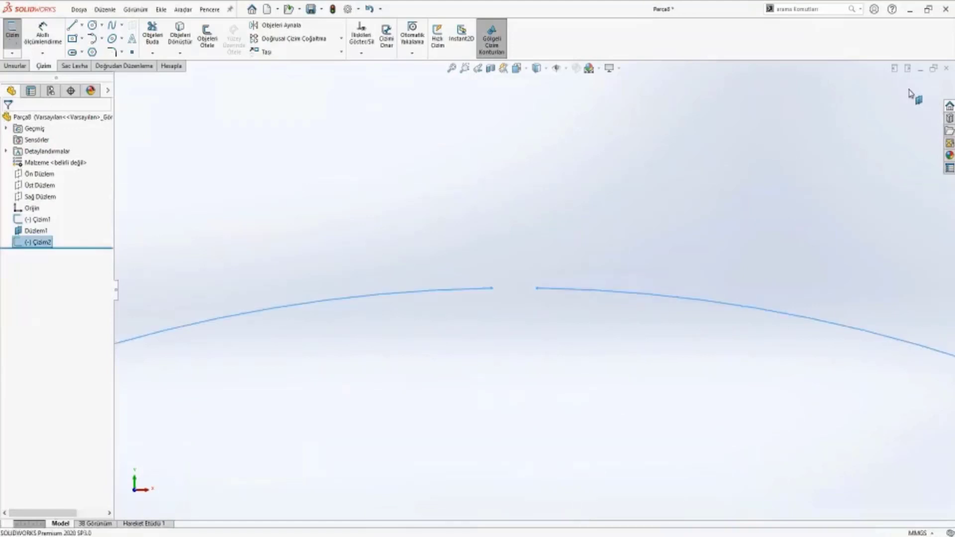
Create a lofted bend using the Ø100 and Ø150 gapped circles as profiles, set to Formed
{"action": "left_click", "coordinate": [75, 66]}
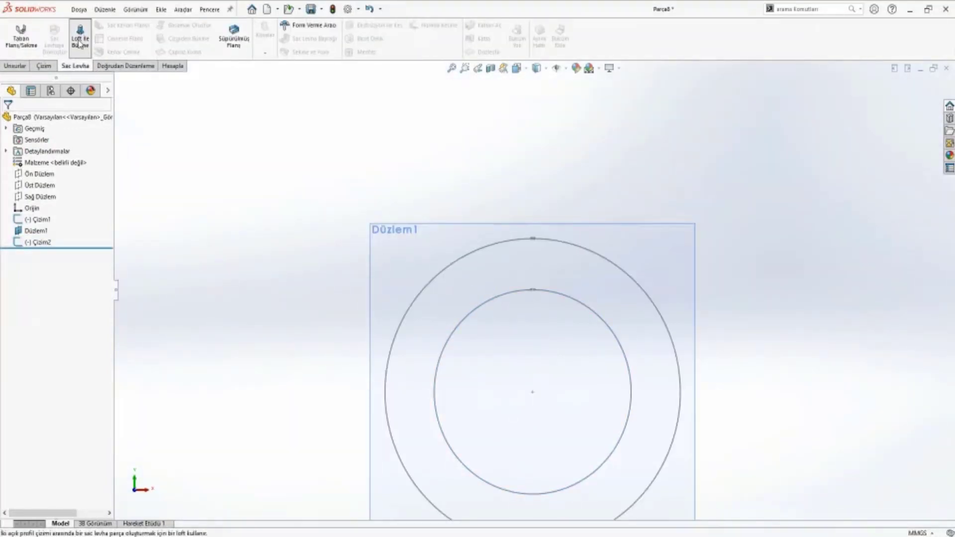
{"action": "left_click", "coordinate": [80, 43]}
{"action": "scroll", "coordinate": [517, 298], "scroll_direction": "up", "scroll_amount": 3}
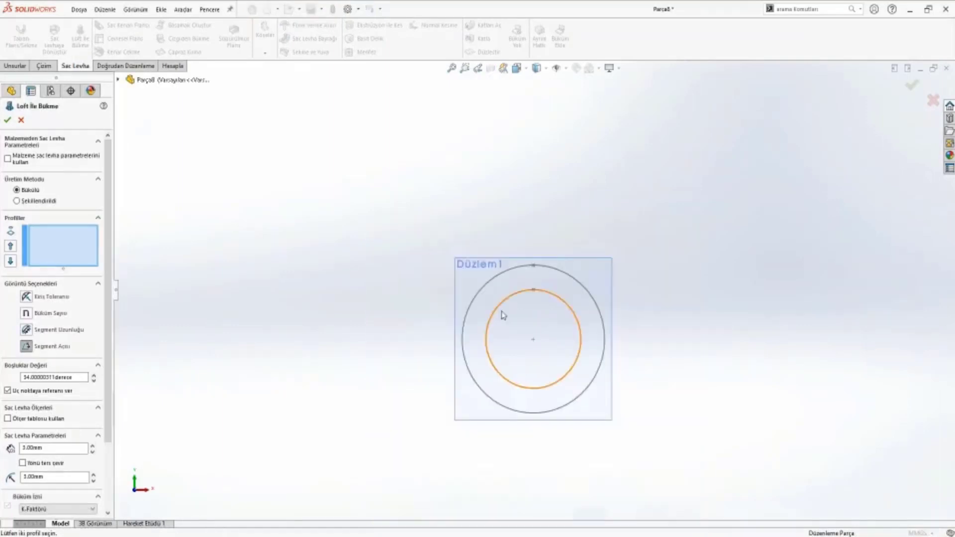
{"action": "left_click", "coordinate": [500, 313]}
{"action": "left_click", "coordinate": [473, 305]}
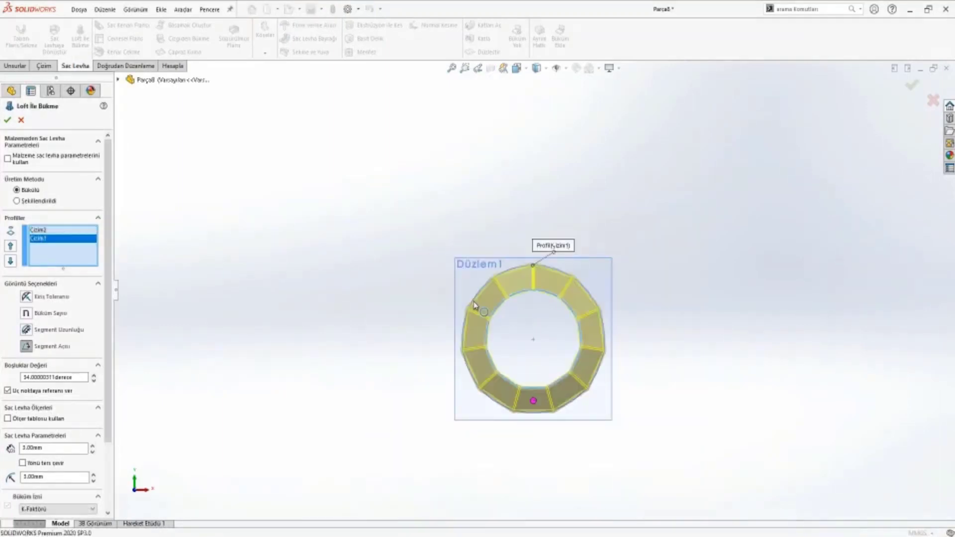
{"action": "mouse_move", "coordinate": [474, 305]}
{"action": "middle_mouse_down"}
{"action": "mouse_move", "coordinate": [406, 331]}
{"action": "mouse_move", "coordinate": [380, 216]}
{"action": "mouse_move", "coordinate": [237, 233]}
{"action": "mouse_move", "coordinate": [228, 326]}
{"action": "mouse_move", "coordinate": [520, 348]}
{"action": "middle_mouse_up"}
{"action": "scroll", "coordinate": [520, 347], "scroll_direction": "down", "scroll_amount": 2}
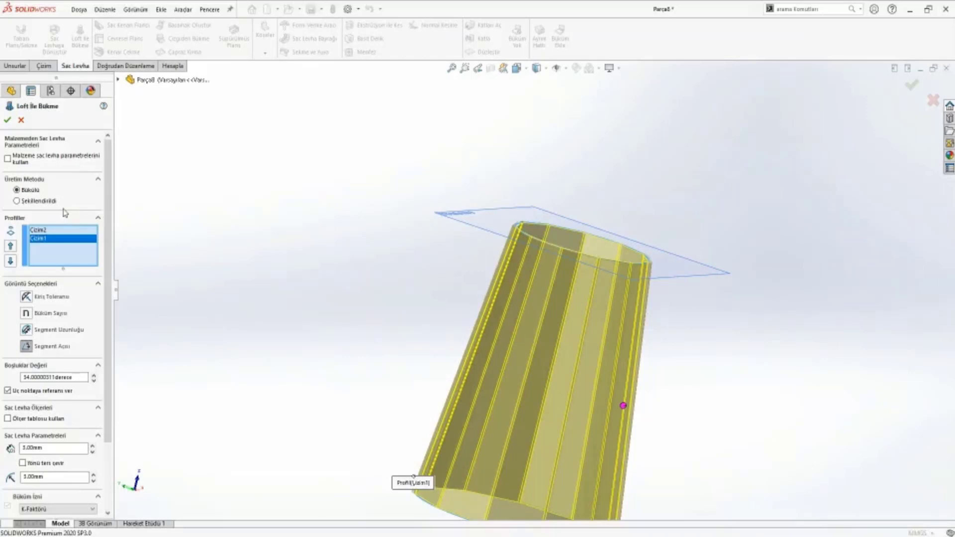
{"action": "middle_click_drag", "start_coordinate": [413, 273], "coordinate": [468, 285], "text": "ctrl"}
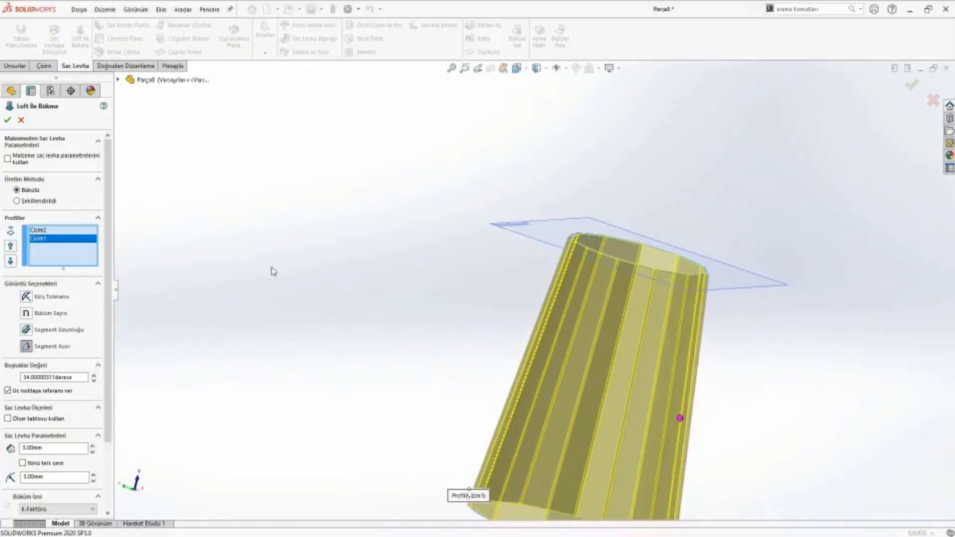
{"action": "left_click", "coordinate": [40, 201]}
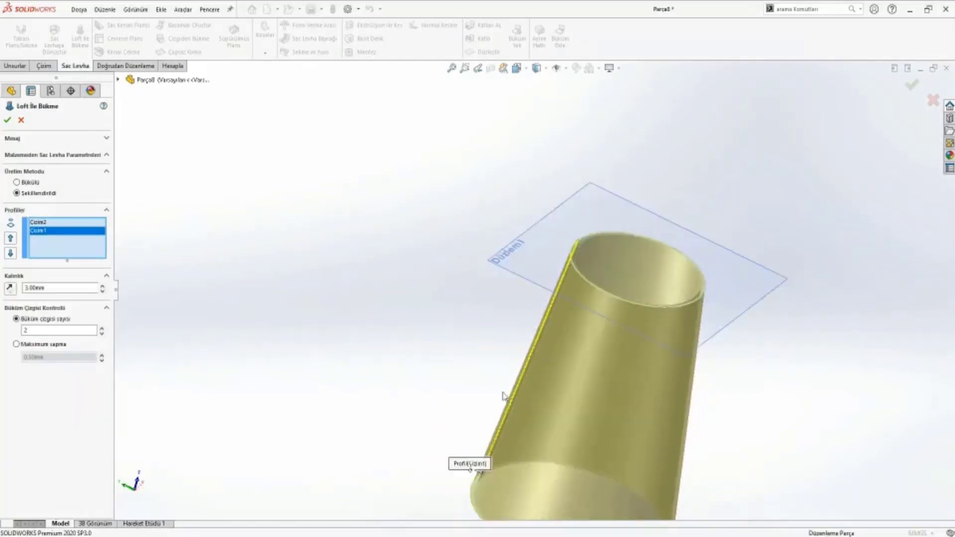
Change the lofted bend's manufacturing method to Bent for a faceted cone
{"action": "scroll", "coordinate": [563, 249], "scroll_direction": "down", "scroll_amount": 2}
{"action": "scroll", "coordinate": [563, 249], "scroll_direction": "down", "scroll_amount": 4}
{"action": "scroll", "coordinate": [526, 289], "scroll_direction": "up", "scroll_amount": 3}
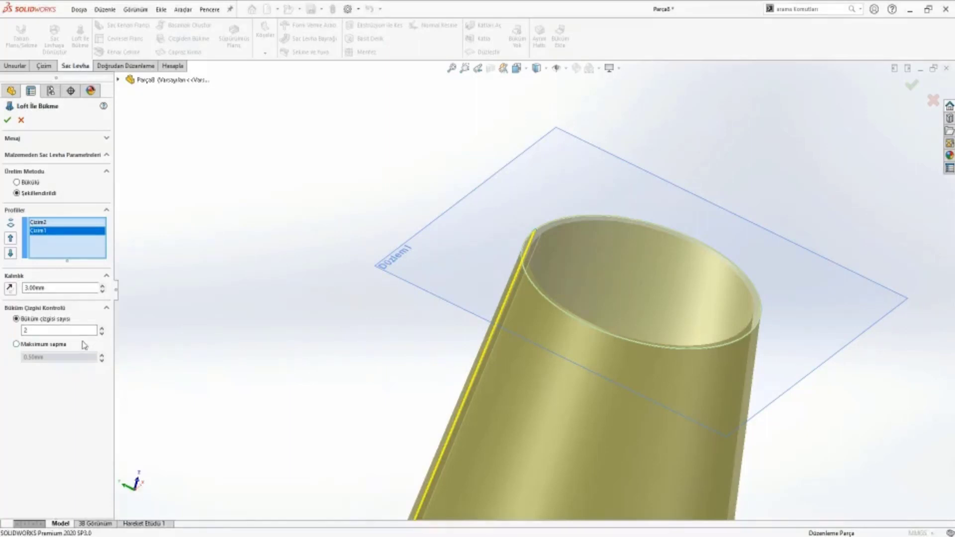
{"action": "left_click", "coordinate": [31, 182]}
{"action": "scroll", "coordinate": [543, 286], "scroll_direction": "down", "scroll_amount": 2}
{"action": "scroll", "coordinate": [586, 217], "scroll_direction": "down", "scroll_amount": 2}
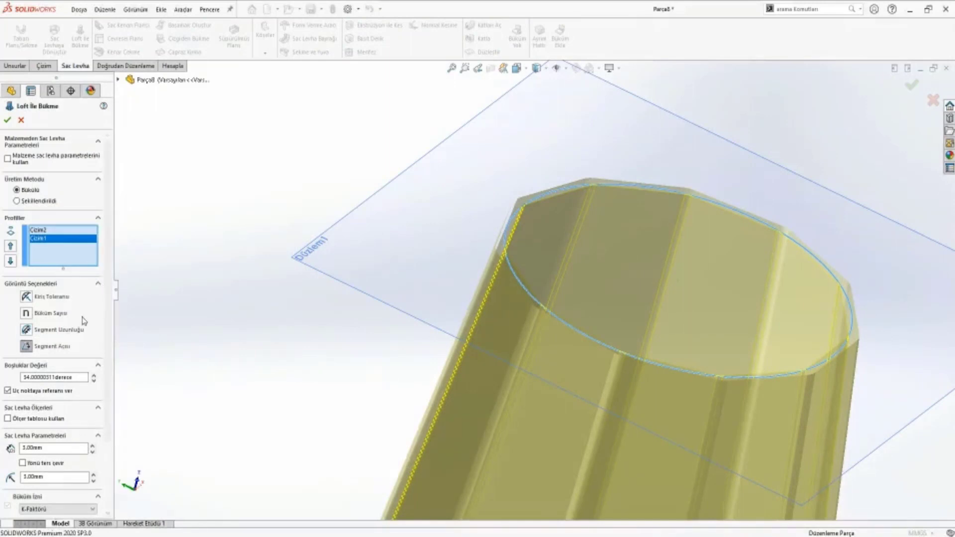
Try chord-tolerance faceting with a value of 2 and view the loft from above
{"action": "left_click", "coordinate": [48, 298]}
{"action": "scroll", "coordinate": [398, 318], "scroll_direction": "down", "scroll_amount": 5}
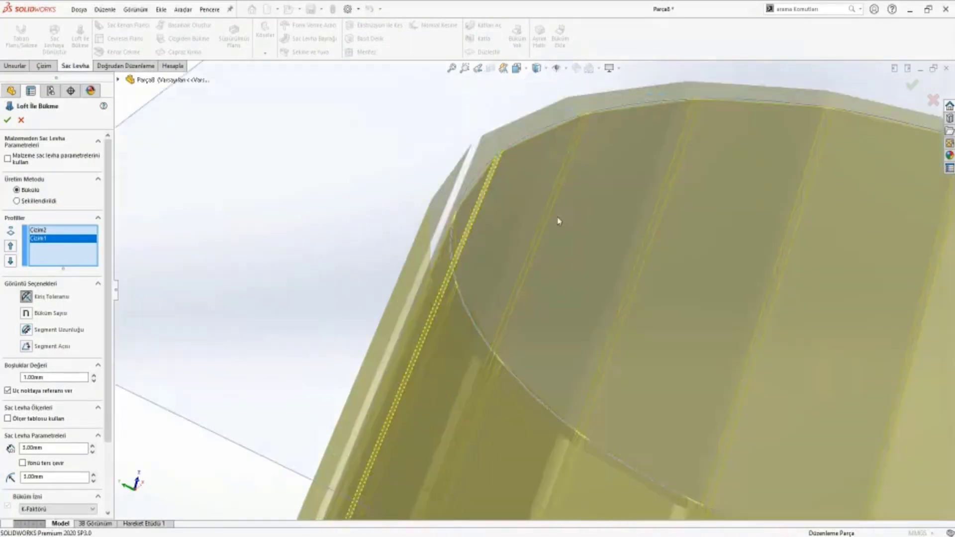
{"action": "middle_click_drag", "start_coordinate": [559, 220], "coordinate": [495, 196]}
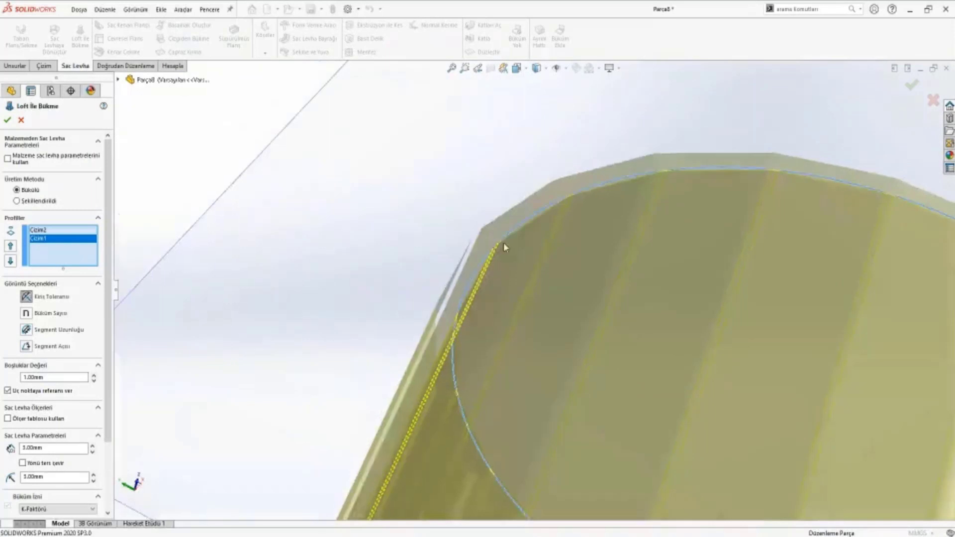
{"action": "left_click", "coordinate": [51, 378]}
{"action": "type", "text": "2"}
{"action": "scroll", "coordinate": [576, 399], "scroll_direction": "up", "scroll_amount": 5}
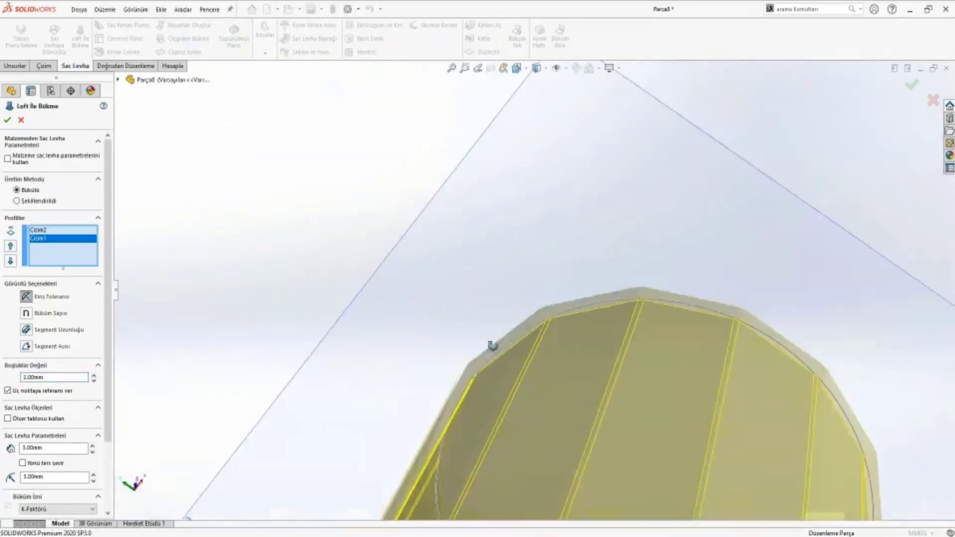
{"action": "middle_click_drag", "start_coordinate": [576, 398], "coordinate": [471, 430]}
{"action": "key", "text": "space"}
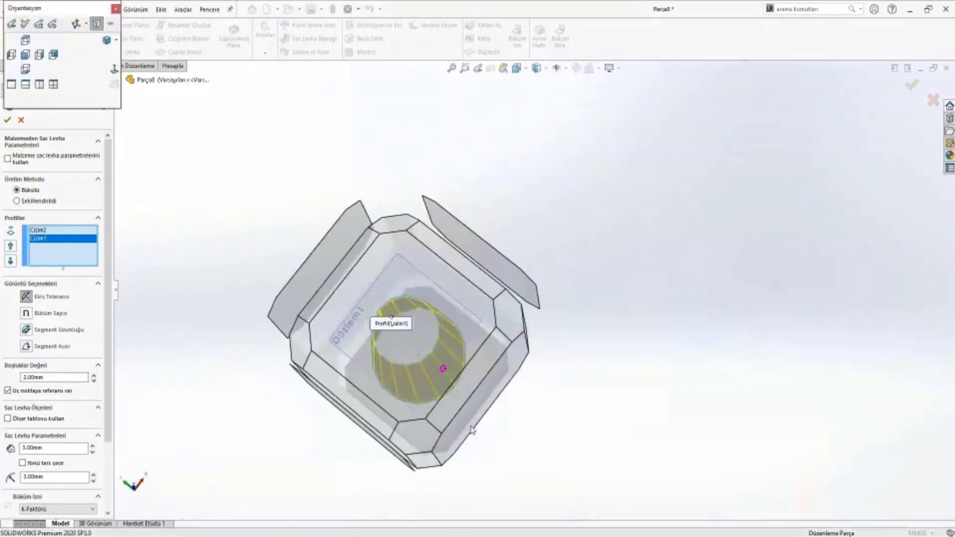
{"action": "left_click", "coordinate": [25, 40]}
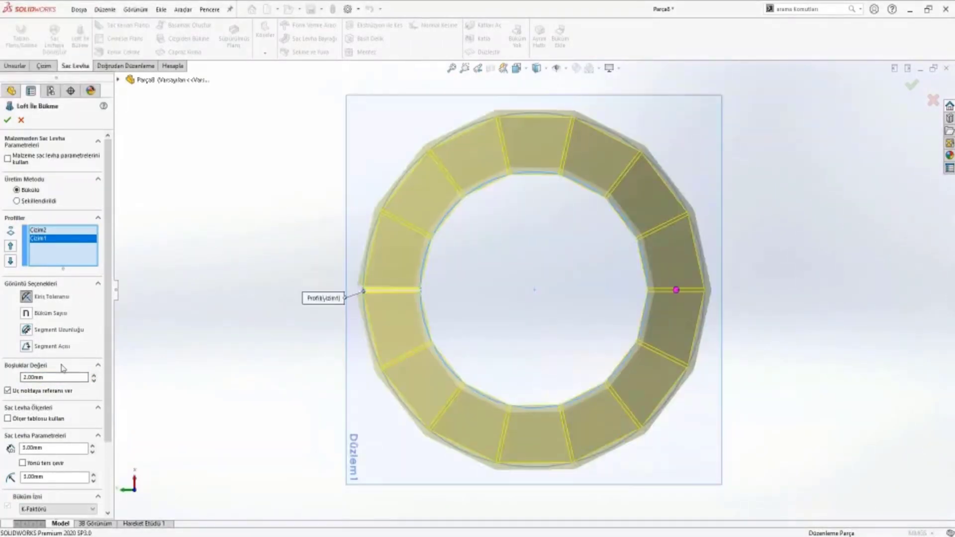
{"action": "scroll", "coordinate": [57, 377], "scroll_direction": "up", "scroll_amount": 2}
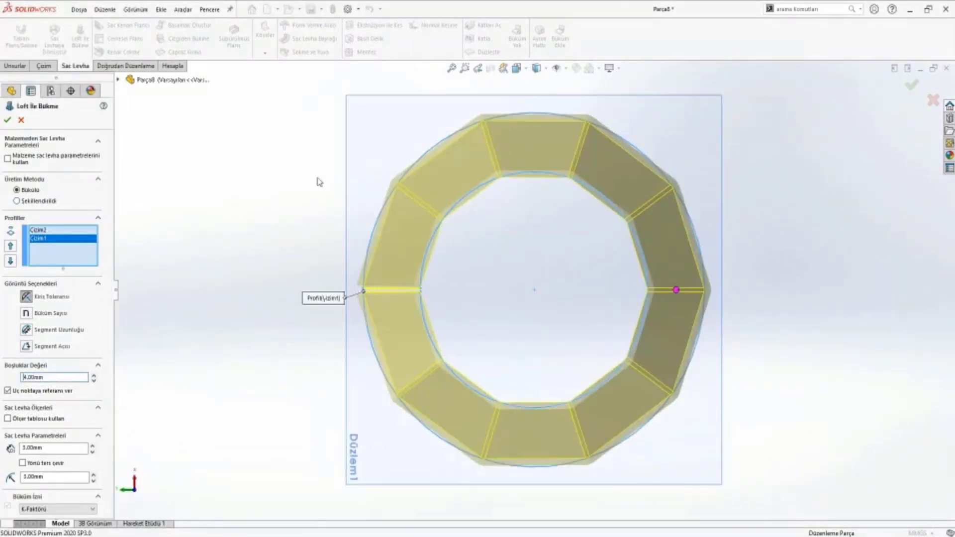
Try faceting with 12 bends, then with segment lengths of 10mm and 2mm
{"action": "left_click", "coordinate": [54, 313]}
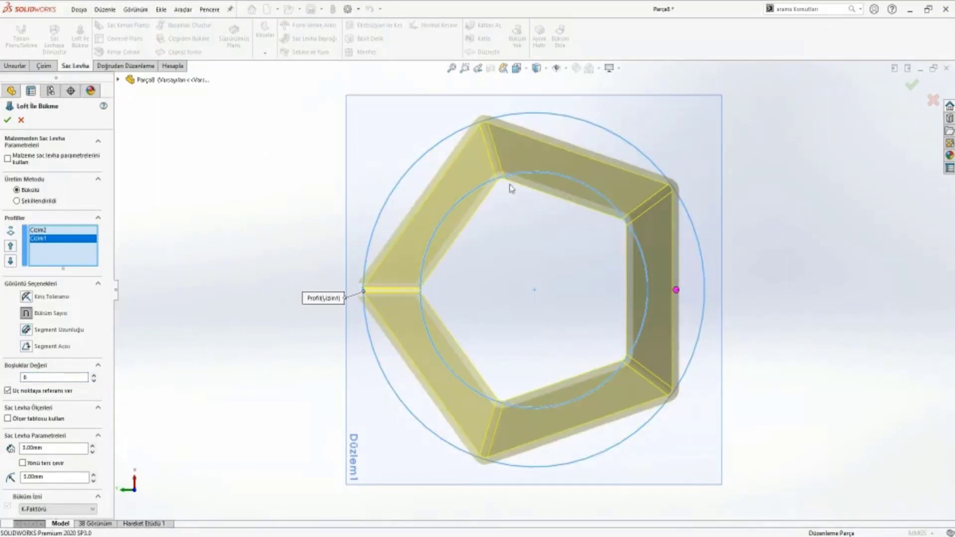
{"action": "double_click", "coordinate": [51, 377]}
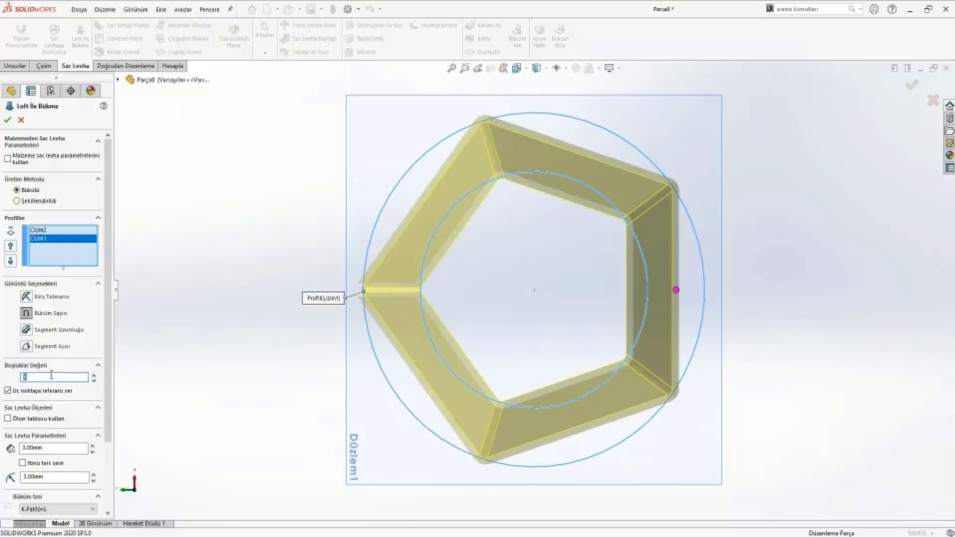
{"action": "type", "text": "12"}
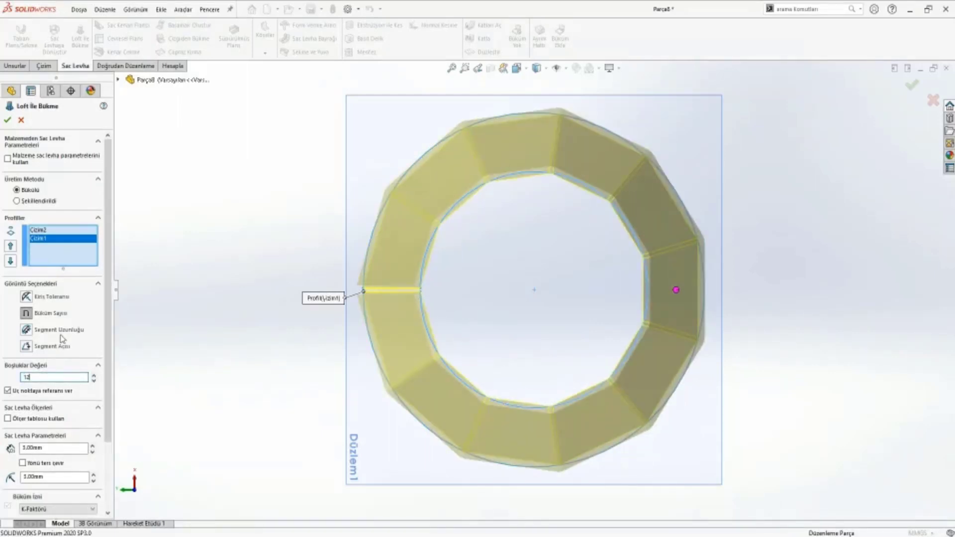
{"action": "left_click", "coordinate": [61, 332]}
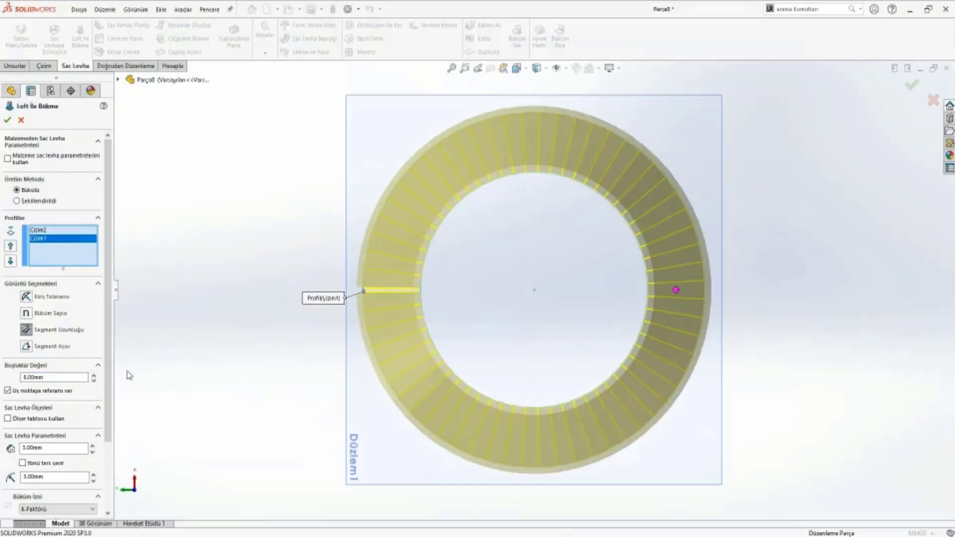
{"action": "double_click", "coordinate": [64, 380]}
{"action": "type", "text": "1"}
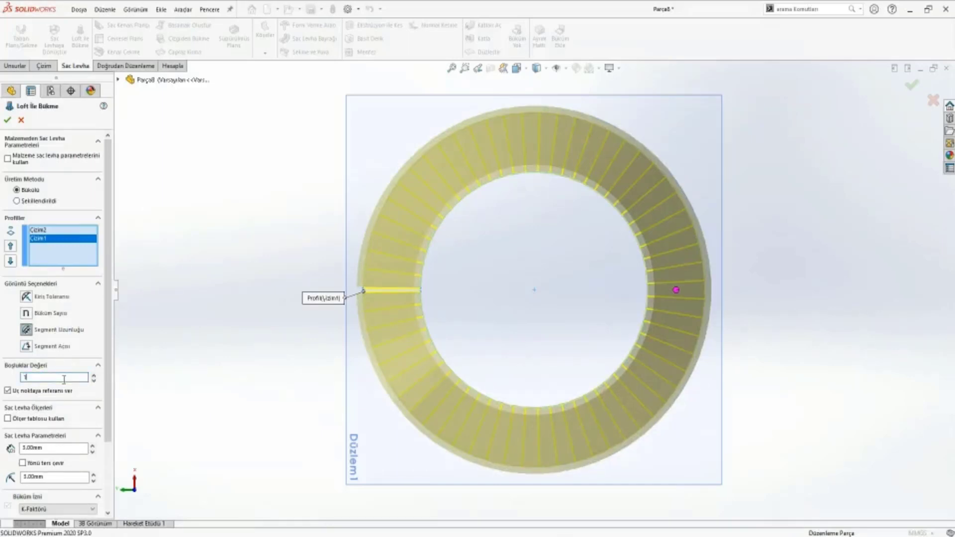
{"action": "type", "text": "0"}
{"action": "key", "text": "Return"}
{"action": "scroll", "coordinate": [427, 241], "scroll_direction": "up", "scroll_amount": 4}
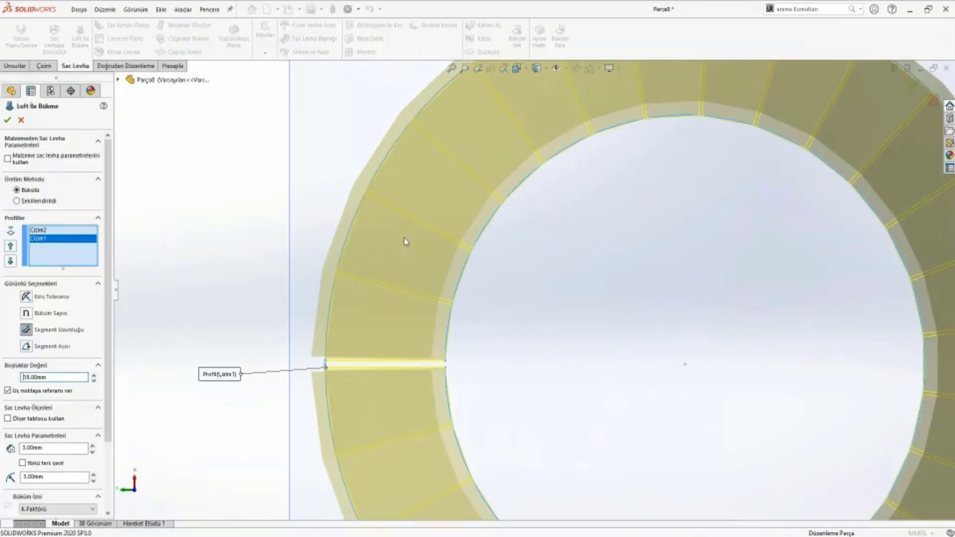
{"action": "double_click", "coordinate": [71, 377]}
{"action": "type", "text": "2"}
{"action": "key", "text": "Return"}
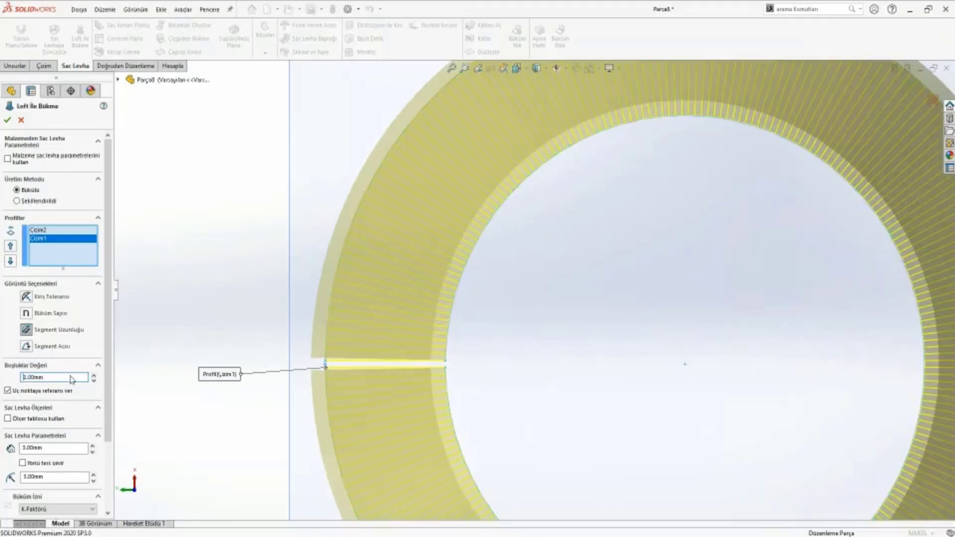
Try segment-angle faceting at 30° and then at 90°
{"action": "scroll", "coordinate": [410, 271], "scroll_direction": "up", "scroll_amount": 3}
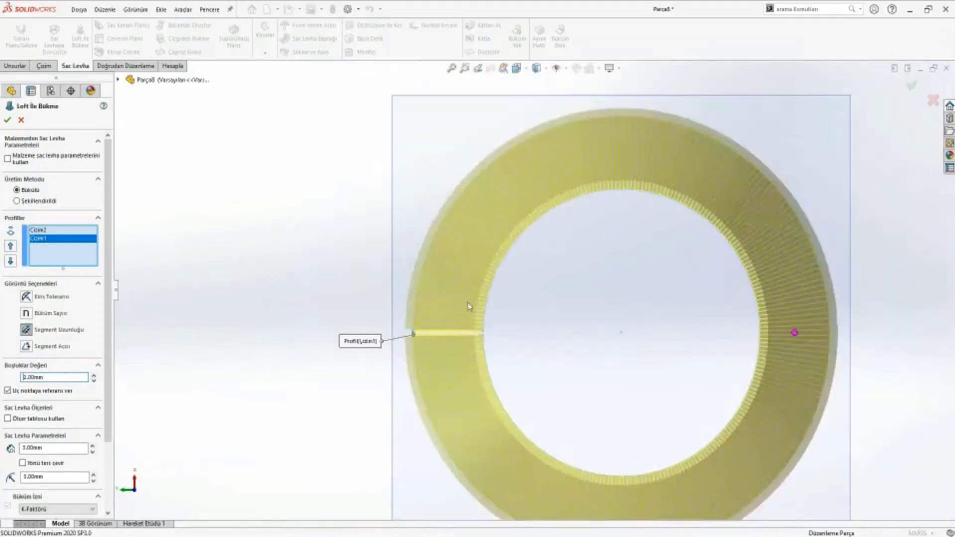
{"action": "middle_click_drag", "start_coordinate": [470, 306], "coordinate": [430, 236]}
{"action": "key", "text": "space"}
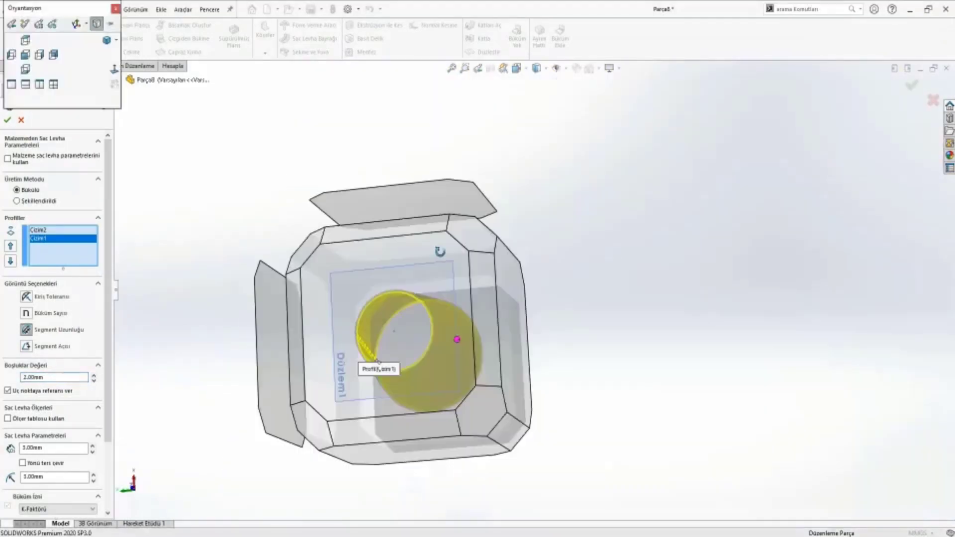
{"action": "left_click", "coordinate": [440, 251]}
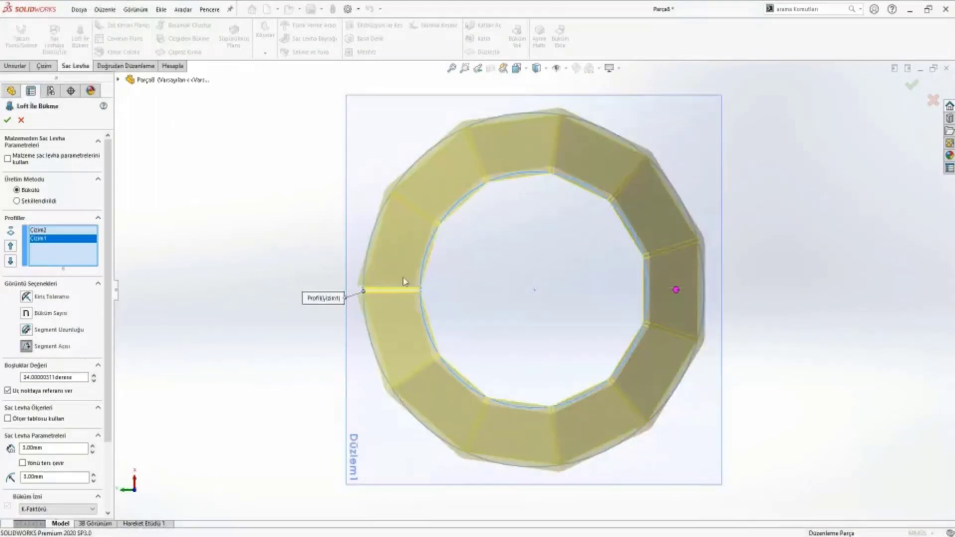
{"action": "left_click", "coordinate": [26, 346]}
{"action": "double_click", "coordinate": [56, 378]}
{"action": "type", "text": "30"}
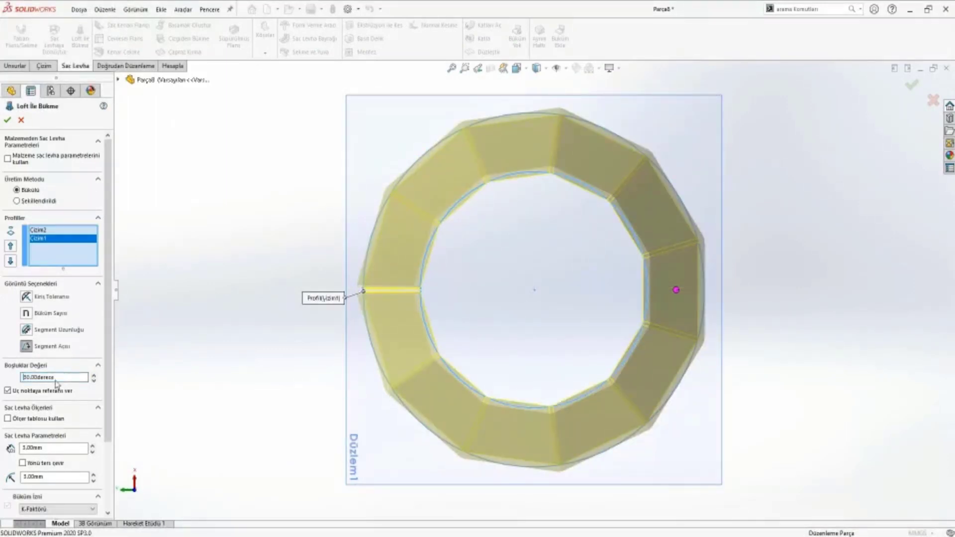
{"action": "key", "text": "Return"}
{"action": "double_click", "coordinate": [60, 380]}
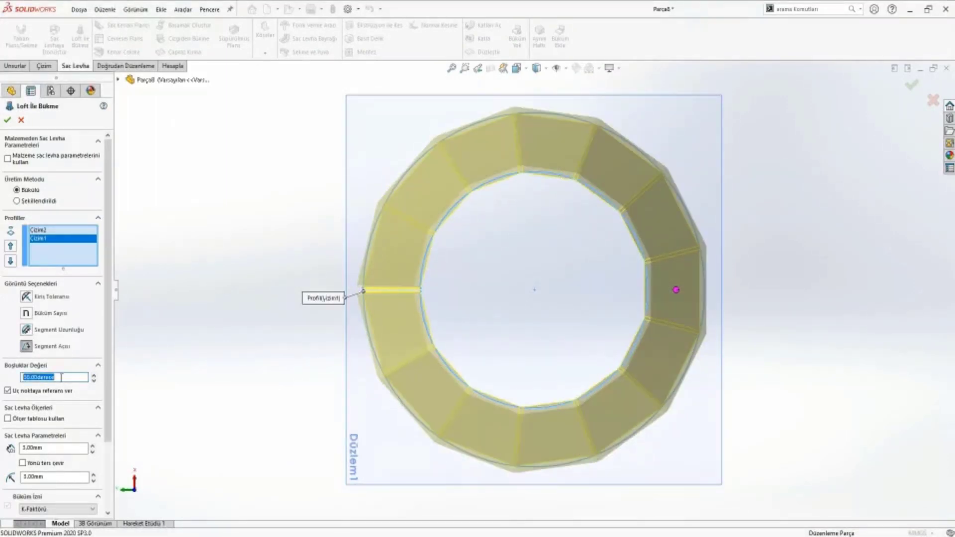
{"action": "type", "text": "90"}
{"action": "key", "text": "Return"}
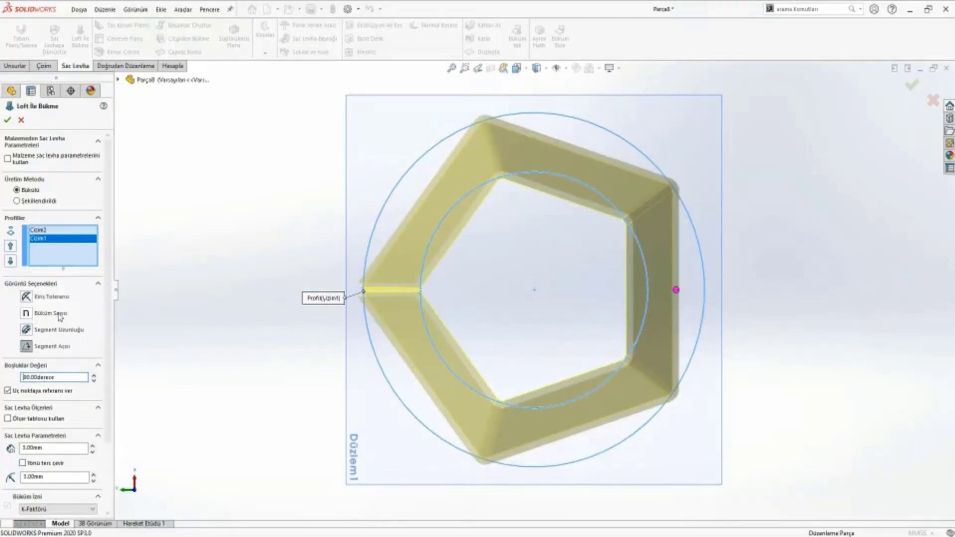
Return to chord-tolerance faceting with an 8.00mm tolerance
{"action": "left_click", "coordinate": [26, 297]}
{"action": "double_click", "coordinate": [61, 377]}
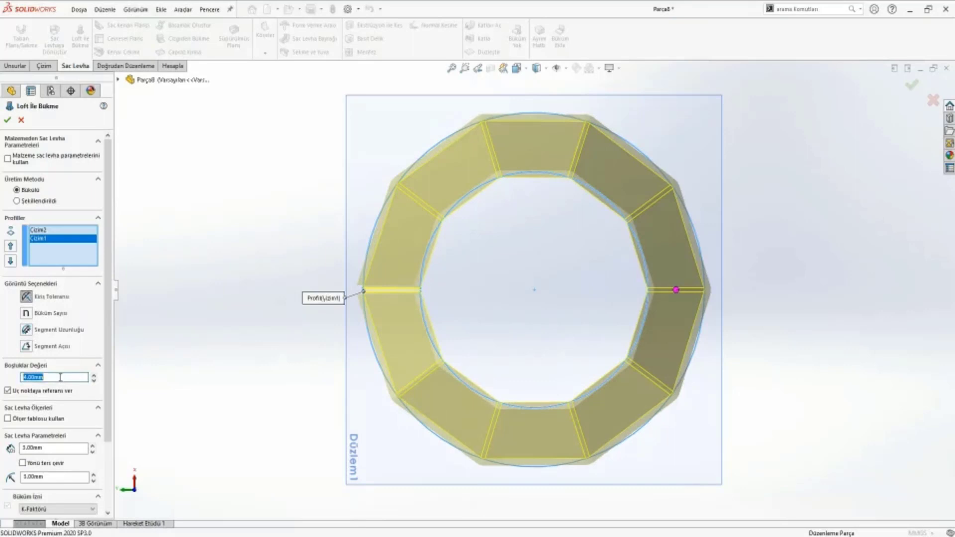
{"action": "type", "text": "8"}
{"action": "key", "text": "Return"}
{"action": "mouse_move", "coordinate": [258, 330]}
{"action": "middle_mouse_down"}
{"action": "mouse_move", "coordinate": [278, 307]}
{"action": "mouse_move", "coordinate": [269, 266]}
{"action": "middle_mouse_up"}
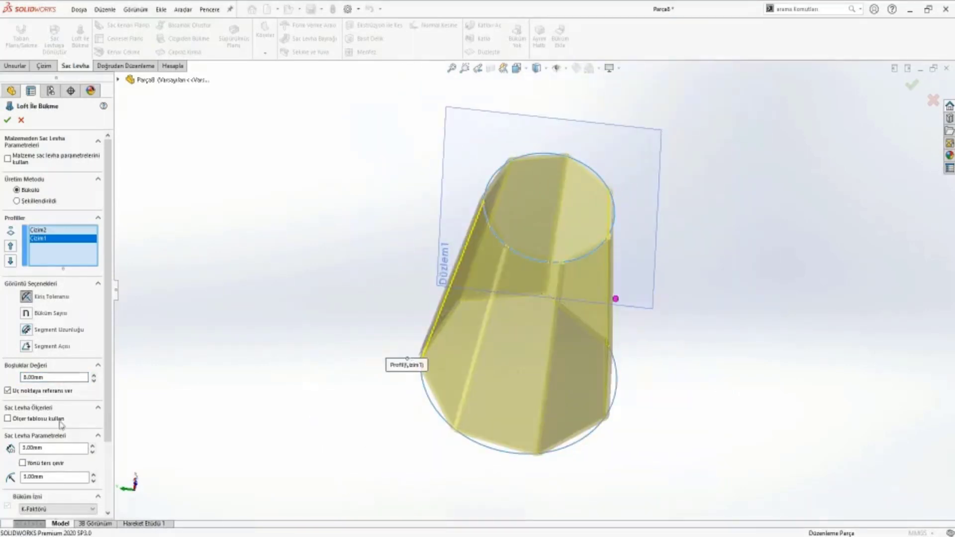
{"action": "scroll", "coordinate": [445, 311], "scroll_direction": "down", "scroll_amount": 3}
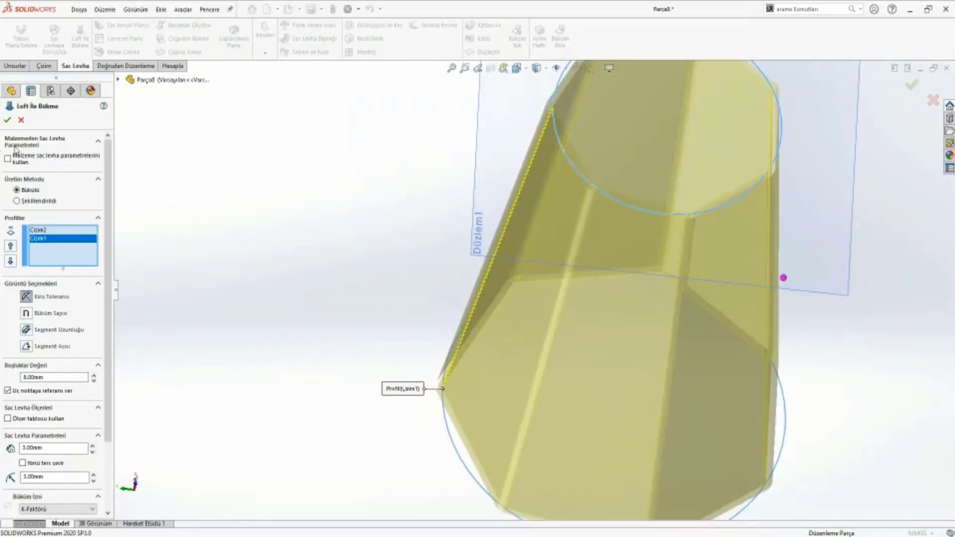
Confirm the loft bend and hide reference plane Düzlem1
{"action": "left_click", "coordinate": [7, 120]}
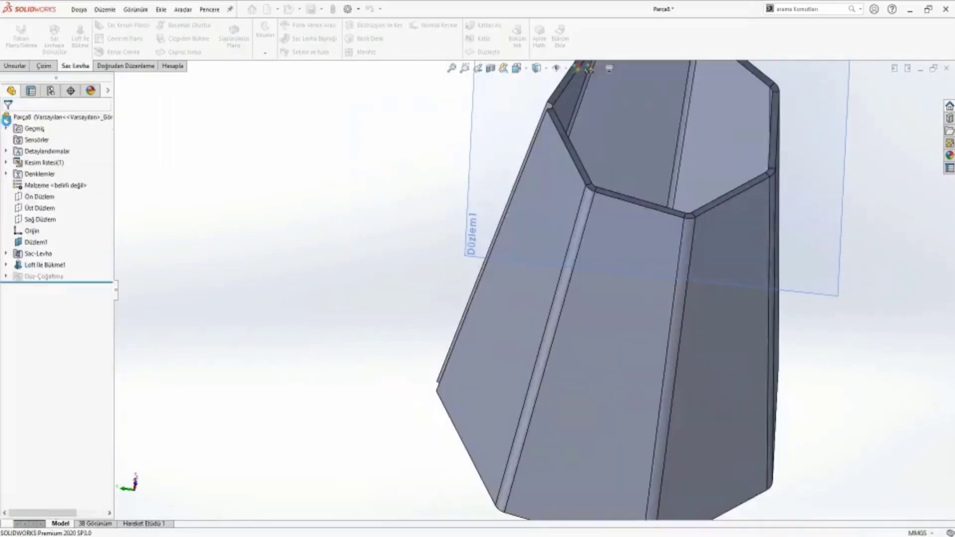
{"action": "scroll", "coordinate": [448, 248], "scroll_direction": "down", "scroll_amount": 3}
{"action": "right_click", "coordinate": [702, 211]}
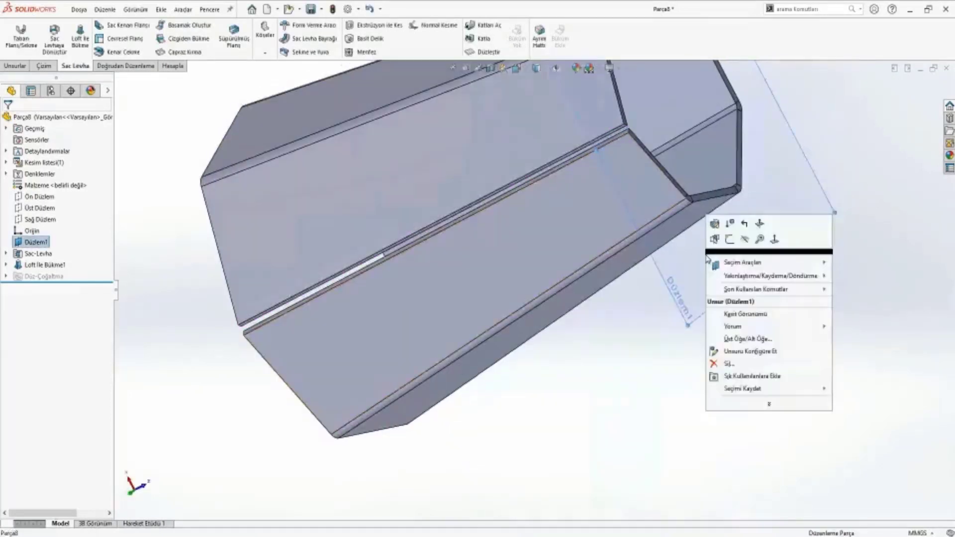
{"action": "left_click", "coordinate": [749, 261]}
{"action": "scroll", "coordinate": [549, 339], "scroll_direction": "down", "scroll_amount": 2}
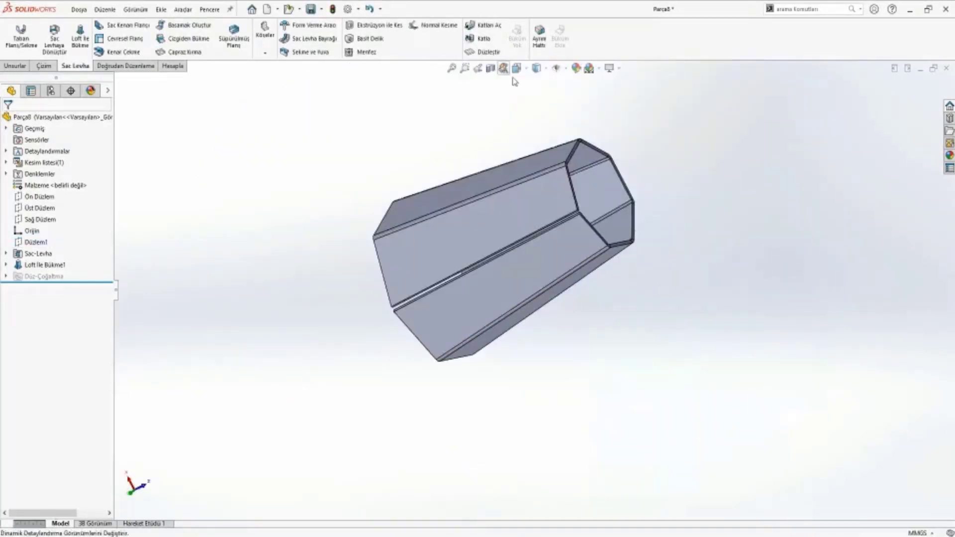
View the flat pattern, then close the part so the save prompt appears
{"action": "left_click", "coordinate": [489, 51]}
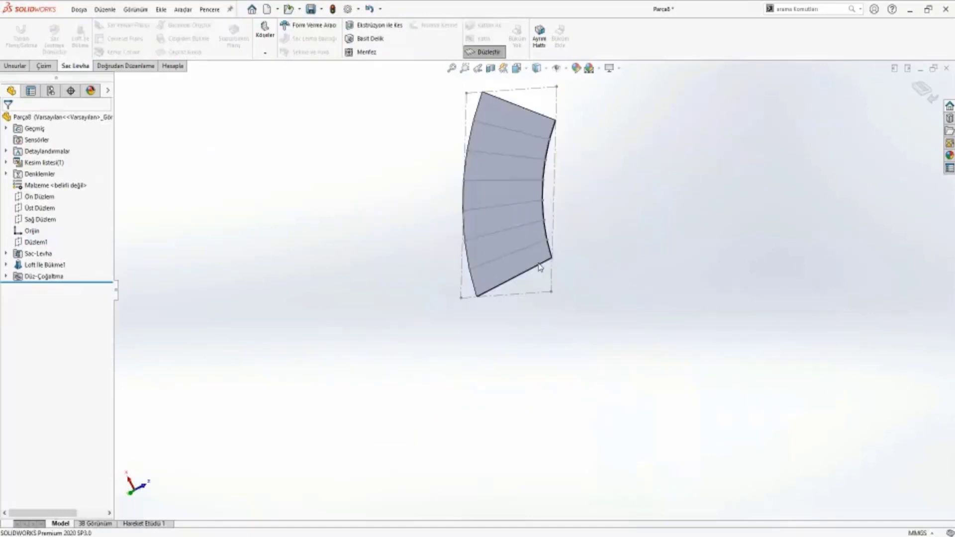
{"action": "scroll", "coordinate": [539, 267], "scroll_direction": "up", "scroll_amount": 3}
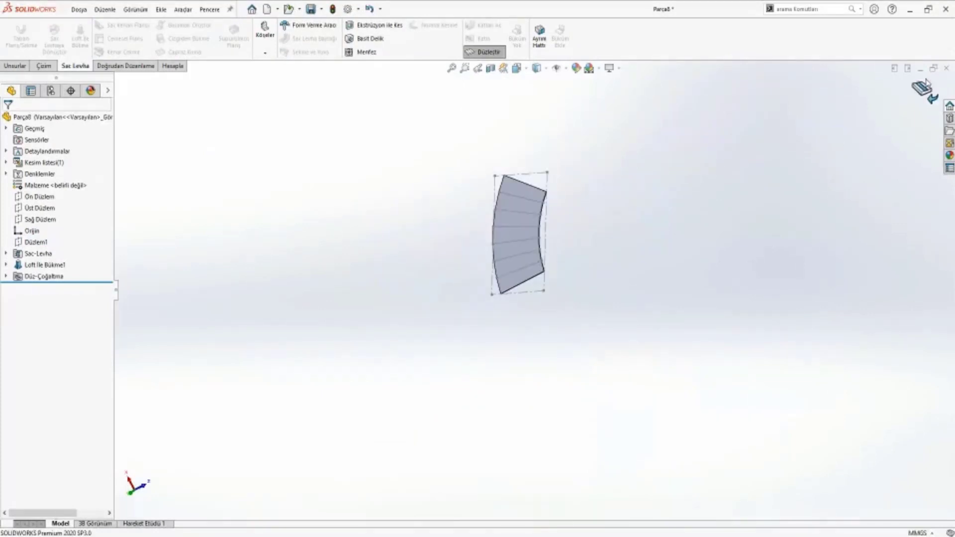
{"action": "left_click", "coordinate": [946, 69]}
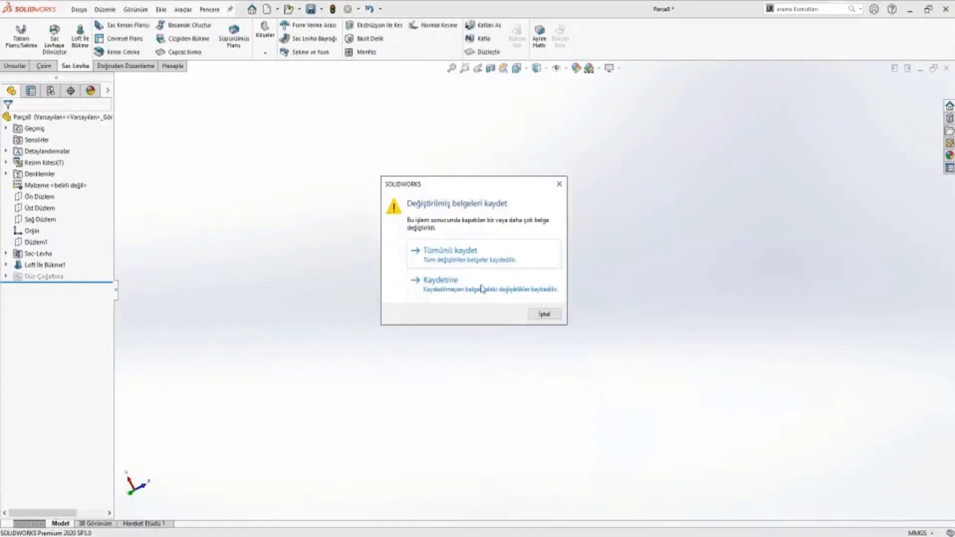
Discard the previous part's changes and open Lofted_Bends from Sheet Metal Offline Exercises > Module04
{"action": "left_click", "coordinate": [482, 286]}
{"action": "key", "text": "ctrl+o"}
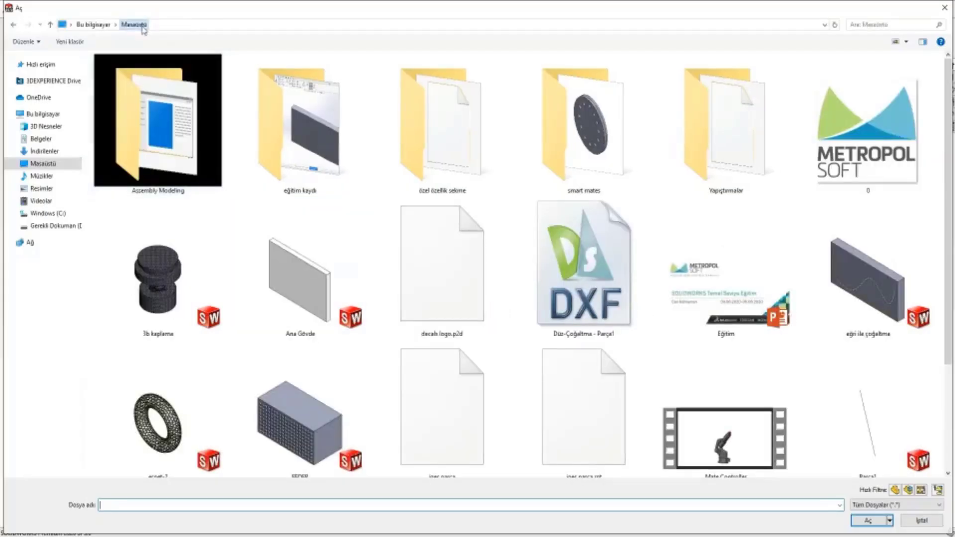
{"action": "left_click", "coordinate": [134, 24]}
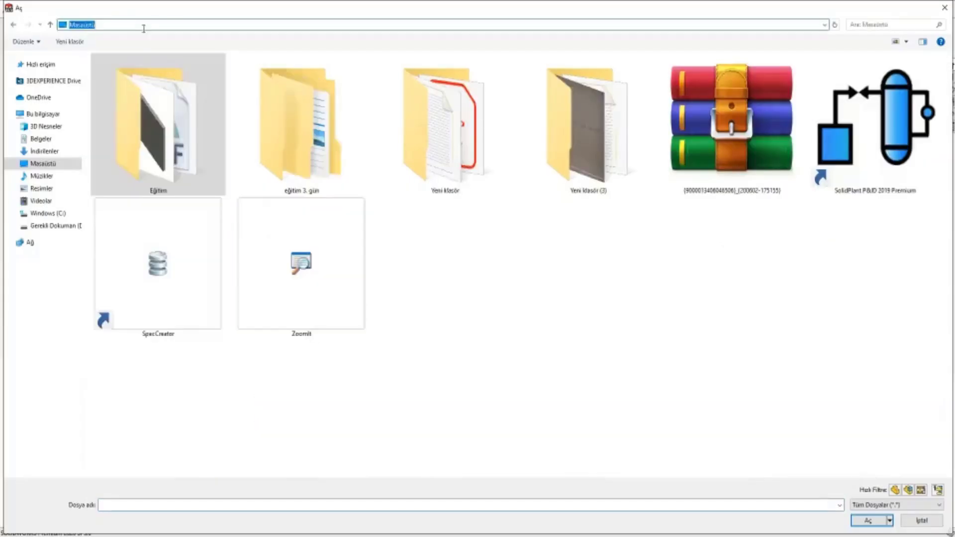
{"action": "double_click", "coordinate": [242, 164]}
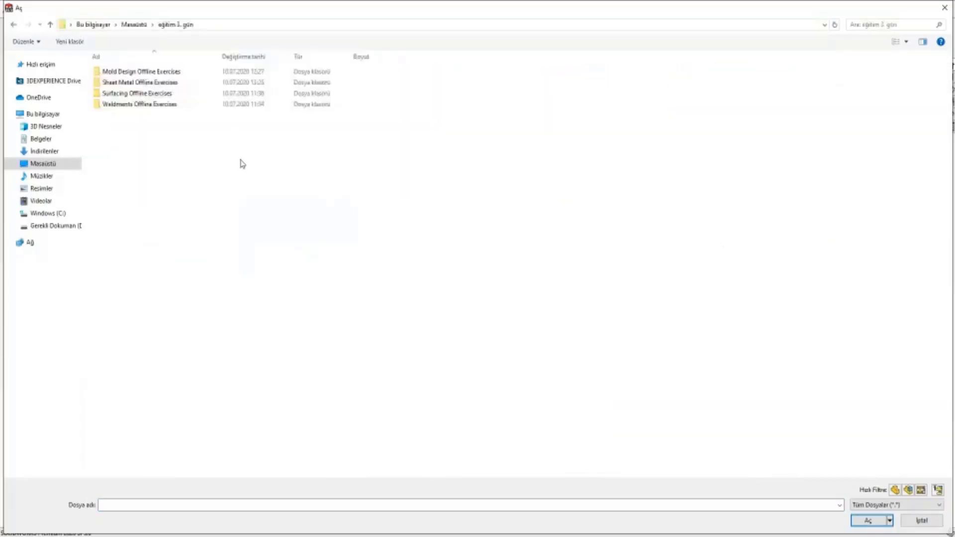
{"action": "double_click", "coordinate": [152, 82]}
{"action": "double_click", "coordinate": [137, 84]}
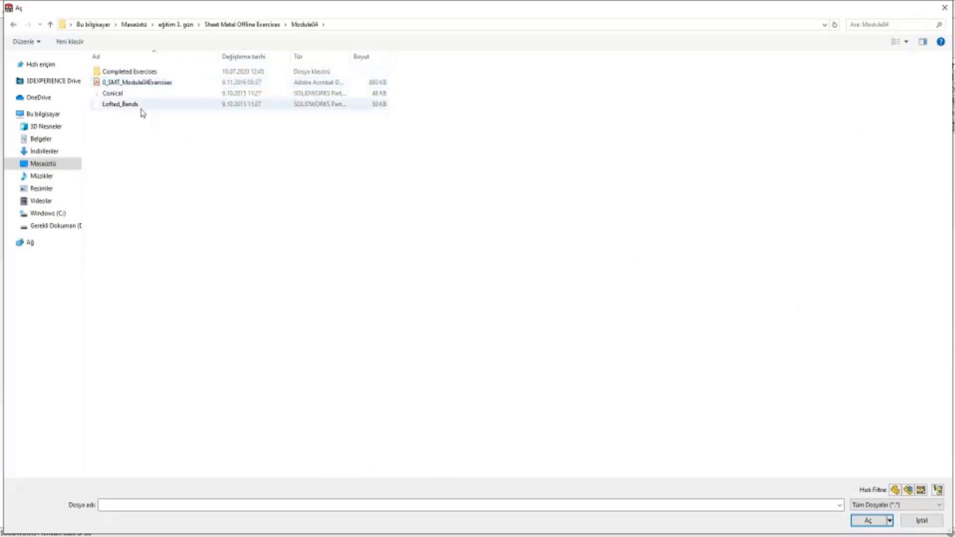
{"action": "double_click", "coordinate": [141, 104]}
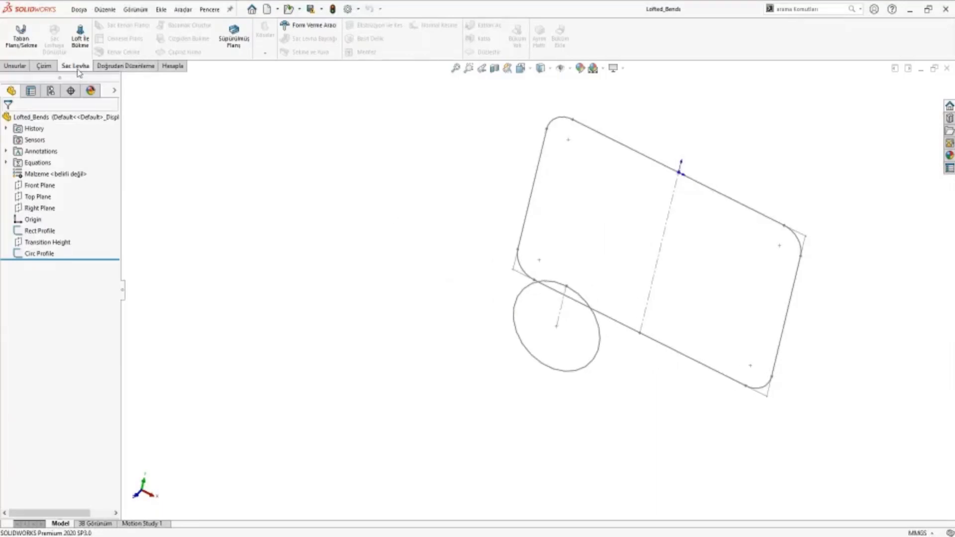
Create a lofted bend between Circ Profile and Rect Profile using the faceted Bent option
{"action": "left_click", "coordinate": [80, 38]}
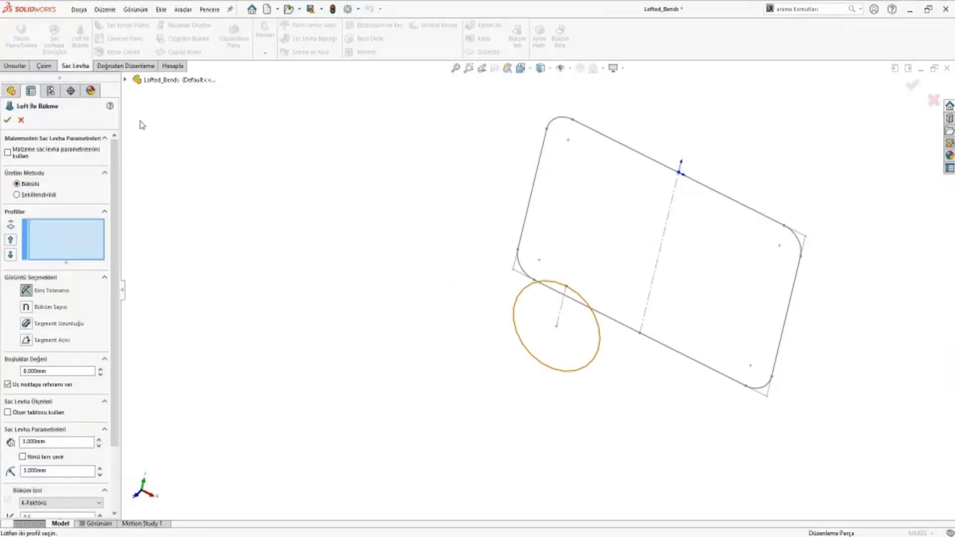
{"action": "left_click", "coordinate": [567, 282]}
{"action": "left_click", "coordinate": [518, 268]}
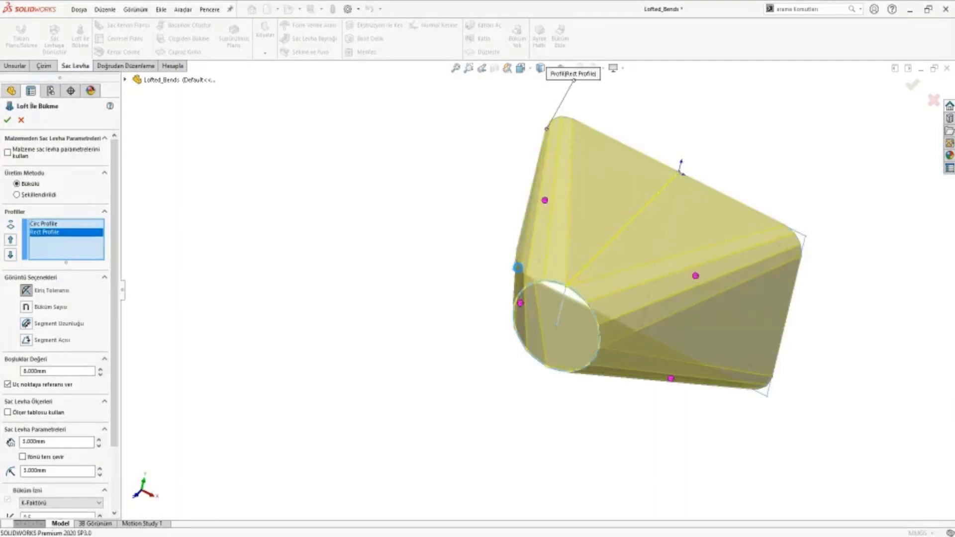
{"action": "mouse_move", "coordinate": [433, 499]}
{"action": "middle_mouse_down"}
{"action": "mouse_move", "coordinate": [480, 388]}
{"action": "mouse_move", "coordinate": [555, 326]}
{"action": "middle_mouse_up"}
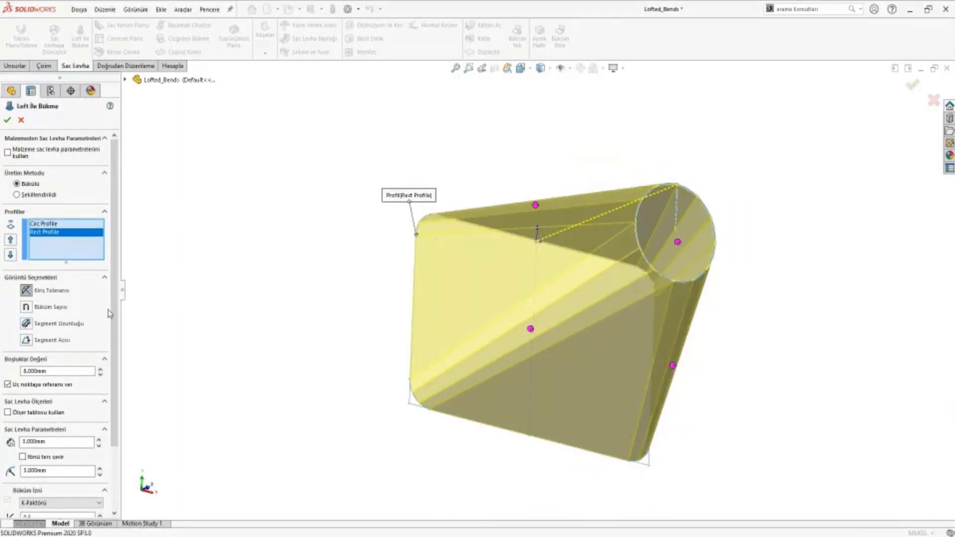
{"action": "left_click", "coordinate": [33, 195]}
{"action": "left_click", "coordinate": [31, 184]}
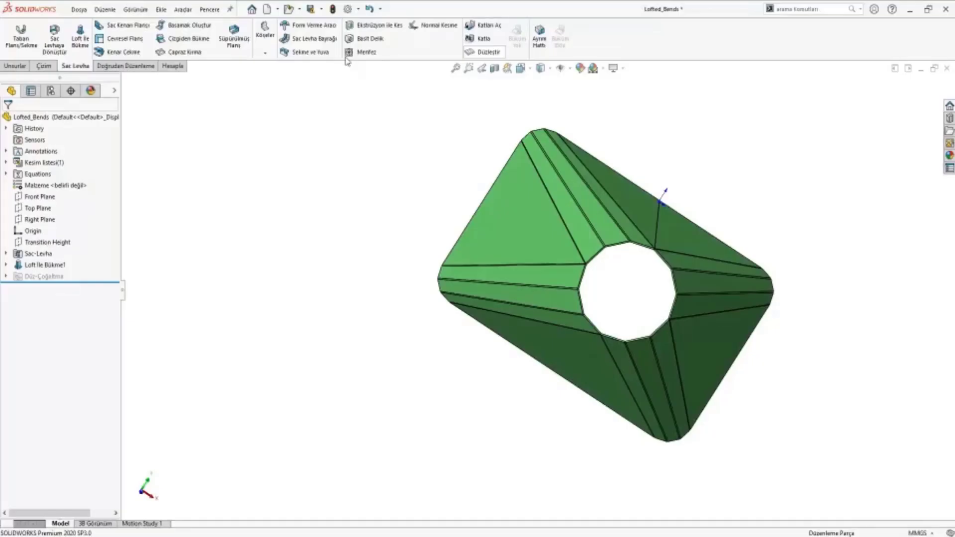
Flatten and unflatten the lofted bend, then close Lofted_Bends without saving
{"action": "left_click", "coordinate": [487, 55]}
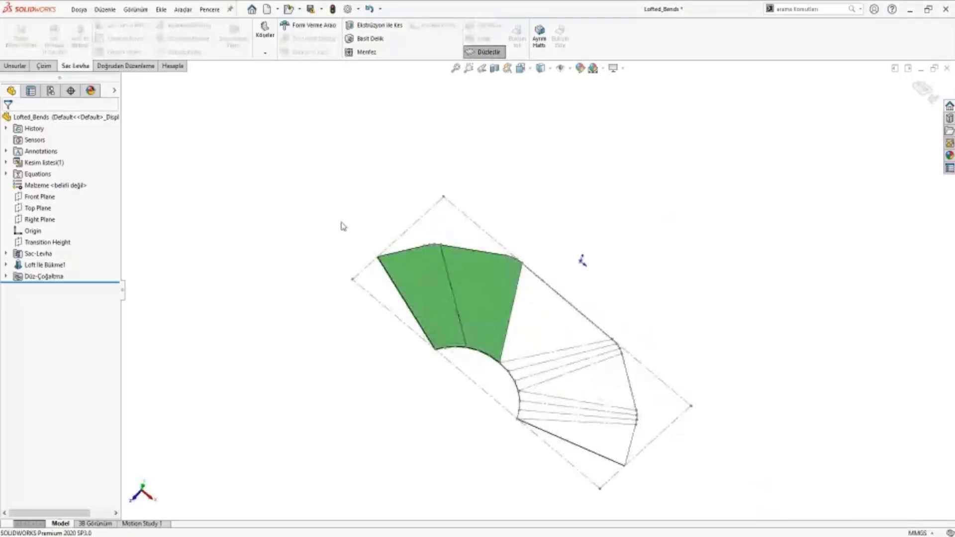
{"action": "left_click", "coordinate": [480, 53]}
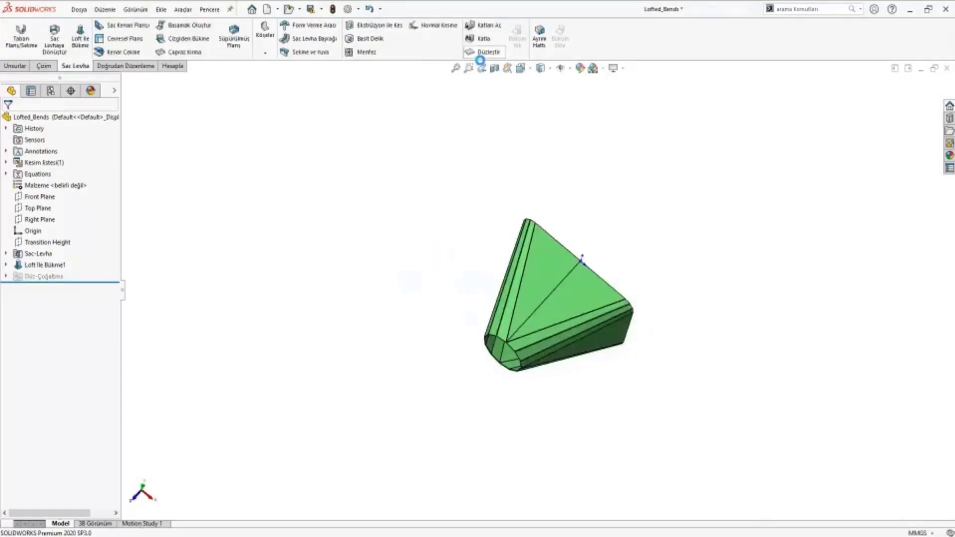
{"action": "scroll", "coordinate": [533, 363], "scroll_direction": "down", "scroll_amount": 3}
{"action": "scroll", "coordinate": [494, 363], "scroll_direction": "down", "scroll_amount": 3}
{"action": "scroll", "coordinate": [458, 357], "scroll_direction": "down", "scroll_amount": 3}
{"action": "scroll", "coordinate": [483, 344], "scroll_direction": "down", "scroll_amount": 2}
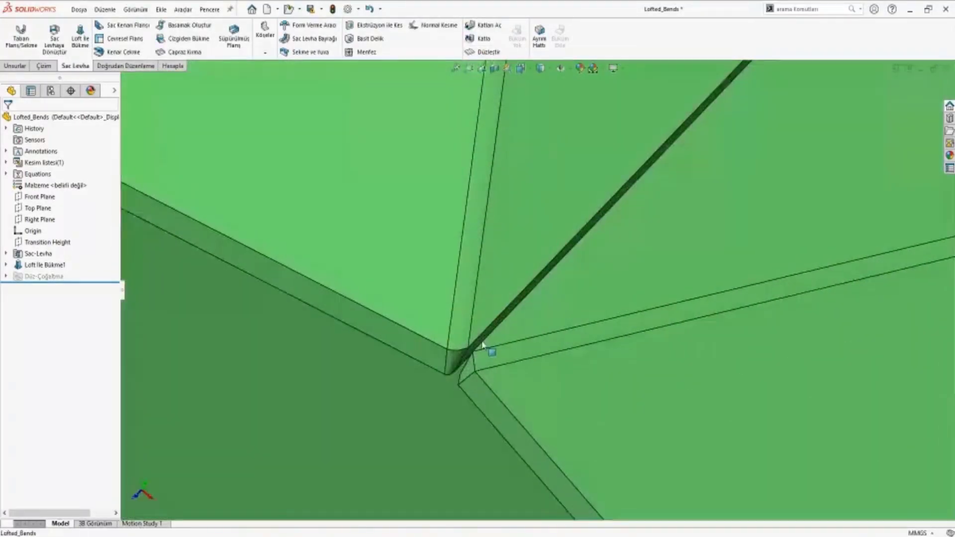
{"action": "scroll", "coordinate": [488, 345], "scroll_direction": "up", "scroll_amount": 2}
{"action": "scroll", "coordinate": [700, 160], "scroll_direction": "up", "scroll_amount": 3}
{"action": "scroll", "coordinate": [712, 149], "scroll_direction": "up", "scroll_amount": 3}
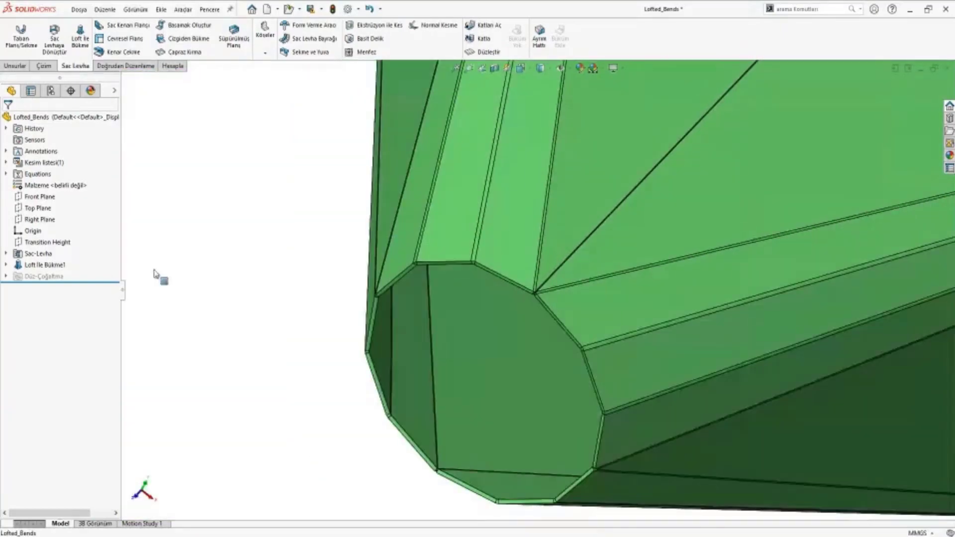
{"action": "left_click", "coordinate": [946, 71]}
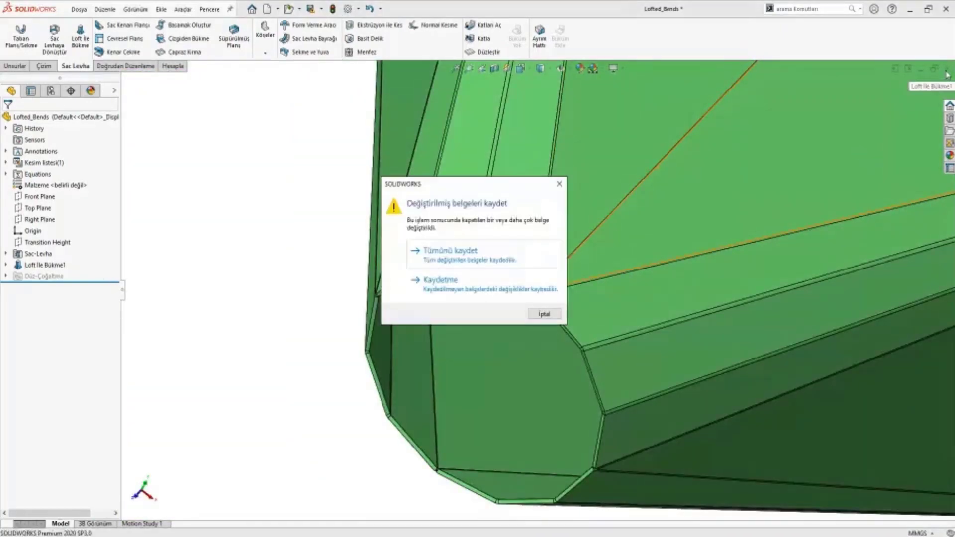
{"action": "left_click", "coordinate": [420, 287]}
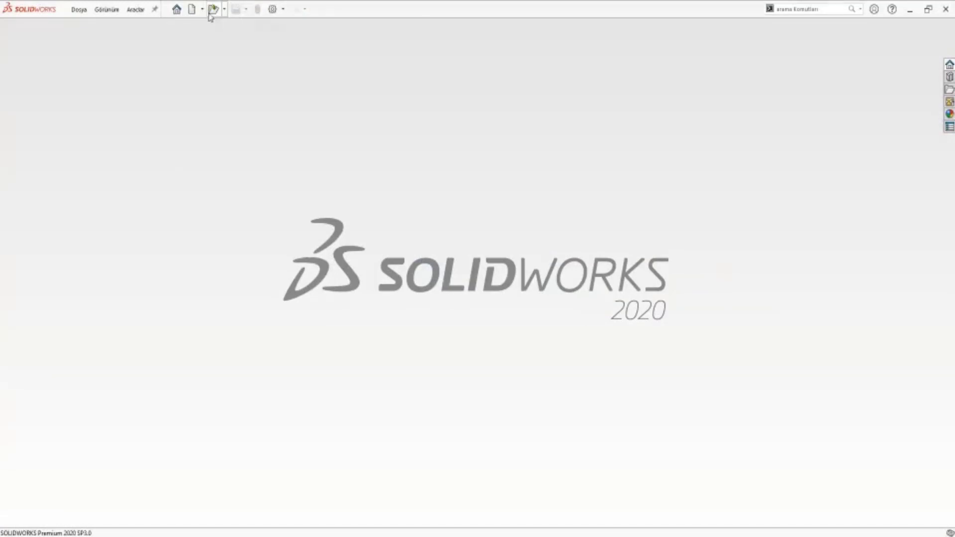
Open the Conical part and orbit and zoom to inspect Sketch1 and Sketch2
{"action": "left_click", "coordinate": [209, 14]}
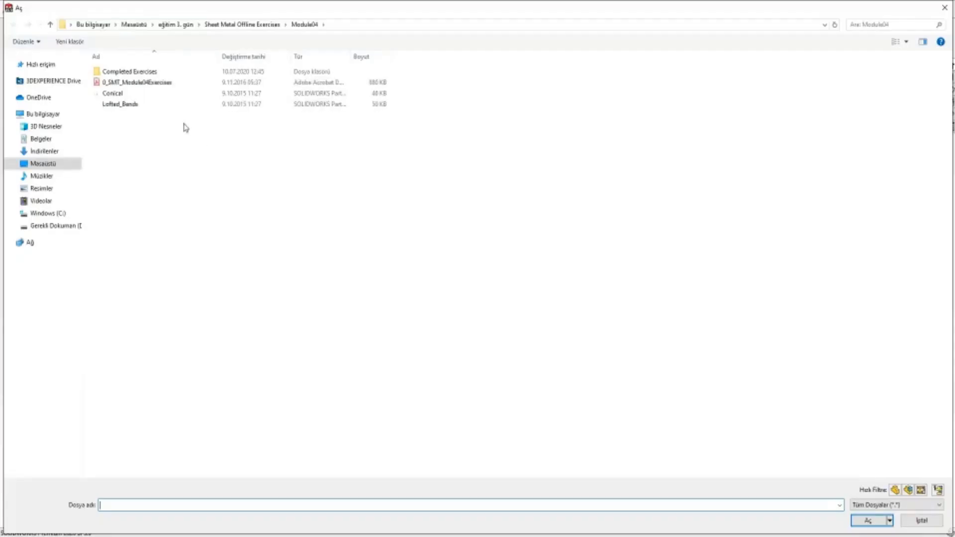
{"action": "left_click_drag", "start_coordinate": [186, 128], "coordinate": [133, 92]}
{"action": "double_click", "coordinate": [134, 95]}
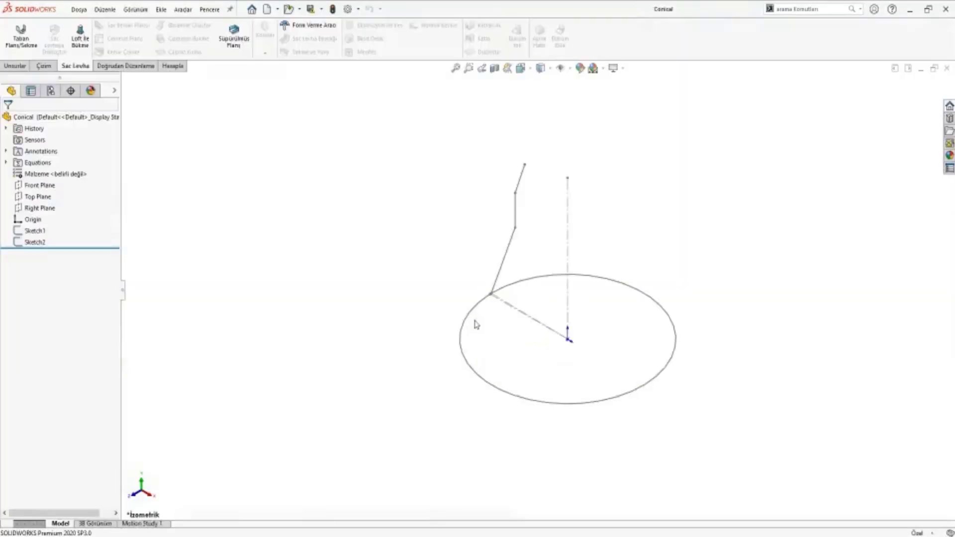
{"action": "middle_click_drag", "start_coordinate": [476, 324], "coordinate": [486, 335]}
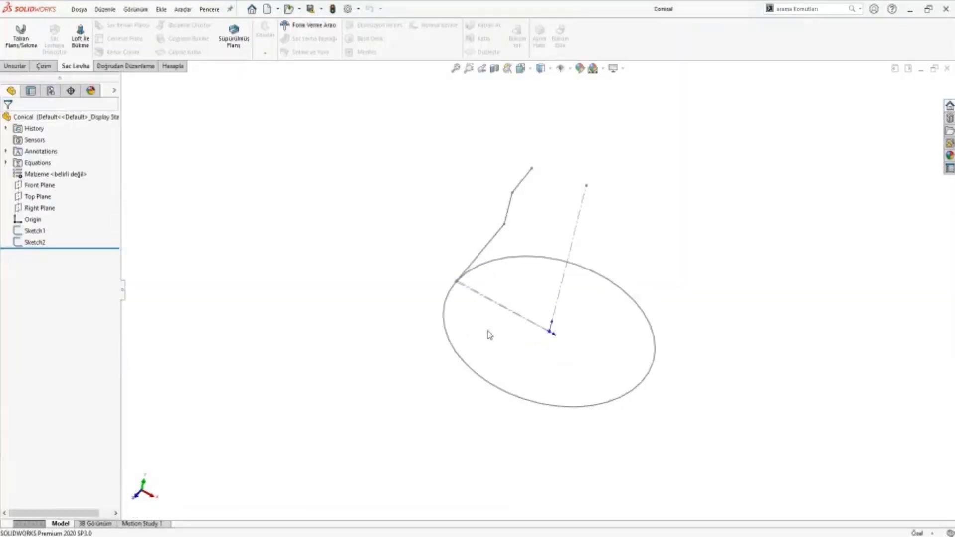
{"action": "scroll", "coordinate": [451, 366], "scroll_direction": "down", "scroll_amount": 2}
{"action": "scroll", "coordinate": [481, 335], "scroll_direction": "down", "scroll_amount": 2}
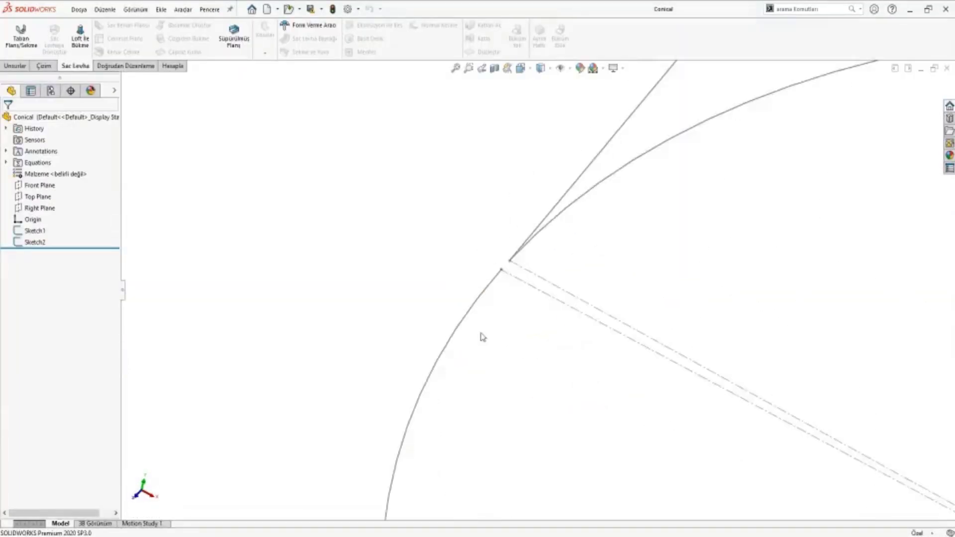
{"action": "scroll", "coordinate": [537, 234], "scroll_direction": "down", "scroll_amount": 2}
{"action": "scroll", "coordinate": [500, 266], "scroll_direction": "down", "scroll_amount": 2}
{"action": "scroll", "coordinate": [516, 249], "scroll_direction": "up", "scroll_amount": 1}
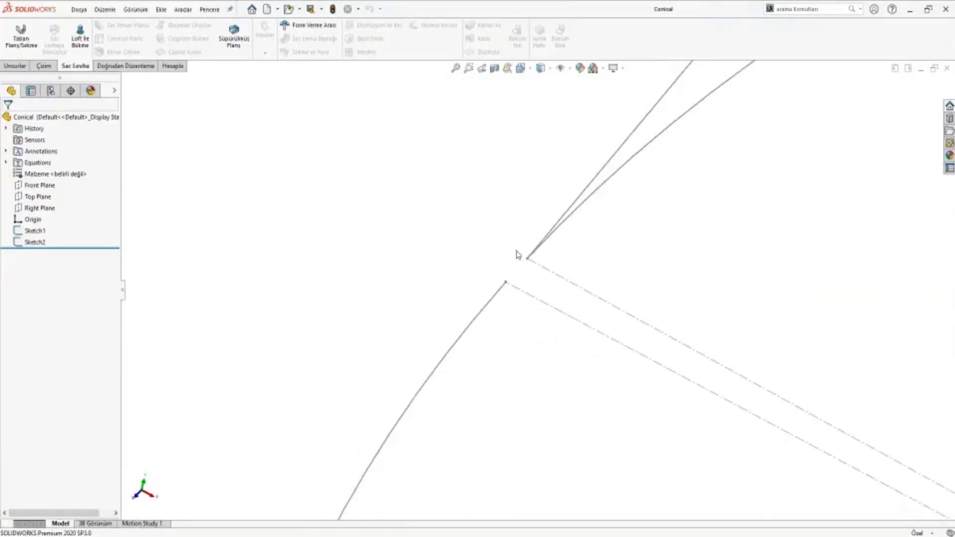
{"action": "scroll", "coordinate": [652, 194], "scroll_direction": "up", "scroll_amount": 3}
{"action": "scroll", "coordinate": [648, 182], "scroll_direction": "up", "scroll_amount": 2}
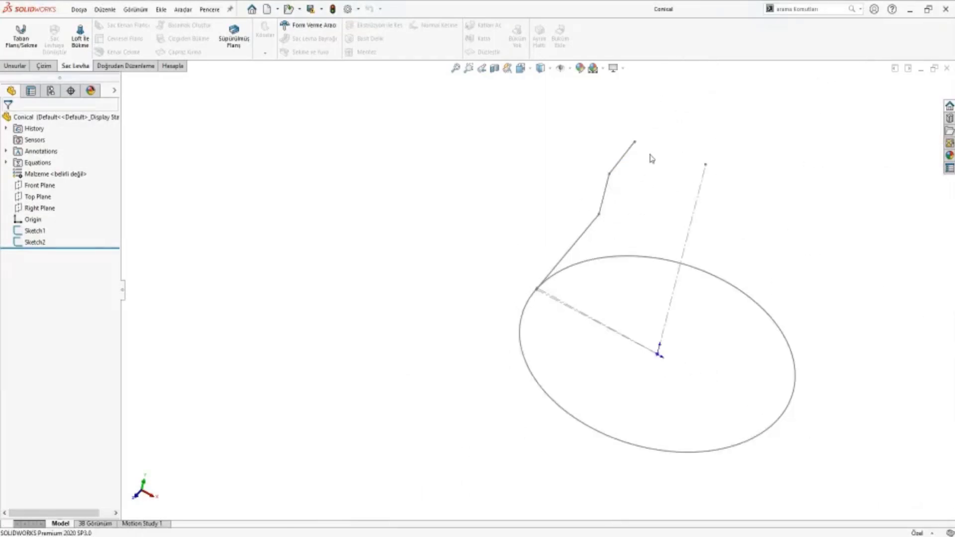
{"action": "middle_click_drag", "start_coordinate": [638, 304], "coordinate": [644, 268]}
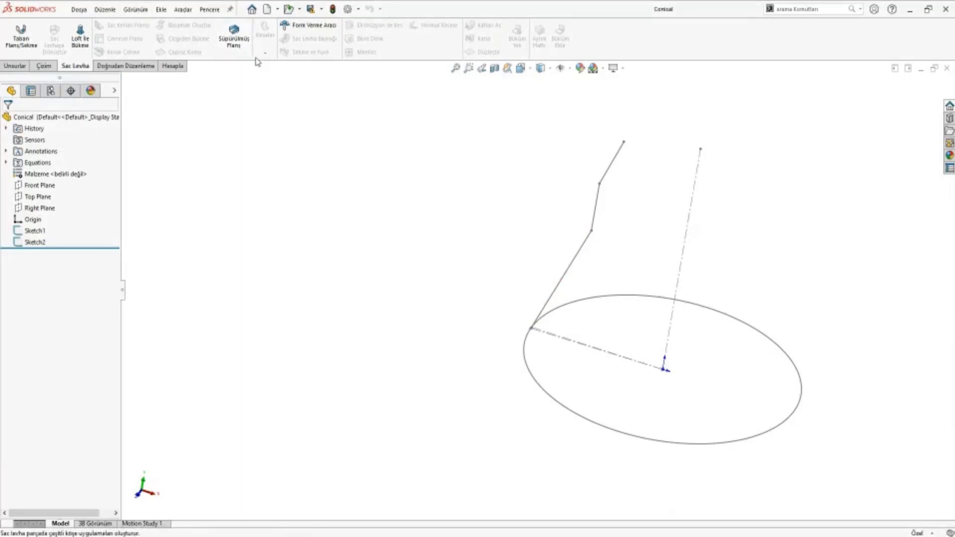
Start a swept flange with Sketch1 as profile and Sketch2 as path, enabling Silindirik/Konik Gövdeler
{"action": "left_click", "coordinate": [244, 45]}
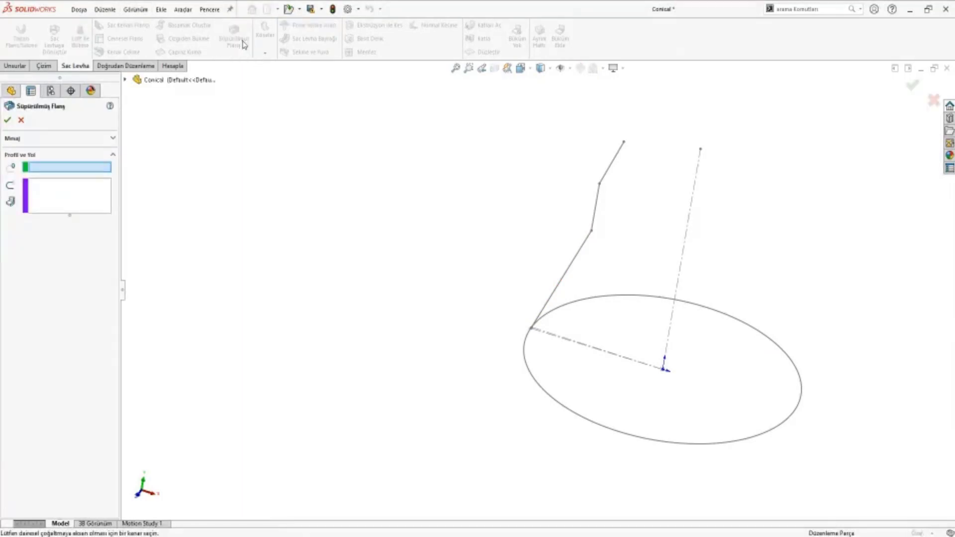
{"action": "left_click", "coordinate": [585, 244]}
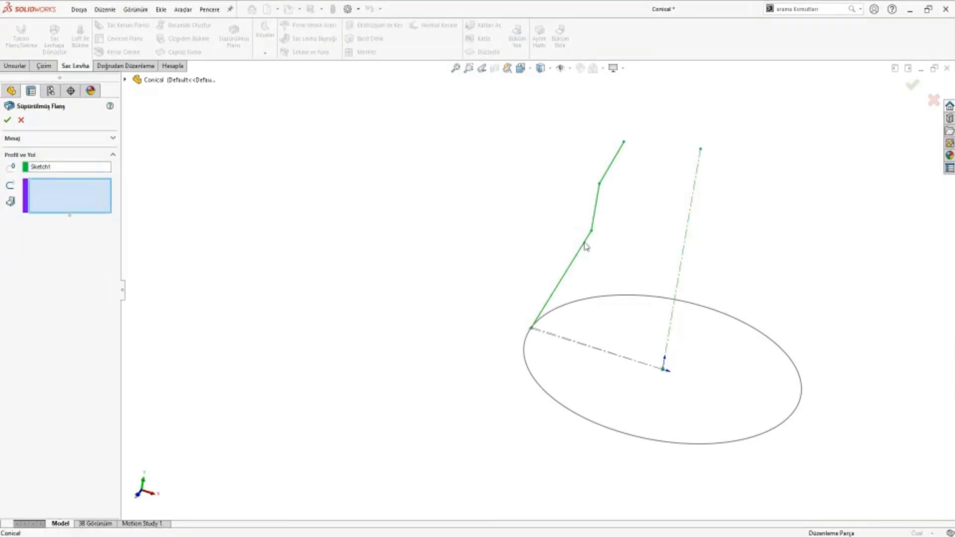
{"action": "left_click", "coordinate": [537, 381]}
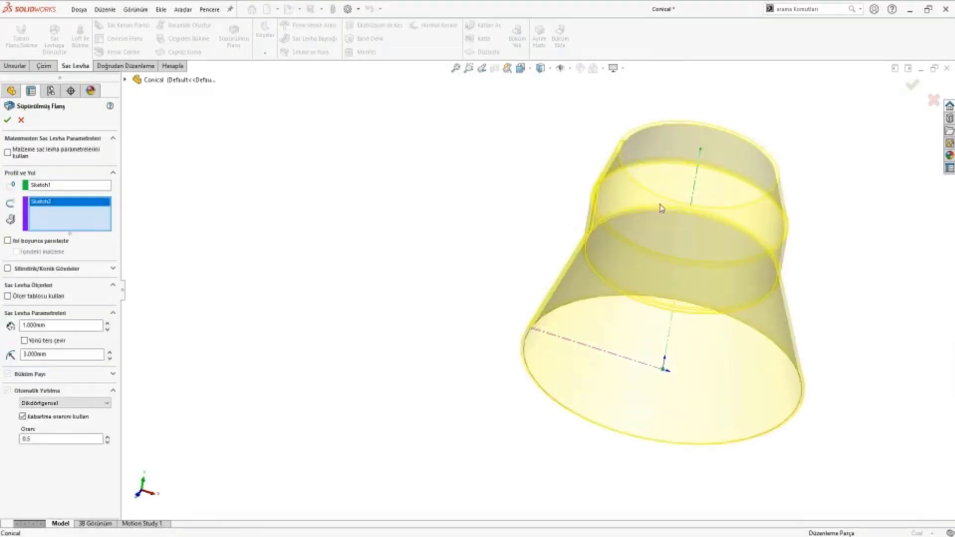
{"action": "mouse_move", "coordinate": [450, 281]}
{"action": "middle_mouse_down"}
{"action": "mouse_move", "coordinate": [433, 284]}
{"action": "mouse_move", "coordinate": [460, 315]}
{"action": "mouse_move", "coordinate": [526, 291]}
{"action": "middle_mouse_up"}
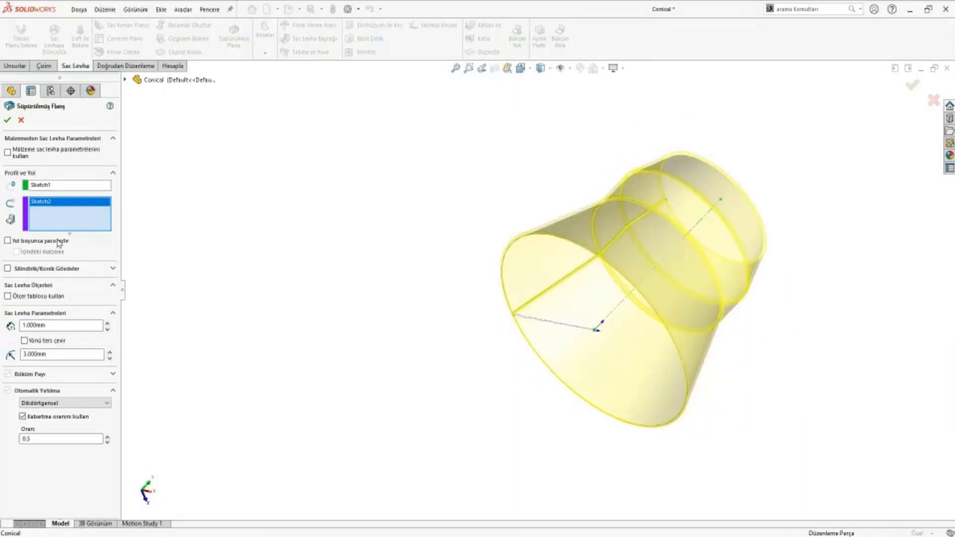
{"action": "left_click", "coordinate": [56, 267]}
{"action": "scroll", "coordinate": [532, 300], "scroll_direction": "down", "scroll_amount": 5}
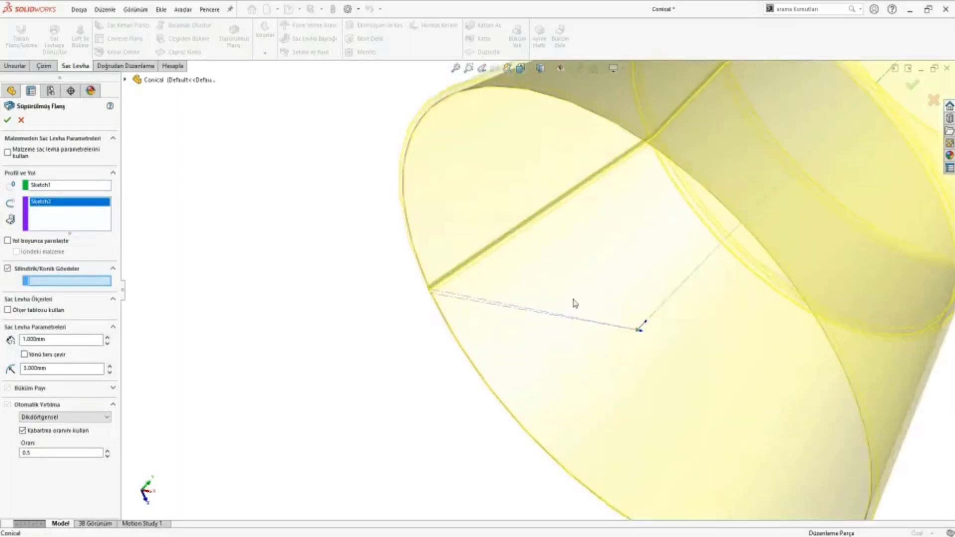
{"action": "scroll", "coordinate": [532, 300], "scroll_direction": "down", "scroll_amount": 3}
{"action": "scroll", "coordinate": [512, 301], "scroll_direction": "down", "scroll_amount": 2}
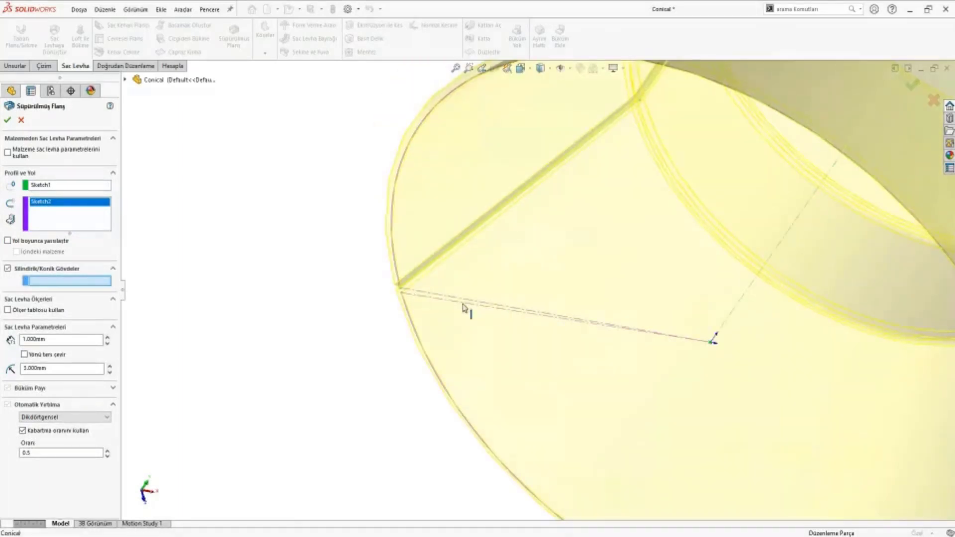
{"action": "scroll", "coordinate": [458, 301], "scroll_direction": "down", "scroll_amount": 3}
{"action": "scroll", "coordinate": [591, 322], "scroll_direction": "down", "scroll_amount": 2}
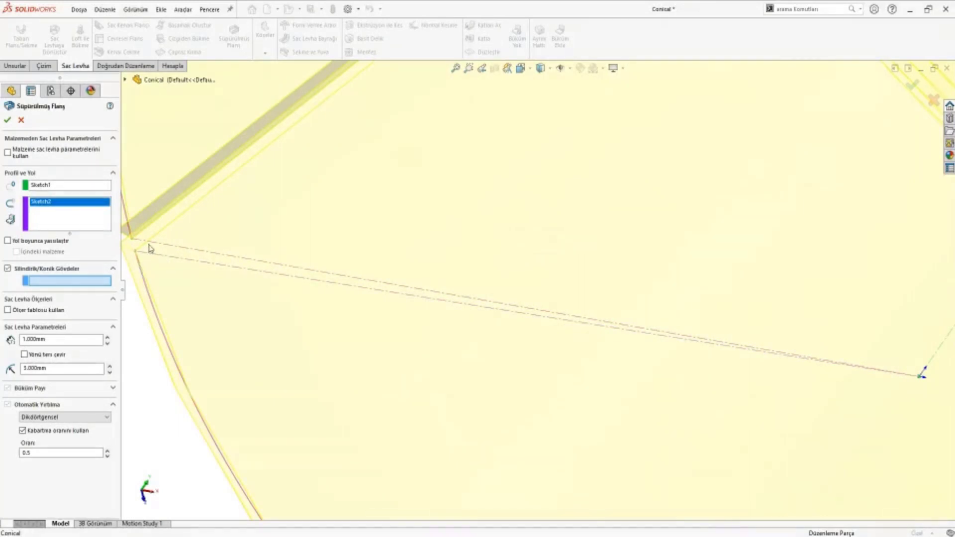
Pick the cone's straight line as reference, set thickness to 2 mm, and expand Bend Allowance
{"action": "left_click", "coordinate": [153, 229]}
{"action": "key", "text": "z"}
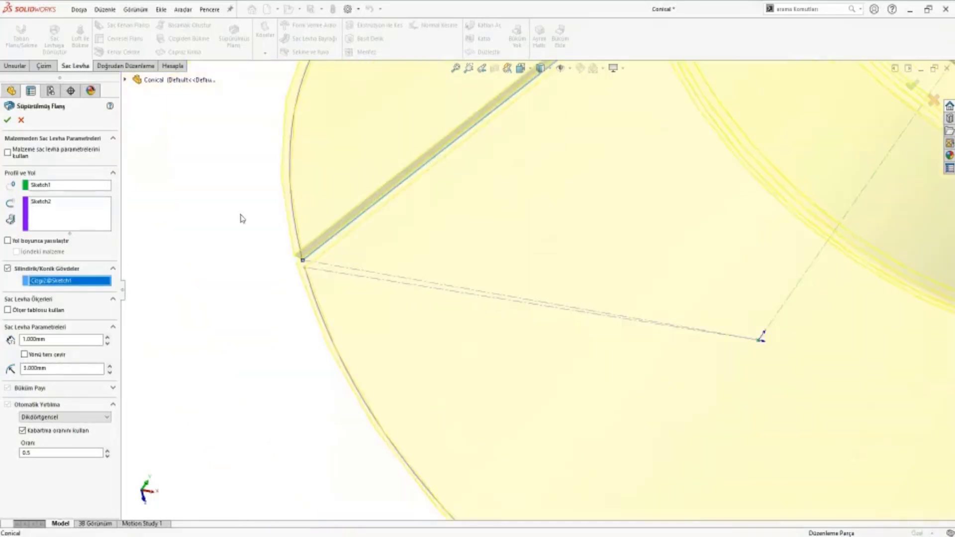
{"action": "key", "text": "z"}
{"action": "key", "text": "z"}
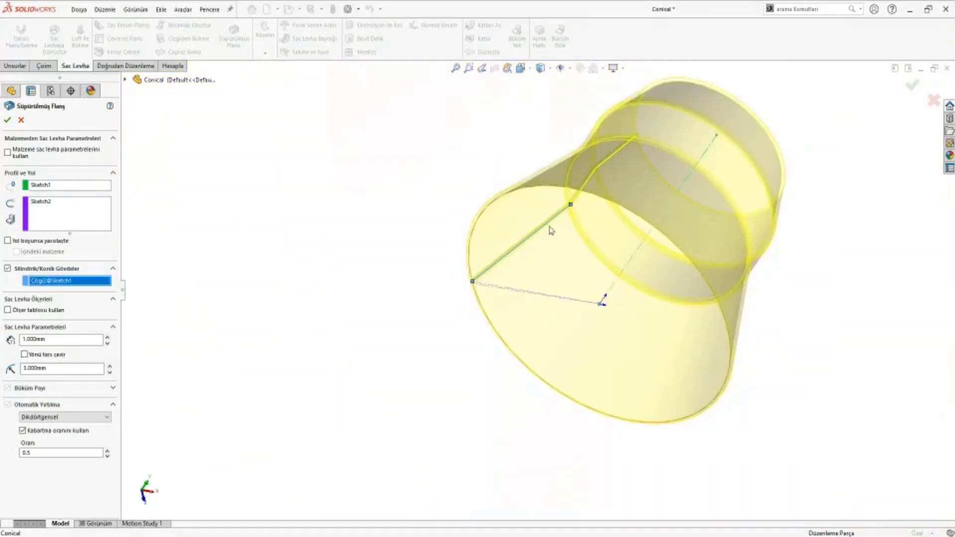
{"action": "middle_click_drag", "start_coordinate": [587, 199], "coordinate": [521, 200]}
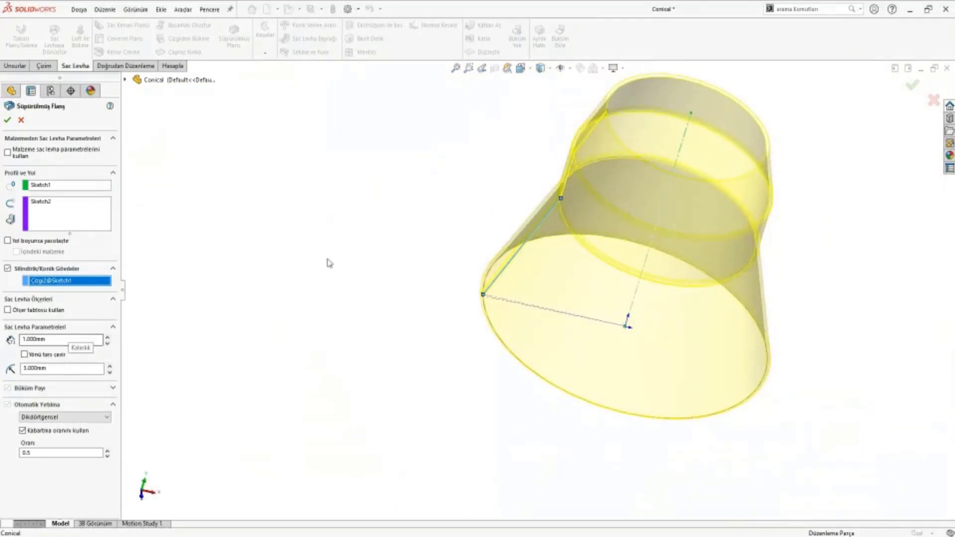
{"action": "scroll", "coordinate": [586, 162], "scroll_direction": "down", "scroll_amount": 4}
{"action": "mouse_move", "coordinate": [586, 163]}
{"action": "middle_mouse_down"}
{"action": "mouse_move", "coordinate": [642, 118]}
{"action": "mouse_move", "coordinate": [594, 193]}
{"action": "mouse_move", "coordinate": [506, 234]}
{"action": "middle_mouse_up"}
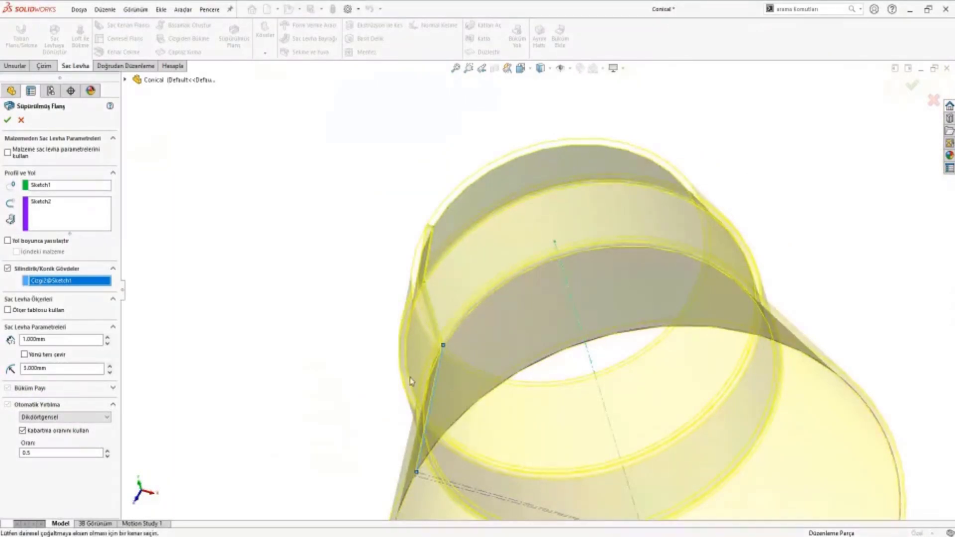
{"action": "middle_click_drag", "start_coordinate": [411, 381], "coordinate": [450, 426]}
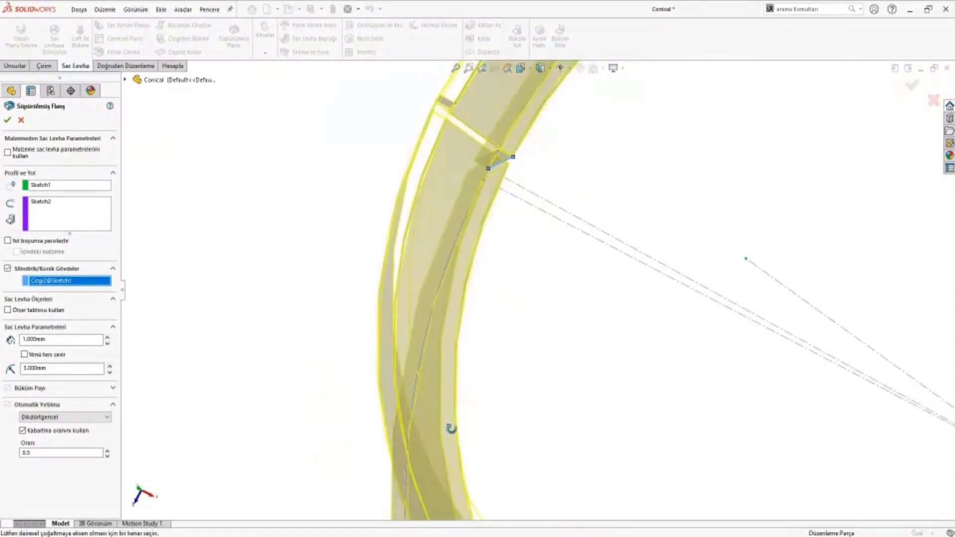
{"action": "scroll", "coordinate": [207, 384], "scroll_direction": "up", "scroll_amount": 3}
{"action": "left_click", "coordinate": [75, 341]}
{"action": "scroll", "coordinate": [75, 341], "scroll_direction": "up", "scroll_amount": 1}
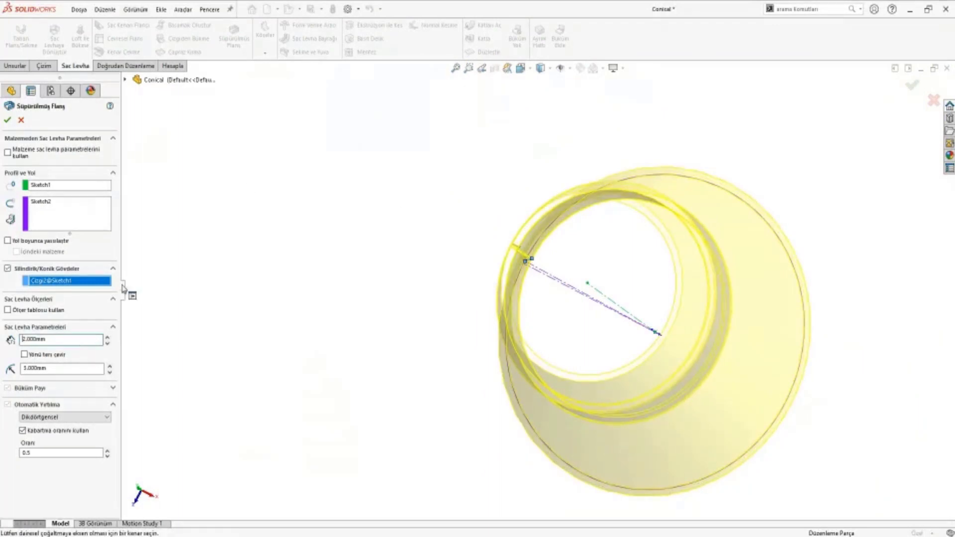
{"action": "left_click", "coordinate": [86, 390]}
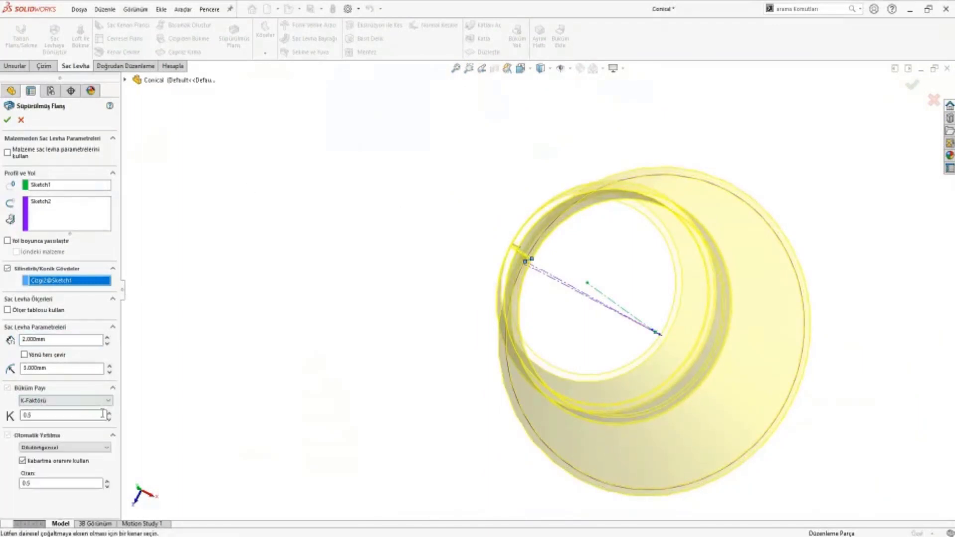
Accept the swept flange, inspect the finished cone, then close Conical choosing Don't Save (Kaydetme)
{"action": "left_click", "coordinate": [7, 120]}
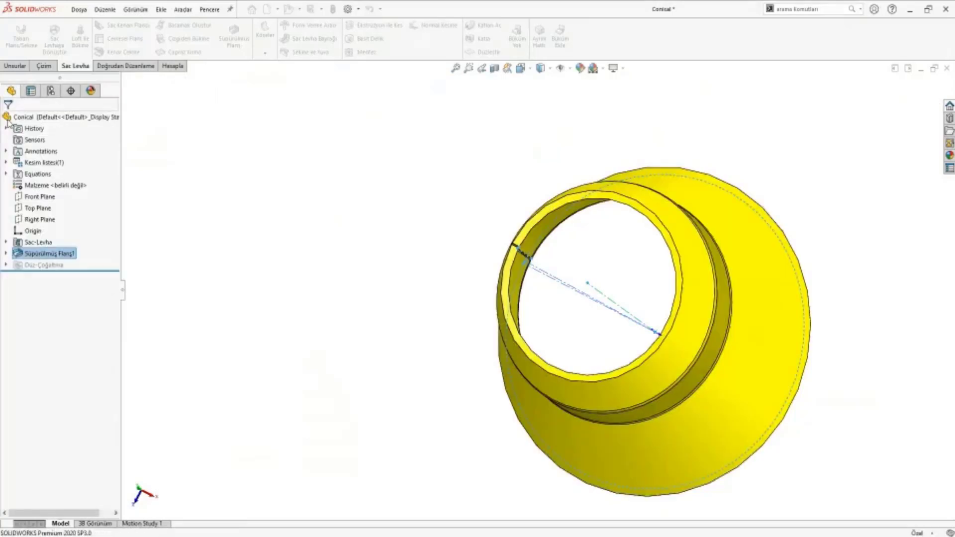
{"action": "mouse_move", "coordinate": [444, 303]}
{"action": "middle_mouse_down"}
{"action": "mouse_move", "coordinate": [577, 221]}
{"action": "mouse_move", "coordinate": [518, 271]}
{"action": "middle_mouse_up"}
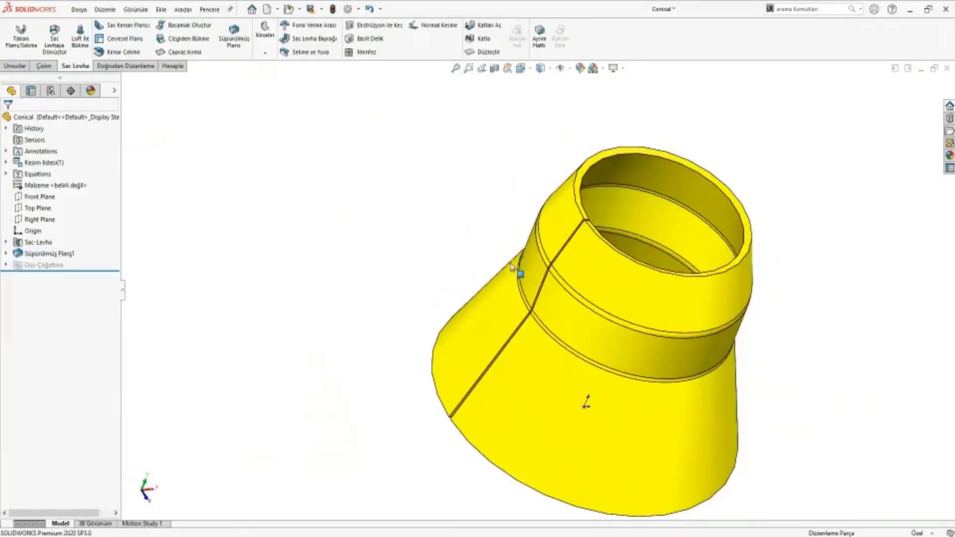
{"action": "left_click", "coordinate": [545, 263]}
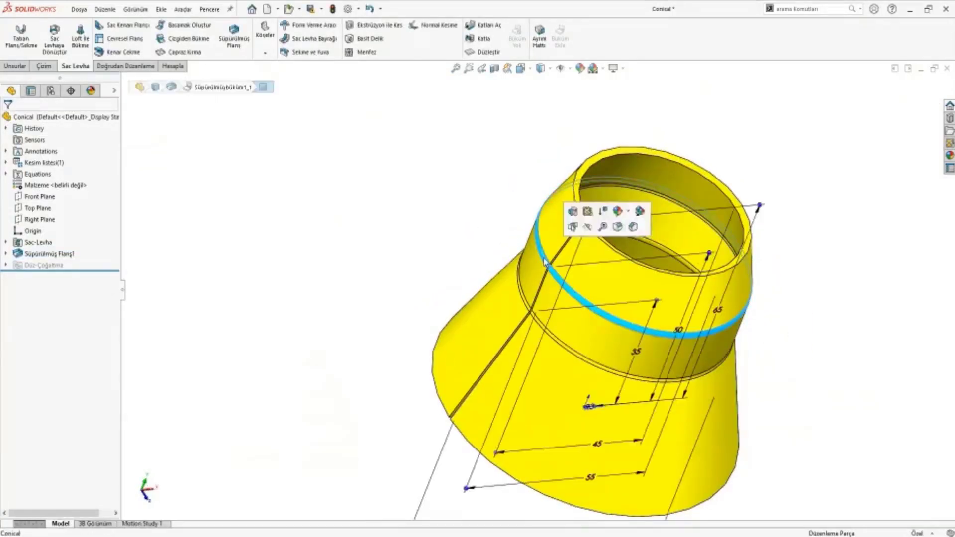
{"action": "scroll", "coordinate": [479, 264], "scroll_direction": "up", "scroll_amount": 3}
{"action": "middle_click_drag", "start_coordinate": [463, 271], "coordinate": [435, 335]}
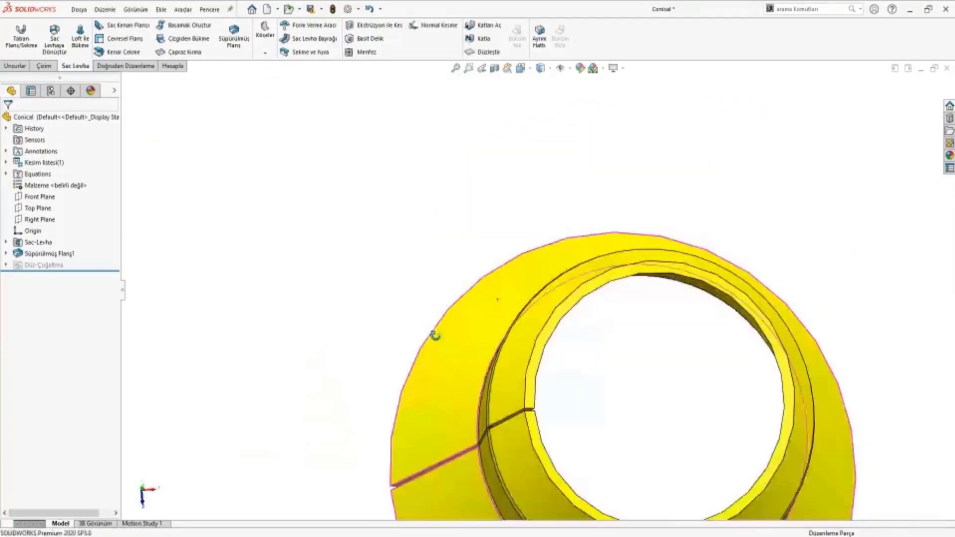
{"action": "middle_click_drag", "start_coordinate": [441, 369], "coordinate": [442, 320]}
{"action": "scroll", "coordinate": [443, 321], "scroll_direction": "up", "scroll_amount": 5}
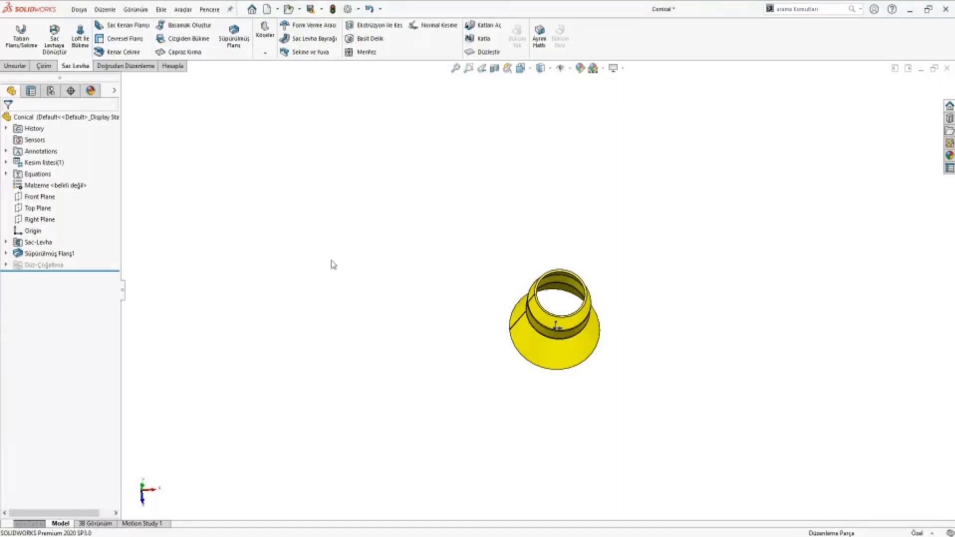
{"action": "left_click", "coordinate": [945, 73]}
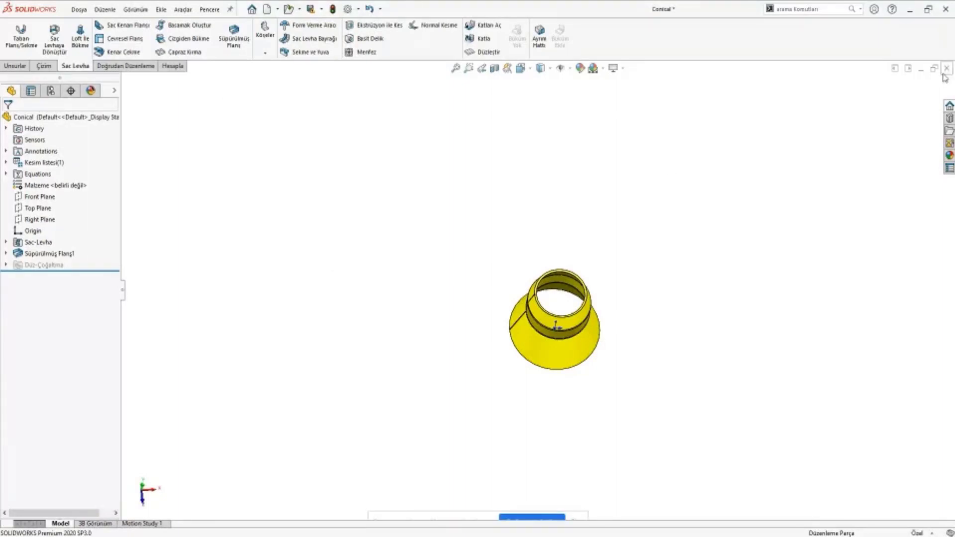
{"action": "left_click", "coordinate": [493, 294]}
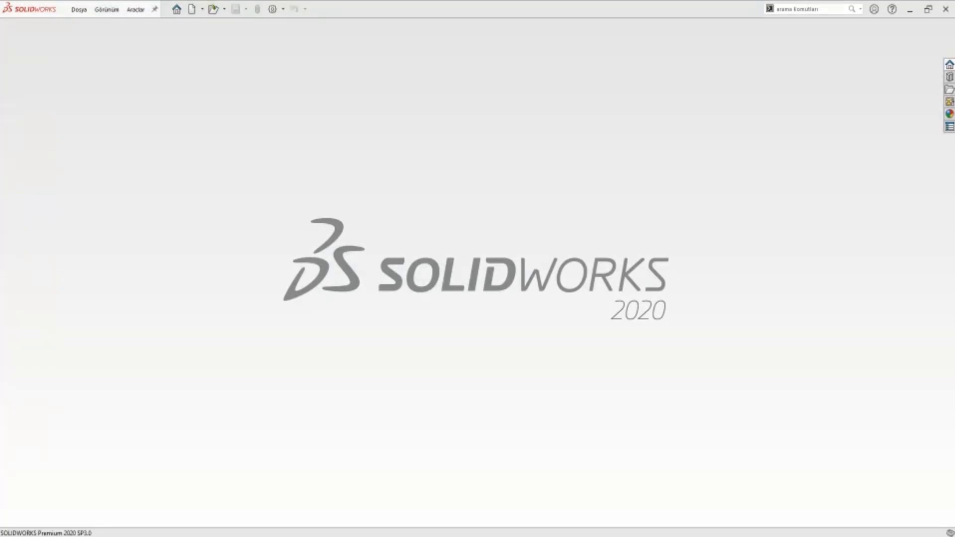
Create a new part and sketch a centre rectangle at the origin on the Front Plane
{"action": "left_click", "coordinate": [192, 9]}
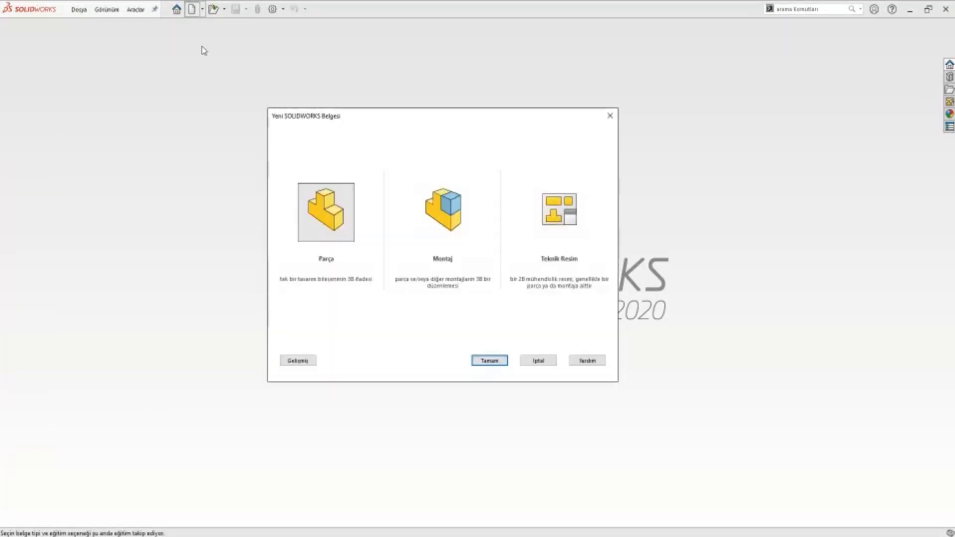
{"action": "key", "text": "Return"}
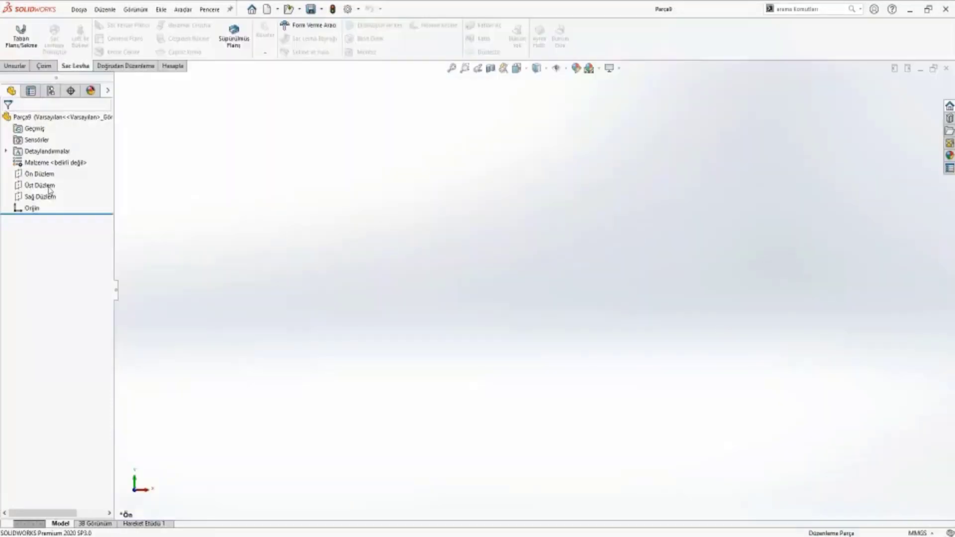
{"action": "right_click", "coordinate": [42, 175]}
{"action": "left_click", "coordinate": [51, 163]}
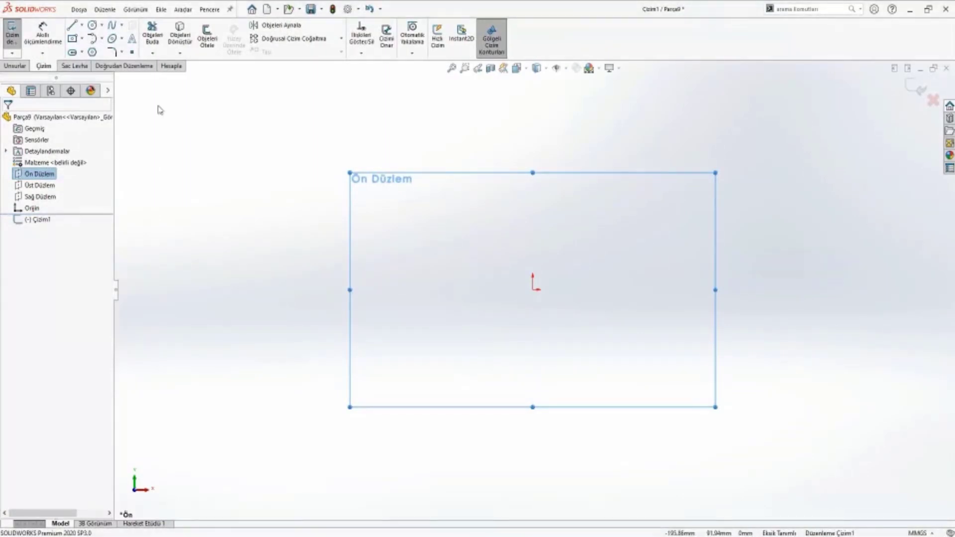
{"action": "left_click", "coordinate": [72, 39]}
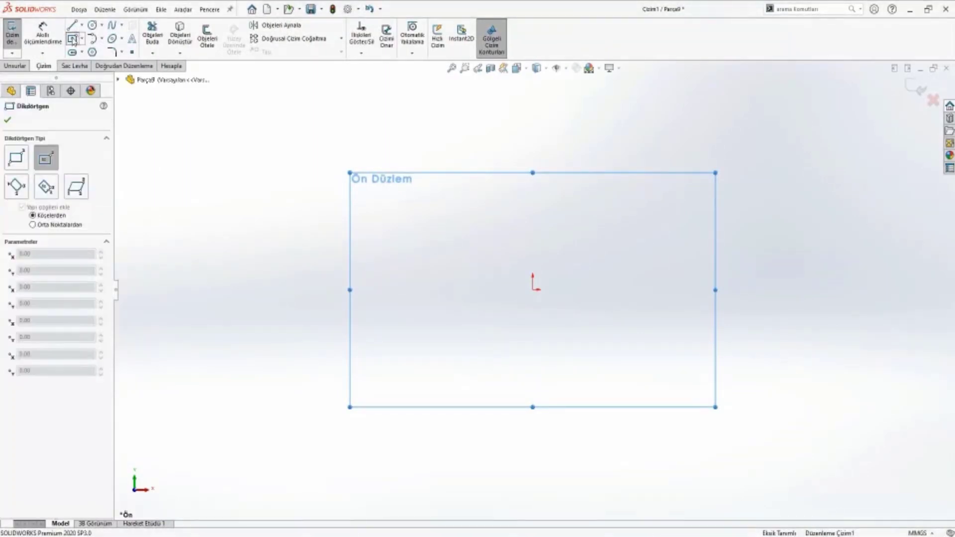
{"action": "key", "text": "Escape"}
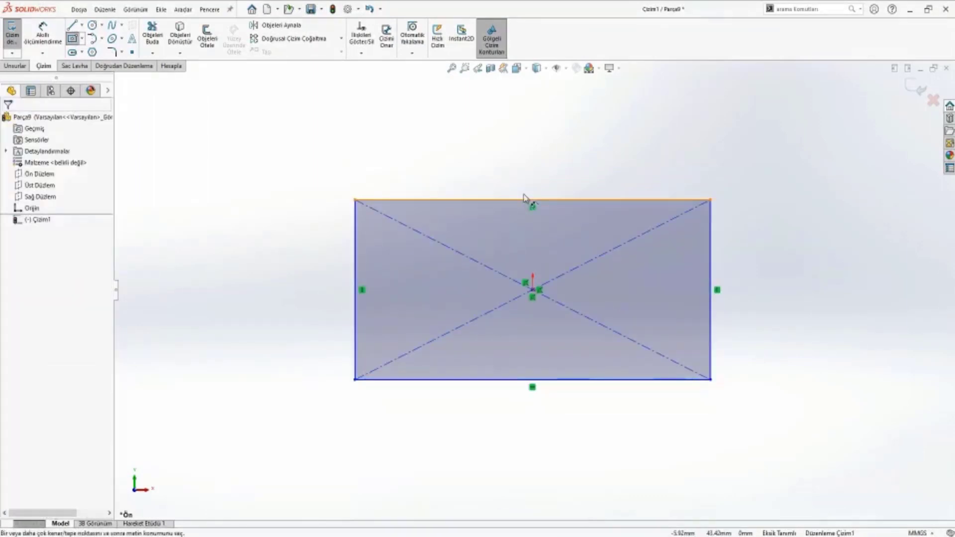
Dimension the rectangle 250 wide and 100 high
{"action": "key", "text": "d"}
{"action": "left_click", "coordinate": [524, 199]}
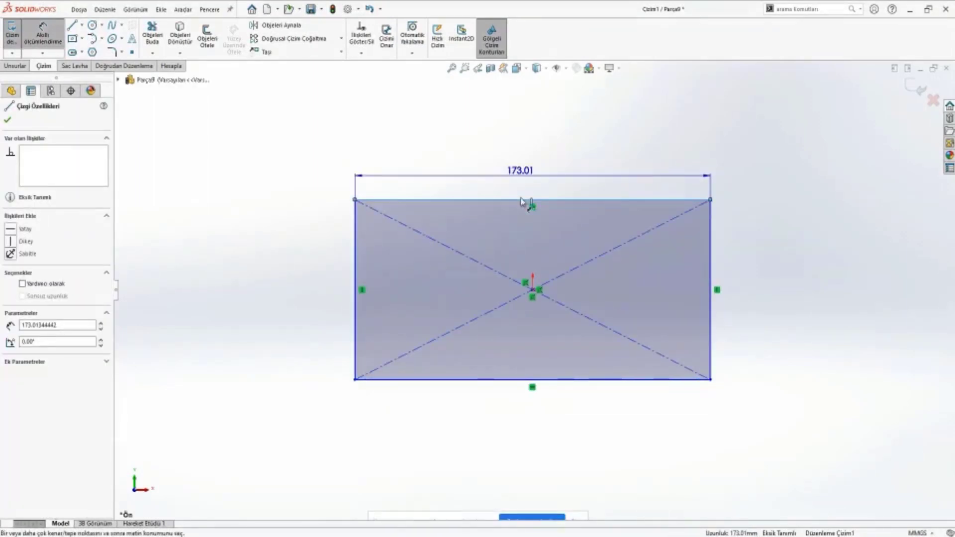
{"action": "left_click", "coordinate": [526, 189]}
{"action": "type", "text": "250"}
{"action": "key", "text": "Return"}
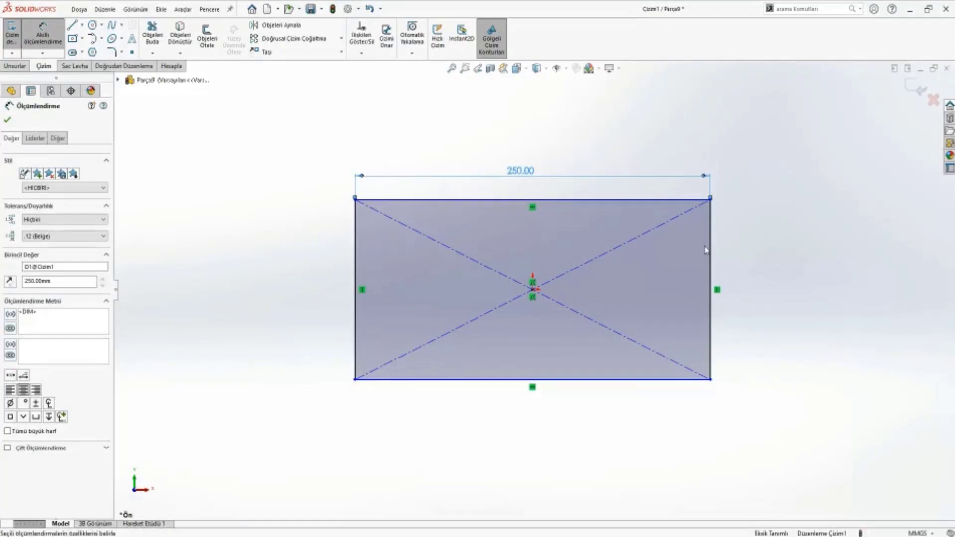
{"action": "left_click", "coordinate": [709, 253]}
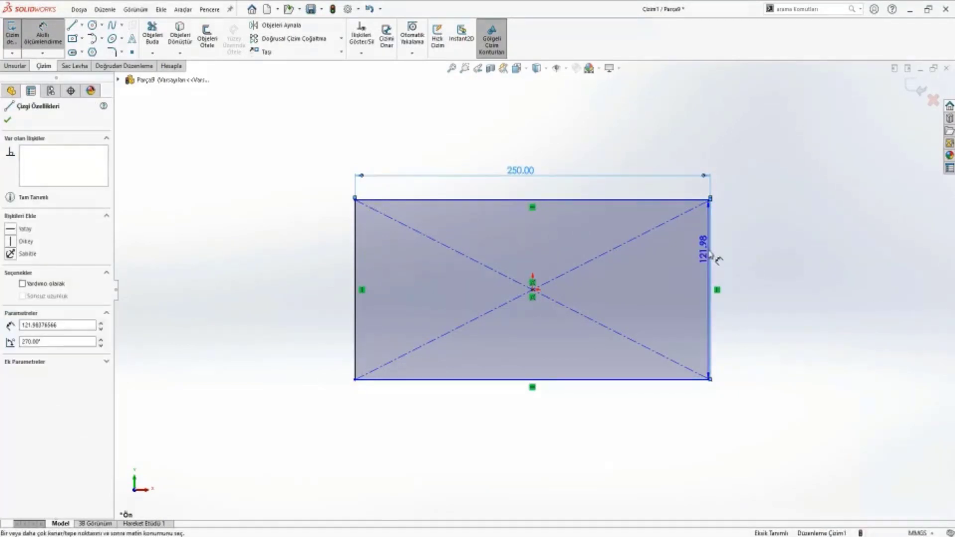
{"action": "left_click", "coordinate": [772, 289]}
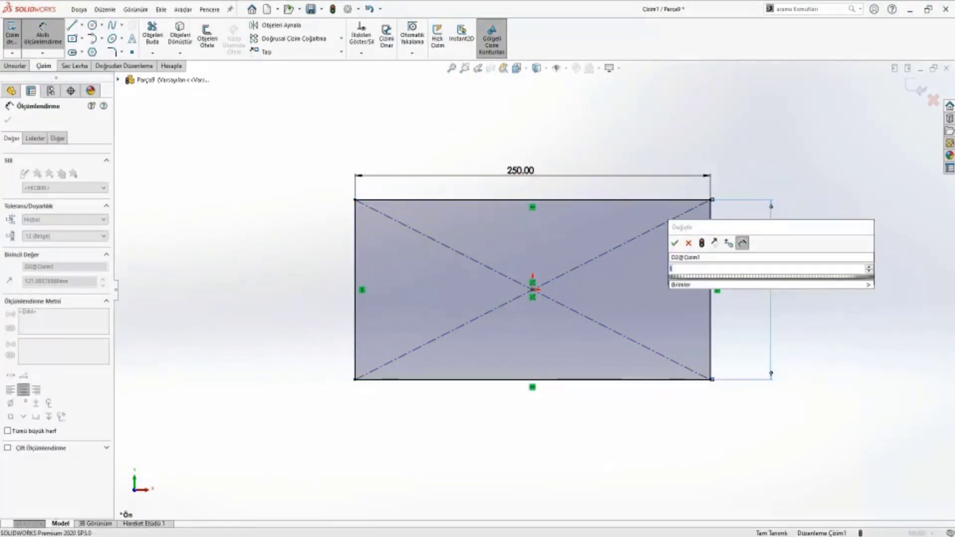
{"action": "type", "text": "100"}
{"action": "key", "text": "Return"}
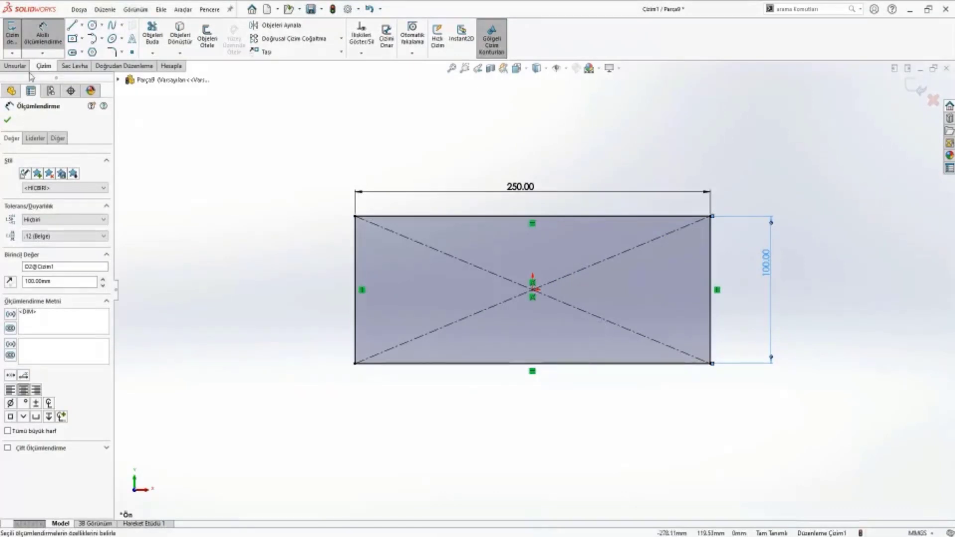
{"action": "left_click", "coordinate": [80, 68]}
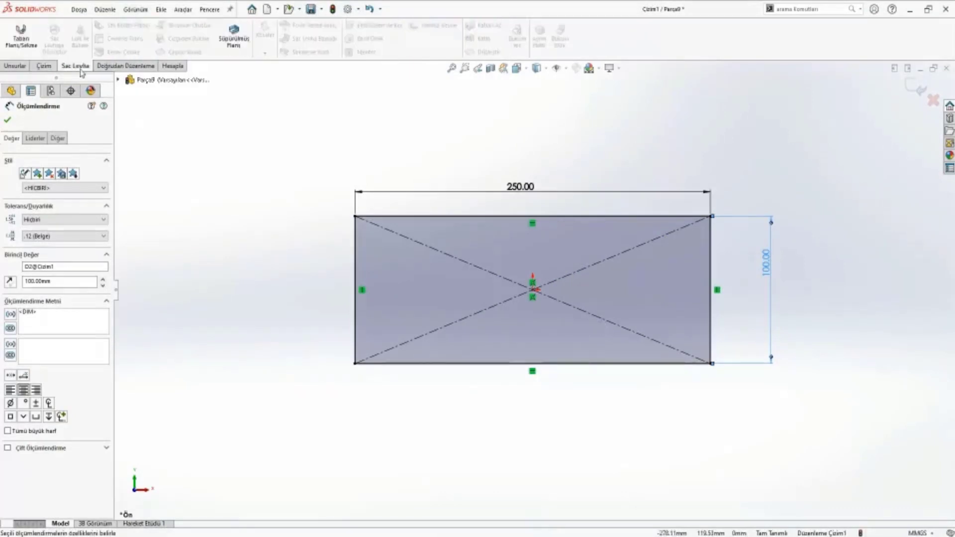
Start a Base Flange from the rectangle with Use gauge table (Ölçer tablosu kullan) switched on
{"action": "left_click", "coordinate": [21, 39]}
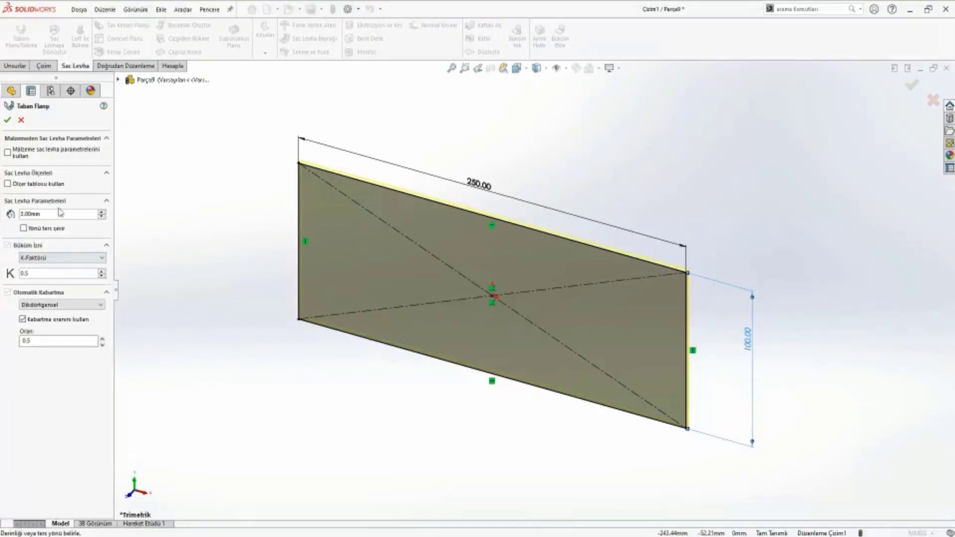
{"action": "left_click", "coordinate": [48, 185]}
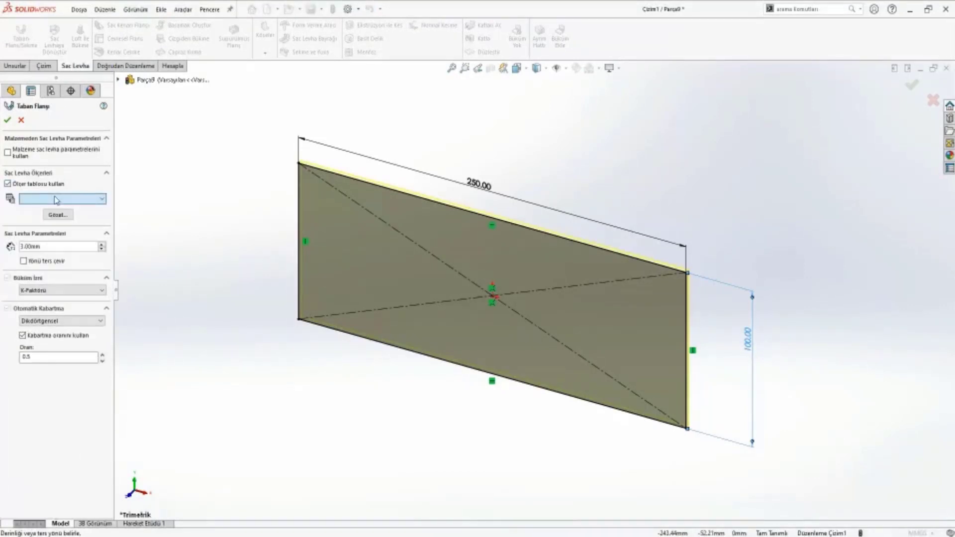
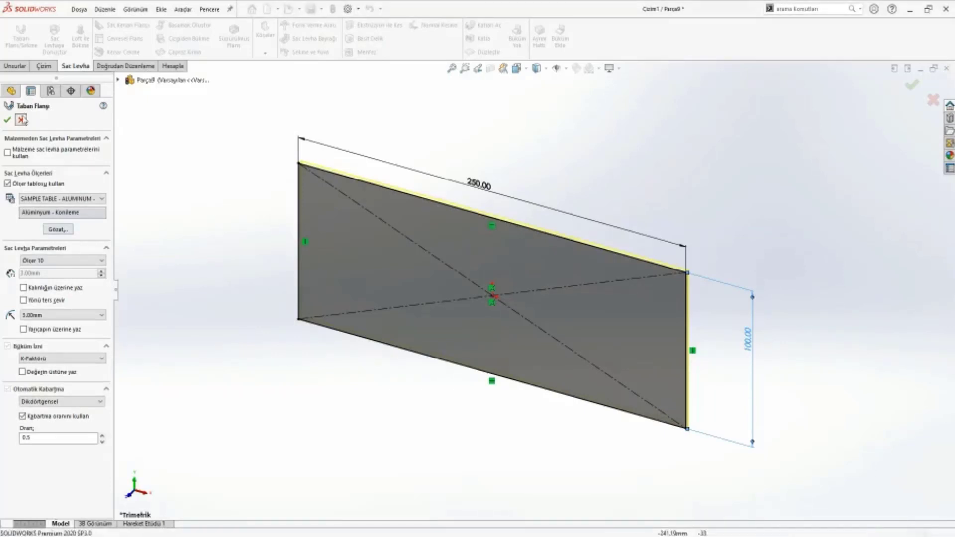
Cancel the unfinished base flange and delete the sketch rectangle's top edge
{"action": "key", "text": "Escape"}
{"action": "left_click", "coordinate": [353, 184]}
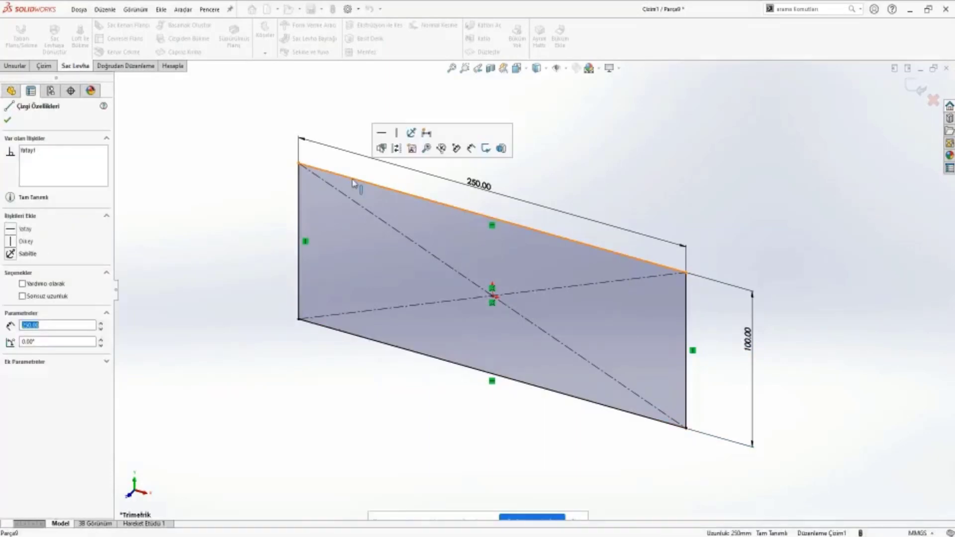
{"action": "key", "text": "Escape"}
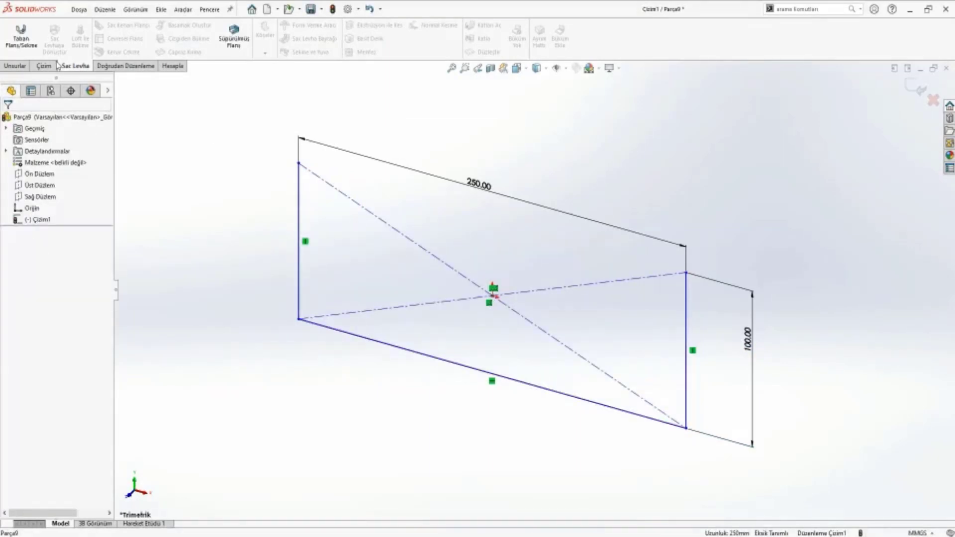
Create a 75 mm base flange using SAMPLE TABLE - ALUMINUM, gauge 18, tear relief
{"action": "left_click", "coordinate": [30, 44]}
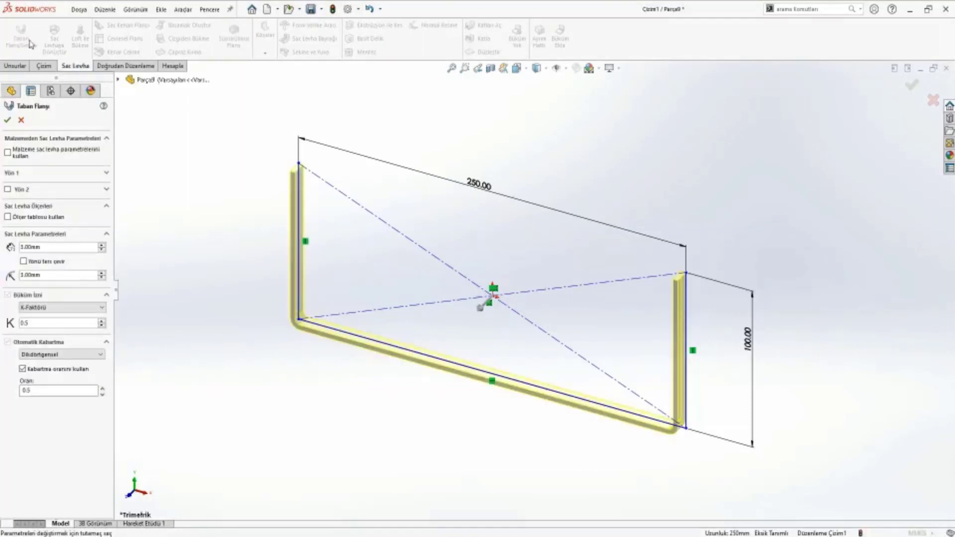
{"action": "left_click", "coordinate": [7, 217]}
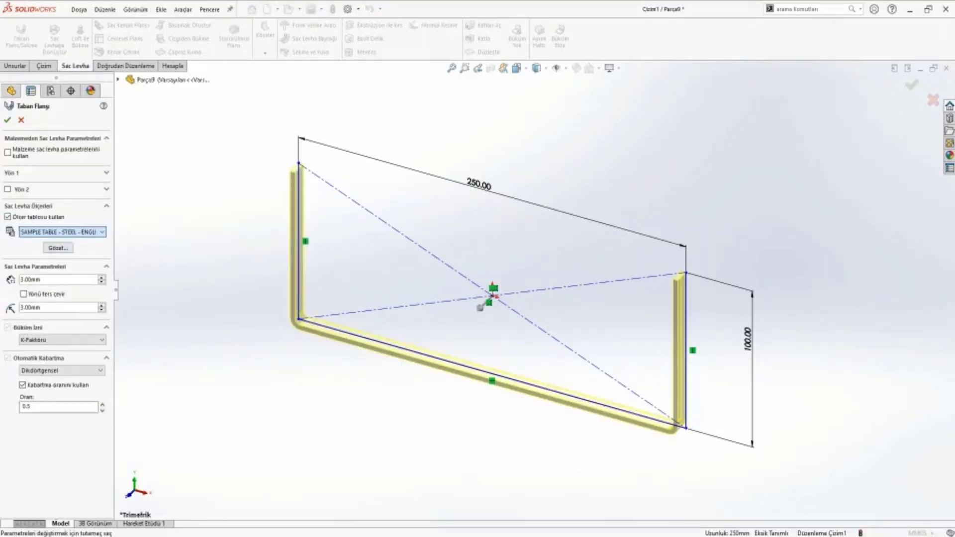
{"action": "left_click", "coordinate": [58, 294]}
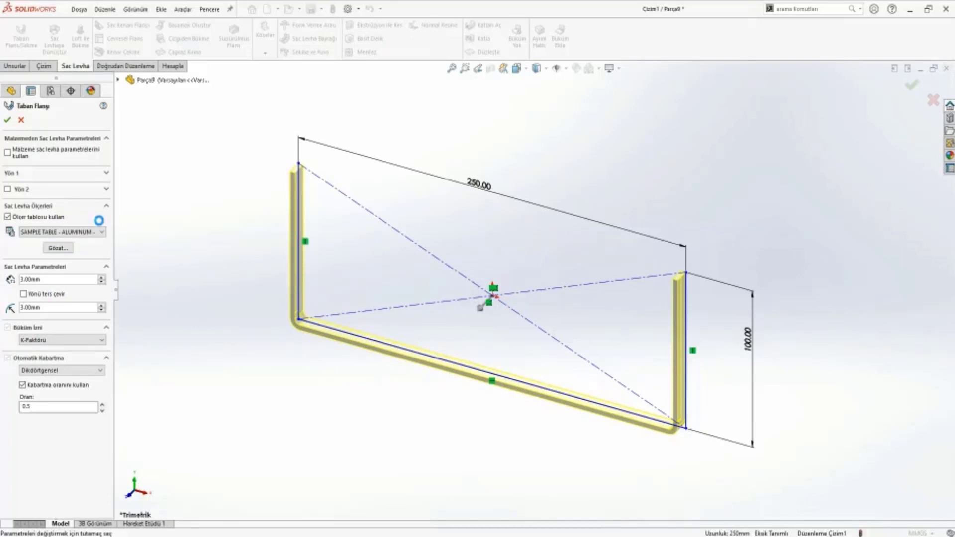
{"action": "left_click", "coordinate": [106, 176]}
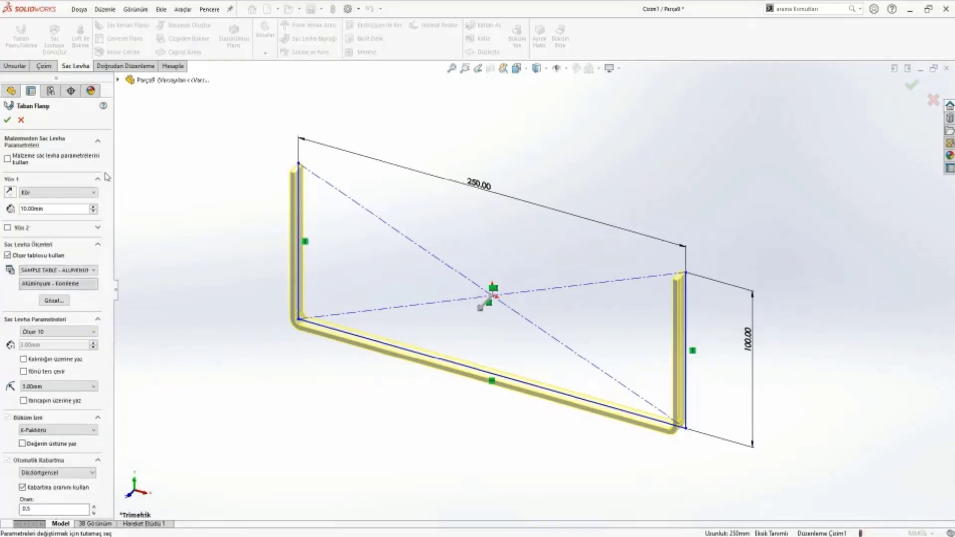
{"action": "double_click", "coordinate": [57, 208]}
{"action": "type", "text": "75"}
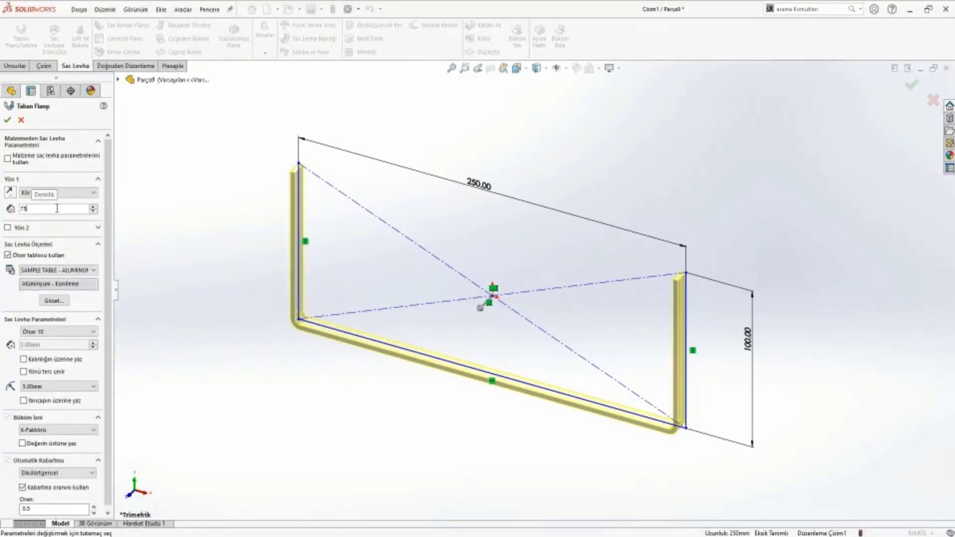
{"action": "key", "text": "Return"}
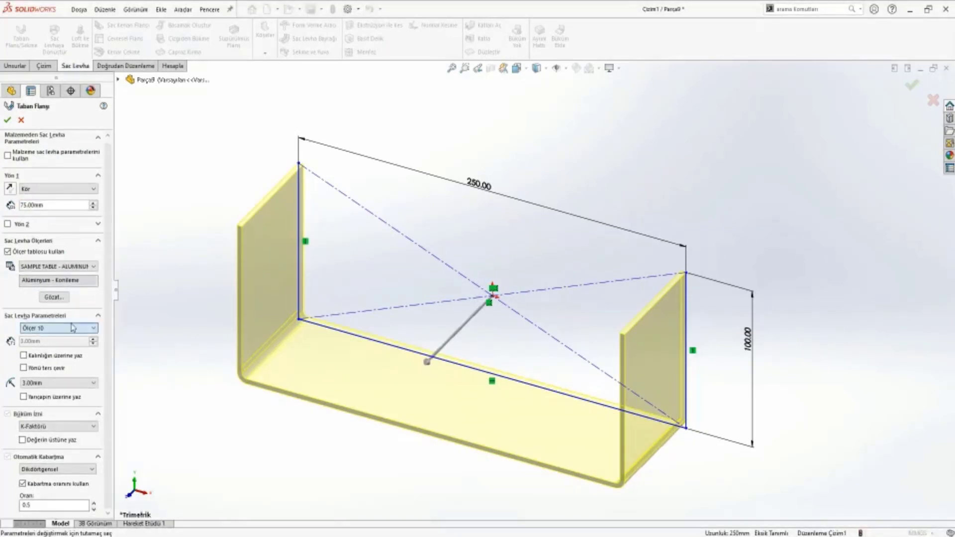
{"action": "scroll", "coordinate": [72, 327], "scroll_direction": "down", "scroll_amount": 4}
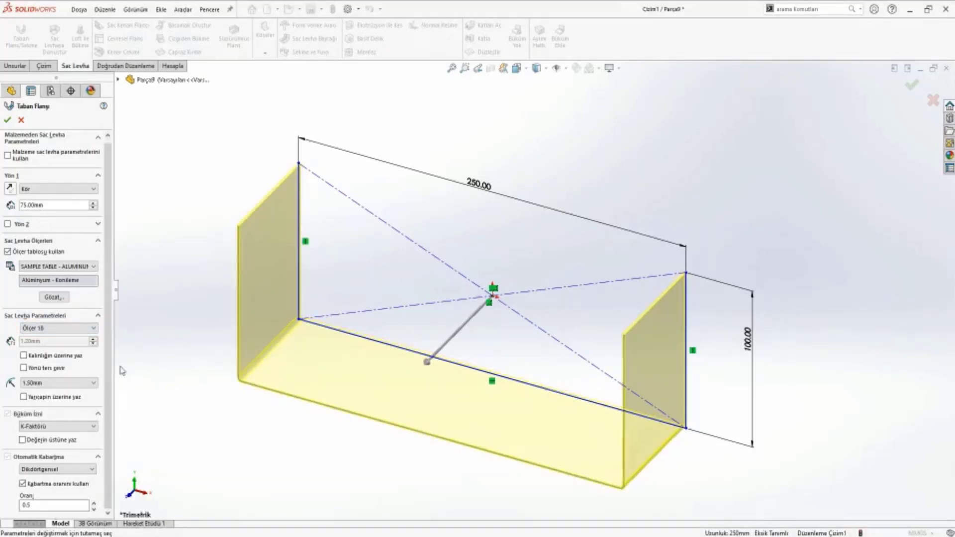
{"action": "scroll", "coordinate": [60, 384], "scroll_direction": "down", "scroll_amount": 1}
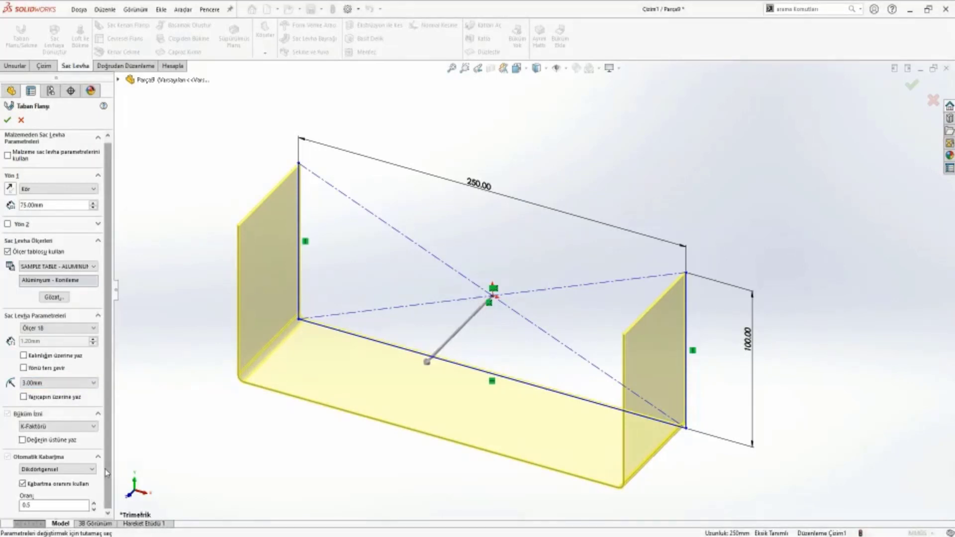
{"action": "scroll", "coordinate": [83, 470], "scroll_direction": "down", "scroll_amount": 1}
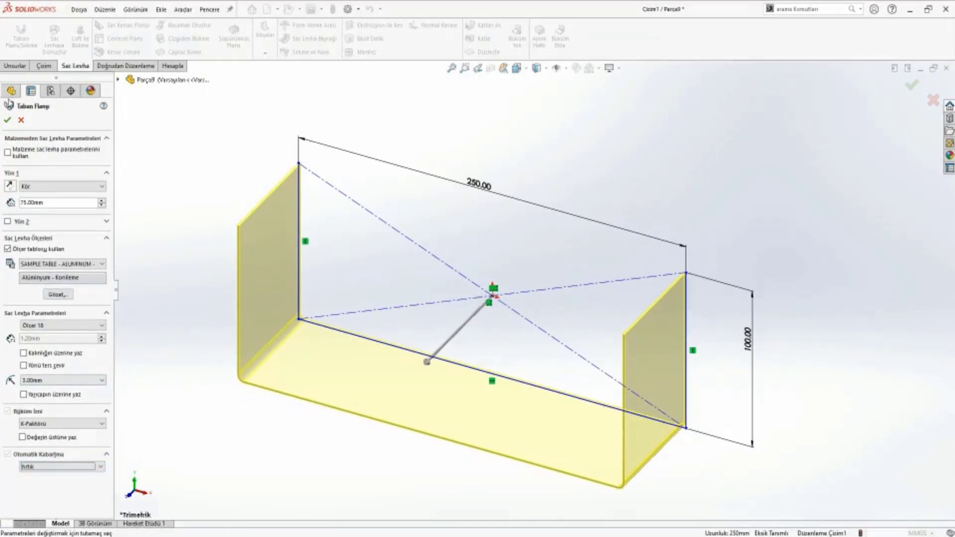
{"action": "left_click", "coordinate": [8, 120]}
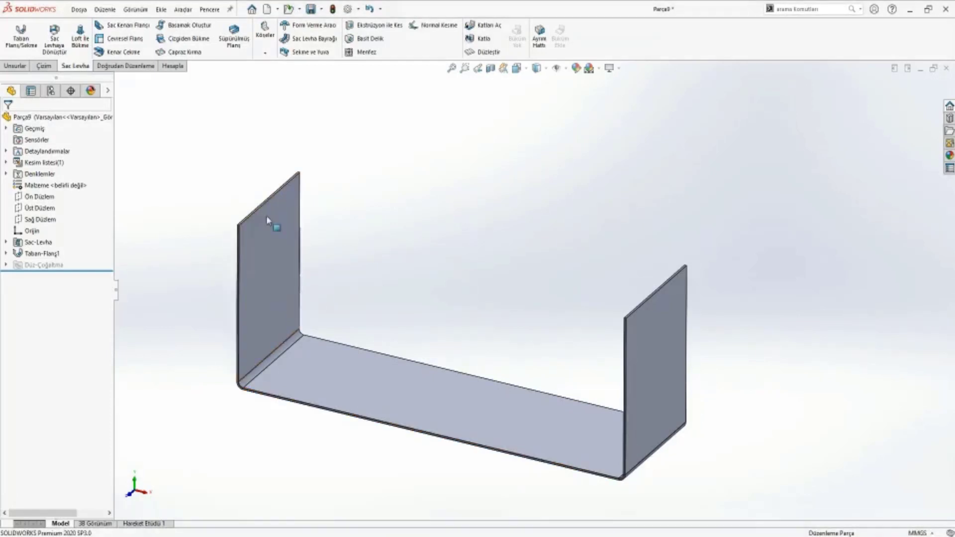
Start an edge flange on three edges of the U-shaped channel
{"action": "left_click", "coordinate": [120, 24]}
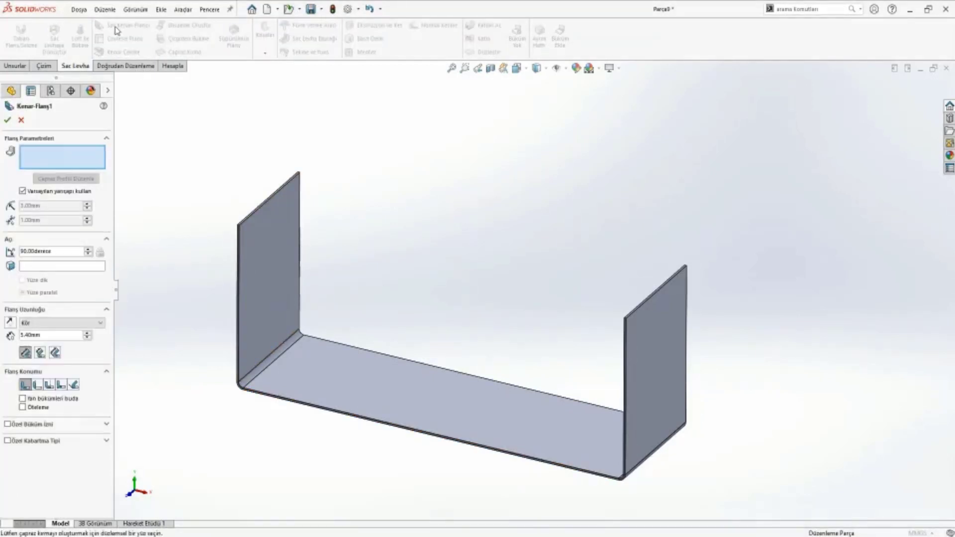
{"action": "left_click", "coordinate": [300, 254]}
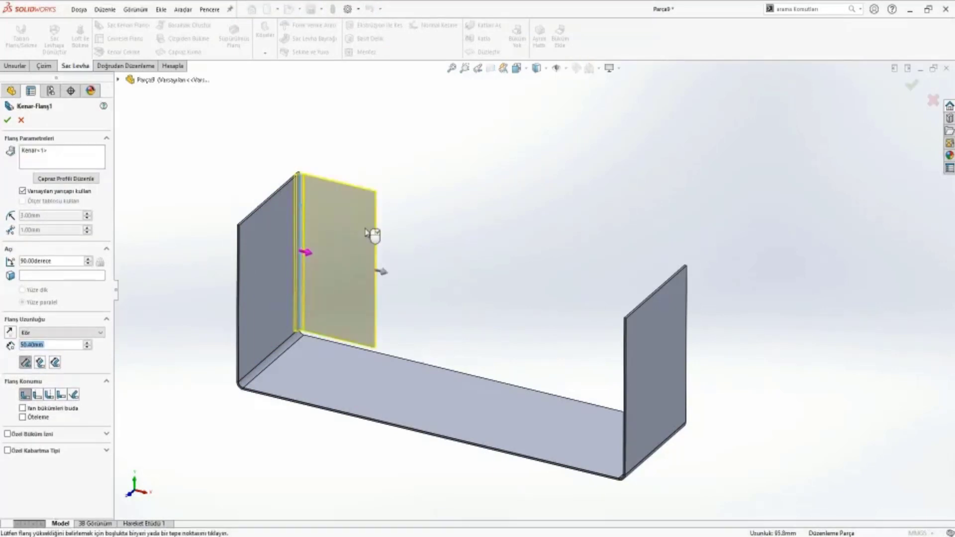
{"action": "left_click", "coordinate": [459, 375]}
{"action": "middle_click_drag", "start_coordinate": [459, 374], "coordinate": [363, 383]}
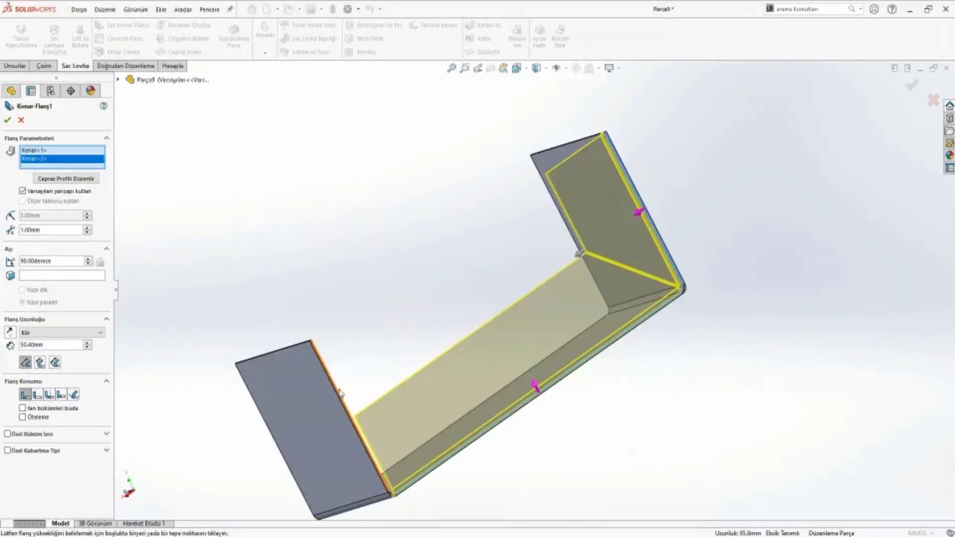
{"action": "left_click", "coordinate": [340, 394]}
Set the flange length to 22 mm and enable Trim side bends
{"action": "scroll", "coordinate": [340, 393], "scroll_direction": "down", "scroll_amount": 3}
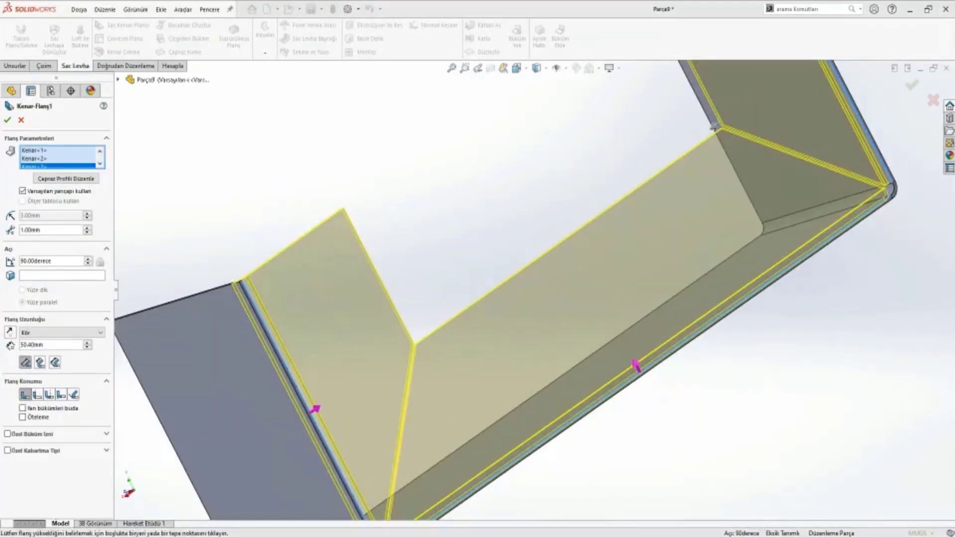
{"action": "scroll", "coordinate": [340, 394], "scroll_direction": "down", "scroll_amount": 3}
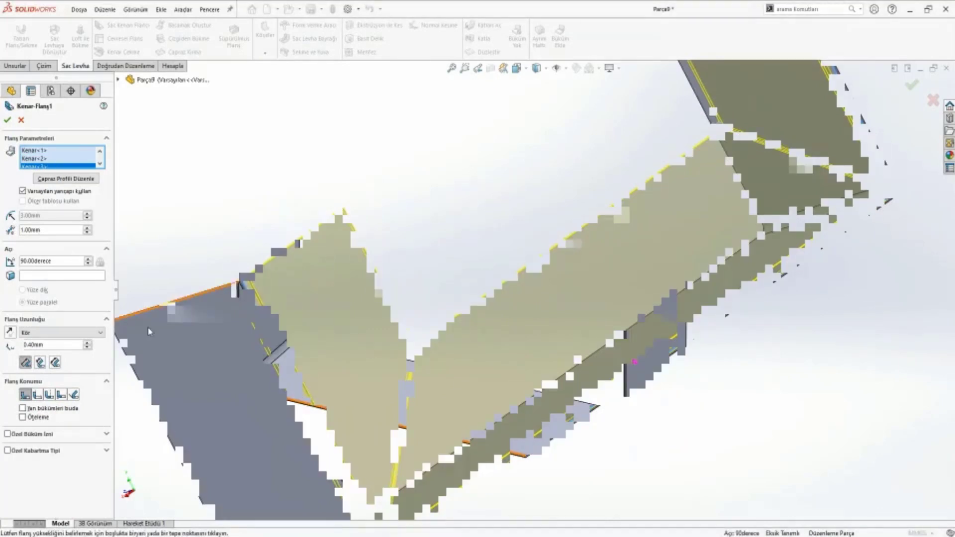
{"action": "double_click", "coordinate": [66, 345]}
{"action": "type", "text": "2"}
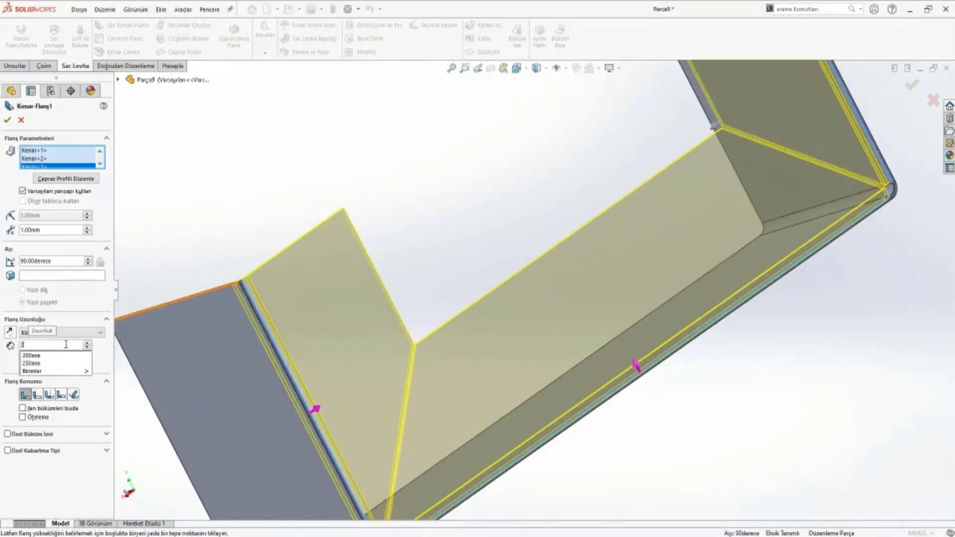
{"action": "type", "text": "2"}
{"action": "key", "text": "Return"}
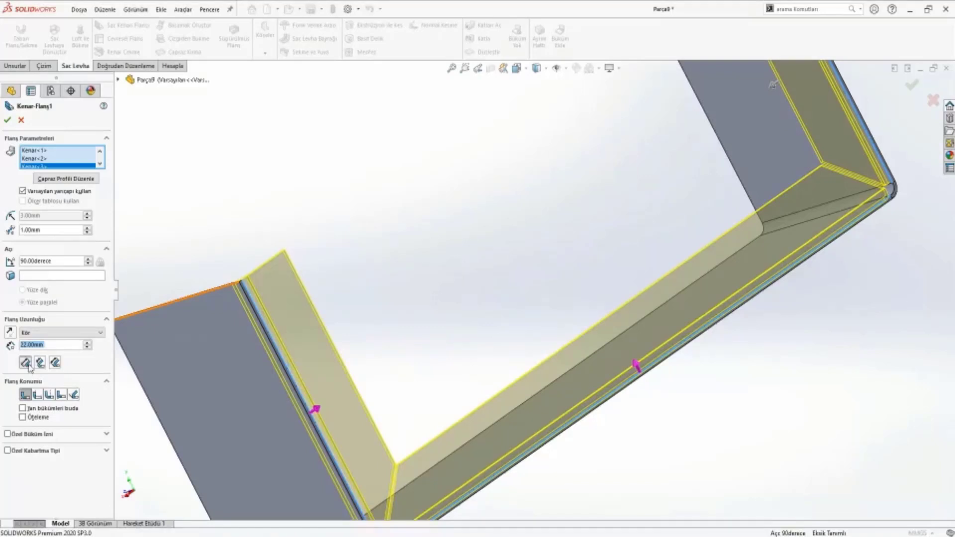
{"action": "left_click", "coordinate": [26, 396]}
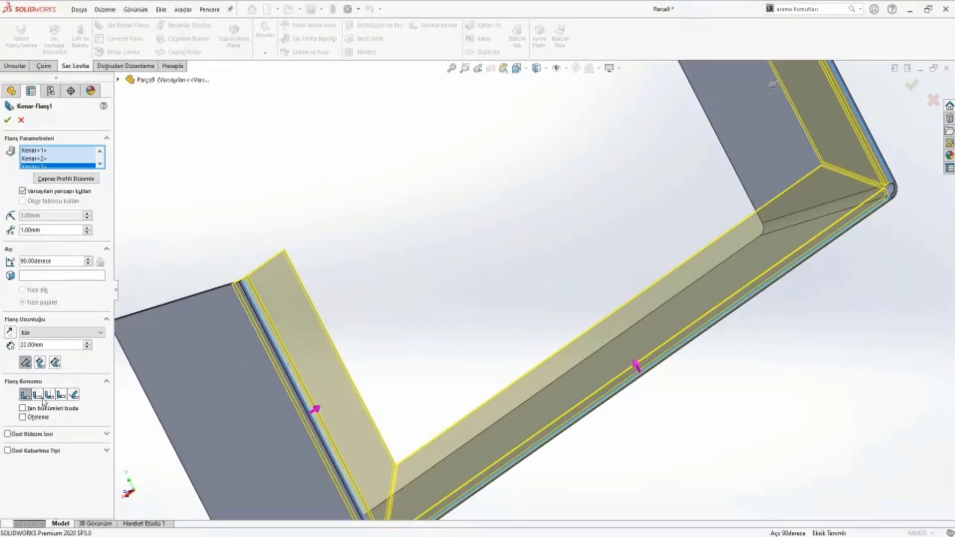
{"action": "left_click", "coordinate": [55, 411]}
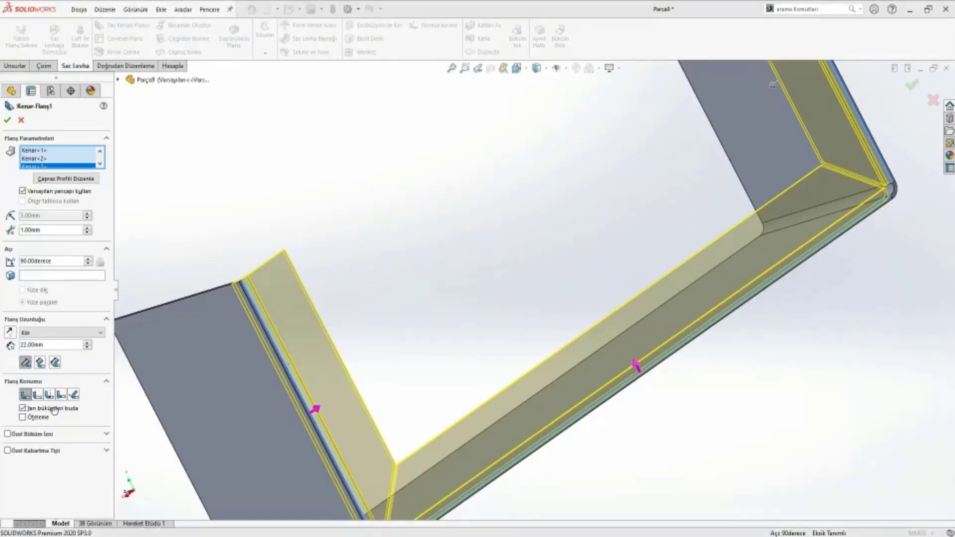
Set the side-bend gap distance to 0.25 mm and create the edge flange
{"action": "scroll", "coordinate": [433, 475], "scroll_direction": "up", "scroll_amount": 2}
{"action": "scroll", "coordinate": [413, 460], "scroll_direction": "up", "scroll_amount": 2}
{"action": "scroll", "coordinate": [412, 460], "scroll_direction": "up", "scroll_amount": 2}
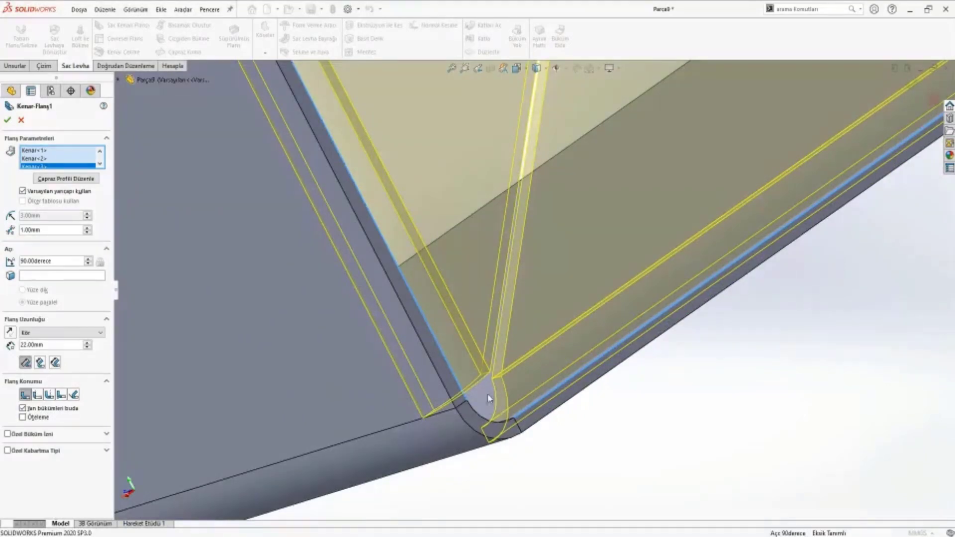
{"action": "scroll", "coordinate": [497, 378], "scroll_direction": "down", "scroll_amount": 3}
{"action": "scroll", "coordinate": [548, 273], "scroll_direction": "down", "scroll_amount": 3}
{"action": "scroll", "coordinate": [582, 184], "scroll_direction": "down", "scroll_amount": 2}
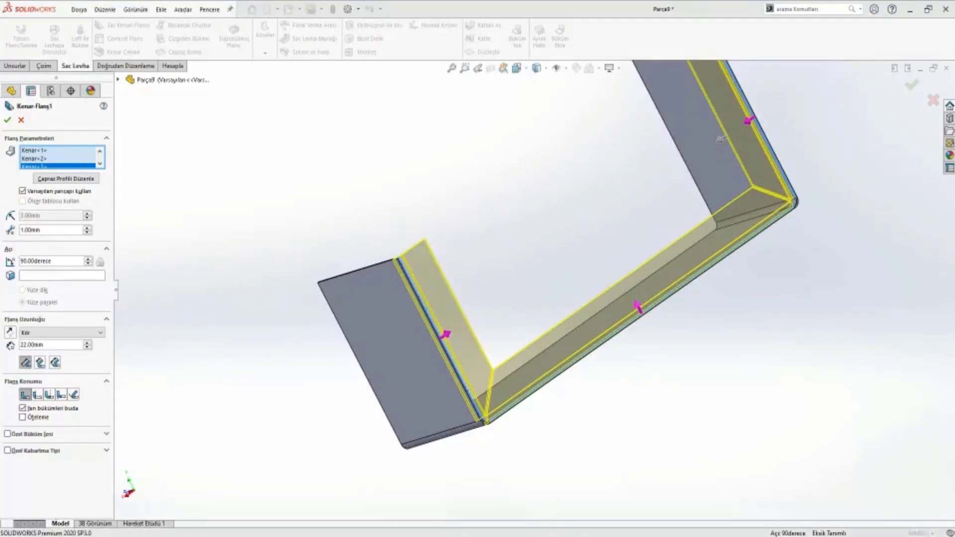
{"action": "double_click", "coordinate": [46, 230]}
{"action": "type", "text": "0.2"}
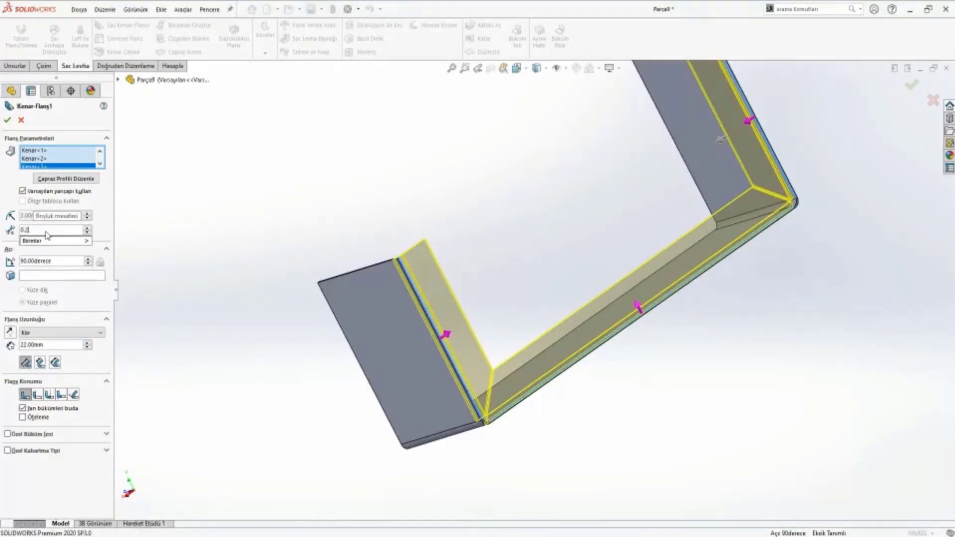
{"action": "type", "text": "5"}
{"action": "key", "text": "Return"}
{"action": "scroll", "coordinate": [400, 346], "scroll_direction": "down", "scroll_amount": 5}
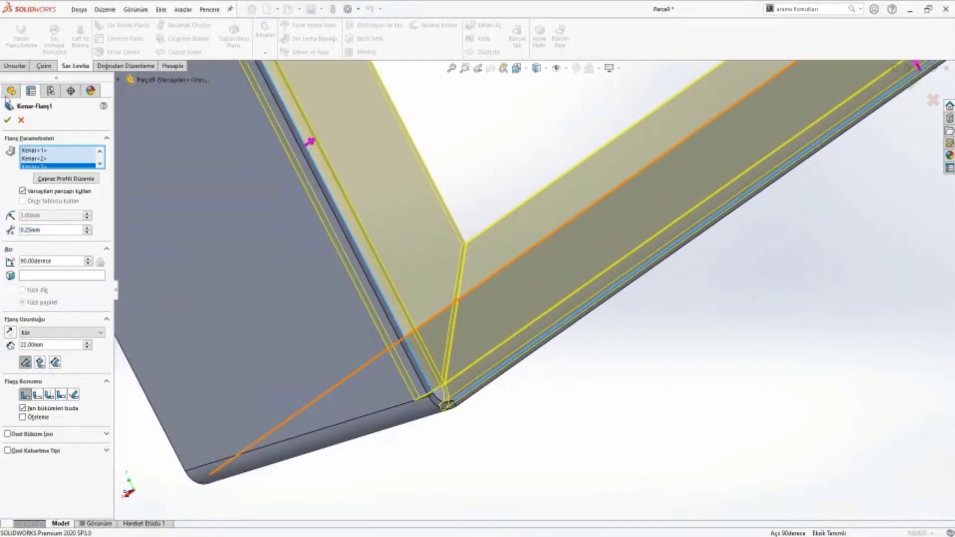
{"action": "left_click", "coordinate": [7, 120]}
{"action": "key", "text": "ctrl+7"}
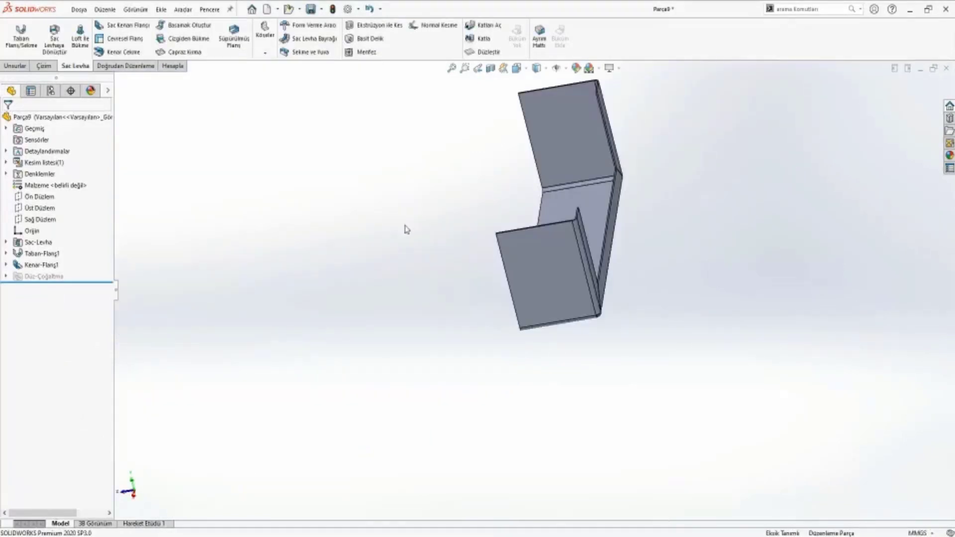
Add a three-bend corner relief, Köşe Yırtılması1, to the bracket
{"action": "middle_click_drag", "start_coordinate": [407, 229], "coordinate": [491, 224]}
{"action": "scroll", "coordinate": [607, 294], "scroll_direction": "down", "scroll_amount": 5}
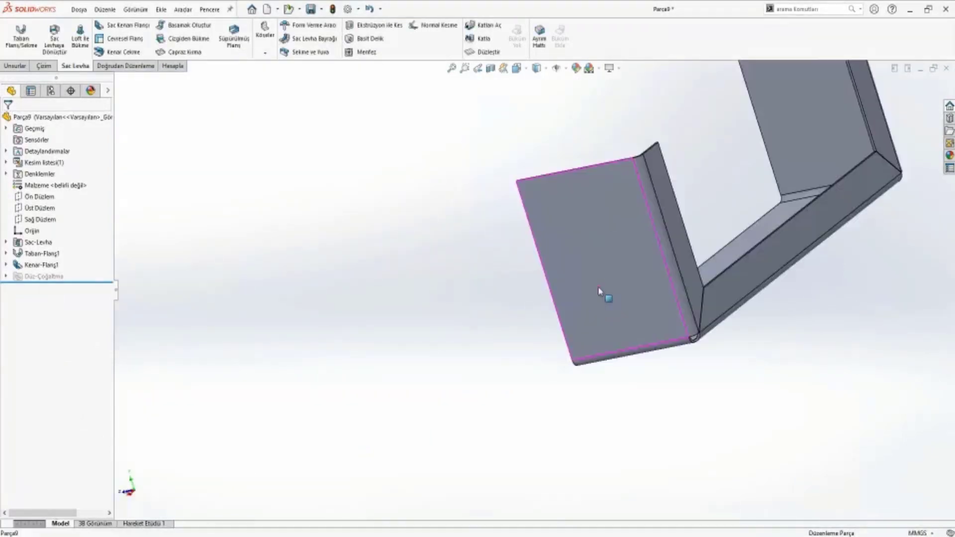
{"action": "scroll", "coordinate": [682, 336], "scroll_direction": "down", "scroll_amount": 3}
{"action": "scroll", "coordinate": [682, 337], "scroll_direction": "down", "scroll_amount": 3}
{"action": "scroll", "coordinate": [640, 329], "scroll_direction": "down", "scroll_amount": 5}
{"action": "mouse_move", "coordinate": [640, 328]}
{"action": "middle_mouse_down"}
{"action": "mouse_move", "coordinate": [640, 284]}
{"action": "mouse_move", "coordinate": [627, 284]}
{"action": "middle_mouse_up"}
{"action": "scroll", "coordinate": [626, 284], "scroll_direction": "up", "scroll_amount": 5}
{"action": "mouse_move", "coordinate": [557, 255]}
{"action": "middle_mouse_down"}
{"action": "mouse_move", "coordinate": [435, 211]}
{"action": "mouse_move", "coordinate": [361, 225]}
{"action": "middle_mouse_up"}
{"action": "scroll", "coordinate": [362, 225], "scroll_direction": "down", "scroll_amount": 5}
{"action": "left_click", "coordinate": [266, 52]}
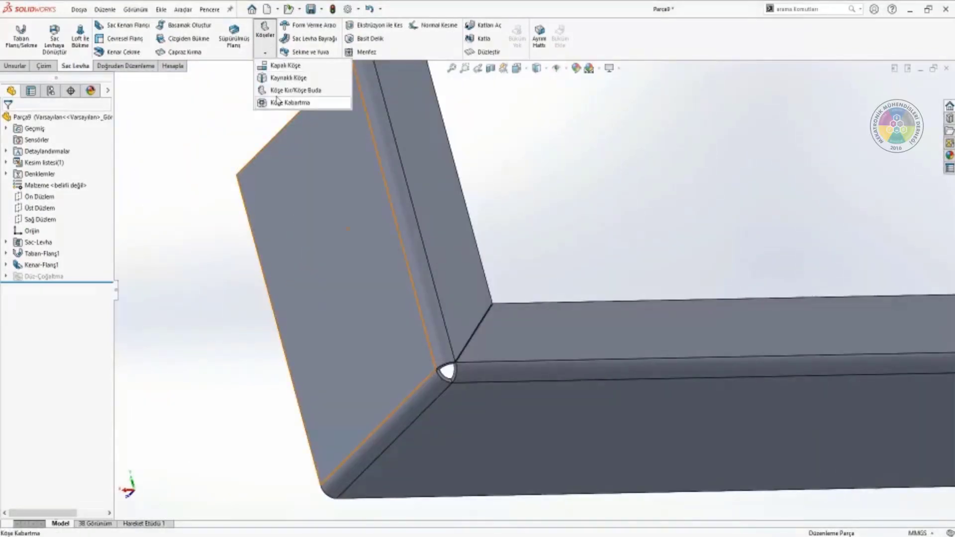
{"action": "left_click", "coordinate": [278, 99]}
{"action": "left_click", "coordinate": [49, 211]}
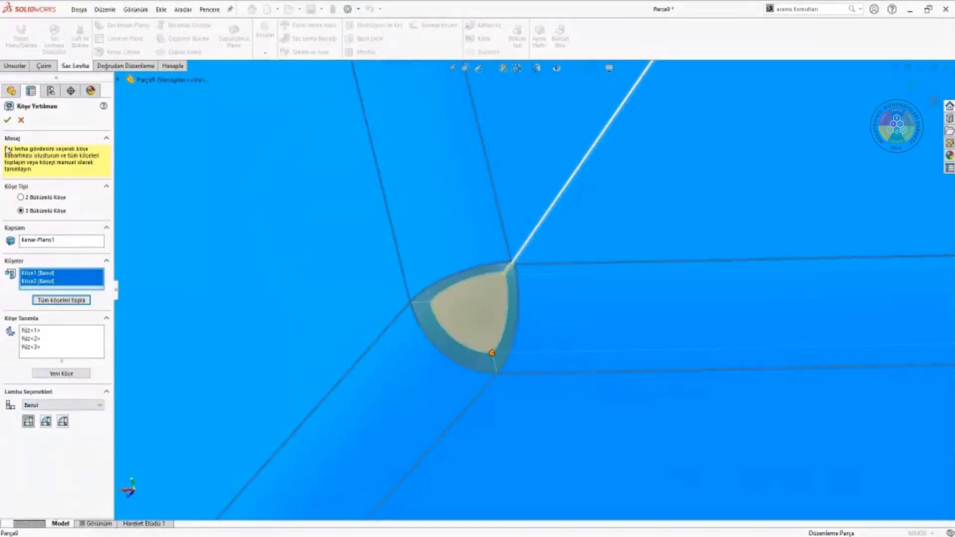
{"action": "left_click", "coordinate": [8, 121]}
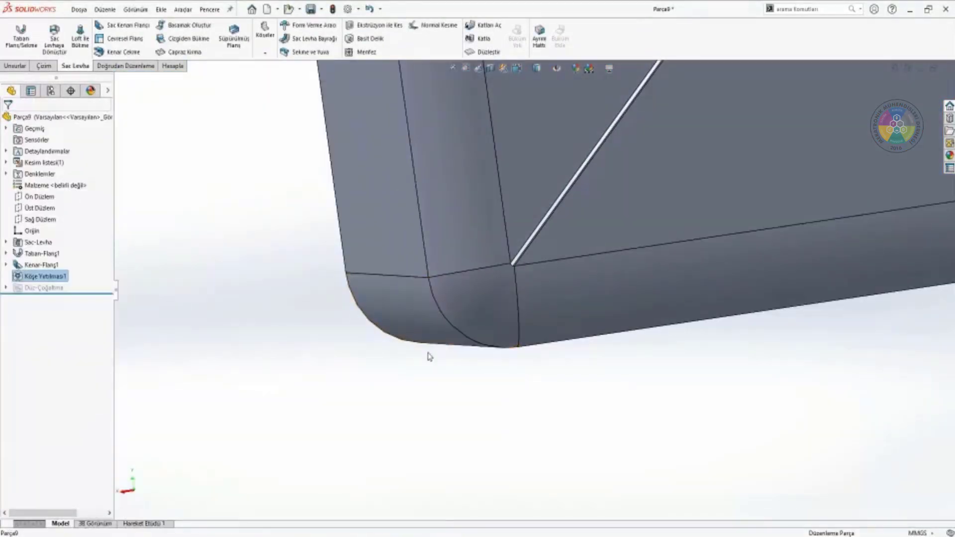
Delete the Köşe Yırtılması1 corner relief, confirming with Evet
{"action": "right_click", "coordinate": [63, 291]}
{"action": "right_click", "coordinate": [30, 276]}
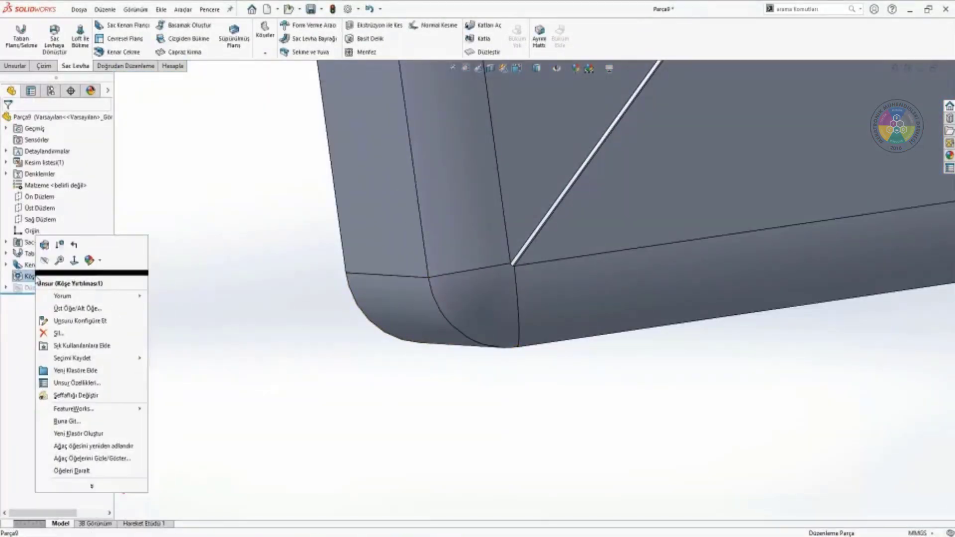
{"action": "left_click", "coordinate": [74, 337]}
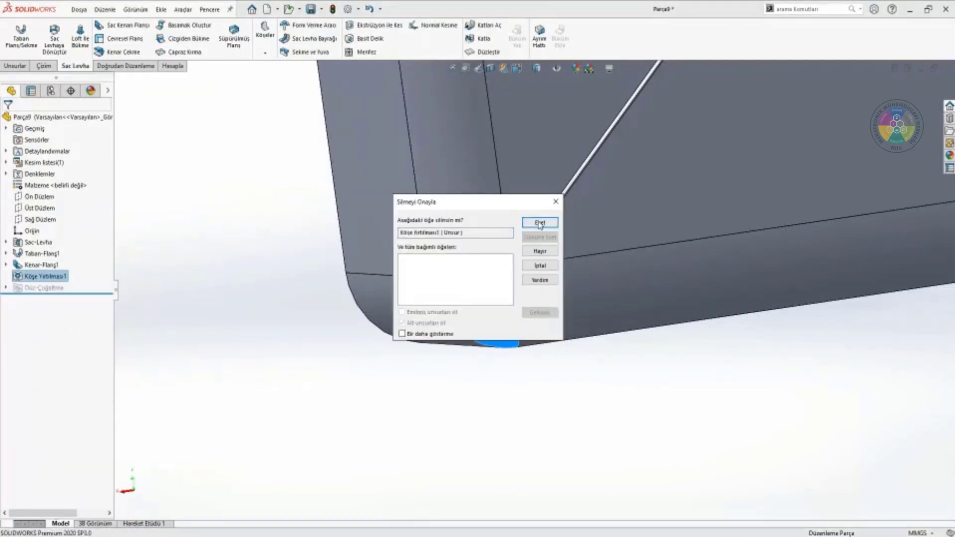
{"action": "left_click", "coordinate": [541, 223]}
Sketch a closed triangle in the top-left corner of the right flange face
{"action": "scroll", "coordinate": [517, 243], "scroll_direction": "up", "scroll_amount": 5}
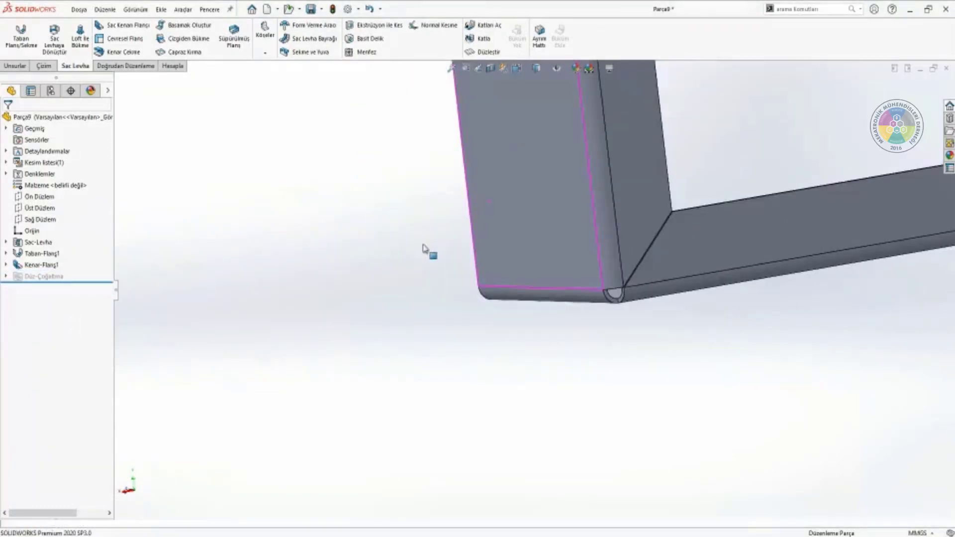
{"action": "mouse_move", "coordinate": [428, 251]}
{"action": "middle_mouse_down"}
{"action": "mouse_move", "coordinate": [516, 260]}
{"action": "mouse_move", "coordinate": [448, 262]}
{"action": "middle_mouse_up"}
{"action": "scroll", "coordinate": [445, 258], "scroll_direction": "down", "scroll_amount": 2}
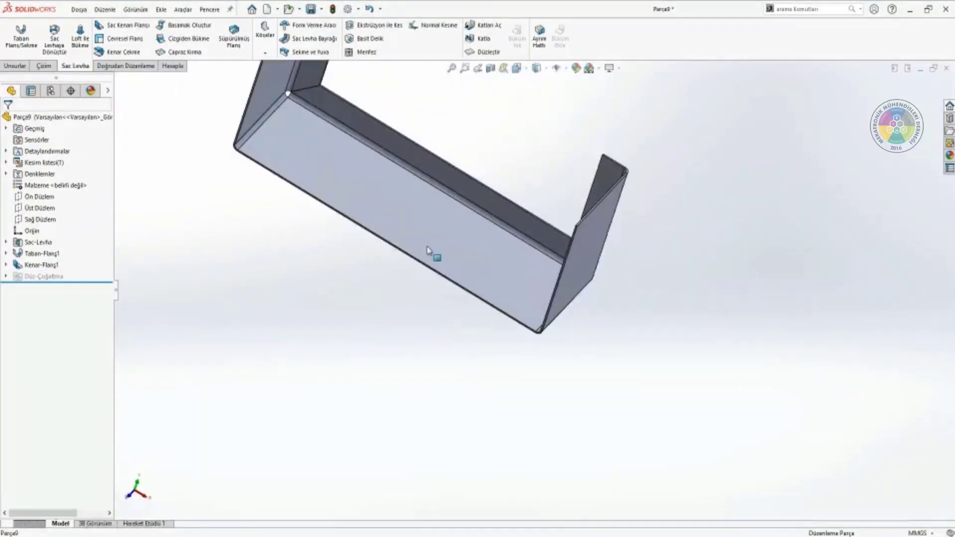
{"action": "left_click", "coordinate": [437, 248]}
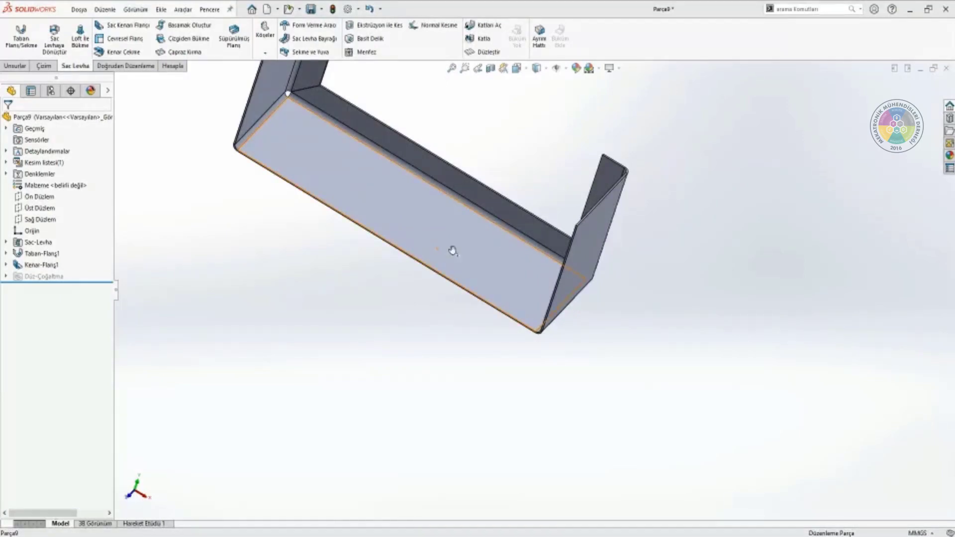
{"action": "scroll", "coordinate": [595, 264], "scroll_direction": "down", "scroll_amount": 2}
{"action": "right_click", "coordinate": [595, 263]}
{"action": "left_click", "coordinate": [601, 234]}
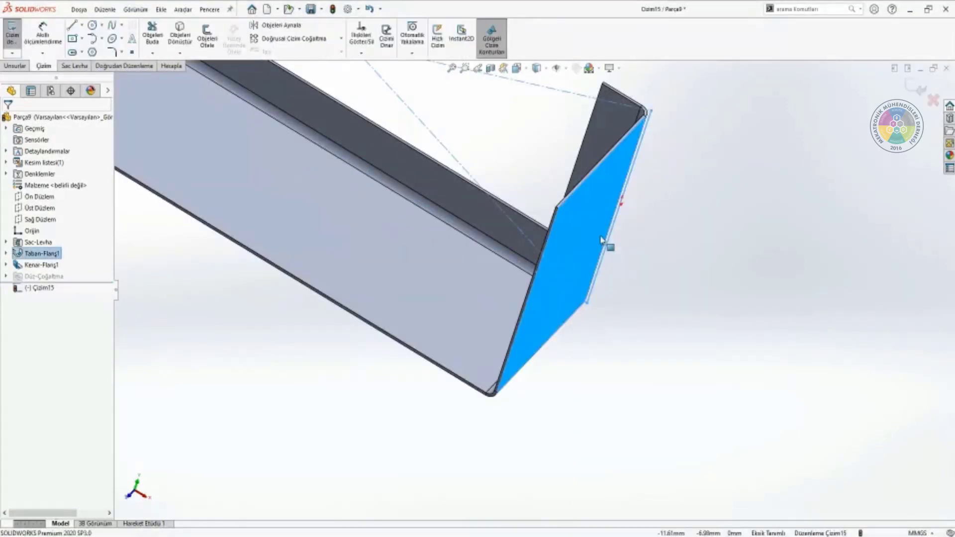
{"action": "left_click", "coordinate": [74, 26]}
{"action": "left_click", "coordinate": [395, 300]}
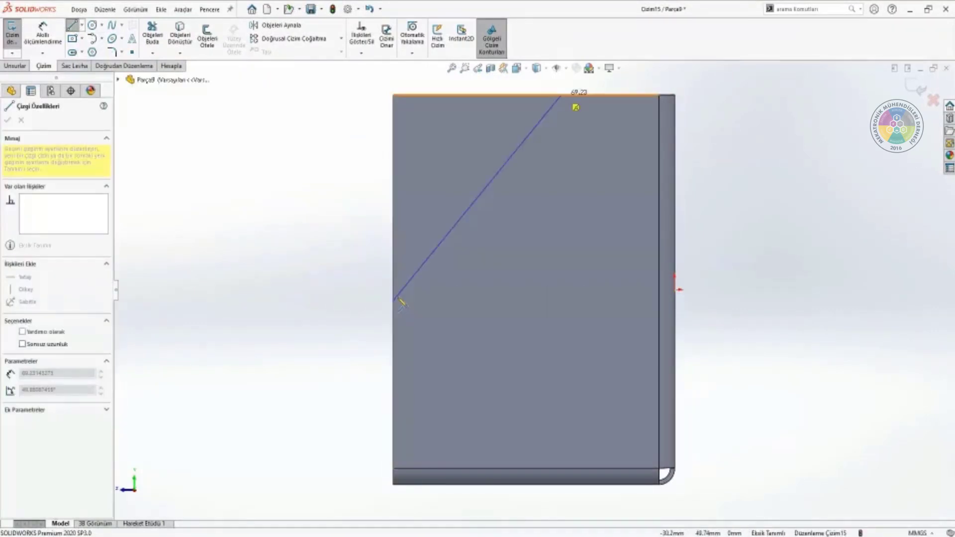
{"action": "left_click", "coordinate": [393, 95]}
{"action": "left_click", "coordinate": [393, 299]}
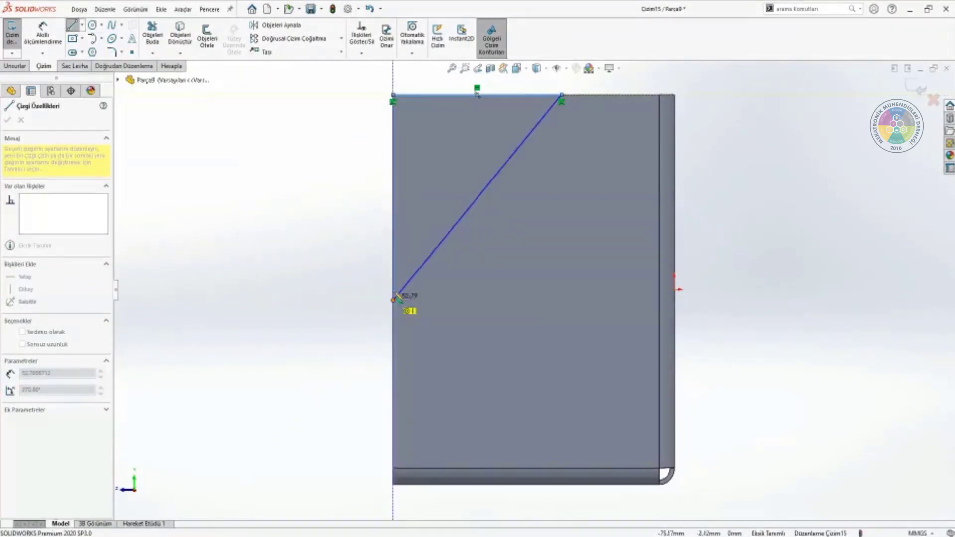
{"action": "key", "text": "Escape"}
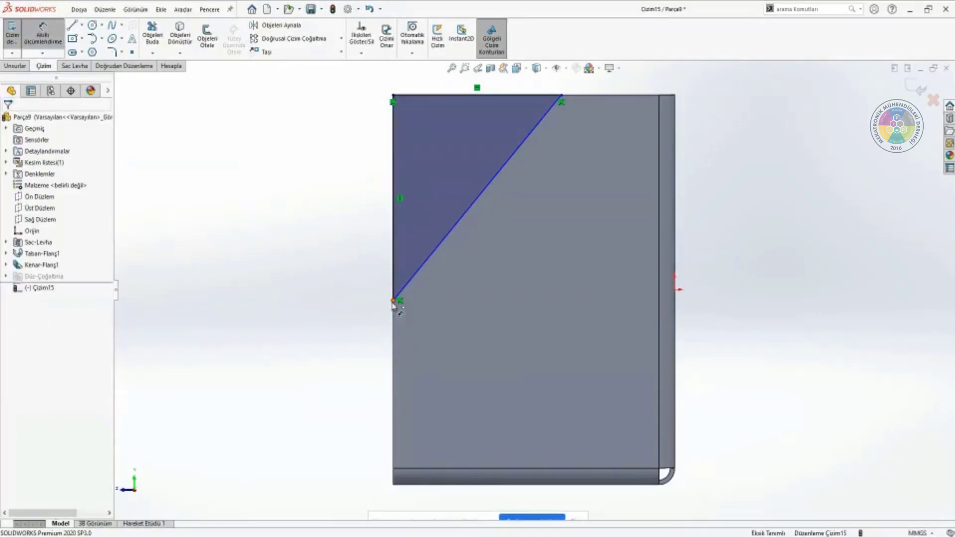
Dimension the triangle's lower corner 38 mm above the bottom edge and its diagonal at 45°
{"action": "left_click", "coordinate": [393, 300]}
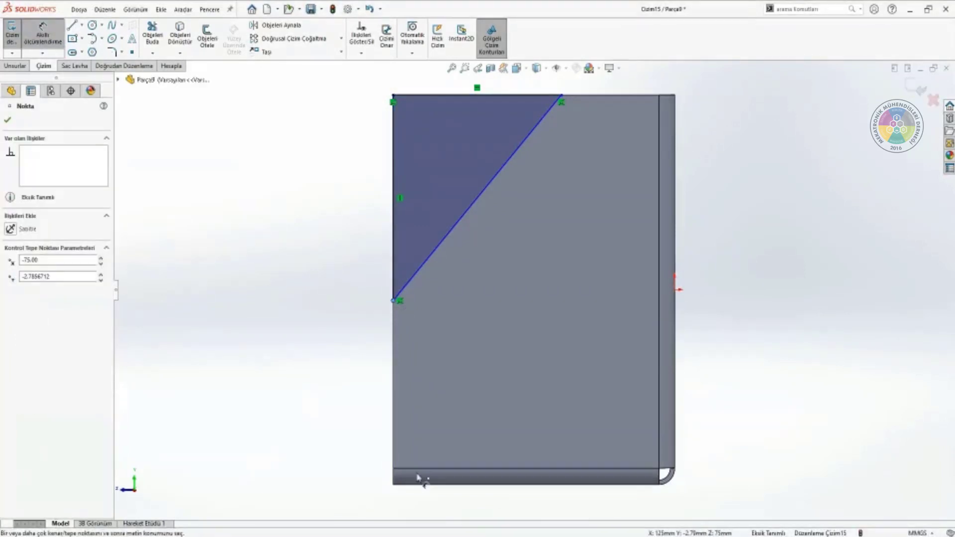
{"action": "left_click", "coordinate": [398, 483]}
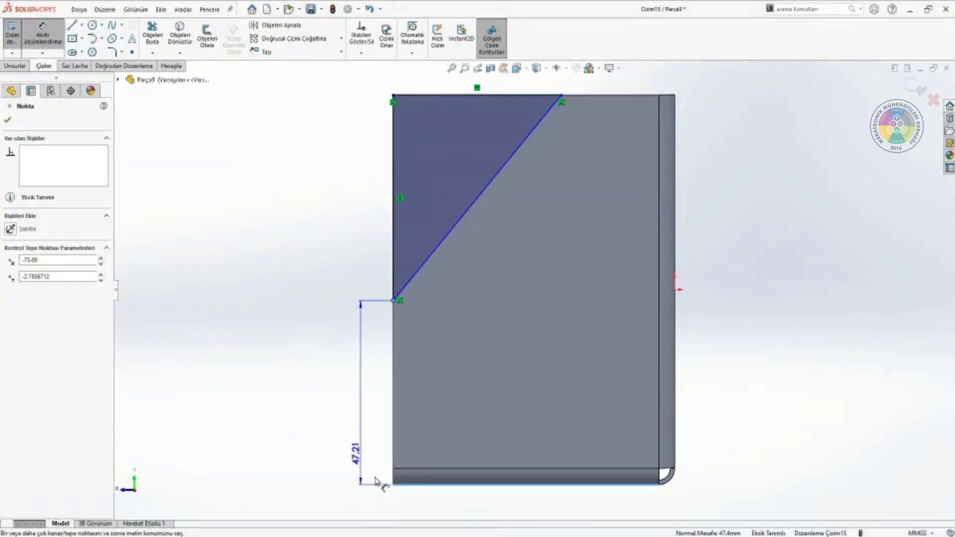
{"action": "left_click", "coordinate": [329, 428]}
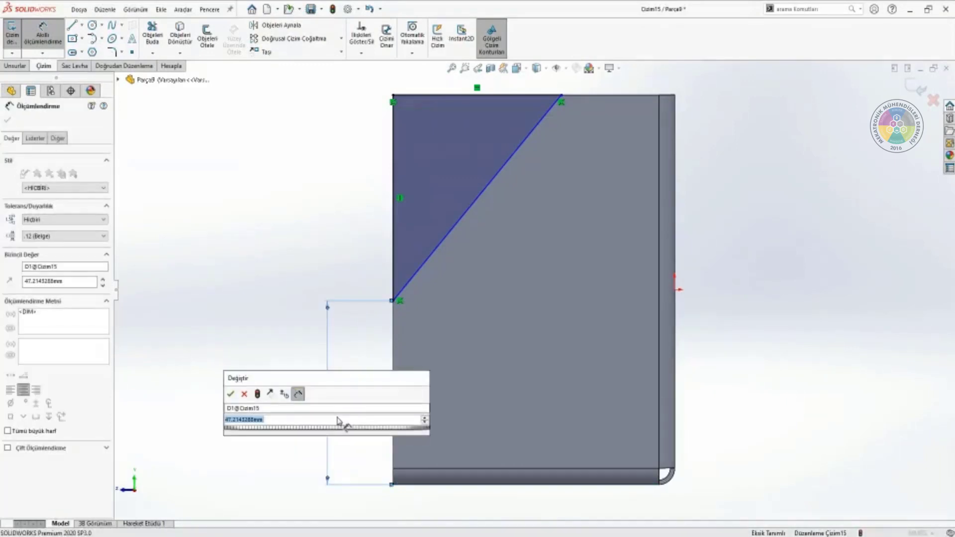
{"action": "type", "text": "38"}
{"action": "key", "text": "Return"}
{"action": "left_click", "coordinate": [516, 168]}
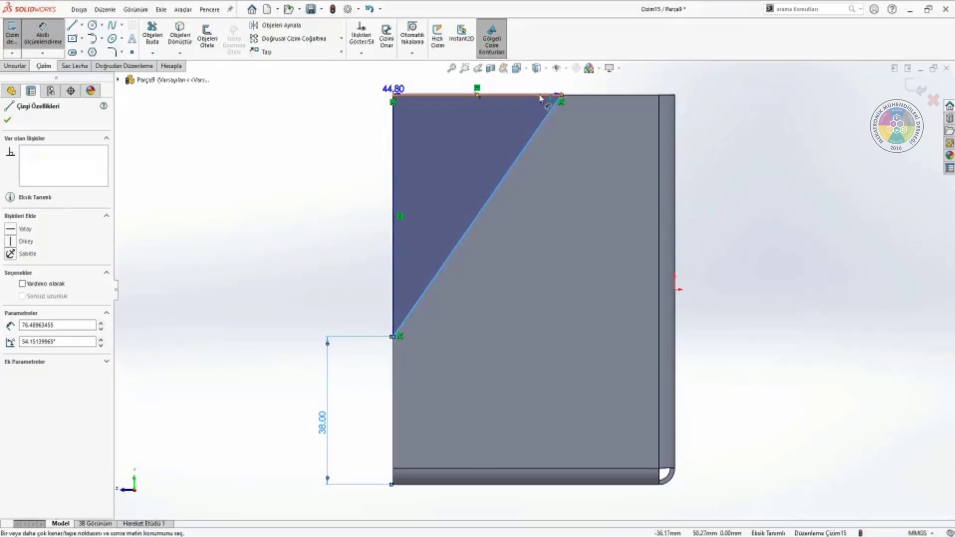
{"action": "left_click", "coordinate": [539, 96]}
{"action": "left_click", "coordinate": [538, 104]}
{"action": "type", "text": "4"}
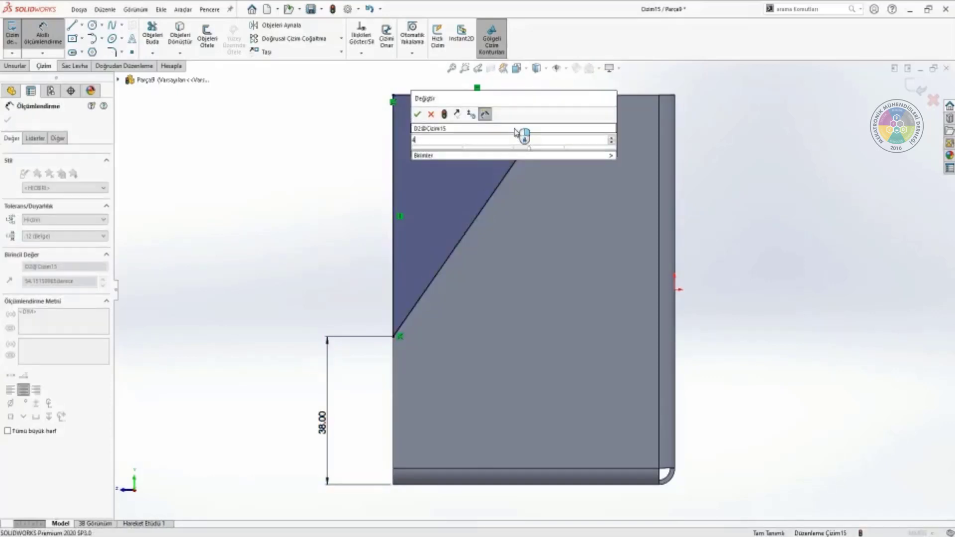
{"action": "type", "text": "5"}
{"action": "key", "text": "Return"}
{"action": "left_click", "coordinate": [75, 66]}
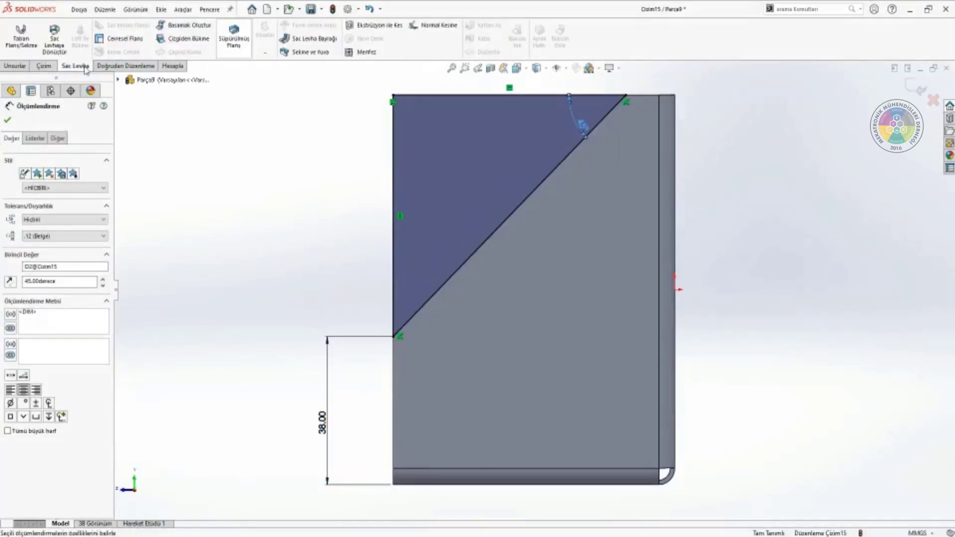
{"action": "left_click", "coordinate": [15, 66]}
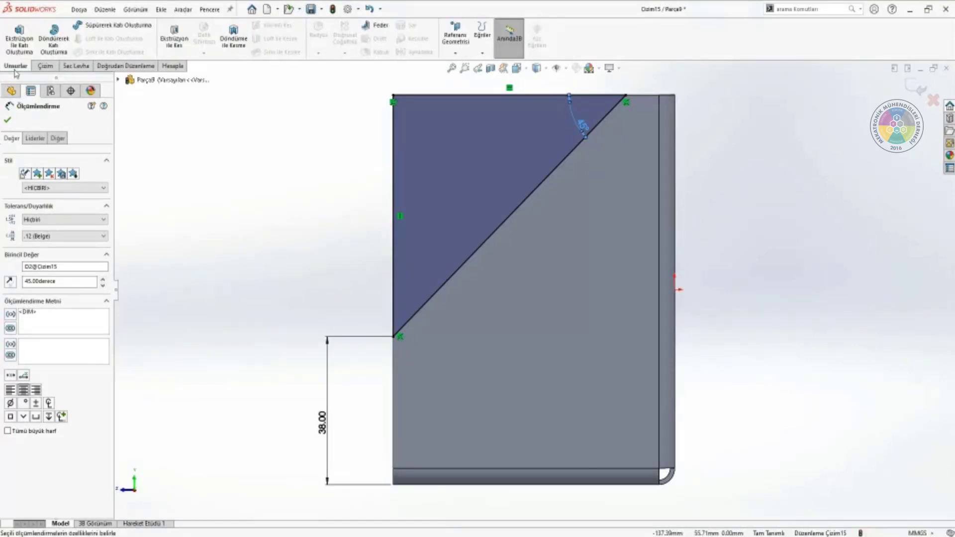
Extrude-cut the triangle sketch Through All, creating Kes-Ekstrüzyon1
{"action": "left_click", "coordinate": [172, 39]}
{"action": "scroll", "coordinate": [62, 182], "scroll_direction": "down", "scroll_amount": 1}
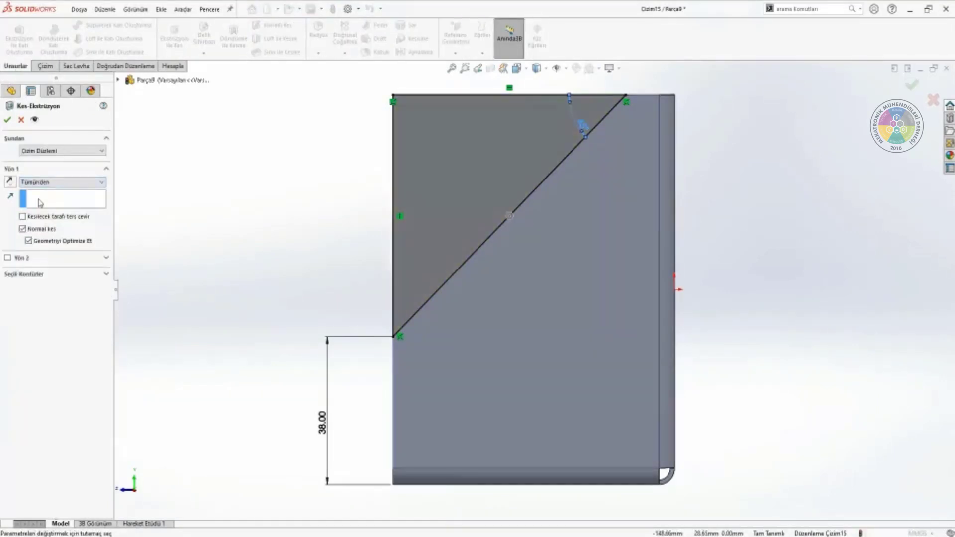
{"action": "left_click", "coordinate": [8, 121]}
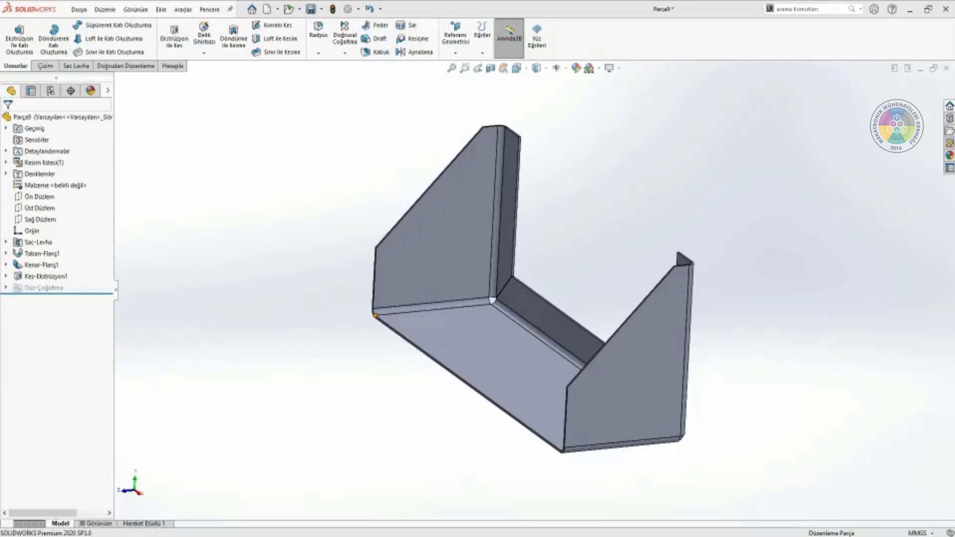
{"action": "key", "text": "z"}
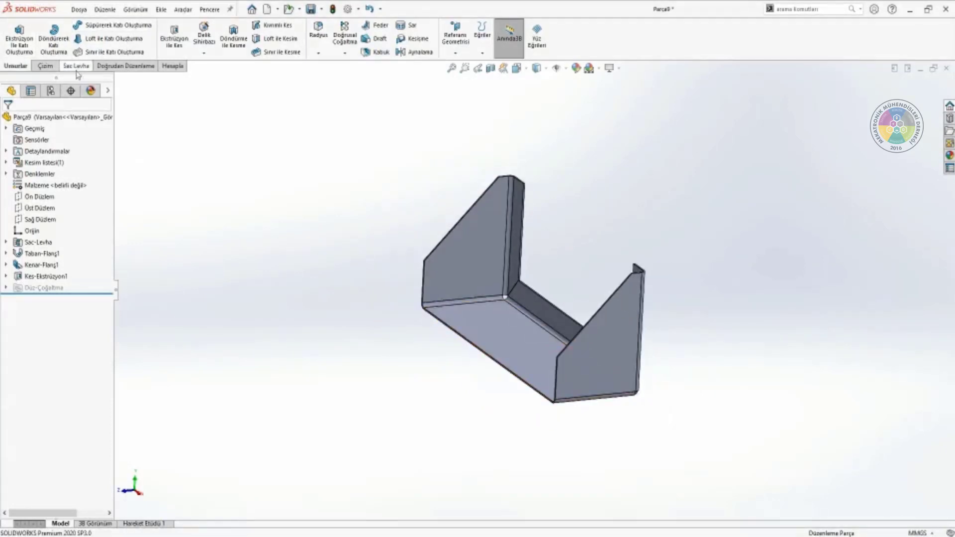
{"action": "left_click", "coordinate": [75, 65]}
Add a 22 mm edge flange on the right wall's cut edge with Trim side bends off
{"action": "left_click", "coordinate": [110, 30]}
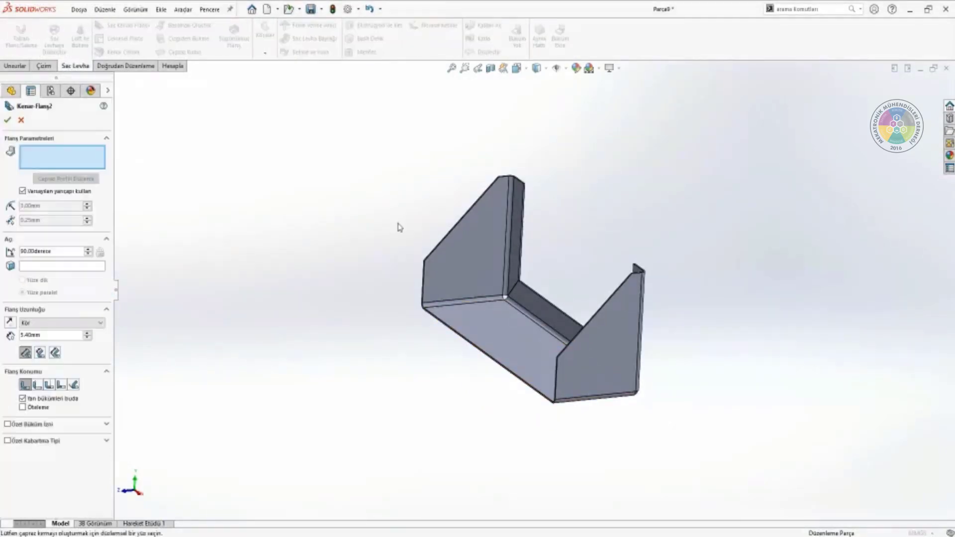
{"action": "left_click", "coordinate": [597, 353]}
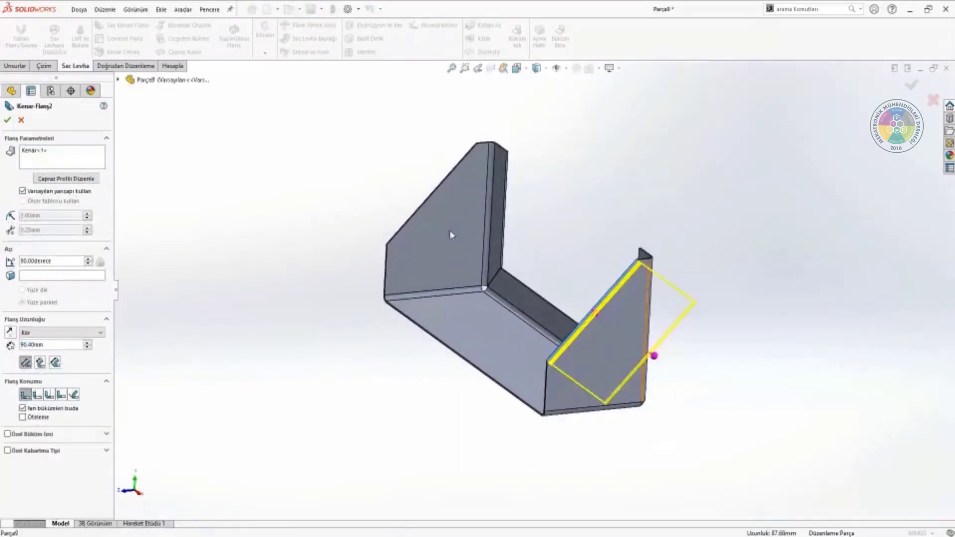
{"action": "middle_click_drag", "start_coordinate": [450, 230], "coordinate": [418, 199]}
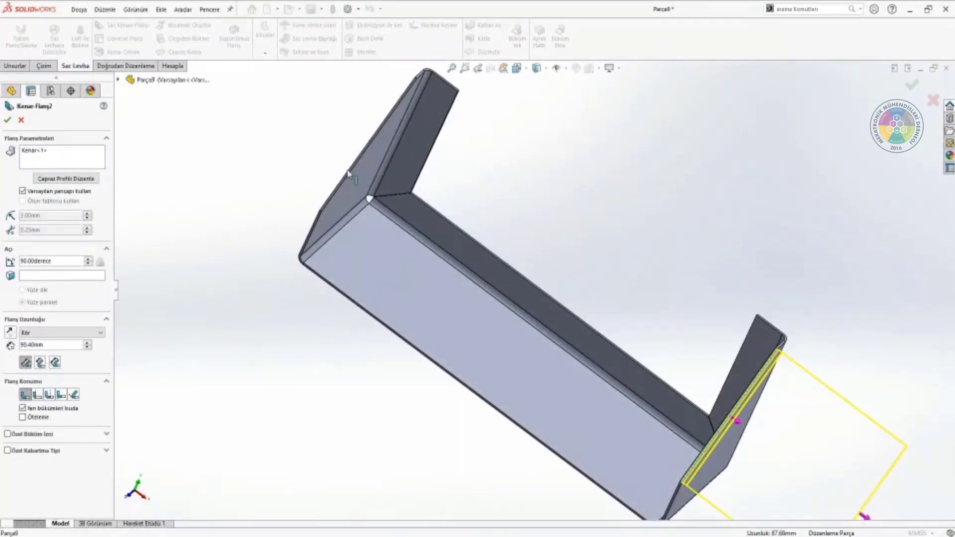
{"action": "scroll", "coordinate": [331, 179], "scroll_direction": "down", "scroll_amount": 2}
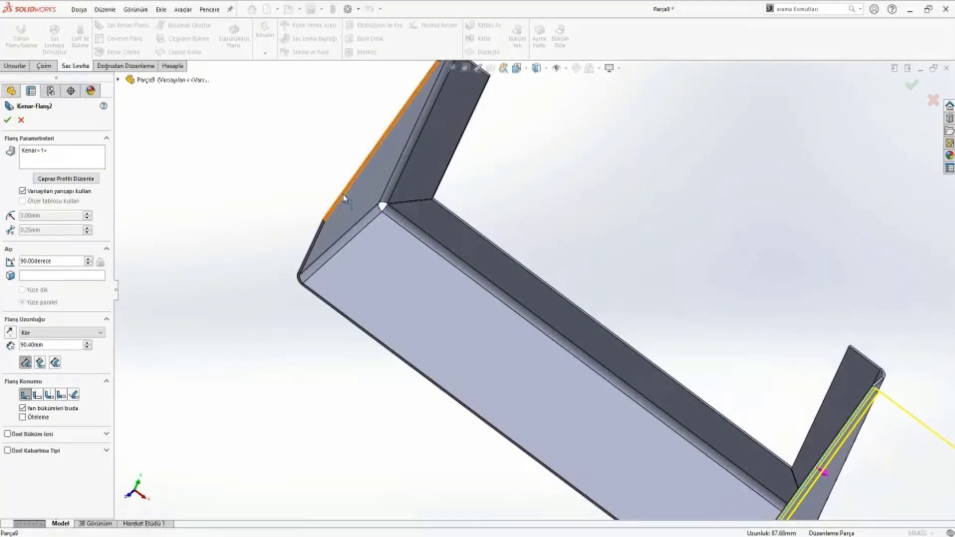
{"action": "scroll", "coordinate": [343, 199], "scroll_direction": "down", "scroll_amount": 3}
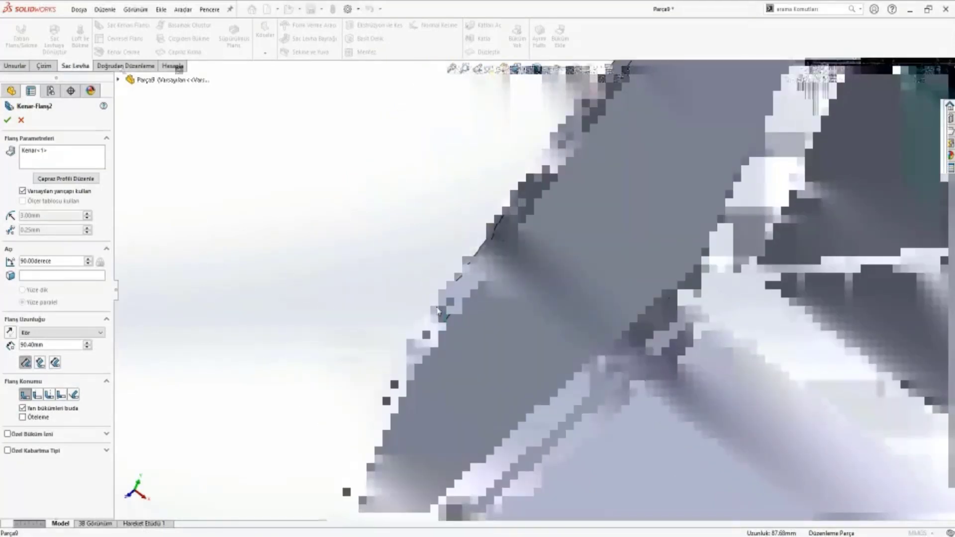
{"action": "scroll", "coordinate": [651, 311], "scroll_direction": "up", "scroll_amount": 5}
{"action": "scroll", "coordinate": [651, 311], "scroll_direction": "down", "scroll_amount": 2}
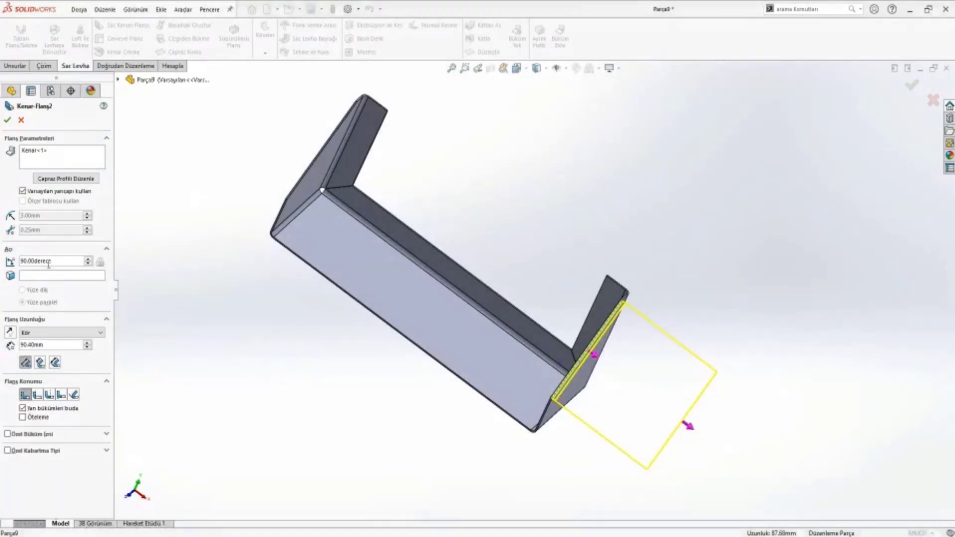
{"action": "double_click", "coordinate": [50, 344]}
{"action": "type", "text": "22"}
{"action": "key", "text": "Return"}
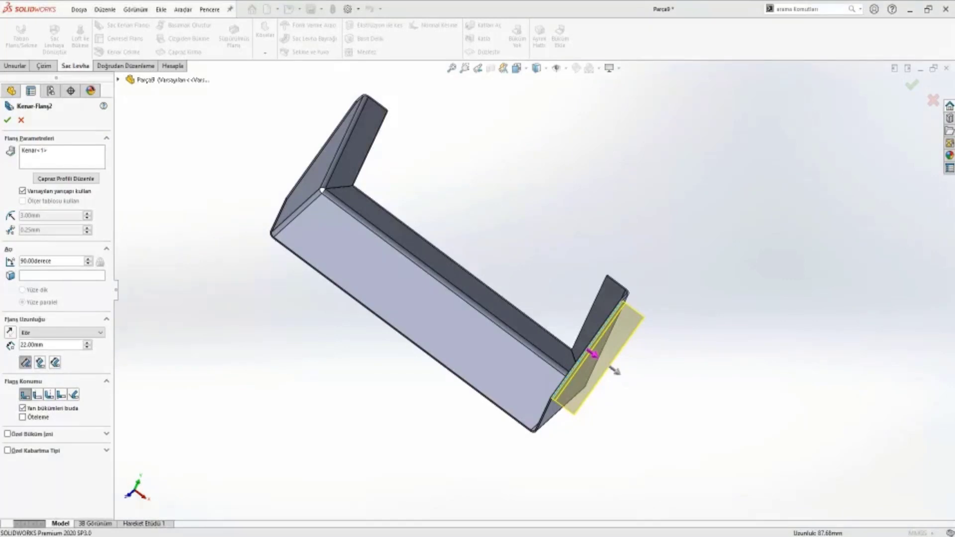
{"action": "left_click", "coordinate": [40, 412]}
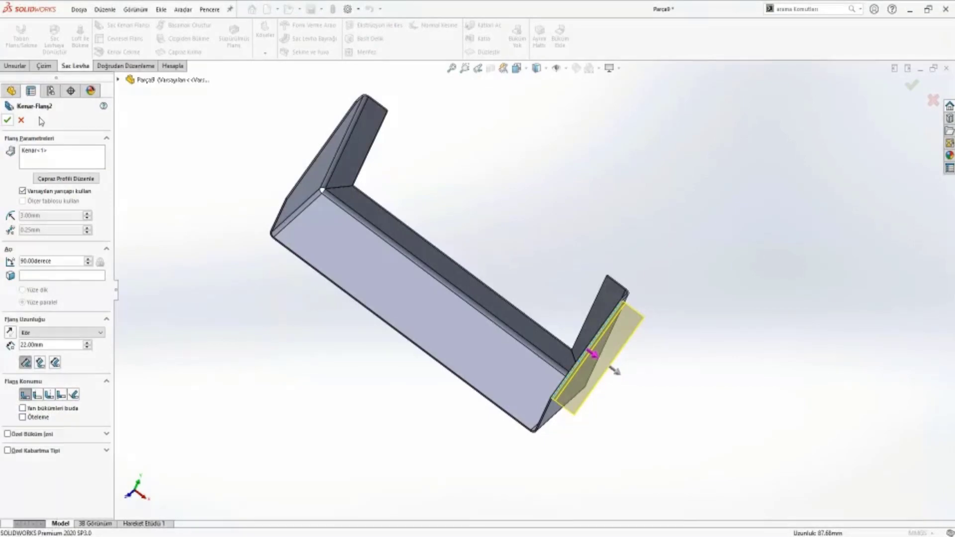
{"action": "left_click", "coordinate": [7, 120]}
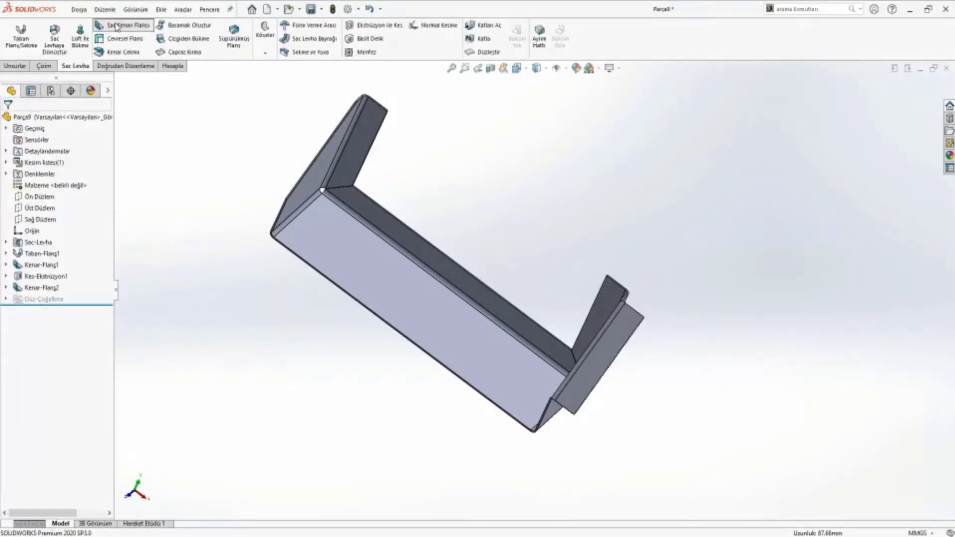
Add Kenar-Flanş3, a 22 mm edge flange on the left wall's cut edge
{"action": "left_click", "coordinate": [116, 26]}
{"action": "left_click", "coordinate": [298, 171]}
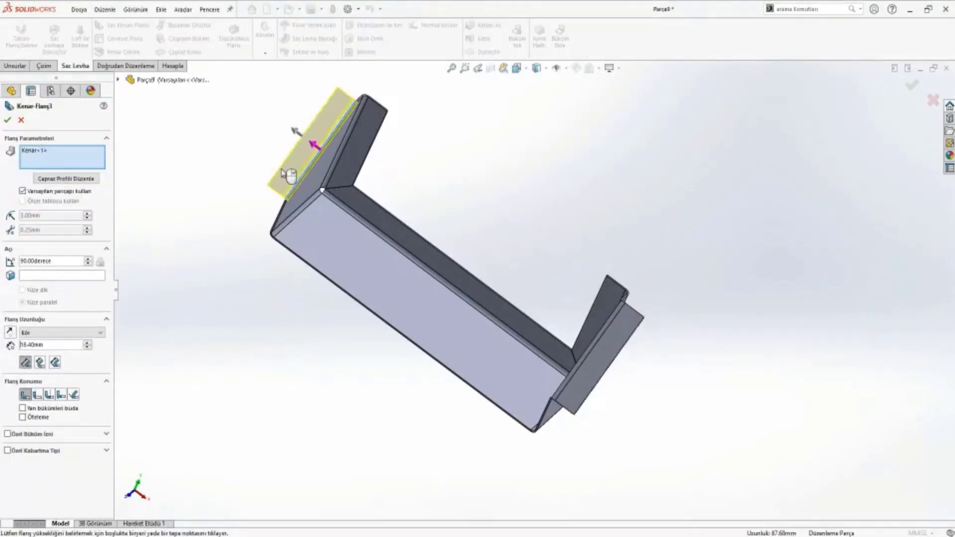
{"action": "double_click", "coordinate": [60, 344]}
{"action": "type", "text": "22"}
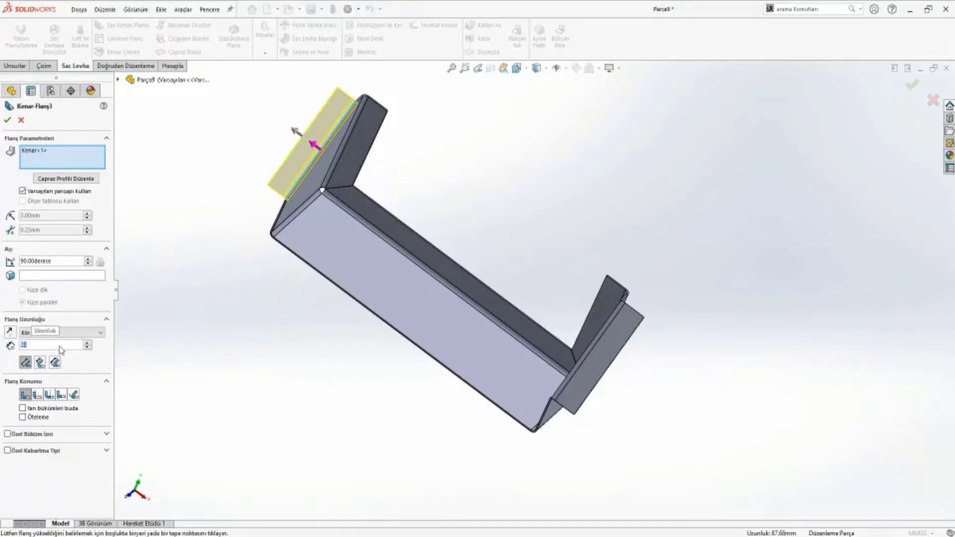
{"action": "key", "text": "Return"}
{"action": "key", "text": "Return"}
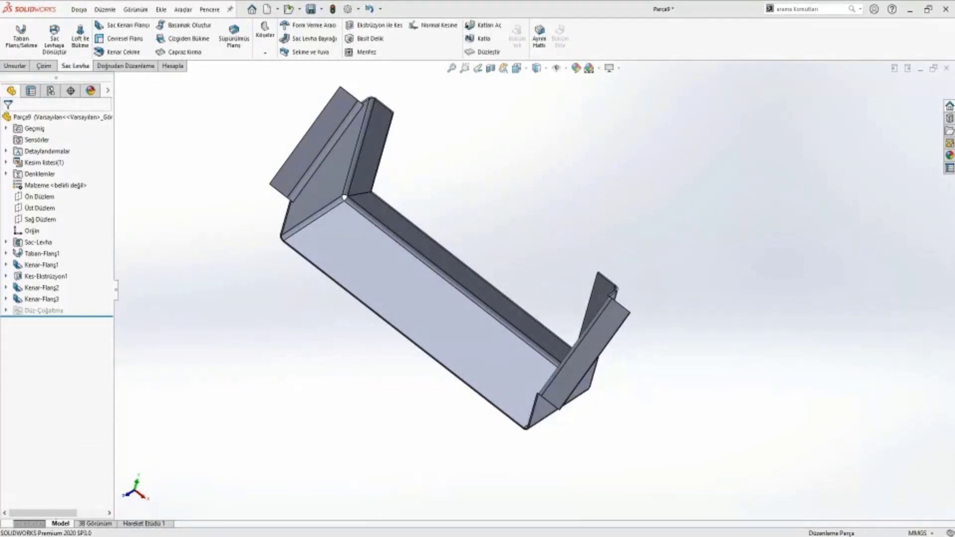
Orbit to the right flange corner and reopen Kenar-Flanş2 for editing
{"action": "scroll", "coordinate": [533, 375], "scroll_direction": "down", "scroll_amount": 3}
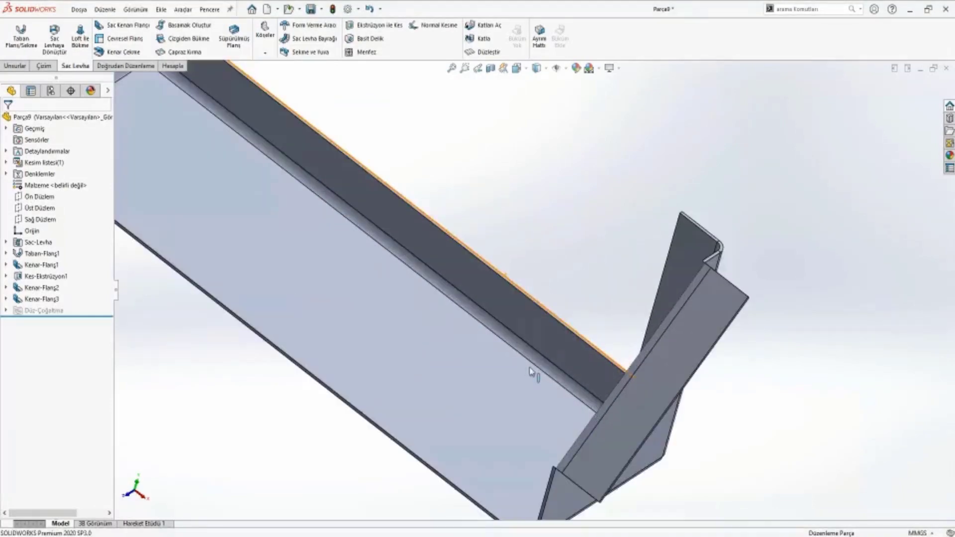
{"action": "scroll", "coordinate": [572, 465], "scroll_direction": "down", "scroll_amount": 3}
{"action": "scroll", "coordinate": [582, 466], "scroll_direction": "down", "scroll_amount": 2}
{"action": "mouse_move", "coordinate": [582, 466]}
{"action": "middle_mouse_down"}
{"action": "mouse_move", "coordinate": [580, 454]}
{"action": "mouse_move", "coordinate": [599, 480]}
{"action": "mouse_move", "coordinate": [640, 420]}
{"action": "mouse_move", "coordinate": [633, 397]}
{"action": "mouse_move", "coordinate": [655, 390]}
{"action": "mouse_move", "coordinate": [639, 377]}
{"action": "middle_mouse_up"}
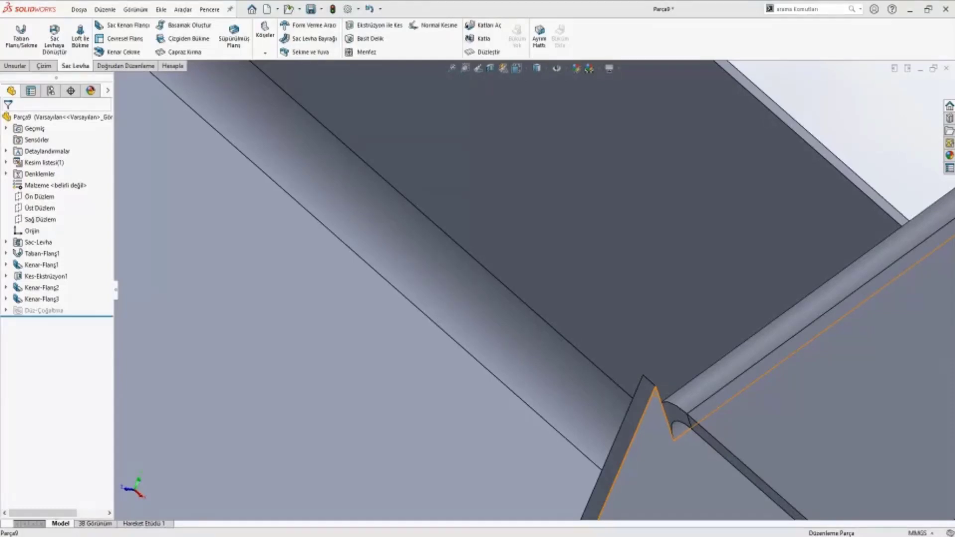
{"action": "right_click", "coordinate": [35, 288]}
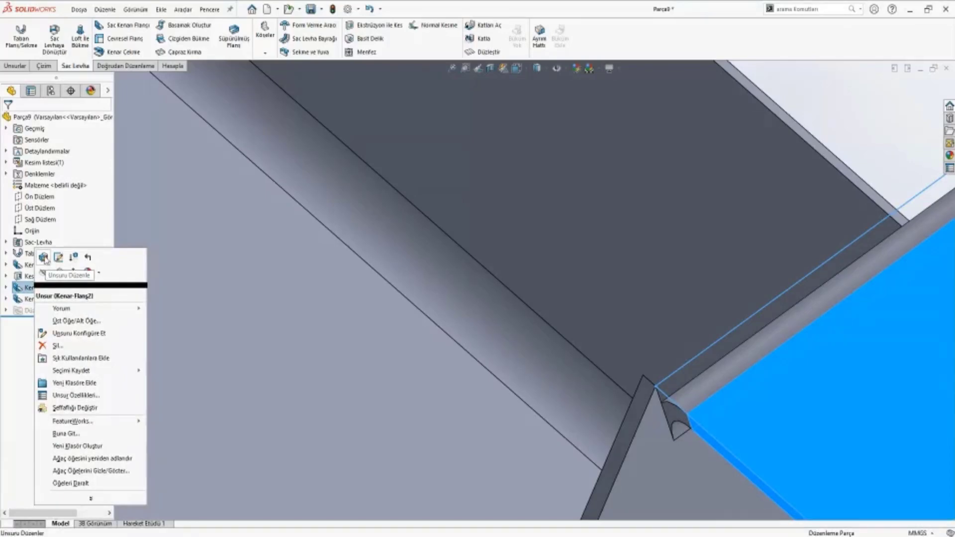
{"action": "left_click", "coordinate": [43, 257]}
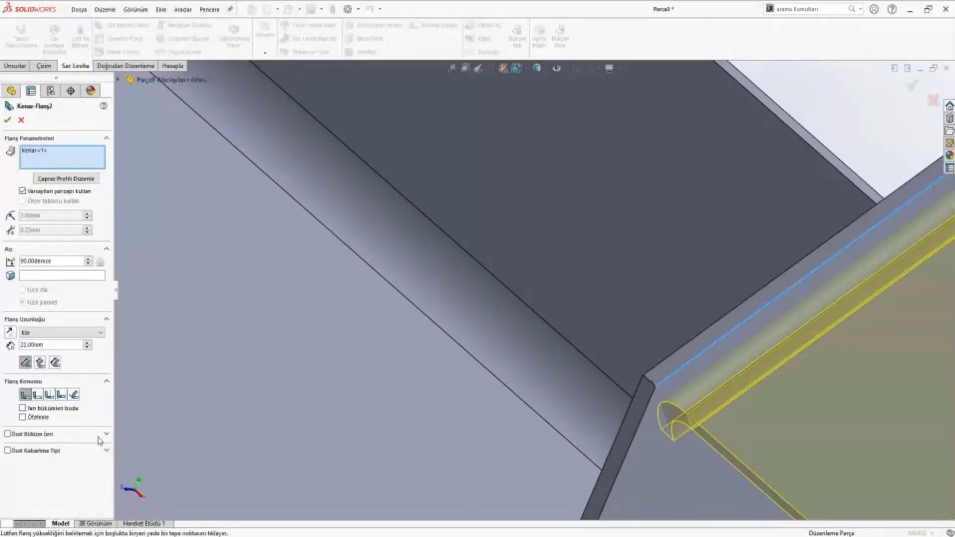
Enable a custom Tear relief with the Extend option and rebuild the flange
{"action": "left_click", "coordinate": [106, 434]}
{"action": "left_click", "coordinate": [103, 481]}
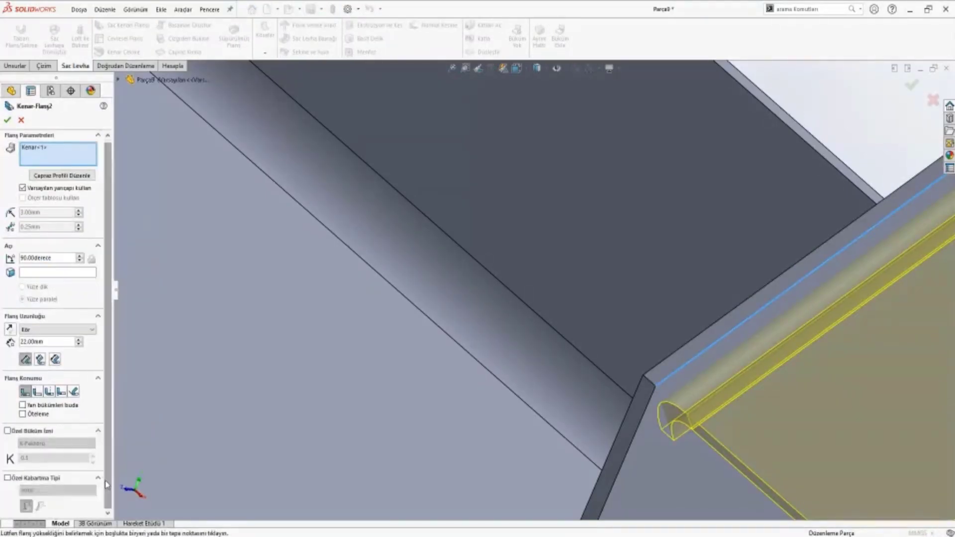
{"action": "left_click", "coordinate": [106, 450]}
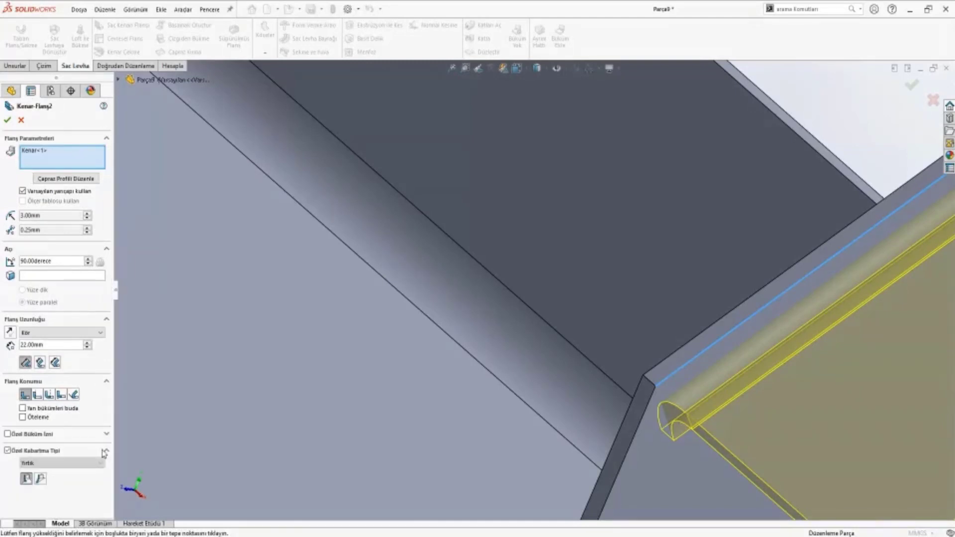
{"action": "left_click", "coordinate": [40, 480]}
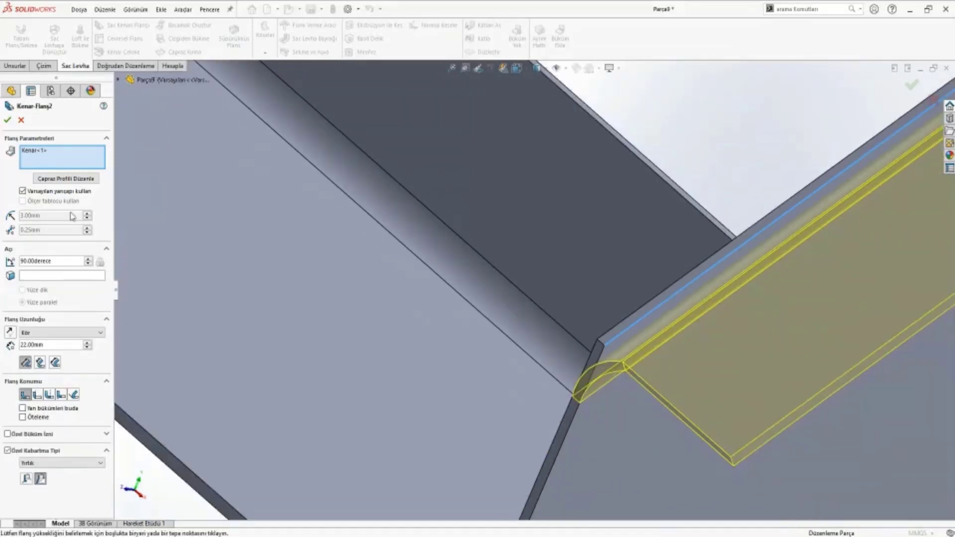
{"action": "left_click", "coordinate": [7, 121]}
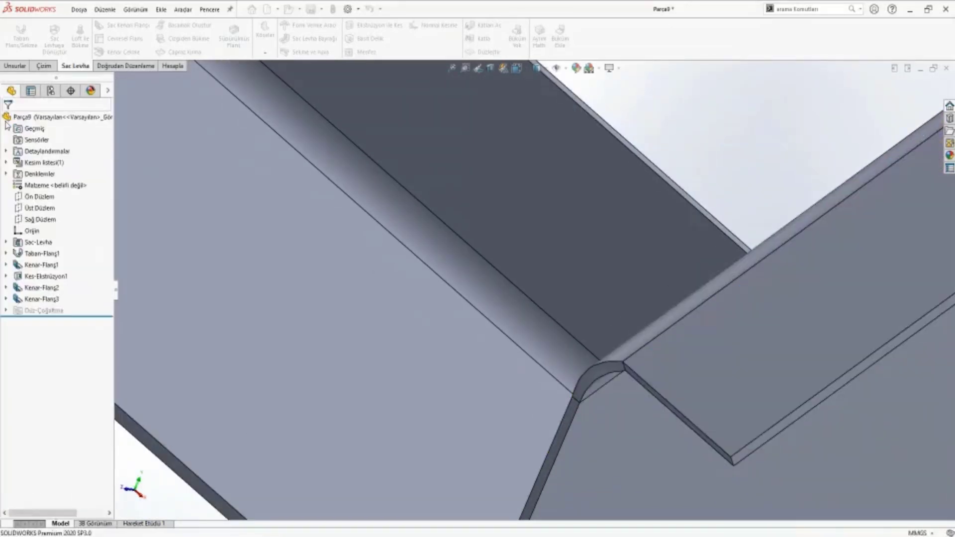
{"action": "scroll", "coordinate": [613, 383], "scroll_direction": "down", "scroll_amount": 3}
{"action": "mouse_move", "coordinate": [618, 369]}
{"action": "middle_mouse_down"}
{"action": "mouse_move", "coordinate": [668, 426]}
{"action": "mouse_move", "coordinate": [599, 362]}
{"action": "mouse_move", "coordinate": [359, 300]}
{"action": "middle_mouse_up"}
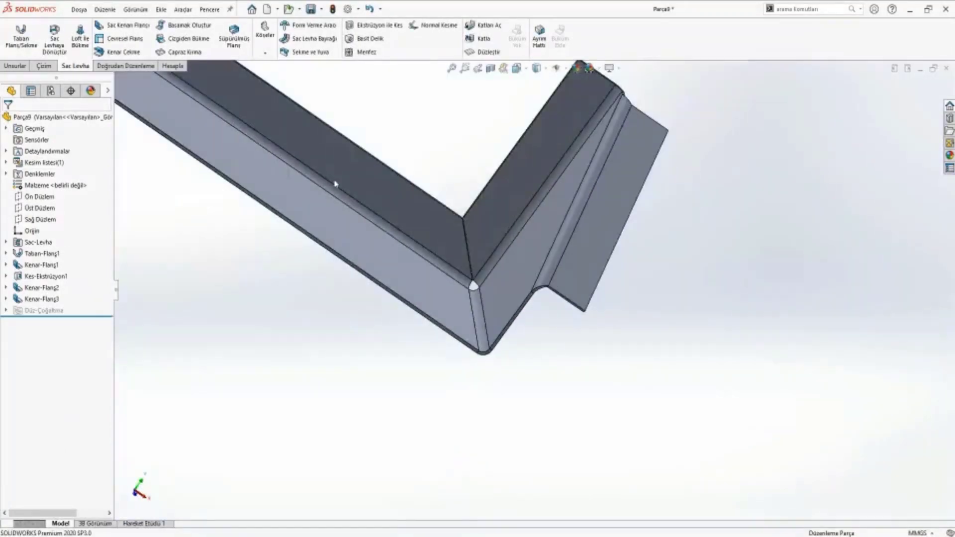
{"action": "scroll", "coordinate": [349, 164], "scroll_direction": "down", "scroll_amount": 3}
{"action": "scroll", "coordinate": [357, 151], "scroll_direction": "down", "scroll_amount": 3}
{"action": "mouse_move", "coordinate": [461, 223]}
{"action": "middle_mouse_down"}
{"action": "mouse_move", "coordinate": [458, 238]}
{"action": "mouse_move", "coordinate": [426, 241]}
{"action": "mouse_move", "coordinate": [250, 320]}
{"action": "middle_mouse_up"}
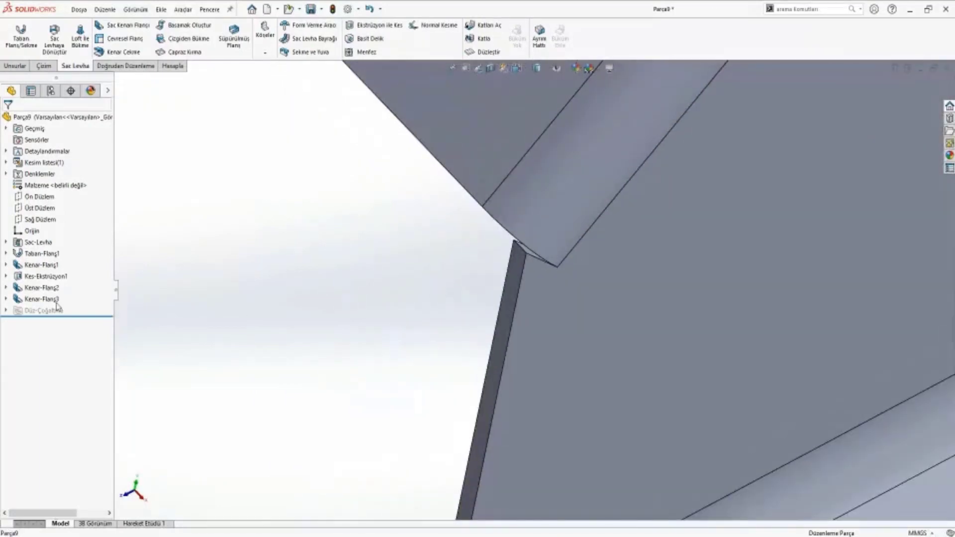
Edit Kenar-Flanş3 to use a custom Extend tear relief, then orbit to inspect it
{"action": "right_click", "coordinate": [42, 299]}
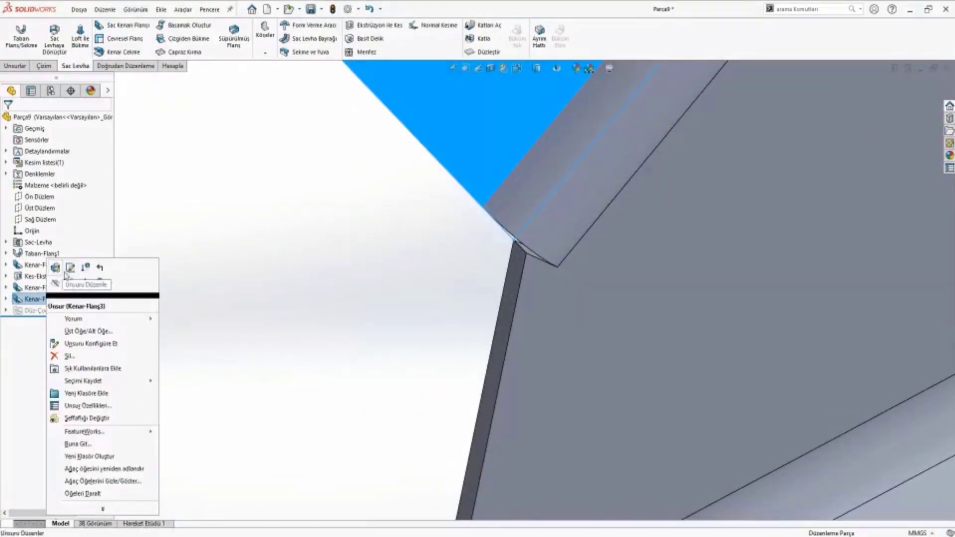
{"action": "left_click", "coordinate": [55, 267]}
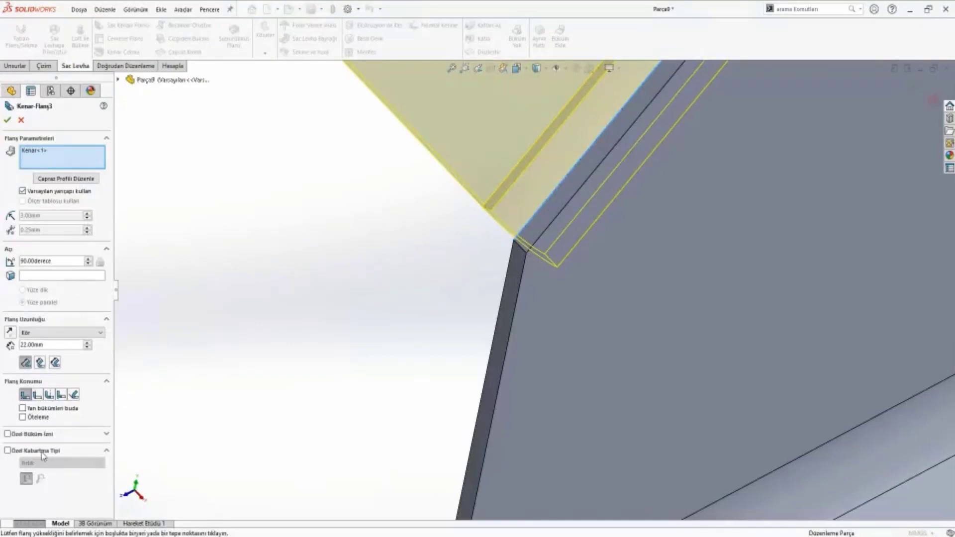
{"action": "left_click", "coordinate": [108, 451]}
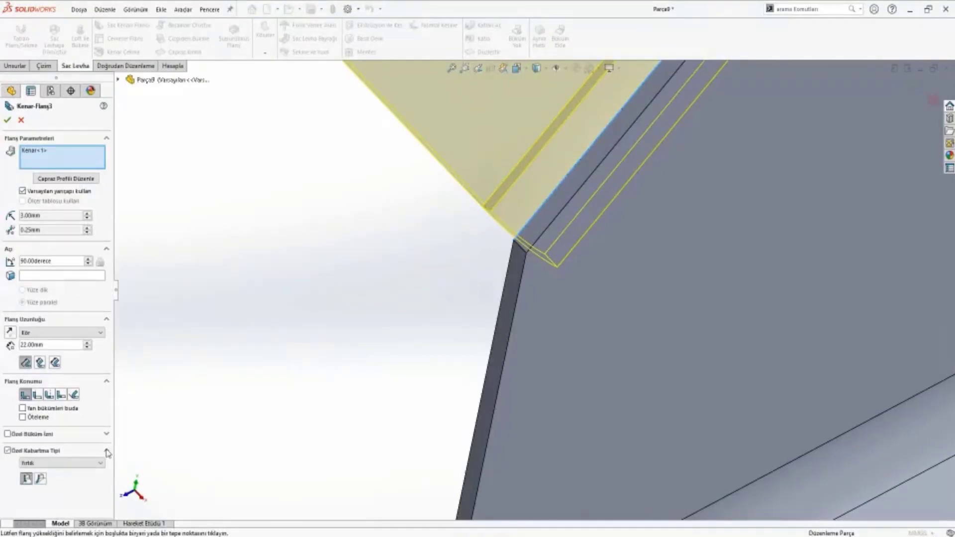
{"action": "mouse_move", "coordinate": [478, 235]}
{"action": "middle_mouse_down"}
{"action": "mouse_move", "coordinate": [495, 213]}
{"action": "mouse_move", "coordinate": [510, 124]}
{"action": "mouse_move", "coordinate": [458, 211]}
{"action": "mouse_move", "coordinate": [433, 160]}
{"action": "middle_mouse_up"}
{"action": "left_click", "coordinate": [41, 479]}
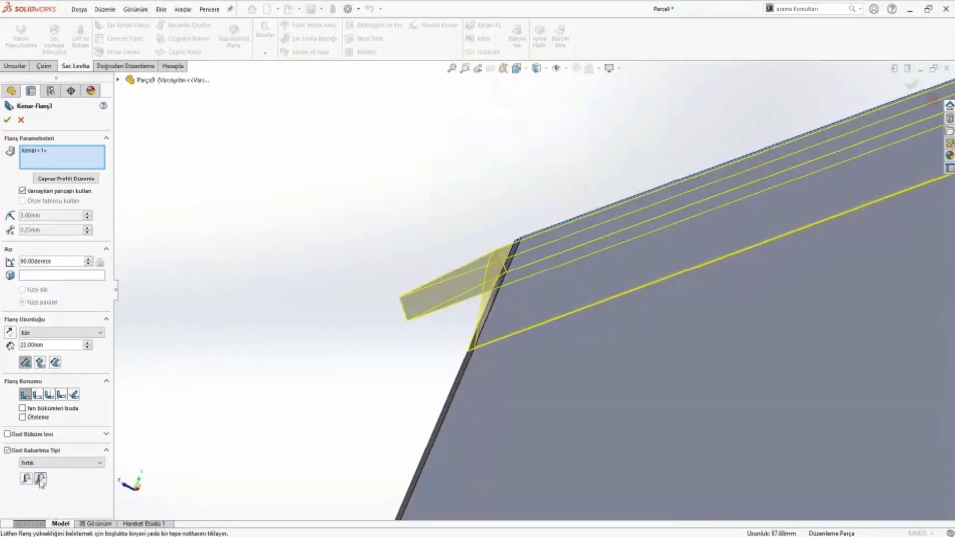
{"action": "left_click", "coordinate": [7, 120]}
{"action": "scroll", "coordinate": [420, 388], "scroll_direction": "down", "scroll_amount": 5}
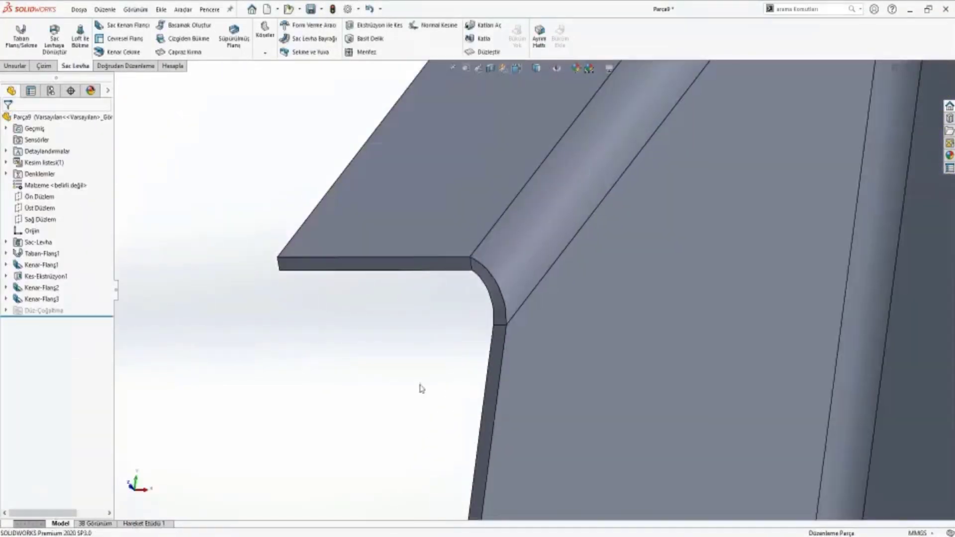
{"action": "scroll", "coordinate": [640, 384], "scroll_direction": "down", "scroll_amount": 3}
{"action": "mouse_move", "coordinate": [700, 378]}
{"action": "middle_mouse_down"}
{"action": "mouse_move", "coordinate": [763, 345]}
{"action": "mouse_move", "coordinate": [685, 384]}
{"action": "mouse_move", "coordinate": [582, 354]}
{"action": "mouse_move", "coordinate": [580, 395]}
{"action": "middle_mouse_up"}
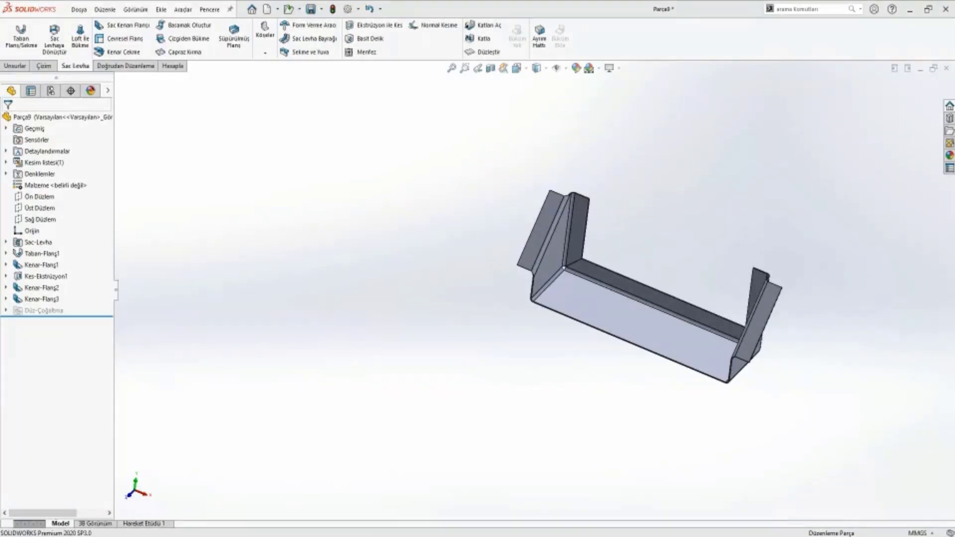
Start a sketch on the bottom face and draw a vertical centerline down from the origin
{"action": "right_click", "coordinate": [611, 318]}
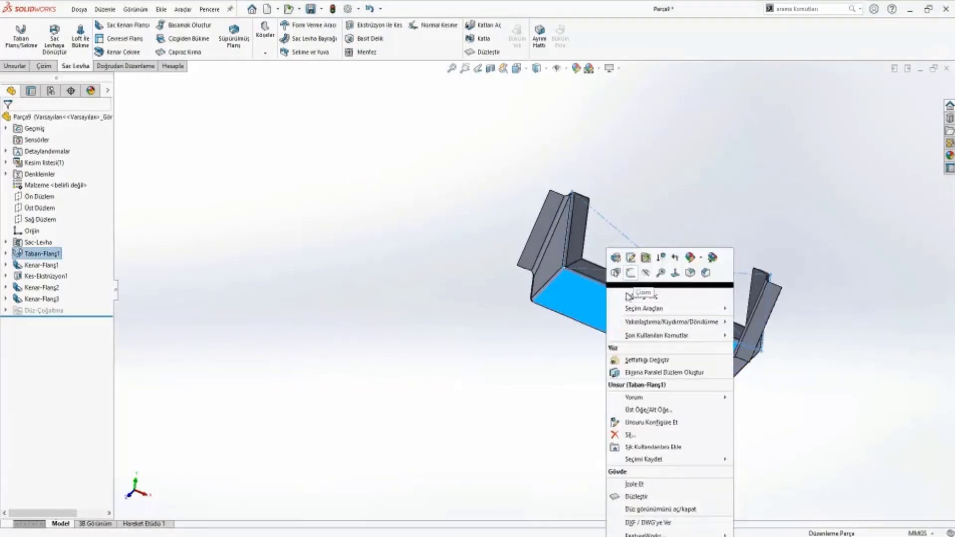
{"action": "left_click", "coordinate": [630, 273]}
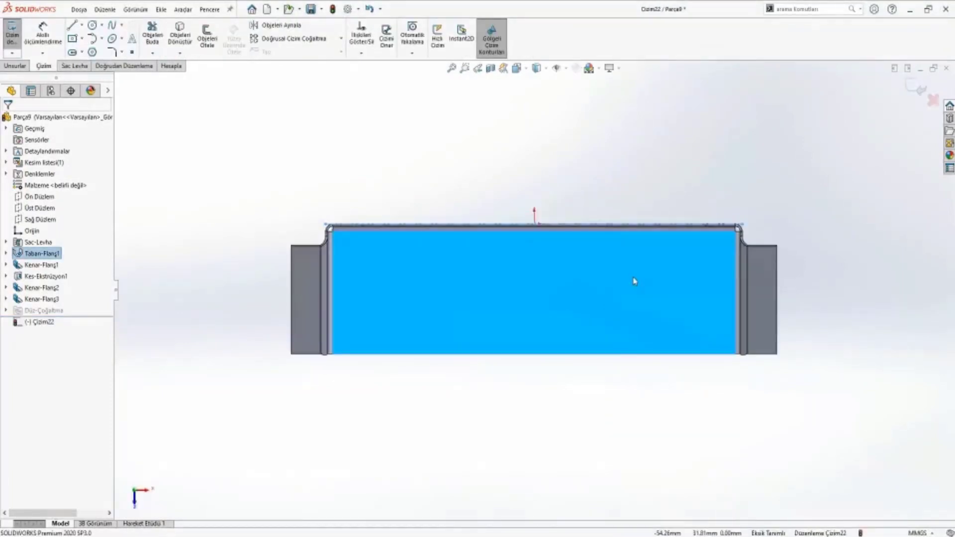
{"action": "left_click", "coordinate": [82, 25]}
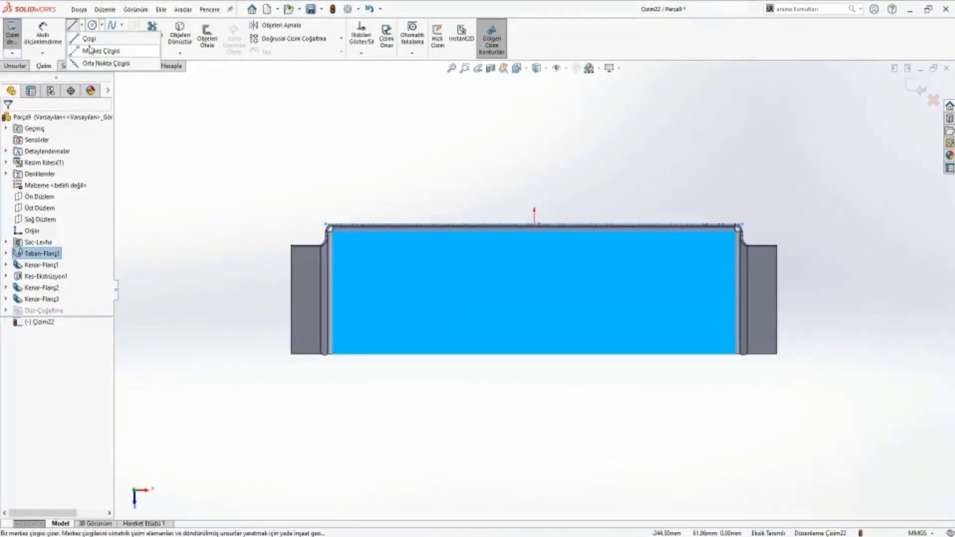
{"action": "left_click", "coordinate": [90, 50]}
{"action": "left_click", "coordinate": [535, 225]}
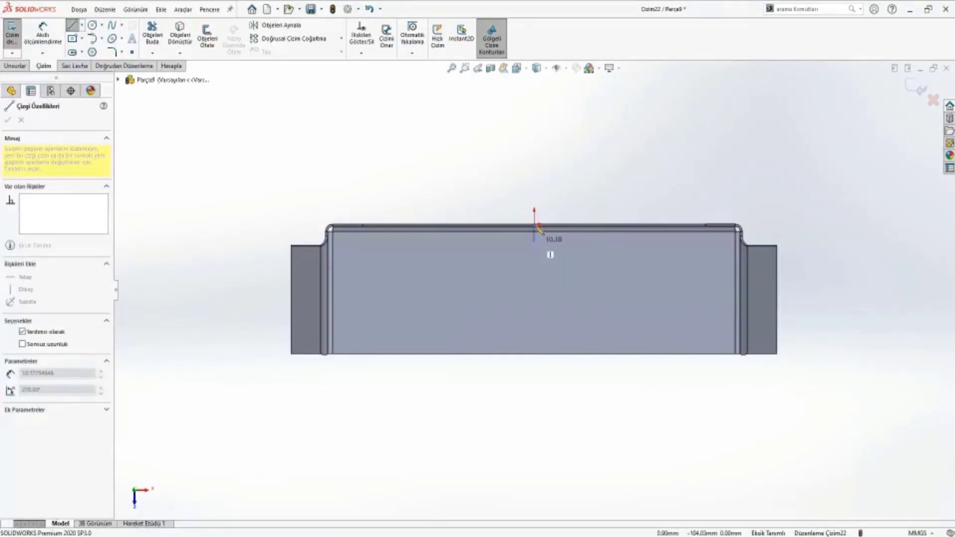
{"action": "left_click", "coordinate": [534, 404]}
{"action": "key", "text": "Escape"}
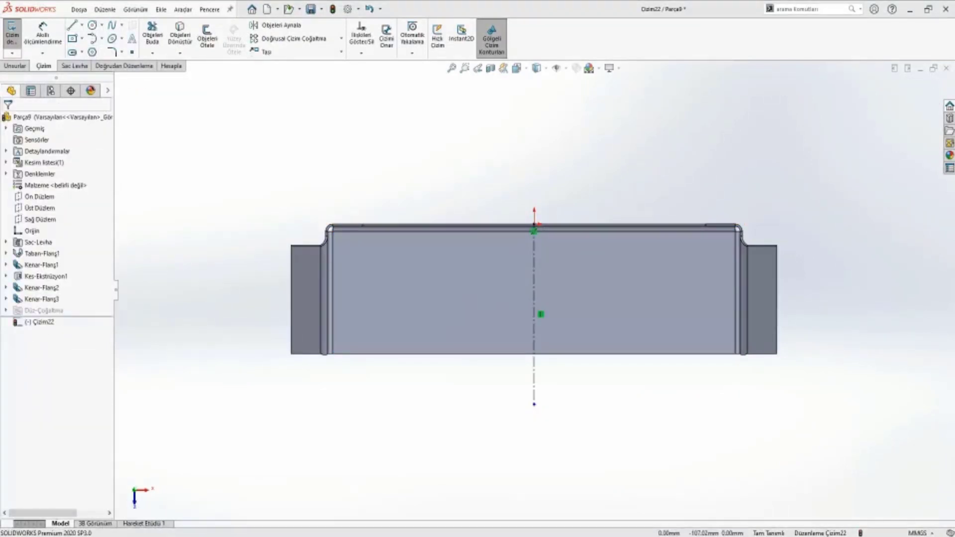
Draw an open three-sided profile hanging below the face's bottom edge
{"action": "key", "text": "l"}
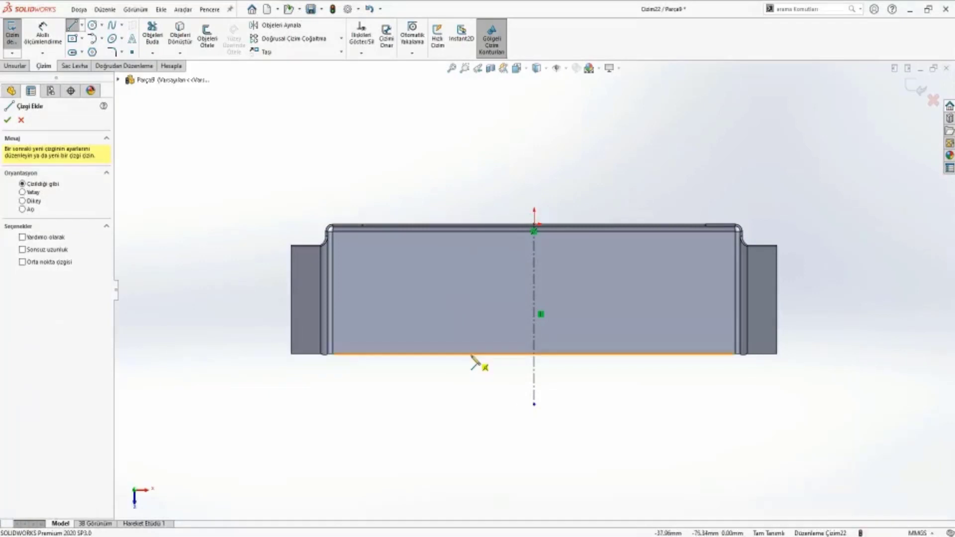
{"action": "left_click", "coordinate": [470, 354]}
{"action": "left_click", "coordinate": [470, 445]}
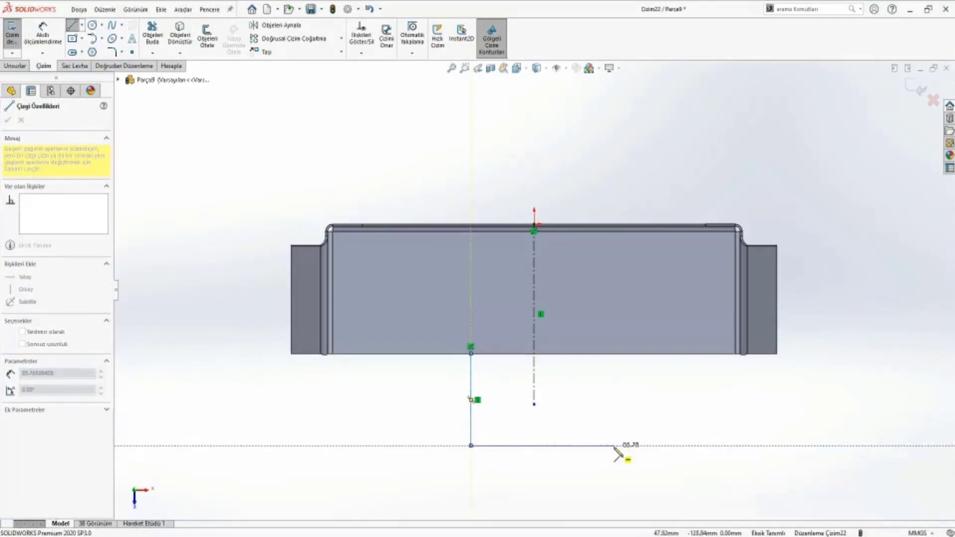
{"action": "left_click", "coordinate": [614, 446]}
{"action": "left_click", "coordinate": [614, 354]}
{"action": "key", "text": "Escape"}
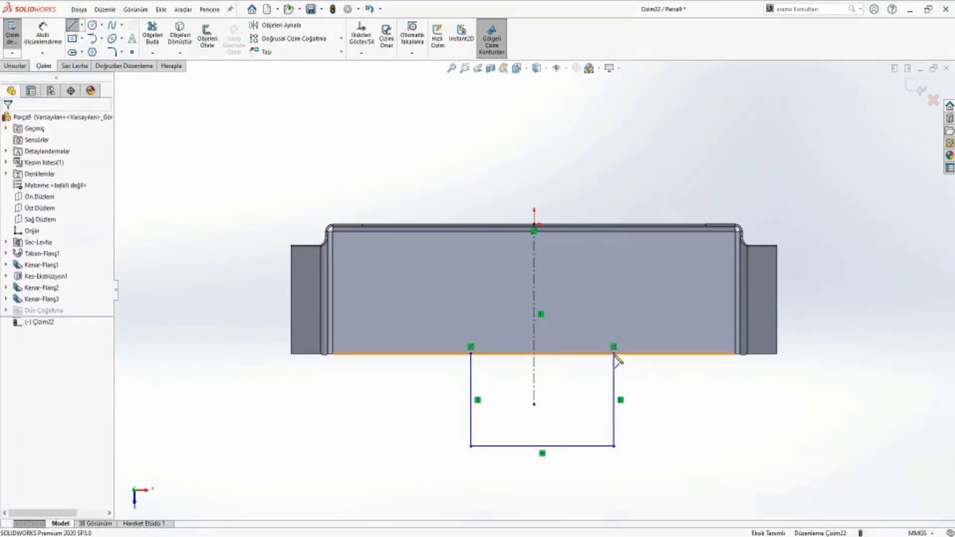
Make the two side lines symmetric about the centerline
{"action": "left_click", "coordinate": [614, 393]}
{"action": "left_click", "coordinate": [471, 383], "text": "ctrl"}
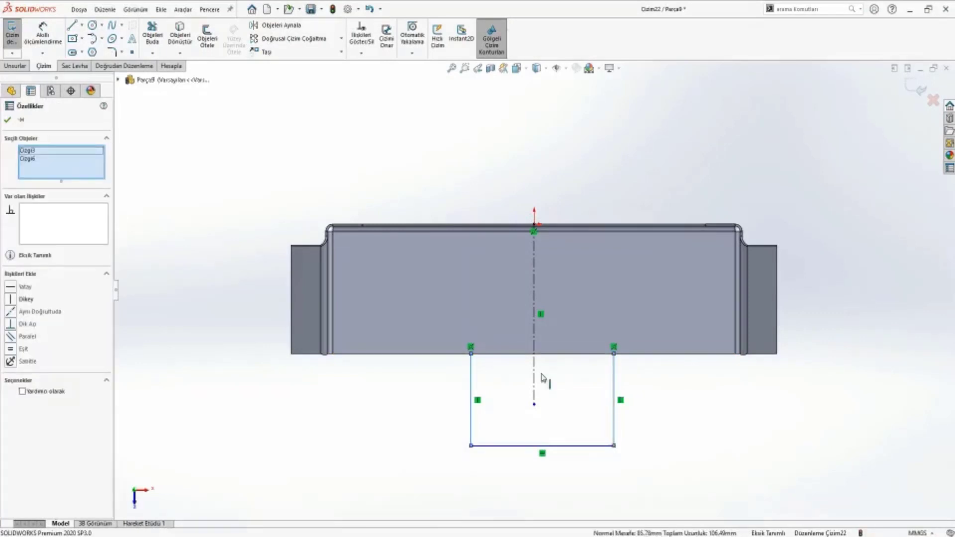
{"action": "left_click", "coordinate": [535, 378], "text": "ctrl"}
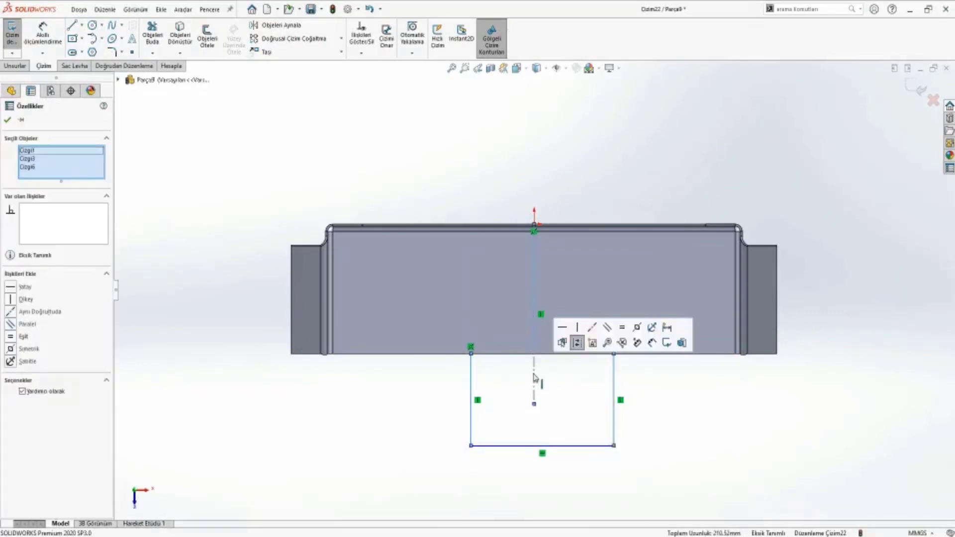
{"action": "left_click", "coordinate": [637, 327]}
Dimension the profile 100 mm wide and 25 mm tall
{"action": "left_click", "coordinate": [43, 35]}
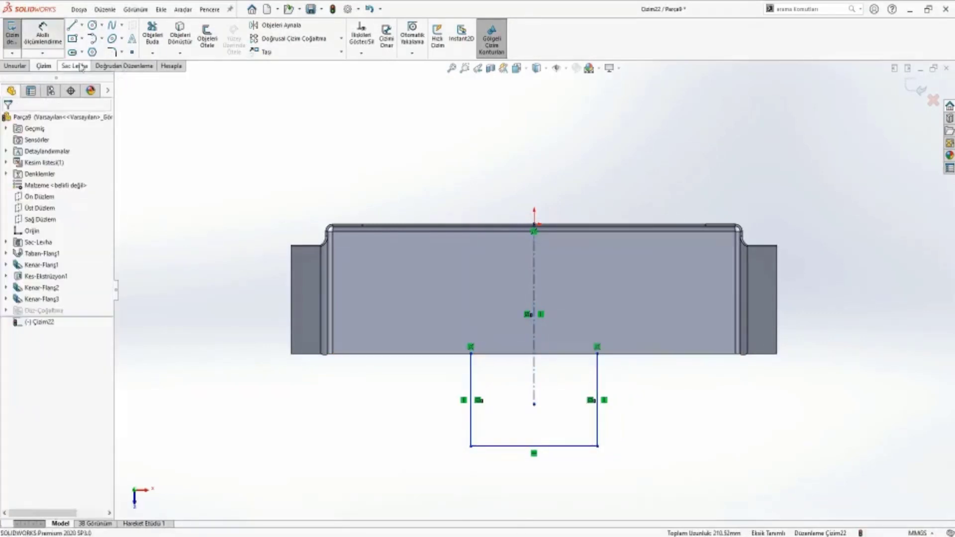
{"action": "left_click", "coordinate": [575, 447]}
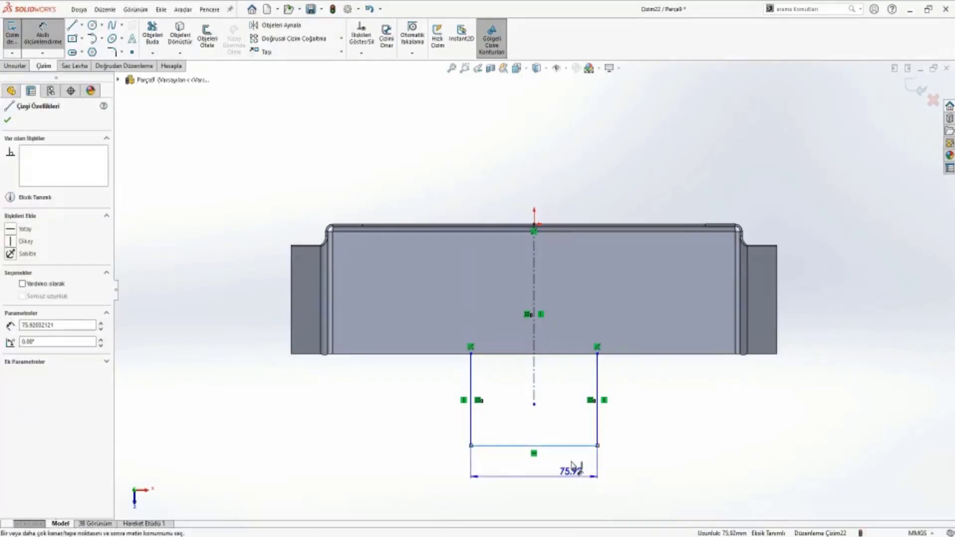
{"action": "left_click", "coordinate": [572, 481]}
{"action": "type", "text": "100"}
{"action": "key", "text": "Return"}
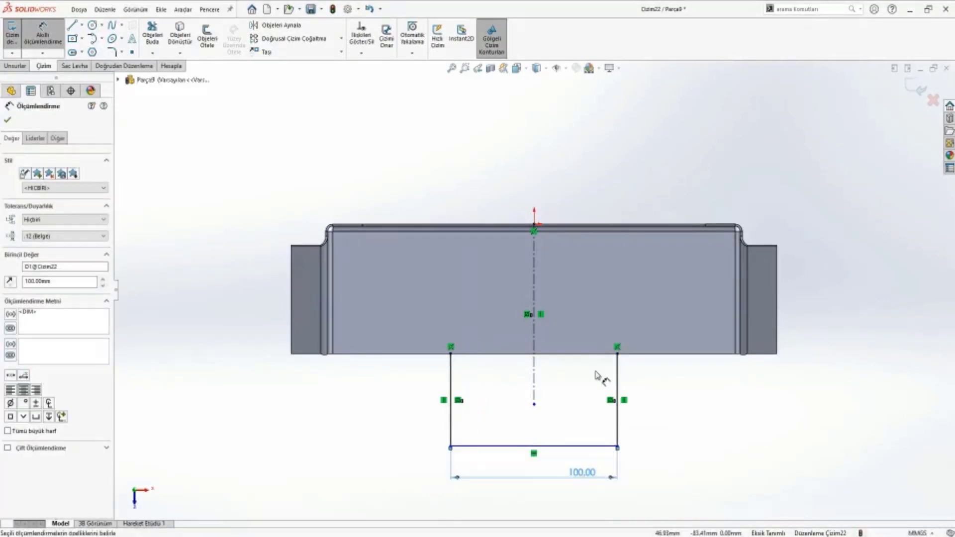
{"action": "left_click", "coordinate": [617, 374]}
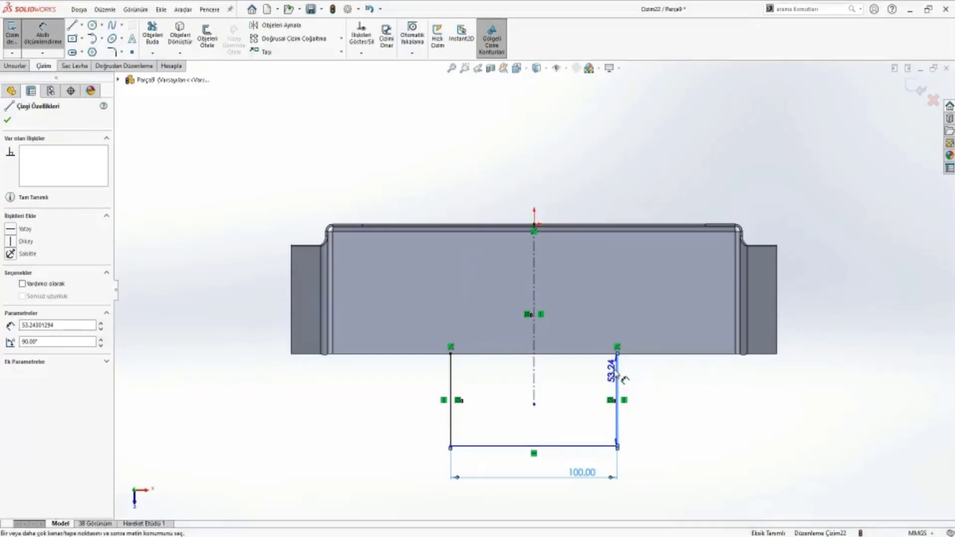
{"action": "left_click", "coordinate": [651, 393]}
{"action": "type", "text": "25"}
{"action": "key", "text": "Return"}
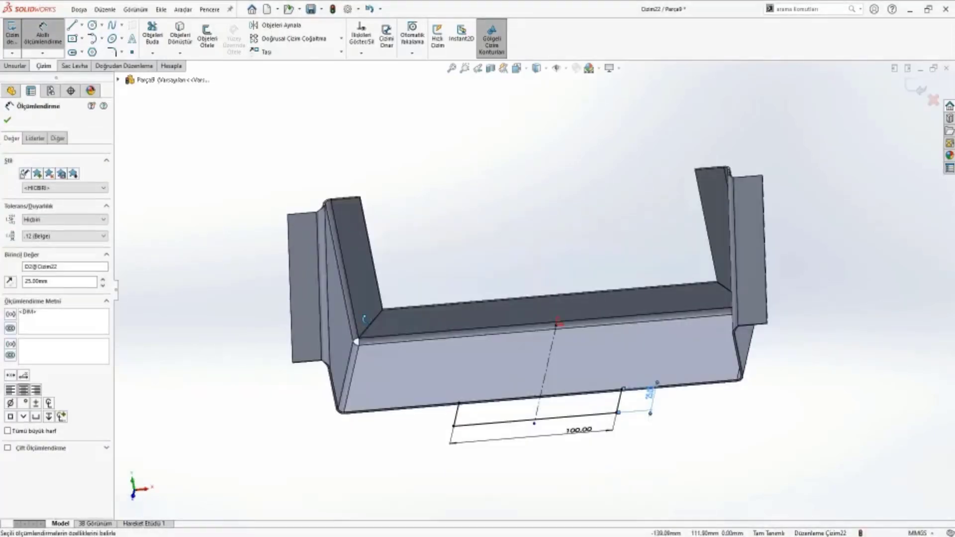
{"action": "left_click", "coordinate": [73, 66]}
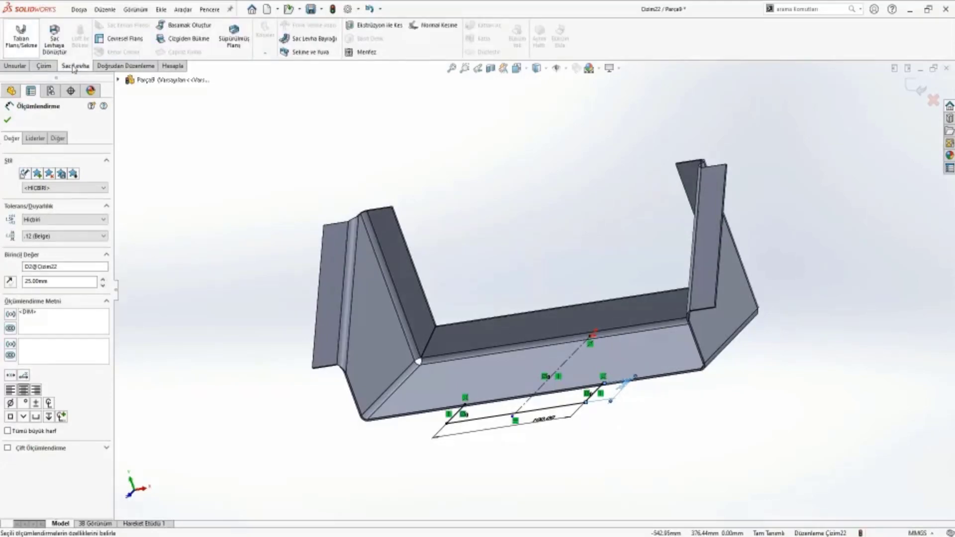
Create a base flange from Çizim22 with reversed direction and a 1.00 mm depth
{"action": "left_click", "coordinate": [21, 36]}
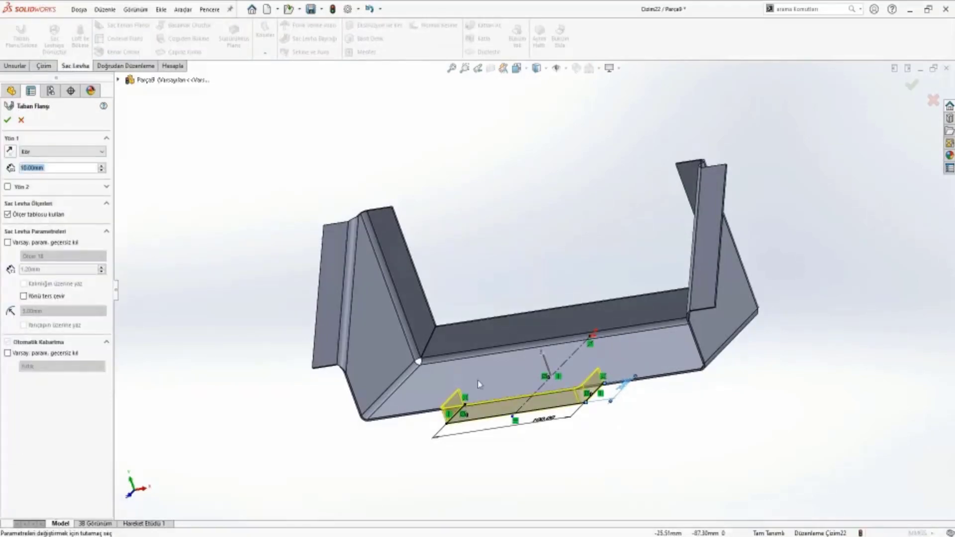
{"action": "scroll", "coordinate": [479, 385], "scroll_direction": "down", "scroll_amount": 3}
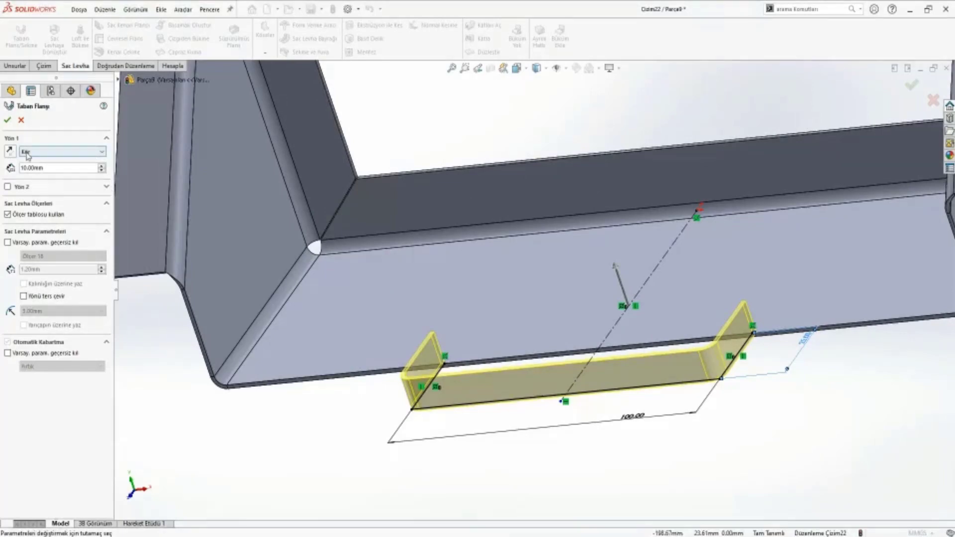
{"action": "left_click", "coordinate": [10, 150]}
{"action": "middle_click_drag", "start_coordinate": [378, 239], "coordinate": [464, 276]}
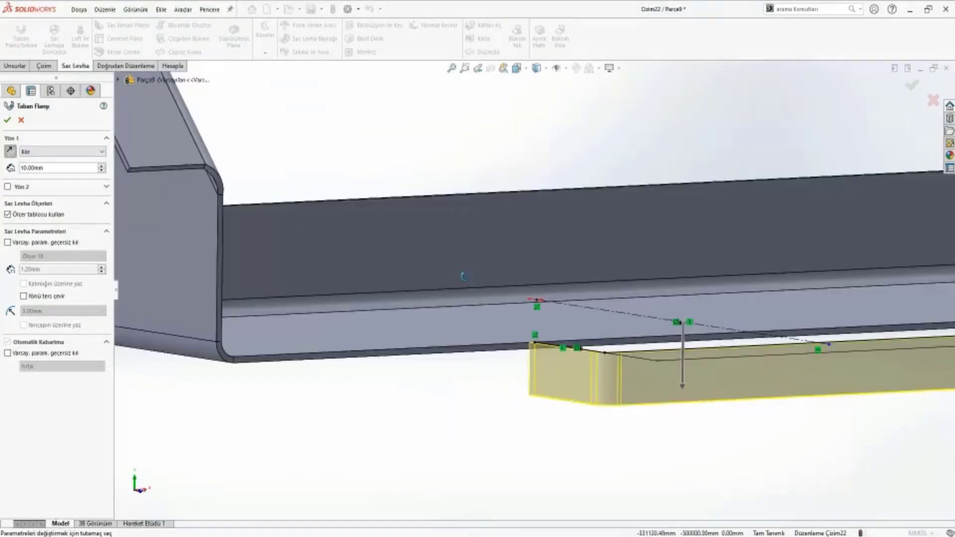
{"action": "double_click", "coordinate": [54, 168]}
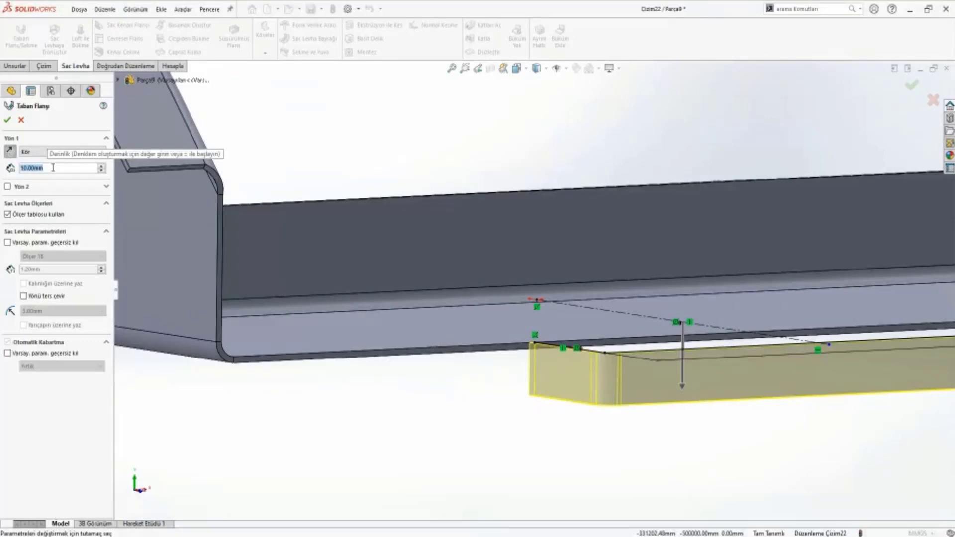
{"action": "type", "text": "2"}
{"action": "key", "text": "Return"}
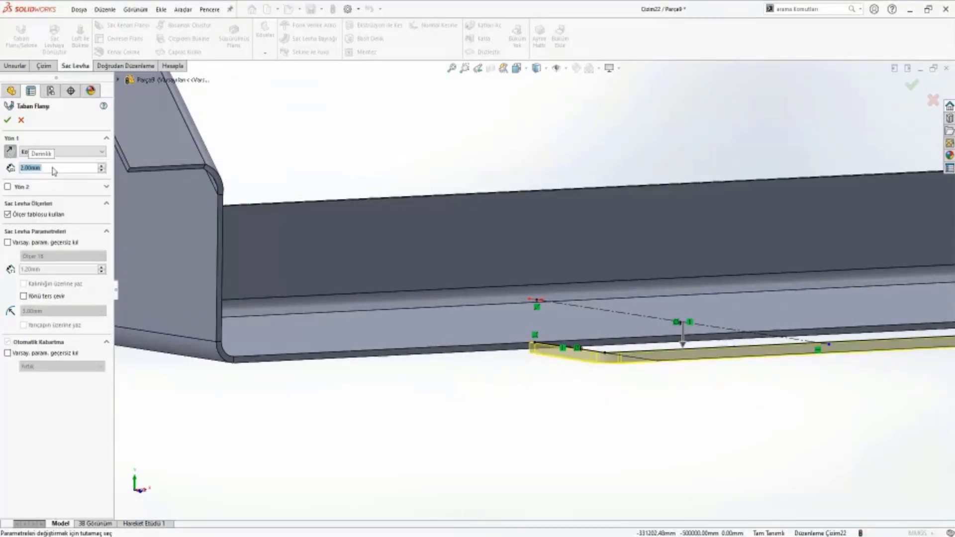
{"action": "scroll", "coordinate": [356, 331], "scroll_direction": "down", "scroll_amount": 3}
{"action": "scroll", "coordinate": [774, 357], "scroll_direction": "down", "scroll_amount": 5}
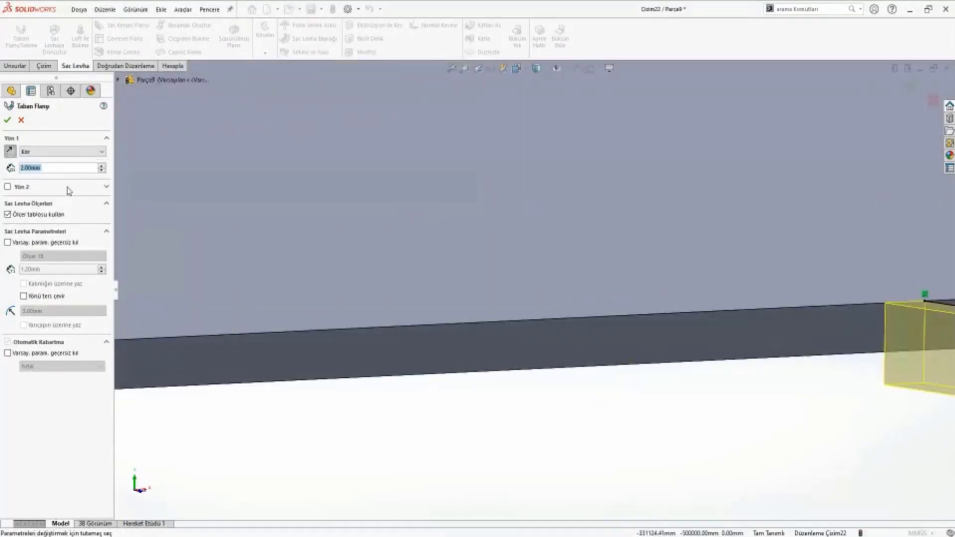
{"action": "type", "text": "1"}
{"action": "key", "text": "Return"}
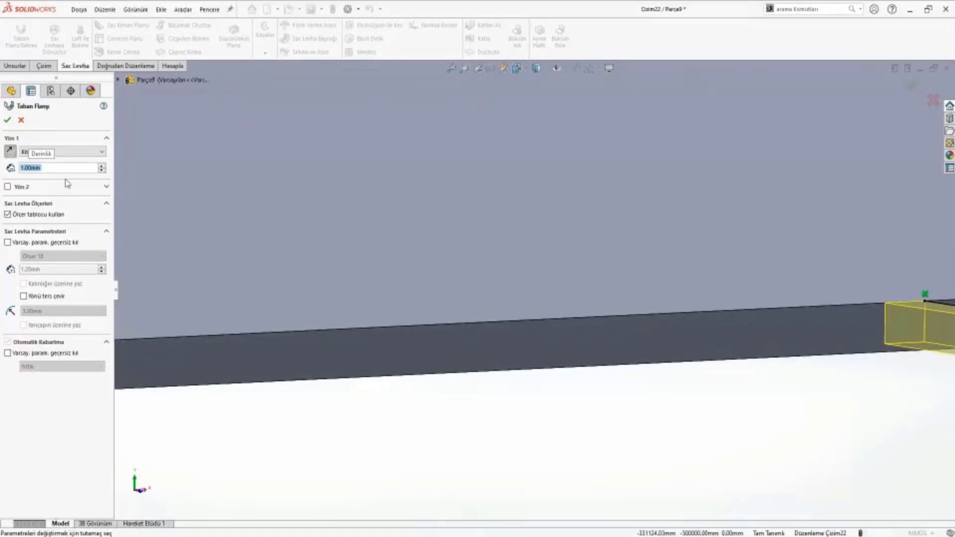
{"action": "middle_click_drag", "start_coordinate": [348, 224], "coordinate": [821, 302]}
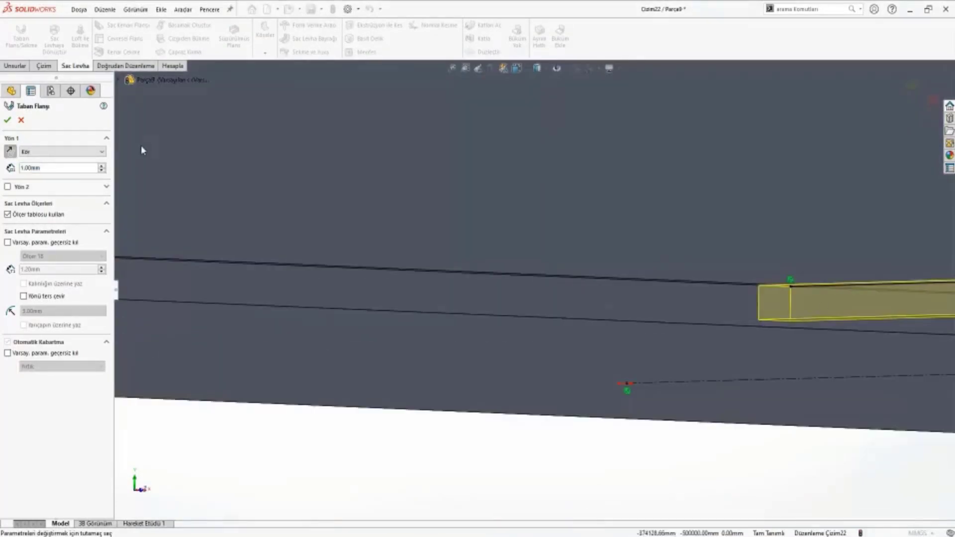
{"action": "left_click", "coordinate": [7, 121]}
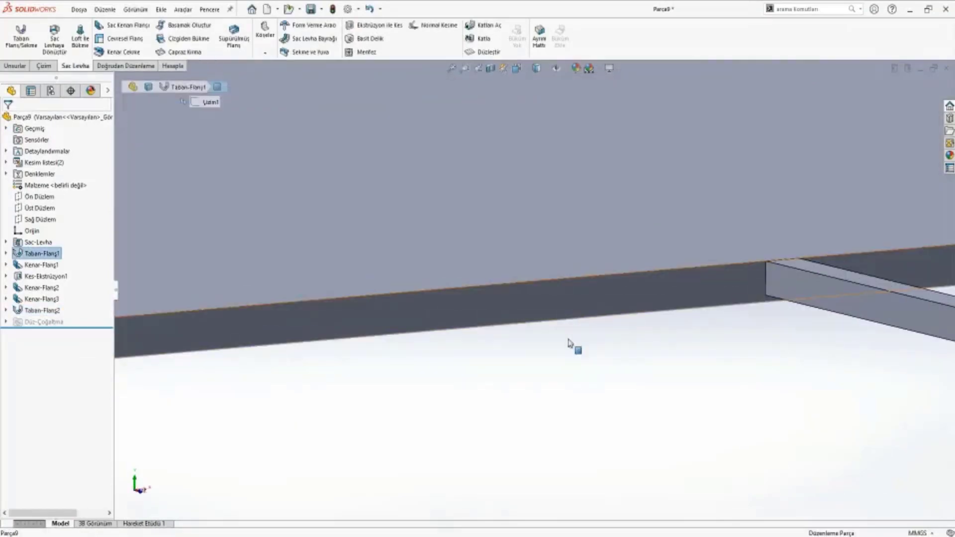
Rebuild the part and reopen Taban-Flanş2, accepting it unchanged
{"action": "left_click", "coordinate": [555, 255]}
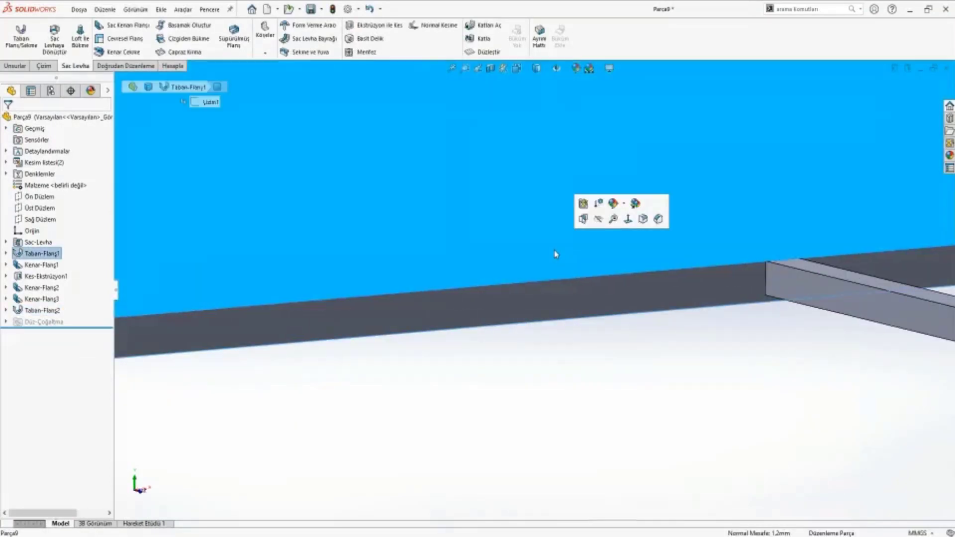
{"action": "key", "text": "Escape"}
{"action": "left_click", "coordinate": [42, 311]}
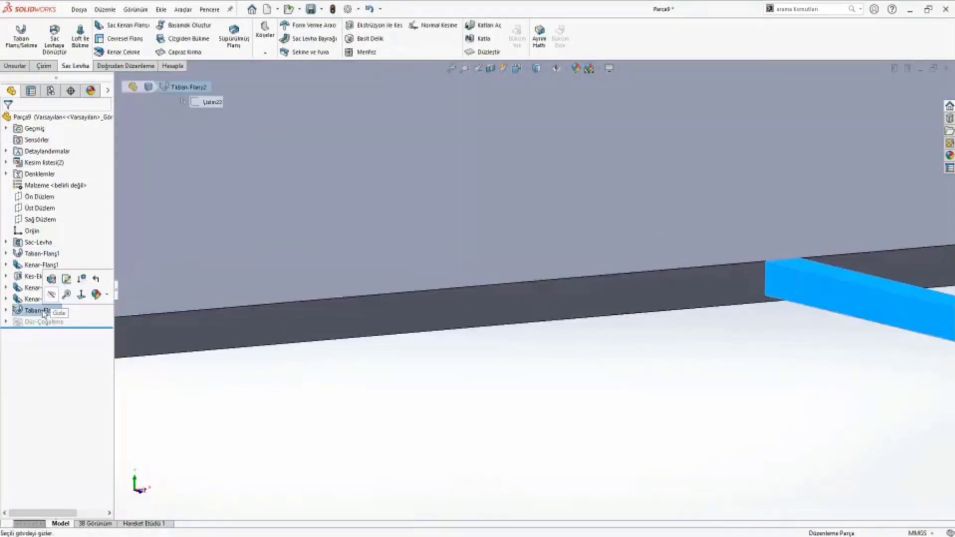
{"action": "left_click", "coordinate": [52, 280]}
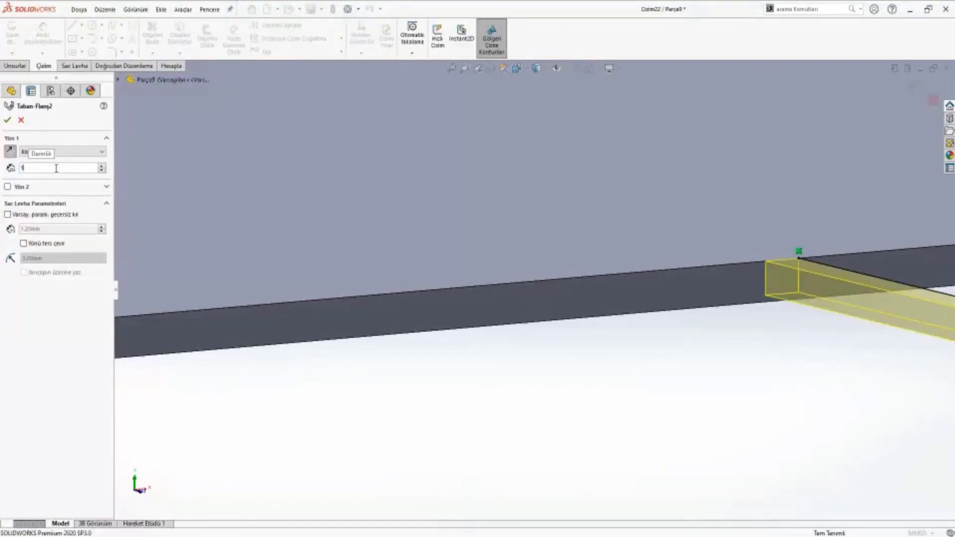
{"action": "key", "text": "Return"}
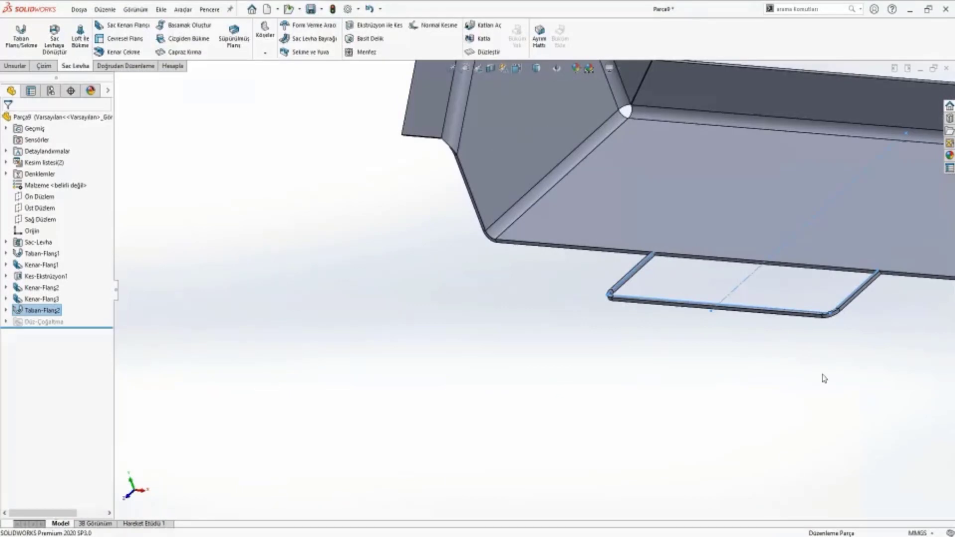
{"action": "left_click", "coordinate": [824, 379]}
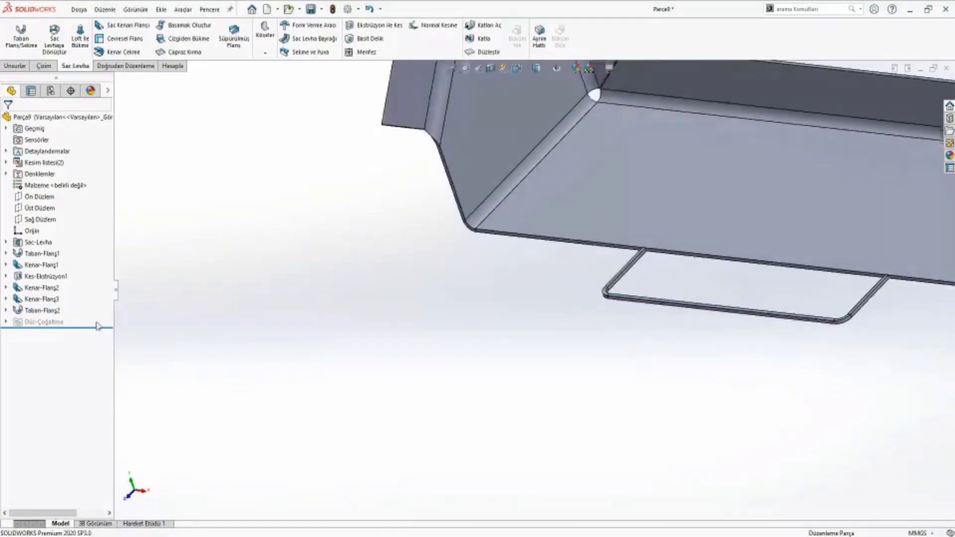
Edit Çizim22 and add a line along the edge between the tab's corners to close the profile
{"action": "left_click", "coordinate": [18, 311]}
{"action": "left_click", "coordinate": [46, 322]}
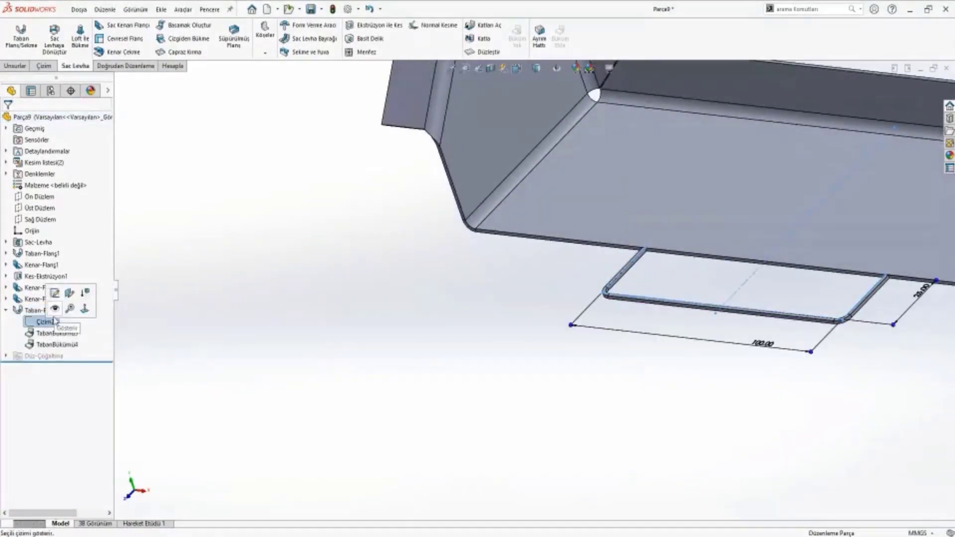
{"action": "left_click", "coordinate": [55, 293]}
{"action": "key", "text": "l"}
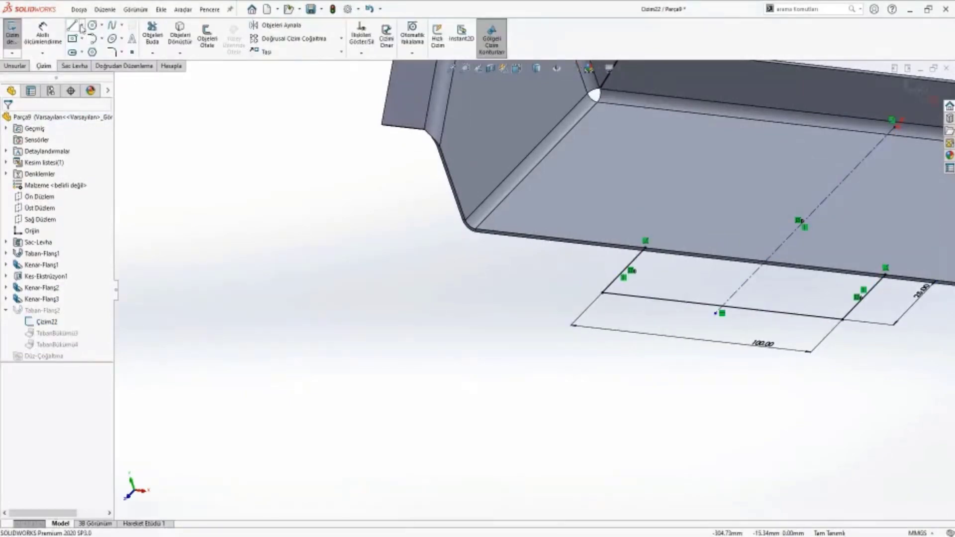
{"action": "left_click", "coordinate": [645, 247]}
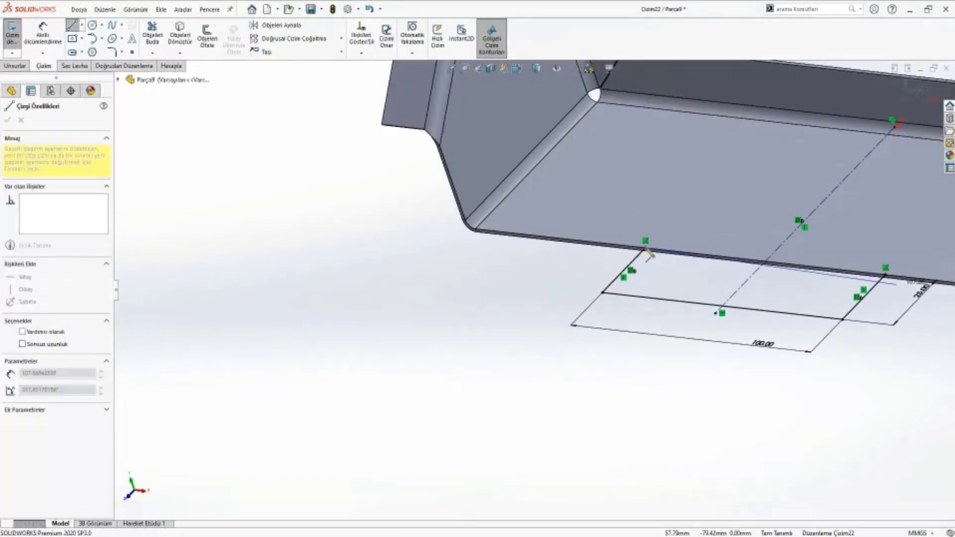
{"action": "left_click", "coordinate": [885, 275]}
{"action": "key", "text": "Escape"}
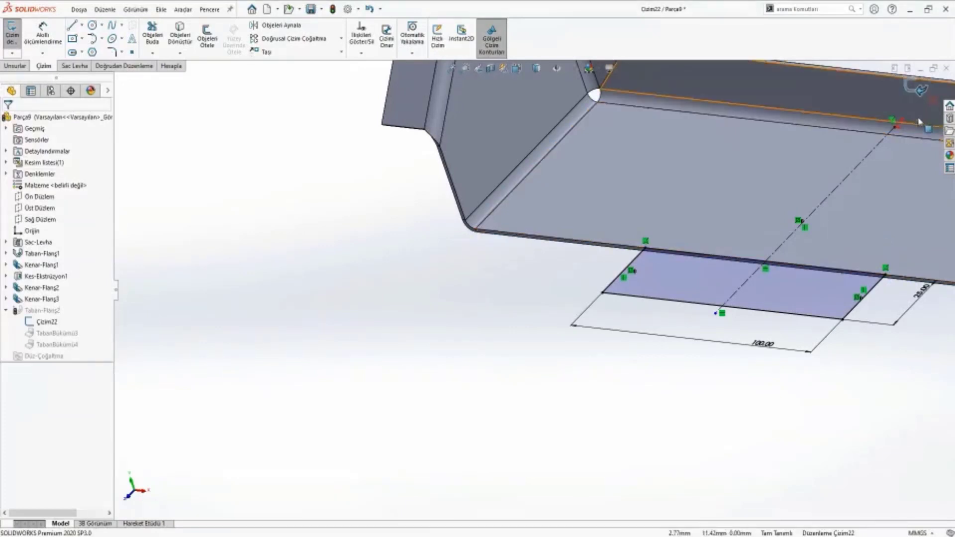
{"action": "left_click", "coordinate": [921, 91]}
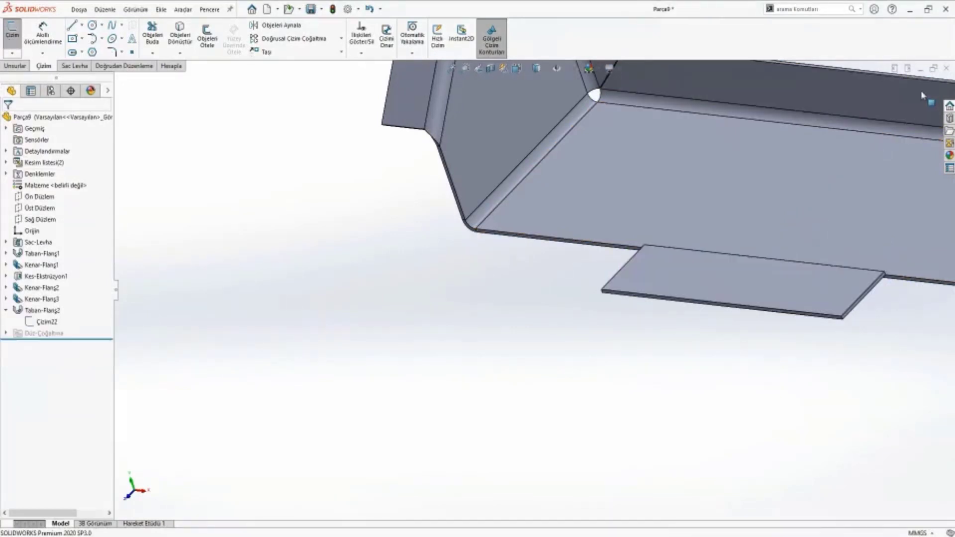
Reopen Taban-Flanş2 to merge it into the main body, then rebuild and view the whole part
{"action": "scroll", "coordinate": [656, 271], "scroll_direction": "down", "scroll_amount": 5}
{"action": "scroll", "coordinate": [580, 264], "scroll_direction": "down", "scroll_amount": 3}
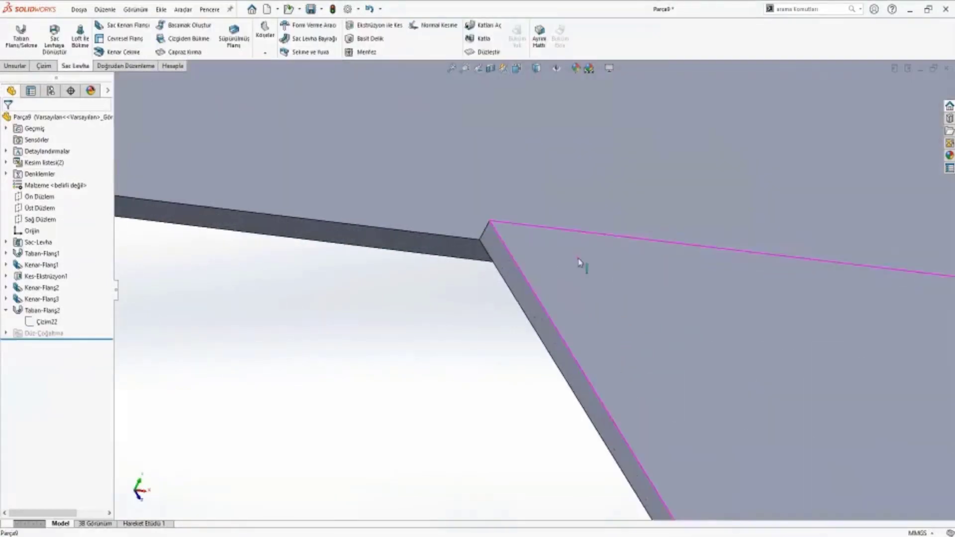
{"action": "right_click", "coordinate": [44, 311]}
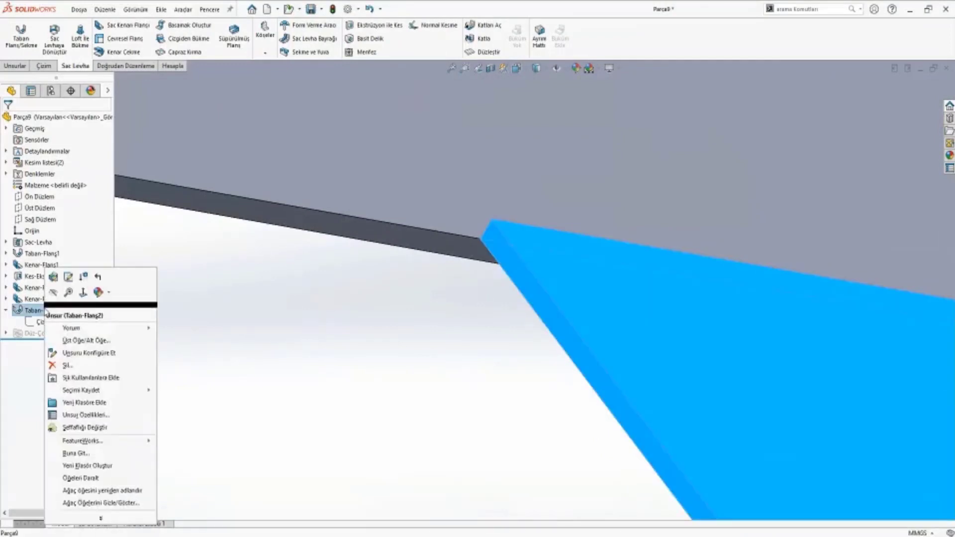
{"action": "left_click", "coordinate": [48, 281]}
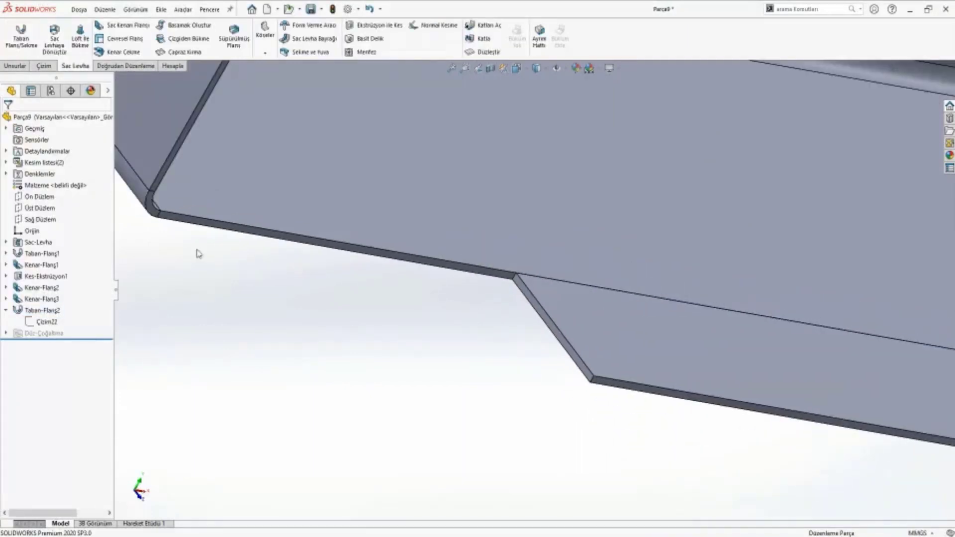
{"action": "right_click", "coordinate": [42, 310]}
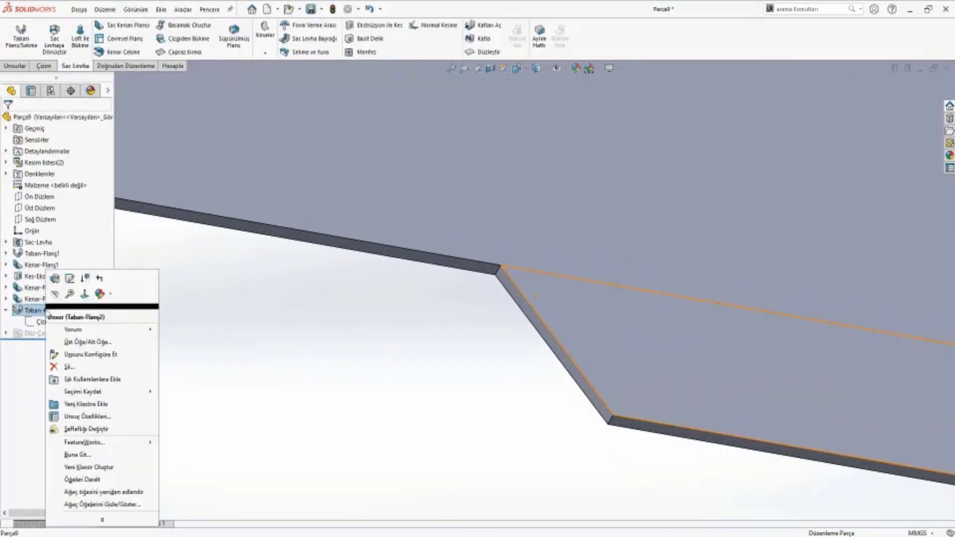
{"action": "left_click", "coordinate": [55, 280]}
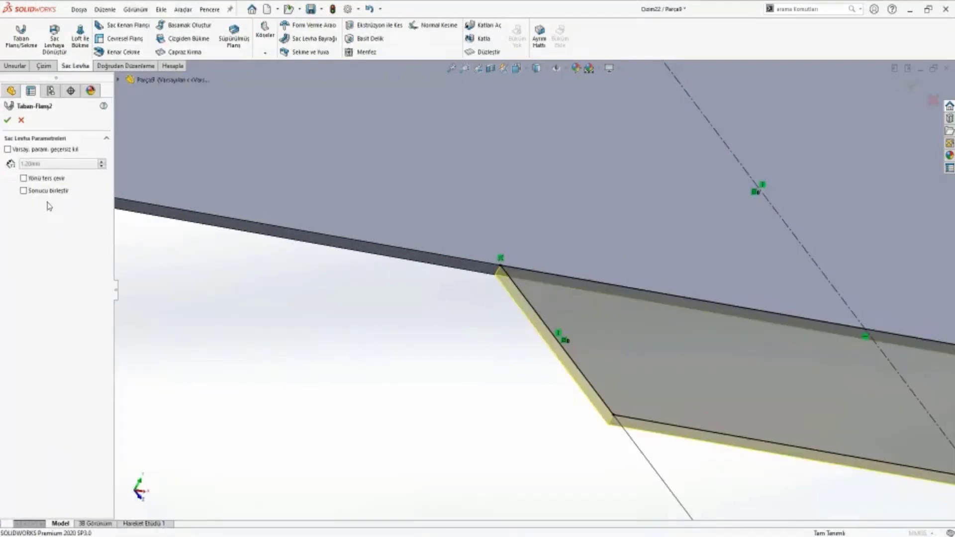
{"action": "key", "text": "Escape"}
{"action": "key", "text": "ctrl+b"}
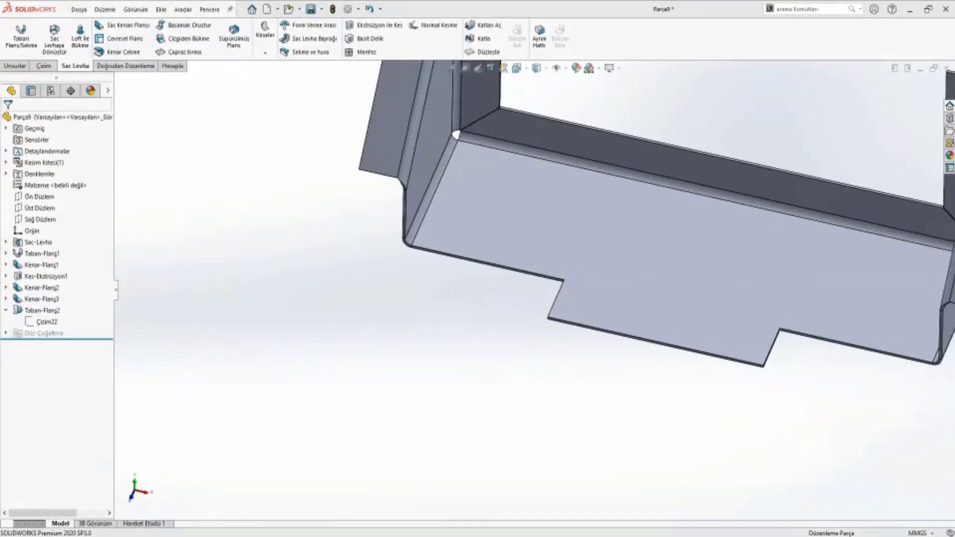
{"action": "scroll", "coordinate": [627, 348], "scroll_direction": "up", "scroll_amount": 5}
{"action": "mouse_move", "coordinate": [627, 348]}
{"action": "middle_mouse_down"}
{"action": "mouse_move", "coordinate": [572, 337]}
{"action": "mouse_move", "coordinate": [573, 362]}
{"action": "middle_mouse_up"}
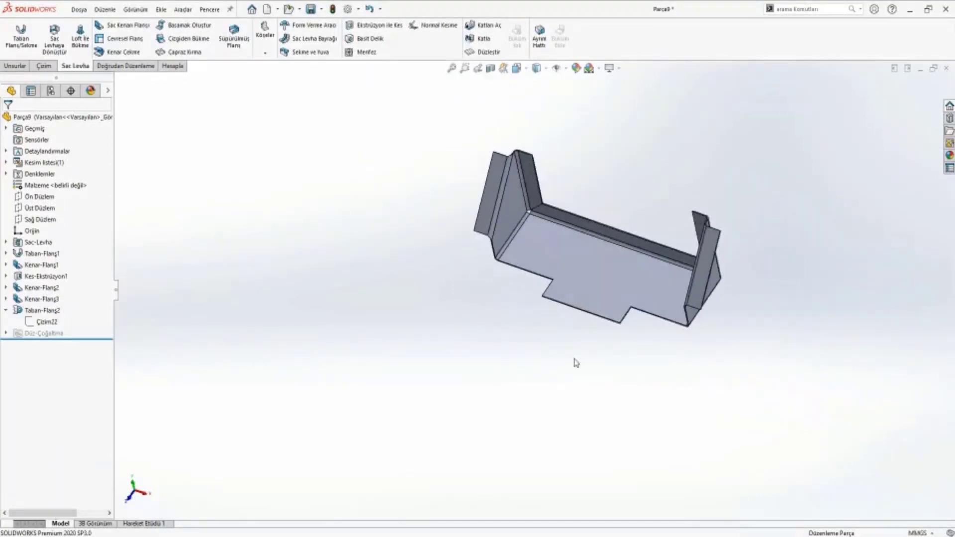
Flatten the part to check its flat pattern, then fold it back
{"action": "left_click", "coordinate": [469, 52]}
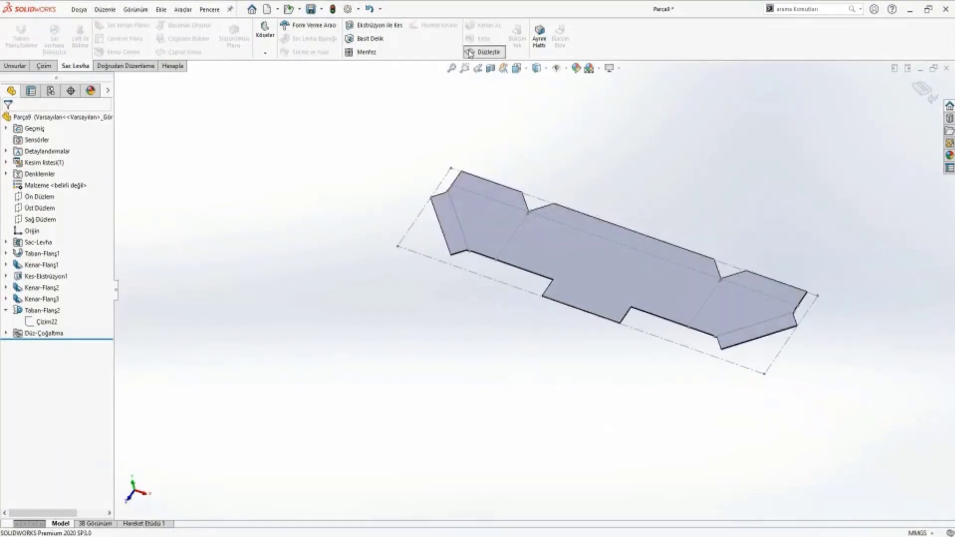
{"action": "left_click", "coordinate": [470, 53]}
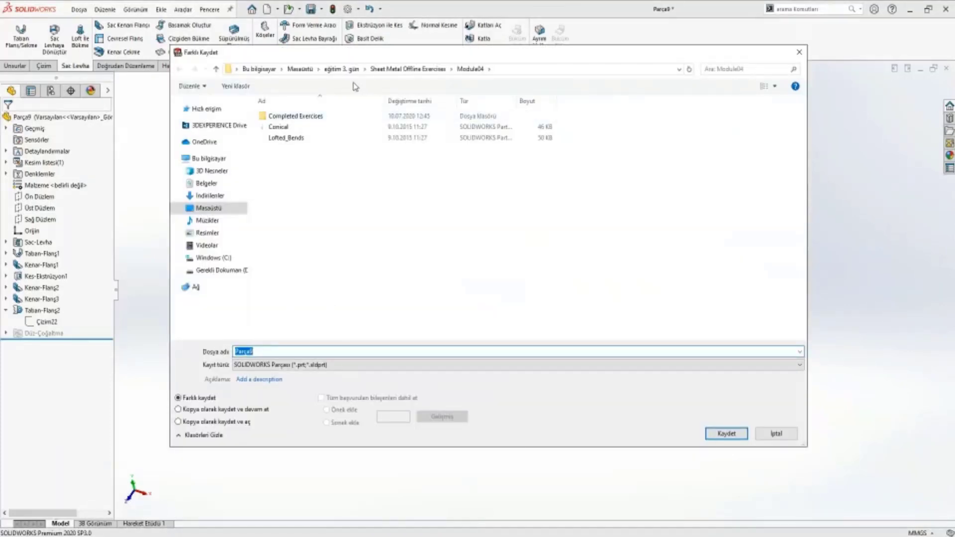
Save the part as sac-1 in the Desktop's Eğitim folder
{"action": "left_click", "coordinate": [300, 69]}
{"action": "key", "text": "Return"}
{"action": "type", "text": "sa"}
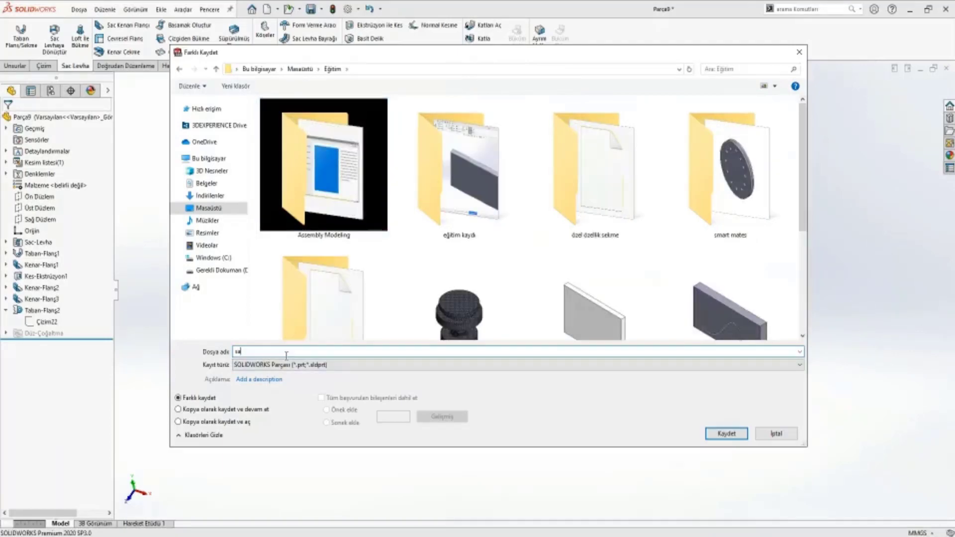
{"action": "type", "text": "c-1"}
{"action": "key", "text": "Return"}
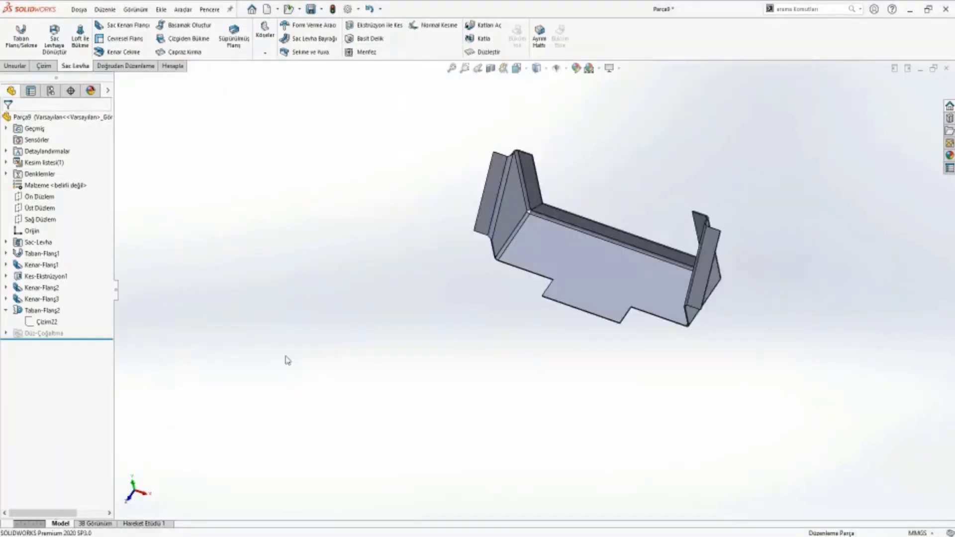
Expand the cut list and its Sheet<1>(1) body, then bring up the cut list's options
{"action": "left_click", "coordinate": [48, 167]}
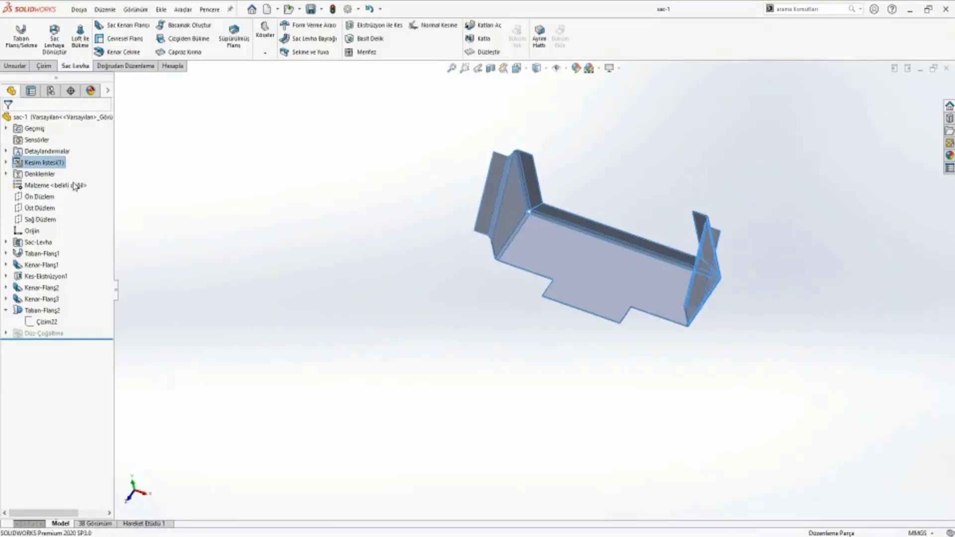
{"action": "left_click", "coordinate": [7, 163]}
{"action": "left_click", "coordinate": [45, 174]}
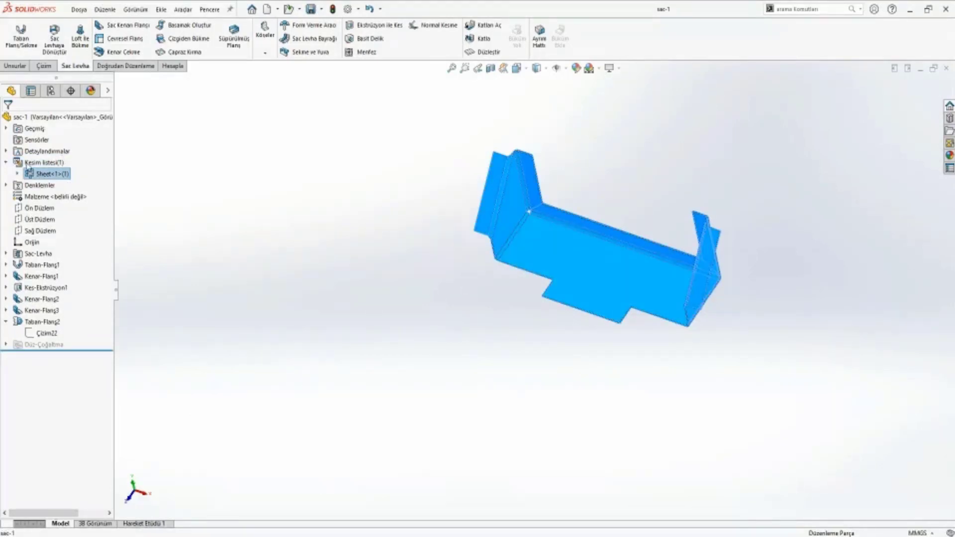
{"action": "left_click", "coordinate": [18, 174]}
{"action": "left_click", "coordinate": [62, 187]}
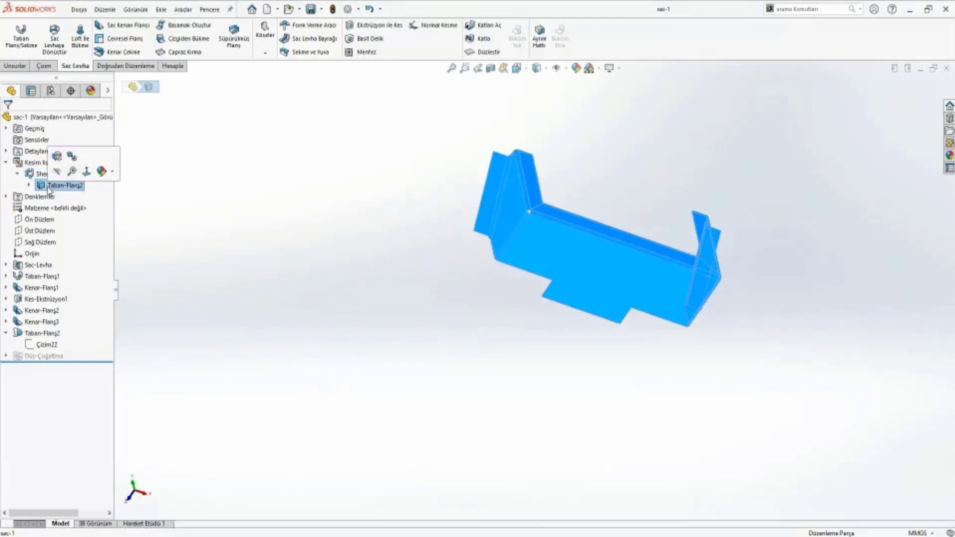
{"action": "left_click", "coordinate": [29, 185]}
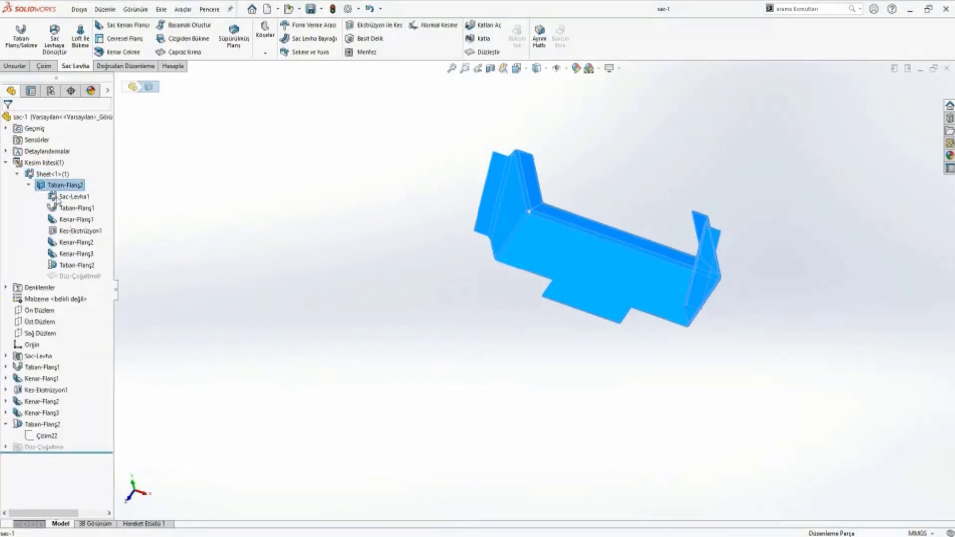
{"action": "left_click", "coordinate": [28, 186]}
{"action": "right_click", "coordinate": [34, 169]}
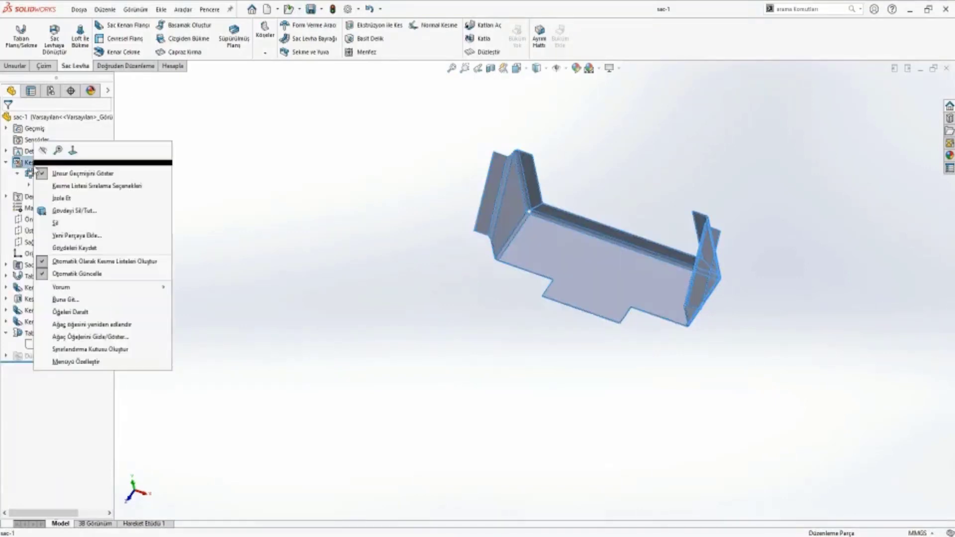
{"action": "left_click", "coordinate": [226, 179]}
{"action": "right_click", "coordinate": [48, 175]}
{"action": "left_click", "coordinate": [70, 193]}
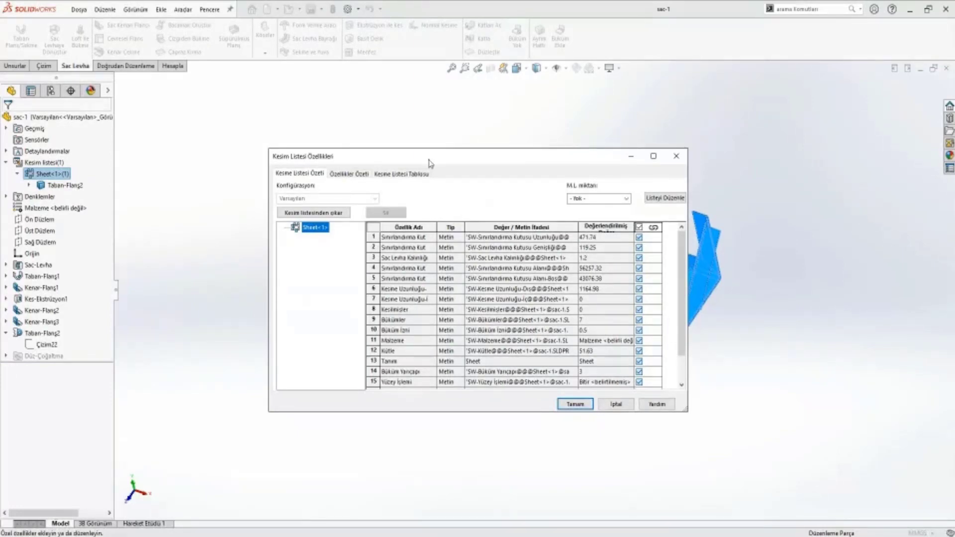
{"action": "left_click_drag", "start_coordinate": [429, 163], "coordinate": [274, 121]}
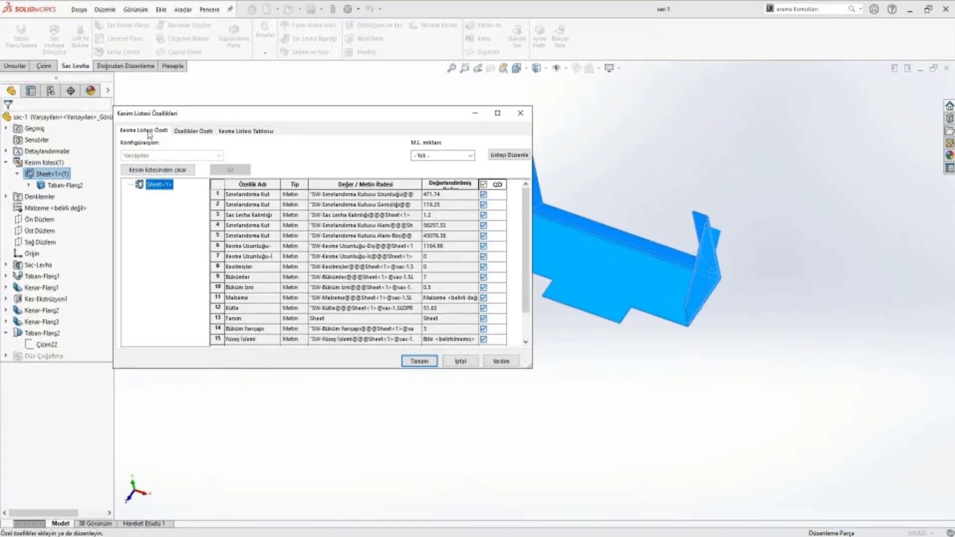
{"action": "left_click", "coordinate": [194, 131]}
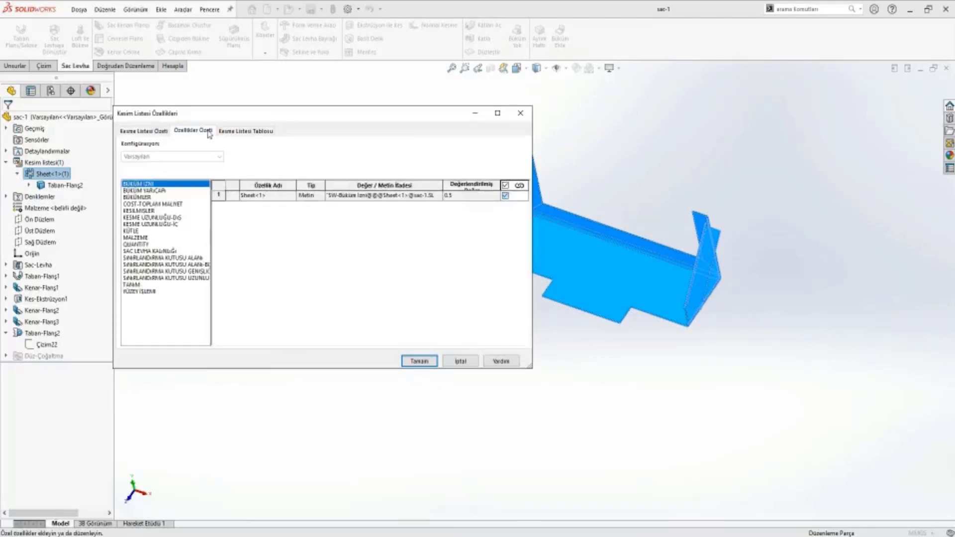
{"action": "left_click", "coordinate": [246, 131]}
{"action": "left_click", "coordinate": [459, 363]}
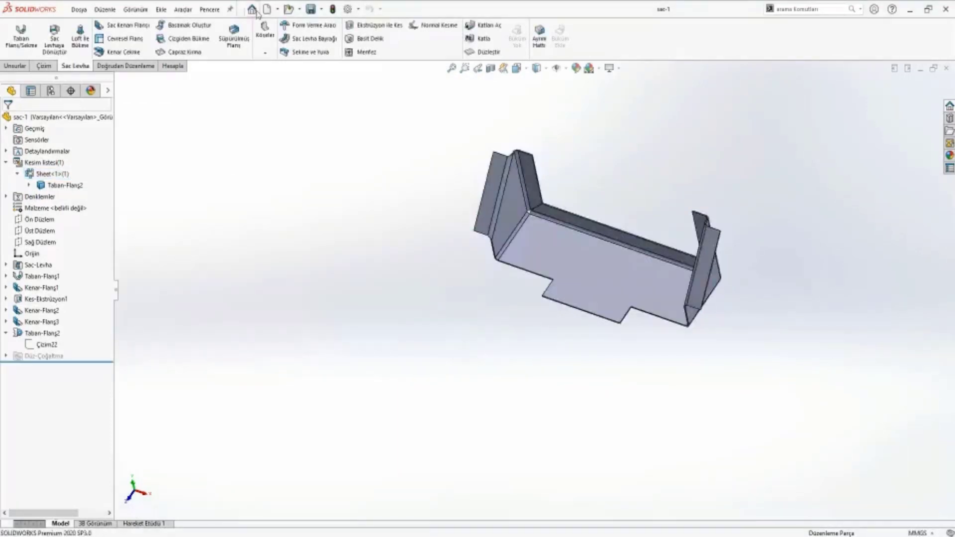
Make a new drawing from the sac-1 part, accepting the default sheet size
{"action": "left_click", "coordinate": [278, 9]}
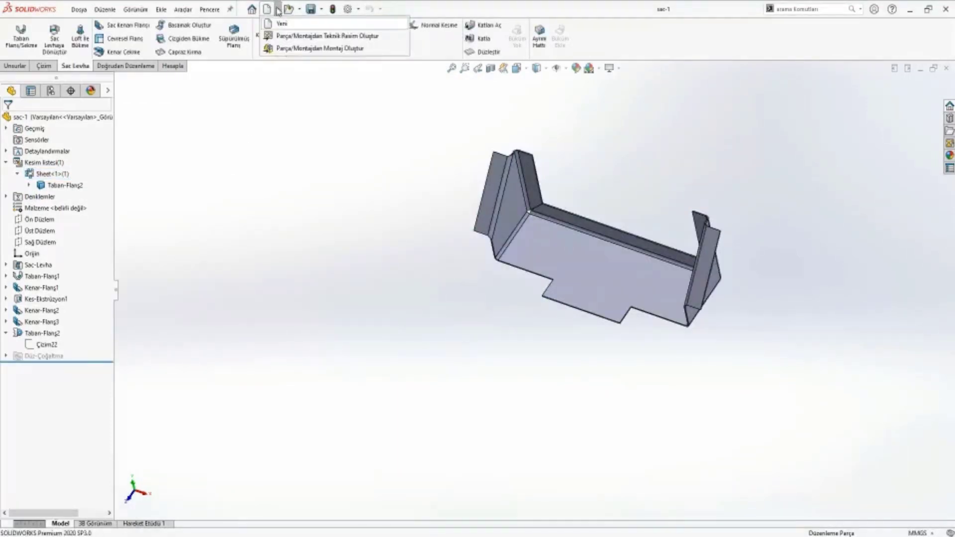
{"action": "left_click", "coordinate": [285, 37]}
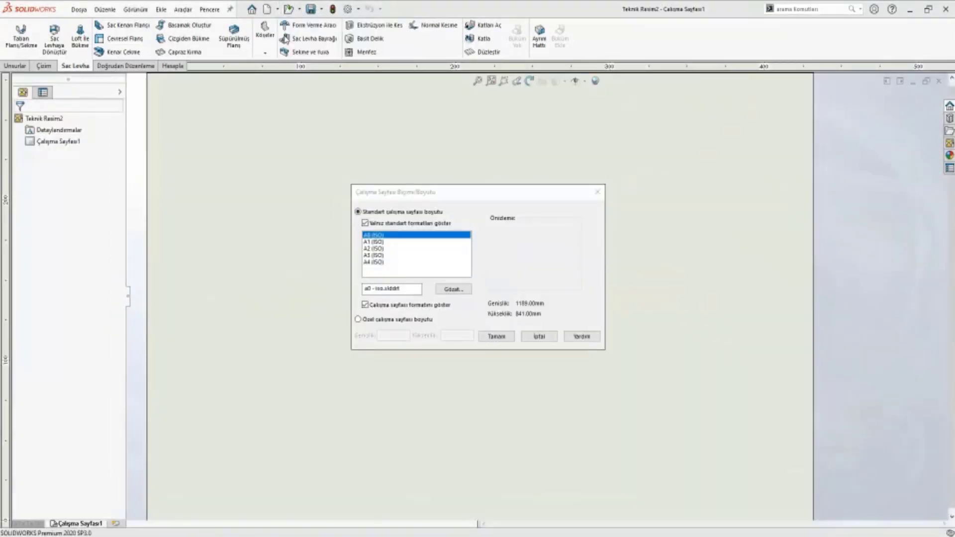
{"action": "left_click", "coordinate": [496, 337]}
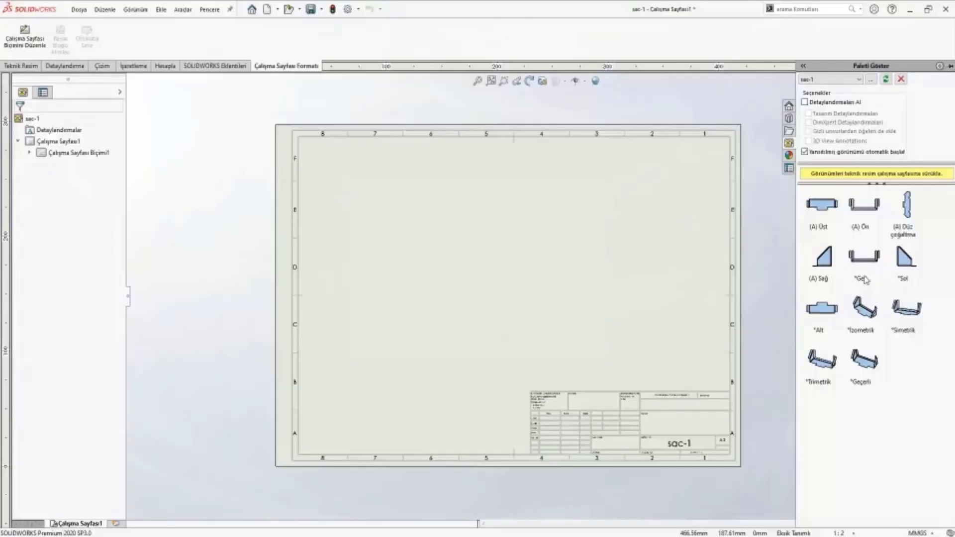
Place a shaded-with-edges isometric view of sac-1 at the sheet's lower right
{"action": "left_click_drag", "start_coordinate": [865, 279], "coordinate": [680, 322]}
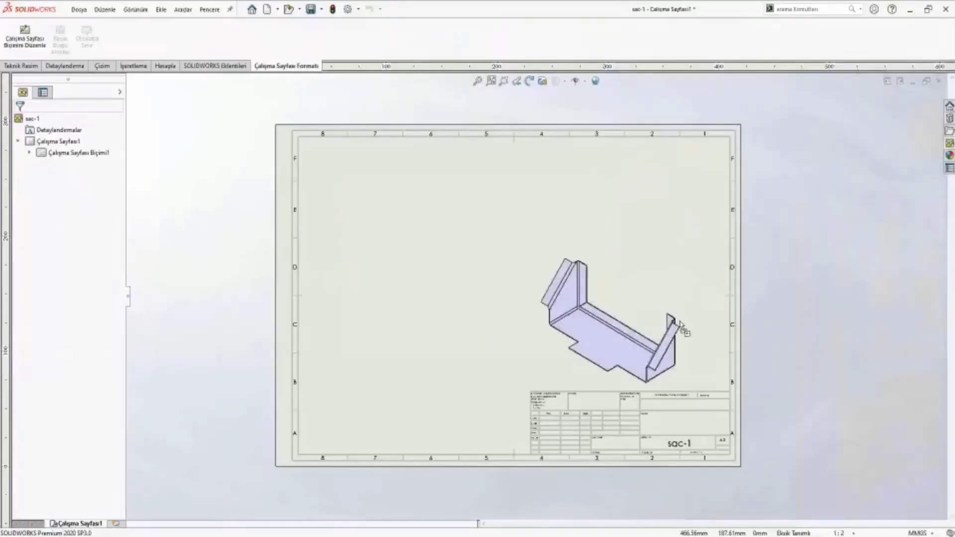
{"action": "left_click", "coordinate": [680, 323]}
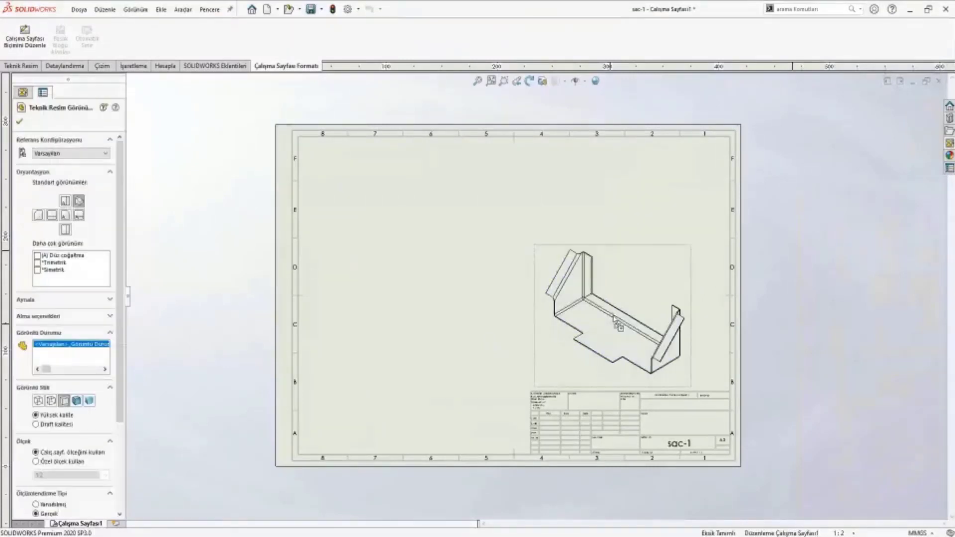
{"action": "left_click", "coordinate": [78, 401]}
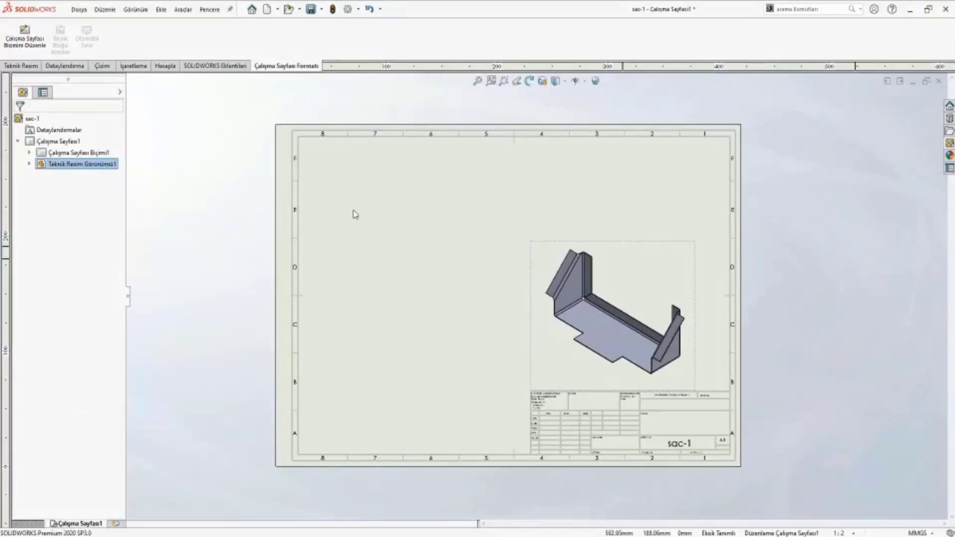
{"action": "left_click", "coordinate": [949, 143]}
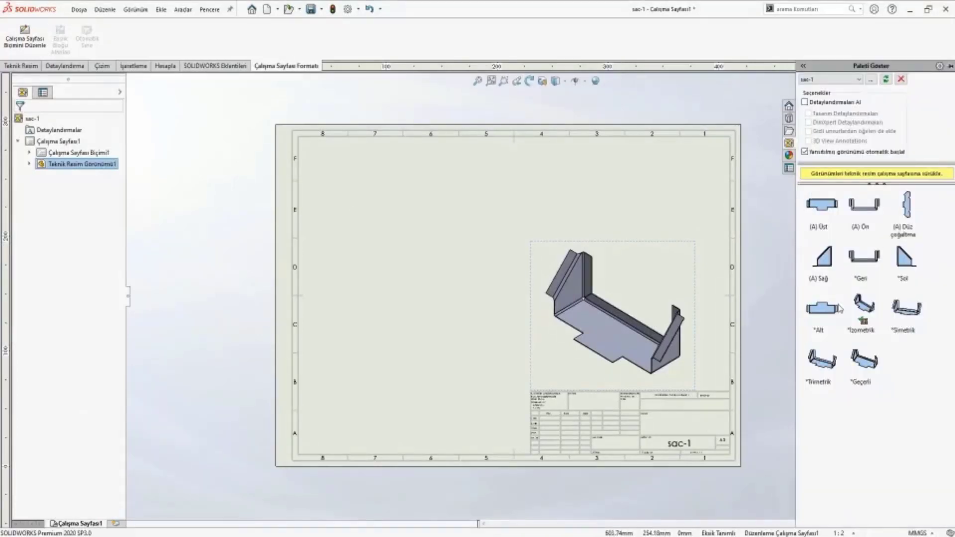
Place the flat-pattern view on the sheet and rotate it 270°
{"action": "left_click_drag", "start_coordinate": [908, 217], "coordinate": [555, 231]}
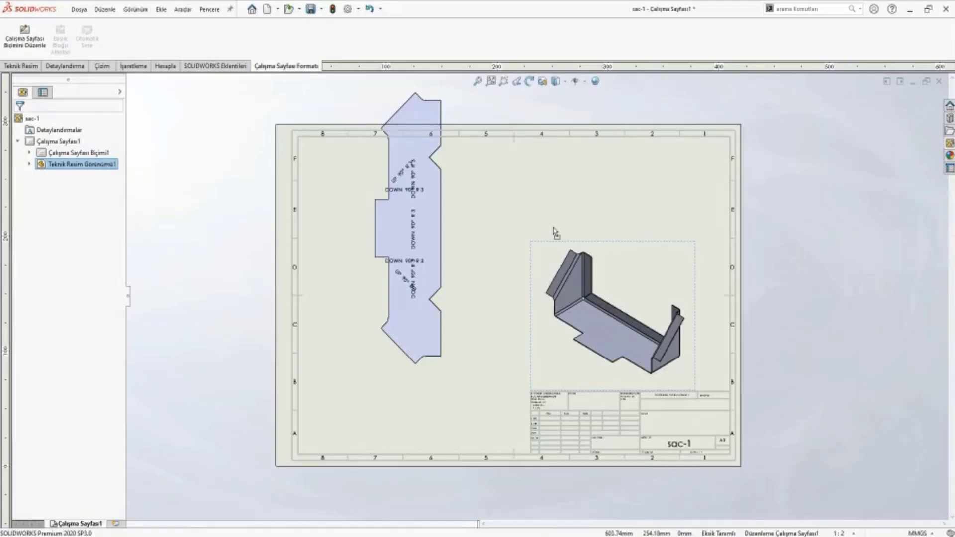
{"action": "left_click_drag", "start_coordinate": [554, 231], "coordinate": [374, 288]}
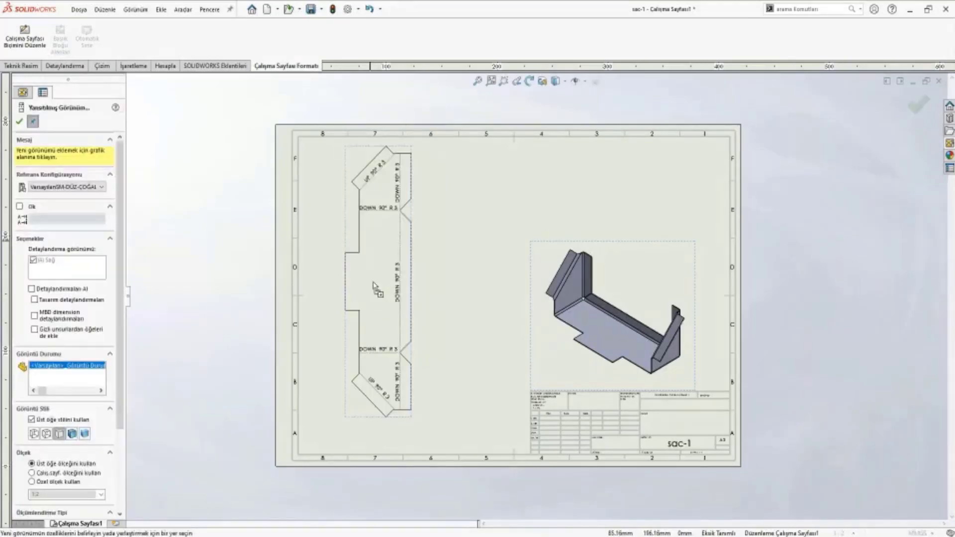
{"action": "key", "text": "Escape"}
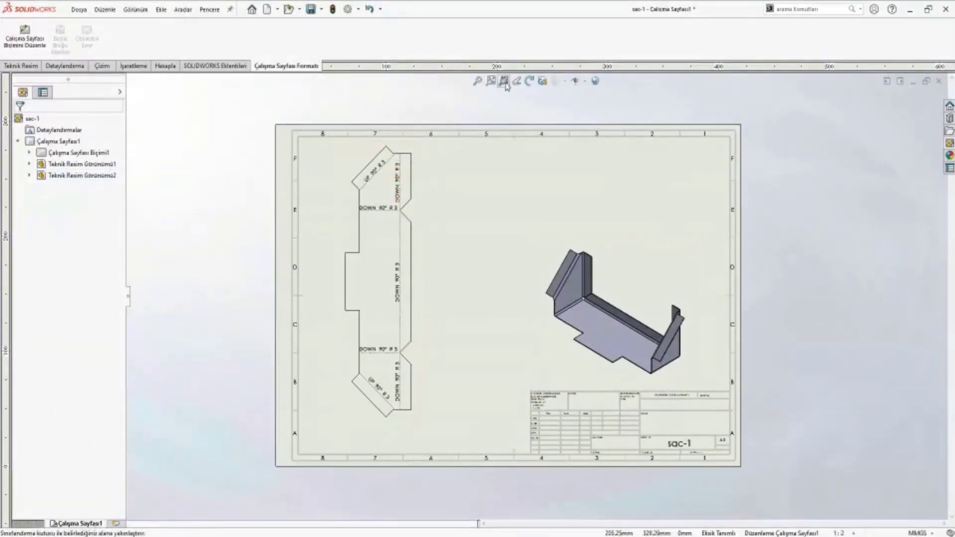
{"action": "left_click", "coordinate": [399, 150]}
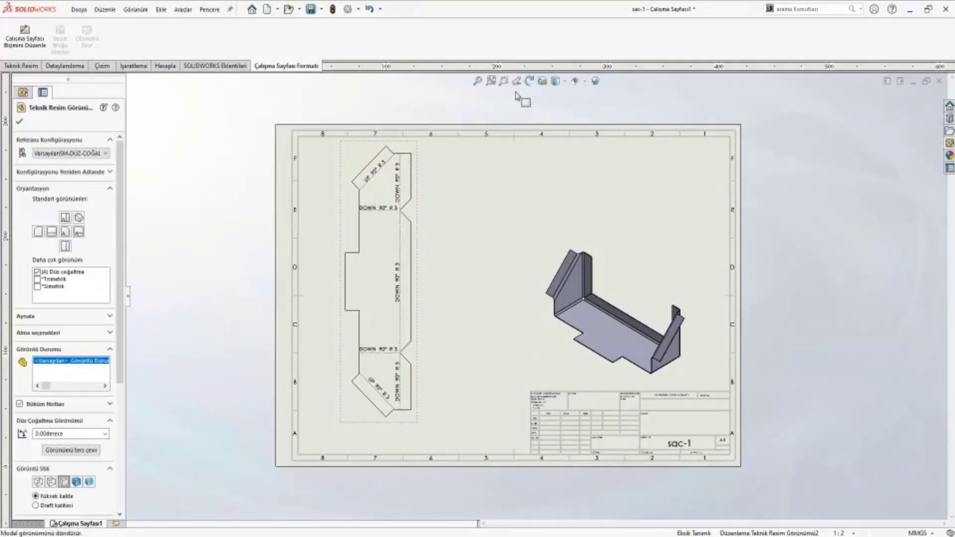
{"action": "left_click", "coordinate": [530, 81]}
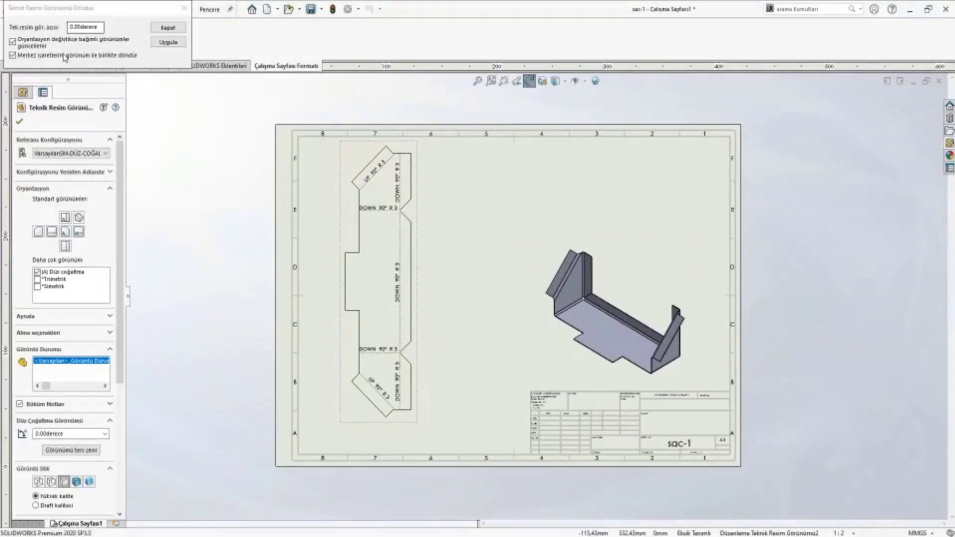
{"action": "double_click", "coordinate": [86, 27]}
{"action": "type", "text": "27"}
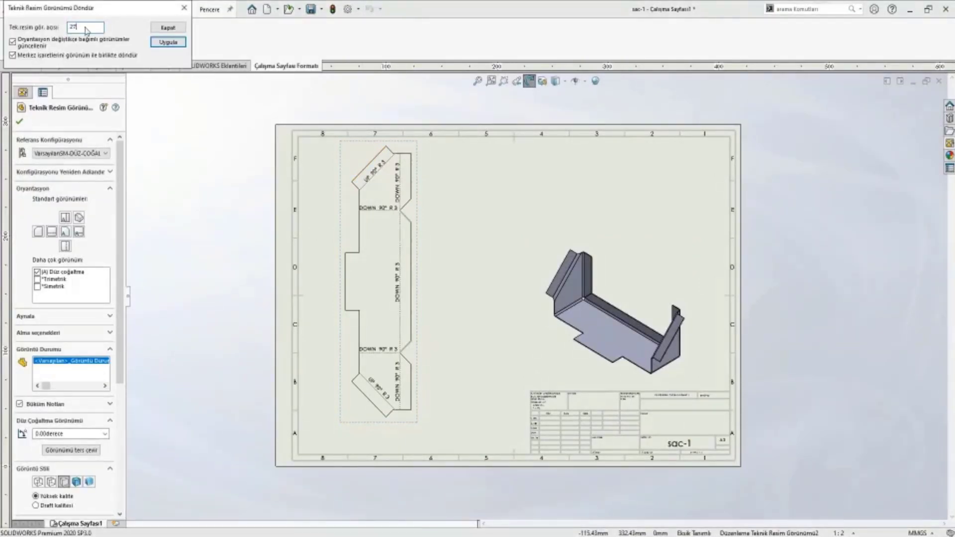
{"action": "type", "text": "0"}
{"action": "key", "text": "Return"}
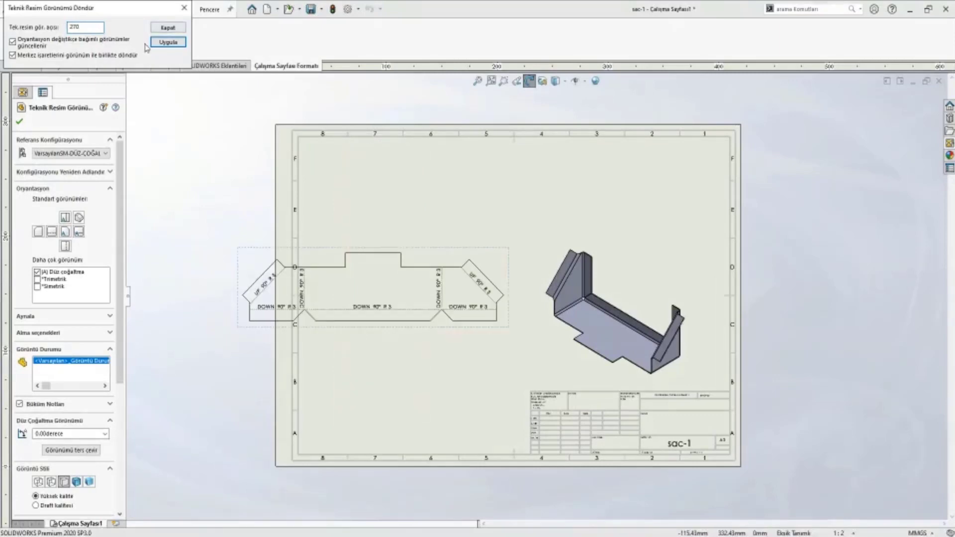
{"action": "left_click", "coordinate": [168, 28]}
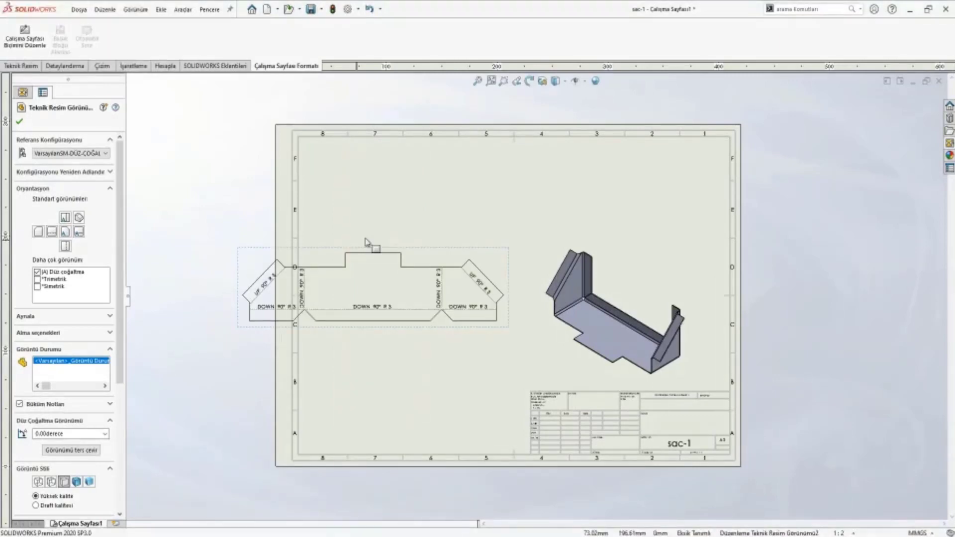
Move the flat pattern toward the sheet top, the isometric view lower left, and zoom in
{"action": "left_click_drag", "start_coordinate": [366, 242], "coordinate": [428, 165]}
{"action": "left_click_drag", "start_coordinate": [346, 251], "coordinate": [351, 228]}
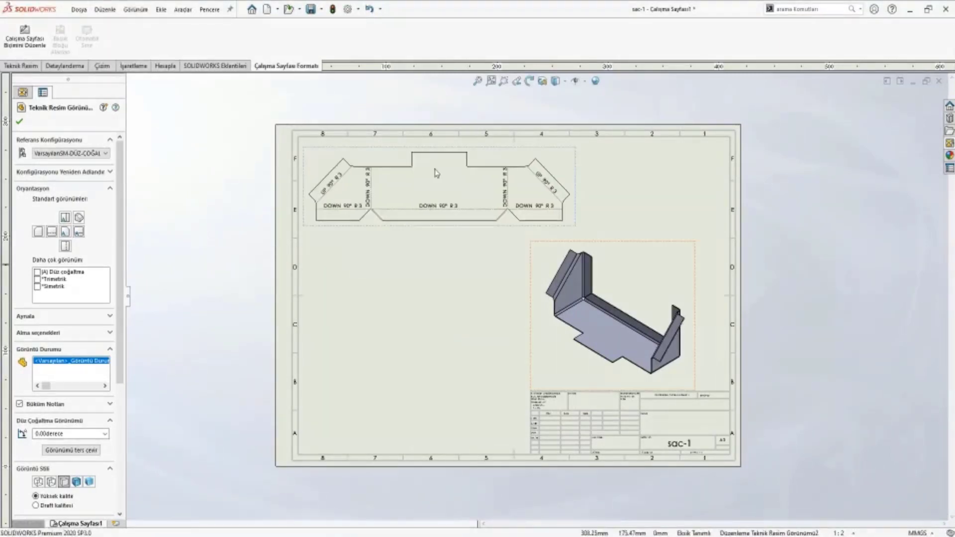
{"action": "key", "text": "ctrl+z"}
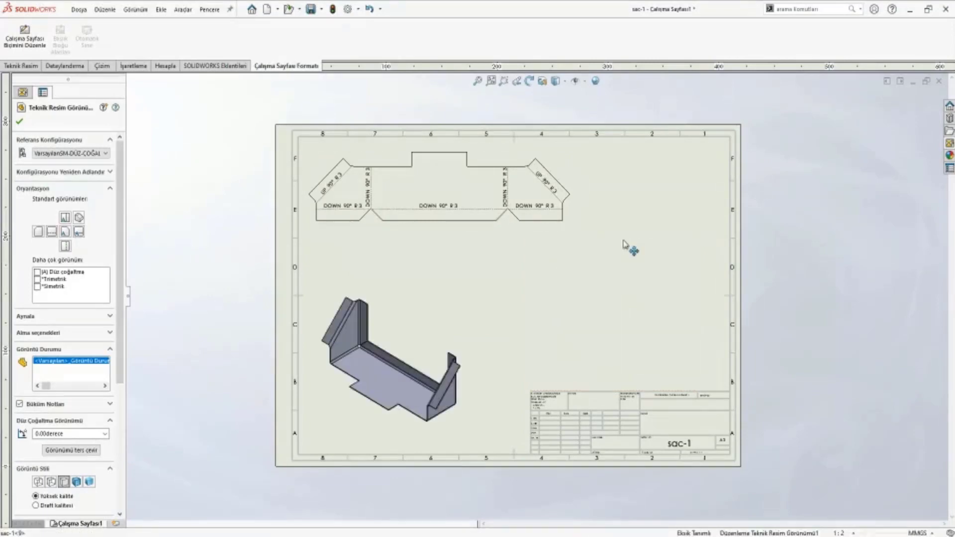
{"action": "key", "text": "ctrl+z"}
{"action": "key", "text": "ctrl+z"}
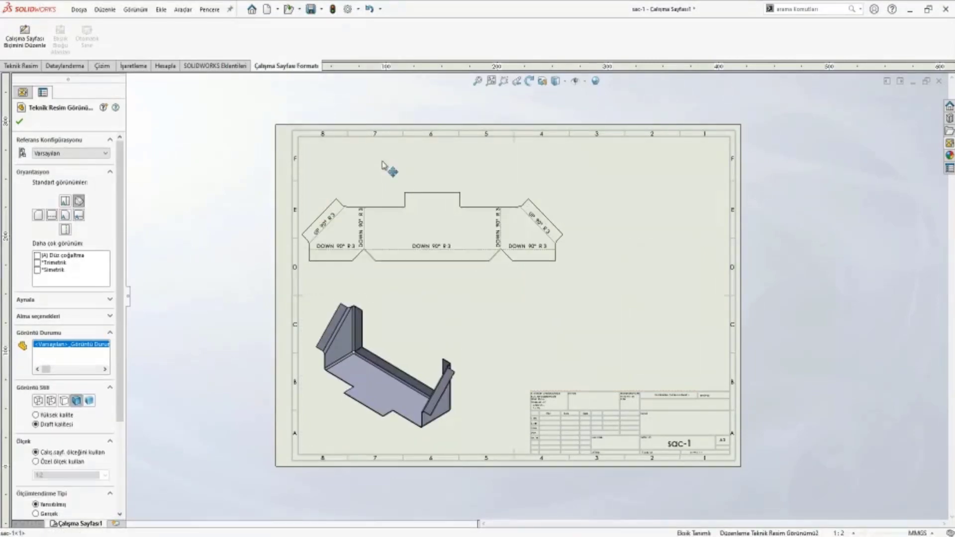
{"action": "scroll", "coordinate": [415, 199], "scroll_direction": "down", "scroll_amount": 2}
{"action": "key", "text": "Escape"}
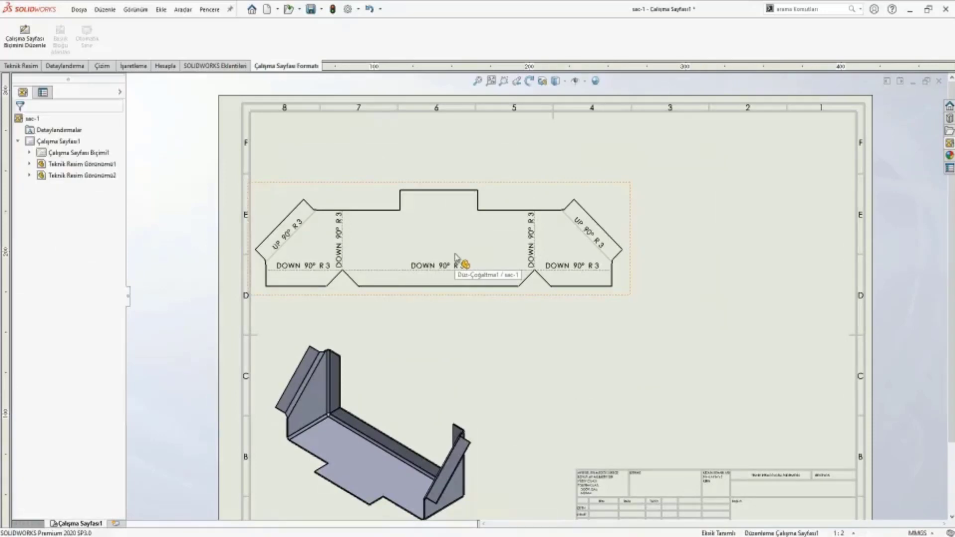
{"action": "scroll", "coordinate": [313, 222], "scroll_direction": "down", "scroll_amount": 1}
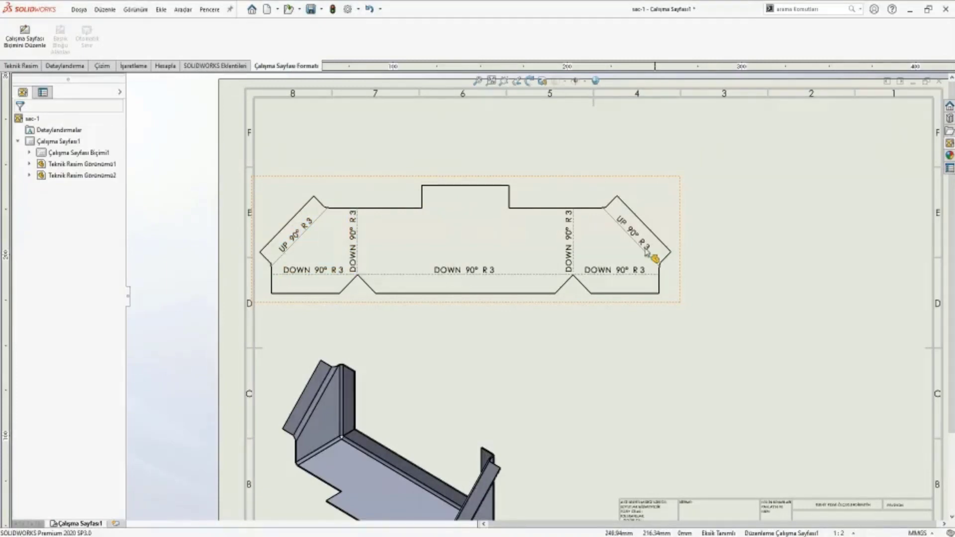
{"action": "left_click", "coordinate": [23, 67]}
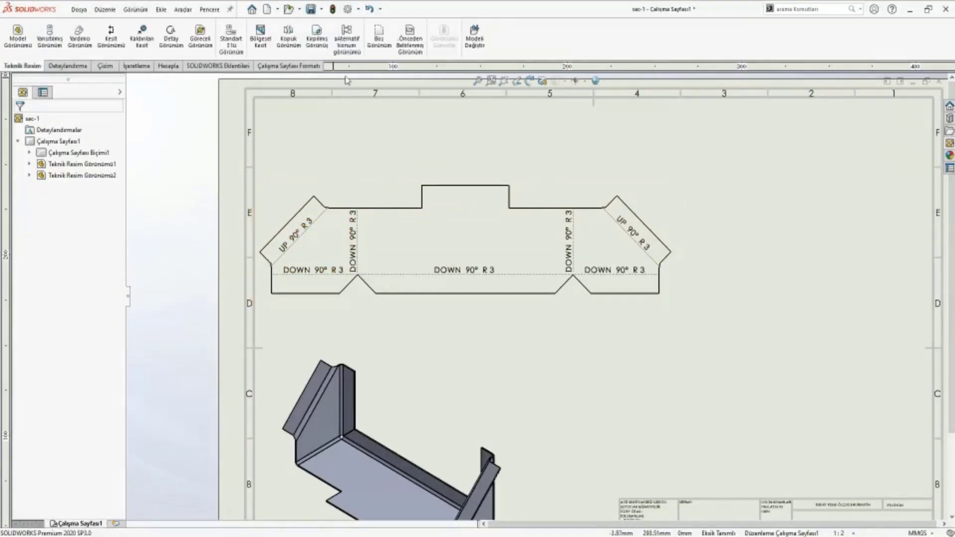
{"action": "left_click", "coordinate": [68, 66]}
Insert a bend table for the flat-pattern view listing bends A–G
{"action": "left_click", "coordinate": [549, 52]}
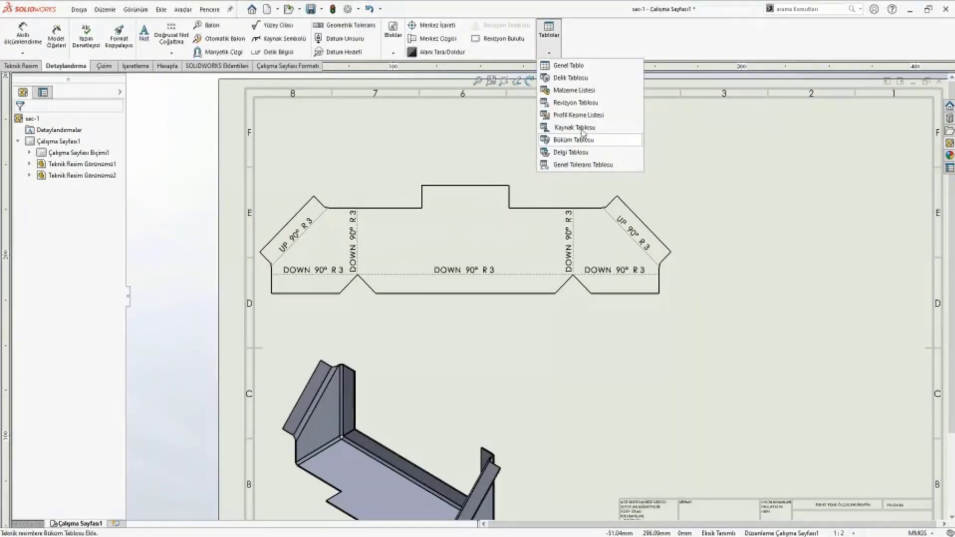
{"action": "left_click", "coordinate": [587, 144]}
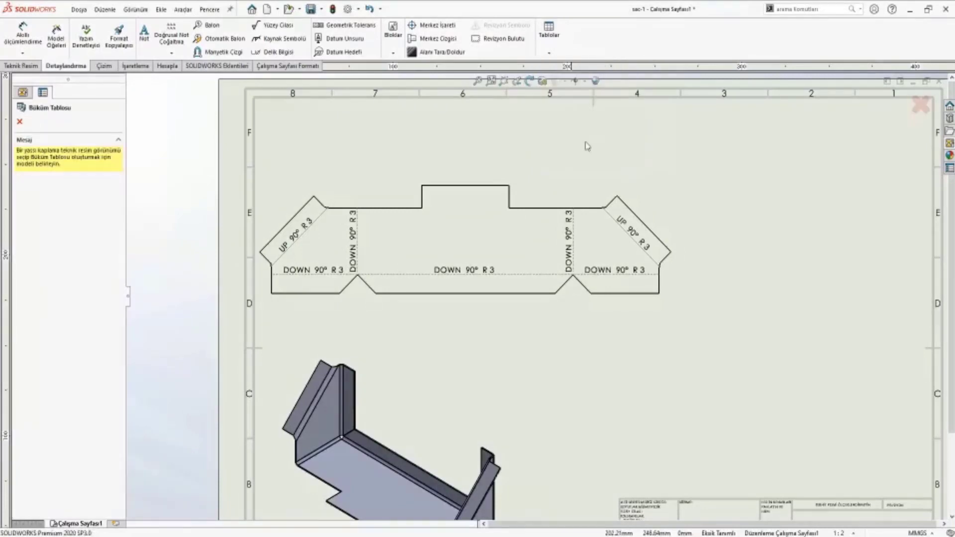
{"action": "left_click", "coordinate": [537, 189]}
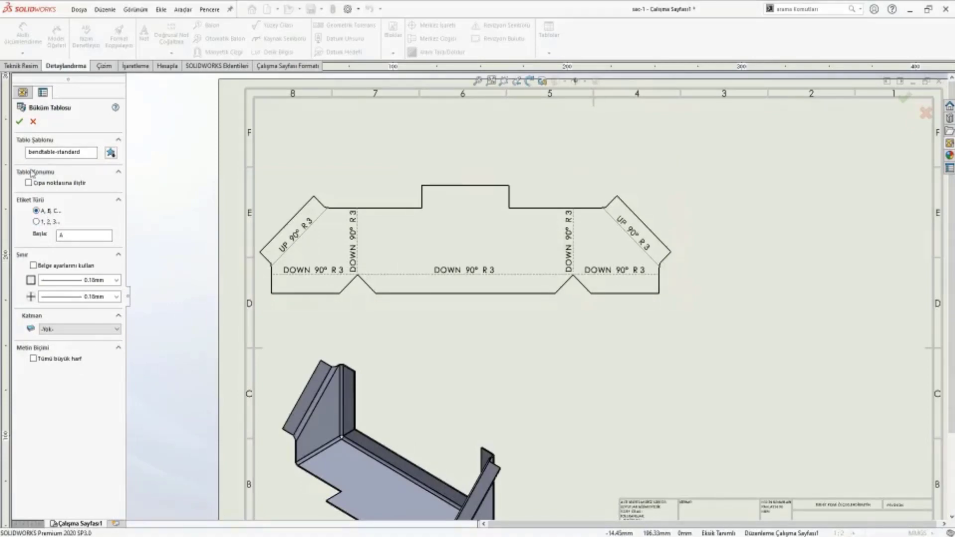
{"action": "left_click", "coordinate": [19, 122]}
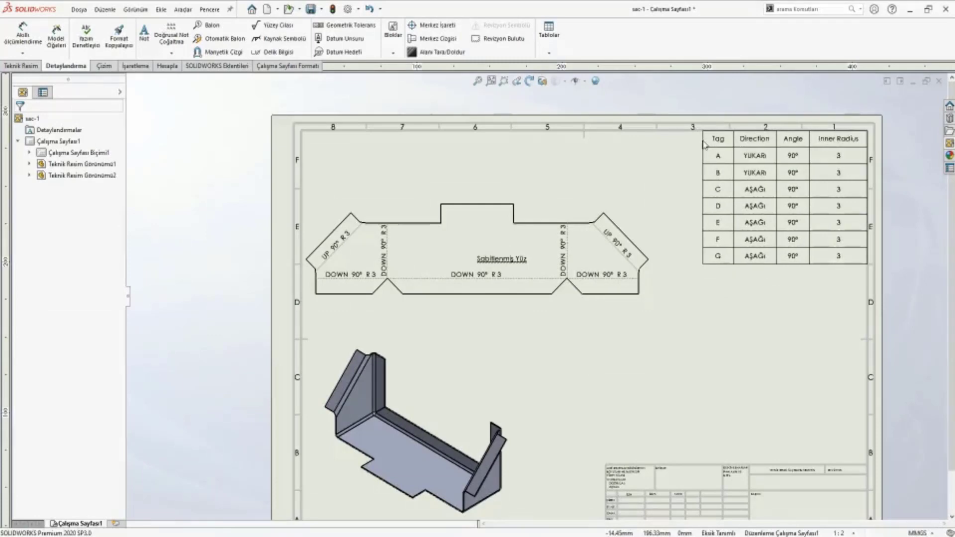
Delete the Inner Radius column from the bend table
{"action": "left_click", "coordinate": [812, 224]}
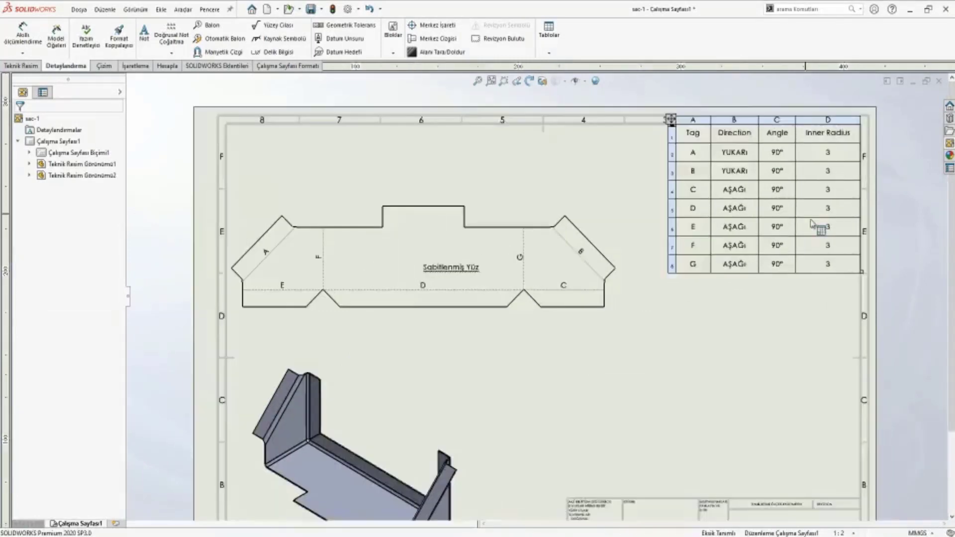
{"action": "scroll", "coordinate": [812, 224], "scroll_direction": "up", "scroll_amount": 2}
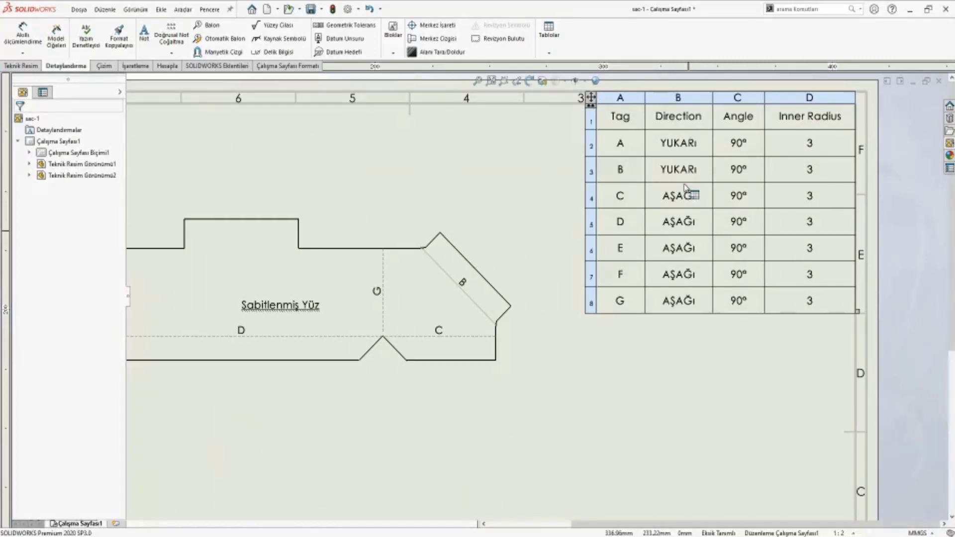
{"action": "scroll", "coordinate": [437, 277], "scroll_direction": "down", "scroll_amount": 3}
{"action": "scroll", "coordinate": [405, 305], "scroll_direction": "up", "scroll_amount": 1}
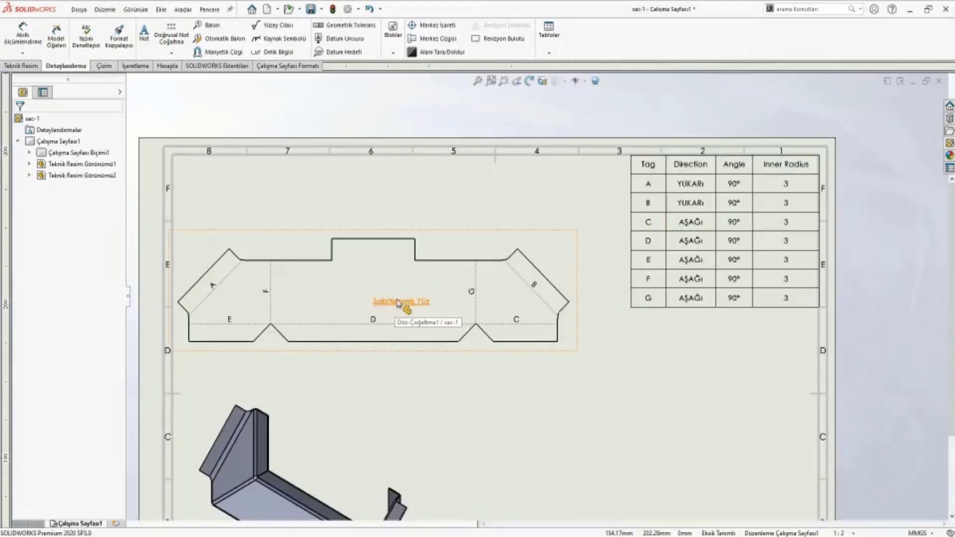
{"action": "left_click", "coordinate": [398, 303]}
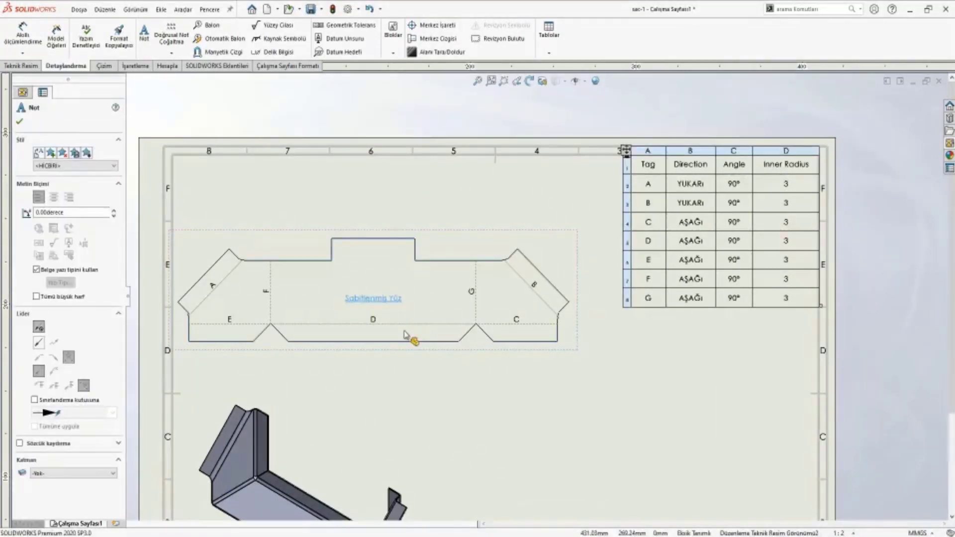
{"action": "right_click", "coordinate": [787, 153]}
{"action": "mouse_move", "coordinate": [858, 198]}
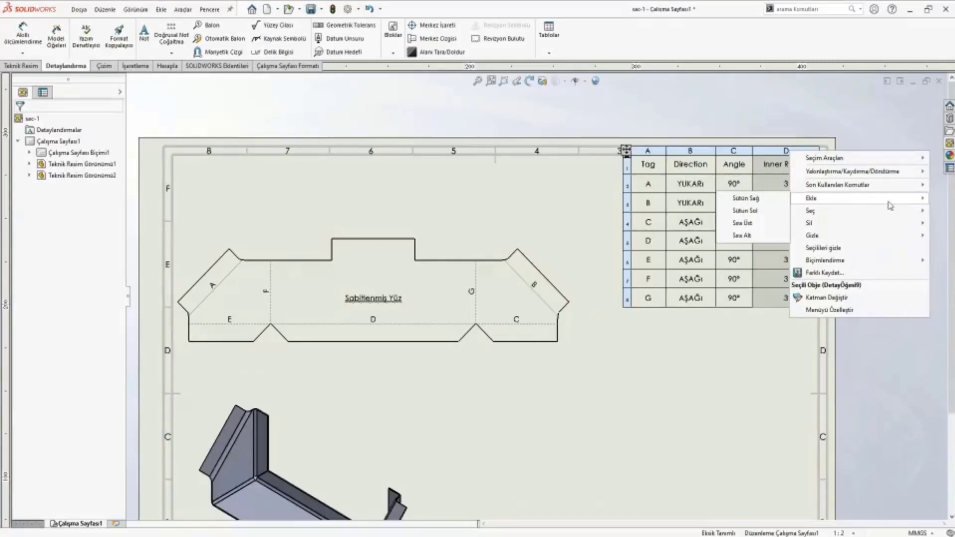
{"action": "left_click", "coordinate": [785, 205]}
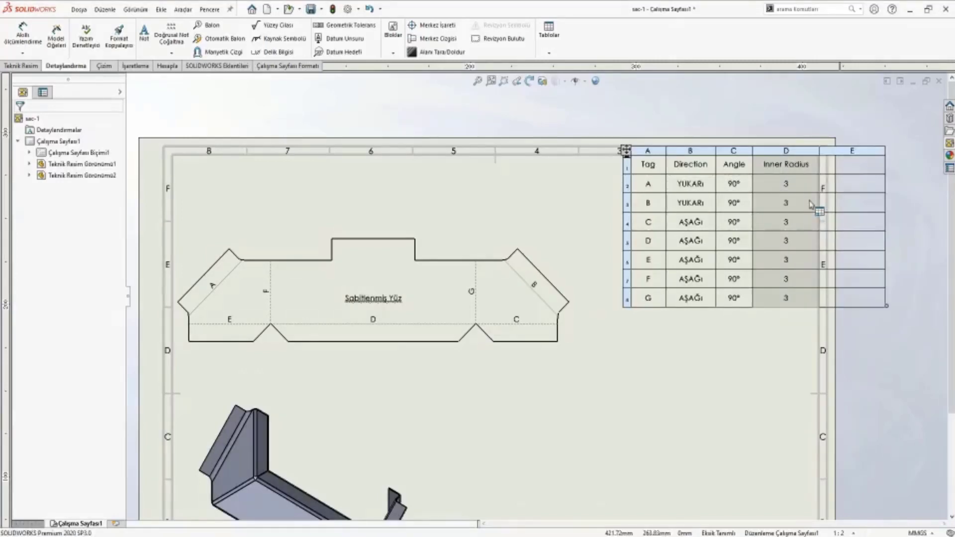
{"action": "right_click", "coordinate": [849, 158]}
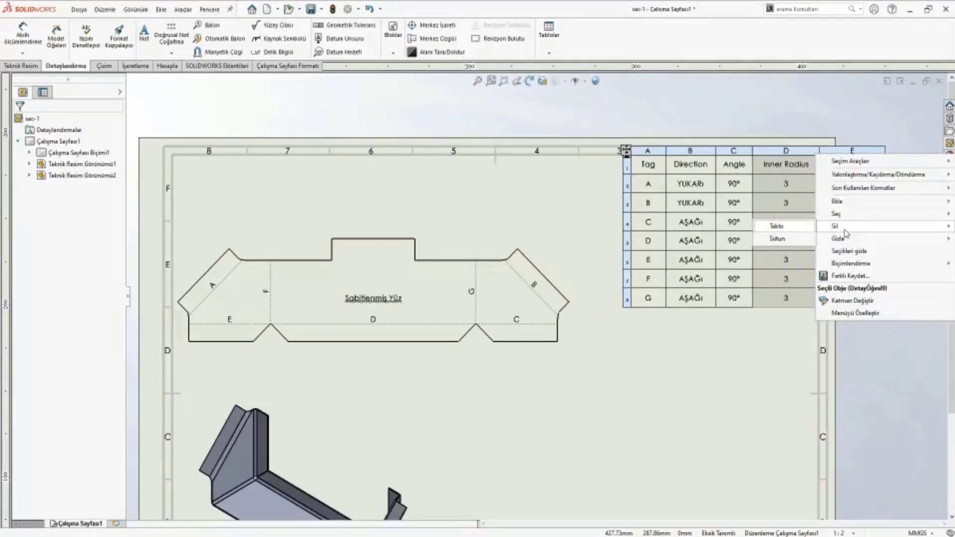
{"action": "left_click", "coordinate": [795, 242]}
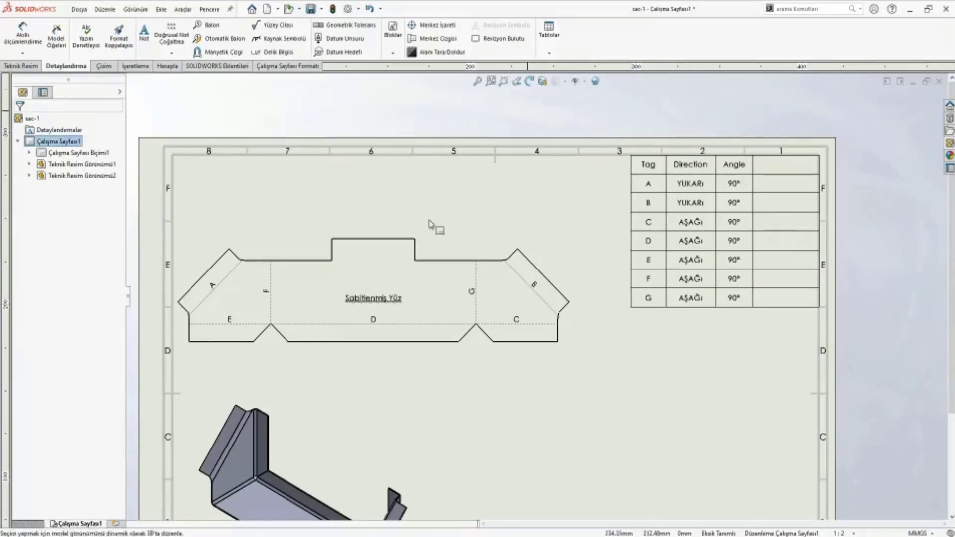
Insert a cut-list table for the flat pattern view and place it below the flat pattern
{"action": "left_click", "coordinate": [549, 52]}
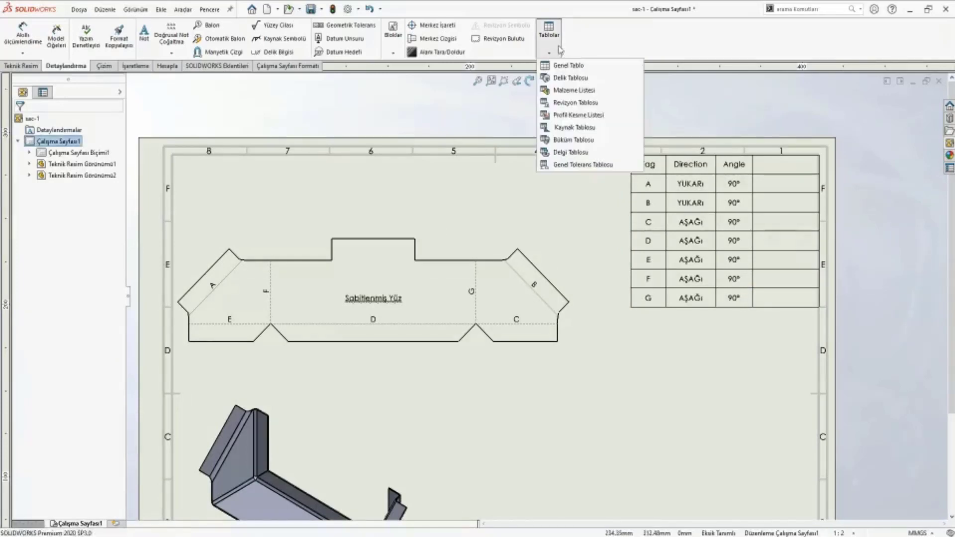
{"action": "left_click", "coordinate": [583, 116]}
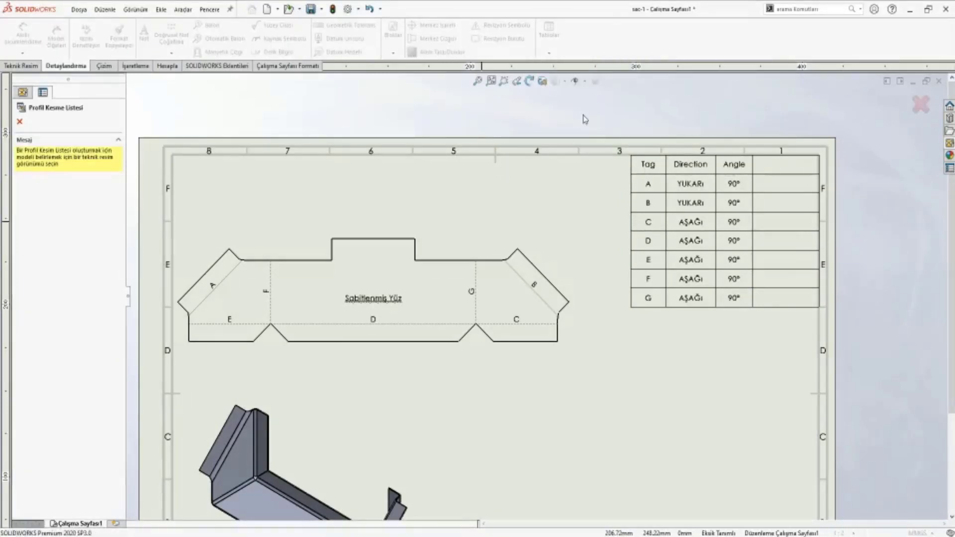
{"action": "left_click", "coordinate": [473, 246]}
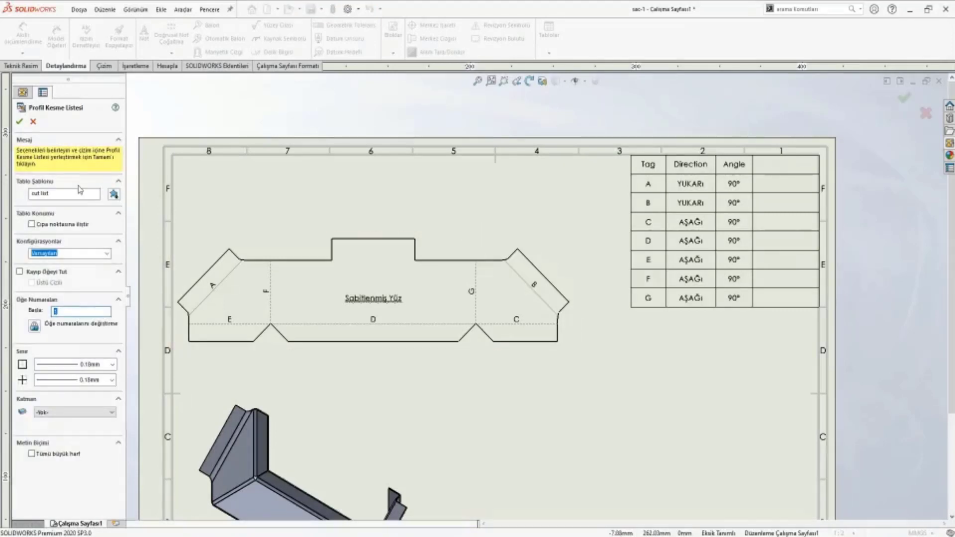
{"action": "left_click", "coordinate": [20, 124]}
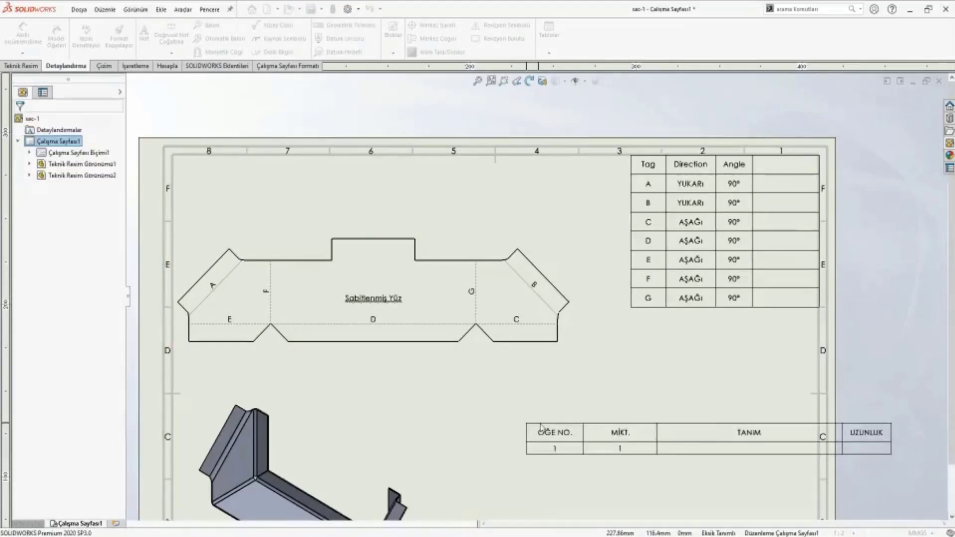
{"action": "scroll", "coordinate": [541, 427], "scroll_direction": "up", "scroll_amount": 2}
{"action": "left_click", "coordinate": [434, 403]}
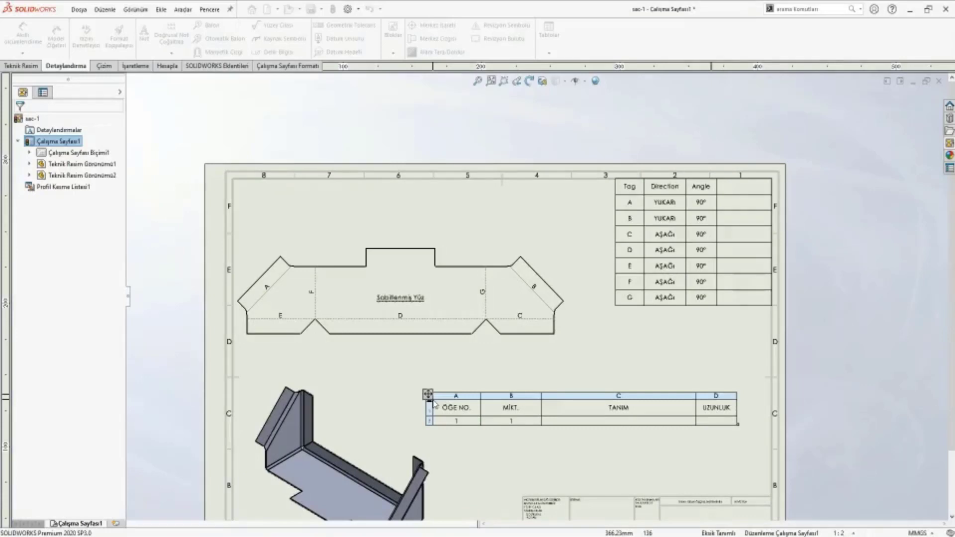
Insert a new blank column to the right of the UZUNLUK column
{"action": "right_click", "coordinate": [716, 396]}
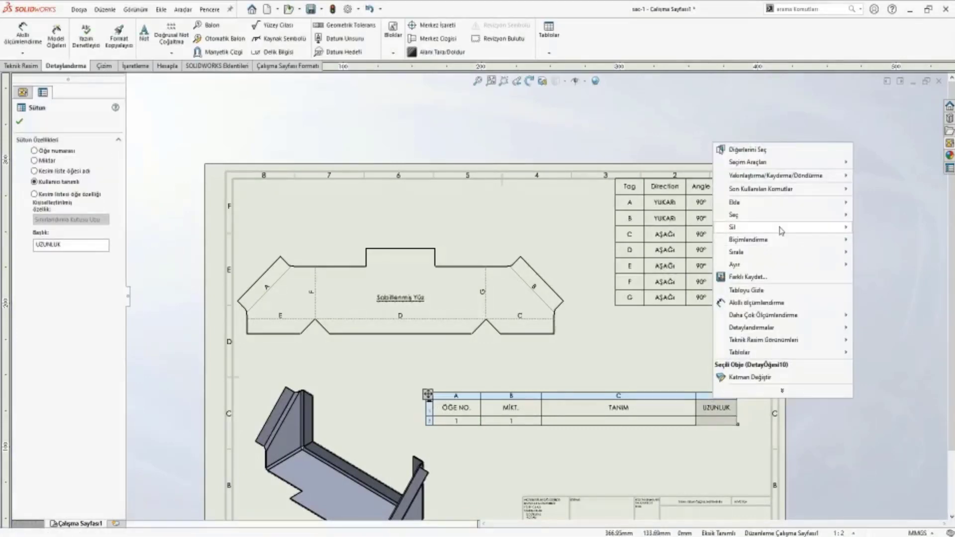
{"action": "left_click", "coordinate": [577, 374]}
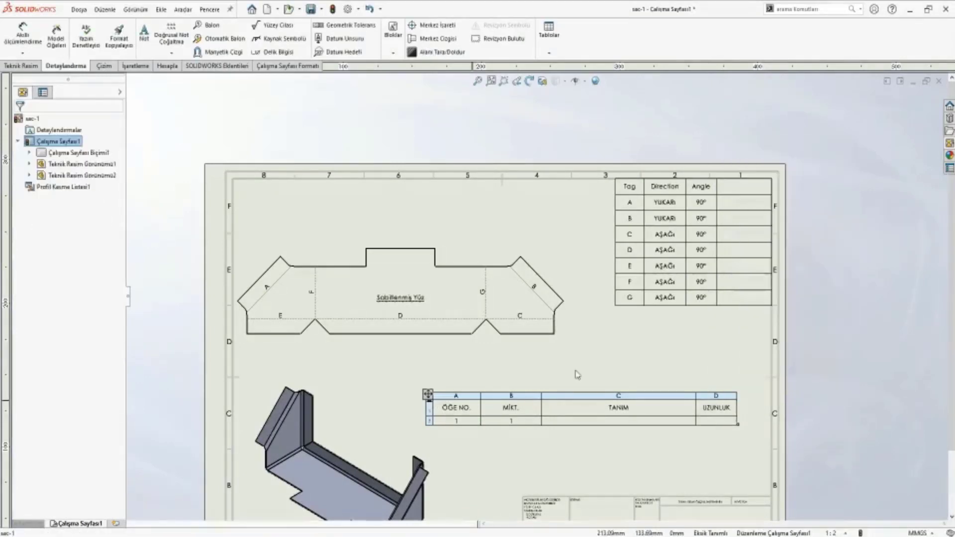
{"action": "left_click", "coordinate": [434, 399]}
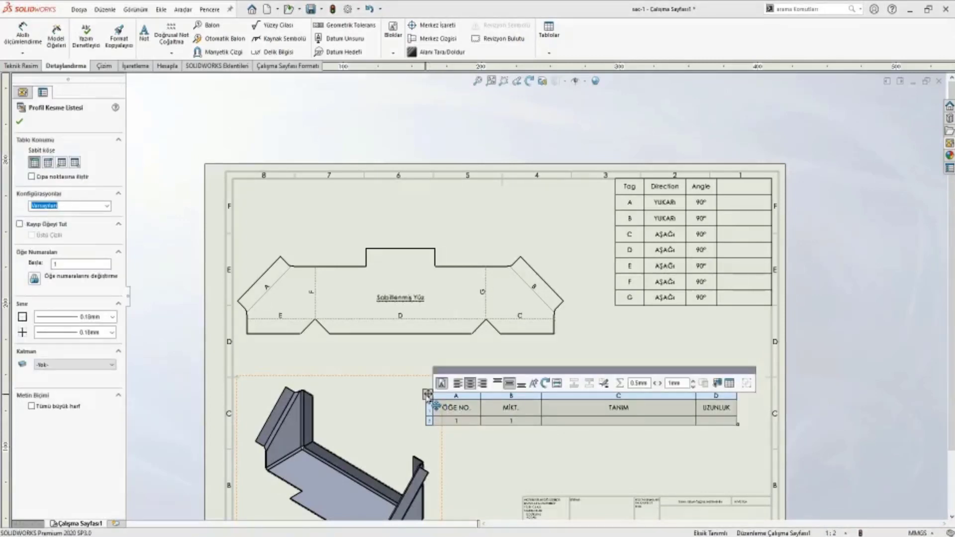
{"action": "left_click", "coordinate": [775, 424]}
{"action": "right_click", "coordinate": [717, 396]}
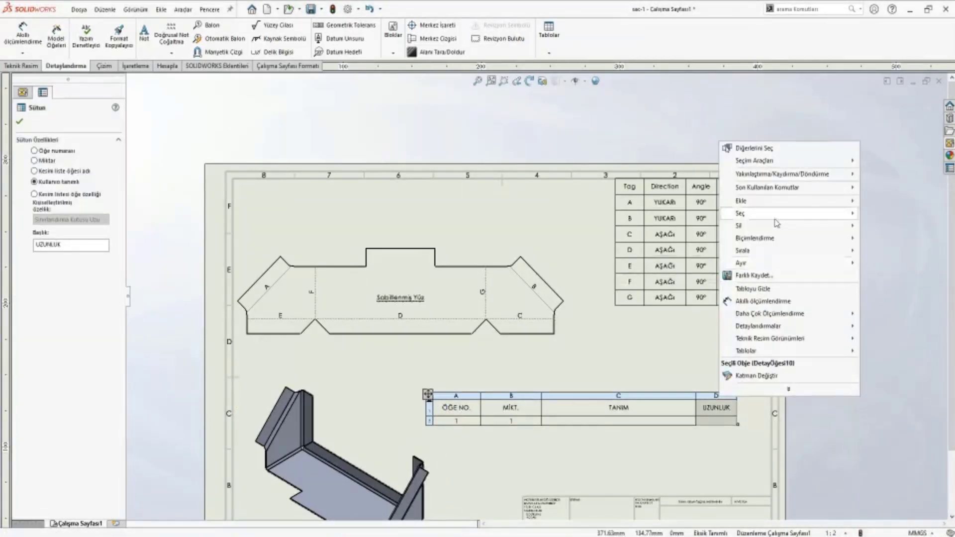
{"action": "mouse_move", "coordinate": [784, 214]}
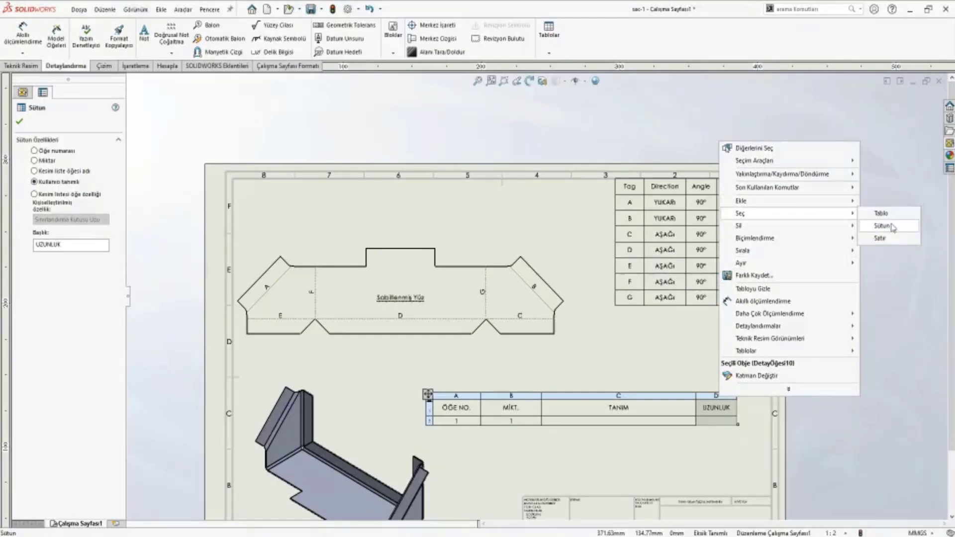
{"action": "left_click", "coordinate": [892, 226]}
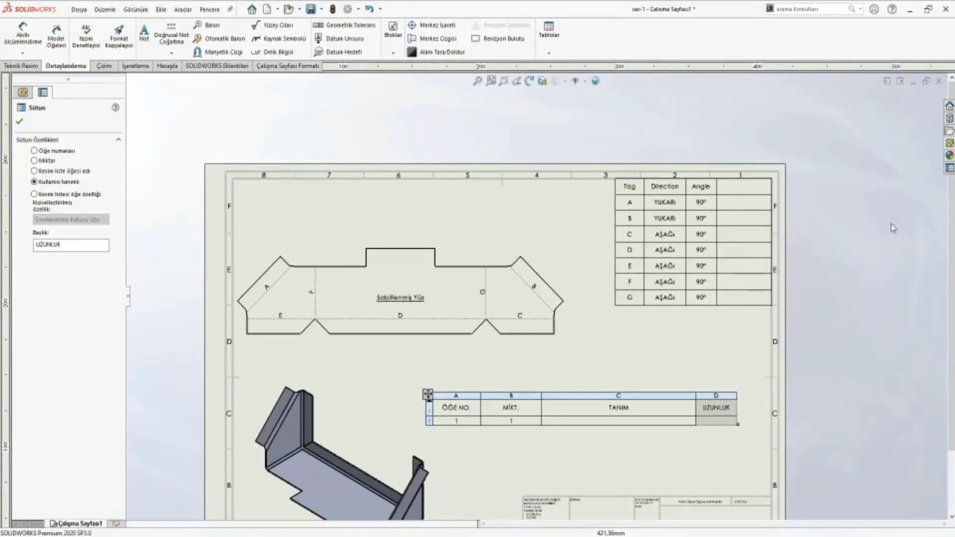
{"action": "right_click", "coordinate": [715, 396]}
{"action": "mouse_move", "coordinate": [783, 199]}
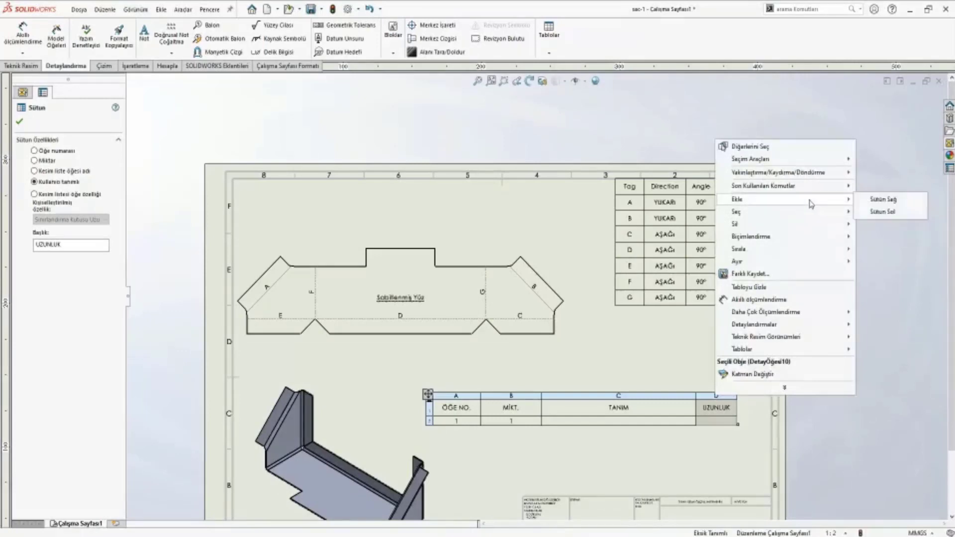
{"action": "left_click", "coordinate": [880, 199]}
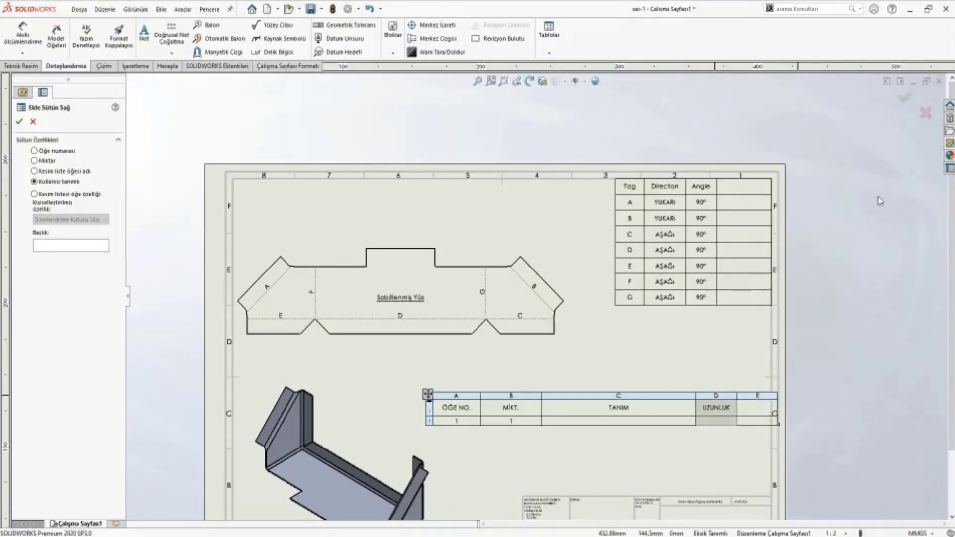
Set new column E to show the bounding box width cut-list property (119.25)
{"action": "left_click", "coordinate": [880, 201]}
{"action": "left_click", "coordinate": [756, 395]}
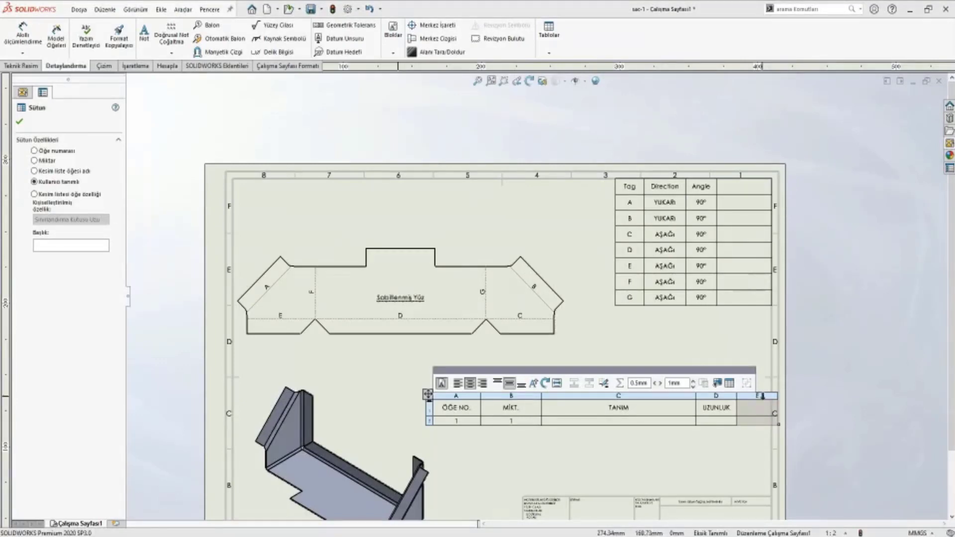
{"action": "left_click", "coordinate": [61, 194]}
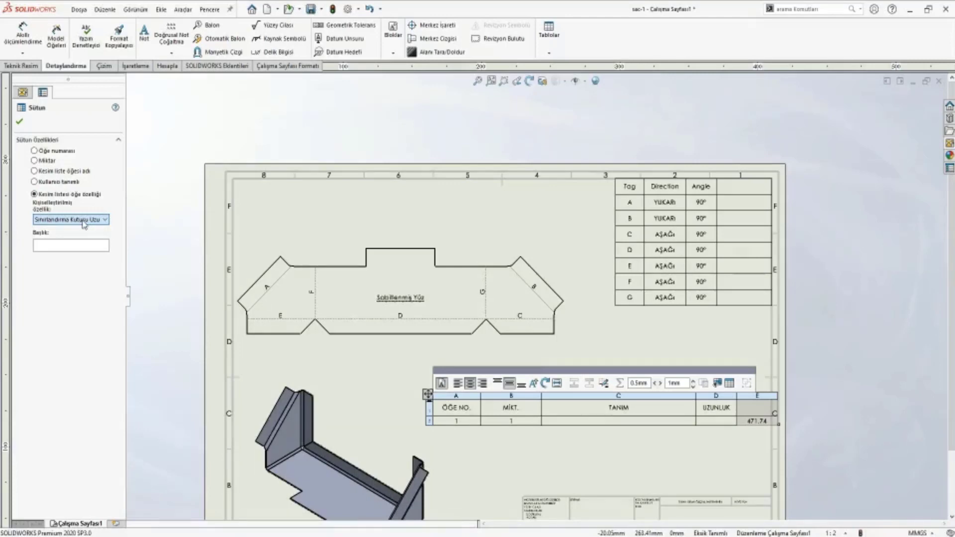
{"action": "key", "text": "Down"}
{"action": "key", "text": "Down"}
{"action": "key", "text": "Down"}
{"action": "key", "text": "Down"}
{"action": "key", "text": "Down"}
{"action": "key", "text": "Down"}
{"action": "key", "text": "Down"}
{"action": "left_click", "coordinate": [91, 246]}
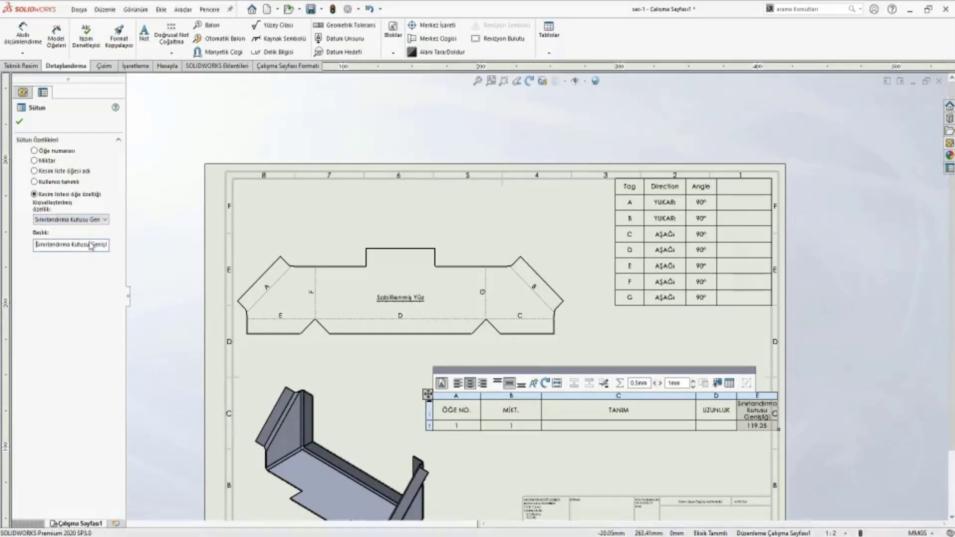
{"action": "scroll", "coordinate": [697, 378], "scroll_direction": "down", "scroll_amount": 2}
{"action": "scroll", "coordinate": [731, 373], "scroll_direction": "down", "scroll_amount": 2}
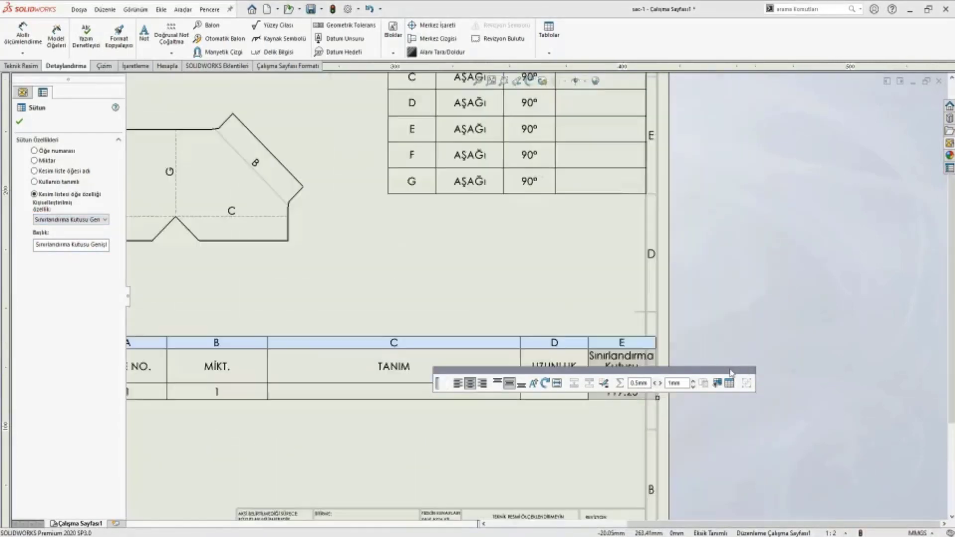
Set the other columns to show Sac Levha Kalınlığı (1.2) and Büküm İzni (0.5)
{"action": "left_click", "coordinate": [548, 344]}
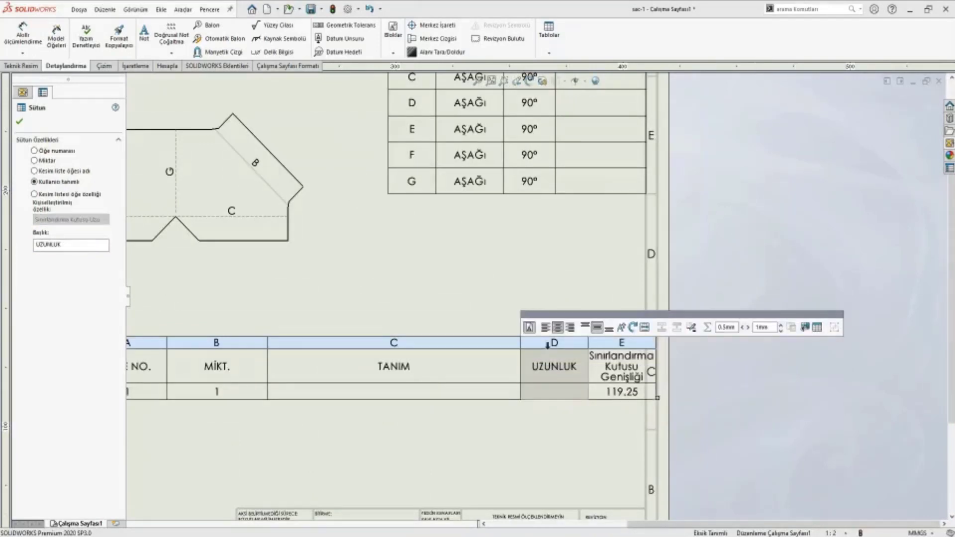
{"action": "left_click", "coordinate": [55, 195]}
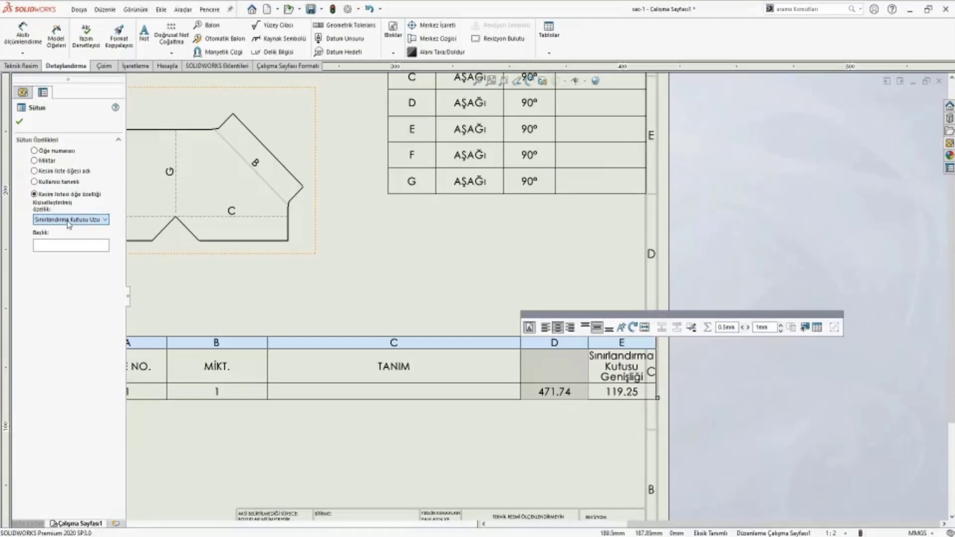
{"action": "scroll", "coordinate": [69, 224], "scroll_direction": "down", "scroll_amount": 2}
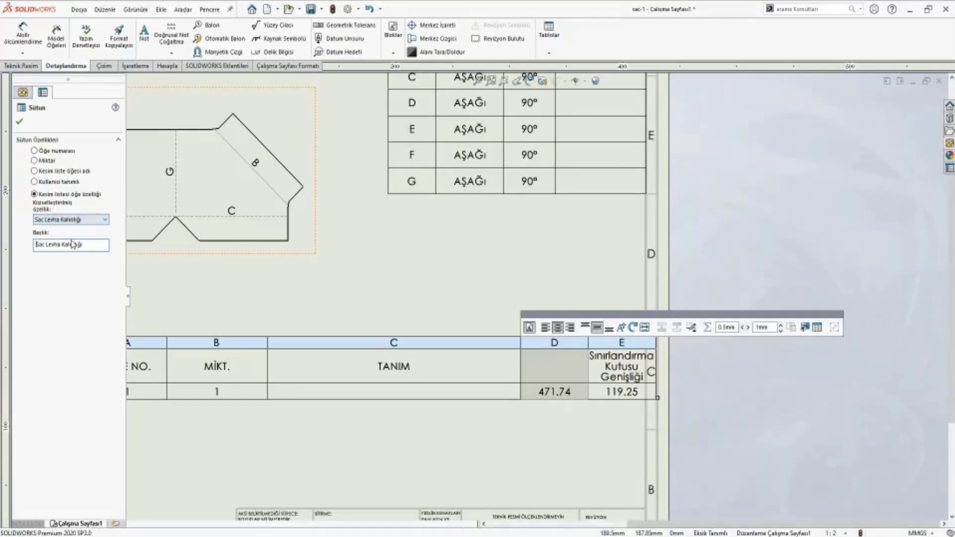
{"action": "left_click", "coordinate": [438, 343]}
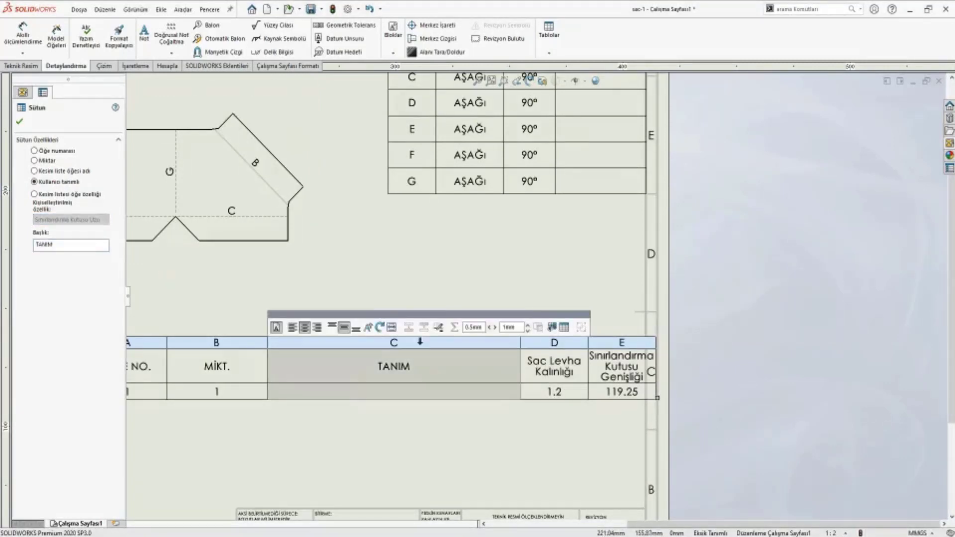
{"action": "scroll", "coordinate": [72, 221], "scroll_direction": "down", "scroll_amount": 1}
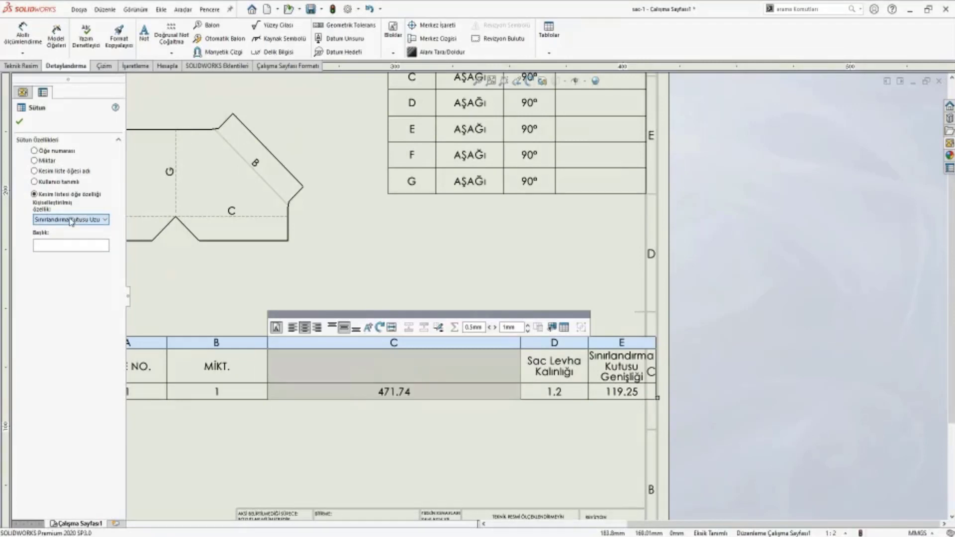
{"action": "scroll", "coordinate": [72, 221], "scroll_direction": "up", "scroll_amount": 4}
{"action": "scroll", "coordinate": [71, 219], "scroll_direction": "up", "scroll_amount": 1}
{"action": "left_click", "coordinate": [82, 287]}
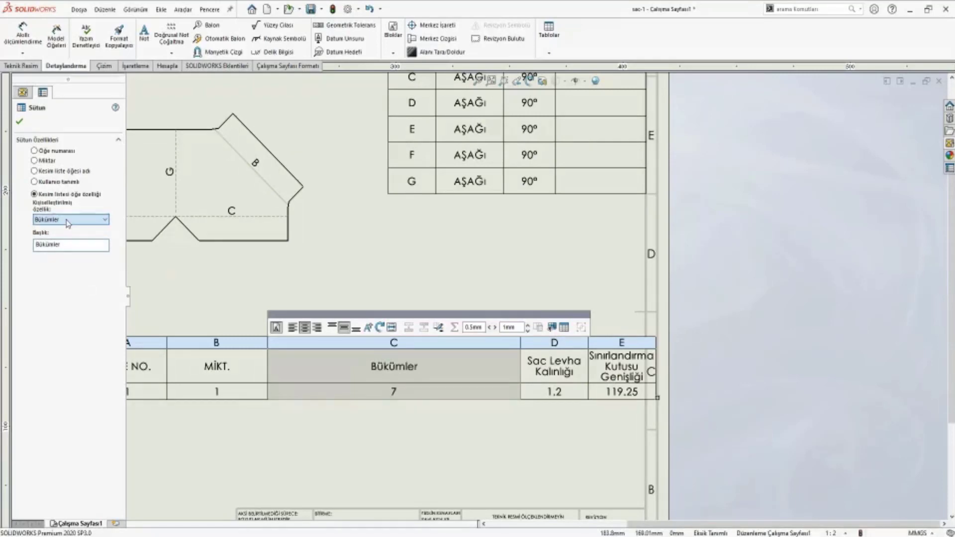
{"action": "scroll", "coordinate": [68, 220], "scroll_direction": "up", "scroll_amount": 1}
{"action": "left_click", "coordinate": [65, 292]}
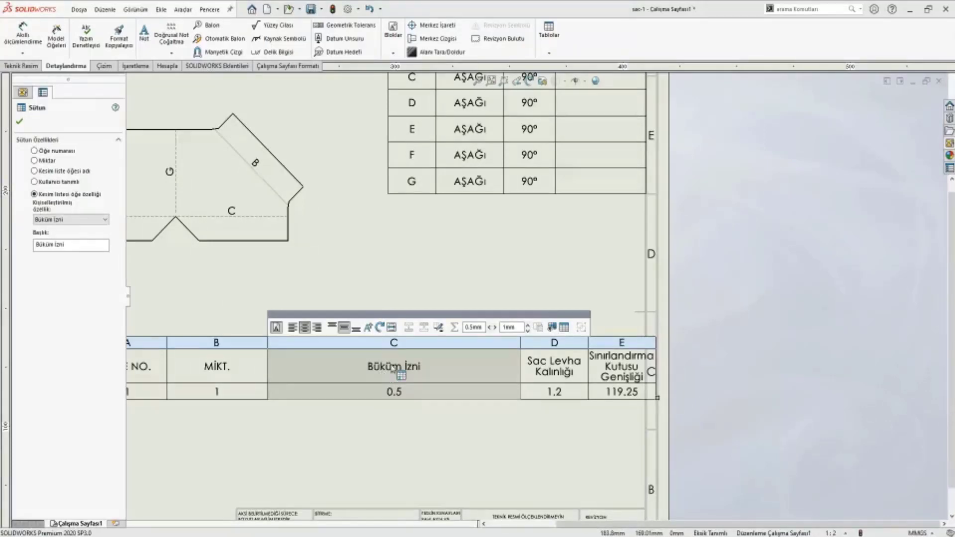
{"action": "key", "text": "Escape"}
Move the cut-list table down and rename the Büküm İzni header to K-Faktörü
{"action": "key", "text": "z"}
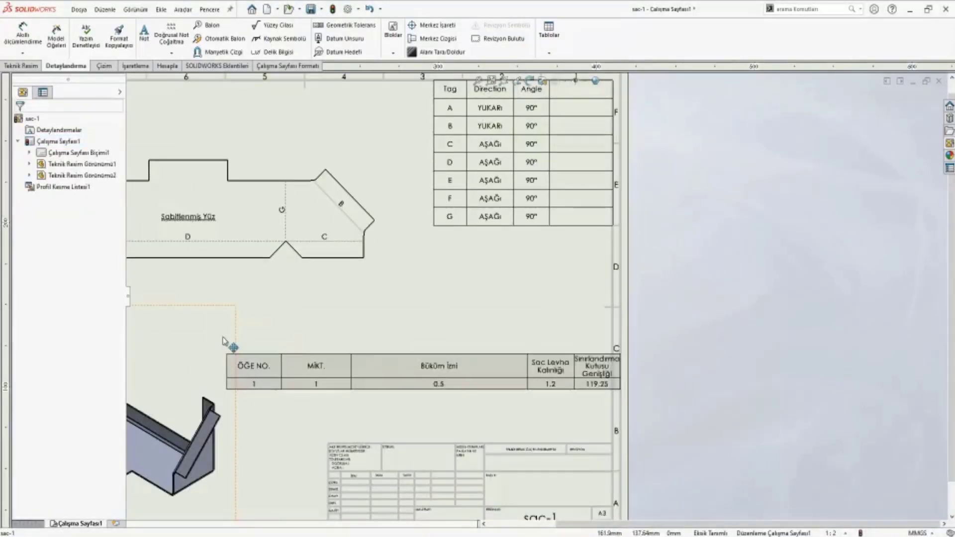
{"action": "mouse_move", "coordinate": [223, 341]}
{"action": "left_mouse_down"}
{"action": "mouse_move", "coordinate": [287, 381]}
{"action": "mouse_move", "coordinate": [211, 398]}
{"action": "left_mouse_up"}
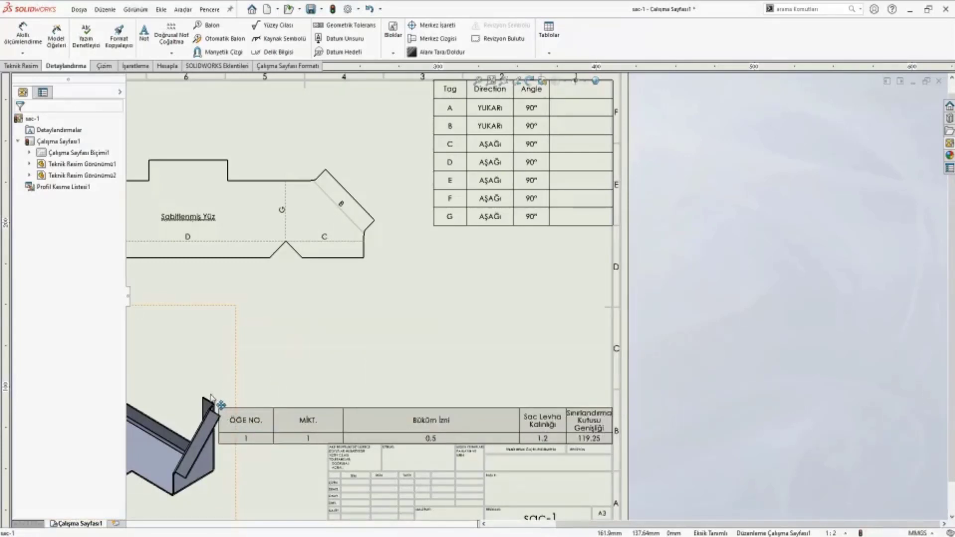
{"action": "left_click", "coordinate": [211, 398]}
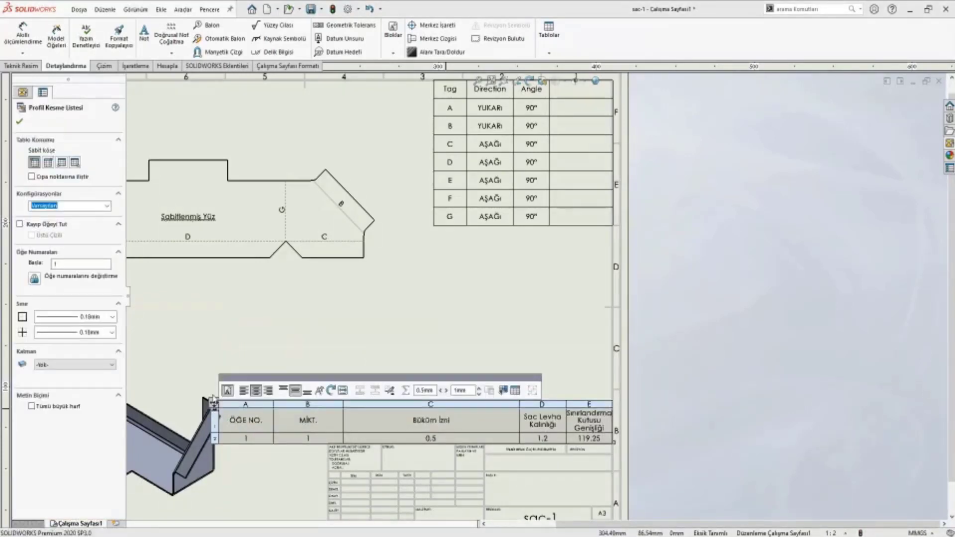
{"action": "scroll", "coordinate": [432, 422], "scroll_direction": "down", "scroll_amount": 2}
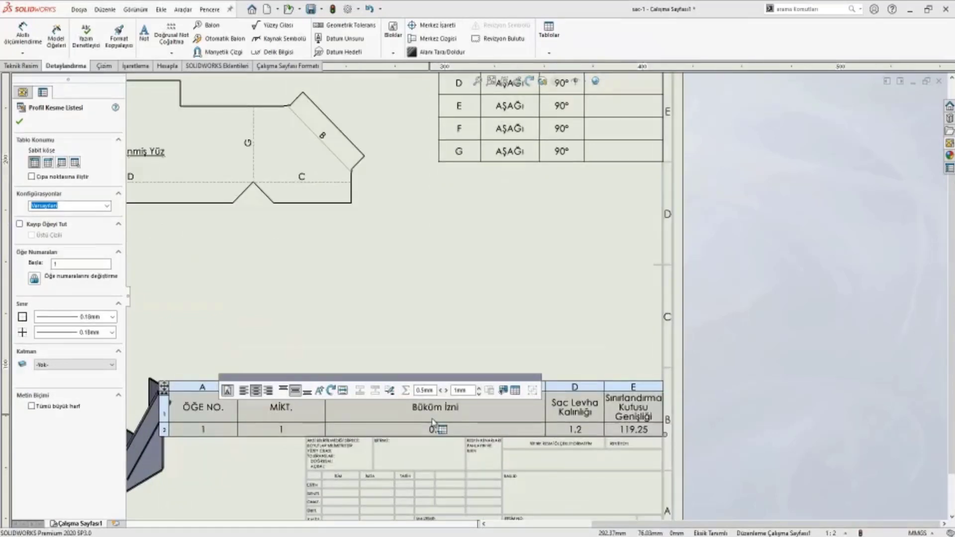
{"action": "double_click", "coordinate": [432, 420]}
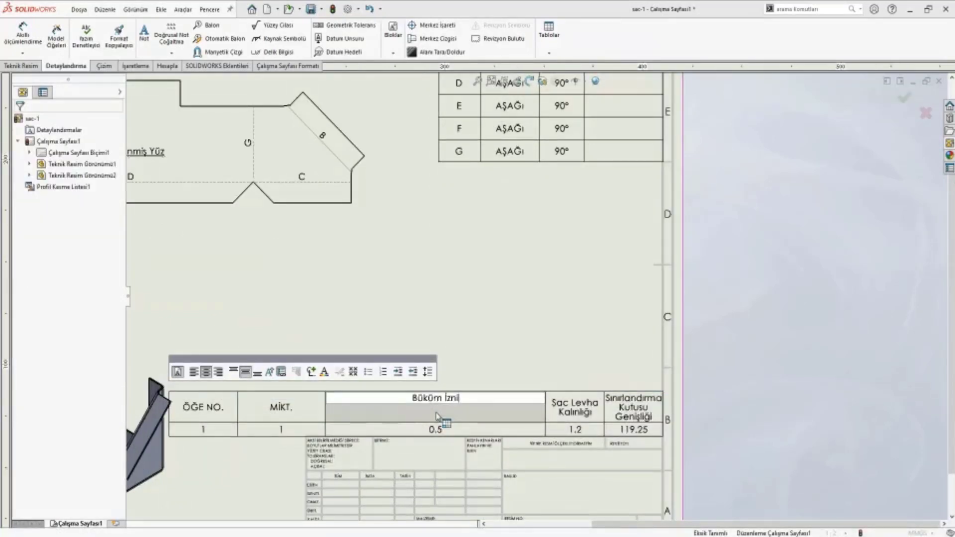
{"action": "key", "text": "BackSpace"}
{"action": "key", "text": "BackSpace"}
{"action": "key", "text": "BackSpace"}
{"action": "key", "text": "BackSpace"}
{"action": "key", "text": "BackSpace"}
{"action": "type", "text": "K"}
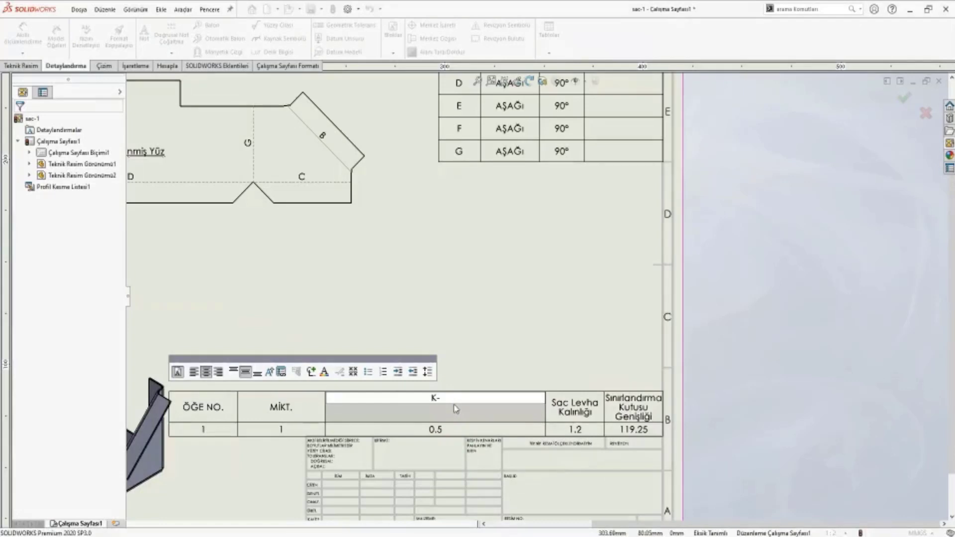
{"action": "type", "text": "-fk"}
{"action": "key", "text": "BackSpace"}
{"action": "key", "text": "BackSpace"}
{"action": "type", "text": "Fak"}
{"action": "type", "text": "gö"}
{"action": "key", "text": "BackSpace"}
{"action": "key", "text": "BackSpace"}
{"action": "type", "text": "törü"}
{"action": "left_click", "coordinate": [574, 415]}
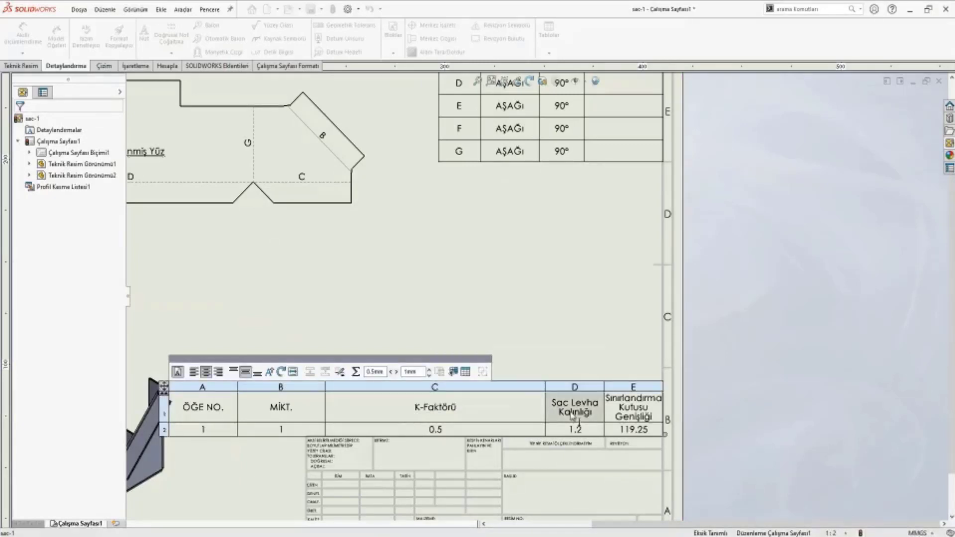
Shorten the Sac Levha Kalınlığı header to Kalınlık
{"action": "double_click", "coordinate": [589, 404]}
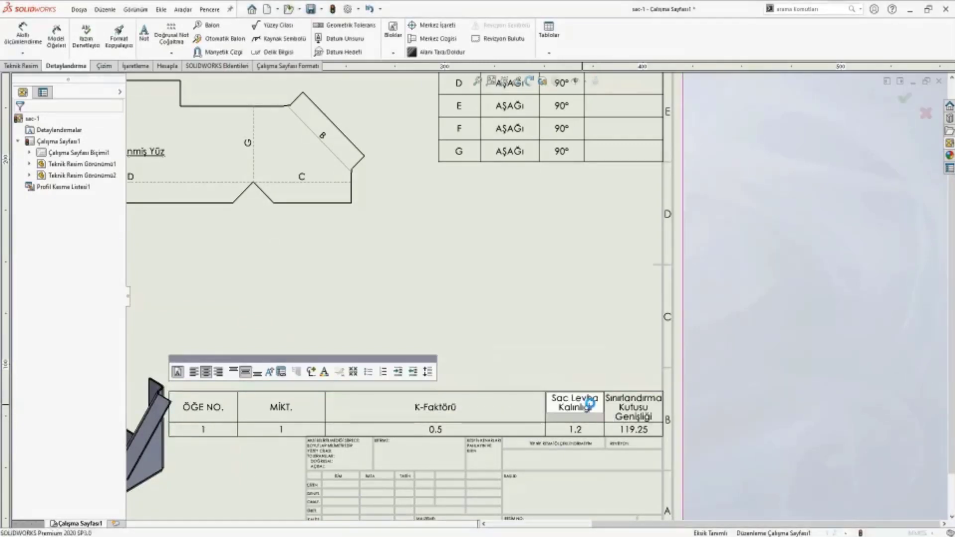
{"action": "left_click_drag", "start_coordinate": [558, 407], "coordinate": [547, 399]}
{"action": "key", "text": "Delete"}
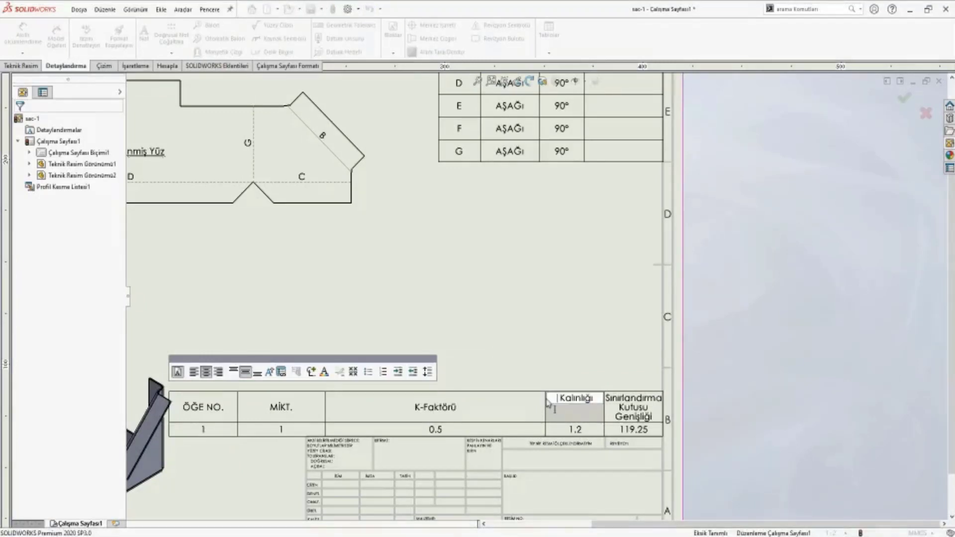
{"action": "key", "text": "Delete"}
{"action": "key", "text": "BackSpace"}
{"action": "key", "text": "BackSpace"}
{"action": "type", "text": "k"}
{"action": "key", "text": "Return"}
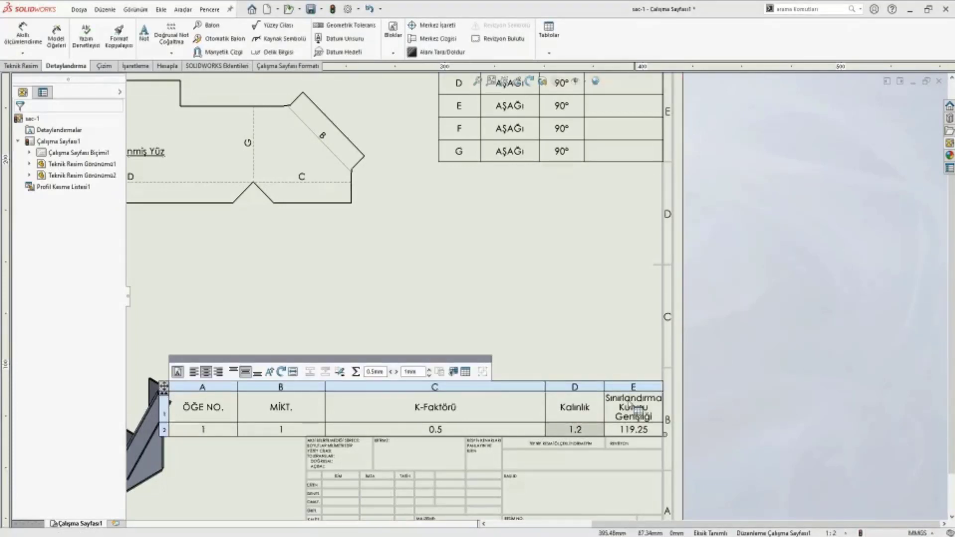
Move the cut-list table up beneath the flat pattern
{"action": "right_click", "coordinate": [633, 387]}
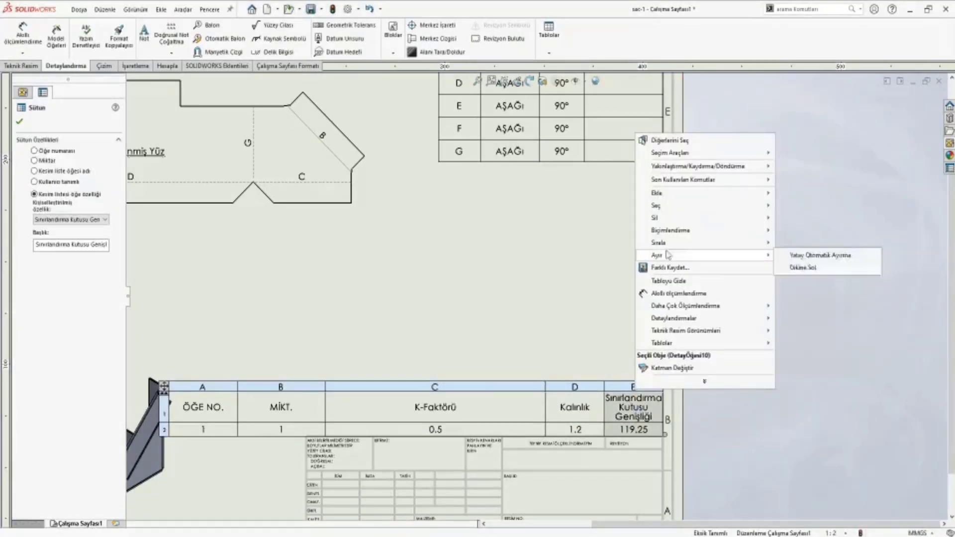
{"action": "left_click", "coordinate": [161, 390]}
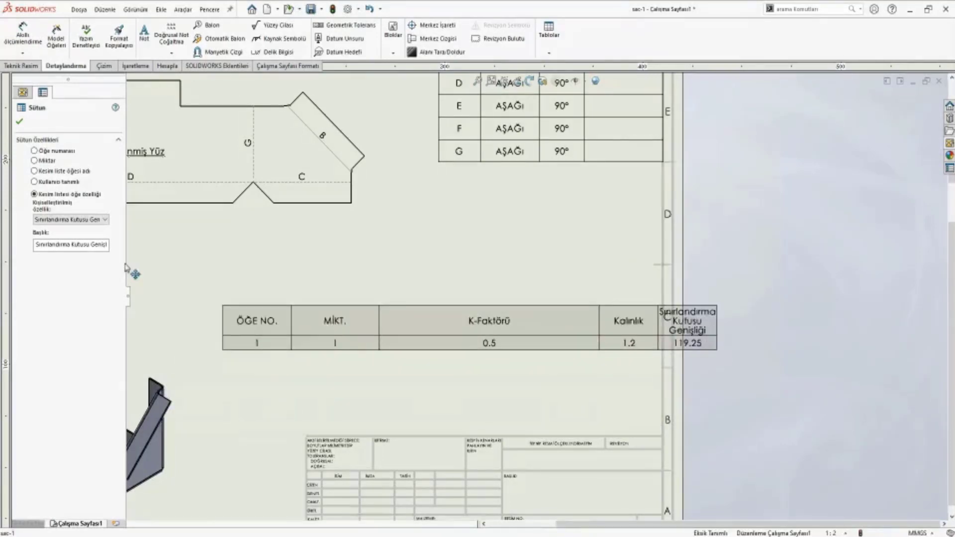
{"action": "left_click_drag", "start_coordinate": [222, 305], "coordinate": [139, 265]}
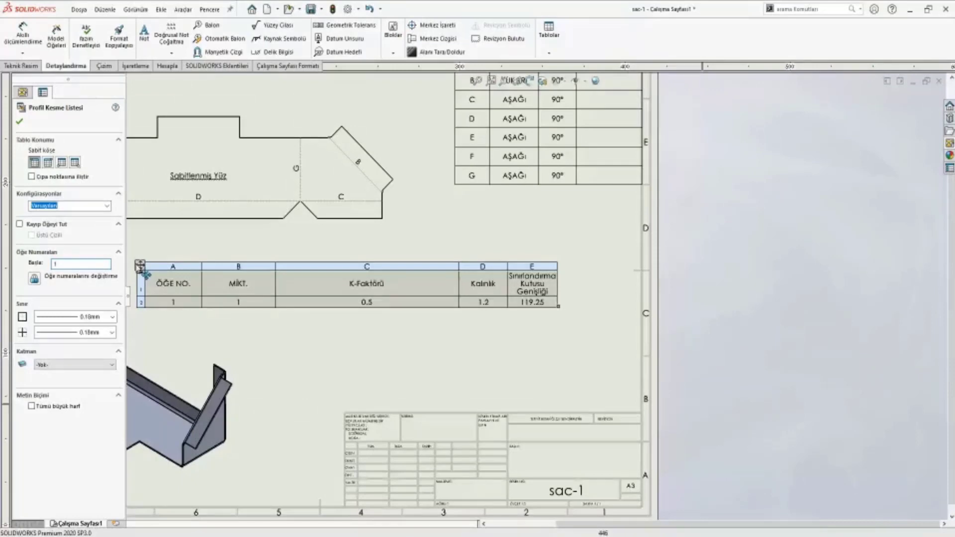
Add column F right of the width column showing the bounding-box length (471.74)
{"action": "right_click", "coordinate": [529, 267]}
{"action": "mouse_move", "coordinate": [568, 327]}
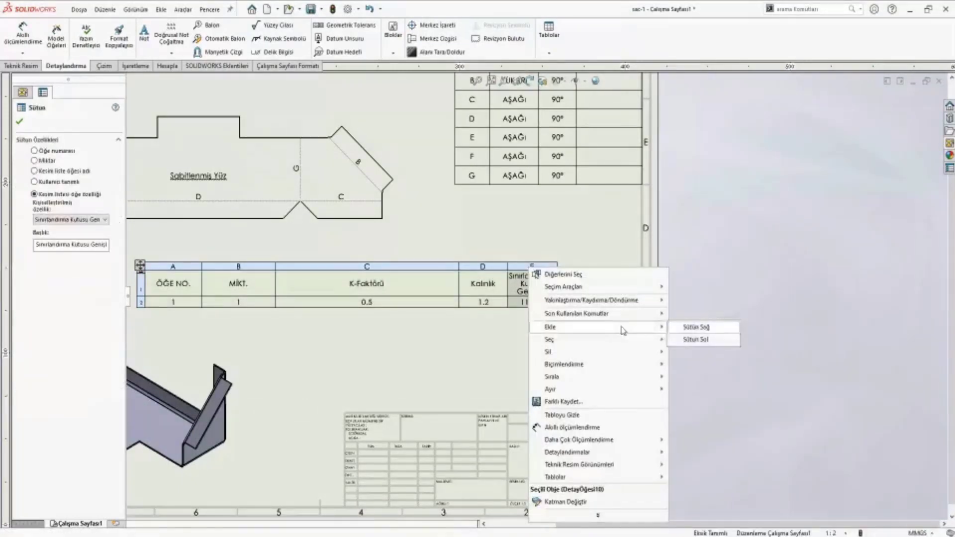
{"action": "left_click", "coordinate": [689, 328]}
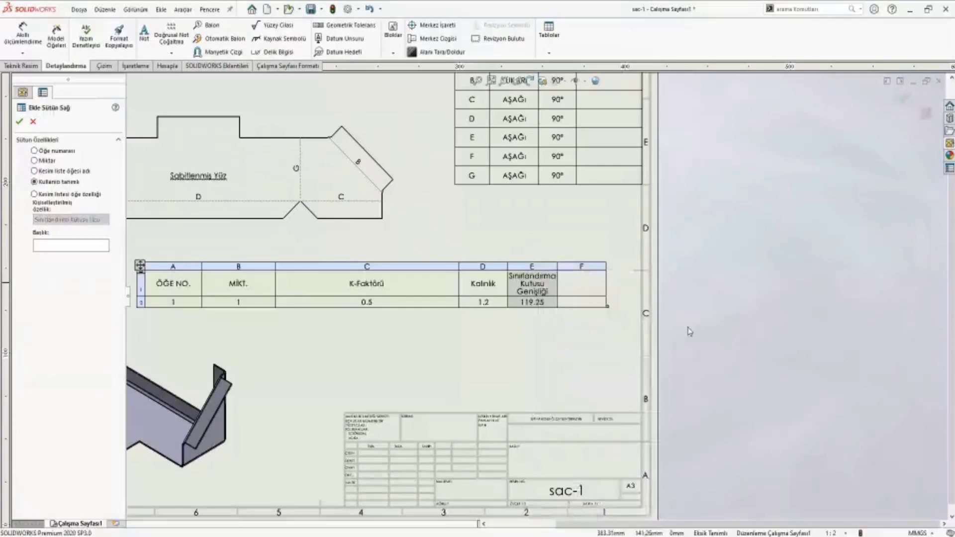
{"action": "left_click", "coordinate": [583, 267]}
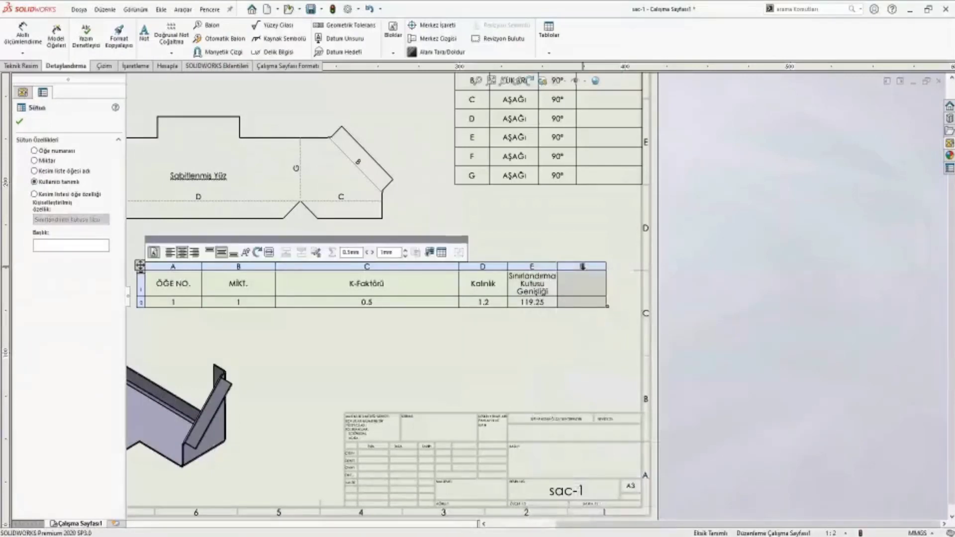
{"action": "left_click", "coordinate": [34, 194]}
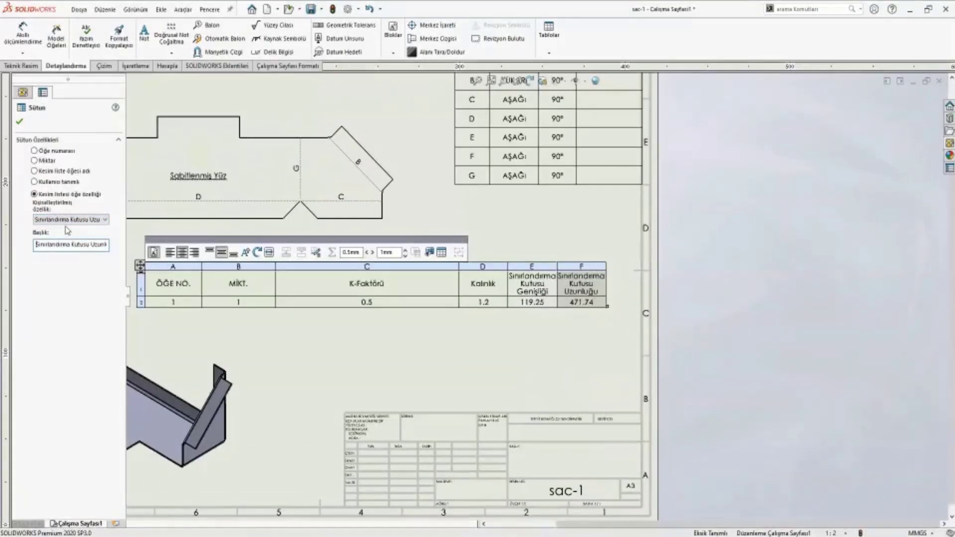
{"action": "left_click", "coordinate": [582, 288]}
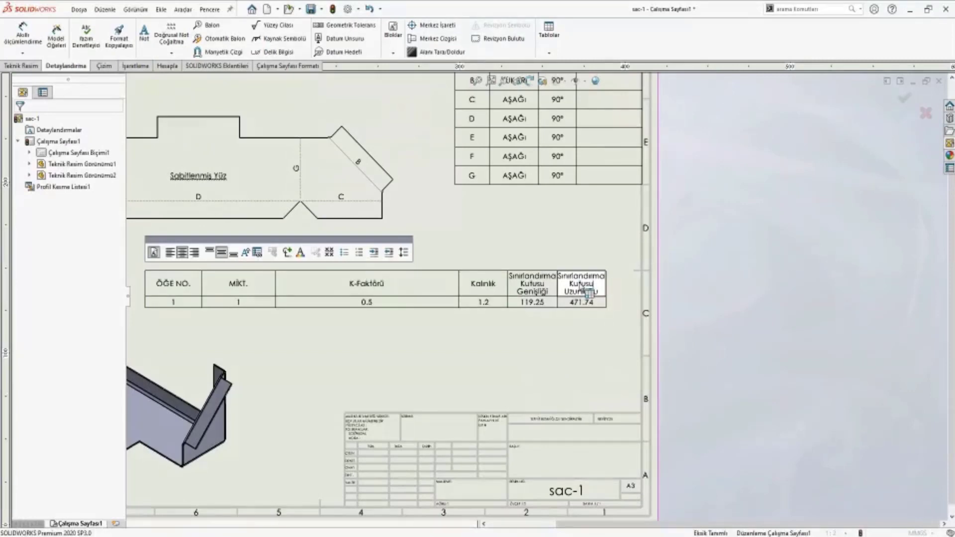
Head the new column Uzunluk and rename the width header to Genişlik
{"action": "double_click", "coordinate": [582, 288]}
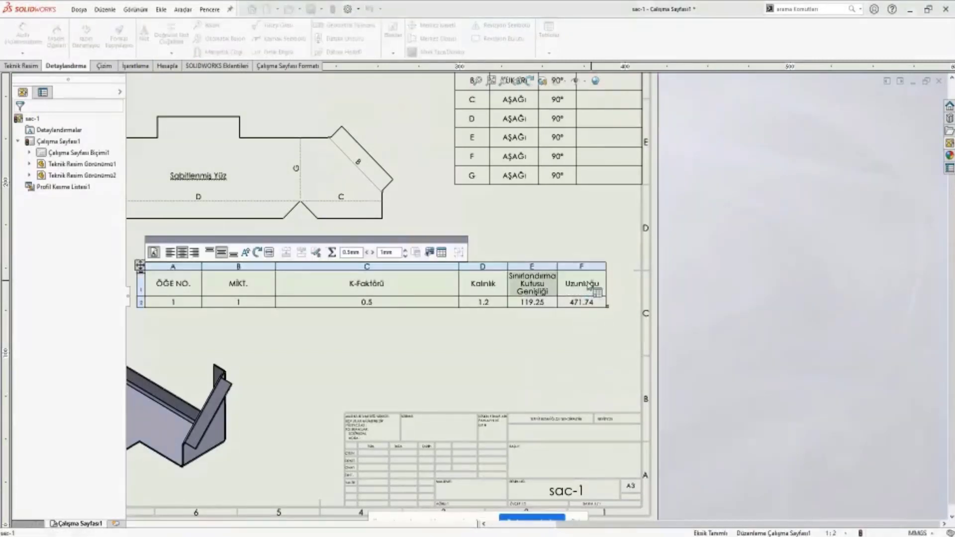
{"action": "key", "text": "Return"}
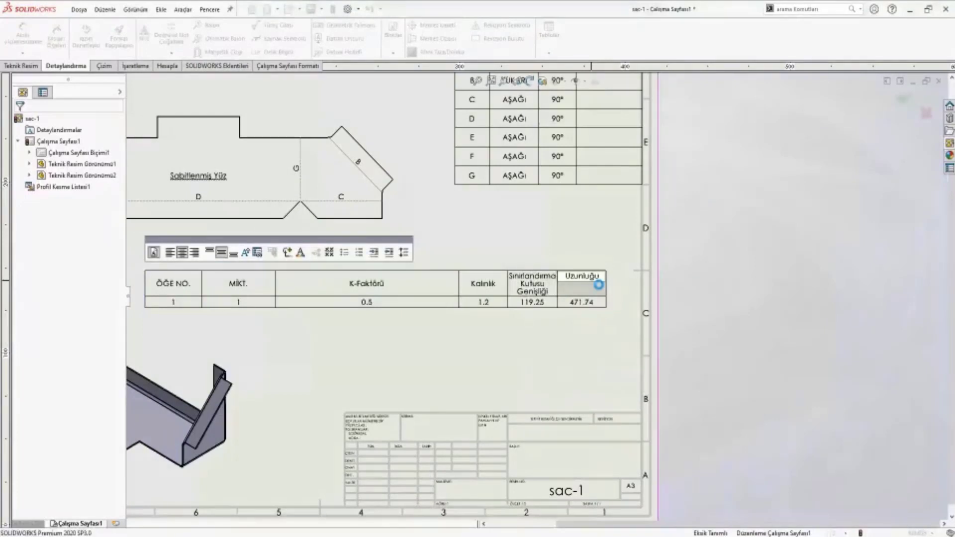
{"action": "type", "text": "k"}
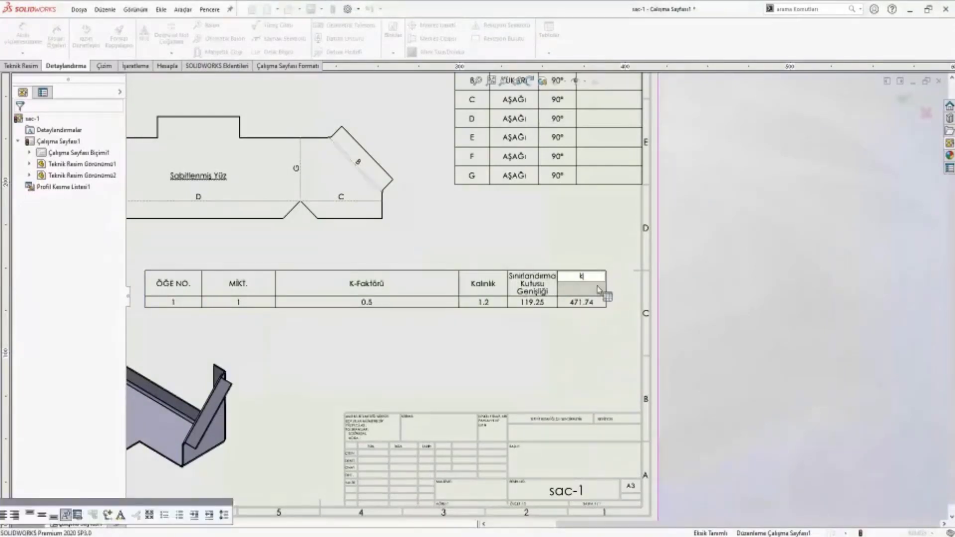
{"action": "left_click", "coordinate": [596, 299]}
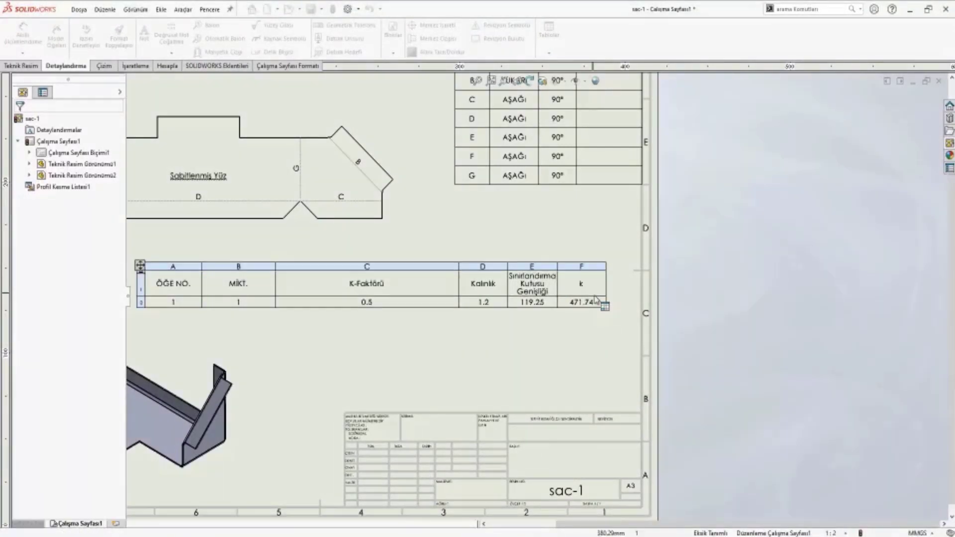
{"action": "double_click", "coordinate": [592, 292]}
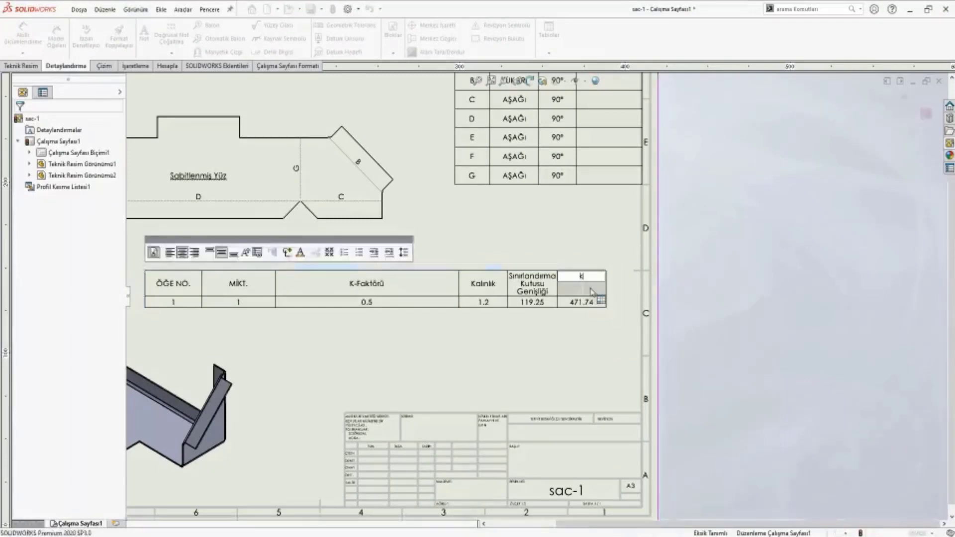
{"action": "type", "text": "Uzunluk"}
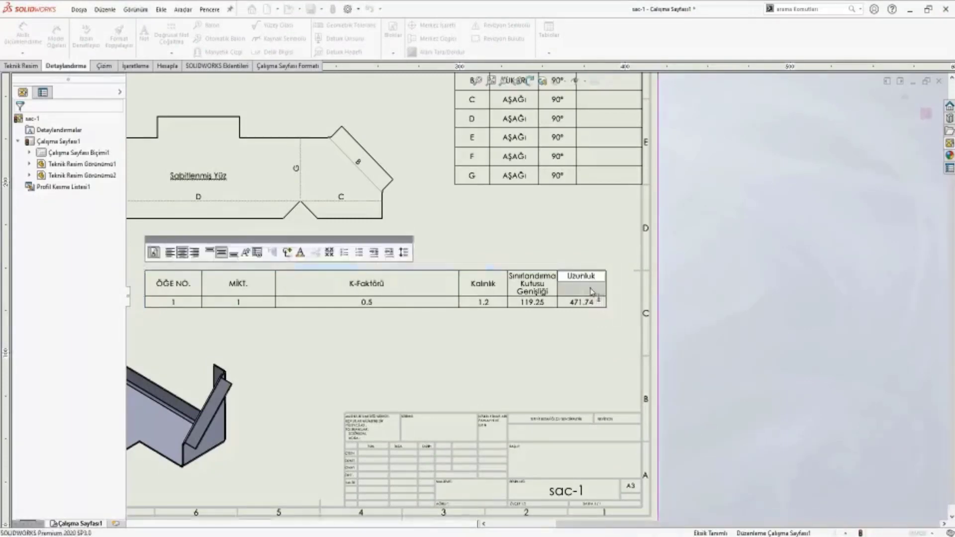
{"action": "left_click", "coordinate": [611, 371]}
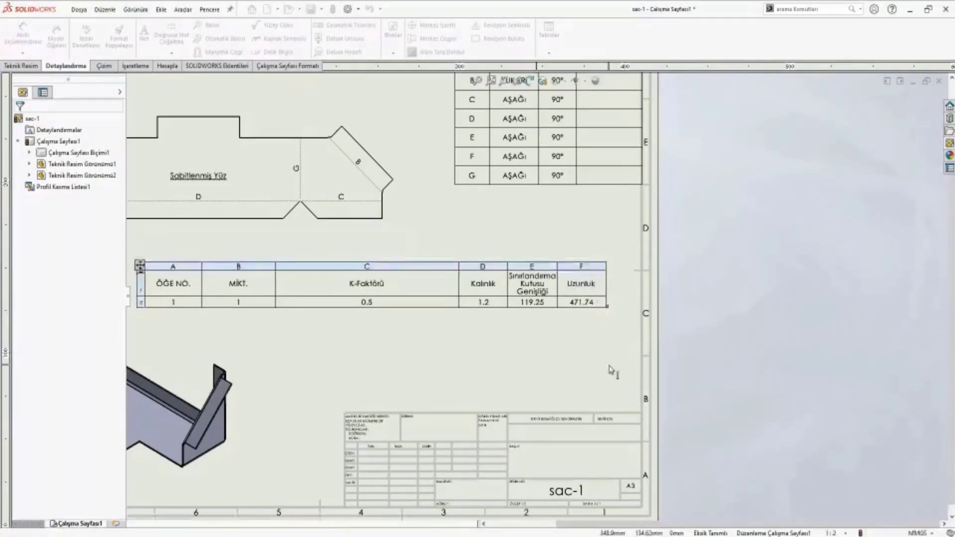
{"action": "double_click", "coordinate": [532, 284]}
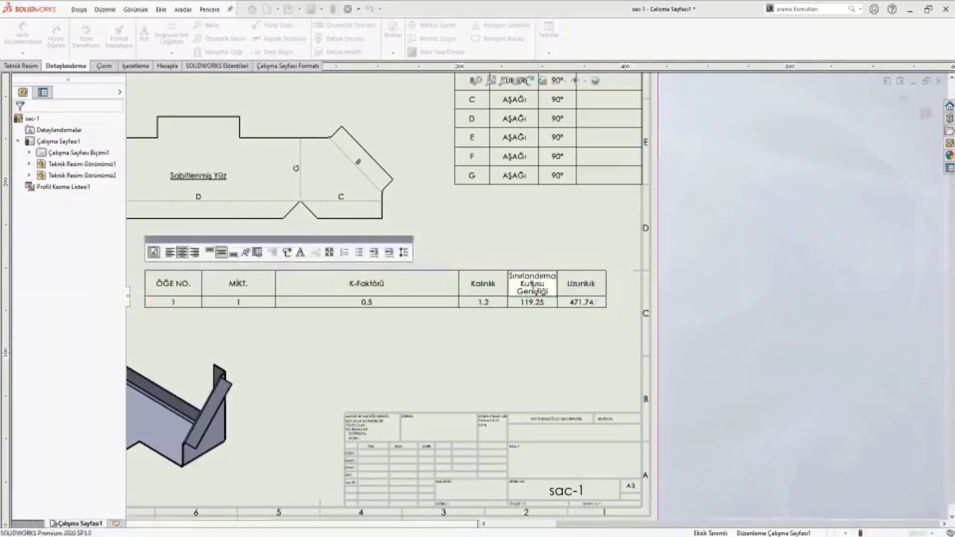
{"action": "triple_click", "coordinate": [532, 285]}
{"action": "type", "text": "Genişli"}
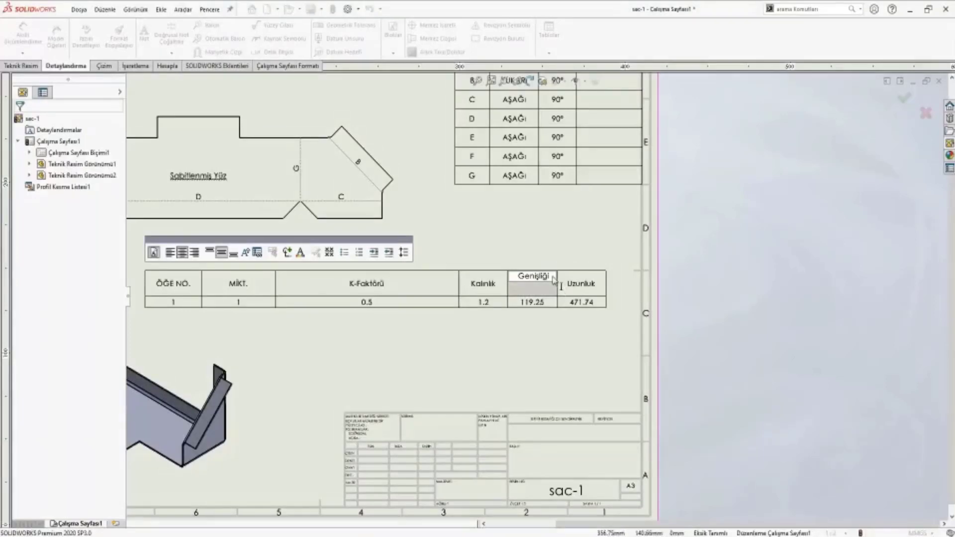
{"action": "type", "text": "k"}
{"action": "left_click", "coordinate": [567, 303]}
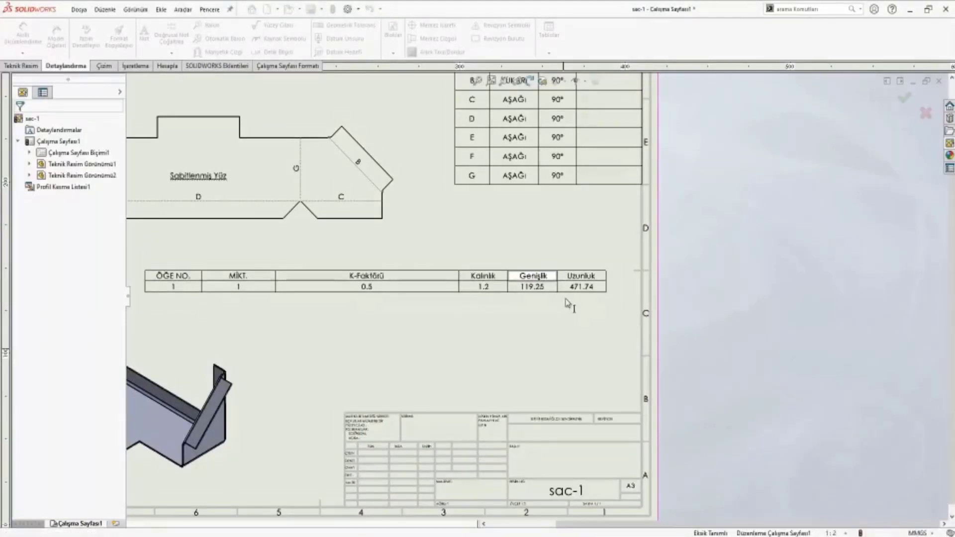
Move the bend table to the lower right and the cut-list table to the sheet's top edge
{"action": "key", "text": "f"}
{"action": "mouse_move", "coordinate": [257, 272]}
{"action": "left_mouse_down"}
{"action": "mouse_move", "coordinate": [296, 265]}
{"action": "mouse_move", "coordinate": [286, 246]}
{"action": "left_mouse_up"}
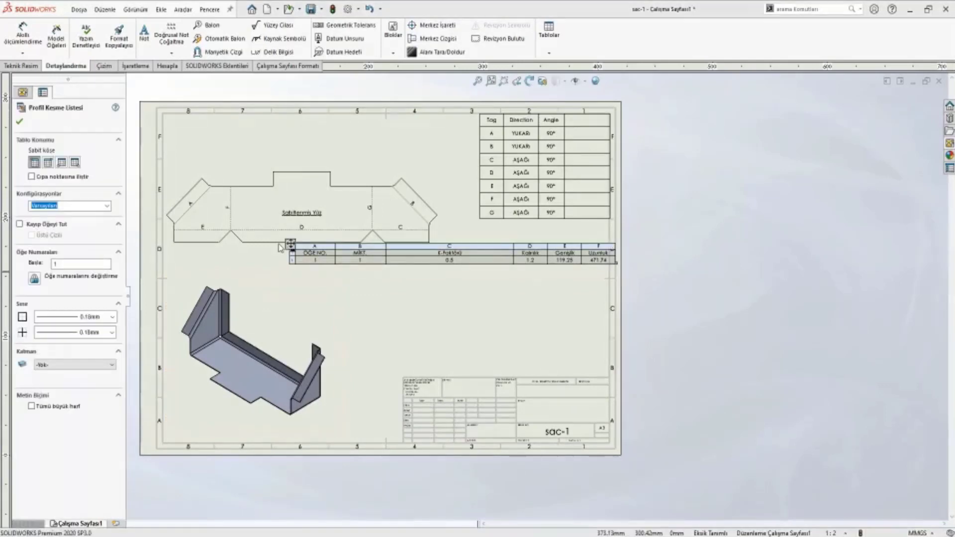
{"action": "mouse_move", "coordinate": [480, 114]}
{"action": "left_mouse_down"}
{"action": "mouse_move", "coordinate": [475, 269]}
{"action": "mouse_move", "coordinate": [464, 271]}
{"action": "left_mouse_up"}
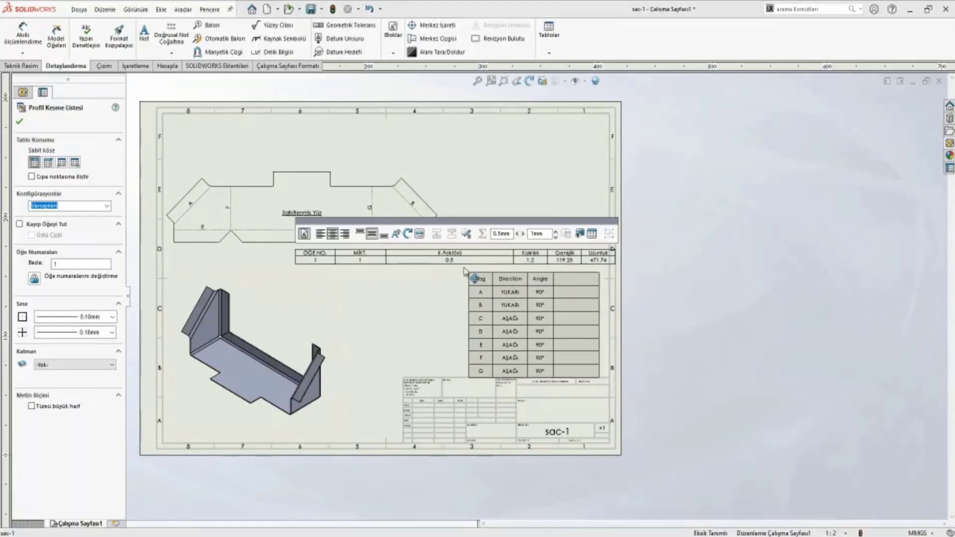
{"action": "mouse_move", "coordinate": [297, 252]}
{"action": "left_mouse_down"}
{"action": "mouse_move", "coordinate": [351, 146]}
{"action": "mouse_move", "coordinate": [292, 122]}
{"action": "left_mouse_up"}
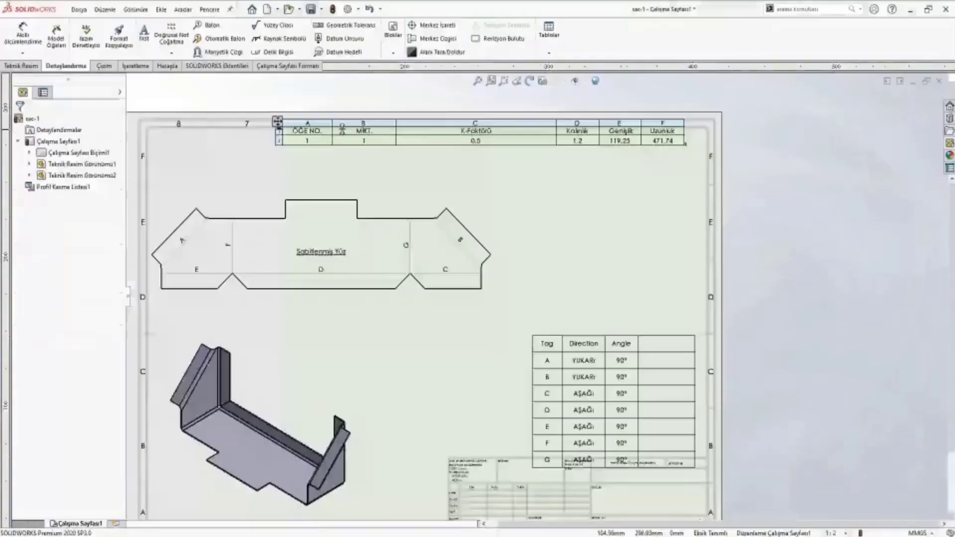
{"action": "scroll", "coordinate": [277, 122], "scroll_direction": "down", "scroll_amount": 2}
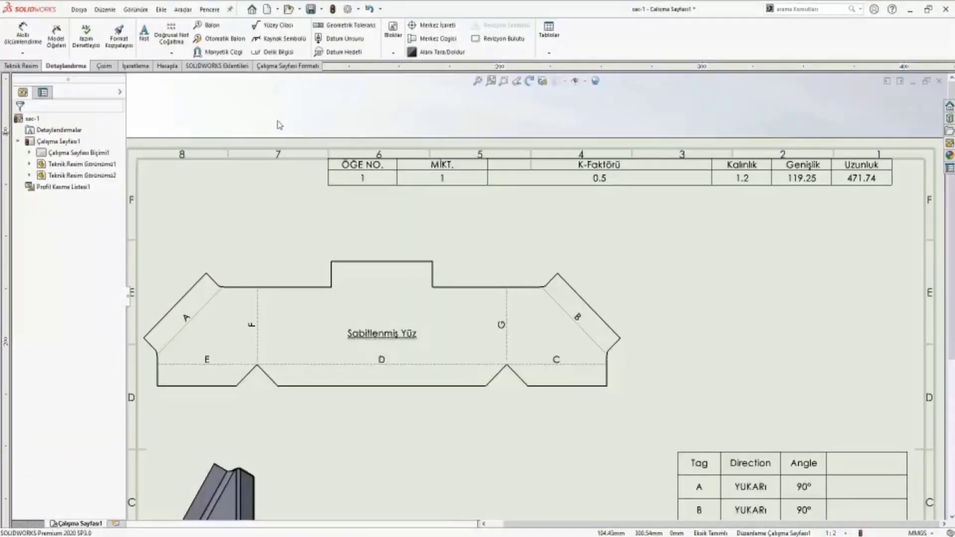
Save the cut-list table as table template 'Özel Sac Kesme Listesi Şablonum' and close its properties
{"action": "left_click", "coordinate": [358, 172]}
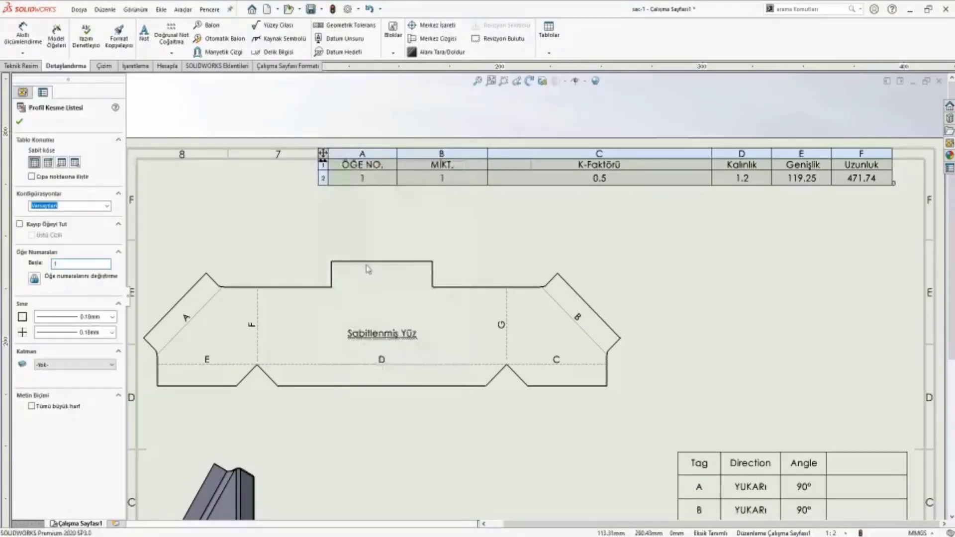
{"action": "key", "text": "ctrl+s"}
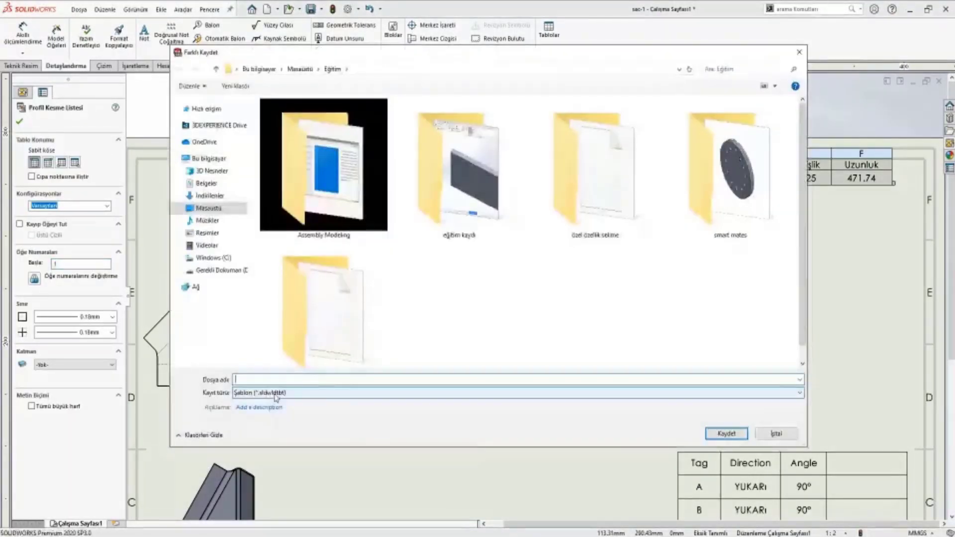
{"action": "left_click", "coordinate": [277, 395]}
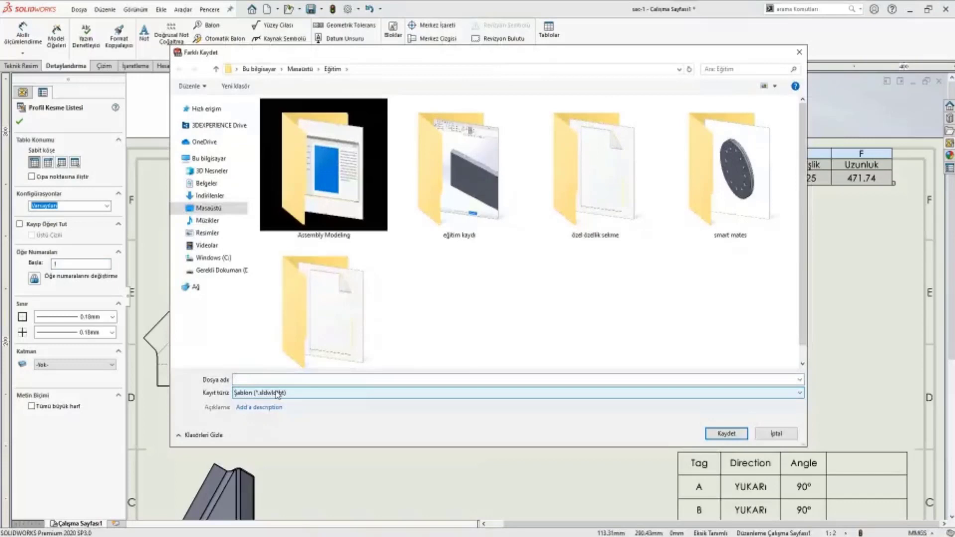
{"action": "left_click", "coordinate": [273, 380]}
{"action": "type", "text": "Özel "}
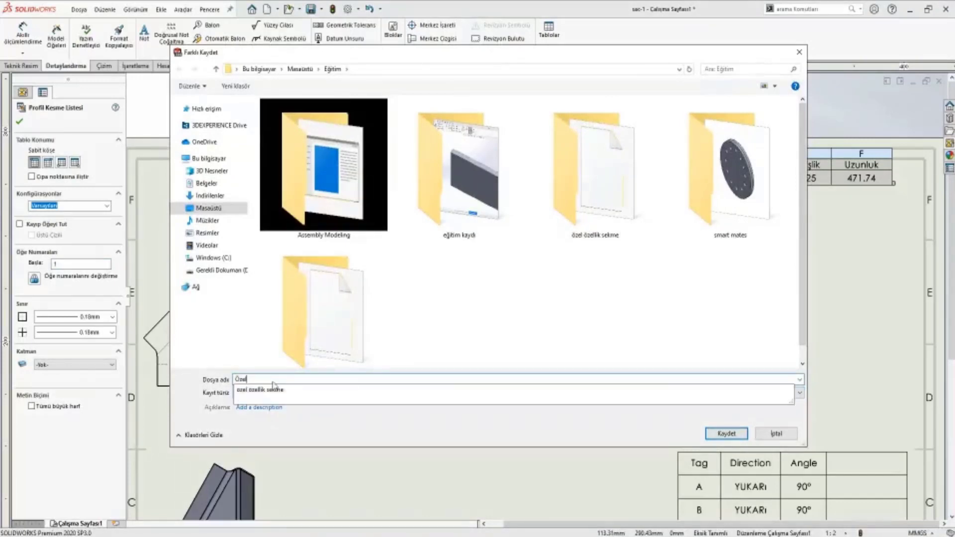
{"action": "type", "text": "Sac Kesme"}
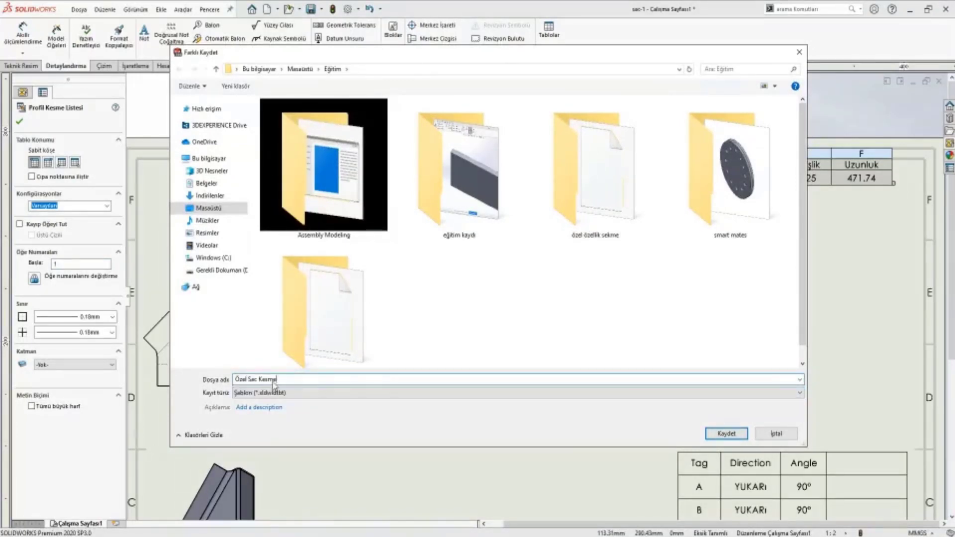
{"action": "type", "text": " Listesi Şab"}
{"action": "type", "text": "lonum"}
{"action": "left_click", "coordinate": [720, 436]}
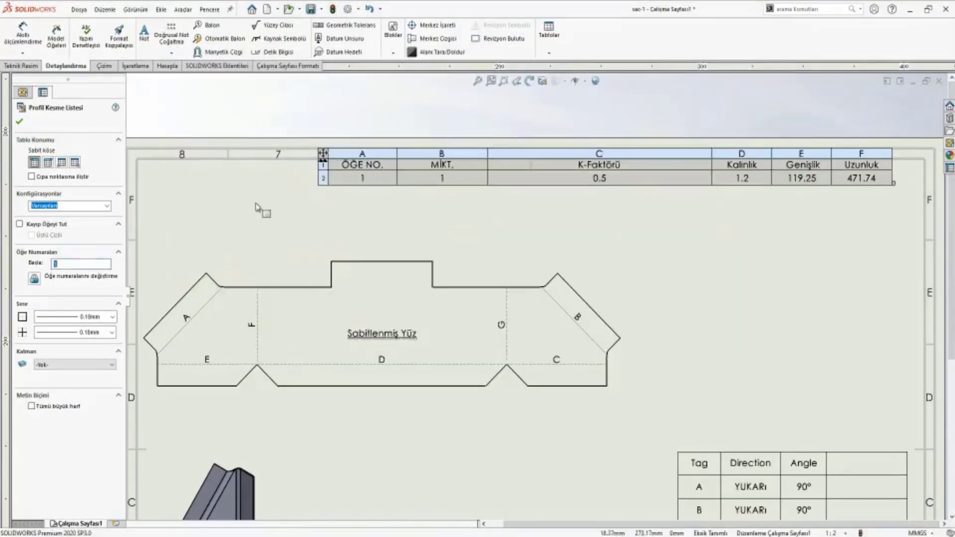
{"action": "left_click", "coordinate": [258, 207]}
Delete the cut-list table and start a new cut list for the flat-pattern view
{"action": "key", "text": "f"}
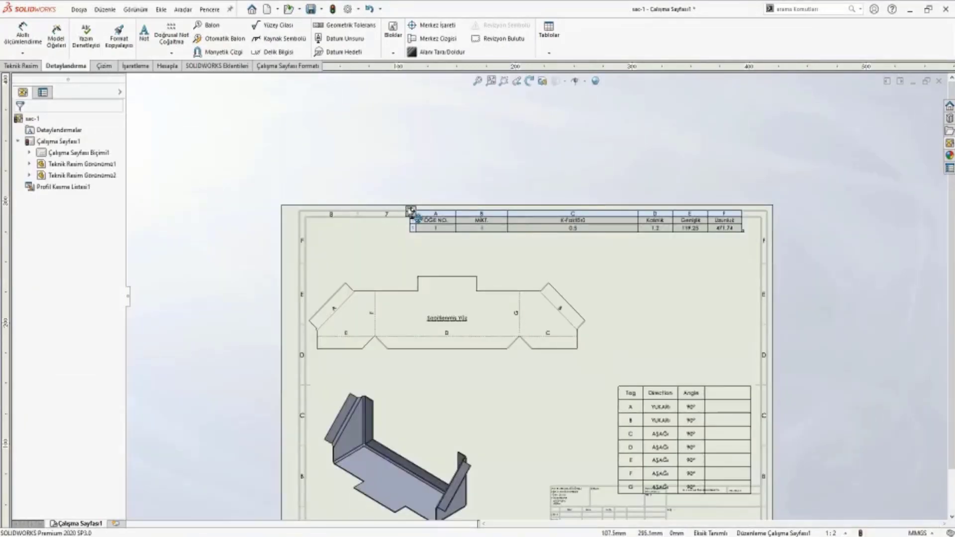
{"action": "key", "text": "Delete"}
{"action": "left_click", "coordinate": [547, 35]}
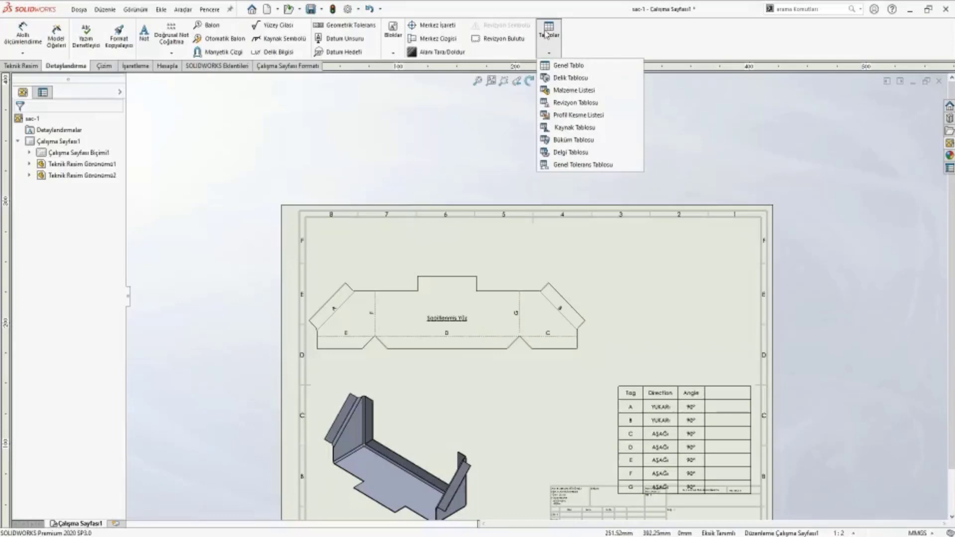
{"action": "left_click", "coordinate": [348, 63]}
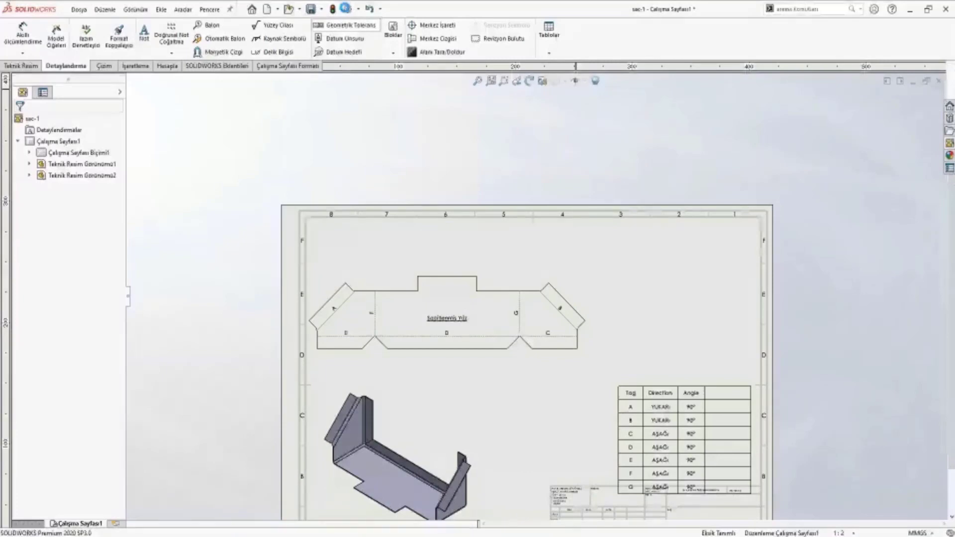
{"action": "left_click", "coordinate": [502, 280]}
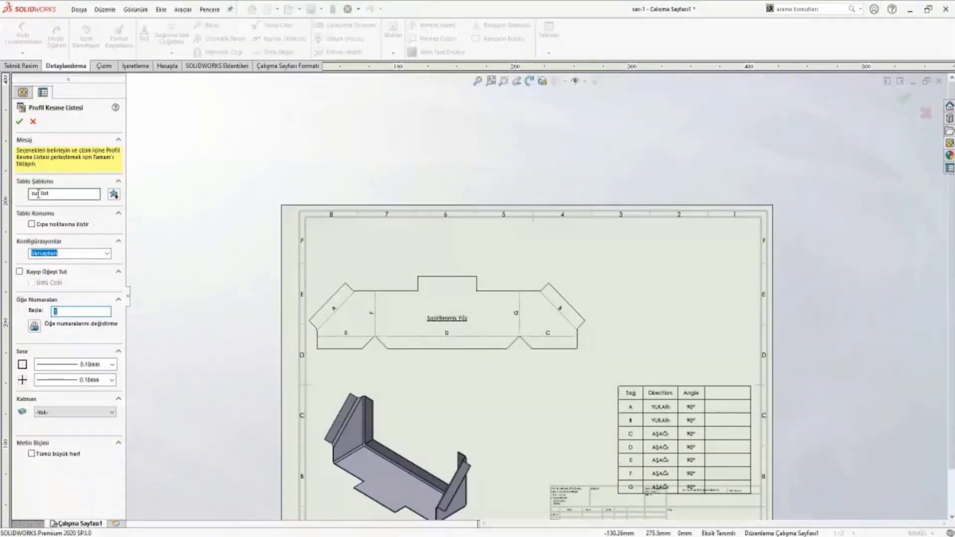
Build the cut list from the saved template in Eğitim and place it along the top border
{"action": "left_click", "coordinate": [116, 195]}
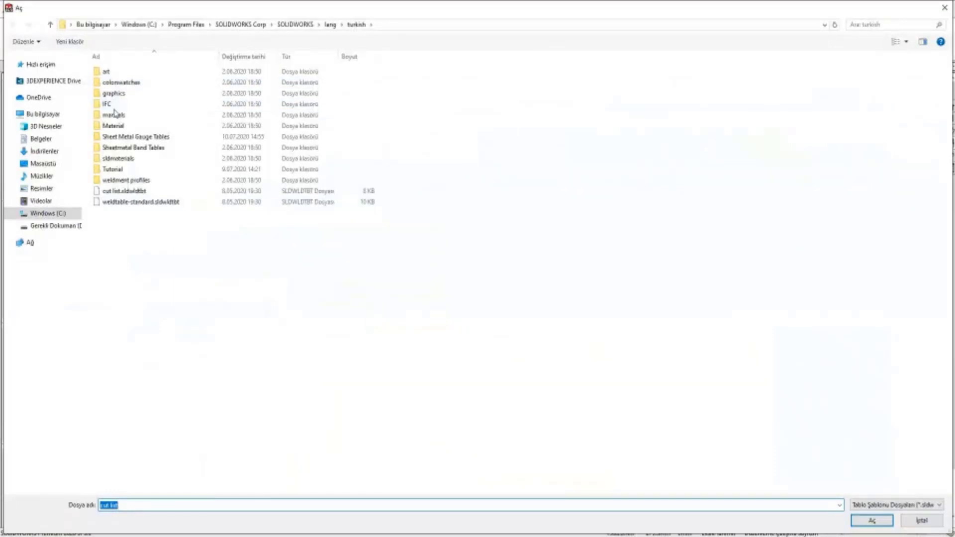
{"action": "left_click", "coordinate": [52, 164]}
{"action": "double_click", "coordinate": [161, 162]}
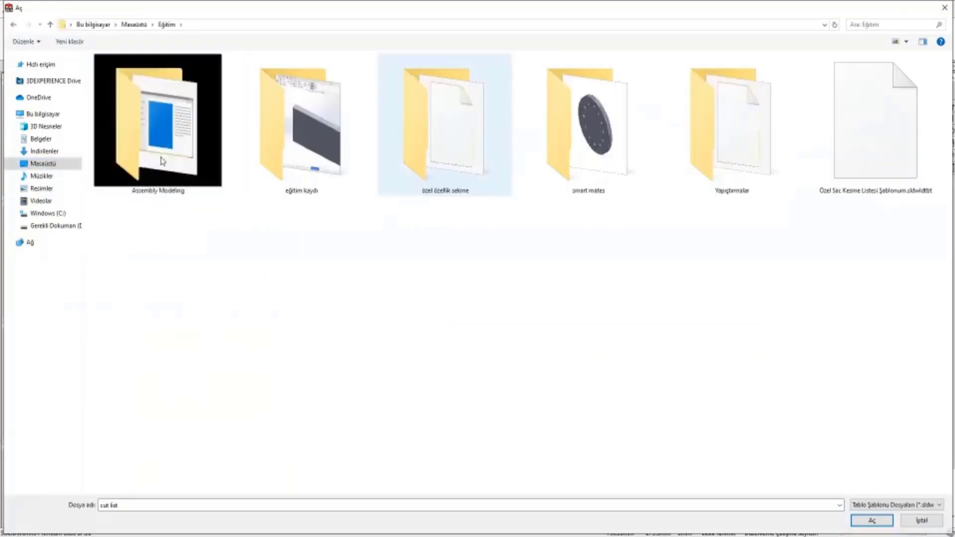
{"action": "left_click", "coordinate": [818, 167]}
{"action": "double_click", "coordinate": [819, 167]}
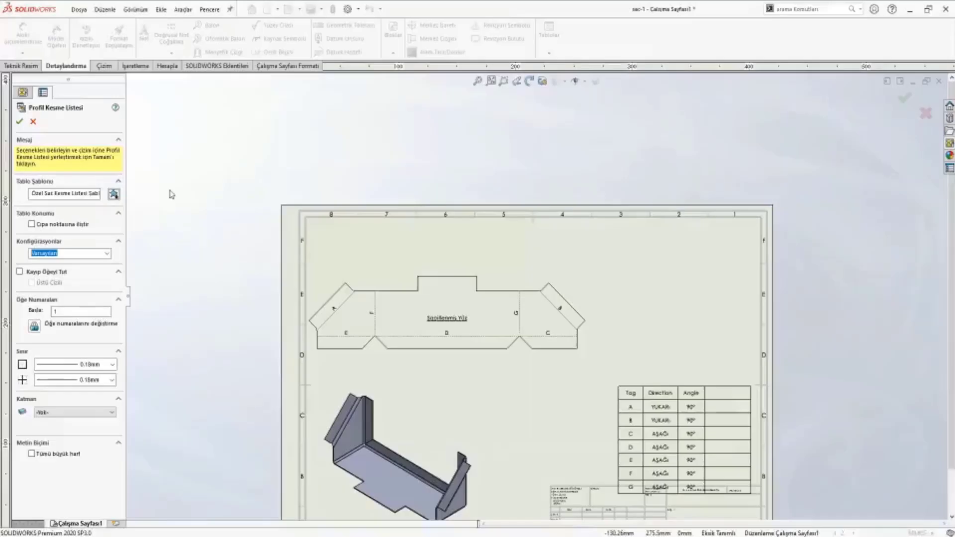
{"action": "left_click", "coordinate": [20, 123]}
{"action": "left_click_drag", "start_coordinate": [585, 256], "coordinate": [458, 236]}
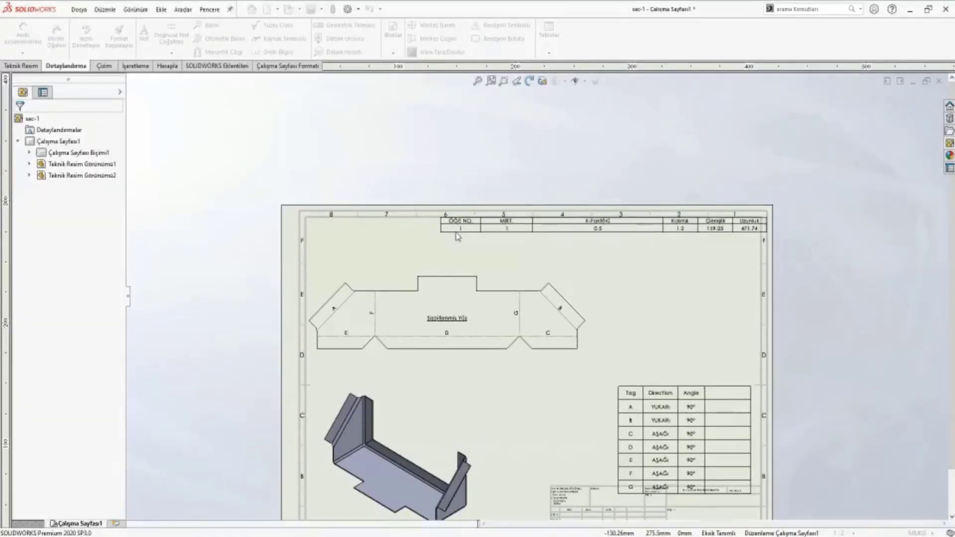
{"action": "left_click", "coordinate": [458, 237]}
{"action": "scroll", "coordinate": [635, 265], "scroll_direction": "down", "scroll_amount": 2}
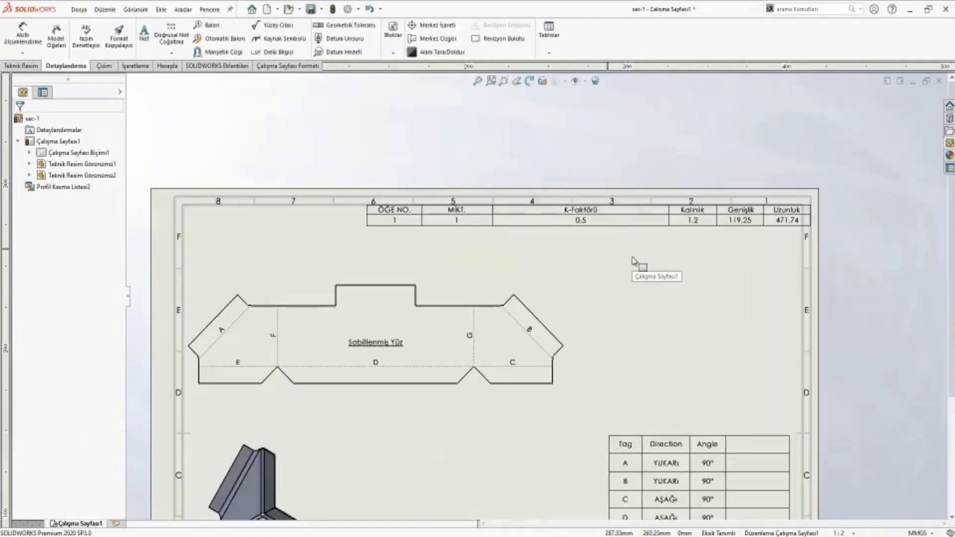
Delete the cut-list table and rerun the cut-list insertion for the flat-pattern view
{"action": "left_click", "coordinate": [399, 226]}
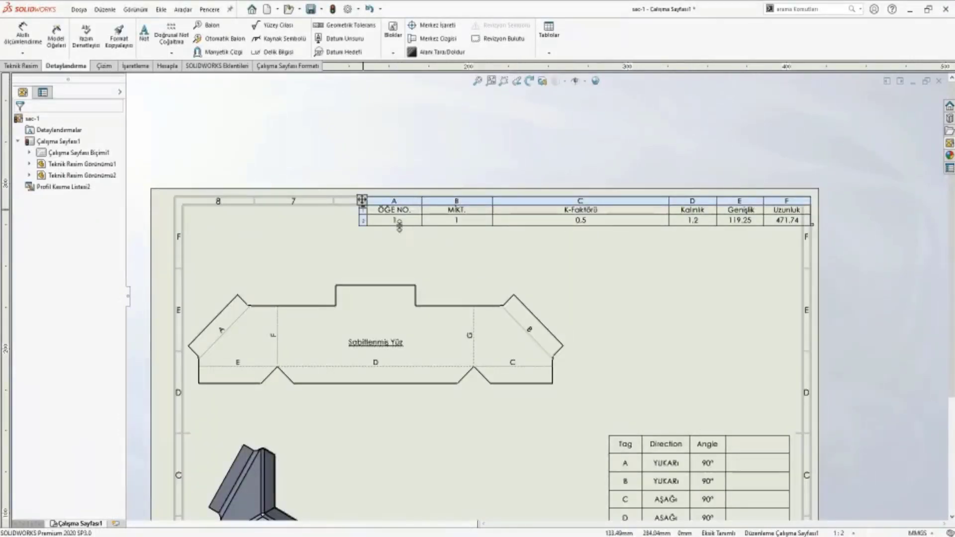
{"action": "key", "text": "Delete"}
{"action": "left_click", "coordinate": [549, 30]}
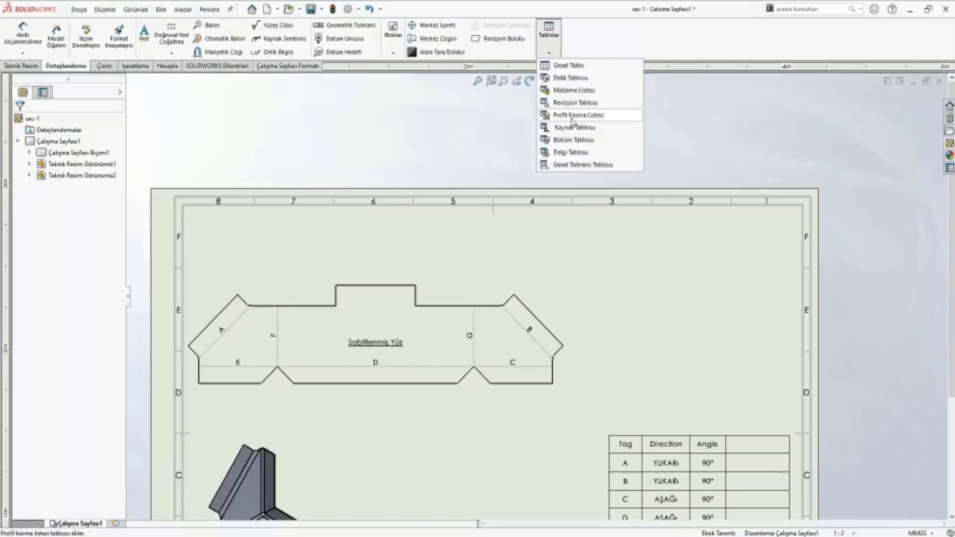
{"action": "left_click", "coordinate": [573, 113]}
{"action": "left_click", "coordinate": [464, 287]}
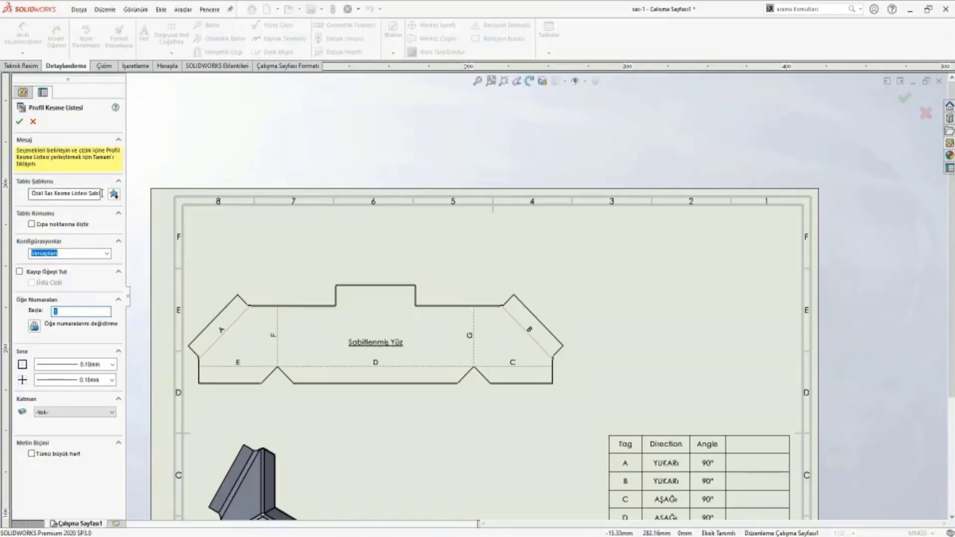
{"action": "left_click", "coordinate": [33, 122]}
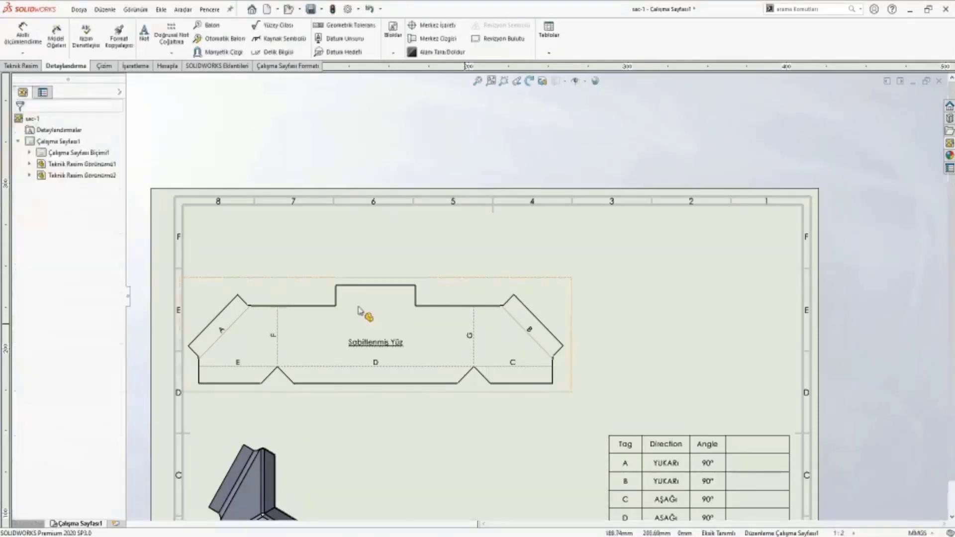
Nudge the bend table slightly up and right and select it
{"action": "scroll", "coordinate": [512, 384], "scroll_direction": "up", "scroll_amount": 2}
{"action": "scroll", "coordinate": [537, 405], "scroll_direction": "down", "scroll_amount": 2}
{"action": "scroll", "coordinate": [594, 396], "scroll_direction": "down", "scroll_amount": 1}
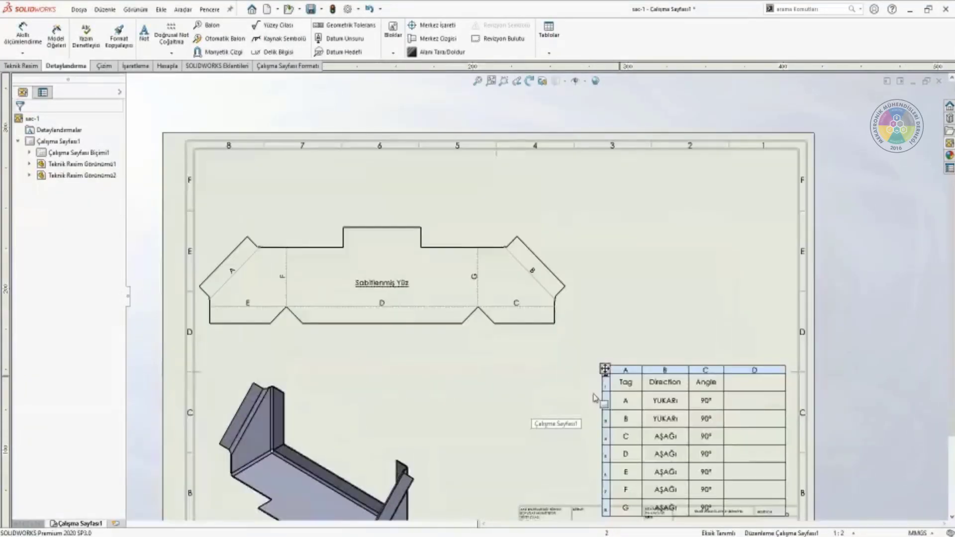
{"action": "left_click_drag", "start_coordinate": [605, 369], "coordinate": [604, 348]}
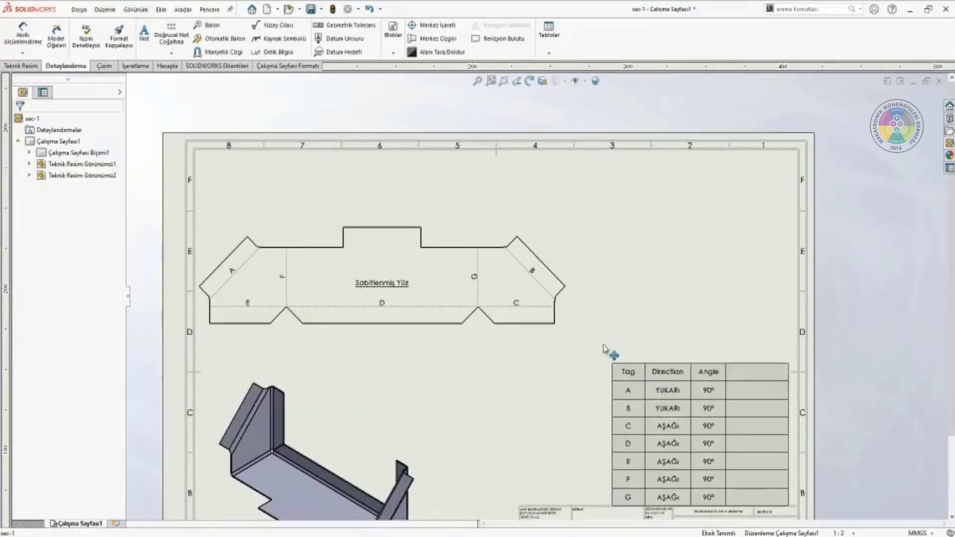
{"action": "left_click", "coordinate": [618, 360]}
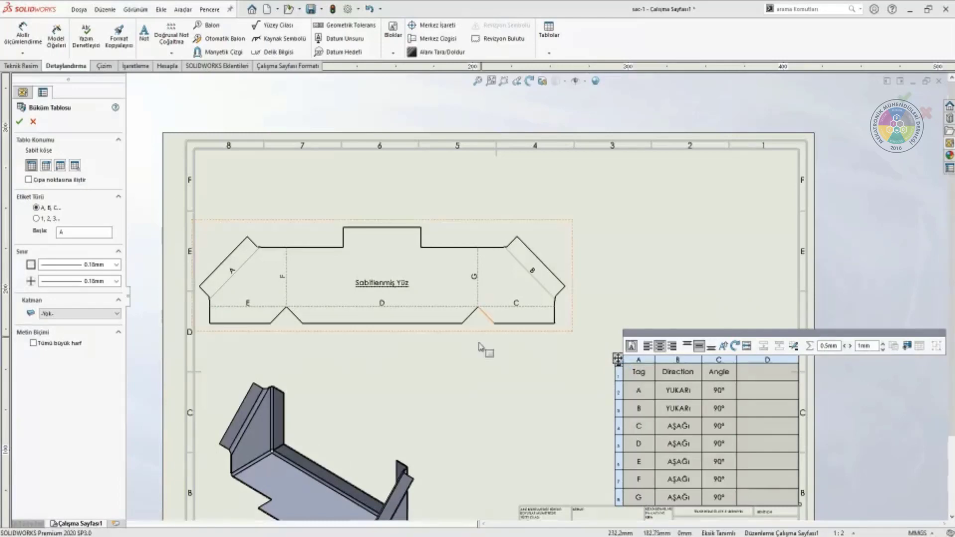
Cancel saving the bend table as a template and close its Büküm Tablosu properties
{"action": "right_click", "coordinate": [637, 510]}
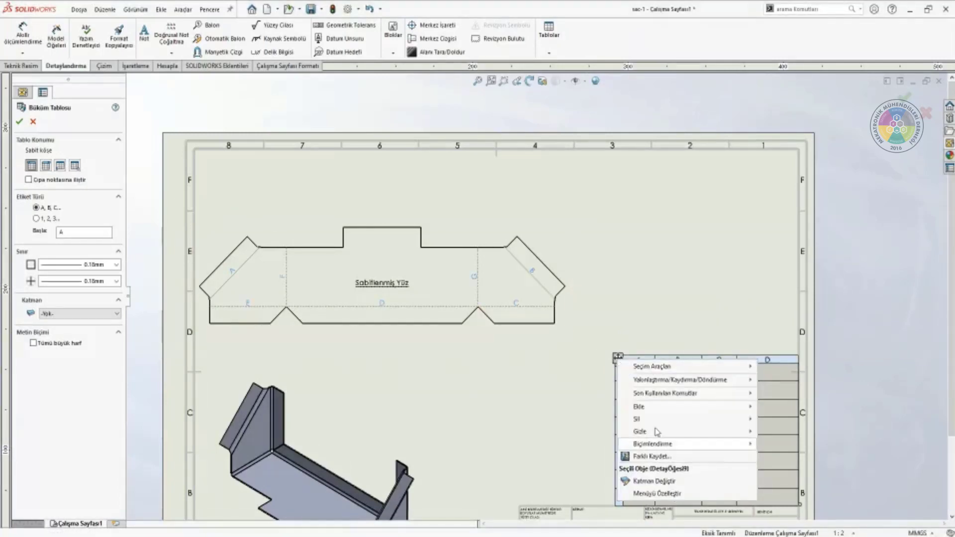
{"action": "left_click", "coordinate": [649, 460]}
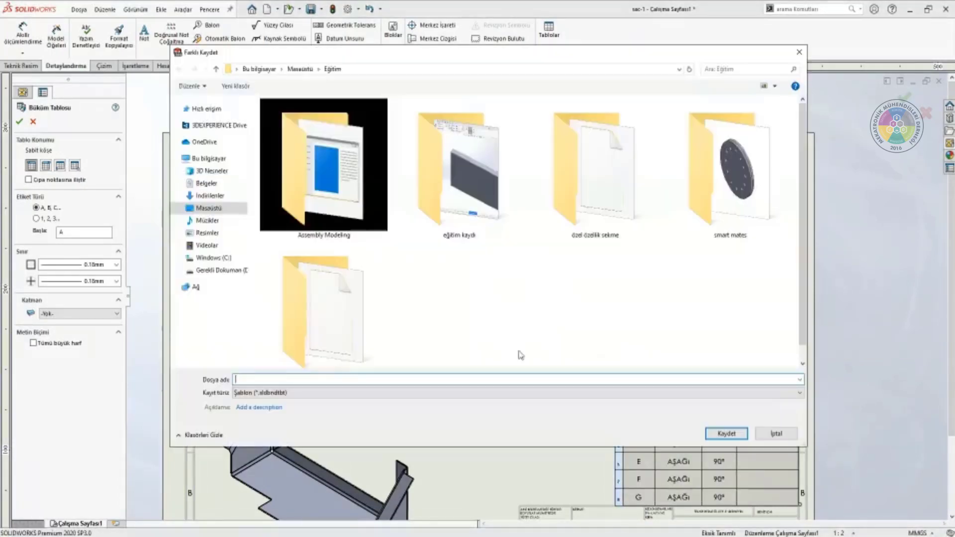
{"action": "key", "text": "Escape"}
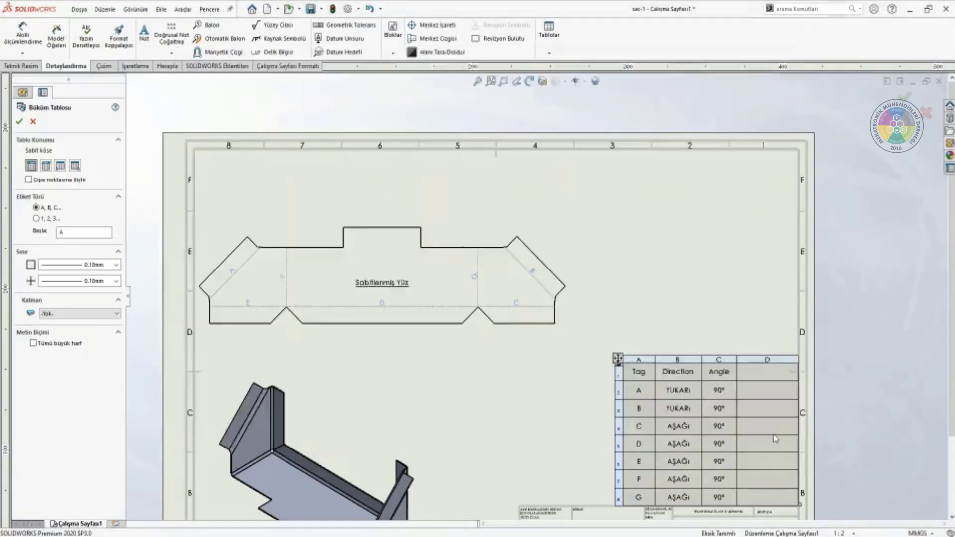
{"action": "scroll", "coordinate": [450, 302], "scroll_direction": "up", "scroll_amount": 2}
{"action": "left_click", "coordinate": [450, 302]}
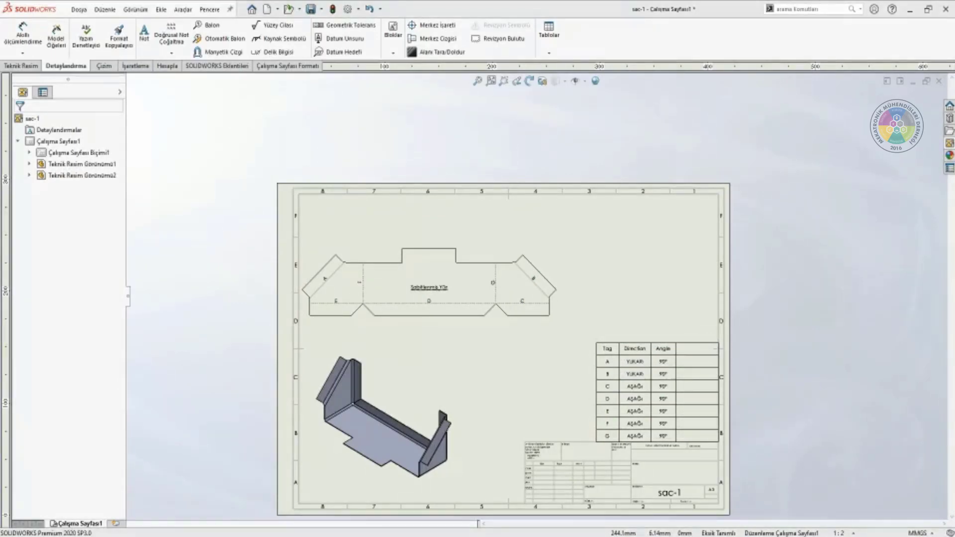
{"action": "scroll", "coordinate": [468, 331], "scroll_direction": "down", "scroll_amount": 1}
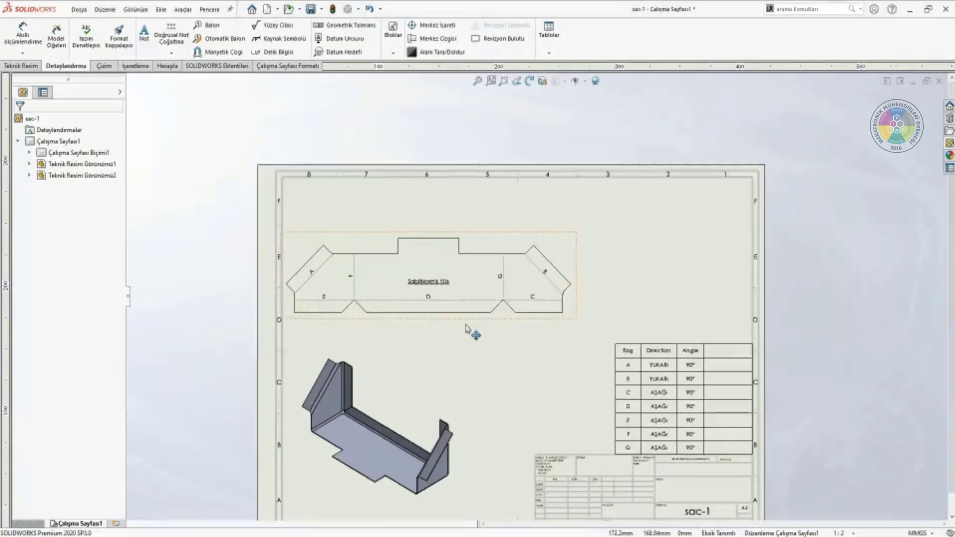
{"action": "scroll", "coordinate": [467, 331], "scroll_direction": "down", "scroll_amount": 2}
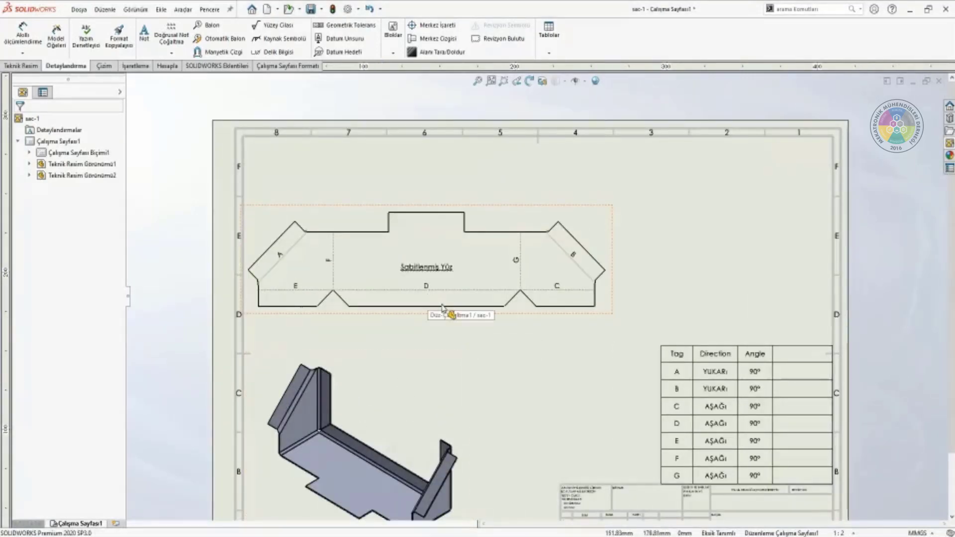
{"action": "scroll", "coordinate": [538, 326], "scroll_direction": "down", "scroll_amount": 1}
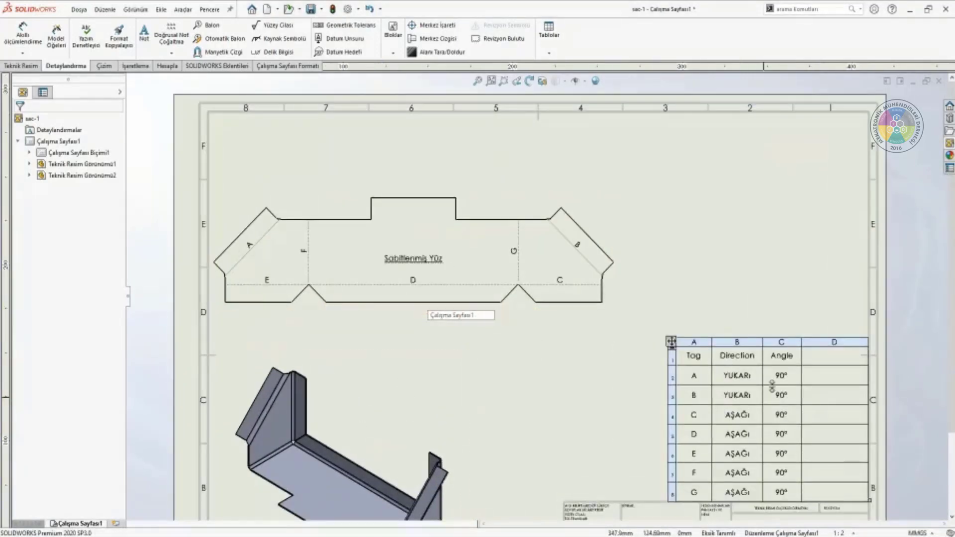
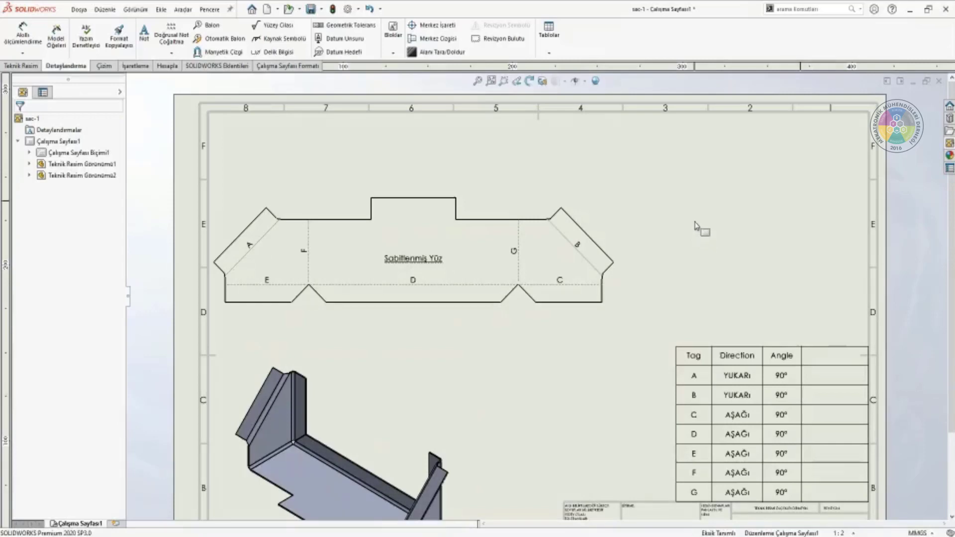
Delete the bend table, flat-pattern view and isometric view from the sac-1 drawing sheet
{"action": "left_click", "coordinate": [594, 208]}
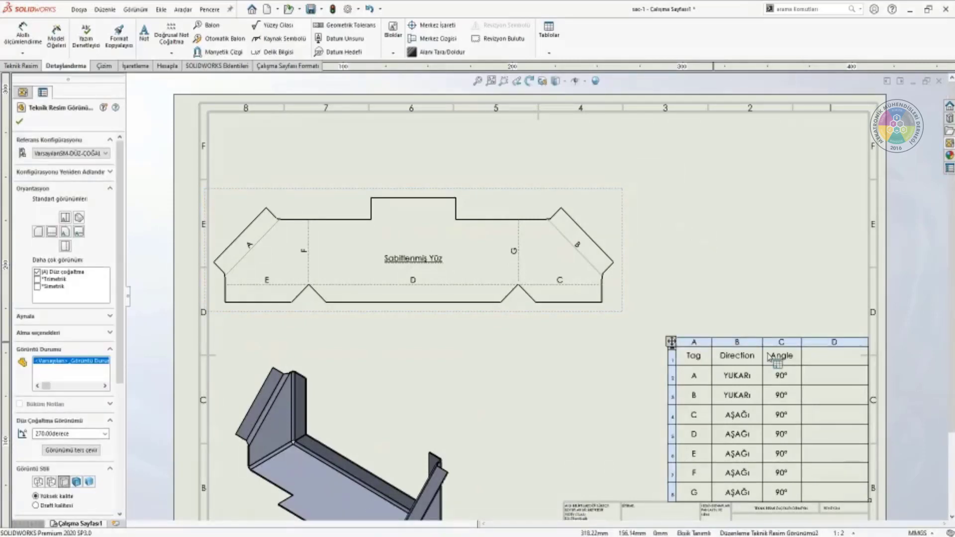
{"action": "key", "text": "ctrl+z"}
{"action": "left_click", "coordinate": [494, 202]}
{"action": "key", "text": "Delete"}
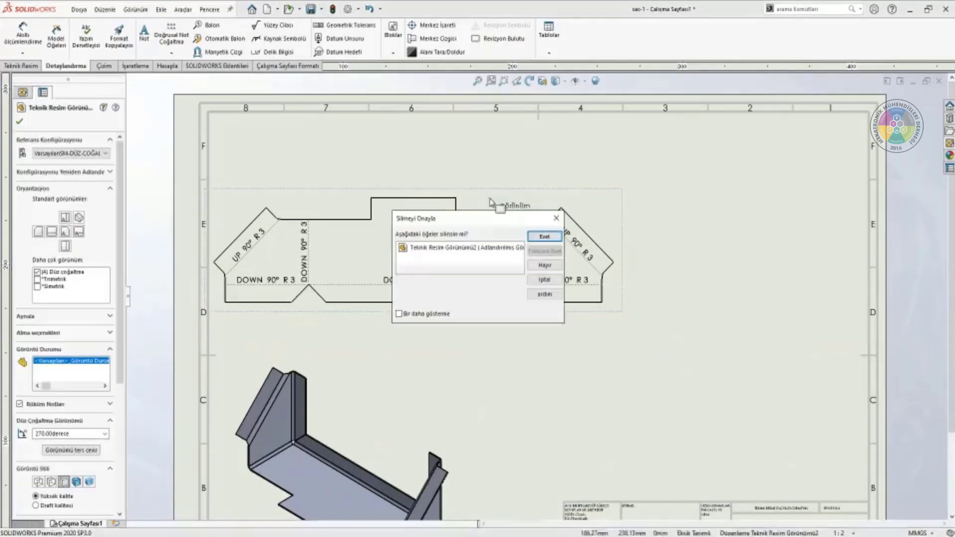
{"action": "key", "text": "Return"}
{"action": "left_click", "coordinate": [419, 360]}
{"action": "key", "text": "Delete"}
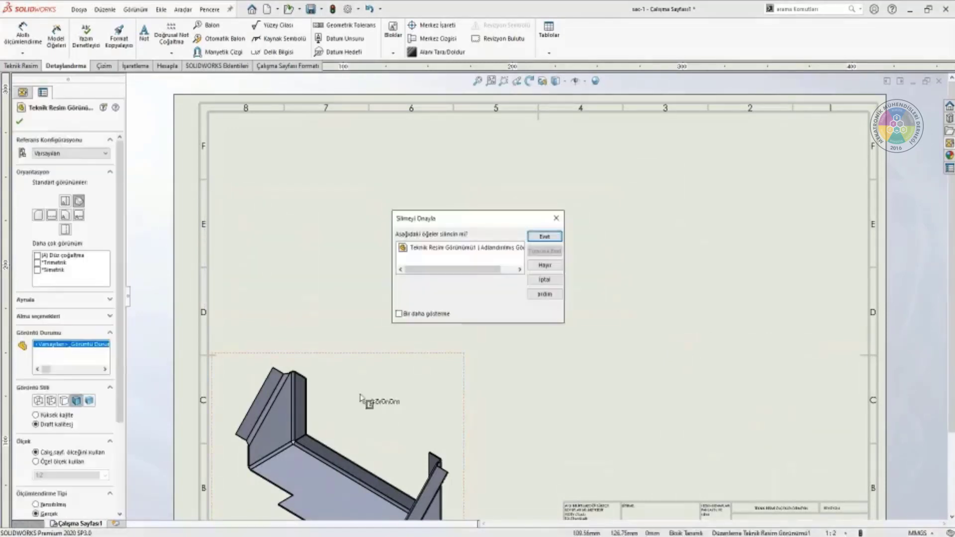
{"action": "key", "text": "Return"}
{"action": "key", "text": "f"}
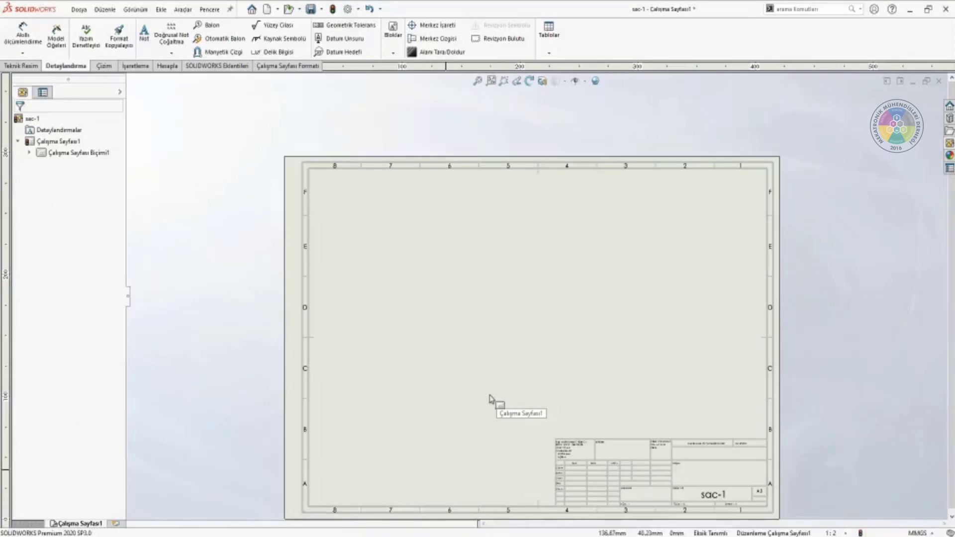
Switch to the sac-1 part and orient it to a near-front view
{"action": "key", "text": "ctrl+Tab"}
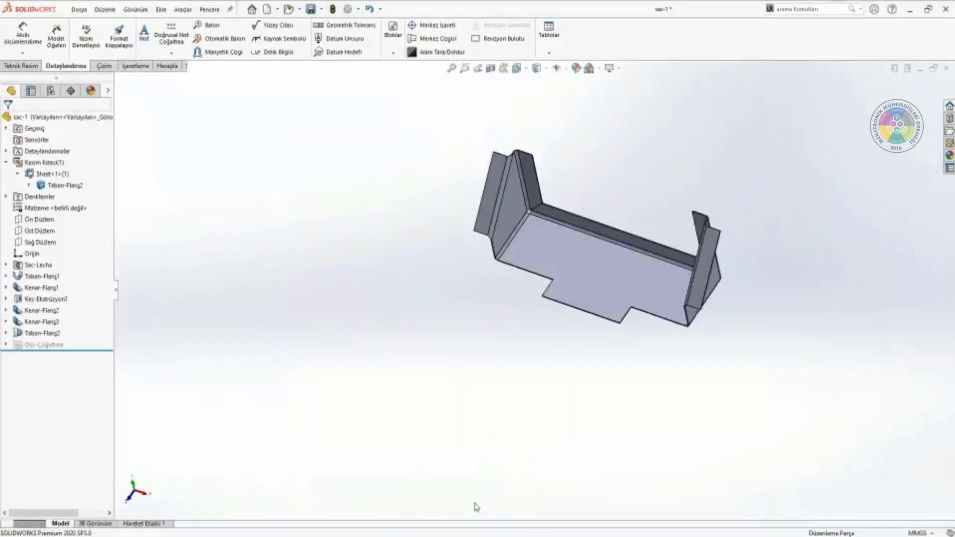
{"action": "left_click", "coordinate": [51, 90]}
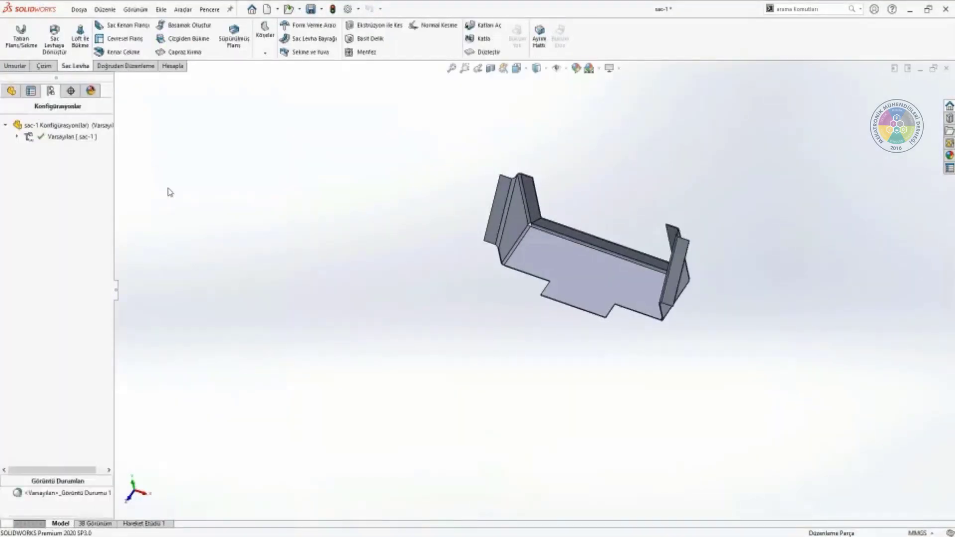
{"action": "mouse_move", "coordinate": [413, 265]}
{"action": "middle_mouse_down"}
{"action": "mouse_move", "coordinate": [467, 282]}
{"action": "mouse_move", "coordinate": [494, 179]}
{"action": "mouse_move", "coordinate": [506, 262]}
{"action": "middle_mouse_up"}
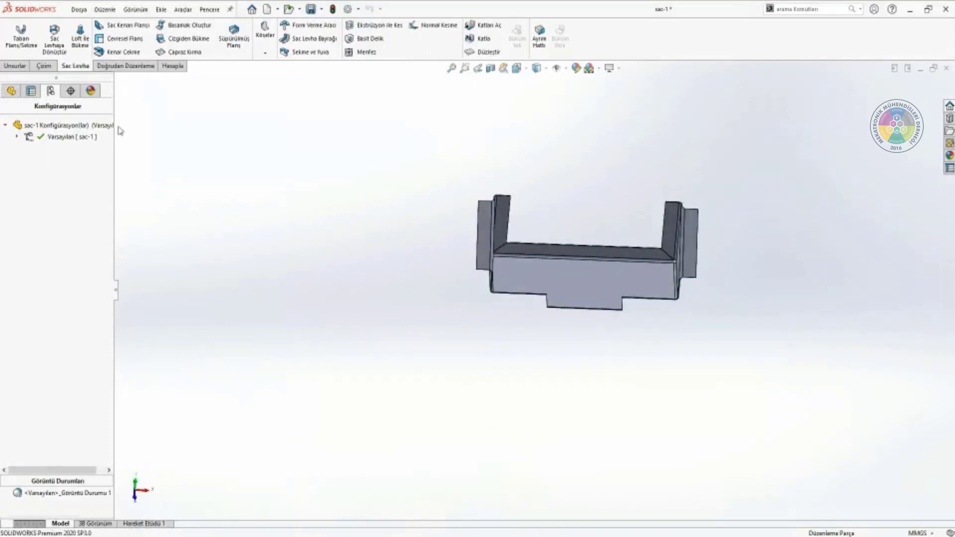
{"action": "left_click", "coordinate": [15, 65]}
{"action": "left_click", "coordinate": [11, 90]}
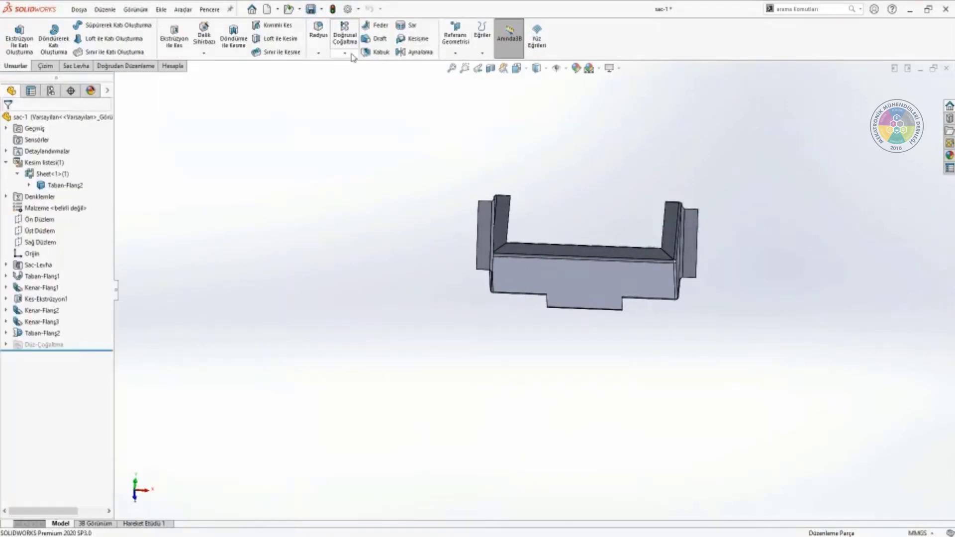
Add an Unfold feature with the bottom face fixed, collecting all seven bends
{"action": "left_click", "coordinate": [79, 67]}
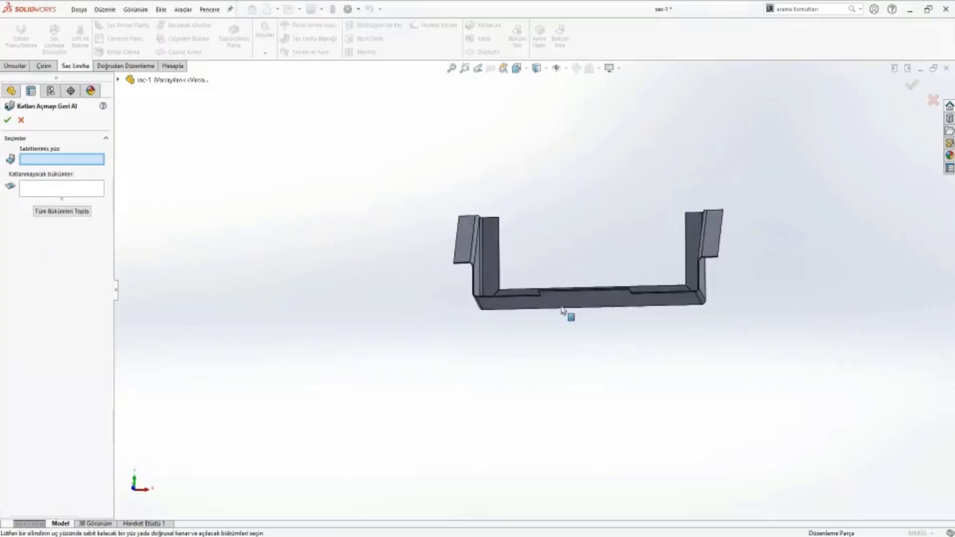
{"action": "left_click", "coordinate": [567, 311]}
{"action": "left_click", "coordinate": [52, 212]}
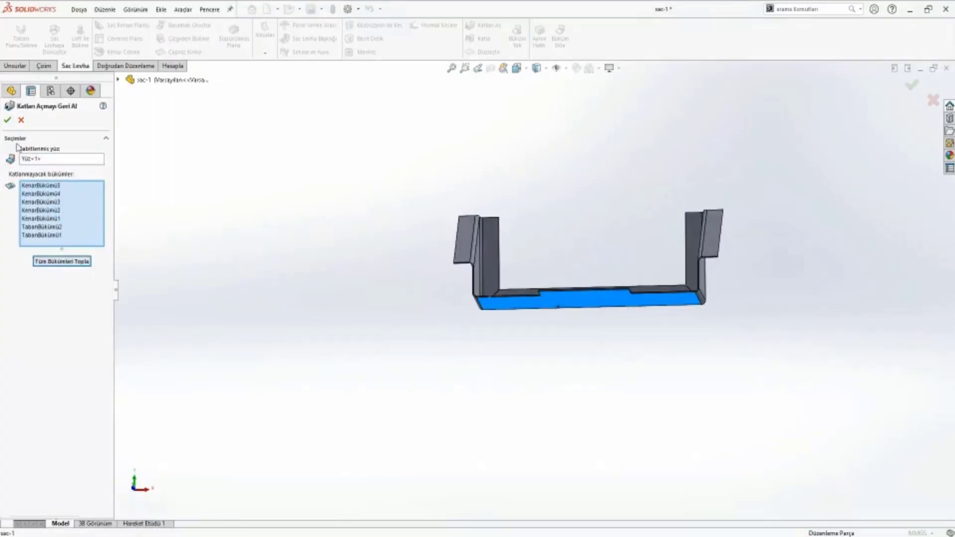
{"action": "left_click", "coordinate": [8, 120]}
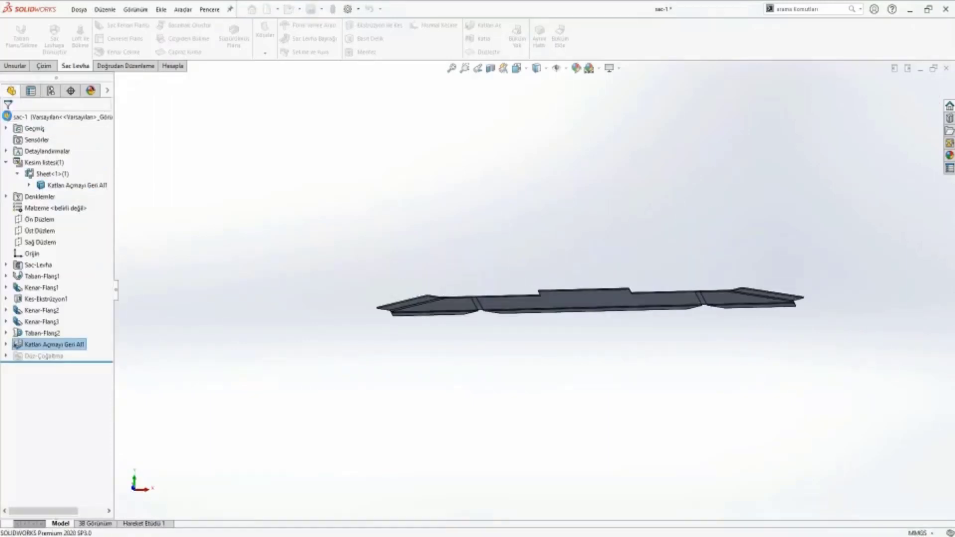
Rename the Default configuration to Açılım
{"action": "left_click", "coordinate": [50, 91]}
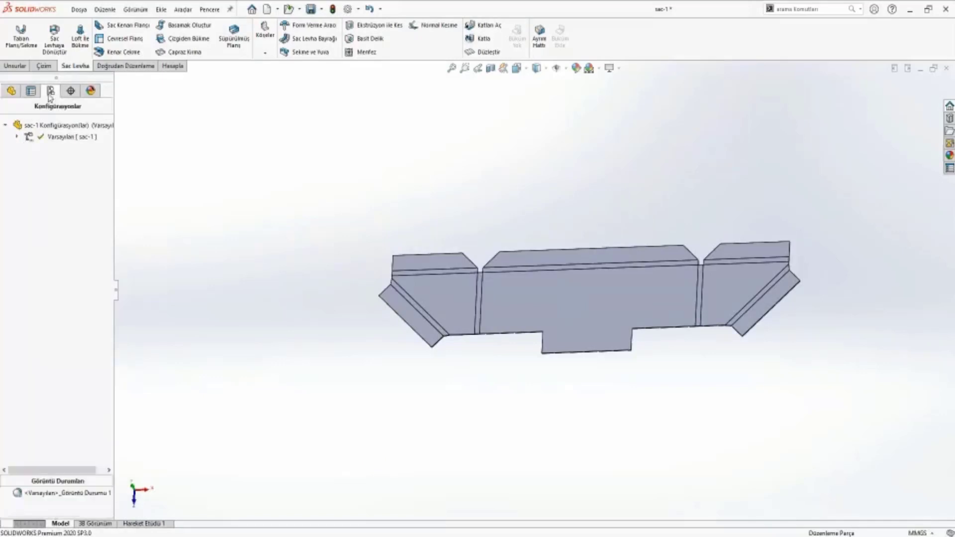
{"action": "left_click", "coordinate": [48, 138]}
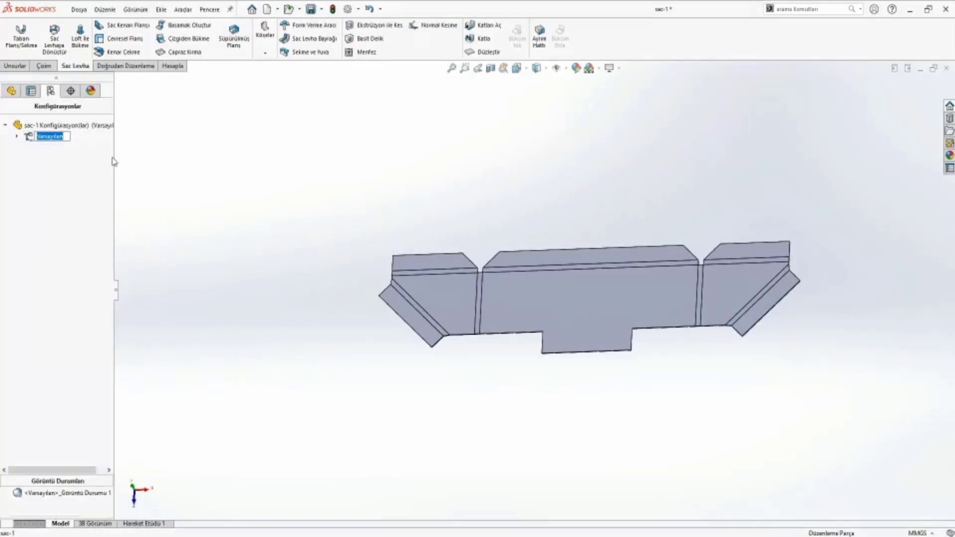
{"action": "type", "text": "Açılm"}
{"action": "key", "text": "Return"}
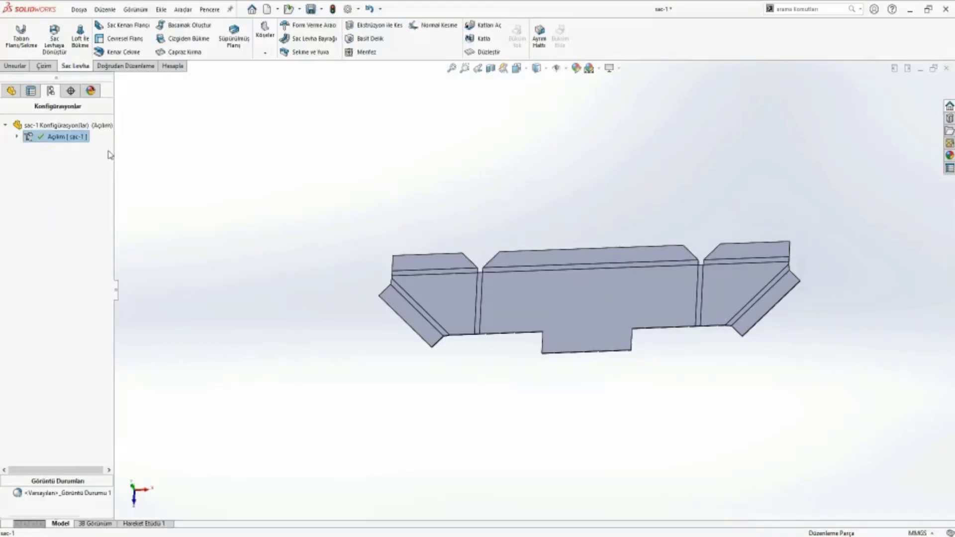
Add a new configuration named 1. Aşama
{"action": "right_click", "coordinate": [88, 128]}
{"action": "left_click", "coordinate": [131, 147]}
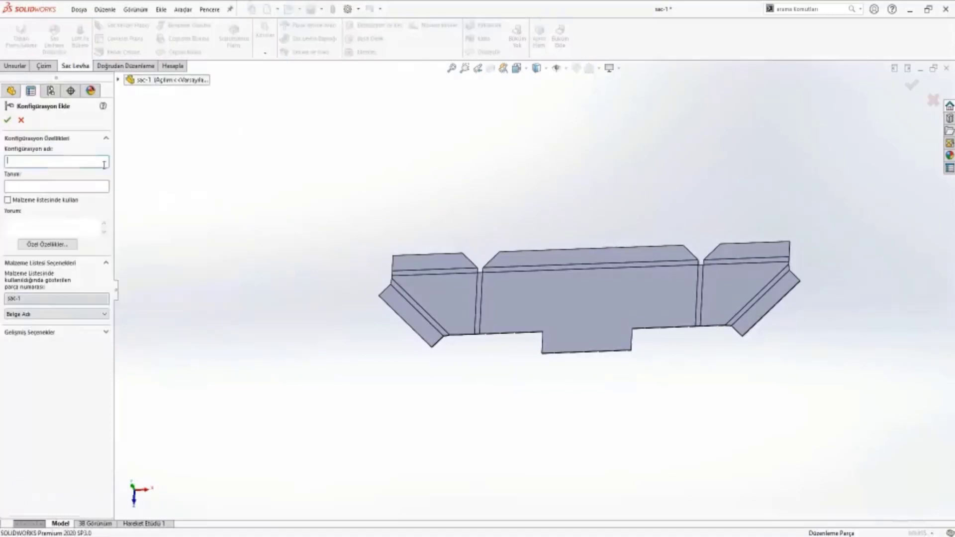
{"action": "type", "text": "1. Açıl"}
{"action": "key", "text": "BackSpace"}
{"action": "key", "text": "BackSpace"}
{"action": "key", "text": "BackSpace"}
{"action": "key", "text": "BackSpace"}
{"action": "key", "text": "BackSpace"}
{"action": "type", "text": "Aşam"}
{"action": "type", "text": "a"}
{"action": "key", "text": "Return"}
Add a second configuration named 2. Aşama
{"action": "right_click", "coordinate": [55, 125]}
{"action": "left_click", "coordinate": [79, 136]}
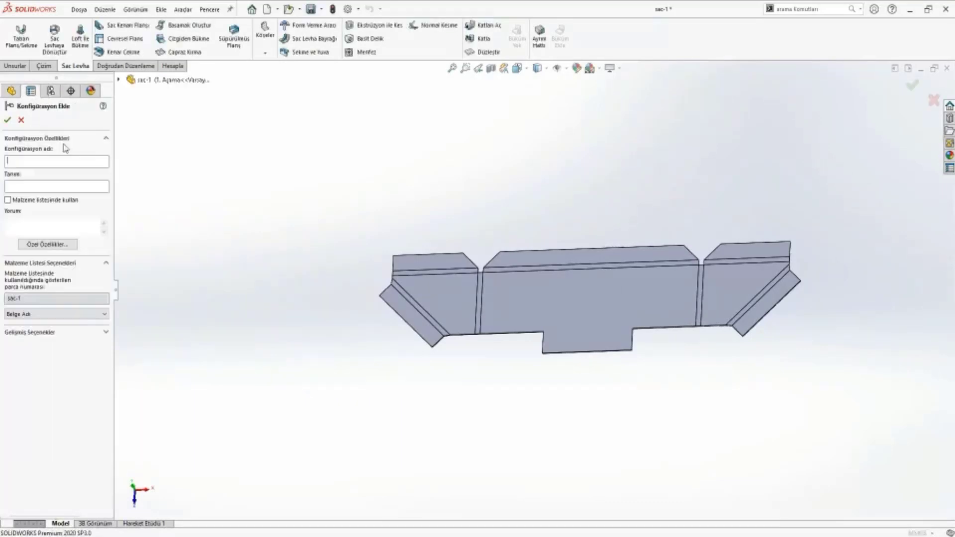
{"action": "type", "text": "2."}
{"action": "key", "text": "BackSpace"}
{"action": "key", "text": "BackSpace"}
{"action": "key", "text": "BackSpace"}
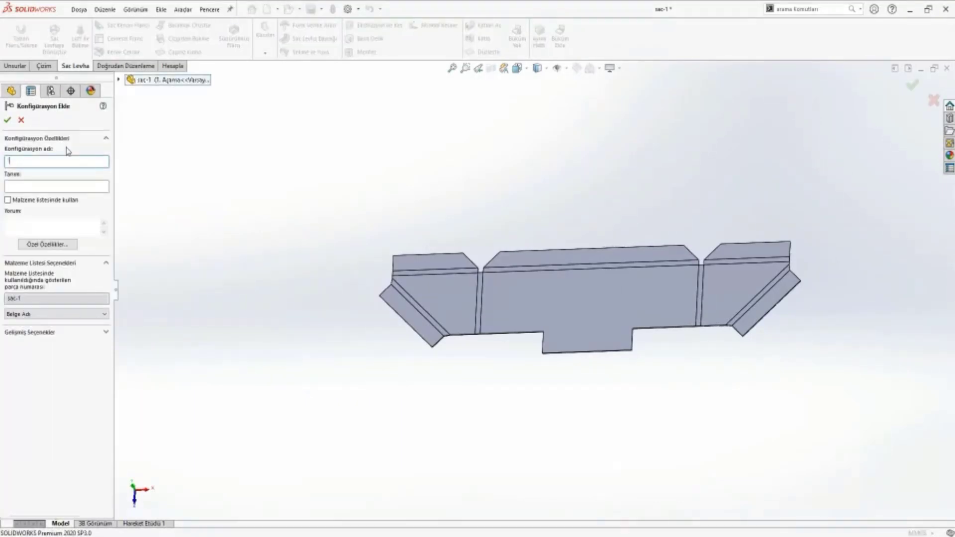
{"action": "type", "text": "2. Aşama"}
{"action": "key", "text": "Return"}
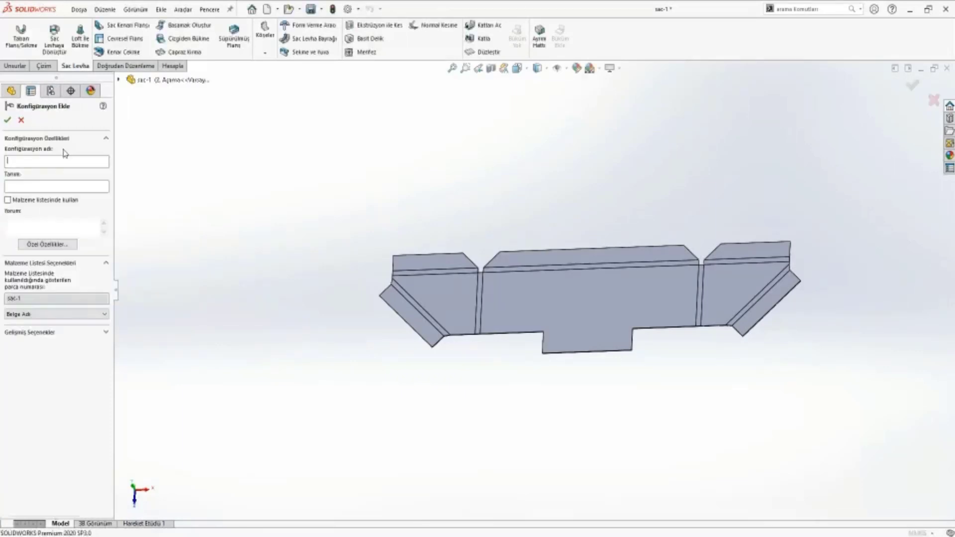
Add a third configuration and name it 3. Aşama with correct capitalisation
{"action": "type", "text": "3. asama"}
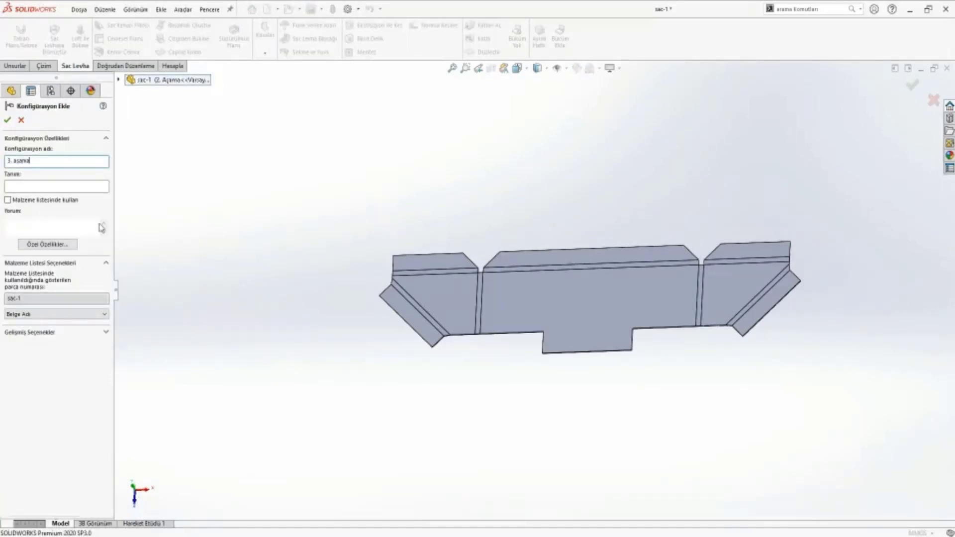
{"action": "key", "text": "Return"}
{"action": "left_click", "coordinate": [54, 160]}
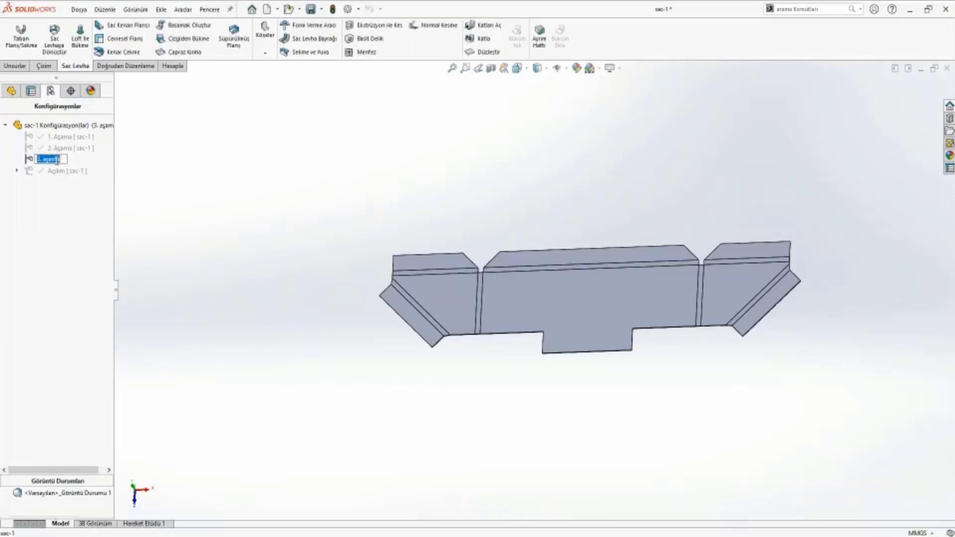
{"action": "key", "text": "BackSpace"}
{"action": "type", "text": "A"}
{"action": "key", "text": "Return"}
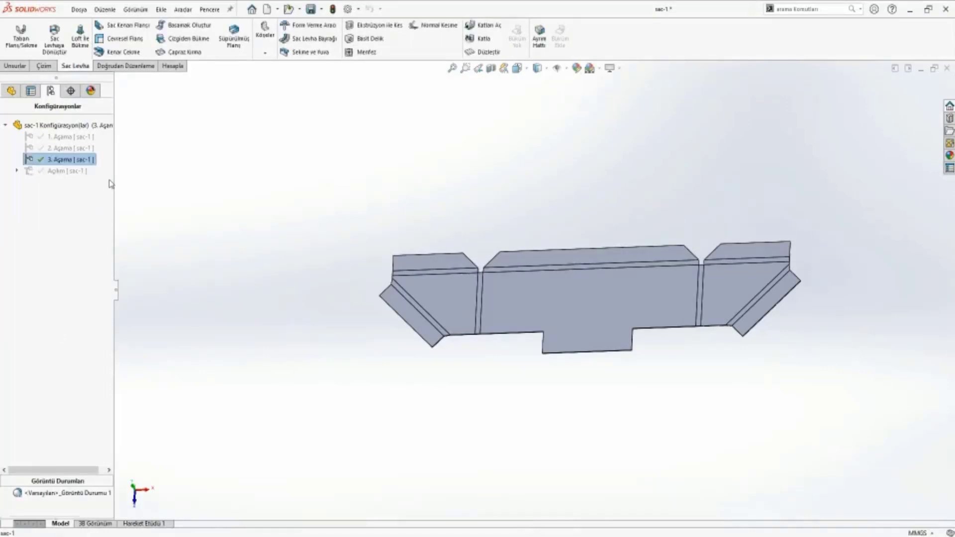
Activate 1. Aşama and fold the base bends TabanBükümü1 and TabanBükümü2
{"action": "left_click", "coordinate": [73, 138]}
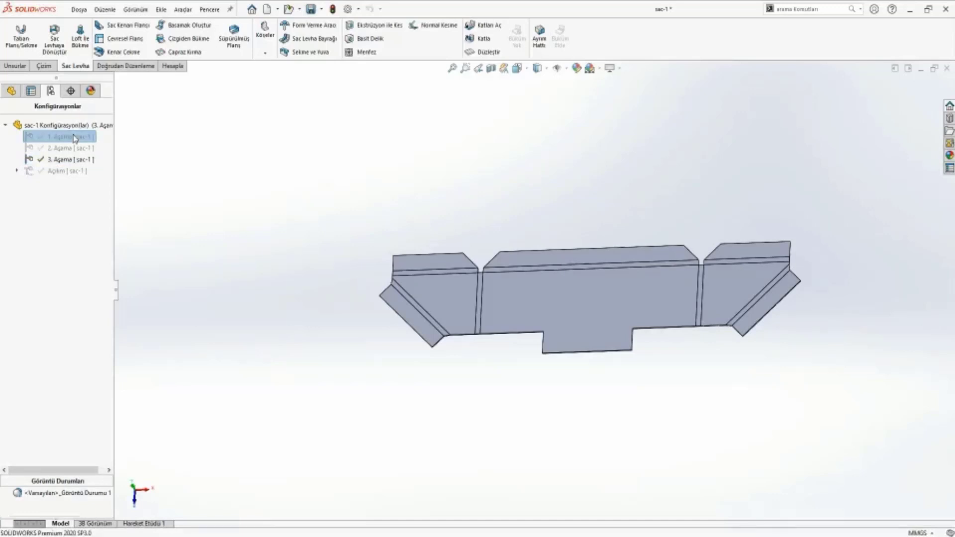
{"action": "double_click", "coordinate": [73, 137]}
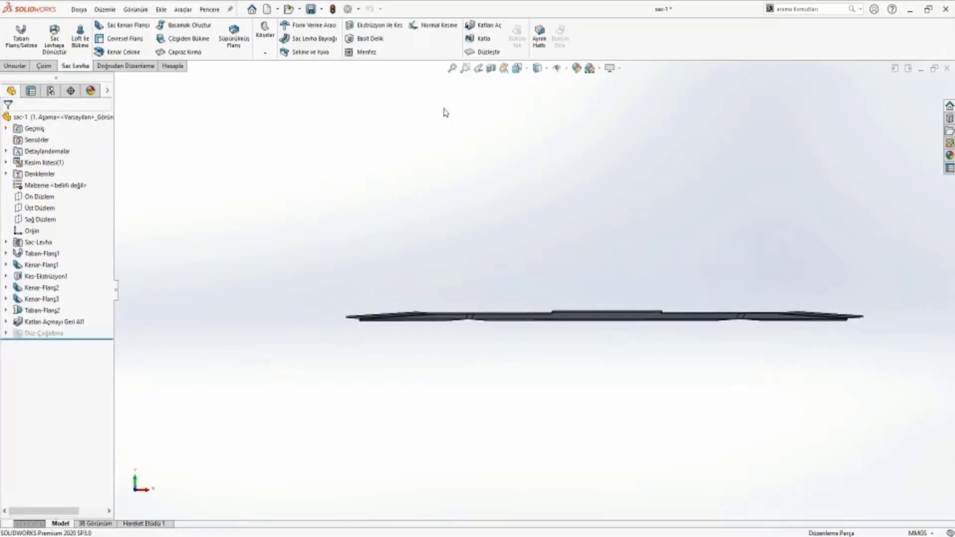
{"action": "left_click", "coordinate": [482, 45]}
{"action": "middle_click_drag", "start_coordinate": [492, 149], "coordinate": [509, 192]}
{"action": "scroll", "coordinate": [518, 285], "scroll_direction": "down", "scroll_amount": 3}
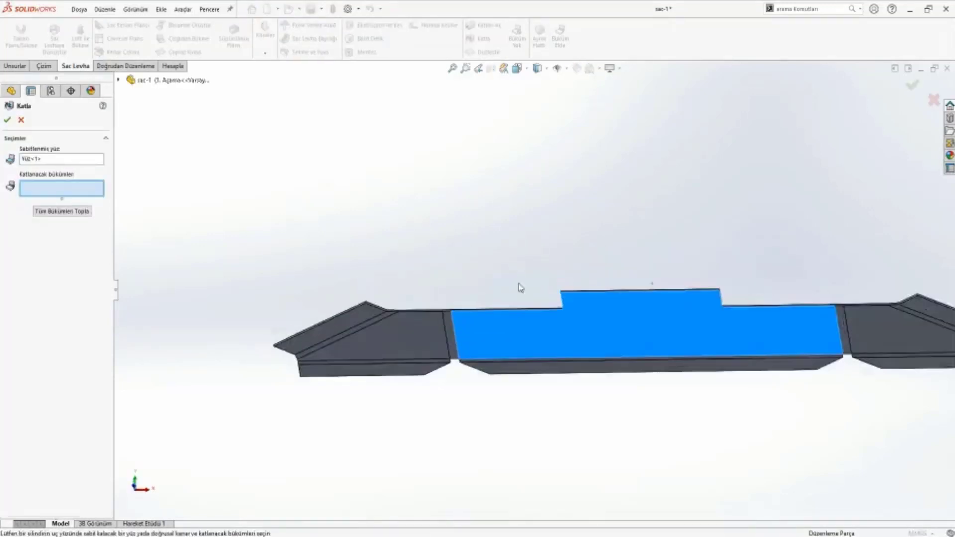
{"action": "scroll", "coordinate": [477, 324], "scroll_direction": "down", "scroll_amount": 2}
{"action": "left_click", "coordinate": [443, 321]}
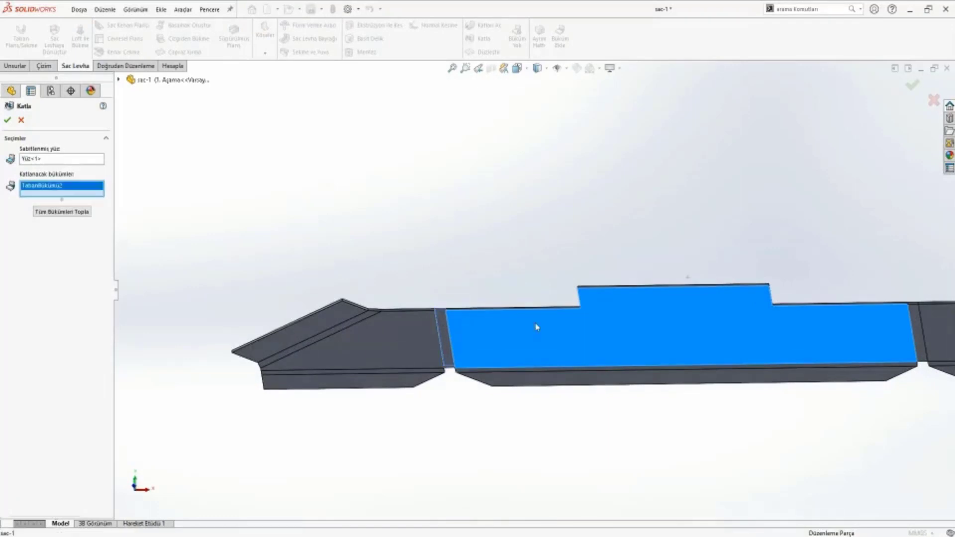
{"action": "middle_click_drag", "start_coordinate": [538, 327], "coordinate": [789, 330]}
{"action": "left_click", "coordinate": [689, 295]}
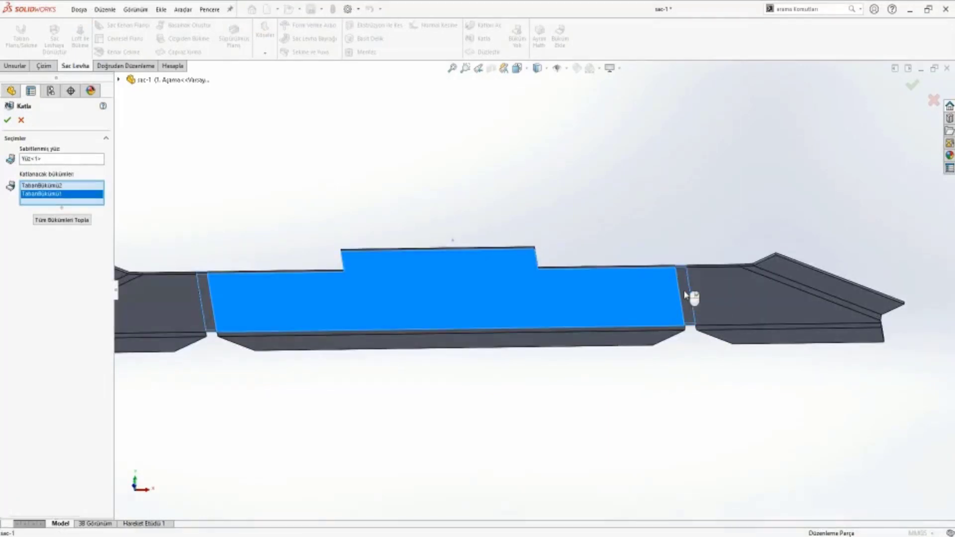
{"action": "right_click", "coordinate": [686, 294]}
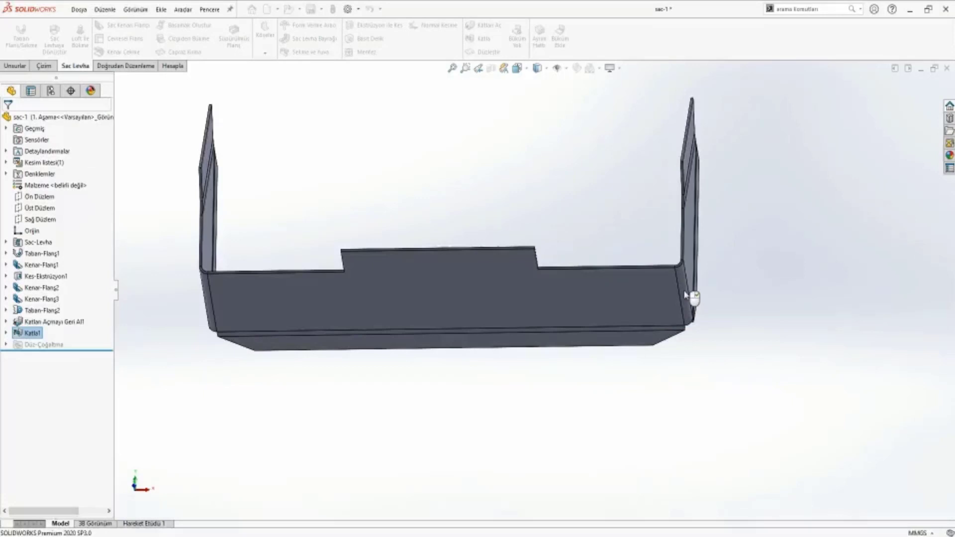
{"action": "mouse_move", "coordinate": [685, 295]}
{"action": "middle_mouse_down"}
{"action": "mouse_move", "coordinate": [263, 302]}
{"action": "mouse_move", "coordinate": [271, 298]}
{"action": "middle_mouse_up"}
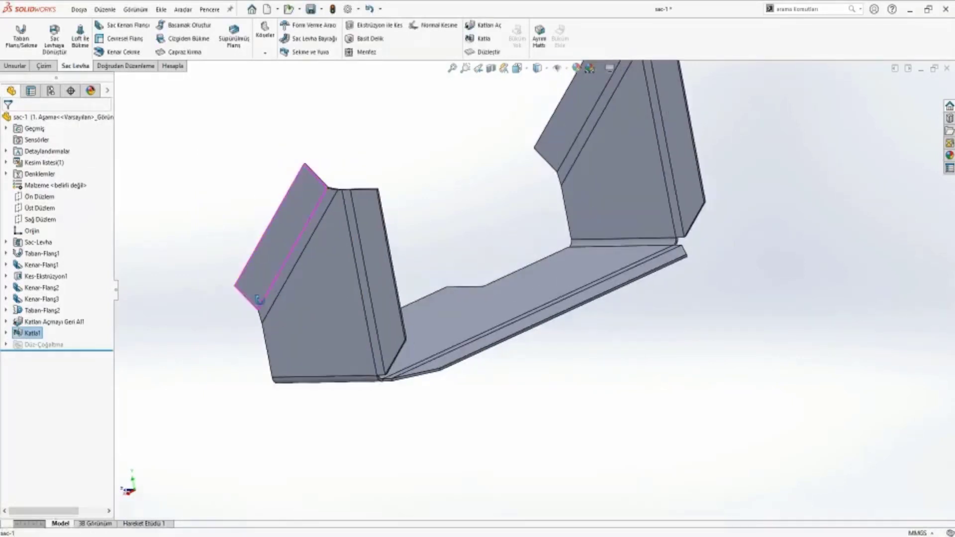
Edit fold Katla1 to also fold the top edge bend KenarBükümü2
{"action": "right_click", "coordinate": [44, 333]}
{"action": "left_click", "coordinate": [42, 302]}
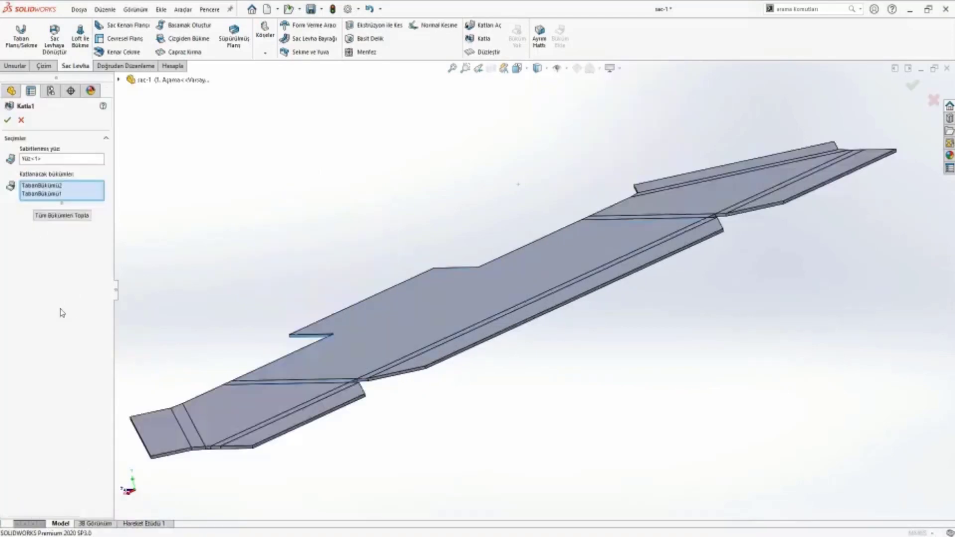
{"action": "left_click", "coordinate": [329, 231]}
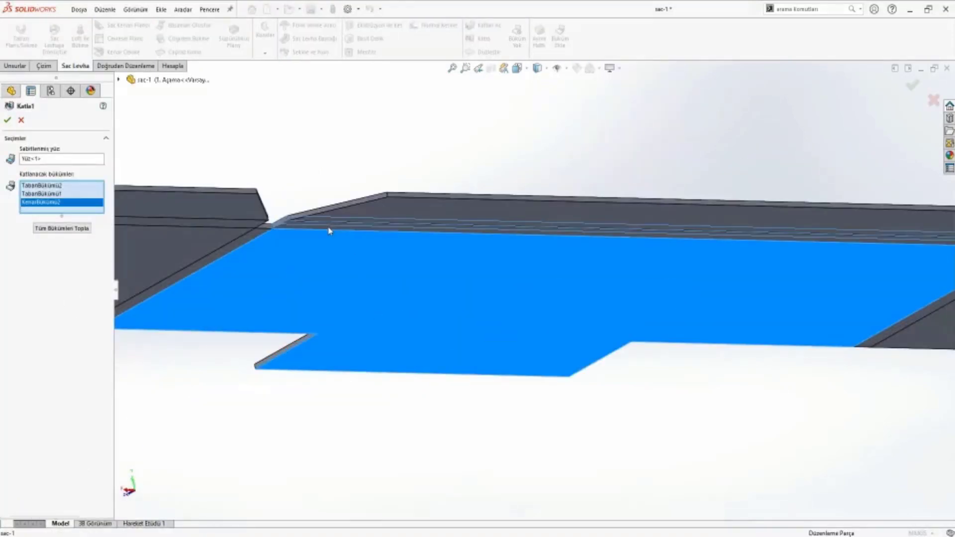
{"action": "right_click", "coordinate": [329, 230]}
{"action": "scroll", "coordinate": [329, 231], "scroll_direction": "up", "scroll_amount": 5}
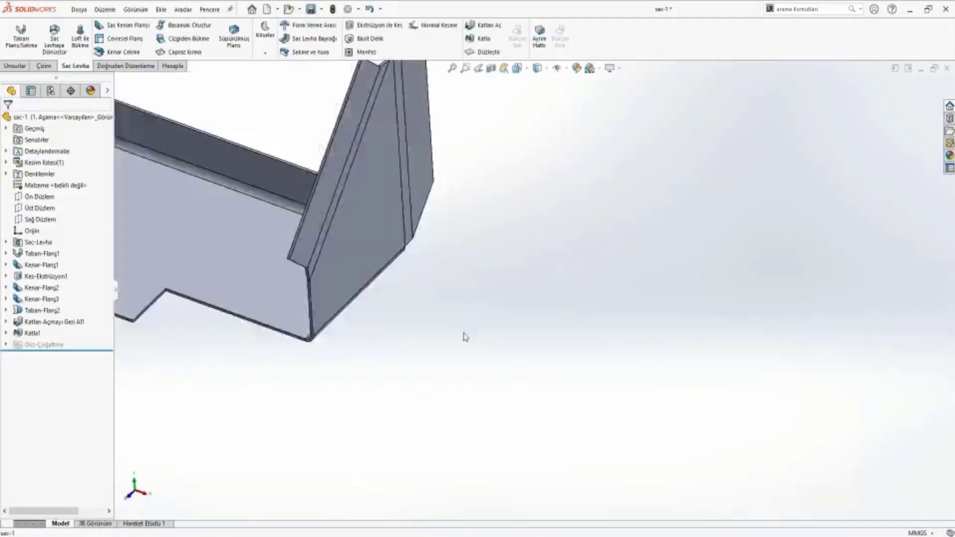
{"action": "middle_click_drag", "start_coordinate": [464, 335], "coordinate": [436, 294]}
{"action": "scroll", "coordinate": [244, 272], "scroll_direction": "up", "scroll_amount": 2}
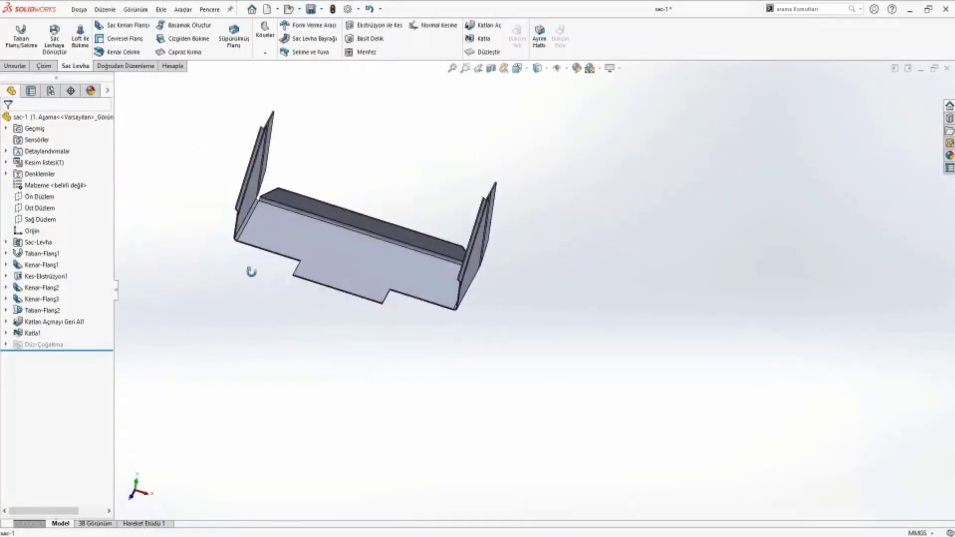
{"action": "scroll", "coordinate": [262, 264], "scroll_direction": "down", "scroll_amount": 3}
{"action": "middle_click_drag", "start_coordinate": [426, 213], "coordinate": [394, 187]}
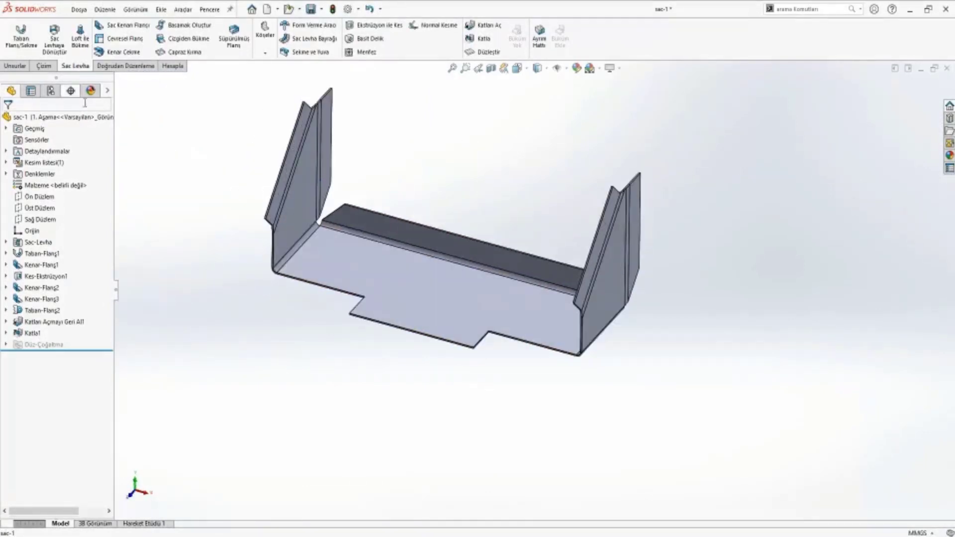
{"action": "left_click", "coordinate": [50, 91]}
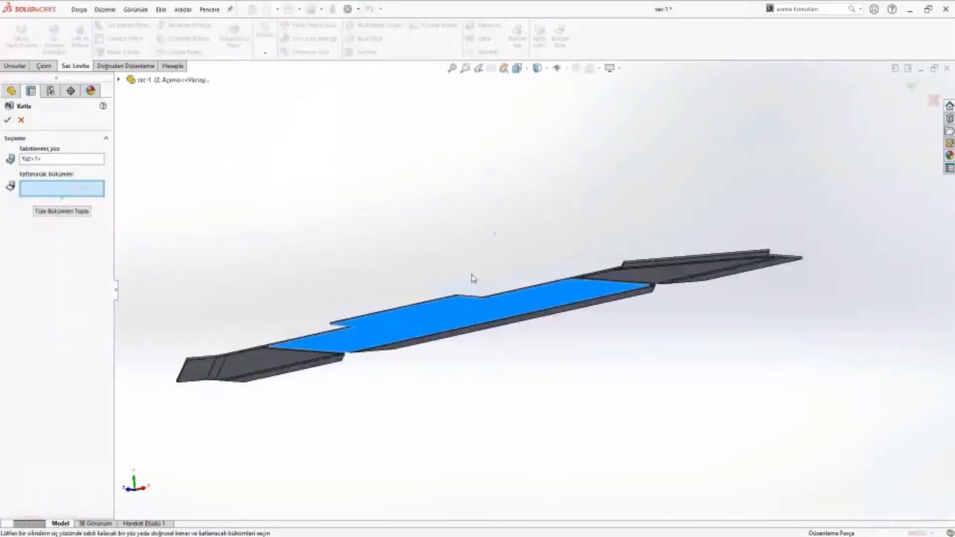
Add a fold feature for the side, top and bottom base bends
{"action": "left_click", "coordinate": [537, 312]}
{"action": "left_click", "coordinate": [553, 219]}
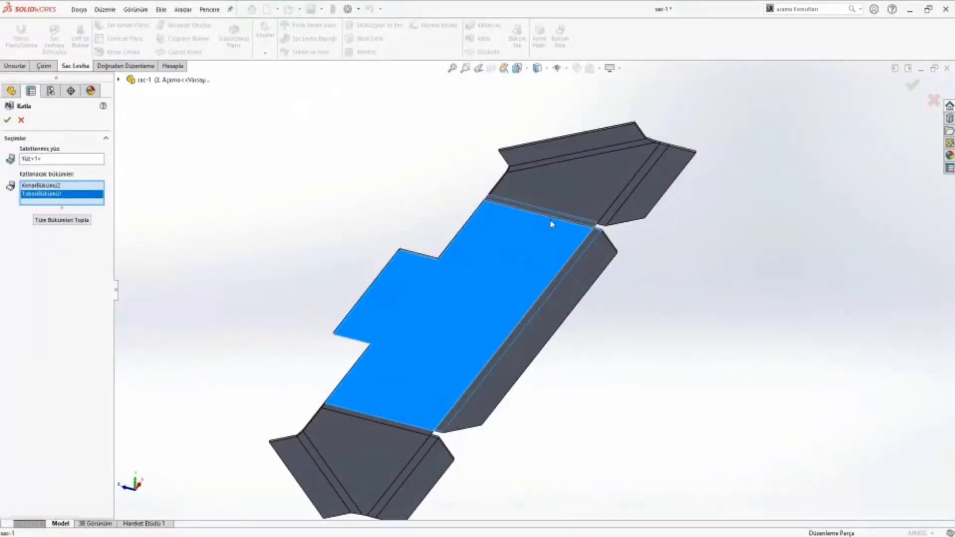
{"action": "left_click", "coordinate": [374, 424]}
{"action": "right_click", "coordinate": [374, 424]}
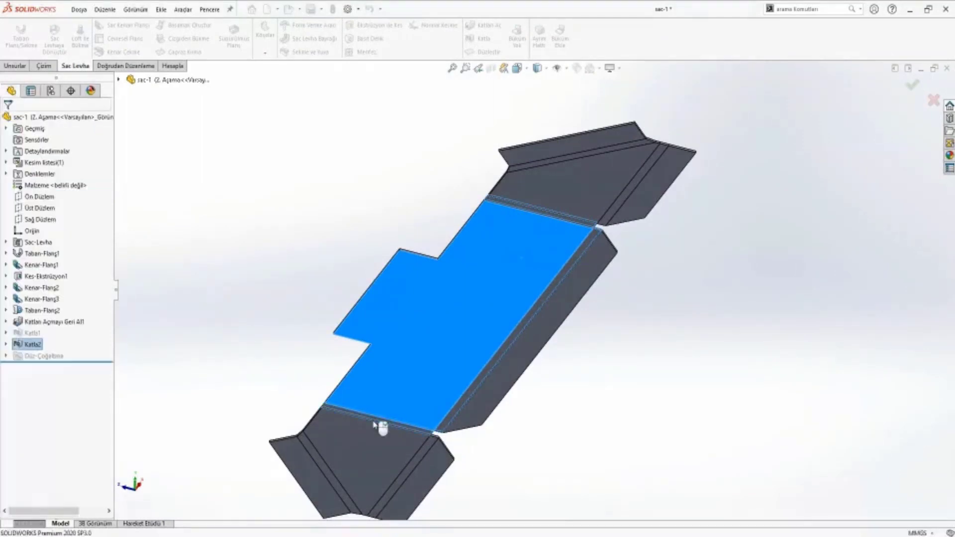
Add another fold feature for the left and right side bends
{"action": "key", "text": "Return"}
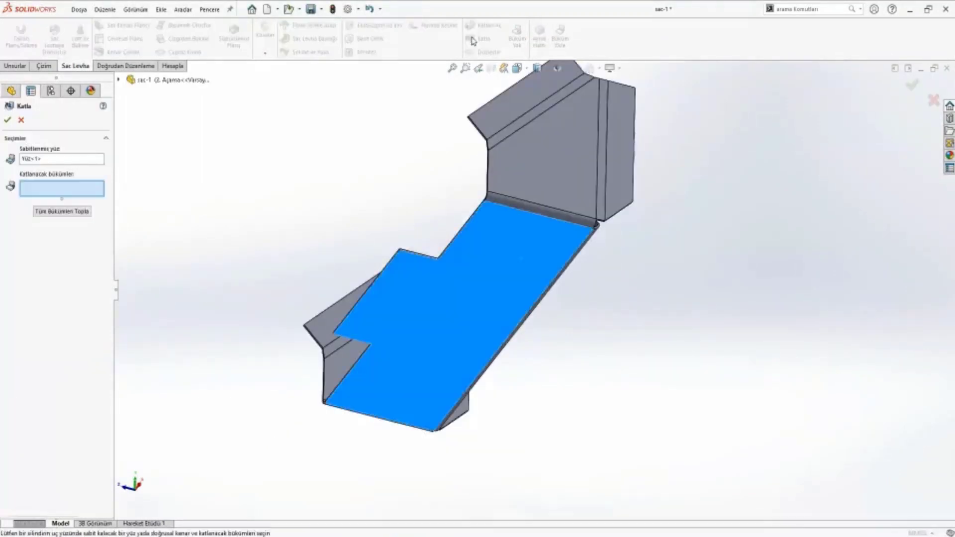
{"action": "mouse_move", "coordinate": [374, 424]}
{"action": "middle_mouse_down"}
{"action": "mouse_move", "coordinate": [375, 256]}
{"action": "mouse_move", "coordinate": [309, 276]}
{"action": "middle_mouse_up"}
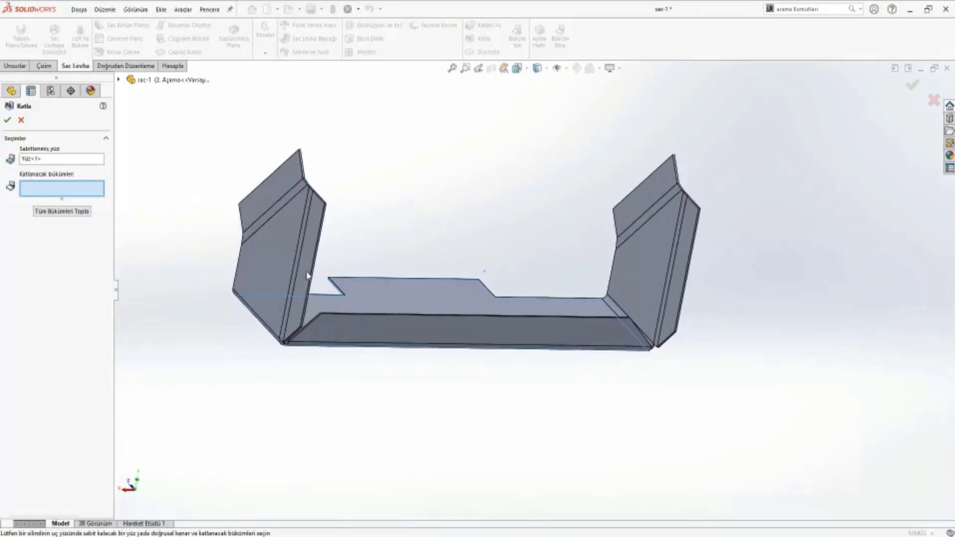
{"action": "left_click", "coordinate": [301, 262]}
{"action": "middle_click_drag", "start_coordinate": [480, 271], "coordinate": [432, 261]}
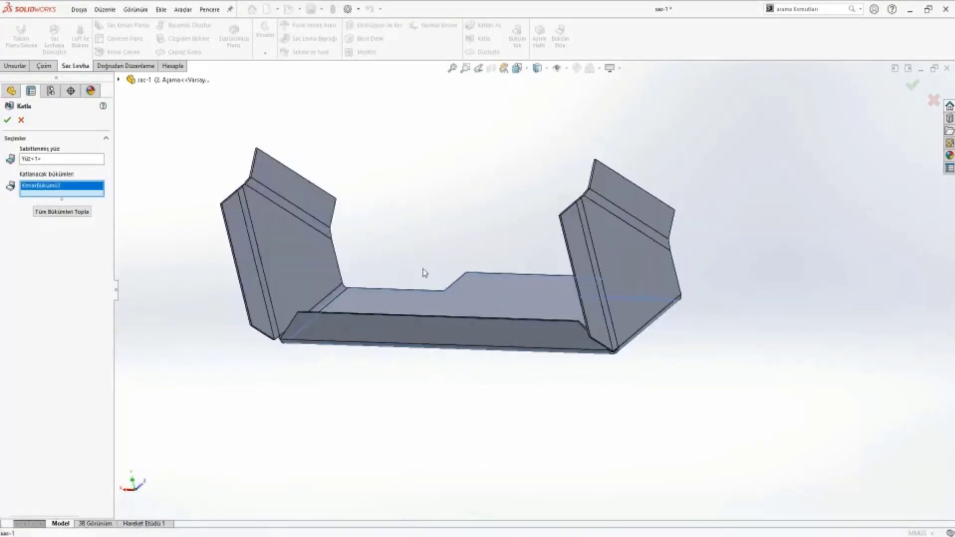
{"action": "left_click", "coordinate": [593, 246]}
{"action": "key", "text": "Return"}
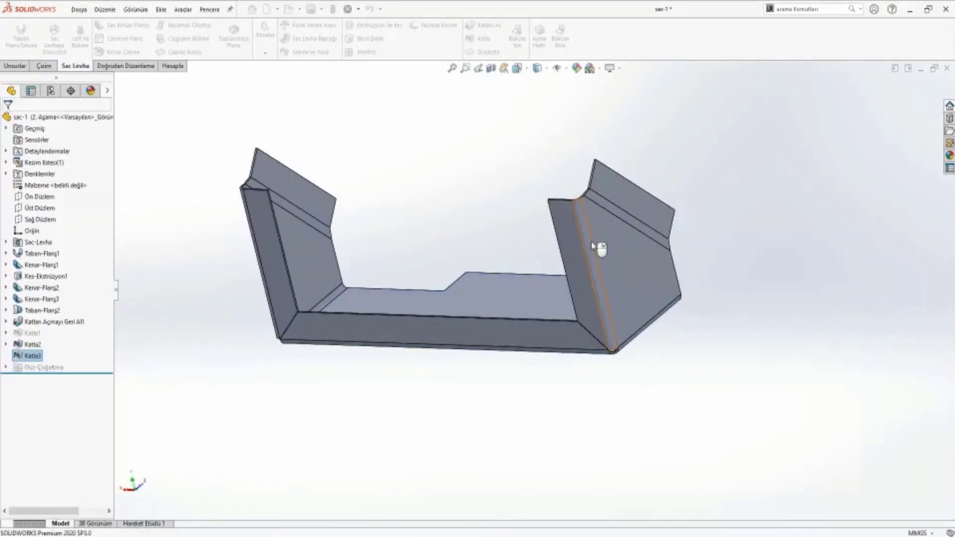
{"action": "mouse_move", "coordinate": [599, 245]}
{"action": "middle_mouse_down"}
{"action": "mouse_move", "coordinate": [503, 364]}
{"action": "mouse_move", "coordinate": [299, 255]}
{"action": "mouse_move", "coordinate": [249, 311]}
{"action": "middle_mouse_up"}
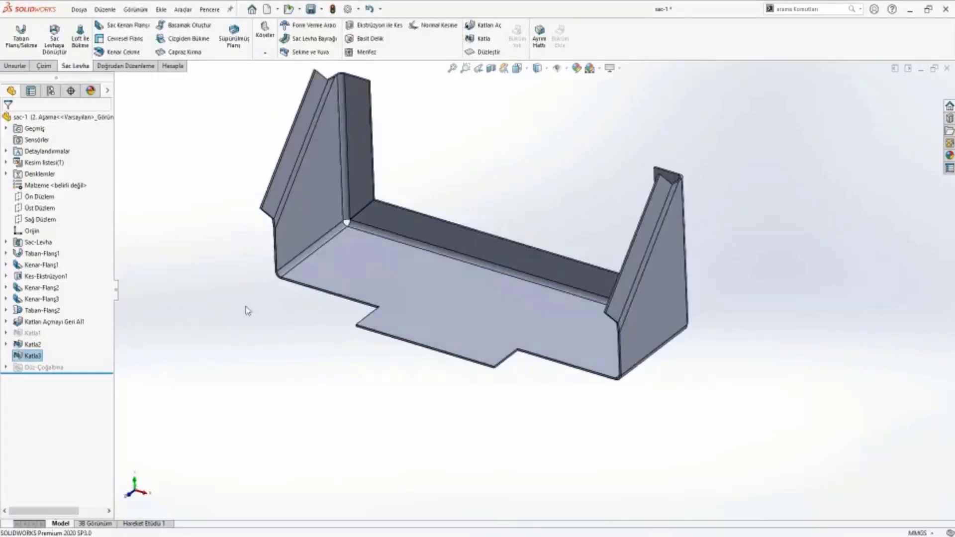
Check the Açılım, 2. Aşama and 3. Aşama configurations, then save the part
{"action": "left_click", "coordinate": [50, 91]}
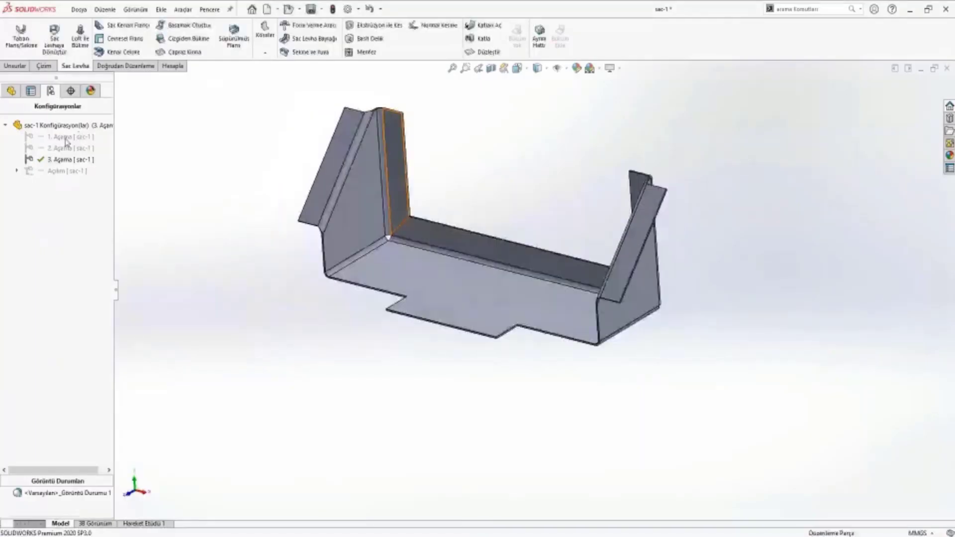
{"action": "left_click", "coordinate": [61, 171]}
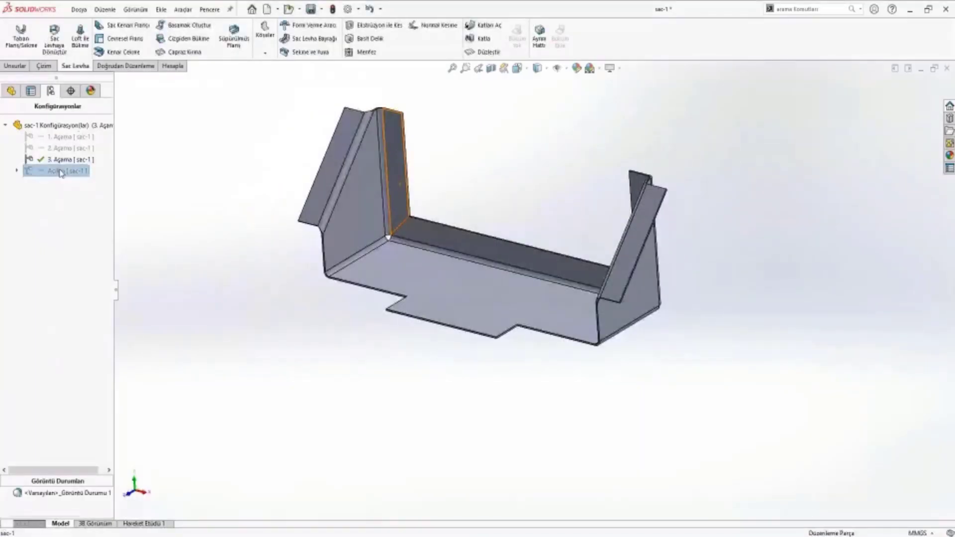
{"action": "double_click", "coordinate": [61, 171]}
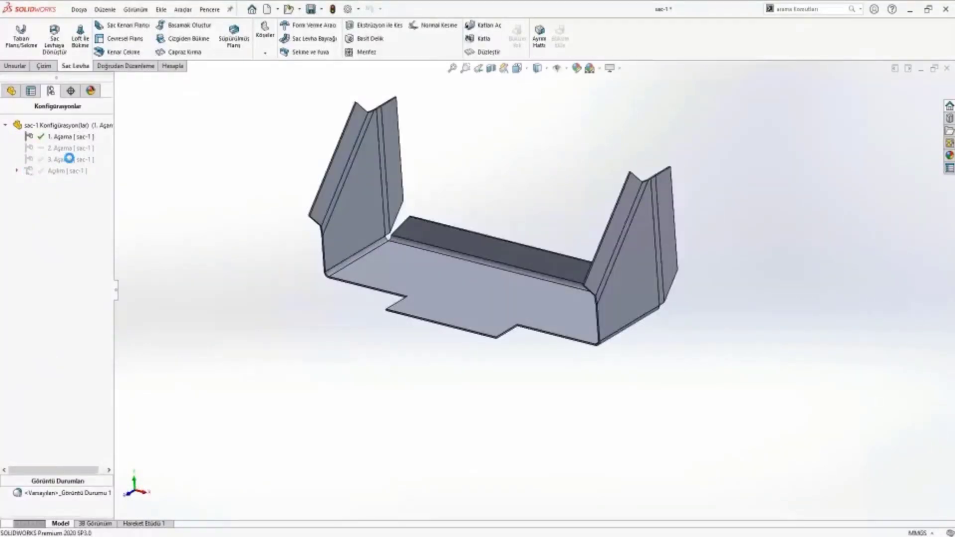
{"action": "double_click", "coordinate": [63, 148]}
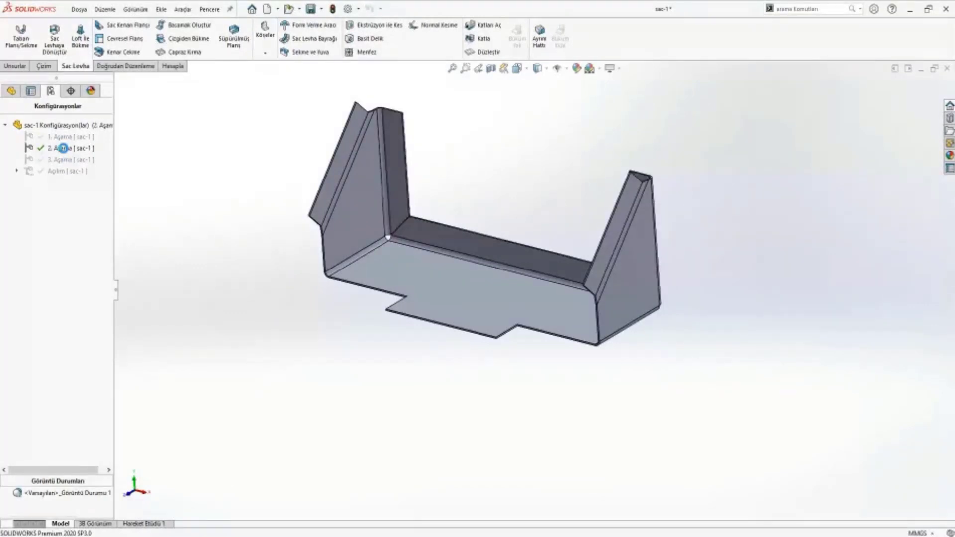
{"action": "double_click", "coordinate": [63, 159]}
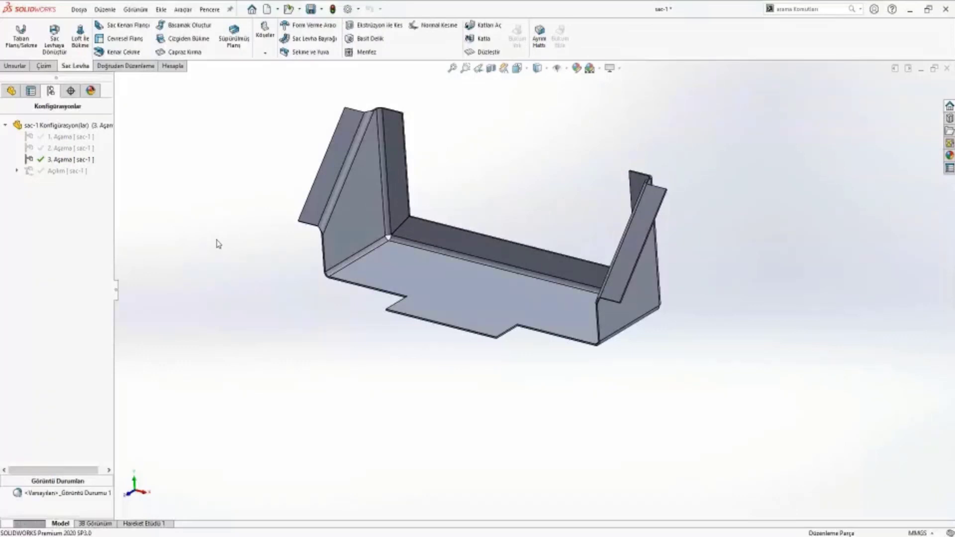
{"action": "key", "text": "ctrl+s"}
{"action": "left_click", "coordinate": [277, 8]}
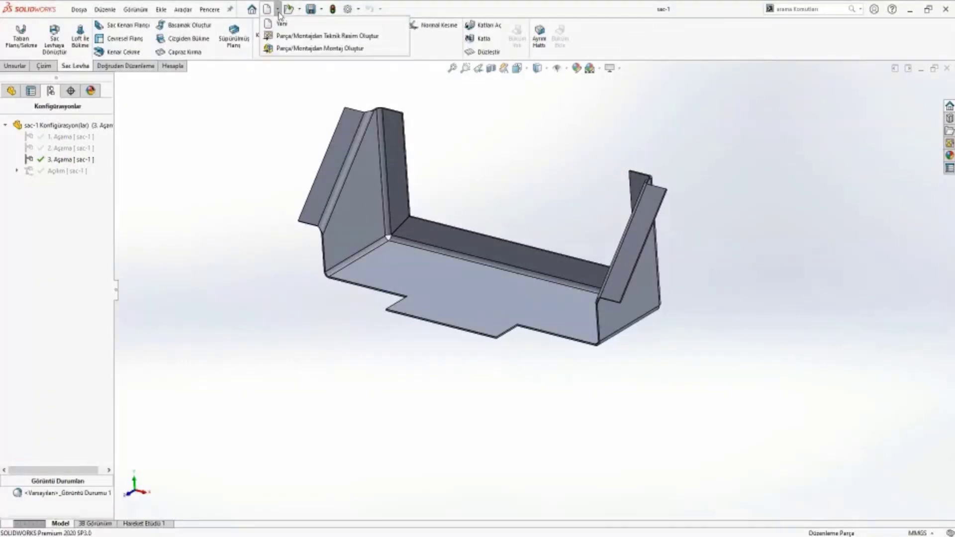
Make an A3 drawing from the part and place an isometric view on the sheet
{"action": "left_click", "coordinate": [284, 39]}
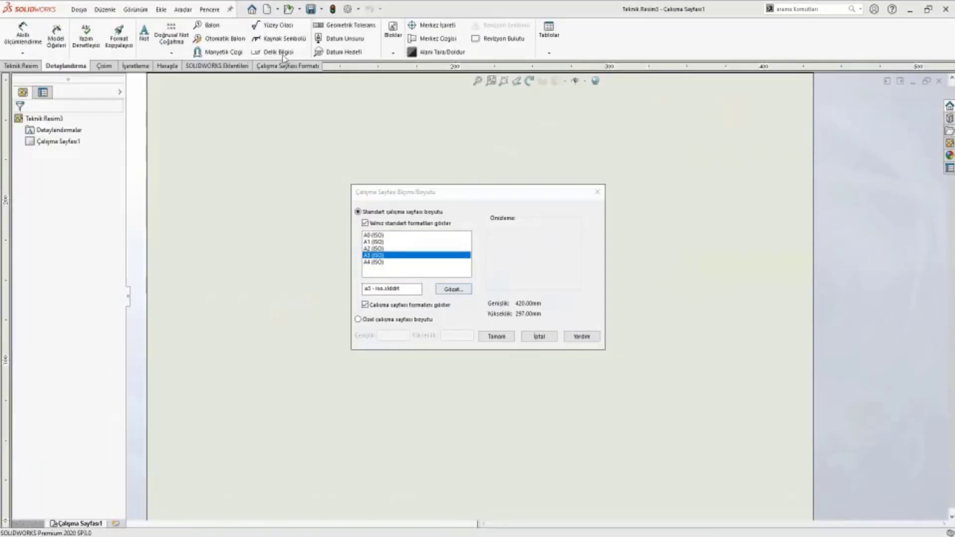
{"action": "left_click", "coordinate": [503, 336]}
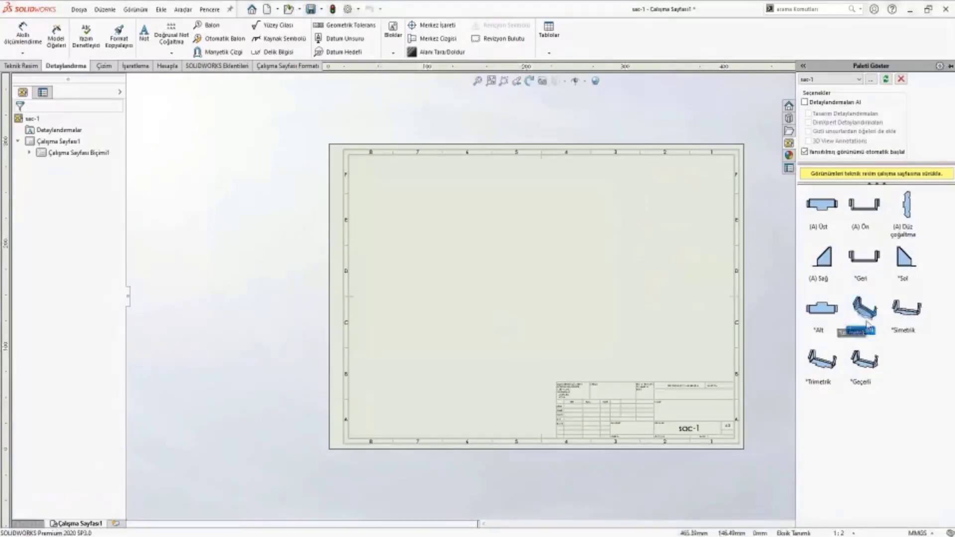
{"action": "left_click_drag", "start_coordinate": [864, 311], "coordinate": [436, 244]}
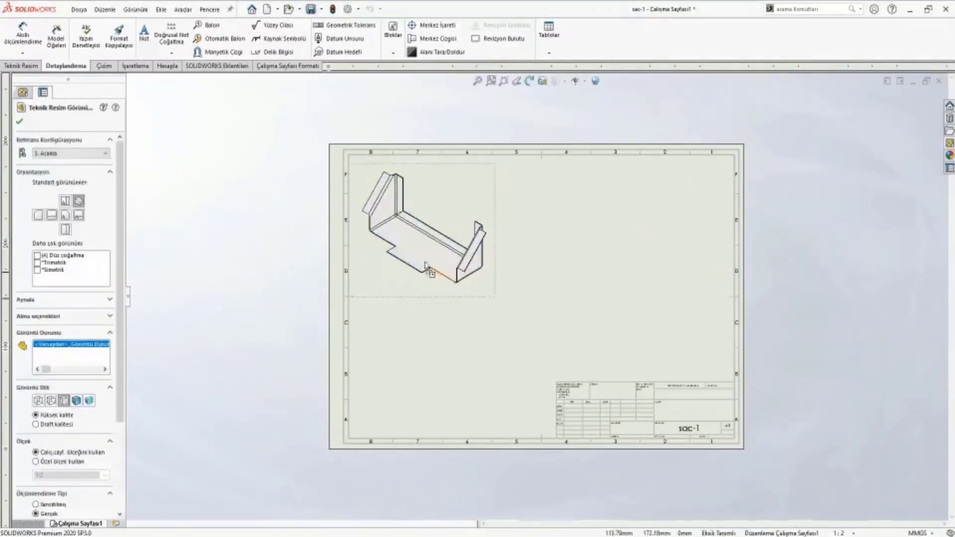
{"action": "key", "text": "Escape"}
{"action": "scroll", "coordinate": [426, 199], "scroll_direction": "up", "scroll_amount": 2}
{"action": "left_click", "coordinate": [144, 35]}
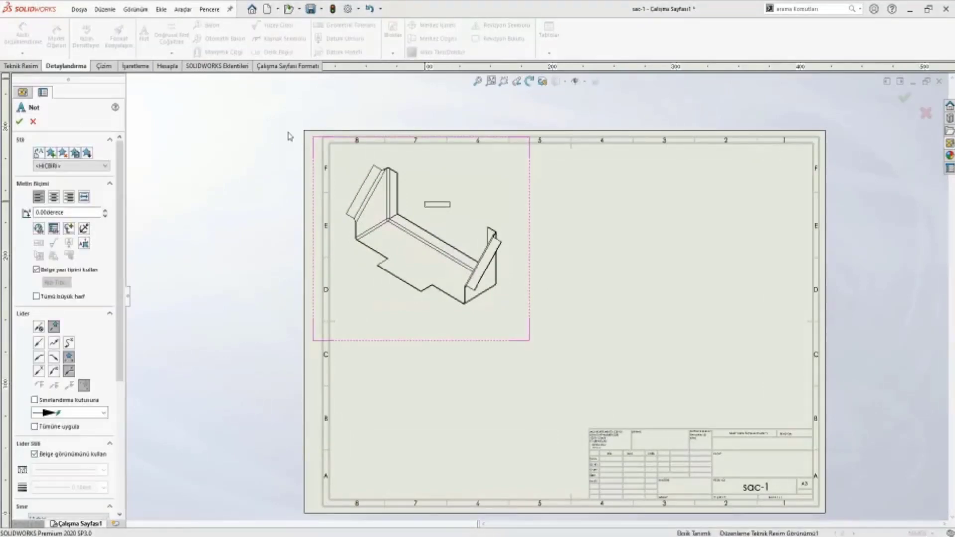
Place a note beside the view linked to the configuration-name property, reading 3. Aşama
{"action": "left_click", "coordinate": [141, 32]}
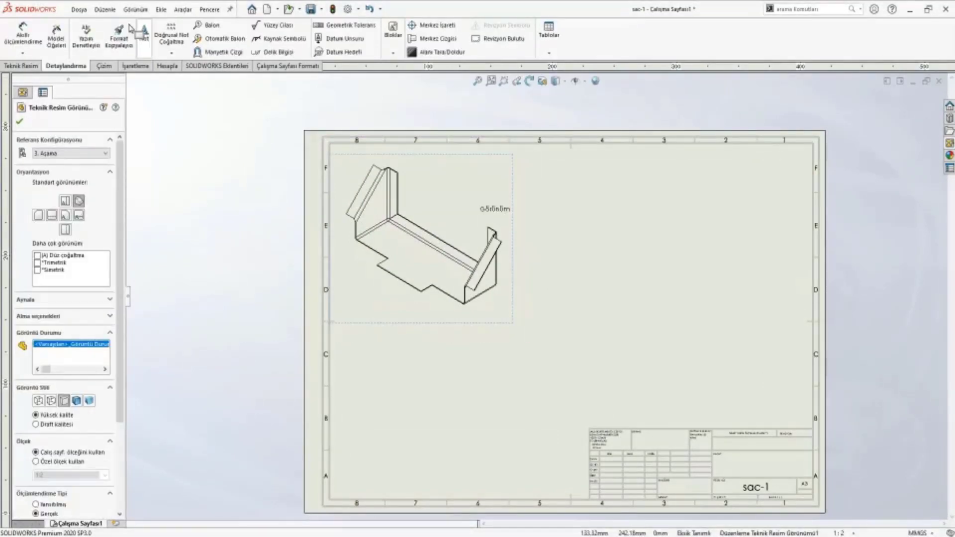
{"action": "left_click", "coordinate": [144, 39]}
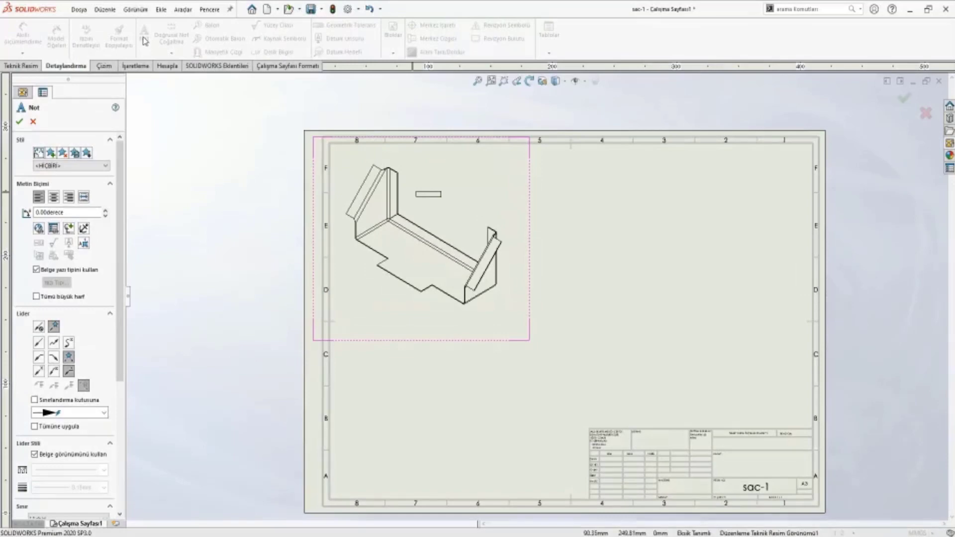
{"action": "left_click", "coordinate": [442, 176]}
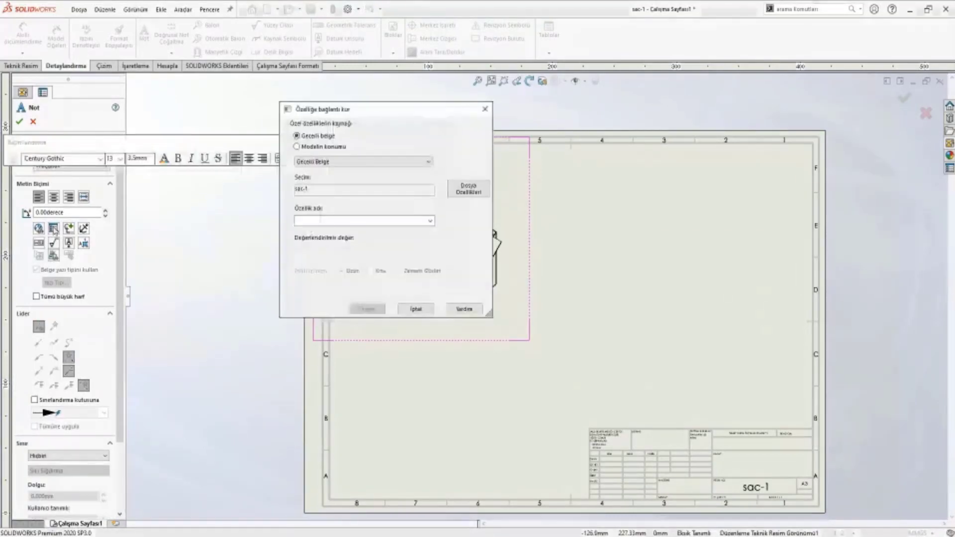
{"action": "left_click", "coordinate": [311, 148]}
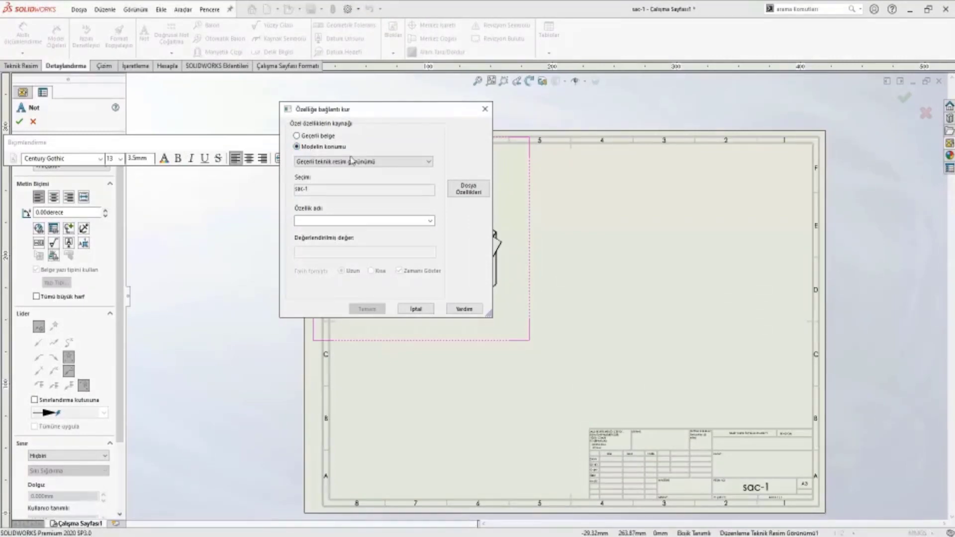
{"action": "left_click", "coordinate": [430, 221]}
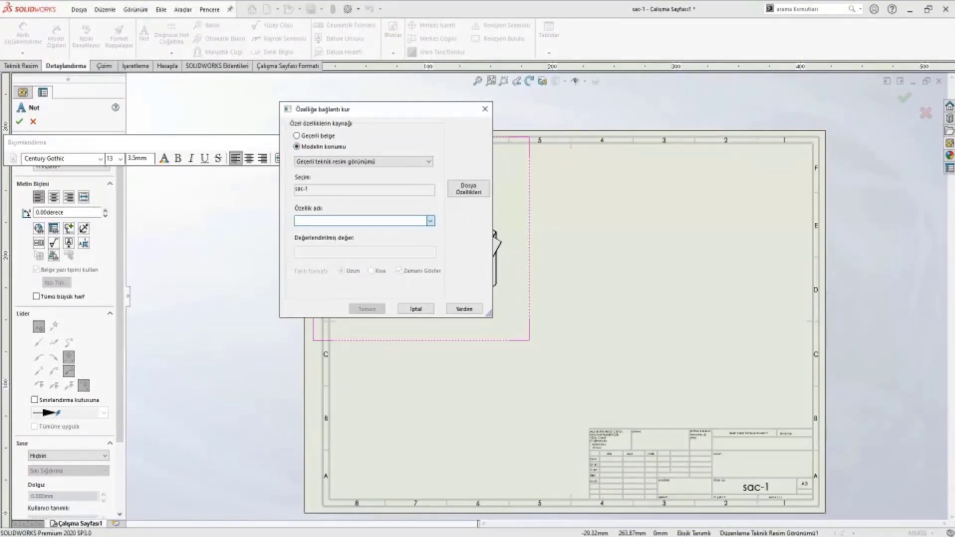
{"action": "left_click", "coordinate": [348, 230]}
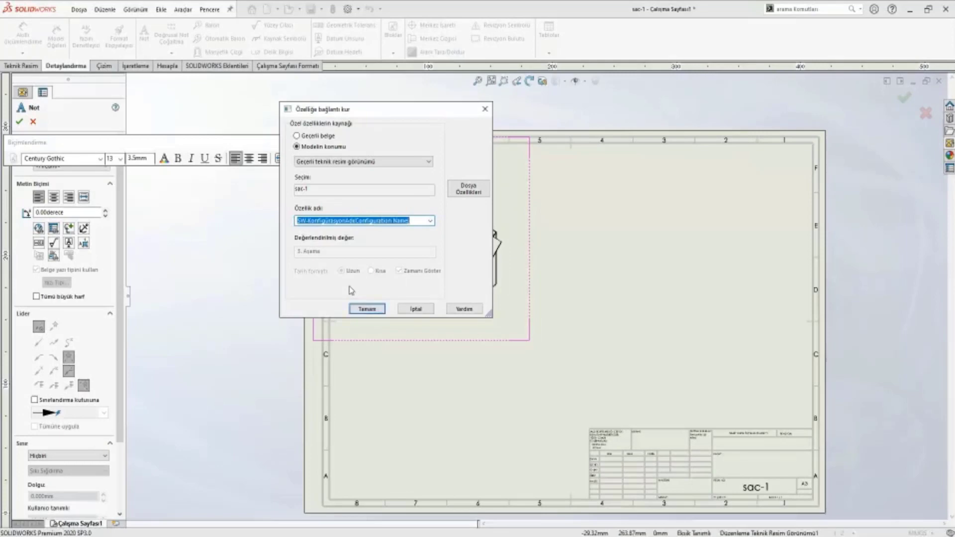
{"action": "left_click", "coordinate": [366, 308]}
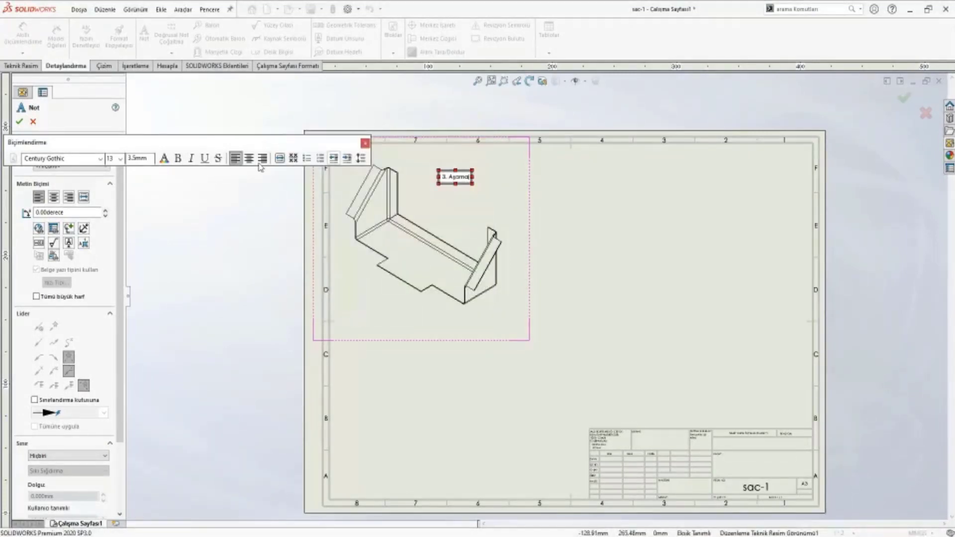
{"action": "left_click", "coordinate": [245, 233]}
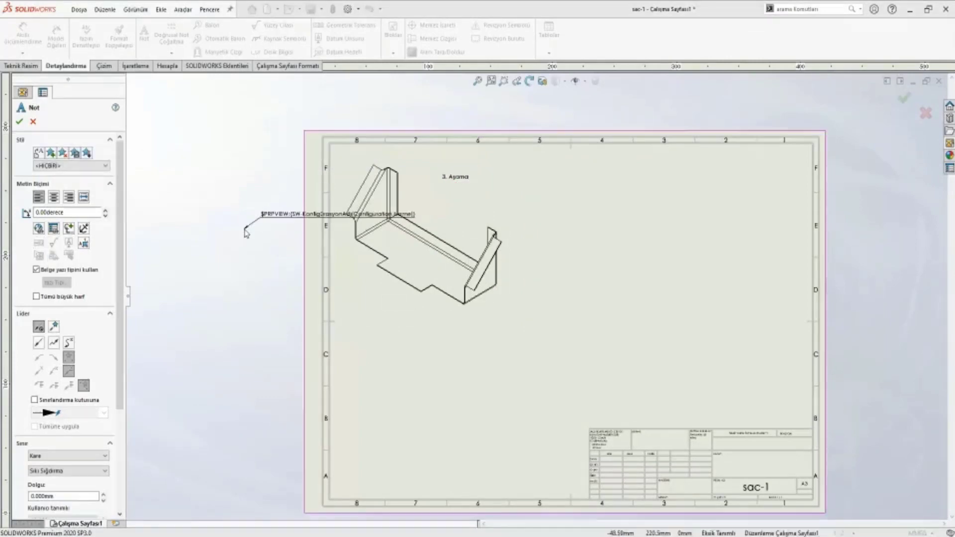
{"action": "key", "text": "Escape"}
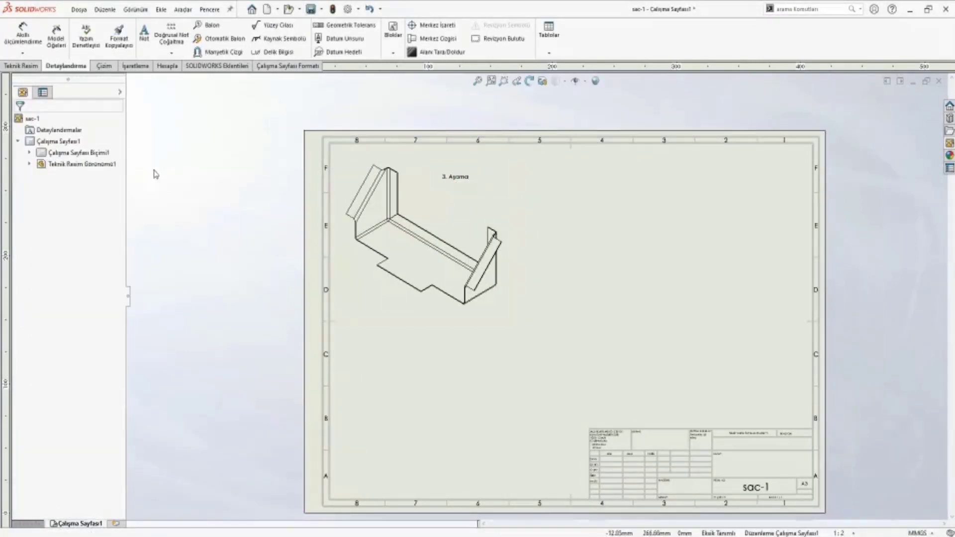
Set the drawing view's reference configuration to the Açılım flat pattern
{"action": "left_click", "coordinate": [419, 188]}
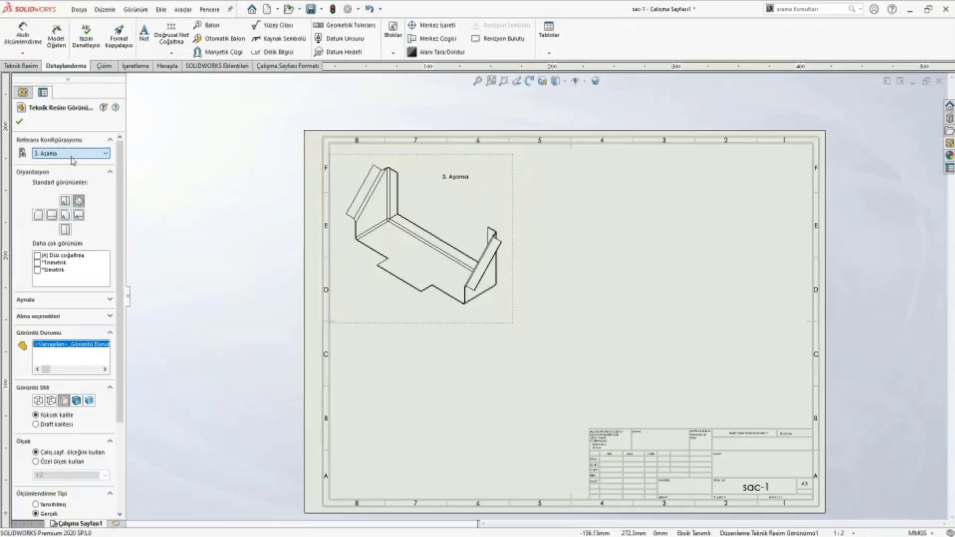
{"action": "scroll", "coordinate": [73, 154], "scroll_direction": "up", "scroll_amount": 2}
{"action": "key", "text": "Down"}
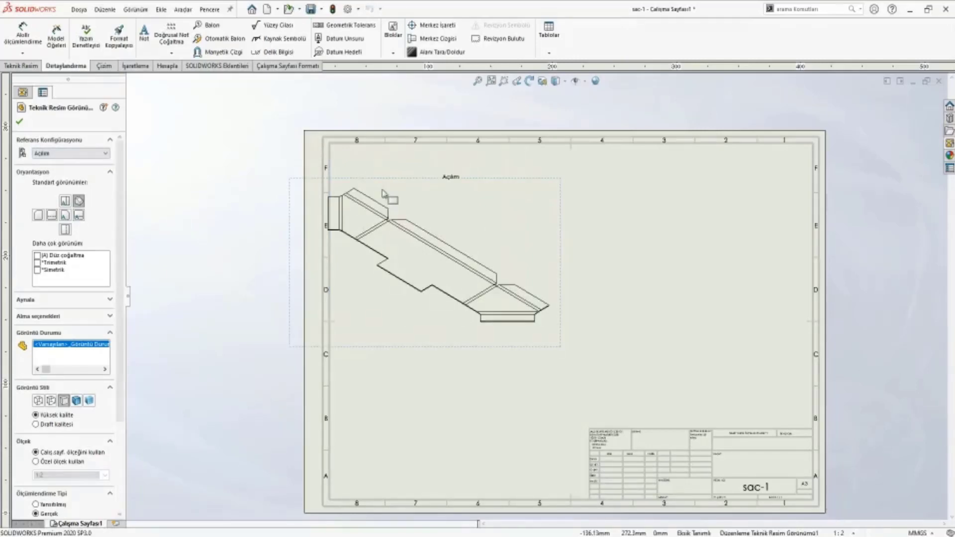
{"action": "left_click_drag", "start_coordinate": [348, 195], "coordinate": [380, 184]}
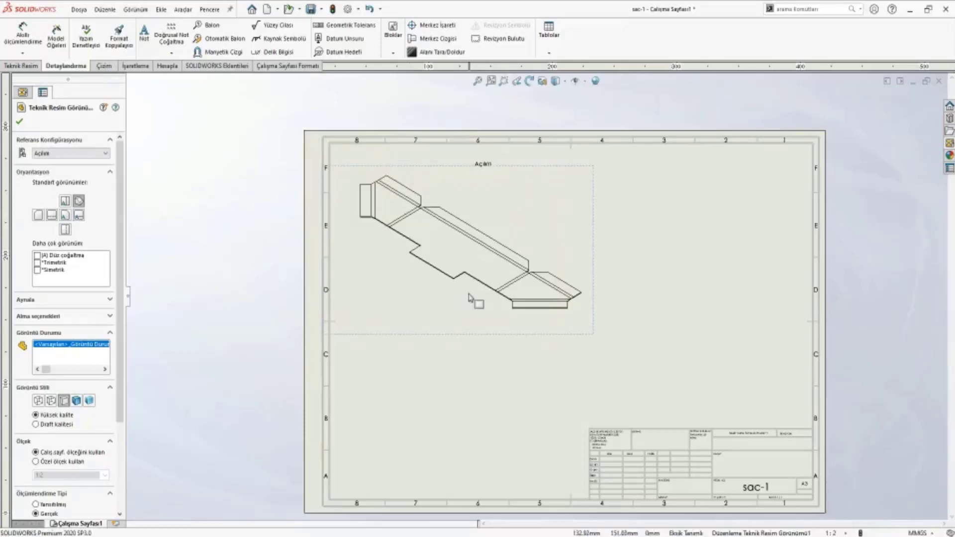
Set a custom sheet scale of 1:3 and move the view to the upper left
{"action": "left_click", "coordinate": [832, 532]}
{"action": "left_click", "coordinate": [838, 534]}
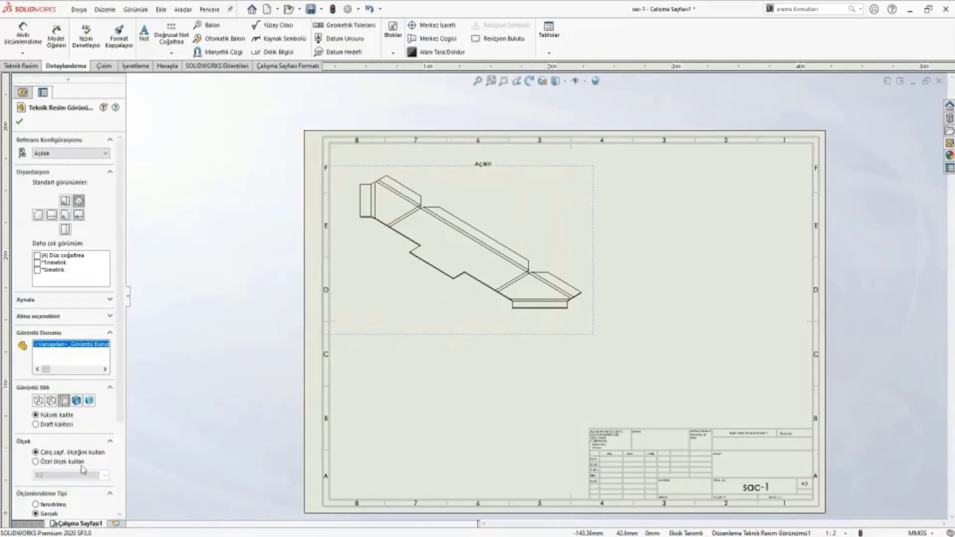
{"action": "left_click", "coordinate": [831, 533]}
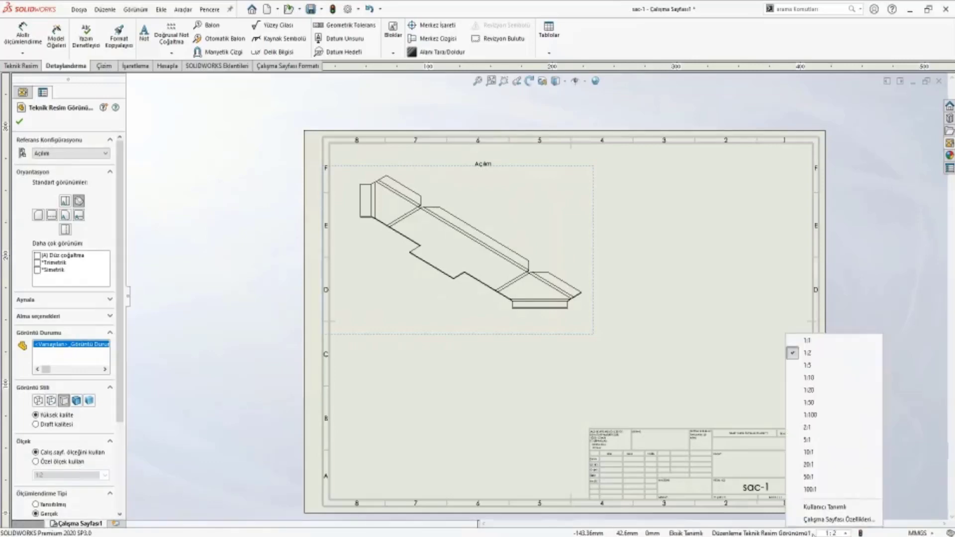
{"action": "left_click", "coordinate": [825, 507]}
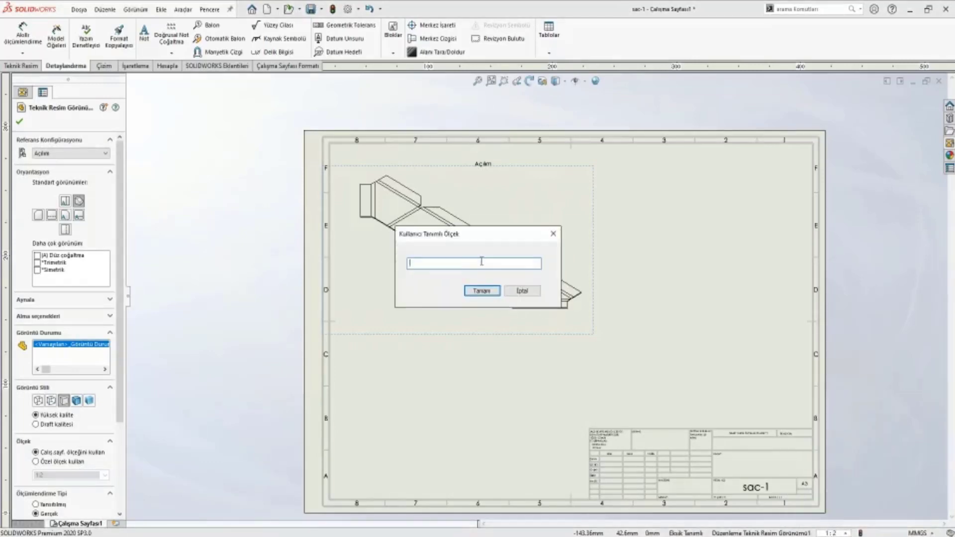
{"action": "type", "text": "1 : 3"}
{"action": "key", "text": "Return"}
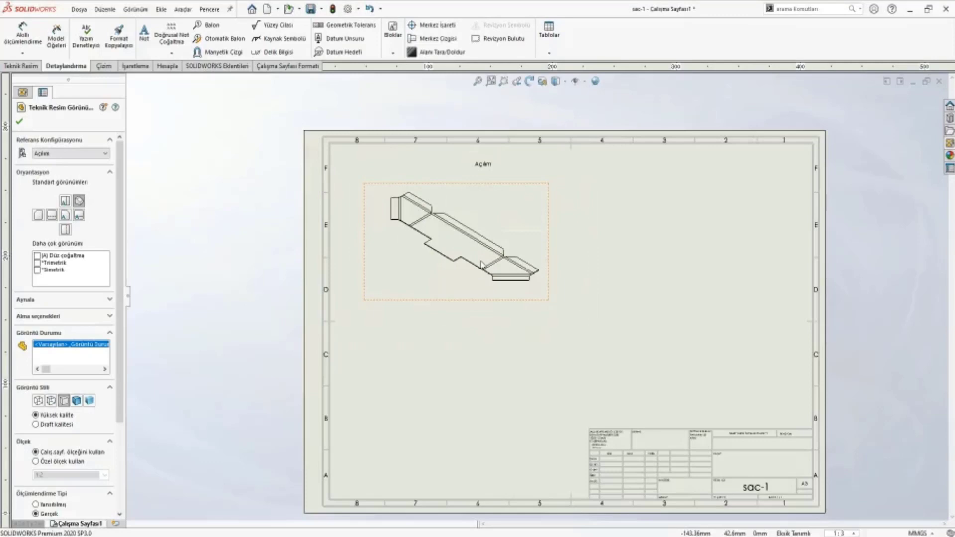
{"action": "key", "text": "Escape"}
{"action": "left_click_drag", "start_coordinate": [503, 188], "coordinate": [477, 187]}
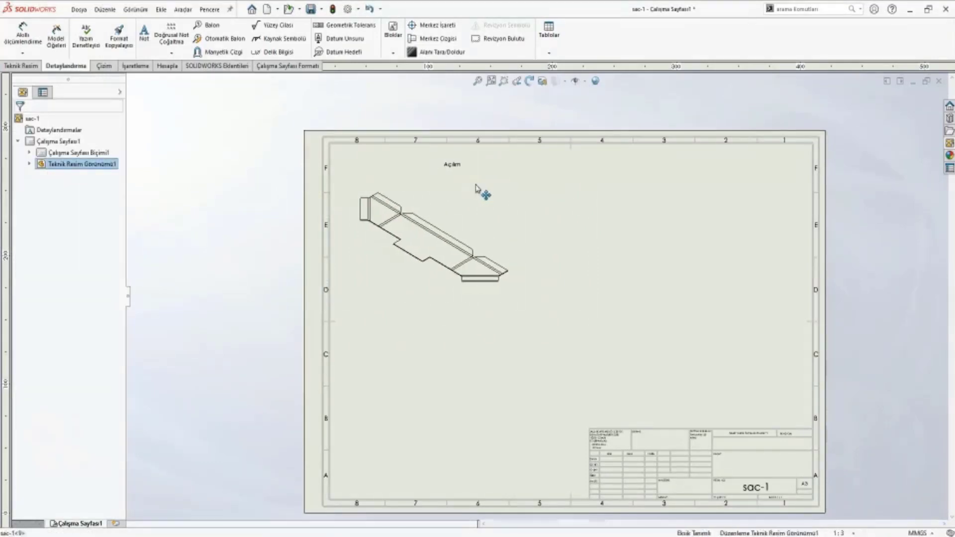
Paste three copies of the flat-pattern view into a two-by-two grid
{"action": "left_click", "coordinate": [479, 188]}
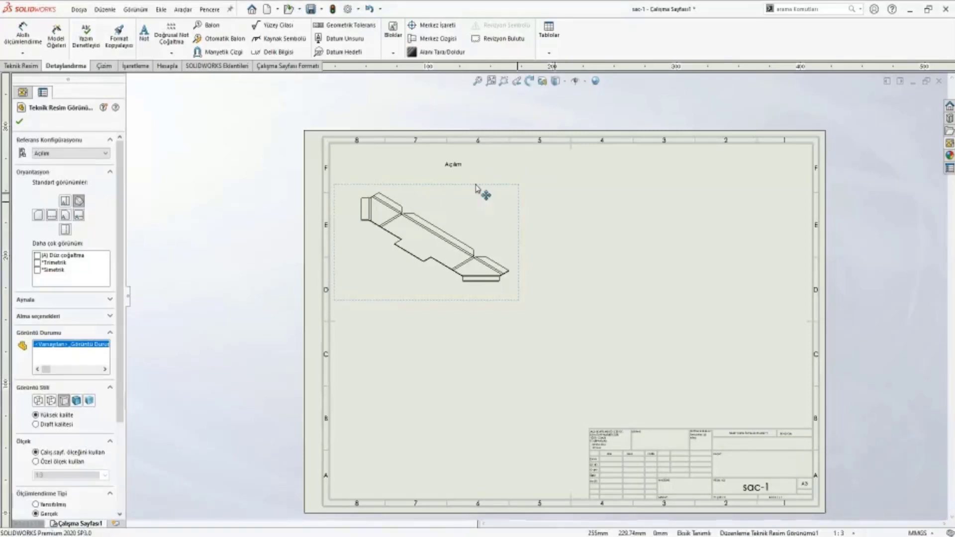
{"action": "key", "text": "ctrl+v"}
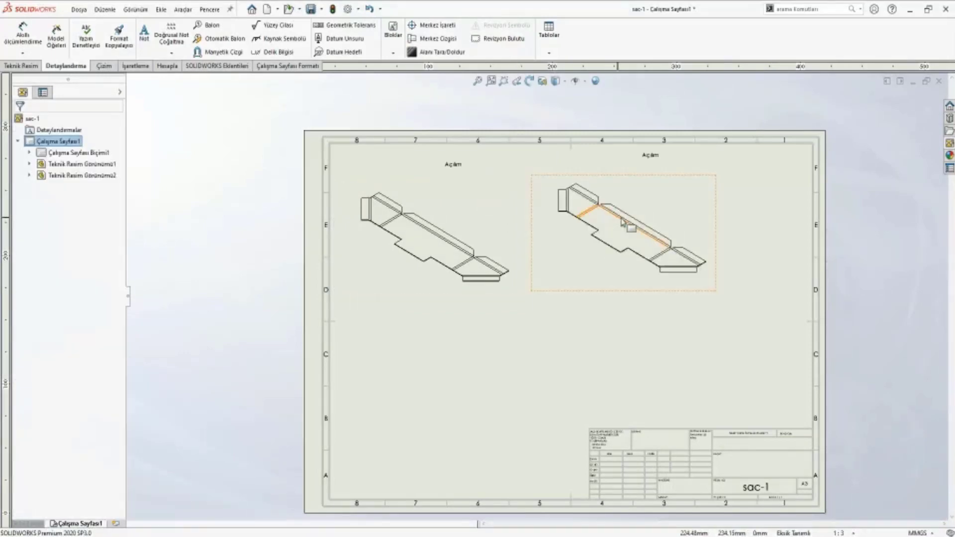
{"action": "key", "text": "ctrl+v"}
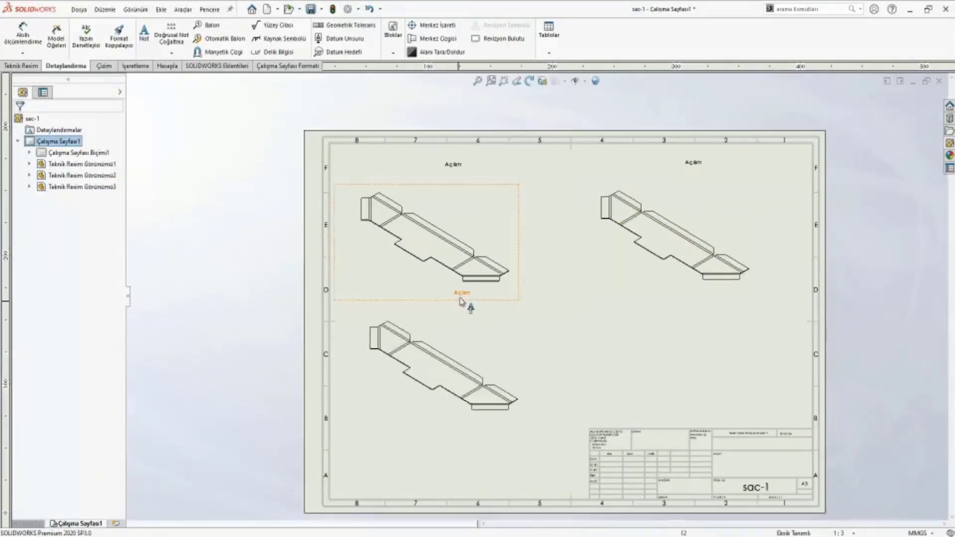
{"action": "left_click_drag", "start_coordinate": [466, 311], "coordinate": [466, 331]}
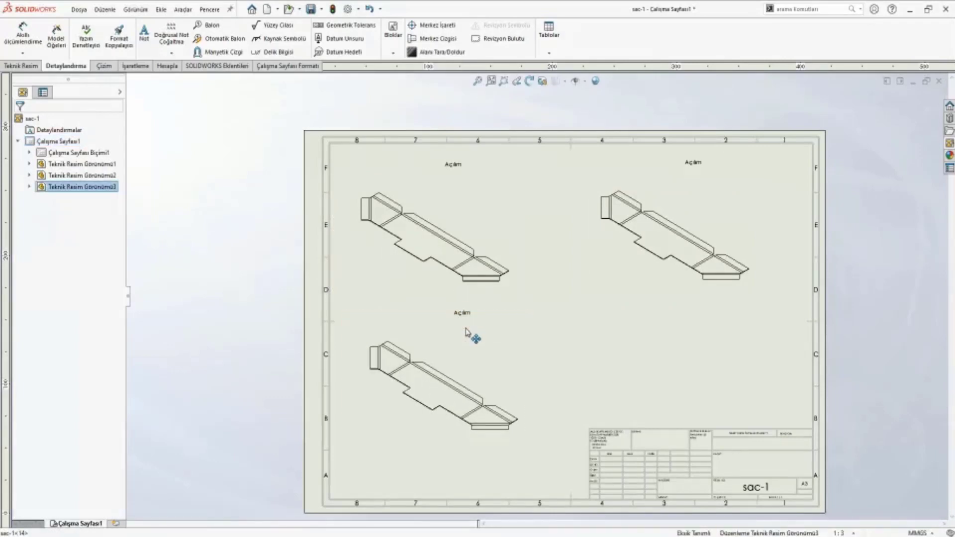
{"action": "left_click", "coordinate": [602, 350]}
{"action": "key", "text": "ctrl+v"}
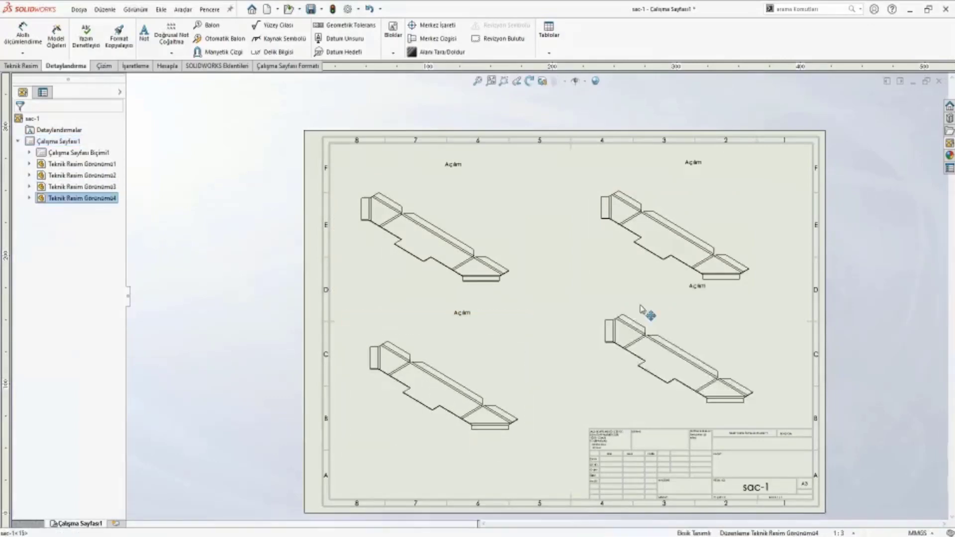
{"action": "left_click", "coordinate": [632, 313]}
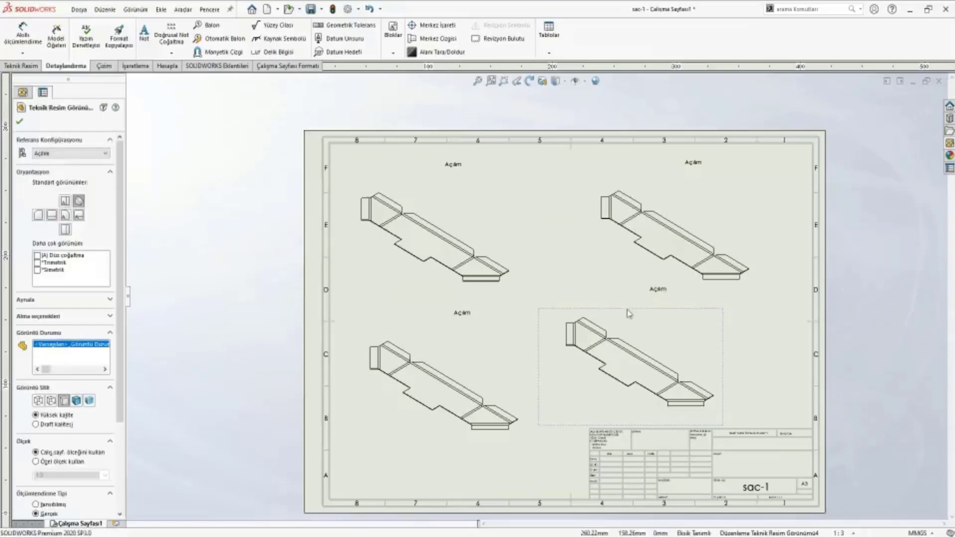
{"action": "key", "text": "Escape"}
Move the top-left and bottom-left Açılım labels beside their views
{"action": "left_click_drag", "start_coordinate": [461, 187], "coordinate": [464, 219]}
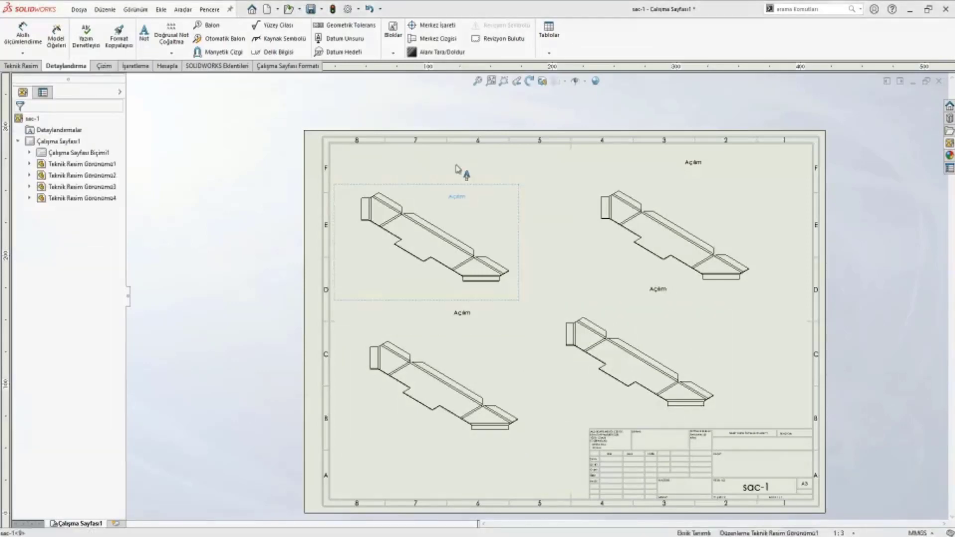
{"action": "left_click", "coordinate": [457, 169]}
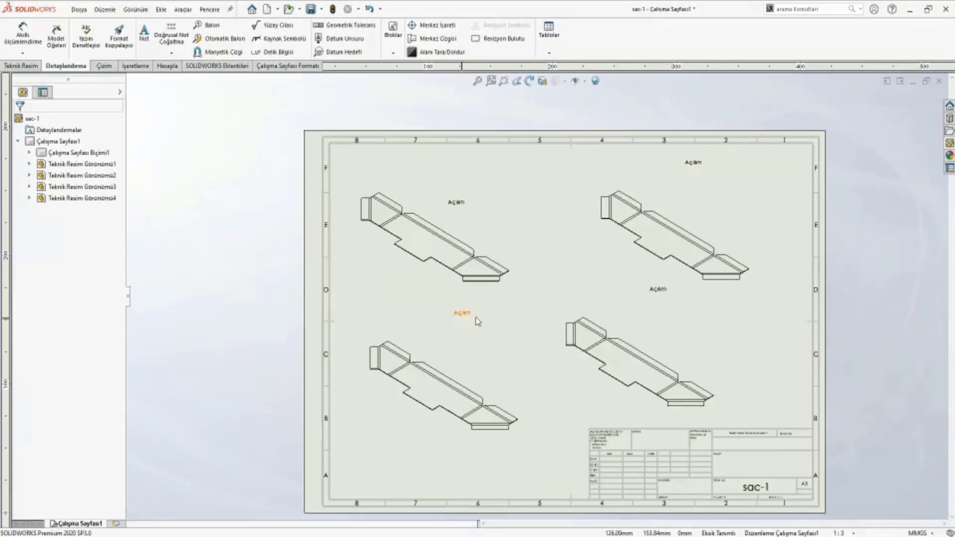
{"action": "left_click_drag", "start_coordinate": [476, 323], "coordinate": [477, 361]}
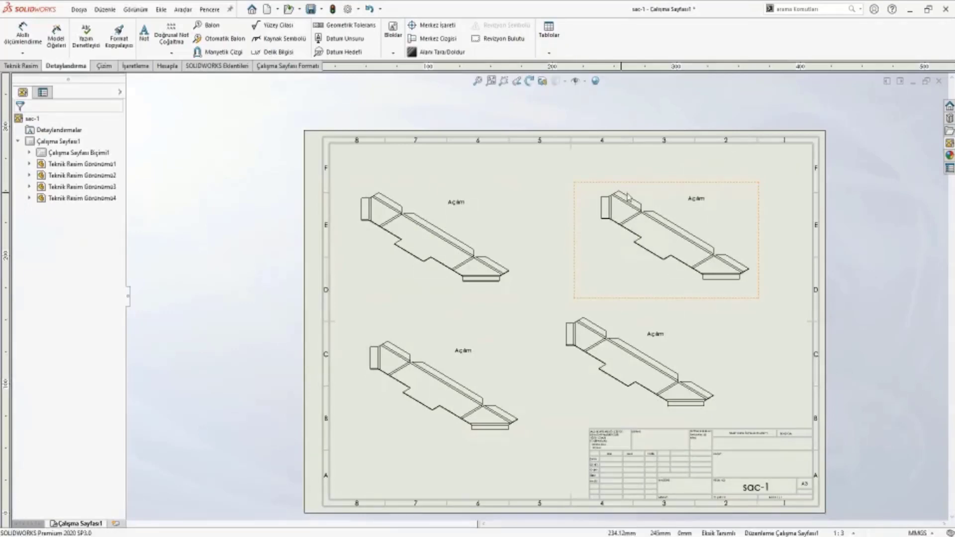
Set the top-right view to 1. Aşama and the lower views to 2. and 3. Aşama
{"action": "left_click", "coordinate": [714, 217]}
{"action": "left_click", "coordinate": [70, 154]}
{"action": "left_click", "coordinate": [59, 168]}
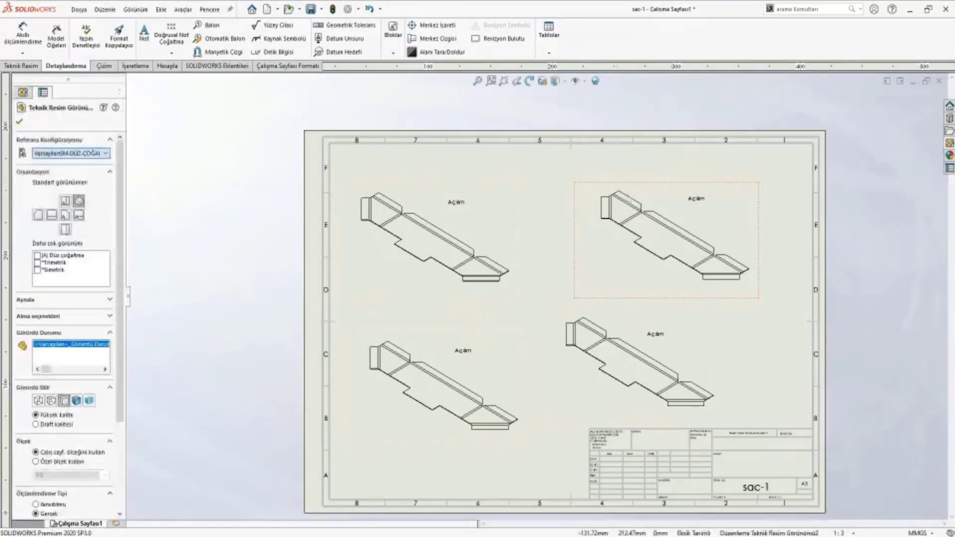
{"action": "left_click", "coordinate": [437, 351]}
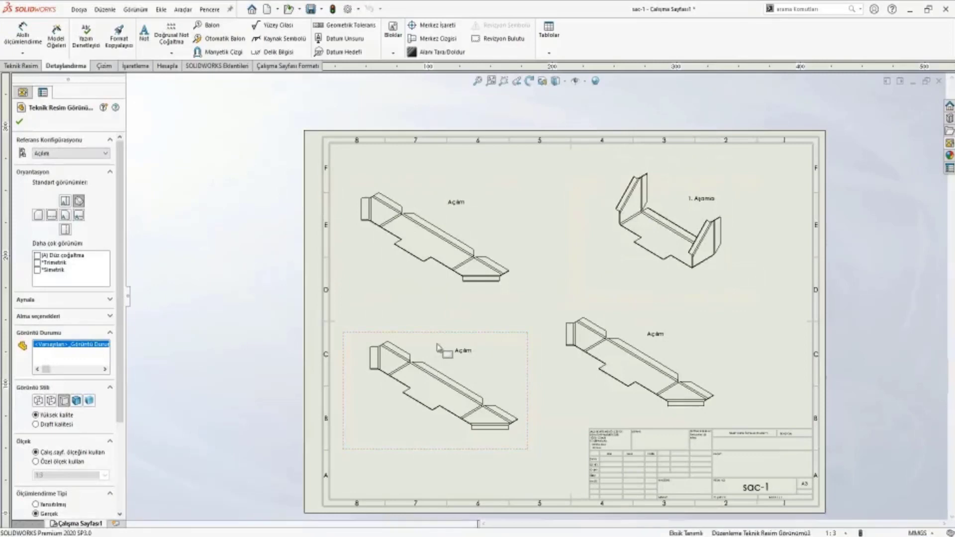
{"action": "scroll", "coordinate": [72, 158], "scroll_direction": "down", "scroll_amount": 2}
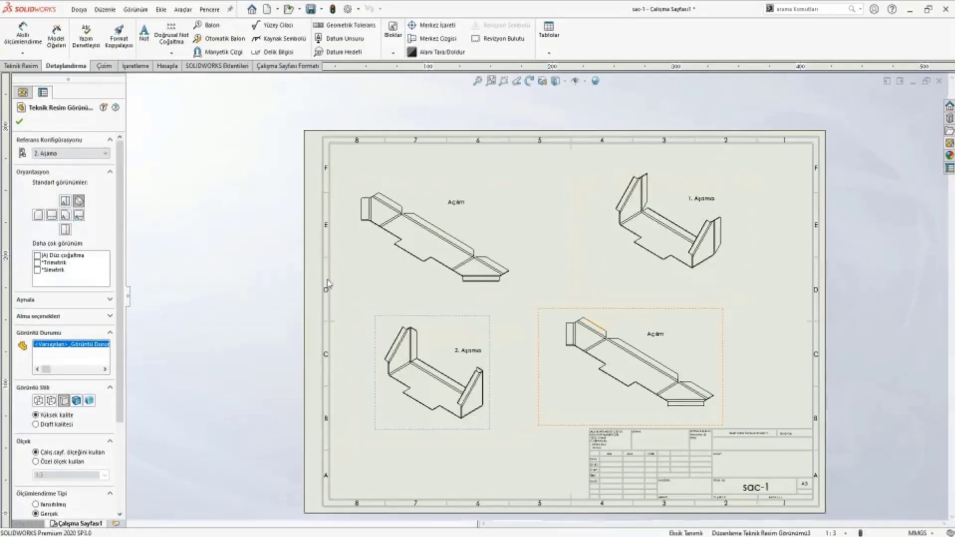
{"action": "scroll", "coordinate": [69, 153], "scroll_direction": "down", "scroll_amount": 3}
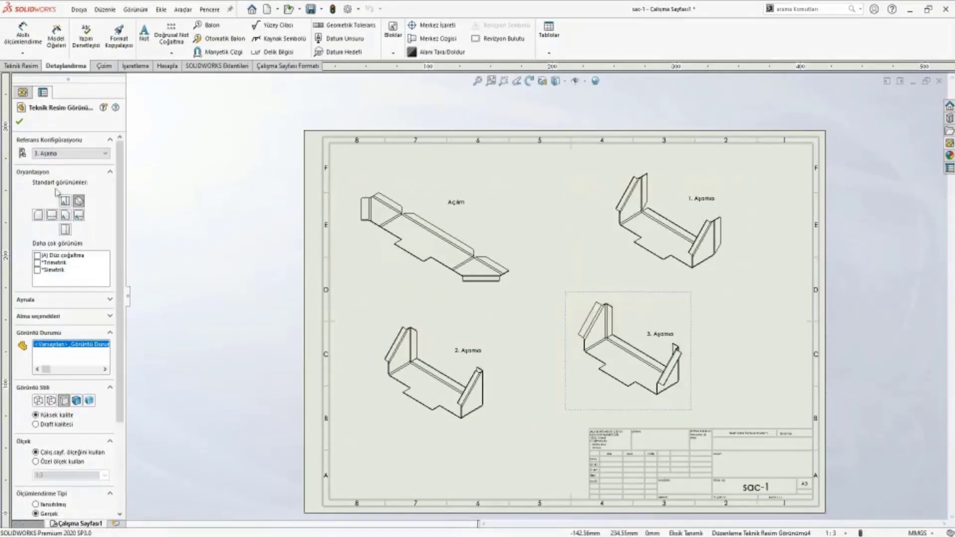
{"action": "key", "text": "Escape"}
{"action": "scroll", "coordinate": [714, 369], "scroll_direction": "down", "scroll_amount": 2}
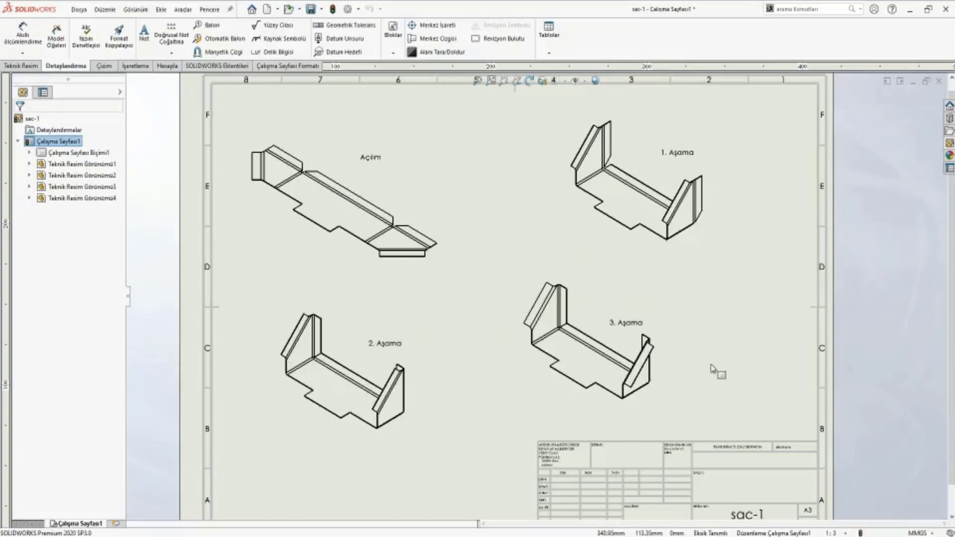
{"action": "key", "text": "Escape"}
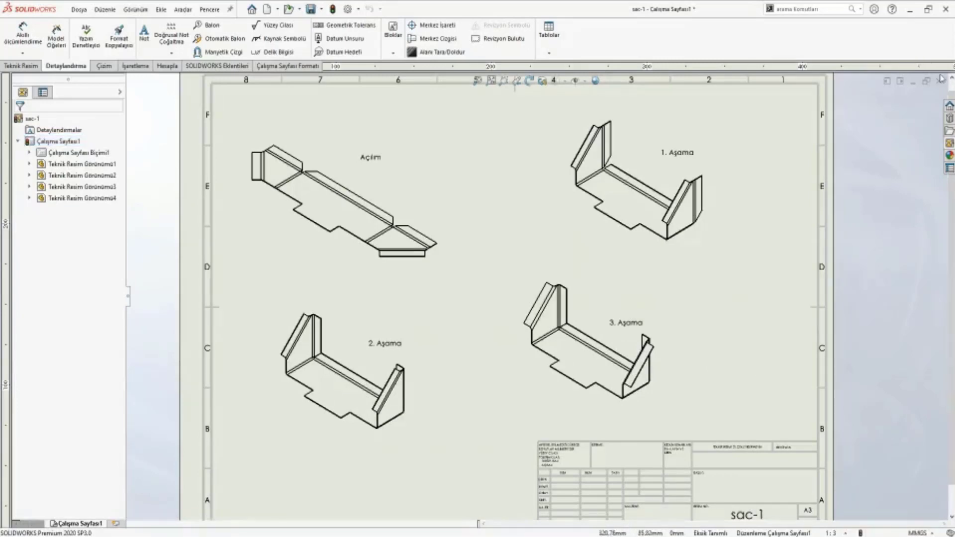
Save and close the previous part and drawing, then create a new blank part
{"action": "key", "text": "ctrl+s"}
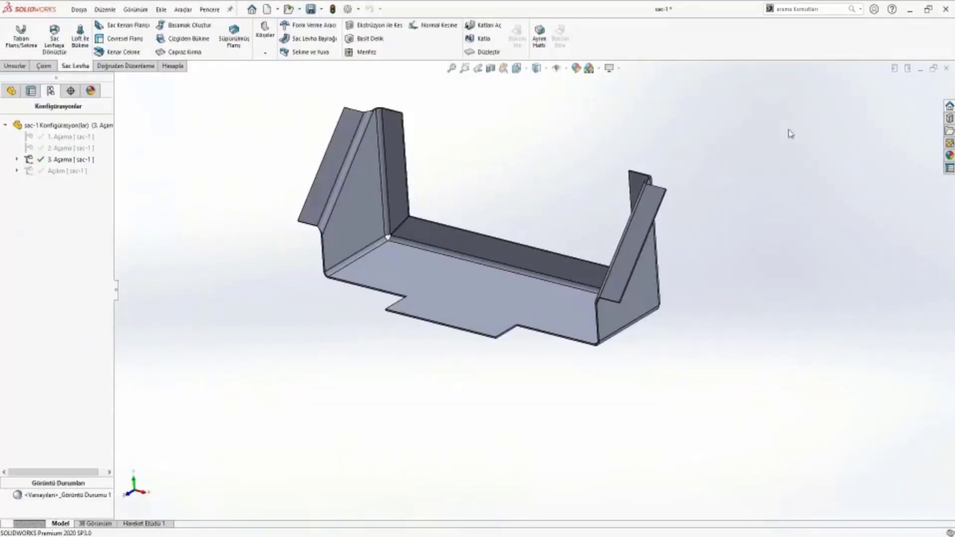
{"action": "key", "text": "ctrl+s"}
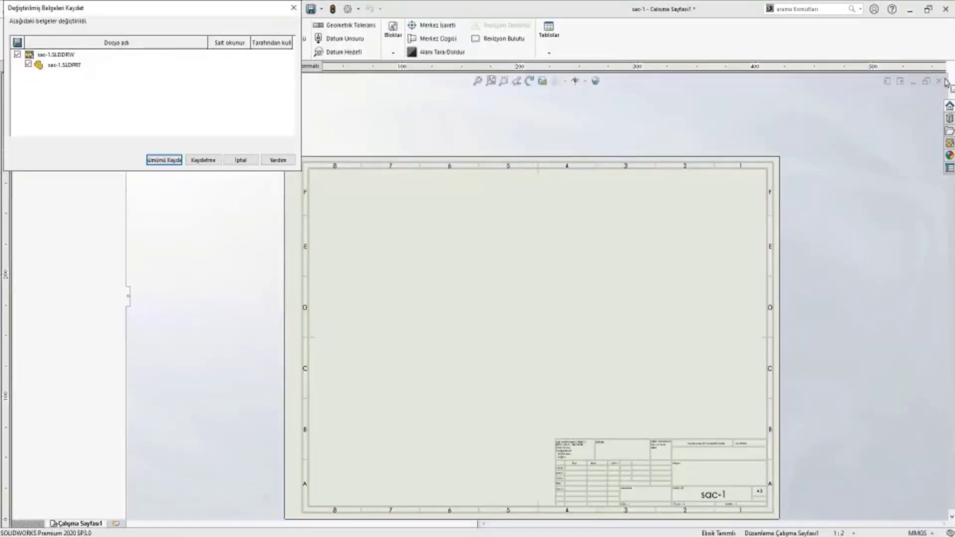
{"action": "key", "text": "Return"}
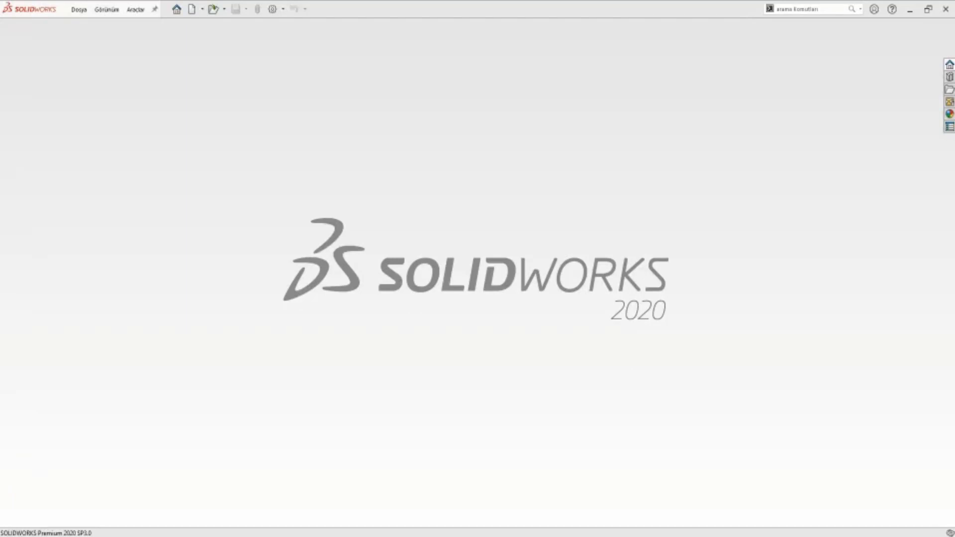
{"action": "left_click", "coordinate": [192, 10]}
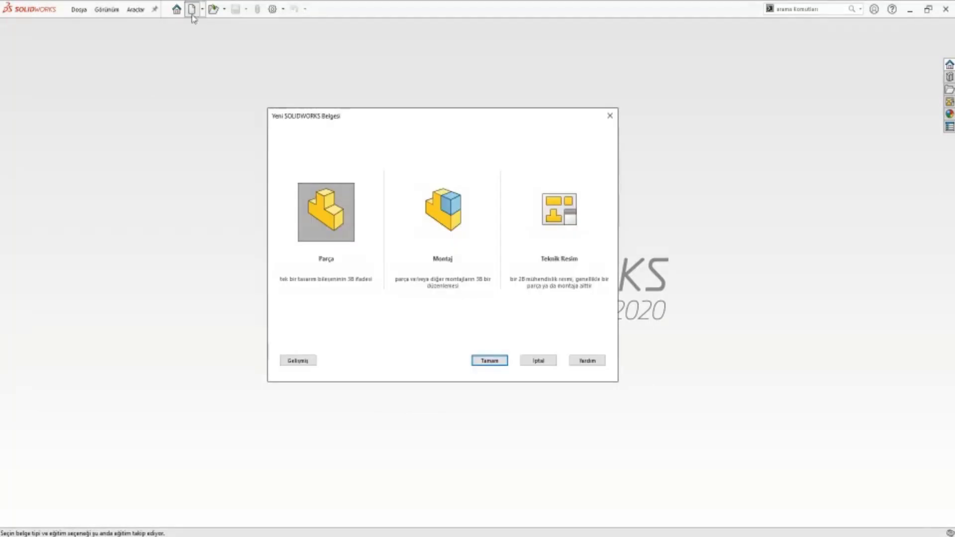
{"action": "double_click", "coordinate": [326, 213]}
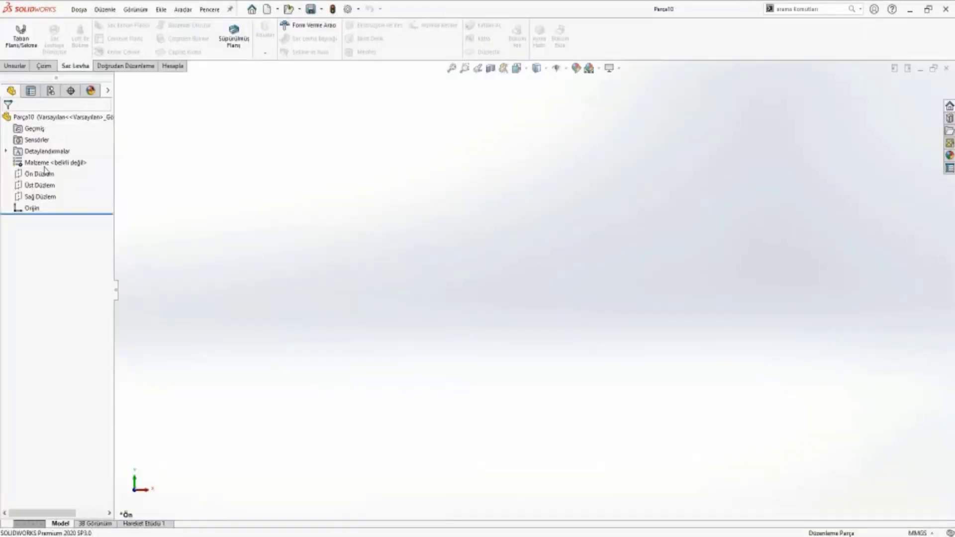
Sketch an open U on the Front Plane: a midpoint bottom line and two side lines
{"action": "right_click", "coordinate": [40, 173]}
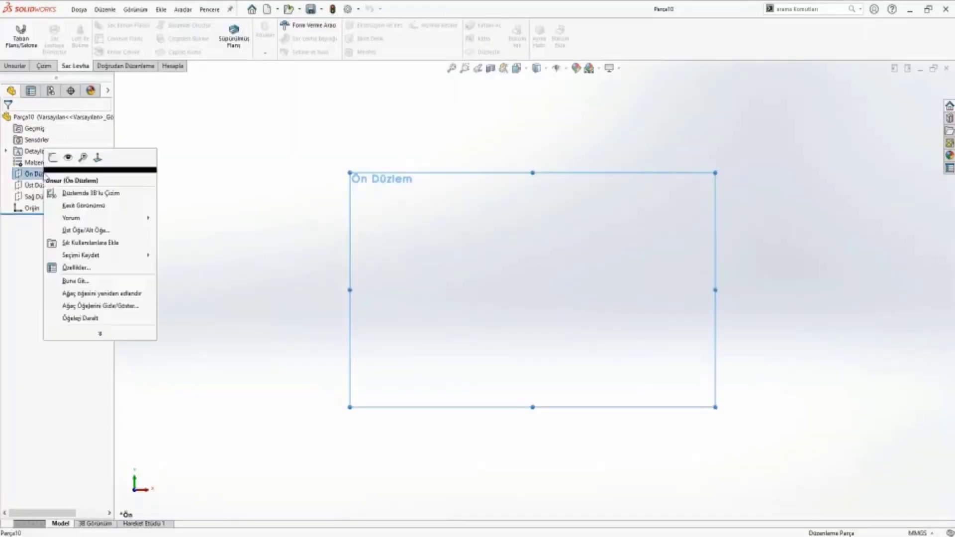
{"action": "left_click", "coordinate": [70, 156]}
{"action": "left_click", "coordinate": [82, 26]}
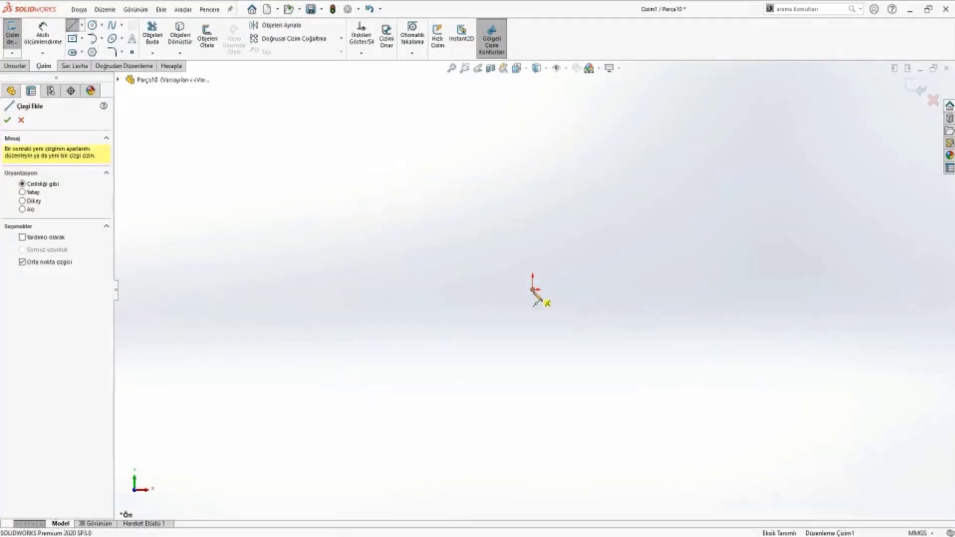
{"action": "left_click", "coordinate": [533, 289]}
{"action": "left_click", "coordinate": [633, 293]}
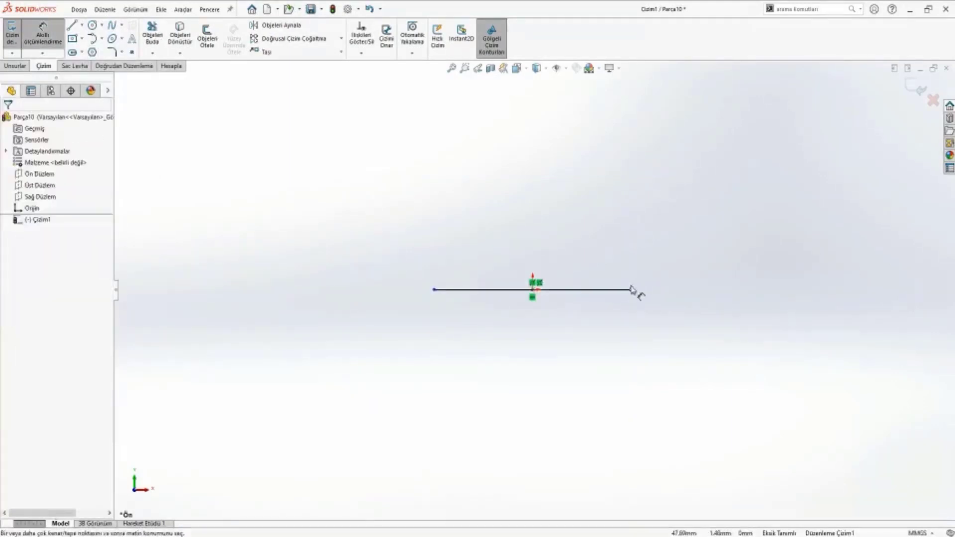
{"action": "left_click", "coordinate": [631, 289]}
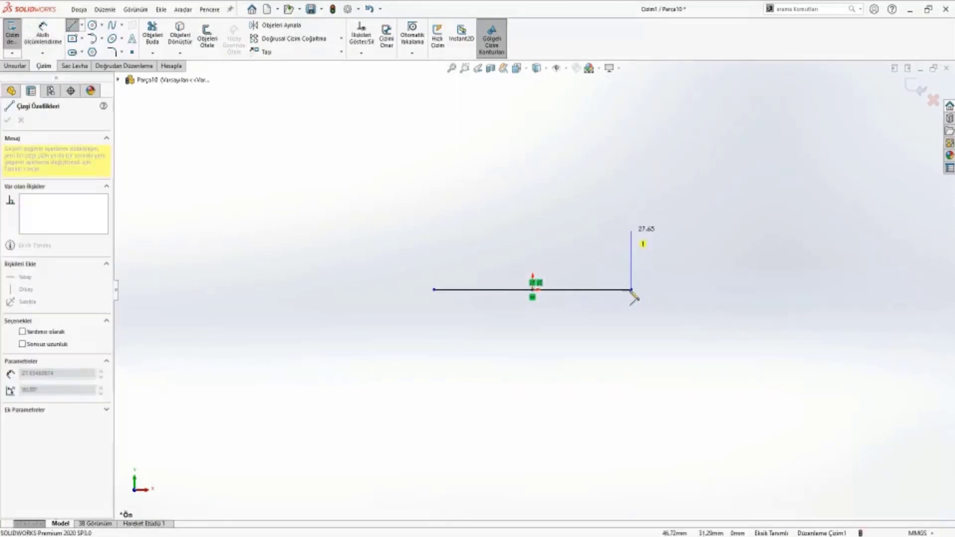
{"action": "left_click", "coordinate": [627, 204]}
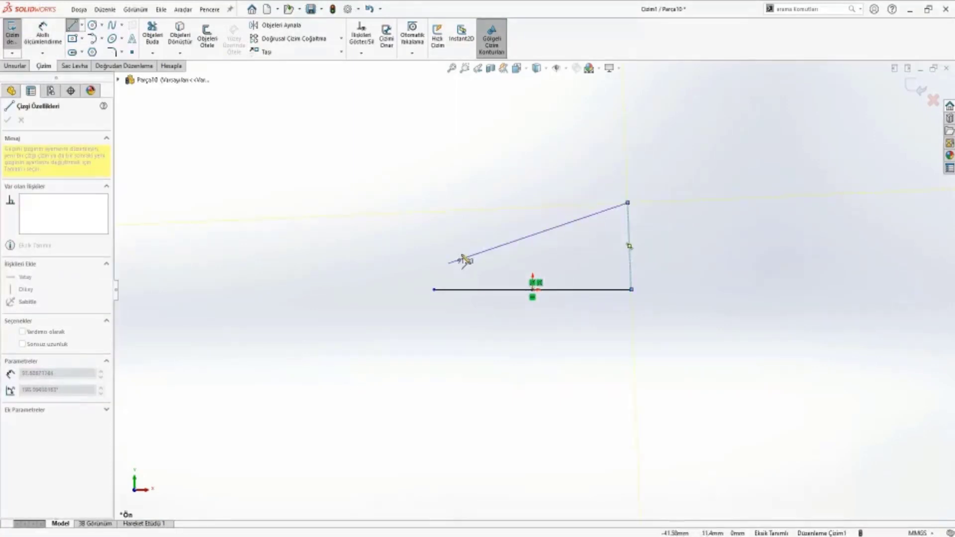
{"action": "key", "text": "Escape"}
{"action": "left_click", "coordinate": [435, 290]}
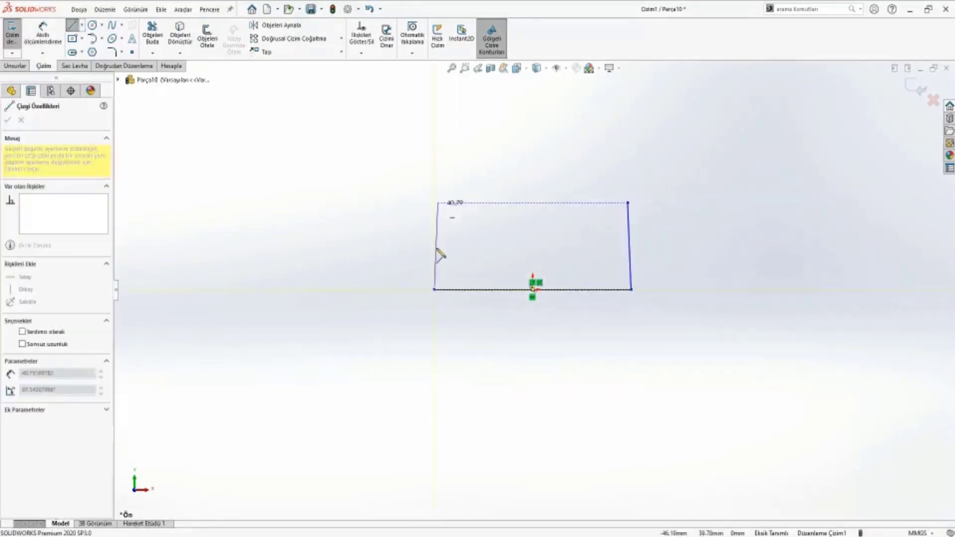
{"action": "left_click", "coordinate": [434, 197]}
{"action": "right_click", "coordinate": [437, 198]}
{"action": "left_click", "coordinate": [455, 204]}
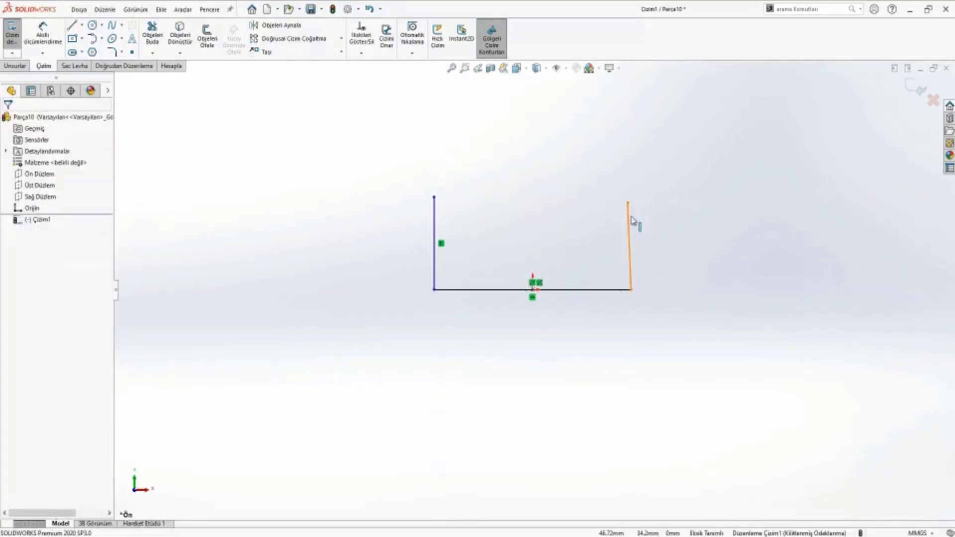
Make the right side line vertical and level the two top endpoints horizontally
{"action": "left_click", "coordinate": [633, 220]}
{"action": "left_click", "coordinate": [673, 168]}
{"action": "key", "text": "Escape"}
{"action": "left_click", "coordinate": [632, 203]}
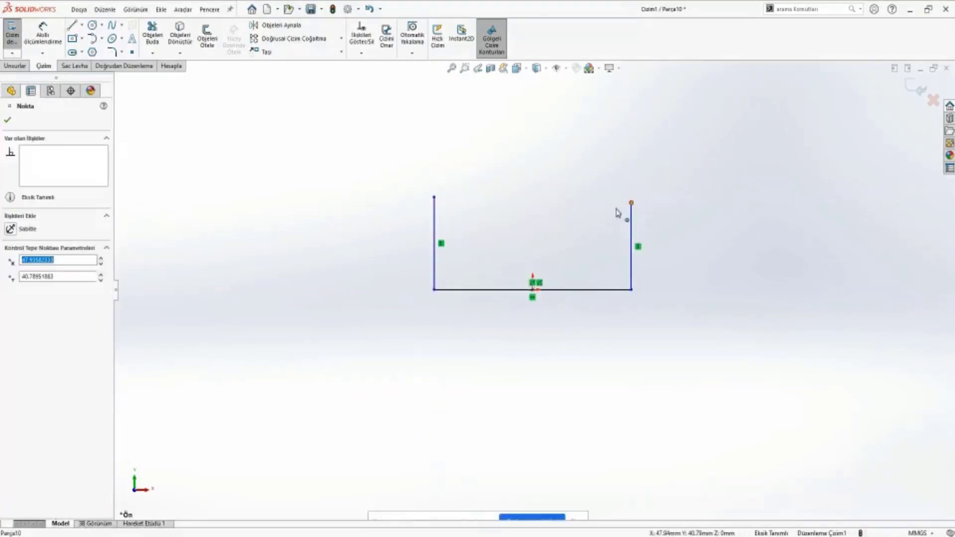
{"action": "left_click", "coordinate": [434, 197], "text": "ctrl"}
{"action": "left_click", "coordinate": [10, 287]}
Dimension the U profile to 90 mm wide and 100 mm tall
{"action": "left_click", "coordinate": [259, 287]}
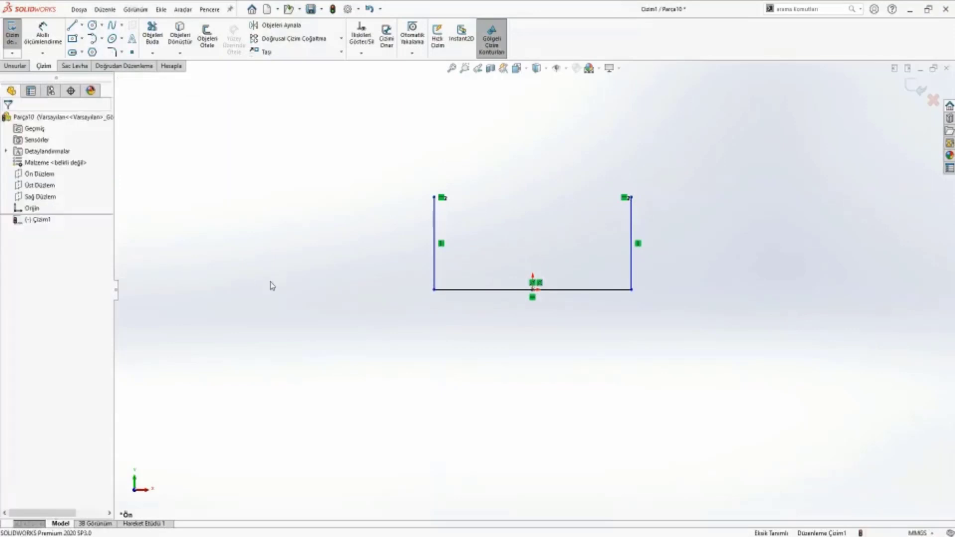
{"action": "key", "text": "d"}
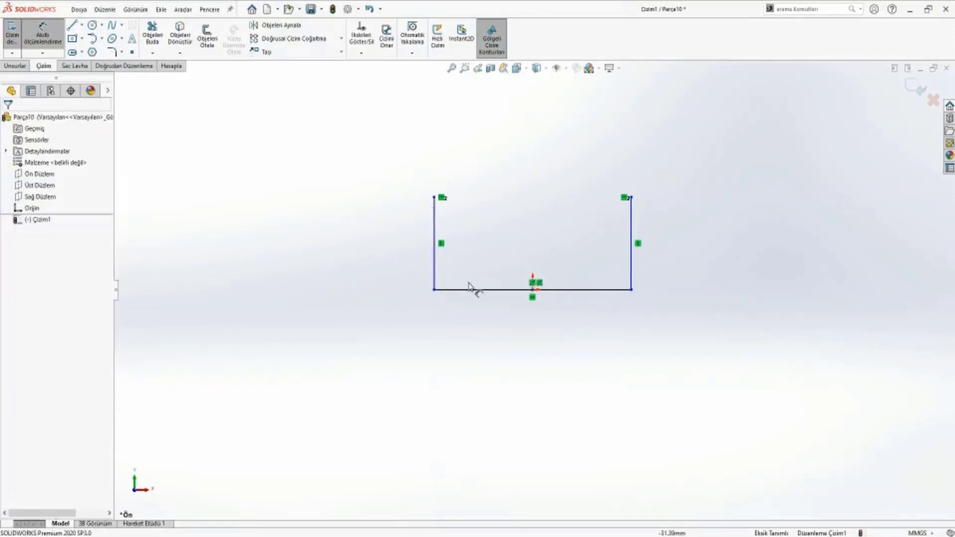
{"action": "left_click", "coordinate": [470, 289]}
{"action": "left_click", "coordinate": [479, 328]}
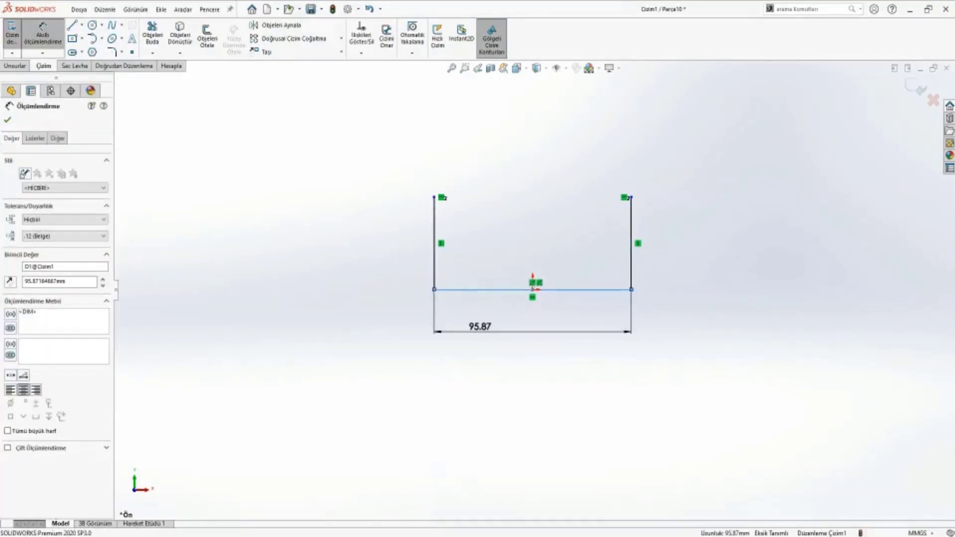
{"action": "left_click", "coordinate": [479, 328]}
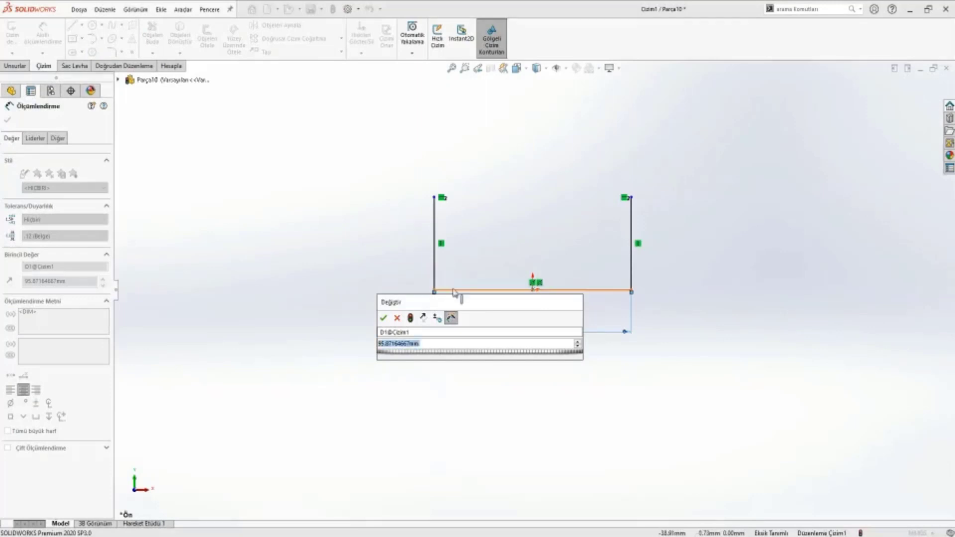
{"action": "type", "text": "90"}
{"action": "key", "text": "Return"}
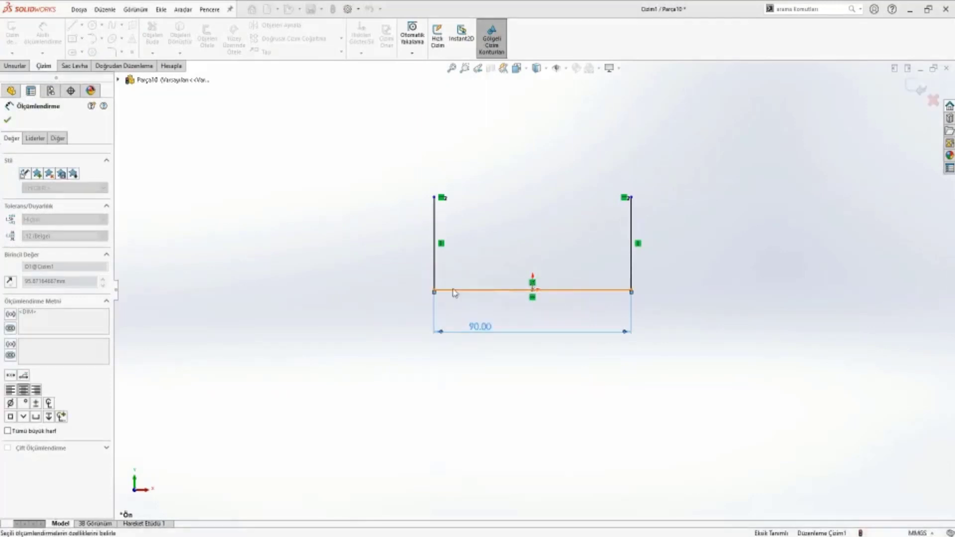
{"action": "left_click", "coordinate": [435, 251]}
{"action": "left_click", "coordinate": [398, 256]}
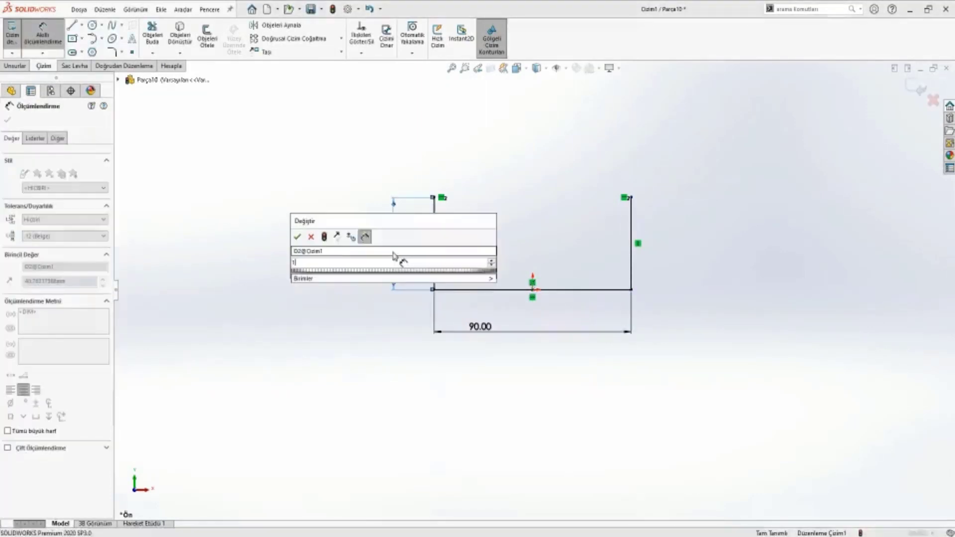
{"action": "type", "text": "100"}
{"action": "key", "text": "Return"}
{"action": "scroll", "coordinate": [426, 181], "scroll_direction": "up", "scroll_amount": 3}
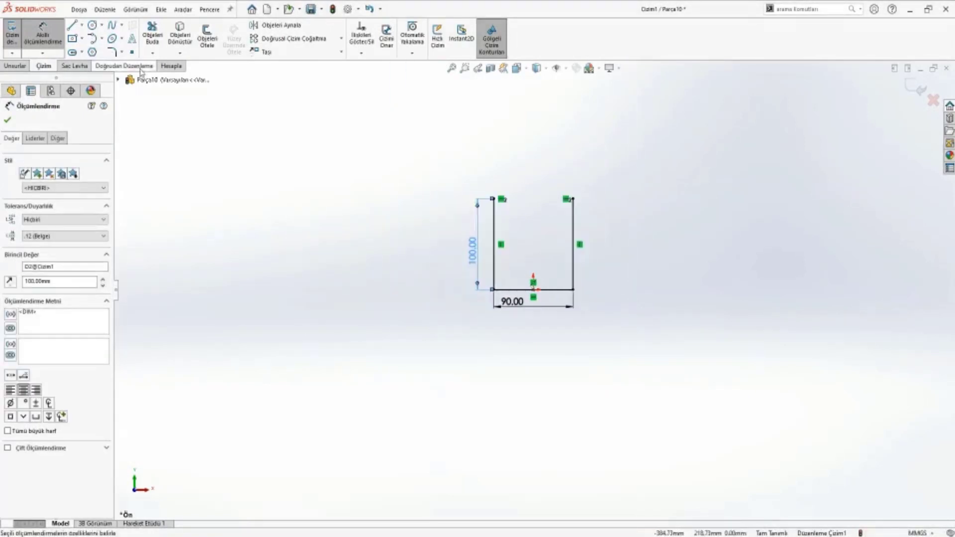
{"action": "left_click", "coordinate": [78, 66]}
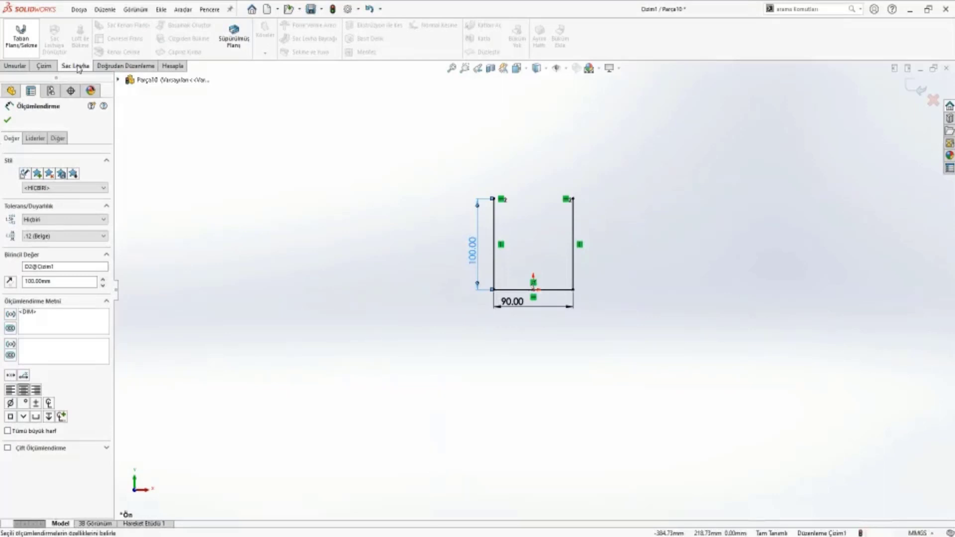
Start a base flange from the U sketch with a 90 mm Direction 1 depth
{"action": "left_click", "coordinate": [21, 34]}
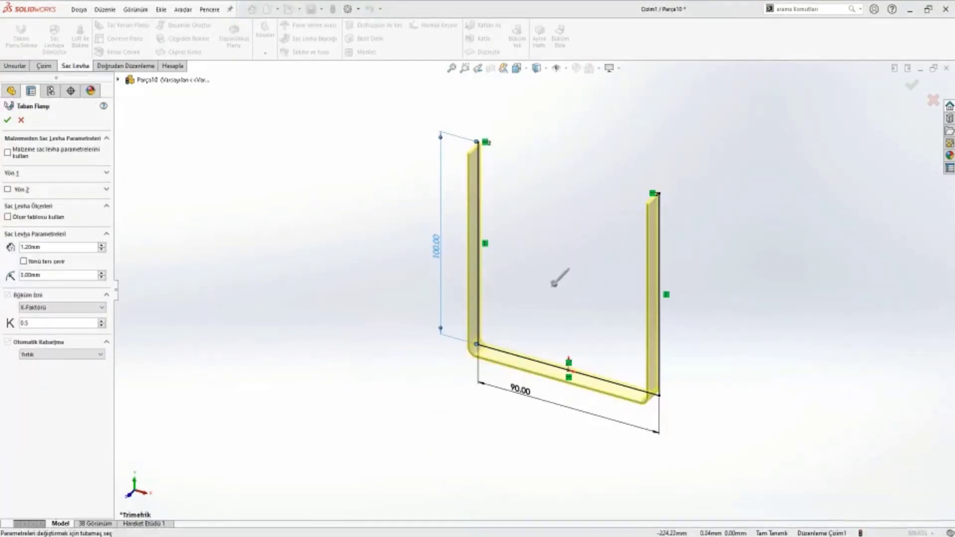
{"action": "left_click", "coordinate": [21, 175]}
{"action": "double_click", "coordinate": [38, 202]}
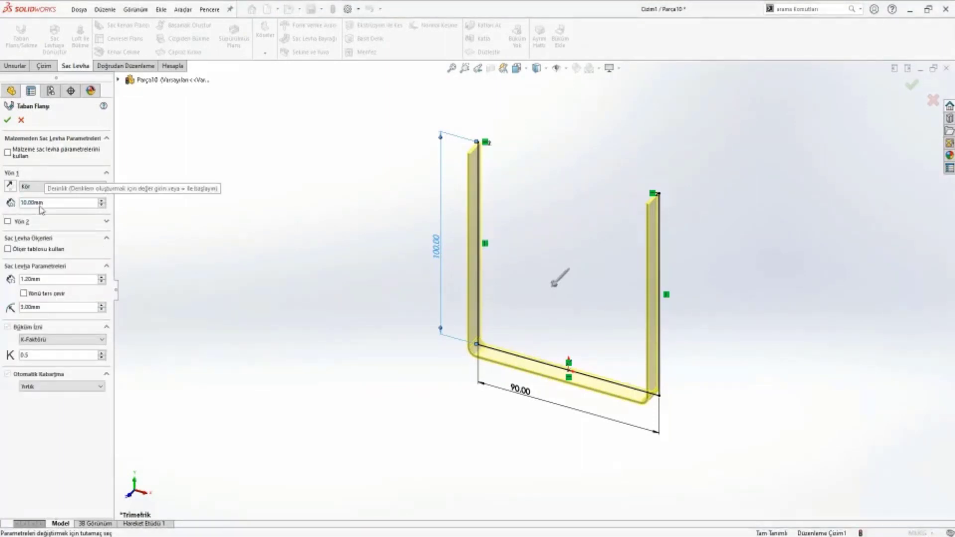
{"action": "double_click", "coordinate": [40, 203]}
{"action": "type", "text": "90"}
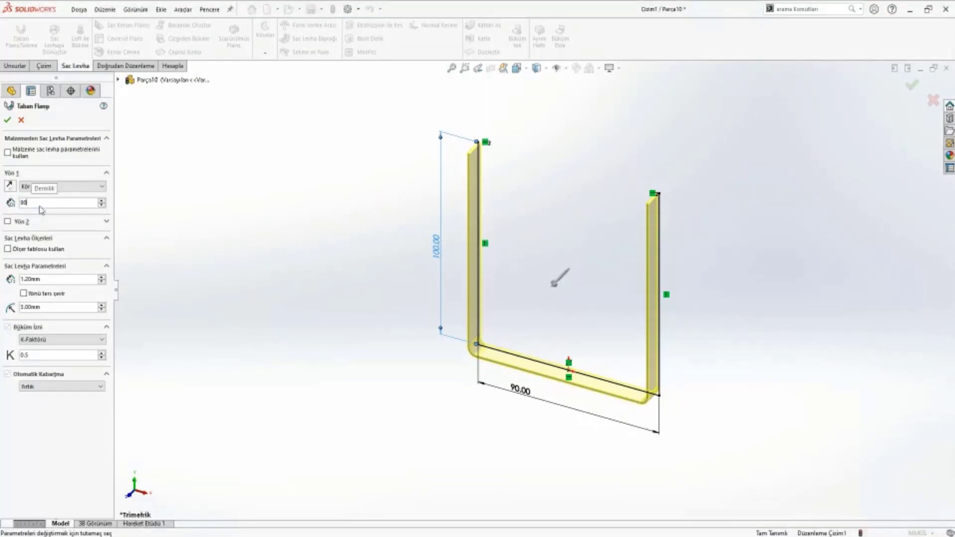
{"action": "key", "text": "Return"}
Use the sample steel gauge table at 14 Gauge with rectangular relief ratio 0.5, and accept
{"action": "left_click", "coordinate": [8, 249]}
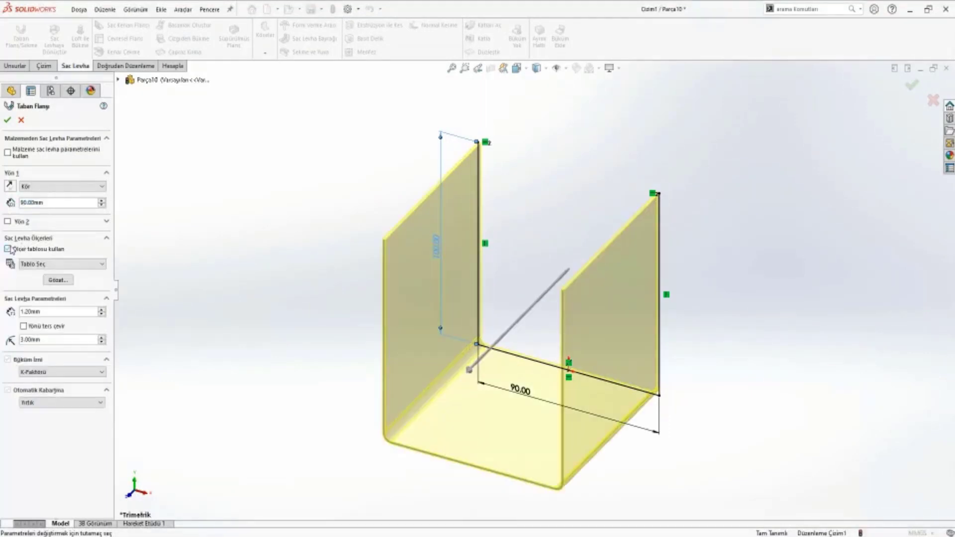
{"action": "left_click", "coordinate": [59, 263]}
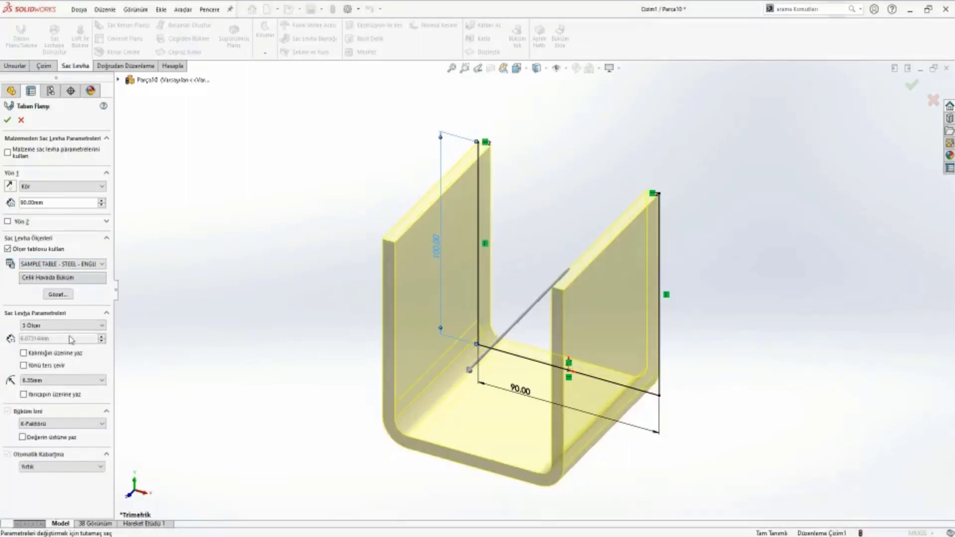
{"action": "left_click", "coordinate": [60, 326]}
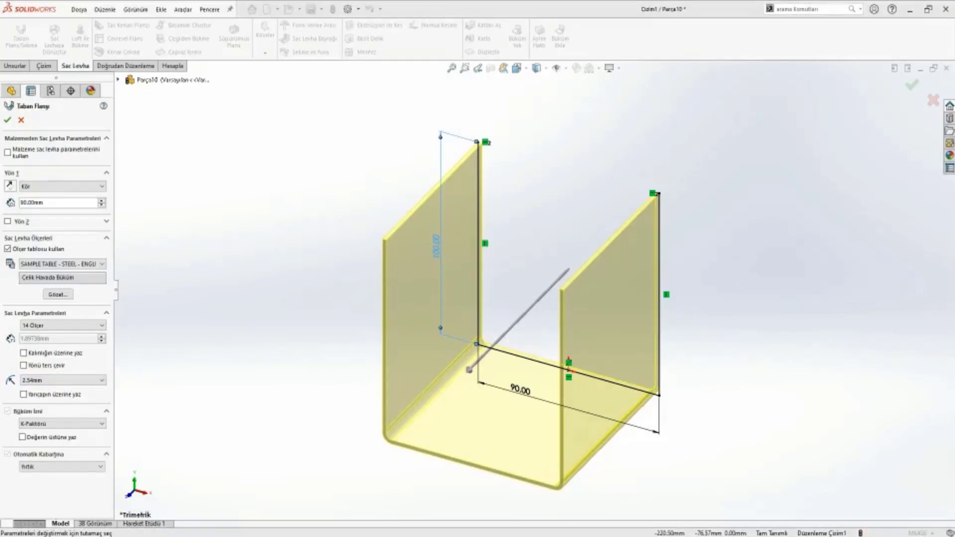
{"action": "left_click", "coordinate": [54, 467]}
{"action": "left_click", "coordinate": [34, 476]}
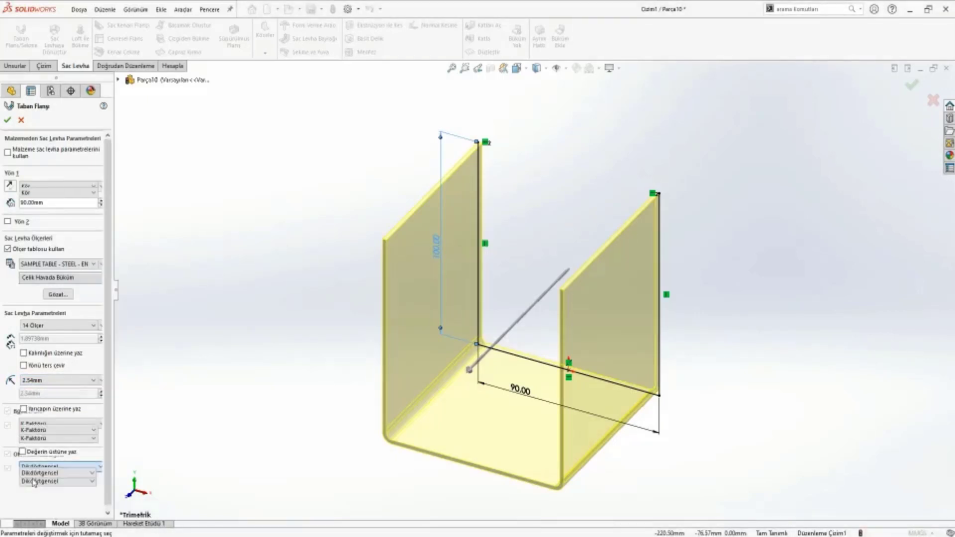
{"action": "left_click", "coordinate": [36, 510]}
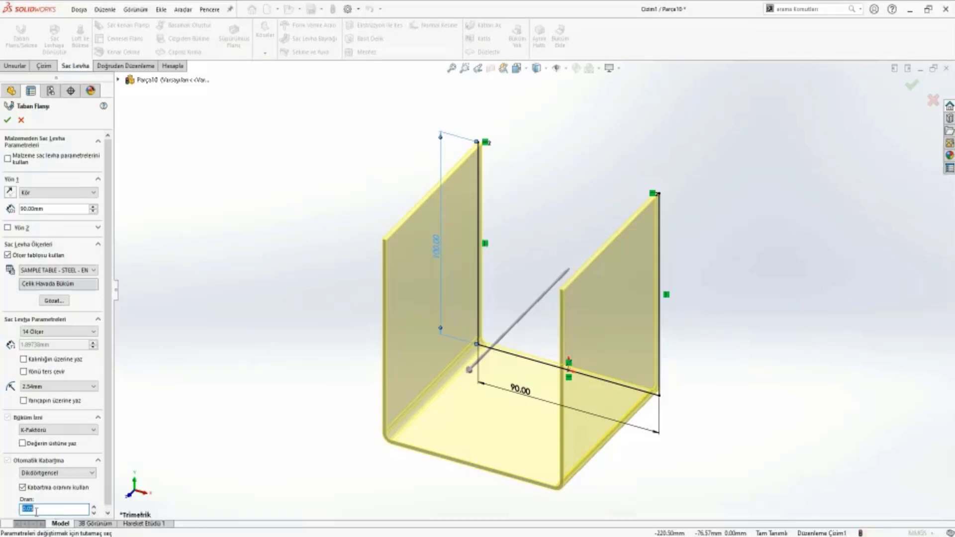
{"action": "type", "text": "0"}
{"action": "type", "text": ".5"}
{"action": "key", "text": "Return"}
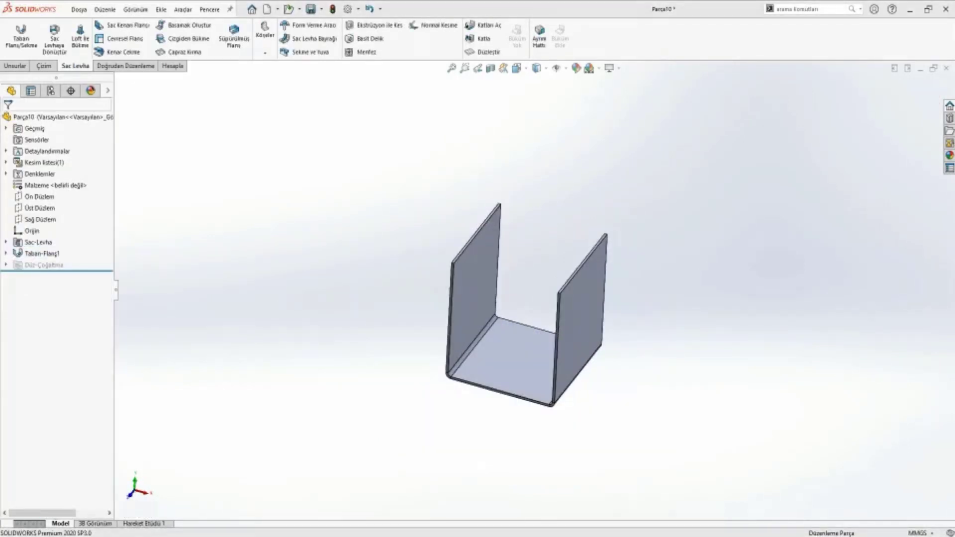
Sketch a closed triangle on the right flange face from the top-right corner to the left edge
{"action": "right_click", "coordinate": [582, 279]}
{"action": "left_click", "coordinate": [603, 270]}
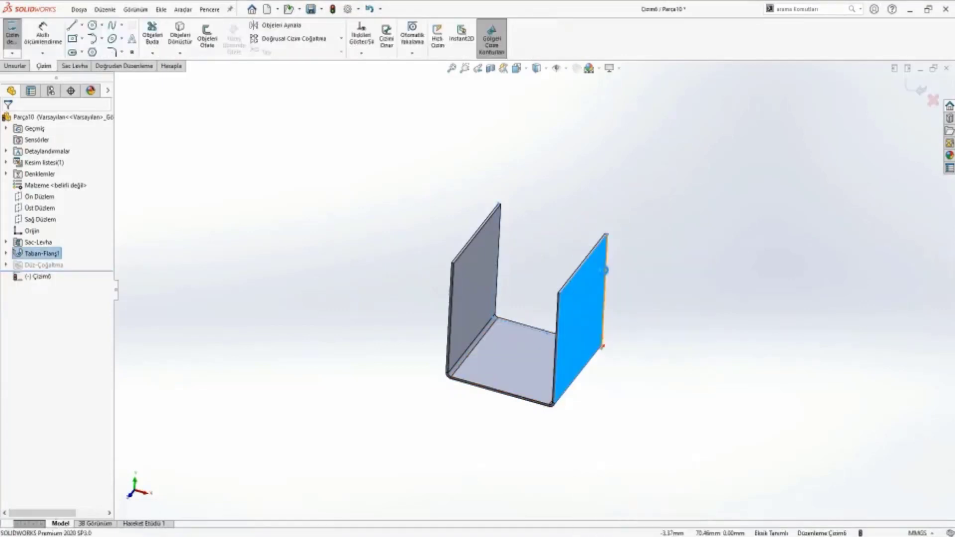
{"action": "left_click", "coordinate": [73, 25]}
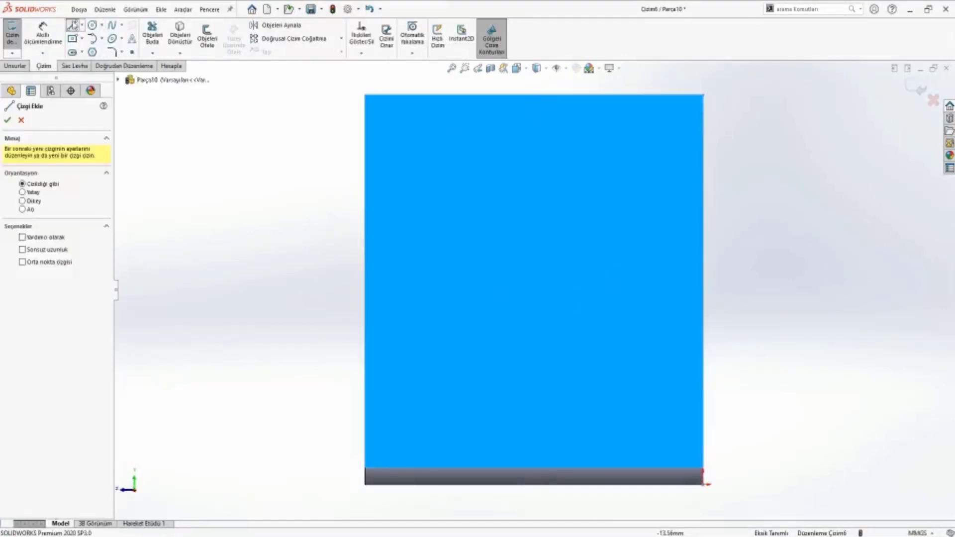
{"action": "left_click", "coordinate": [703, 94]}
{"action": "left_click", "coordinate": [365, 315]}
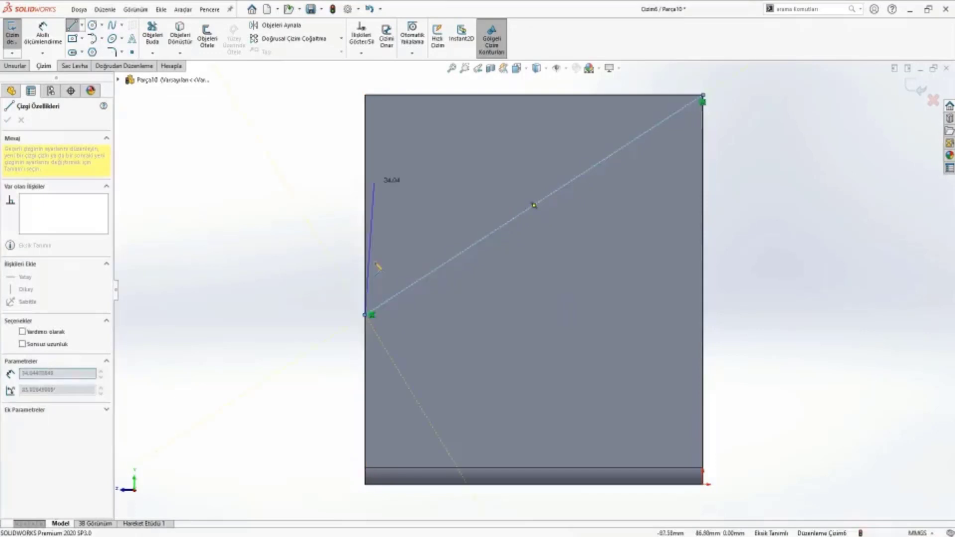
{"action": "left_click", "coordinate": [365, 94]}
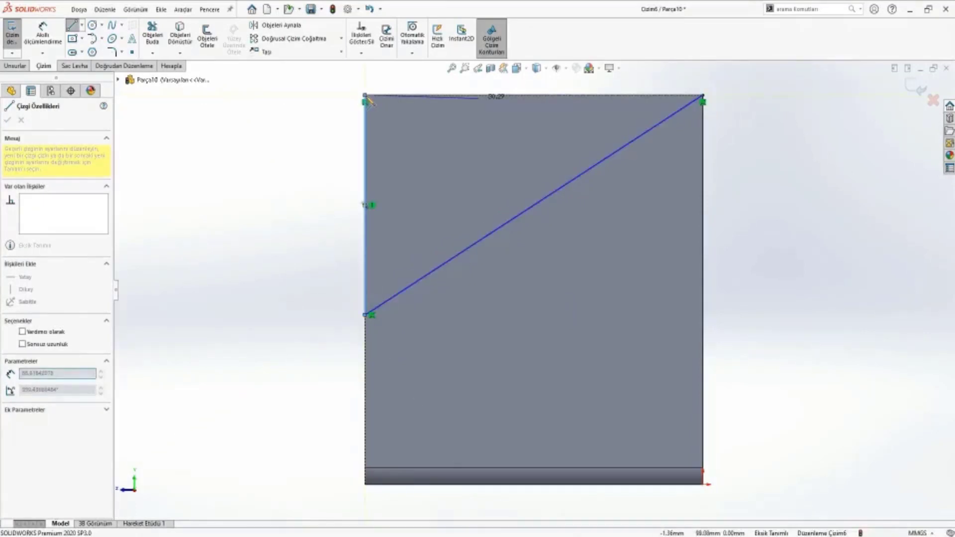
{"action": "left_click", "coordinate": [703, 95]}
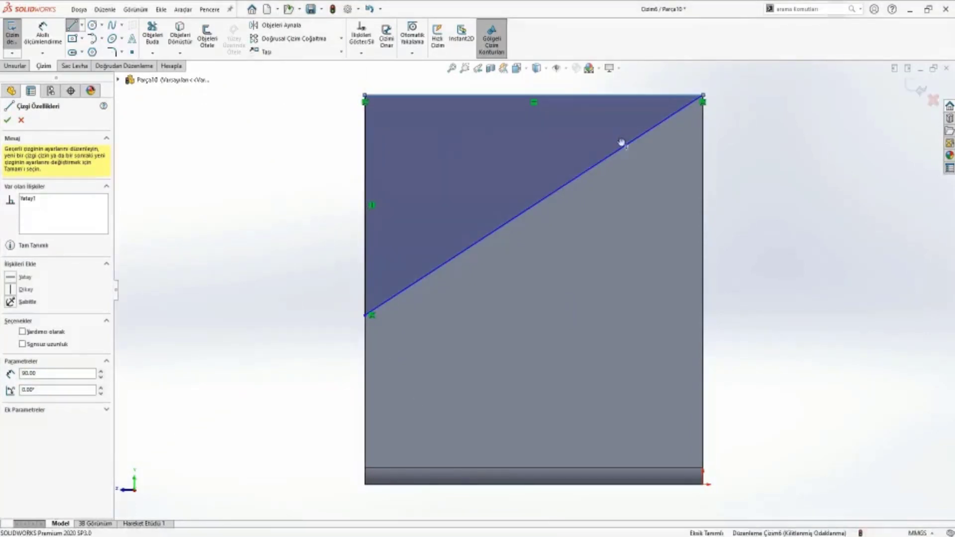
Dimension the triangle's vertical leg to 75 mm and extrude-cut it from the side walls
{"action": "left_click", "coordinate": [42, 35]}
{"action": "left_click", "coordinate": [362, 184]}
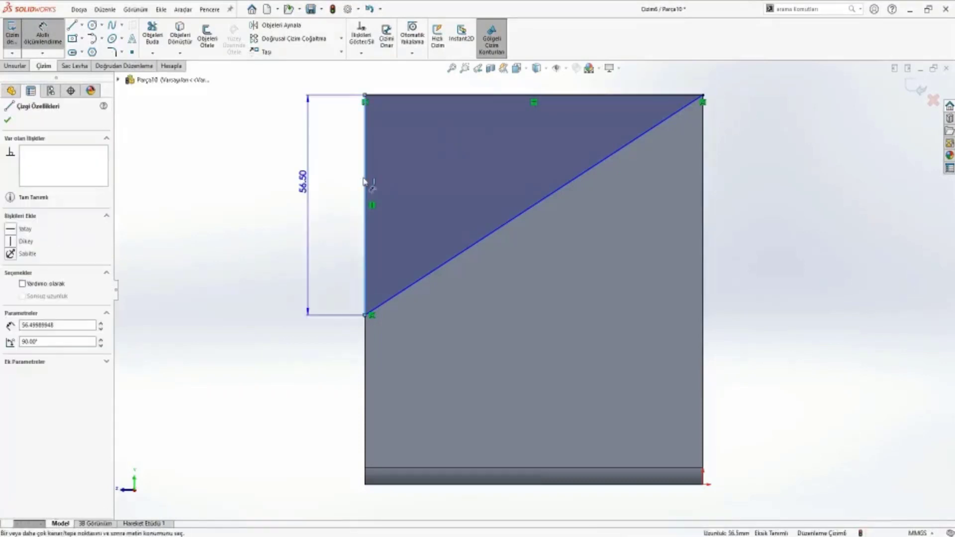
{"action": "left_click", "coordinate": [309, 186]}
{"action": "type", "text": "75"}
{"action": "key", "text": "Return"}
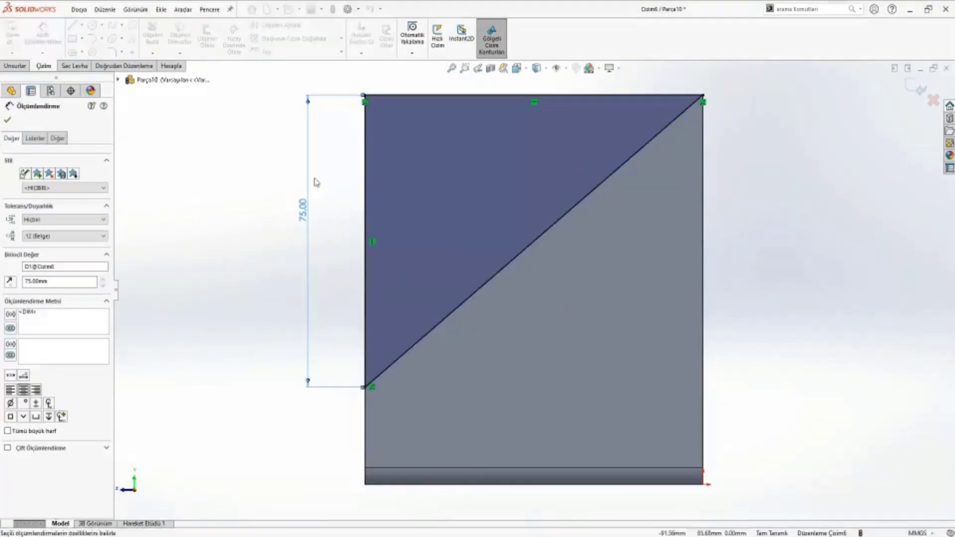
{"action": "left_click", "coordinate": [27, 67]}
{"action": "left_click", "coordinate": [175, 43]}
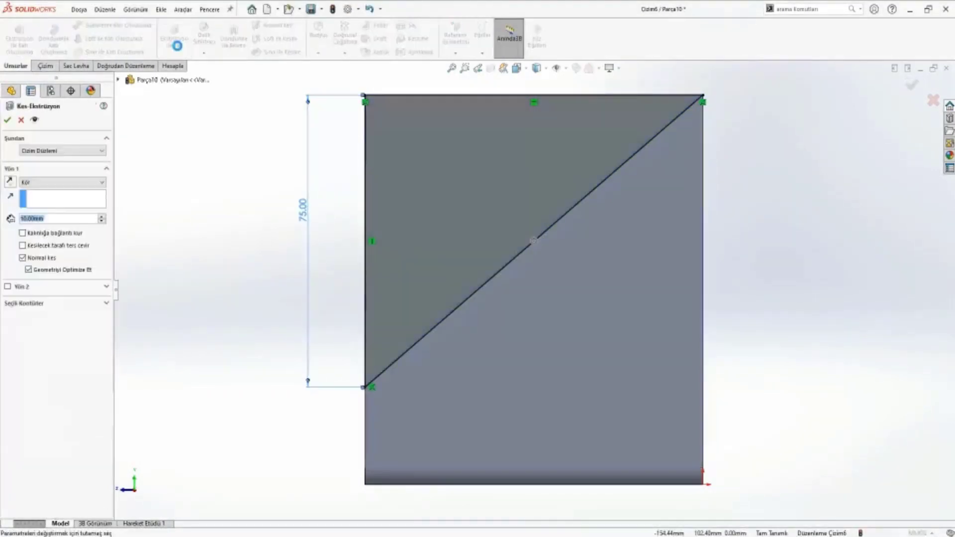
{"action": "left_click", "coordinate": [8, 120]}
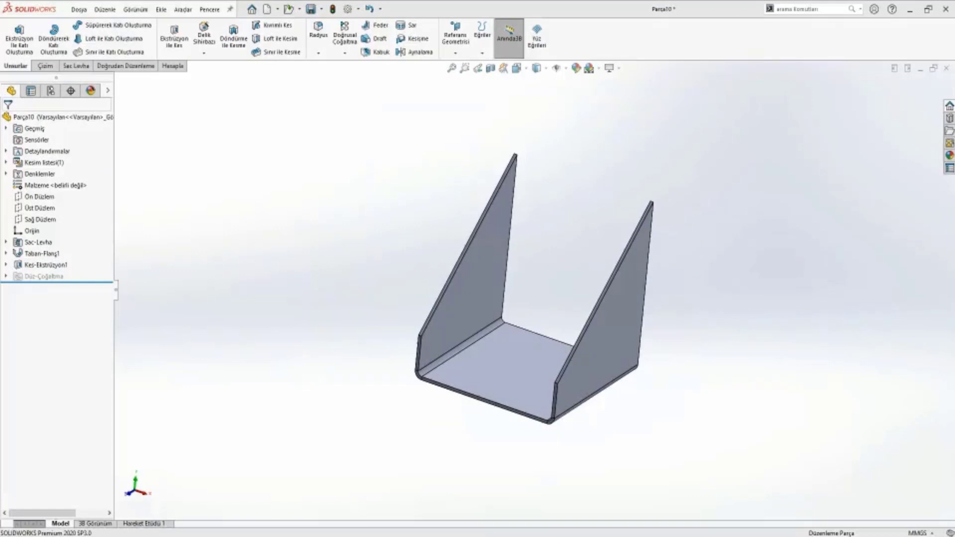
{"action": "mouse_move", "coordinate": [300, 277]}
{"action": "middle_mouse_down"}
{"action": "mouse_move", "coordinate": [473, 292]}
{"action": "mouse_move", "coordinate": [273, 254]}
{"action": "middle_mouse_up"}
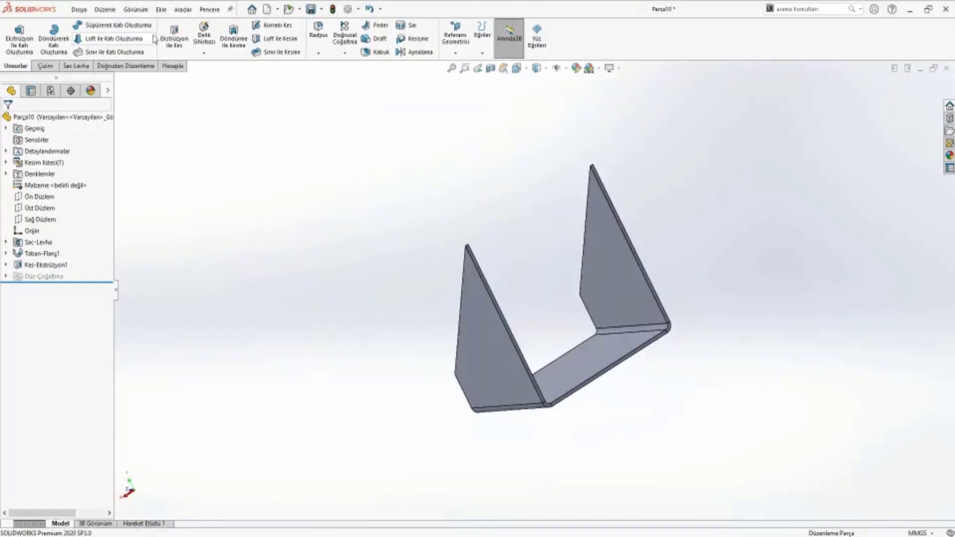
Start an edge flange on the side wall's slanted edge with a 50 mm length
{"action": "left_click", "coordinate": [76, 66]}
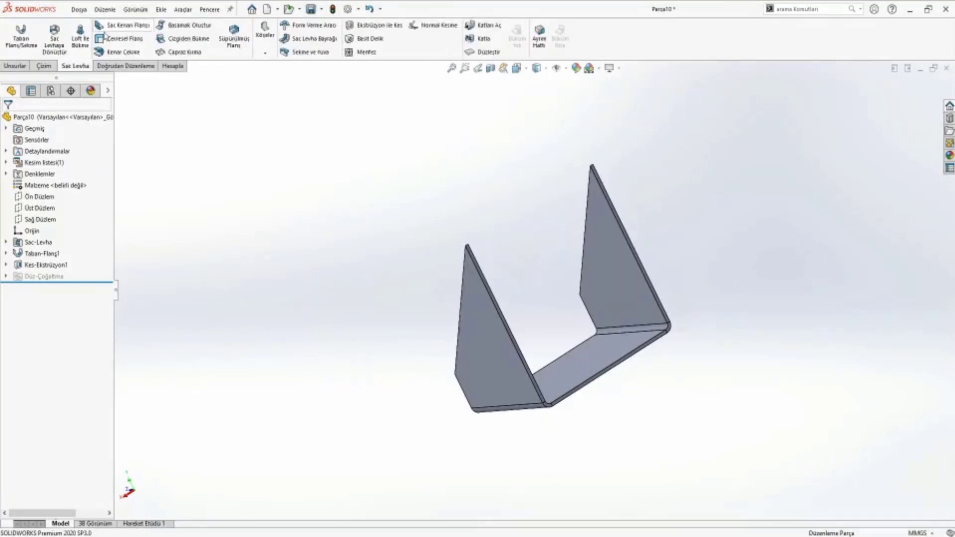
{"action": "left_click", "coordinate": [110, 28]}
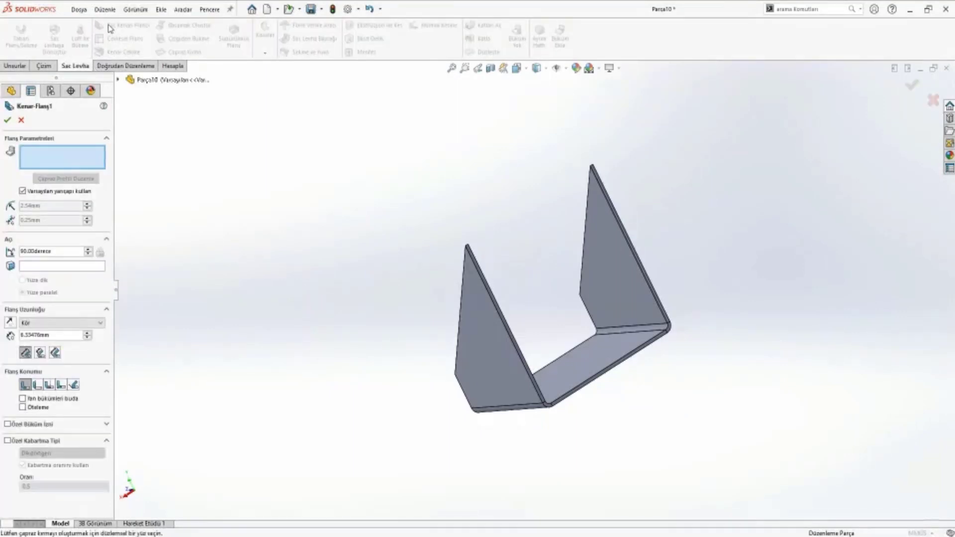
{"action": "left_click", "coordinate": [498, 297]}
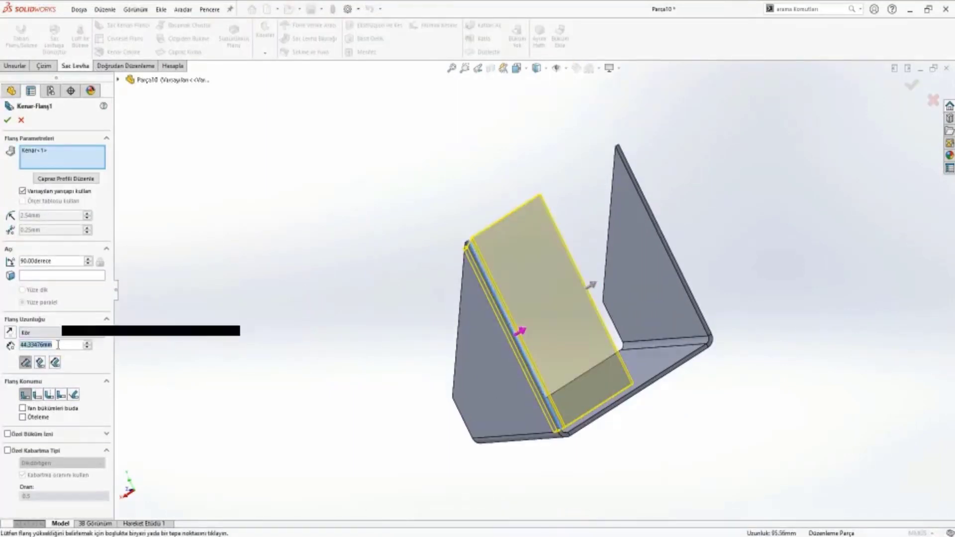
{"action": "type", "text": "50"}
{"action": "key", "text": "Return"}
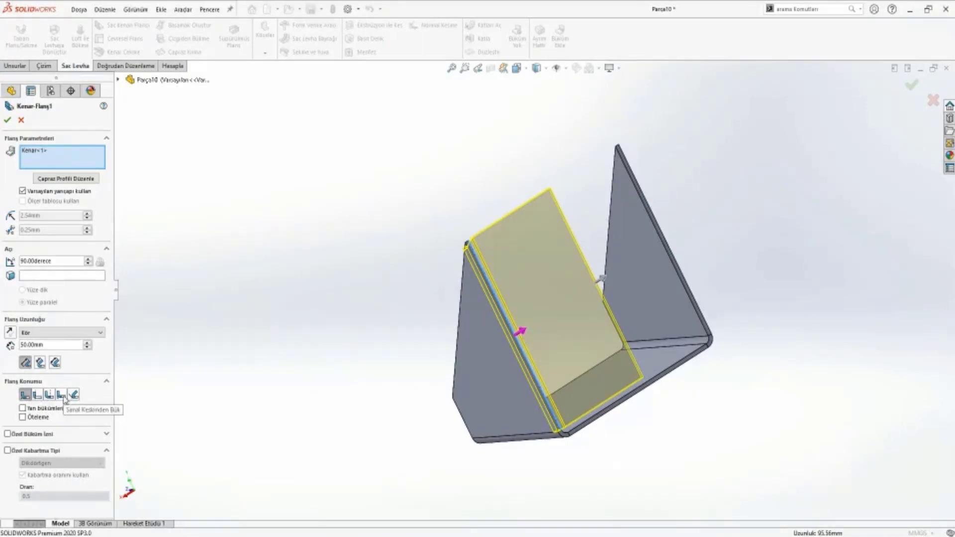
Choose the flange position option and confirm the 50 mm edge flange
{"action": "left_click", "coordinate": [49, 395]}
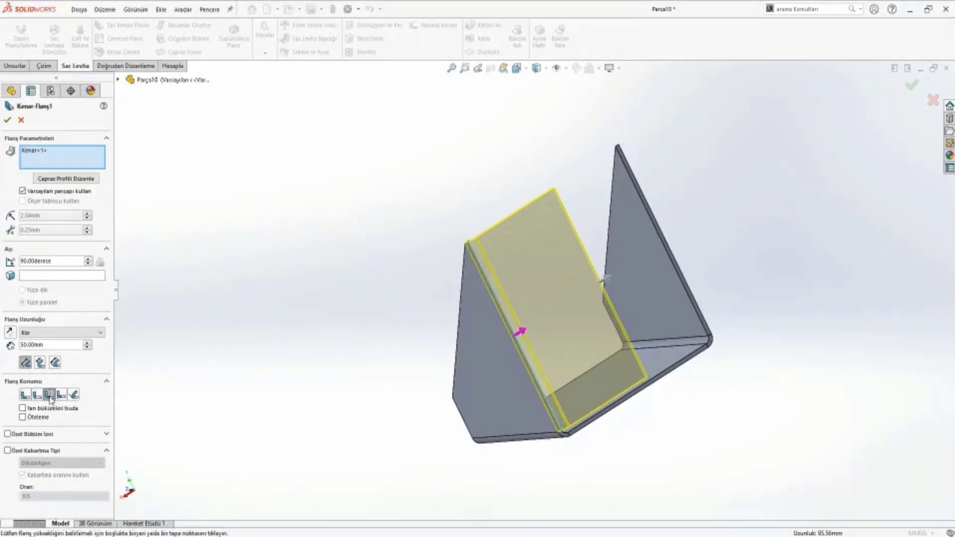
{"action": "scroll", "coordinate": [485, 297], "scroll_direction": "down", "scroll_amount": 2}
{"action": "scroll", "coordinate": [485, 298], "scroll_direction": "down", "scroll_amount": 2}
{"action": "scroll", "coordinate": [482, 246], "scroll_direction": "down", "scroll_amount": 2}
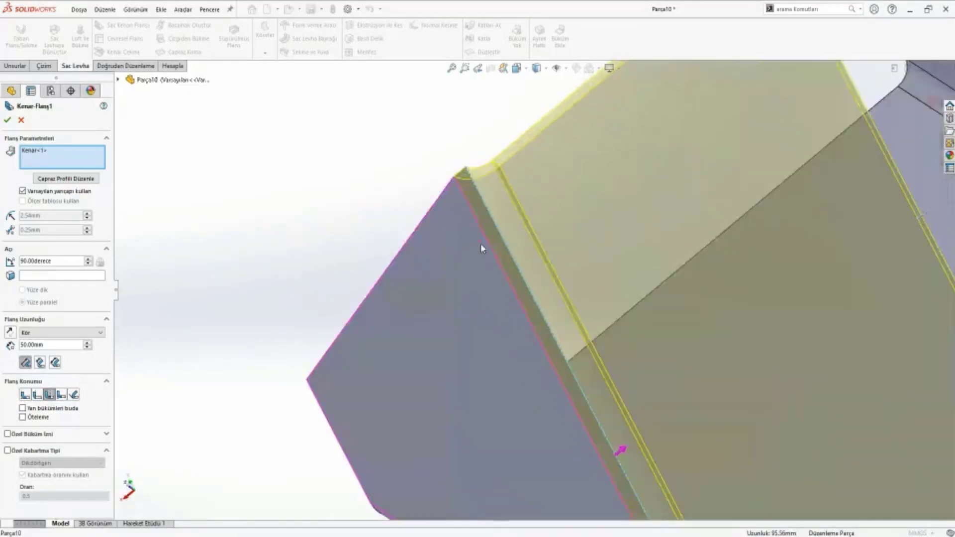
{"action": "scroll", "coordinate": [411, 296], "scroll_direction": "down", "scroll_amount": 2}
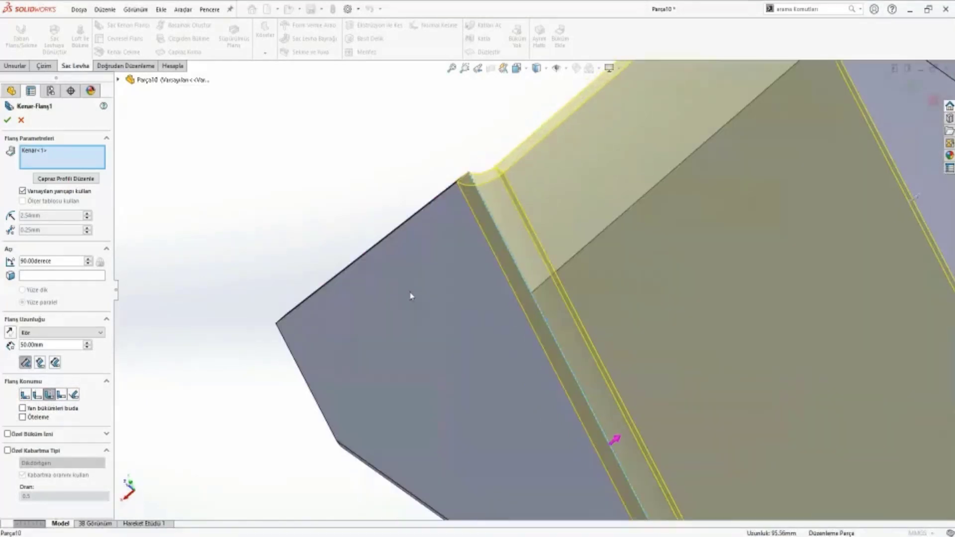
{"action": "left_click", "coordinate": [38, 396]}
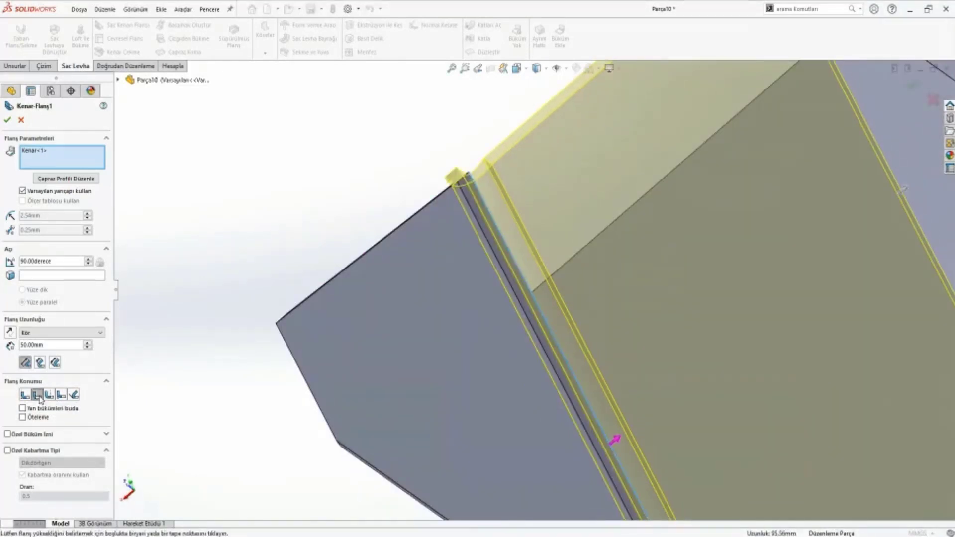
{"action": "mouse_move", "coordinate": [348, 279]}
{"action": "middle_mouse_down"}
{"action": "mouse_move", "coordinate": [402, 231]}
{"action": "mouse_move", "coordinate": [383, 238]}
{"action": "middle_mouse_up"}
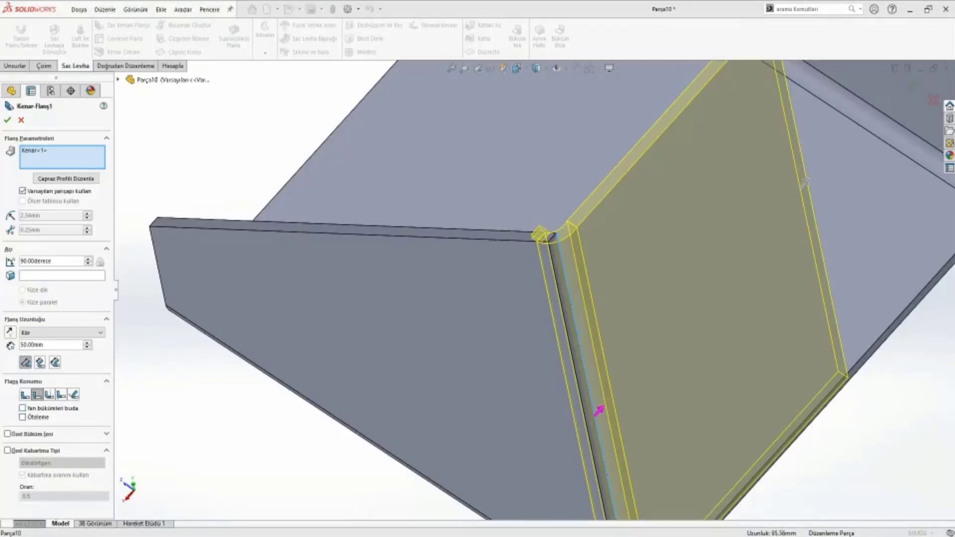
{"action": "left_click", "coordinate": [6, 120]}
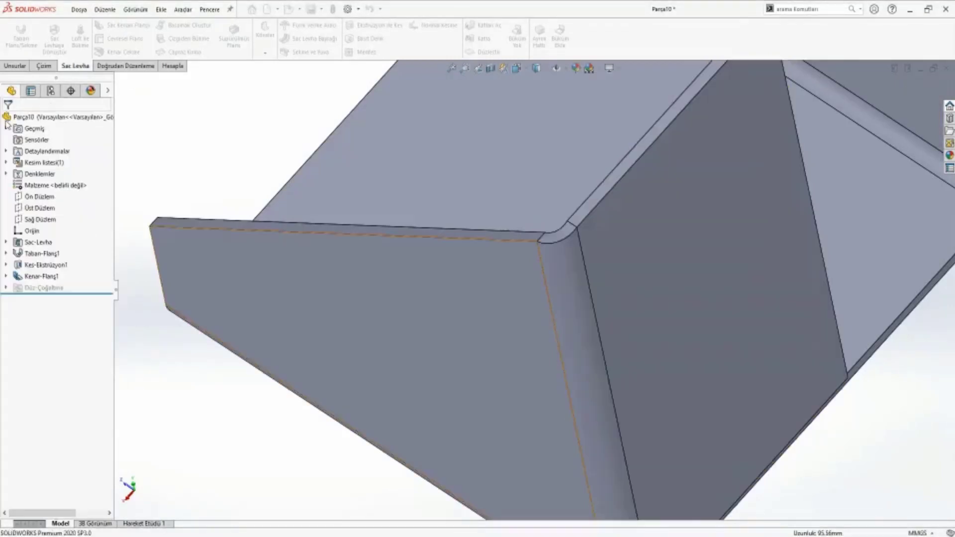
{"action": "scroll", "coordinate": [320, 294], "scroll_direction": "up", "scroll_amount": 10}
{"action": "mouse_move", "coordinate": [320, 294]}
{"action": "middle_mouse_down"}
{"action": "mouse_move", "coordinate": [286, 196]}
{"action": "mouse_move", "coordinate": [337, 294]}
{"action": "middle_mouse_up"}
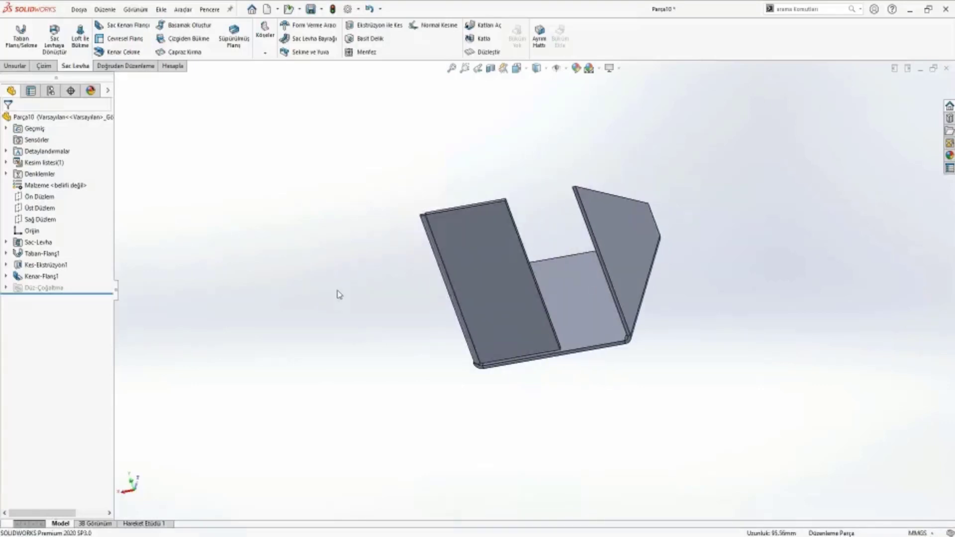
Sketch a vertical line across the flange face, dimensioned 12 mm from its right edge
{"action": "right_click", "coordinate": [485, 256]}
{"action": "left_click", "coordinate": [505, 249]}
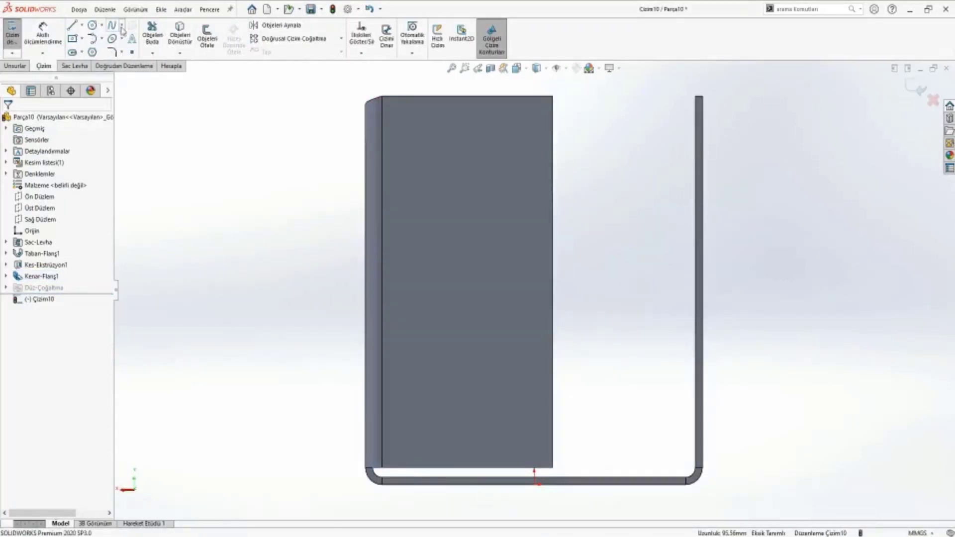
{"action": "left_click", "coordinate": [74, 25]}
{"action": "left_click", "coordinate": [508, 97]}
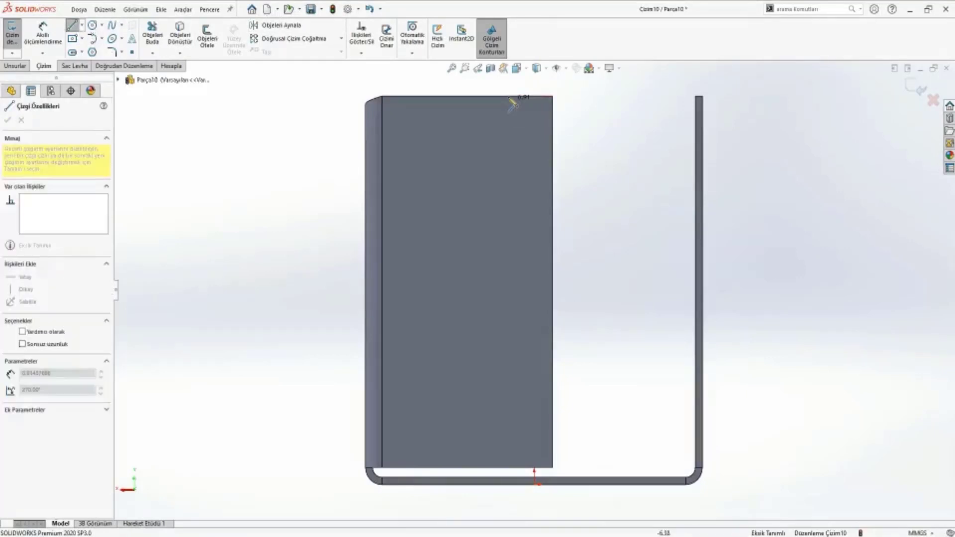
{"action": "double_click", "coordinate": [509, 467]}
{"action": "left_click", "coordinate": [42, 34]}
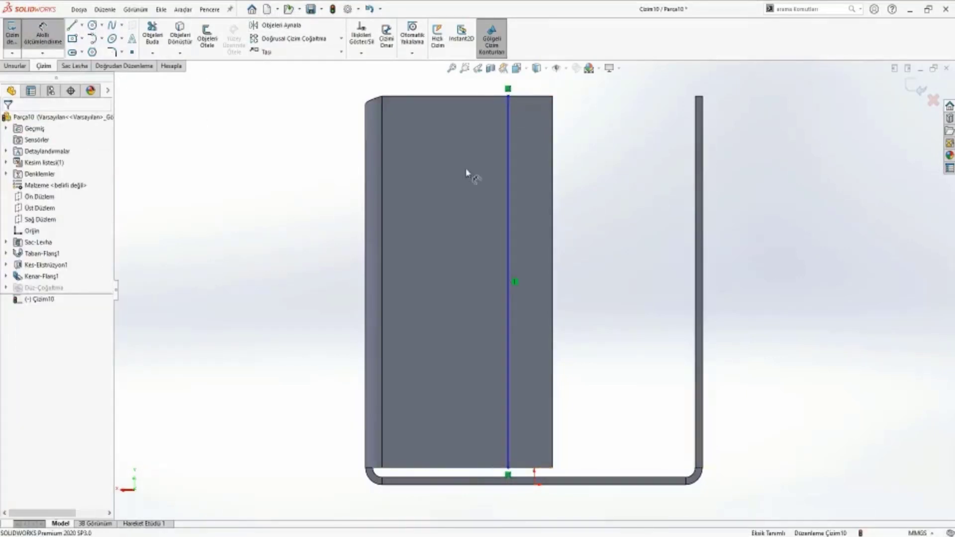
{"action": "left_click", "coordinate": [508, 149]}
{"action": "left_click", "coordinate": [552, 152]}
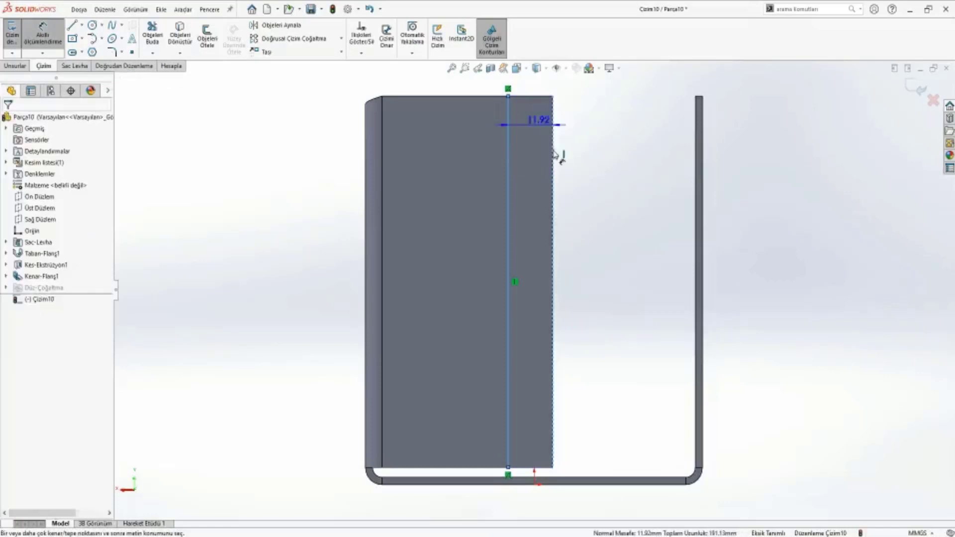
{"action": "key", "text": "z"}
{"action": "left_click", "coordinate": [540, 132]}
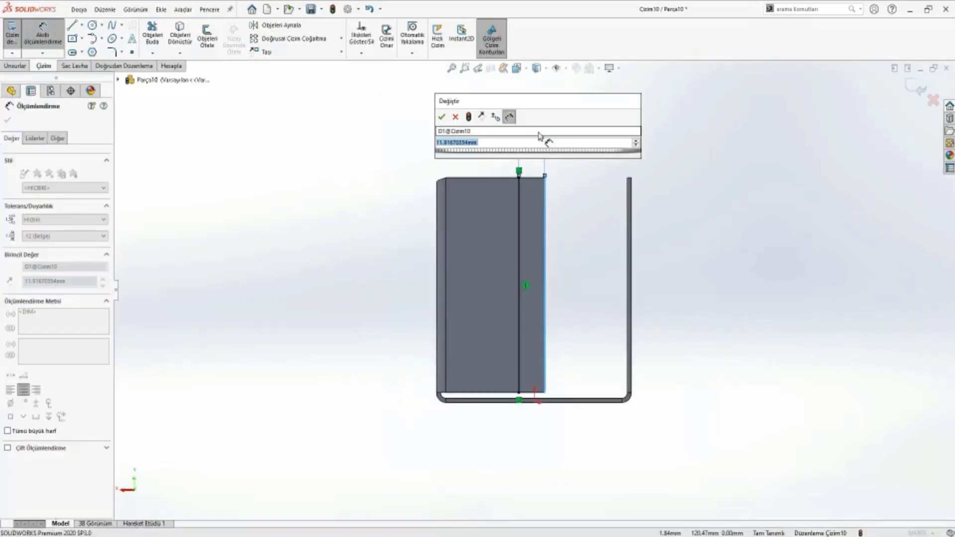
{"action": "type", "text": "12"}
{"action": "key", "text": "Return"}
{"action": "key", "text": "Escape"}
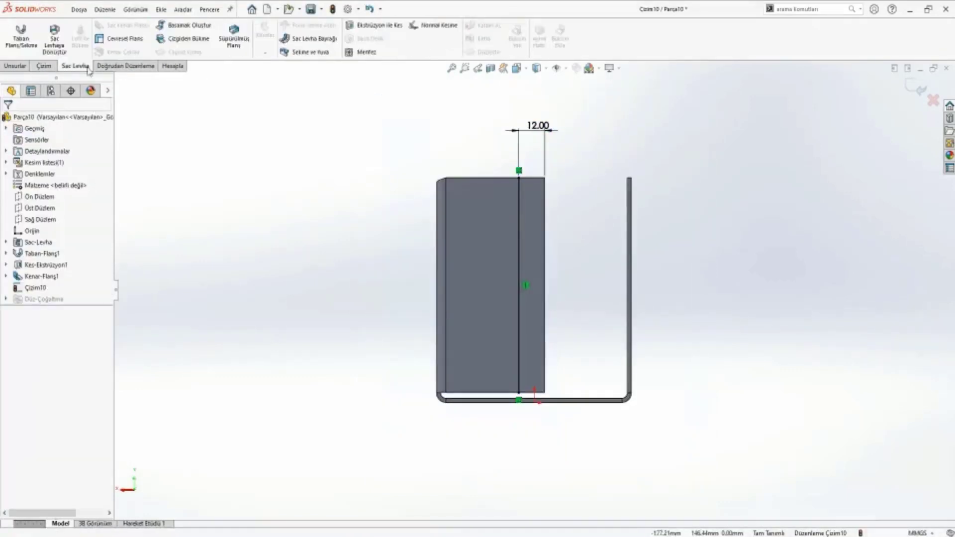
Start a jog on the sketch line with the fixed face chosen, previewing a 4.75 mm, 70° step
{"action": "left_click", "coordinate": [185, 30]}
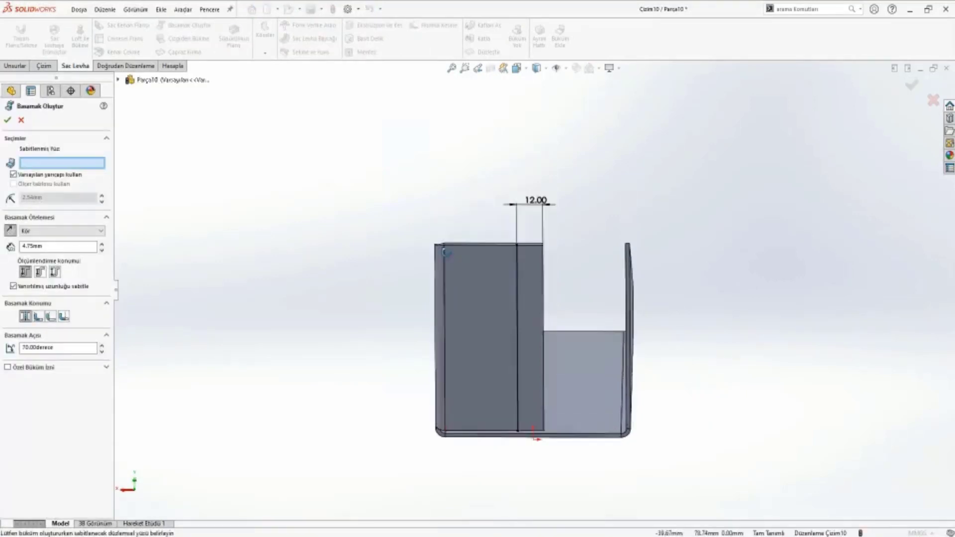
{"action": "scroll", "coordinate": [456, 304], "scroll_direction": "down", "scroll_amount": 2}
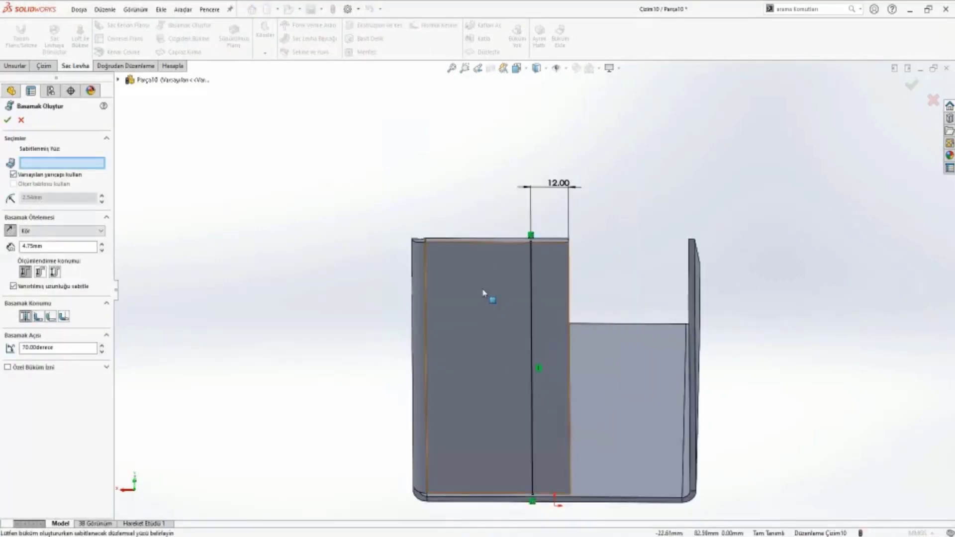
{"action": "left_click", "coordinate": [483, 293]}
{"action": "mouse_move", "coordinate": [497, 303]}
{"action": "middle_mouse_down"}
{"action": "mouse_move", "coordinate": [521, 343]}
{"action": "mouse_move", "coordinate": [506, 341]}
{"action": "middle_mouse_up"}
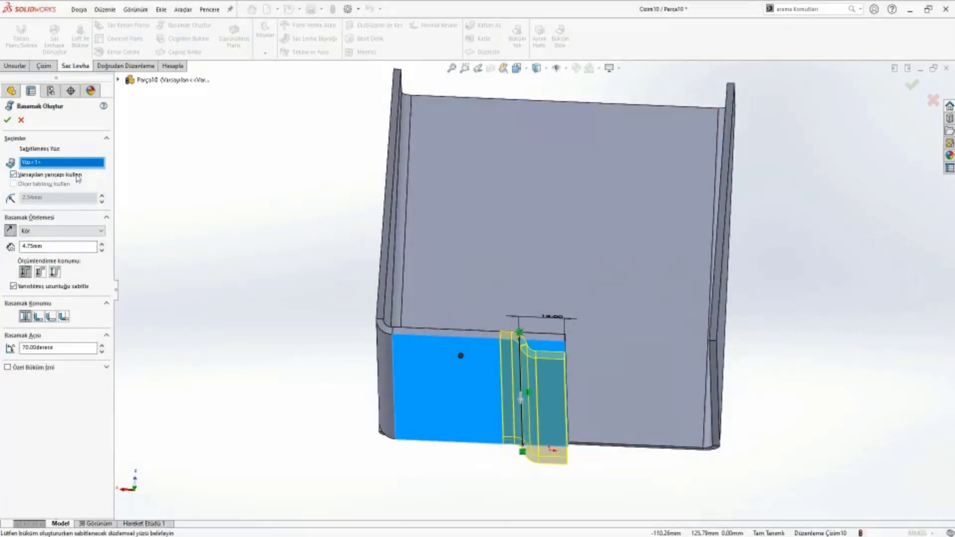
{"action": "scroll", "coordinate": [432, 349], "scroll_direction": "down", "scroll_amount": 2}
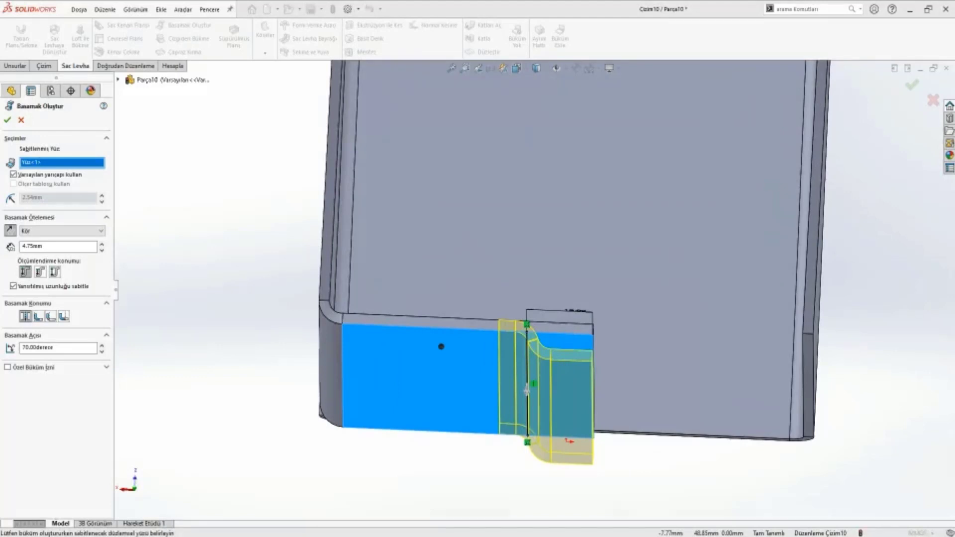
{"action": "scroll", "coordinate": [640, 379], "scroll_direction": "down", "scroll_amount": 2}
{"action": "scroll", "coordinate": [556, 347], "scroll_direction": "down", "scroll_amount": 1}
{"action": "scroll", "coordinate": [510, 325], "scroll_direction": "down", "scroll_amount": 2}
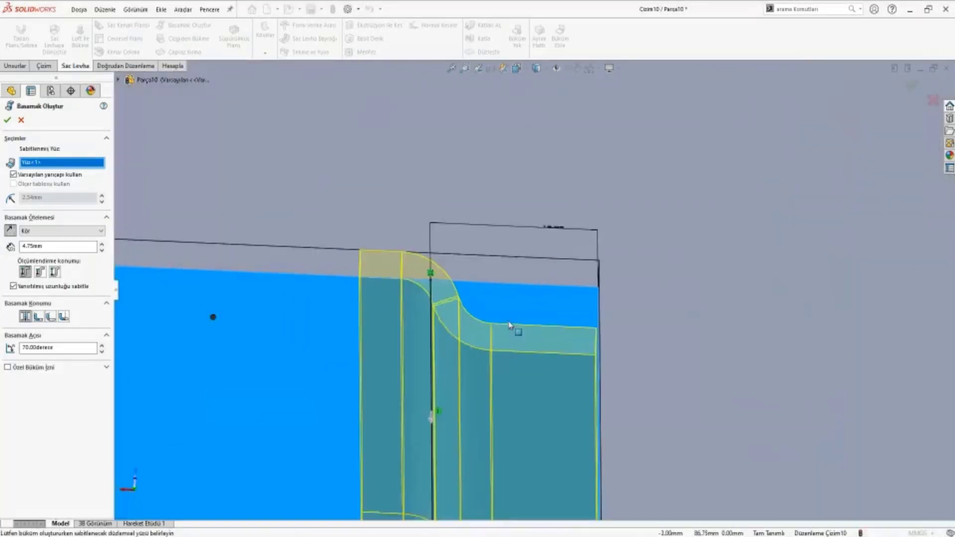
{"action": "mouse_move", "coordinate": [510, 325]}
{"action": "middle_mouse_down"}
{"action": "mouse_move", "coordinate": [454, 316]}
{"action": "mouse_move", "coordinate": [453, 346]}
{"action": "mouse_move", "coordinate": [477, 335]}
{"action": "mouse_move", "coordinate": [465, 326]}
{"action": "middle_mouse_up"}
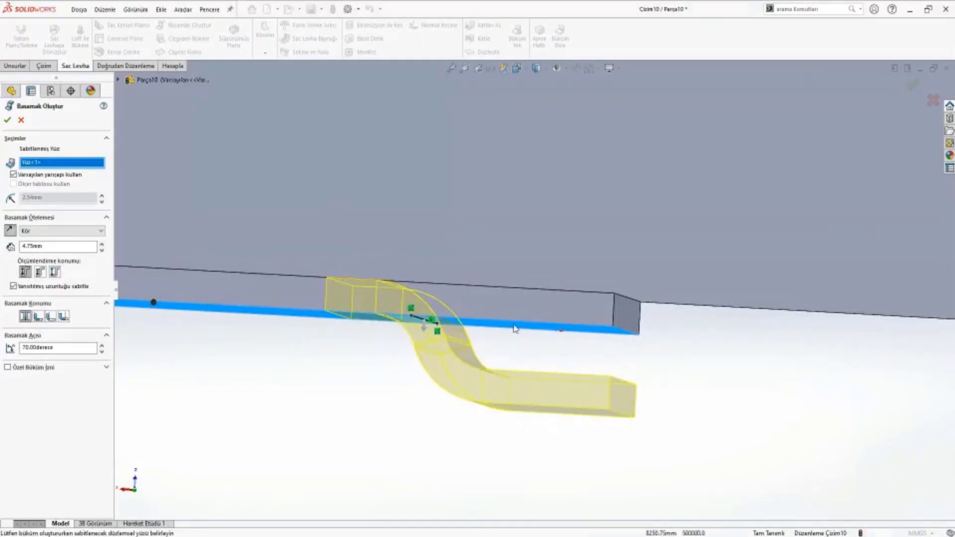
Try a 10 mm jog offset, then set it back to 4.75 mm
{"action": "double_click", "coordinate": [73, 247]}
{"action": "type", "text": "1"}
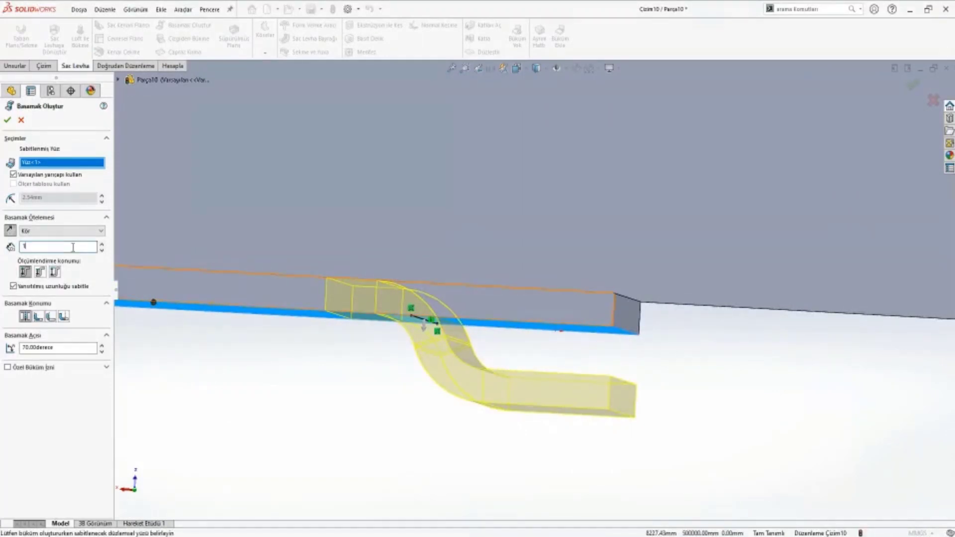
{"action": "type", "text": "0"}
{"action": "key", "text": "Return"}
{"action": "double_click", "coordinate": [49, 248]}
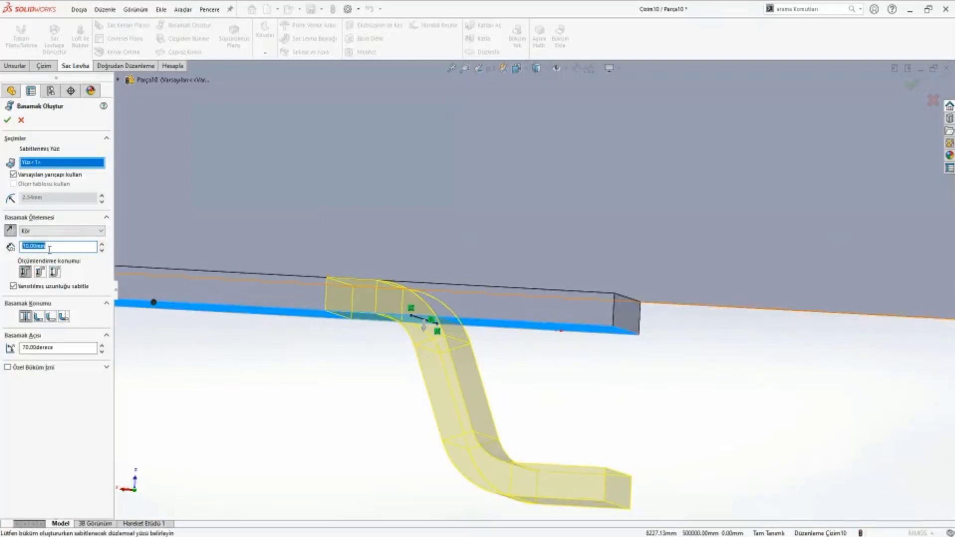
{"action": "type", "text": "4.7"}
{"action": "type", "text": "5"}
{"action": "key", "text": "Return"}
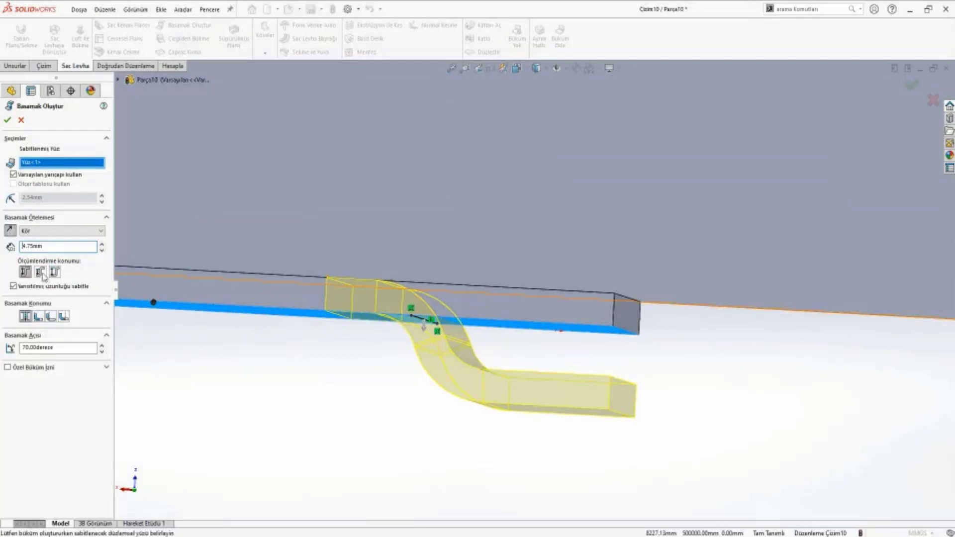
Try other offset measurement and jog position options, keeping the original ones
{"action": "left_click", "coordinate": [41, 273]}
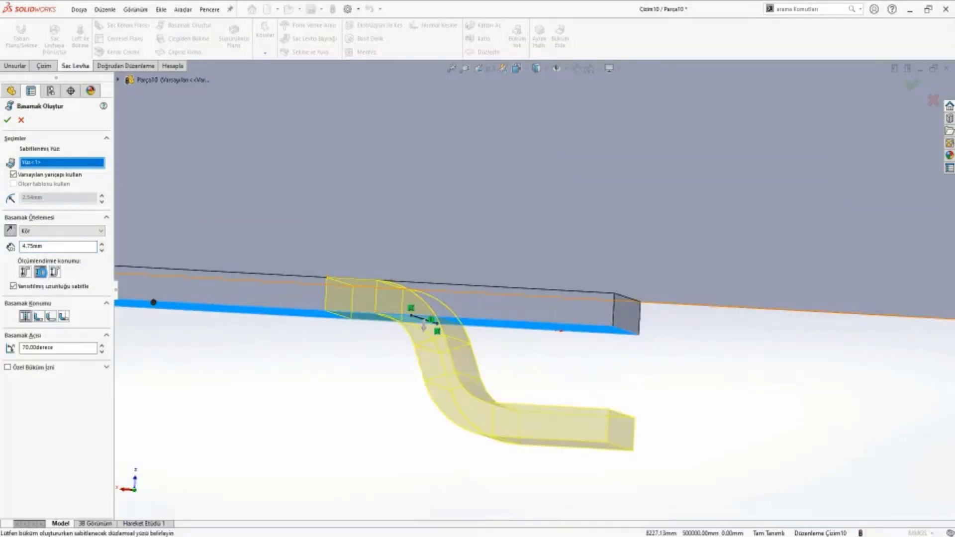
{"action": "left_click", "coordinate": [25, 271]}
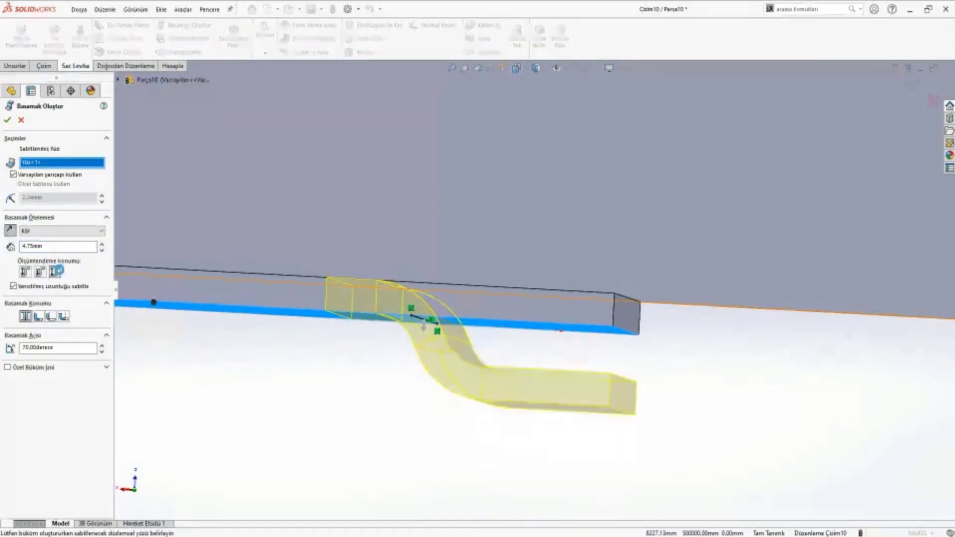
{"action": "left_click", "coordinate": [280, 320]}
{"action": "middle_click_drag", "start_coordinate": [280, 320], "coordinate": [273, 305]}
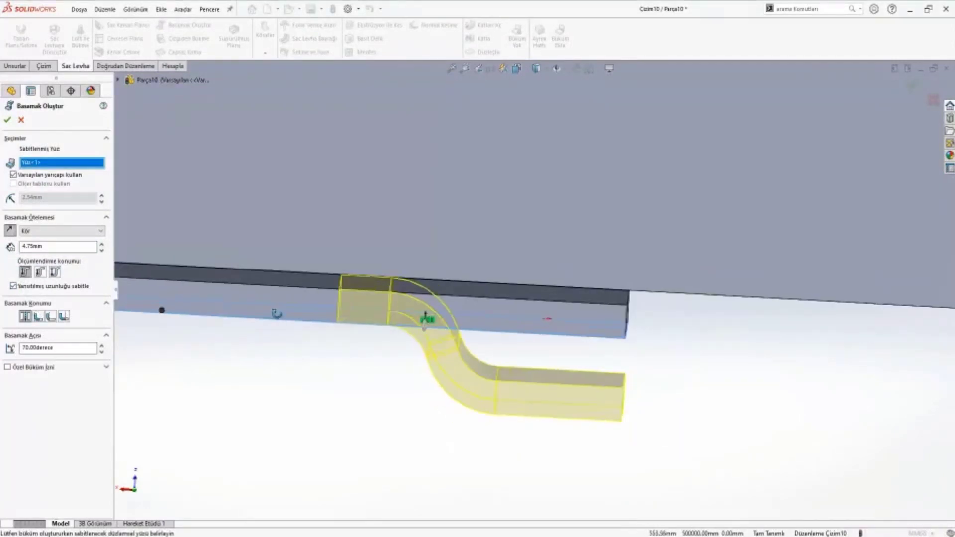
{"action": "middle_click_drag", "start_coordinate": [418, 315], "coordinate": [424, 329]}
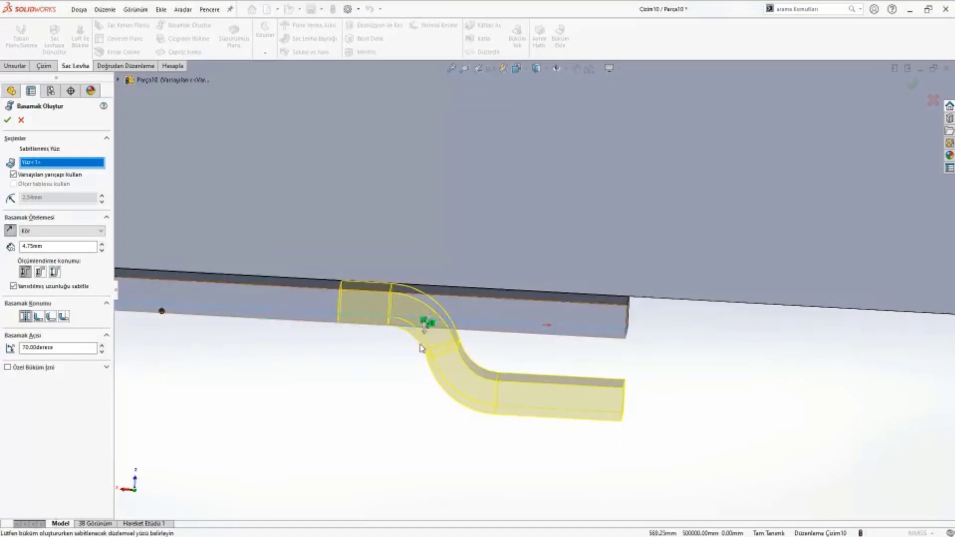
{"action": "left_click", "coordinate": [38, 317]}
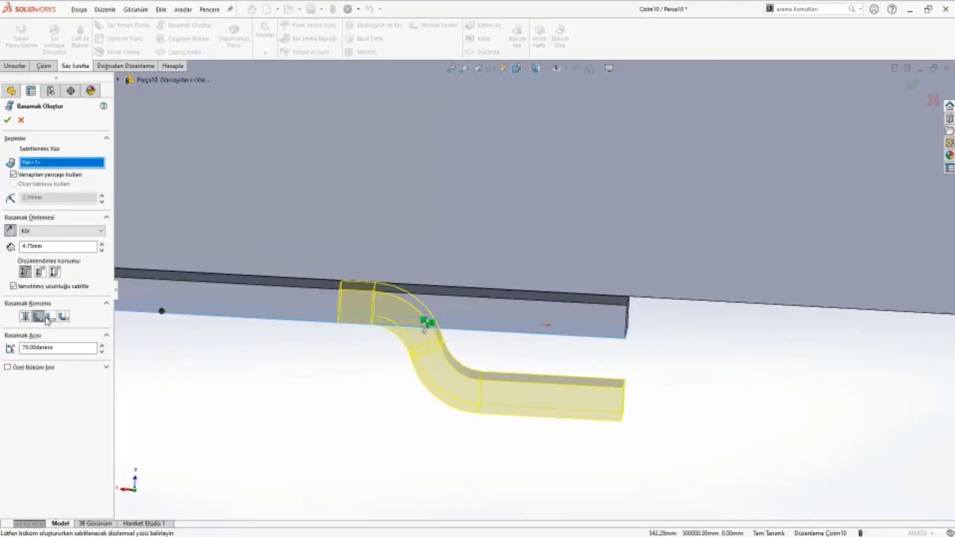
{"action": "left_click", "coordinate": [63, 317]}
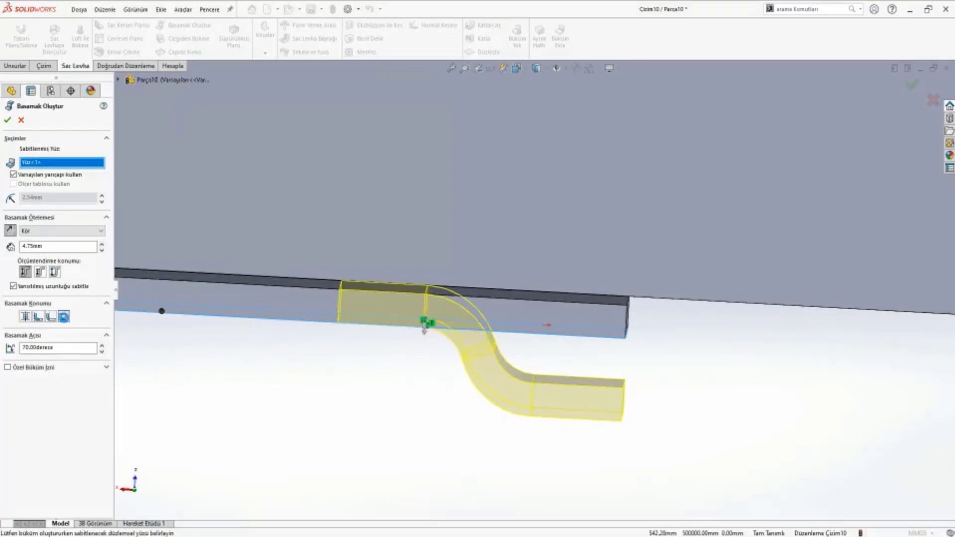
{"action": "left_click", "coordinate": [26, 317]}
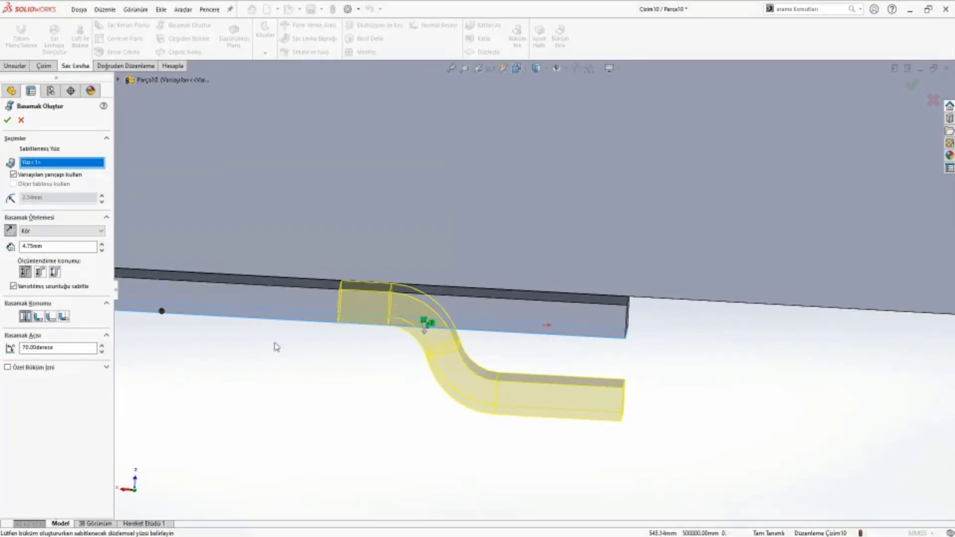
Try jog angles of 40°, 30° and 60°, then settle on 70°
{"action": "triple_click", "coordinate": [73, 348]}
{"action": "type", "text": "40"}
{"action": "key", "text": "Return"}
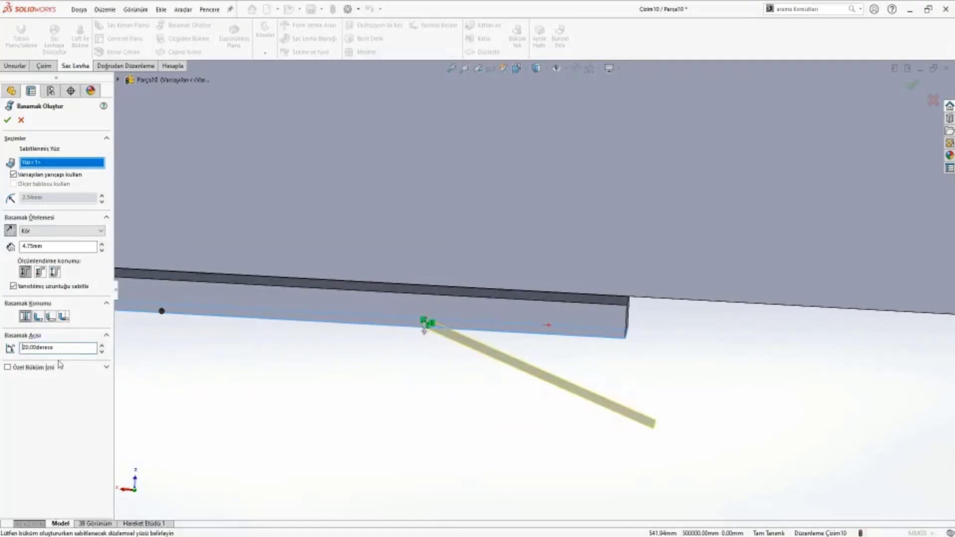
{"action": "triple_click", "coordinate": [76, 351]}
{"action": "type", "text": "30"}
{"action": "key", "text": "Return"}
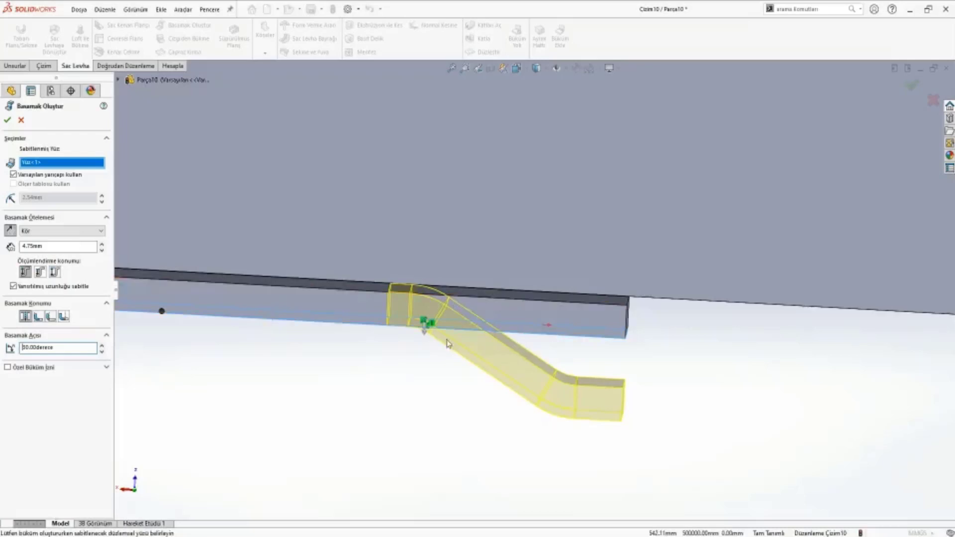
{"action": "triple_click", "coordinate": [66, 348]}
{"action": "type", "text": "60"}
{"action": "key", "text": "Return"}
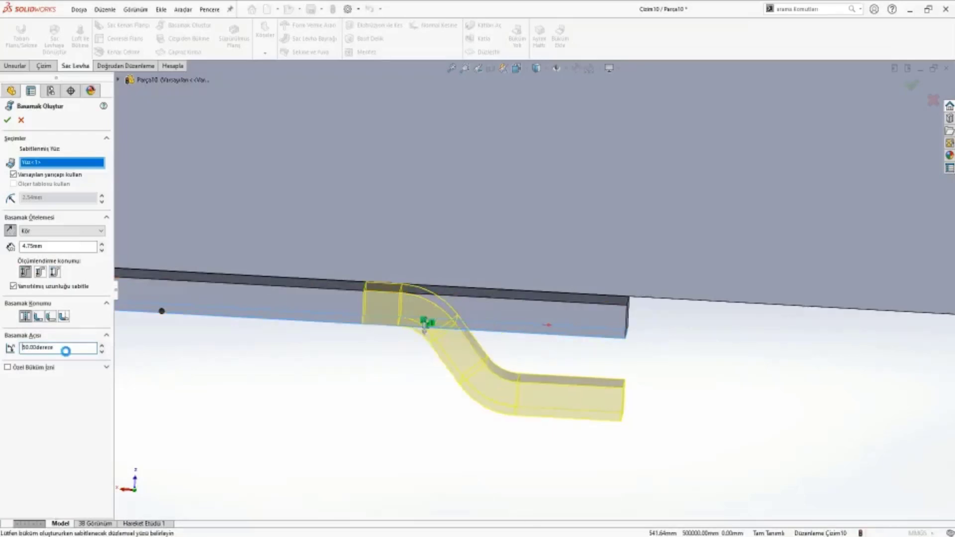
{"action": "triple_click", "coordinate": [75, 350]}
{"action": "type", "text": "70"}
{"action": "key", "text": "Return"}
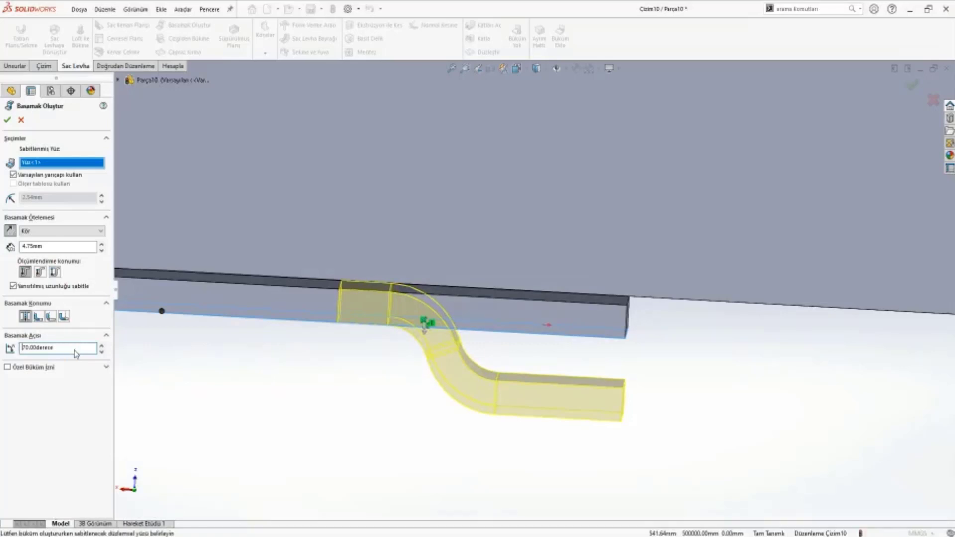
Confirm the jog feature and orbit the part to inspect it
{"action": "key", "text": "Return"}
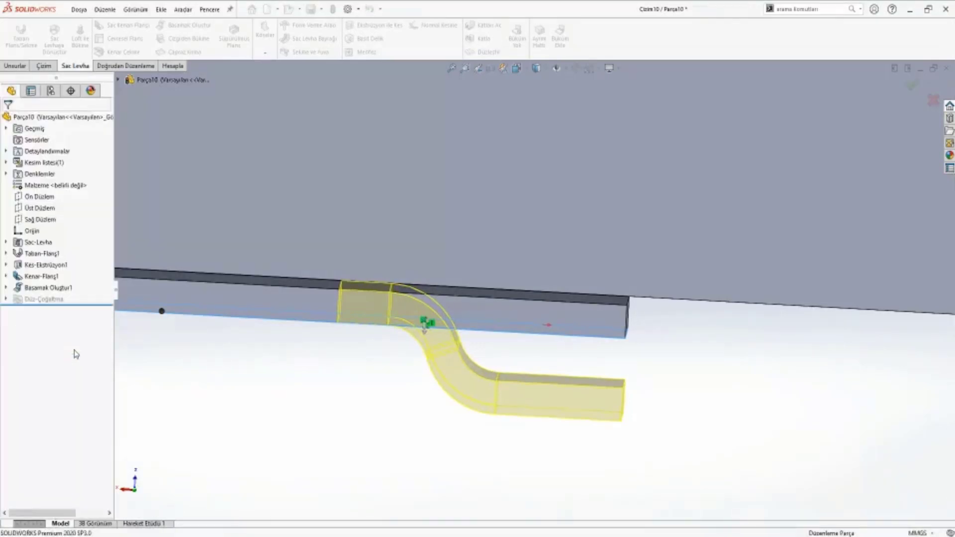
{"action": "mouse_move", "coordinate": [558, 401]}
{"action": "middle_mouse_down"}
{"action": "mouse_move", "coordinate": [583, 306]}
{"action": "mouse_move", "coordinate": [593, 355]}
{"action": "middle_mouse_up"}
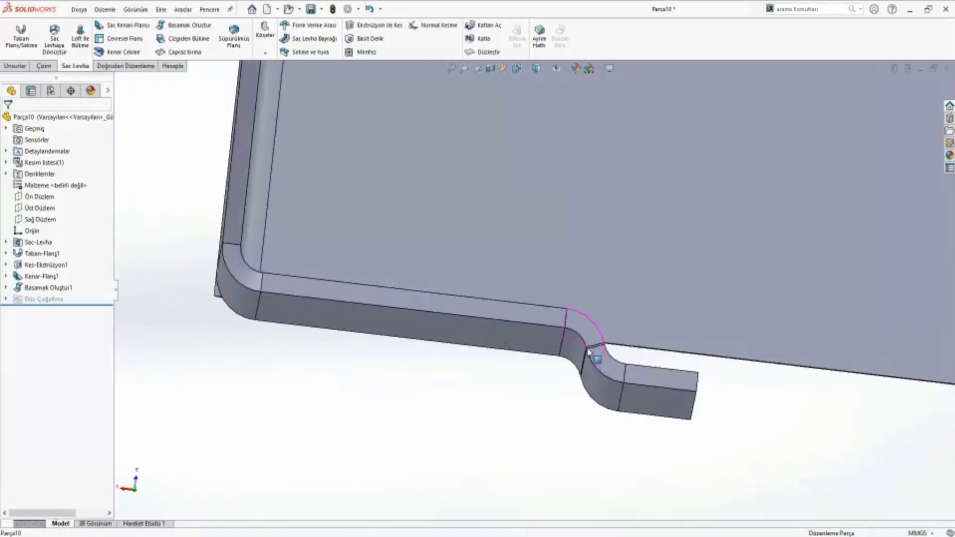
{"action": "scroll", "coordinate": [640, 319], "scroll_direction": "up", "scroll_amount": 3}
{"action": "middle_click_drag", "start_coordinate": [789, 341], "coordinate": [756, 345]}
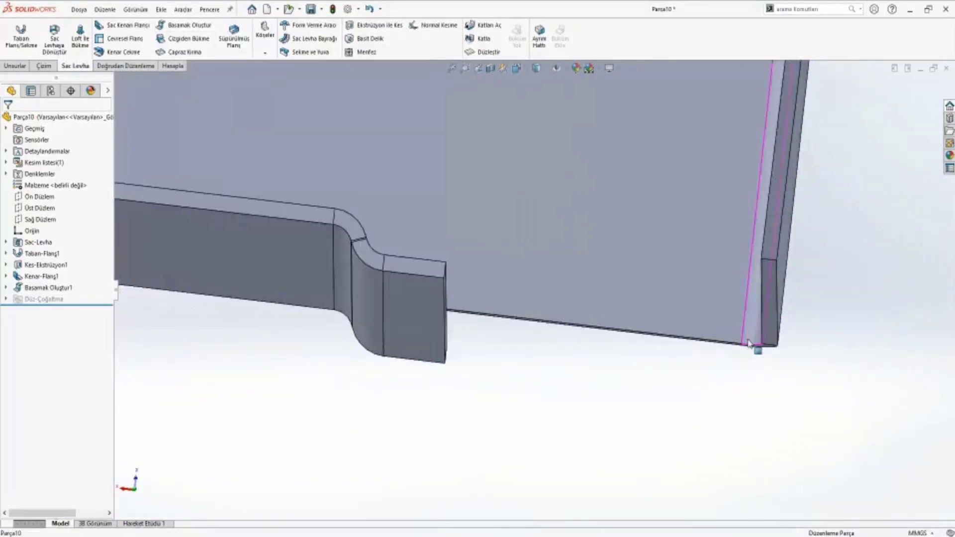
Add a 50 mm edge flange, Kenar-Flanş2, on the plate edge beside the jog
{"action": "left_click", "coordinate": [119, 25]}
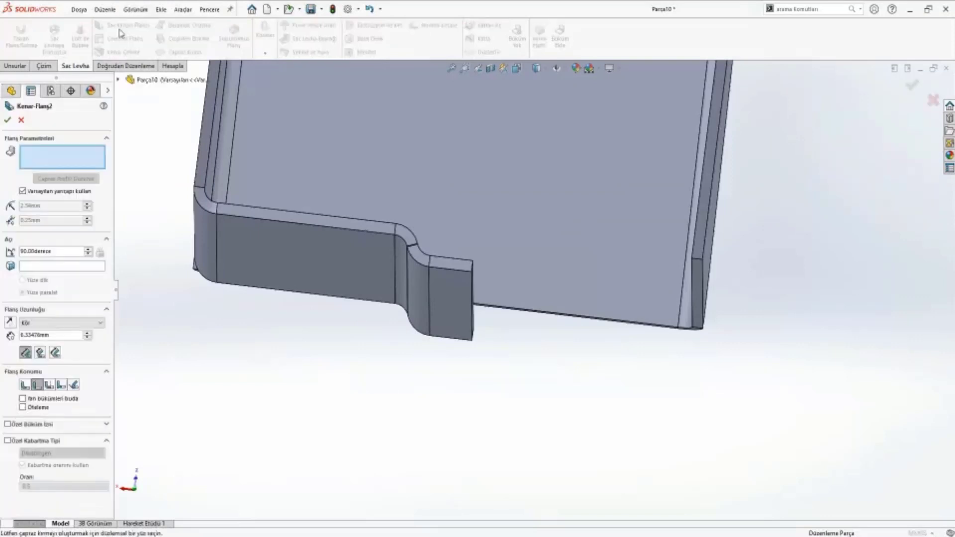
{"action": "left_click", "coordinate": [572, 317]}
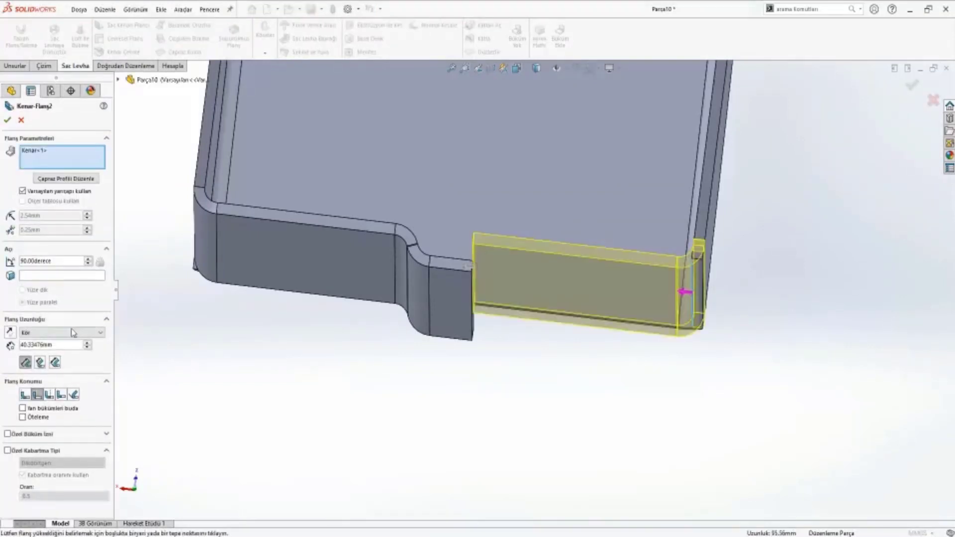
{"action": "double_click", "coordinate": [64, 345]}
{"action": "type", "text": "50"}
{"action": "key", "text": "Return"}
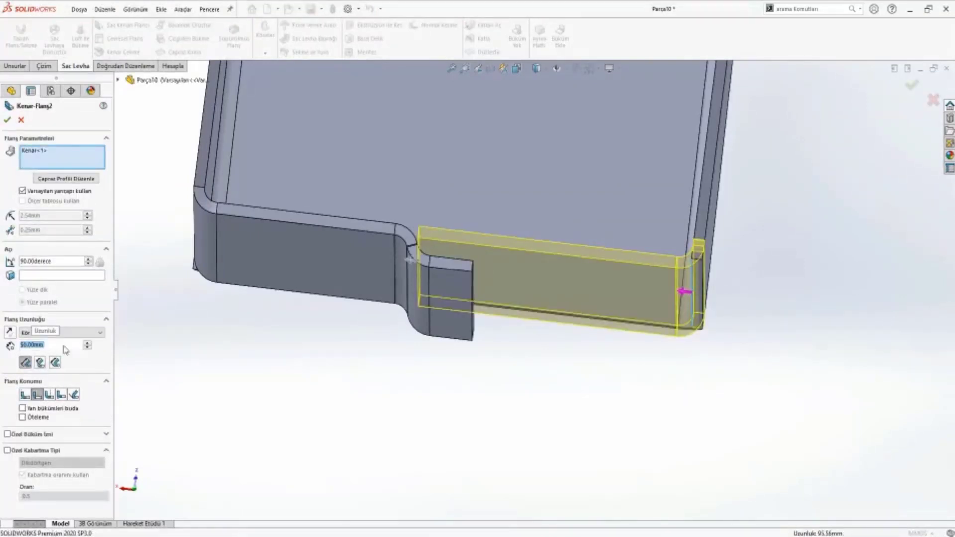
{"action": "key", "text": "Return"}
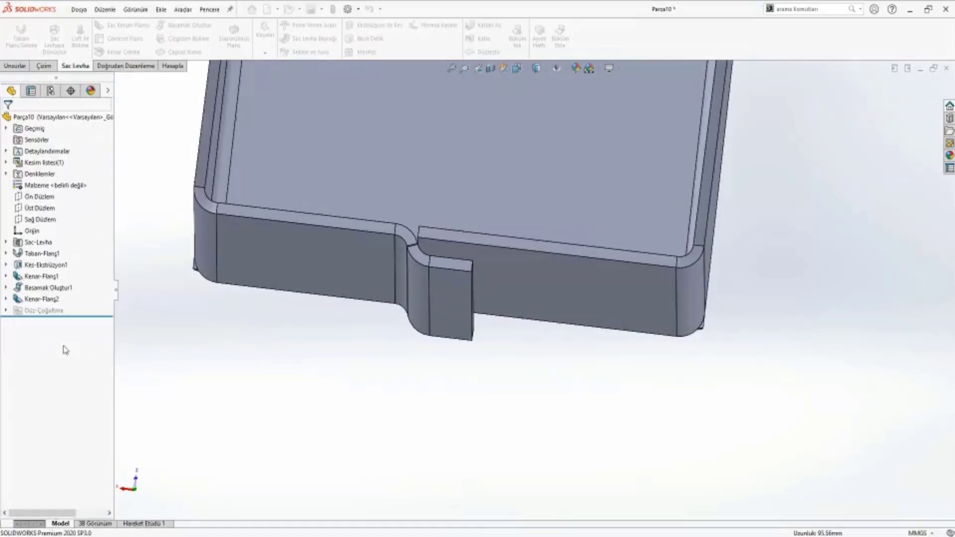
{"action": "key", "text": "ctrl+1"}
{"action": "middle_click_drag", "start_coordinate": [283, 299], "coordinate": [345, 305]}
{"action": "scroll", "coordinate": [431, 139], "scroll_direction": "down", "scroll_amount": 3}
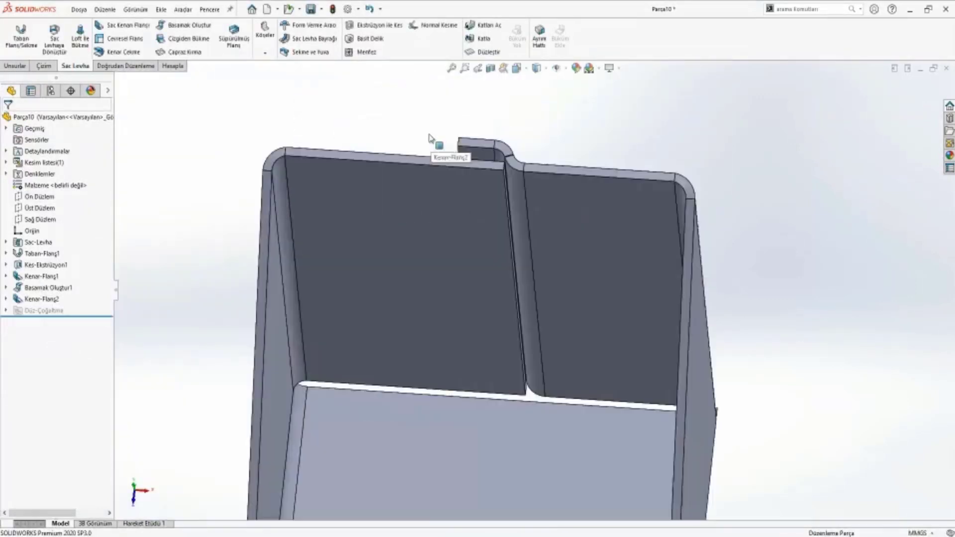
{"action": "mouse_move", "coordinate": [491, 192]}
{"action": "middle_mouse_down"}
{"action": "mouse_move", "coordinate": [492, 224]}
{"action": "mouse_move", "coordinate": [508, 169]}
{"action": "middle_mouse_up"}
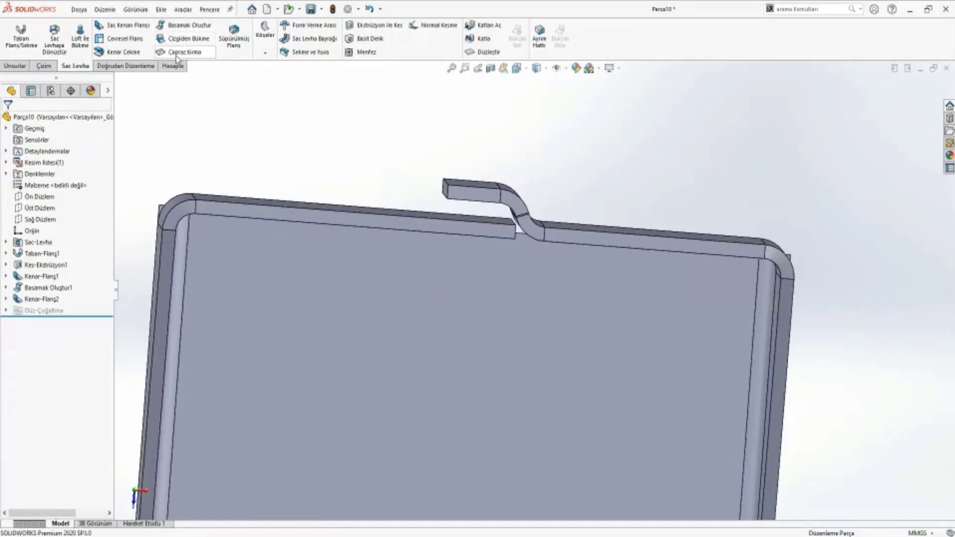
Start a cross break and try selecting flat faces around the jog's bend corner
{"action": "left_click", "coordinate": [177, 53]}
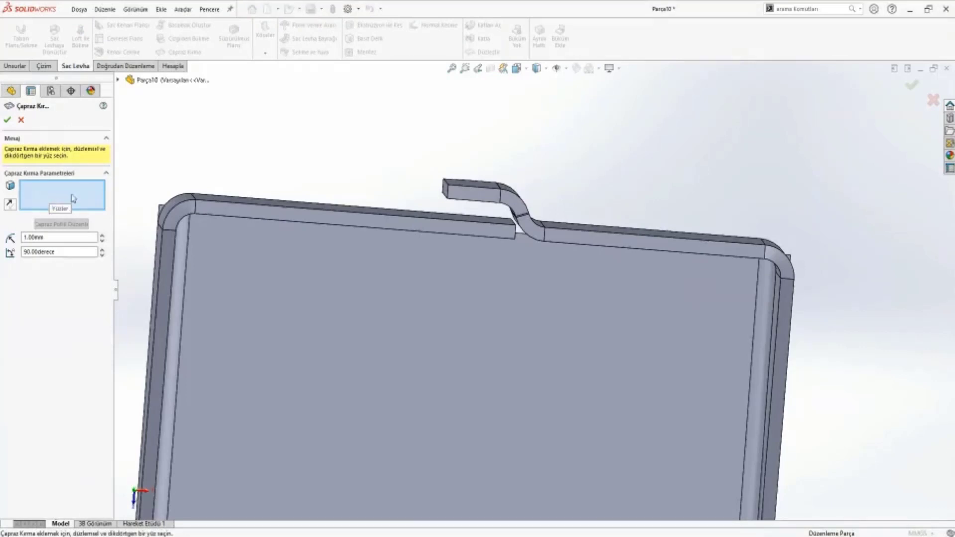
{"action": "scroll", "coordinate": [512, 229], "scroll_direction": "down", "scroll_amount": 3}
{"action": "scroll", "coordinate": [513, 232], "scroll_direction": "down", "scroll_amount": 2}
{"action": "scroll", "coordinate": [513, 237], "scroll_direction": "down", "scroll_amount": 2}
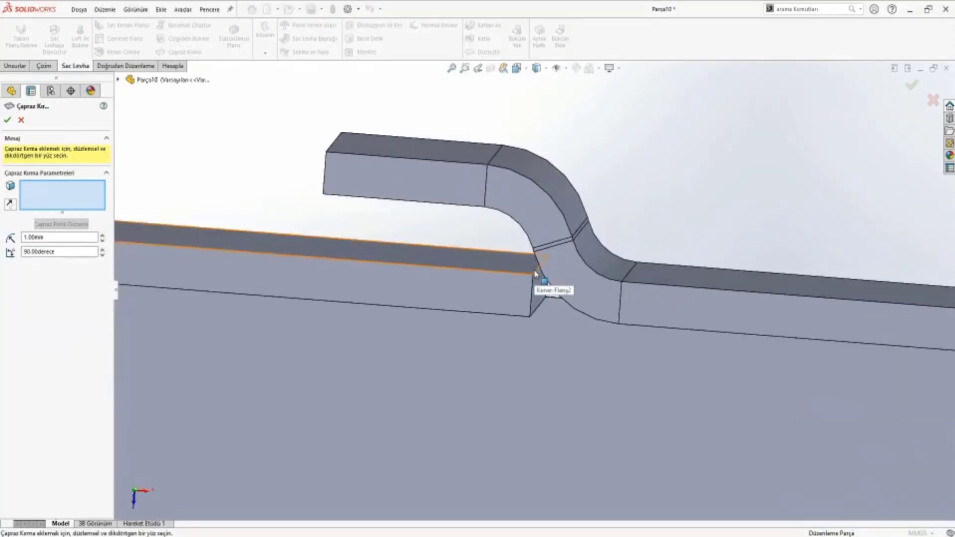
{"action": "scroll", "coordinate": [535, 277], "scroll_direction": "down", "scroll_amount": 2}
{"action": "scroll", "coordinate": [539, 277], "scroll_direction": "down", "scroll_amount": 2}
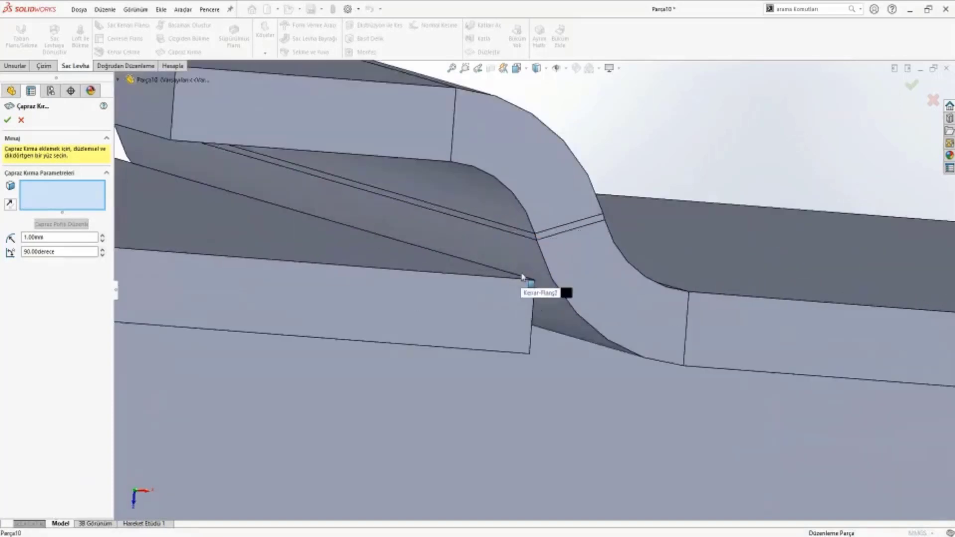
{"action": "scroll", "coordinate": [513, 277], "scroll_direction": "up", "scroll_amount": 3}
{"action": "mouse_move", "coordinate": [506, 288]}
{"action": "middle_mouse_down"}
{"action": "mouse_move", "coordinate": [499, 294]}
{"action": "mouse_move", "coordinate": [548, 311]}
{"action": "middle_mouse_up"}
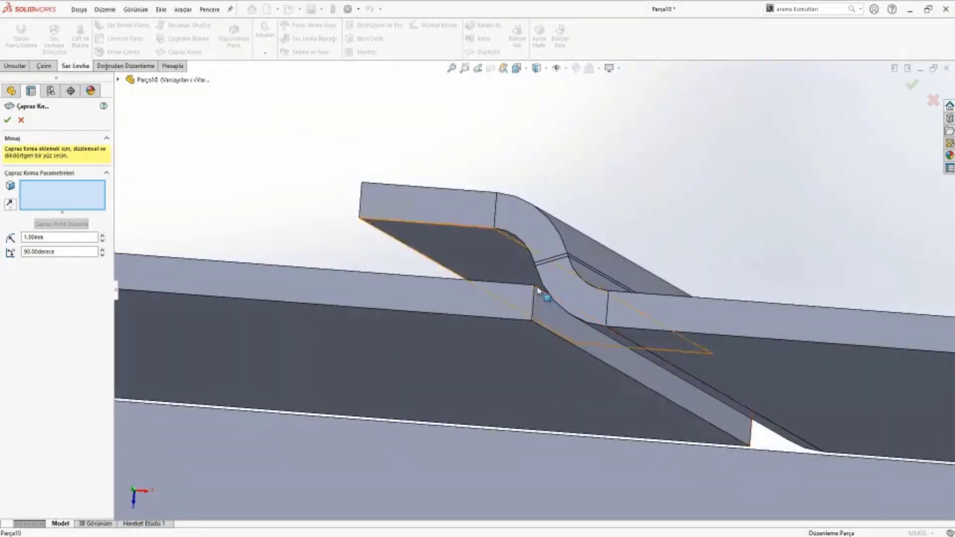
{"action": "left_click", "coordinate": [539, 291]}
{"action": "middle_click_drag", "start_coordinate": [538, 291], "coordinate": [565, 347]}
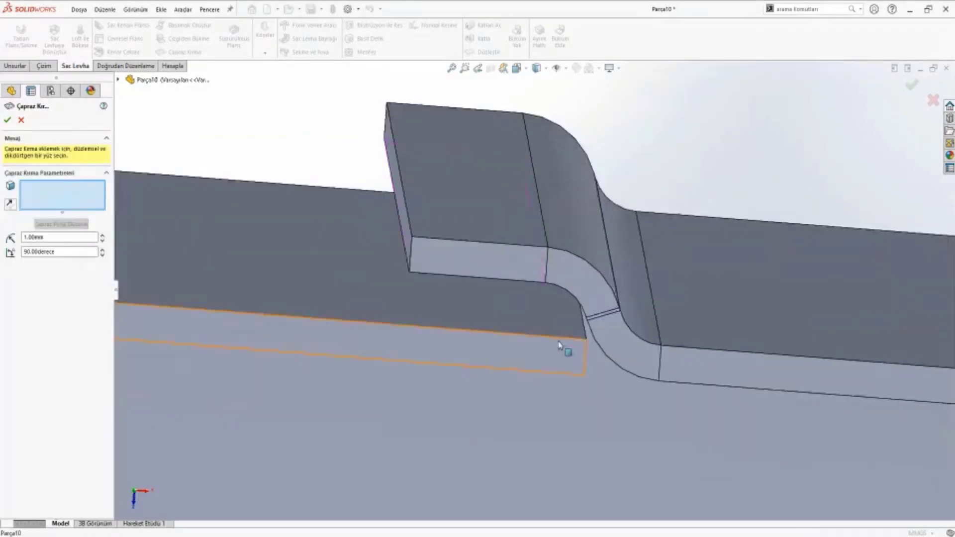
{"action": "scroll", "coordinate": [576, 335], "scroll_direction": "down", "scroll_amount": 3}
{"action": "scroll", "coordinate": [576, 335], "scroll_direction": "down", "scroll_amount": 3}
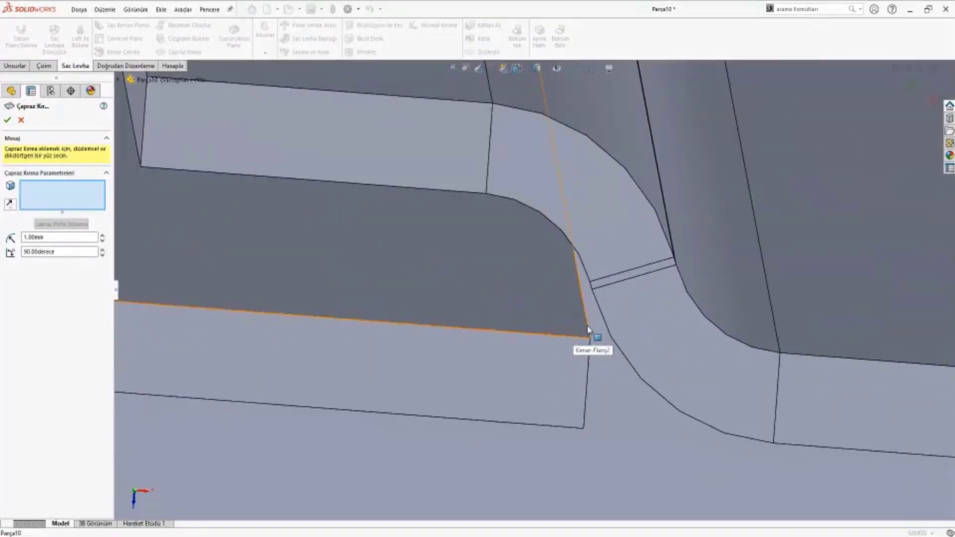
{"action": "left_click", "coordinate": [588, 326]}
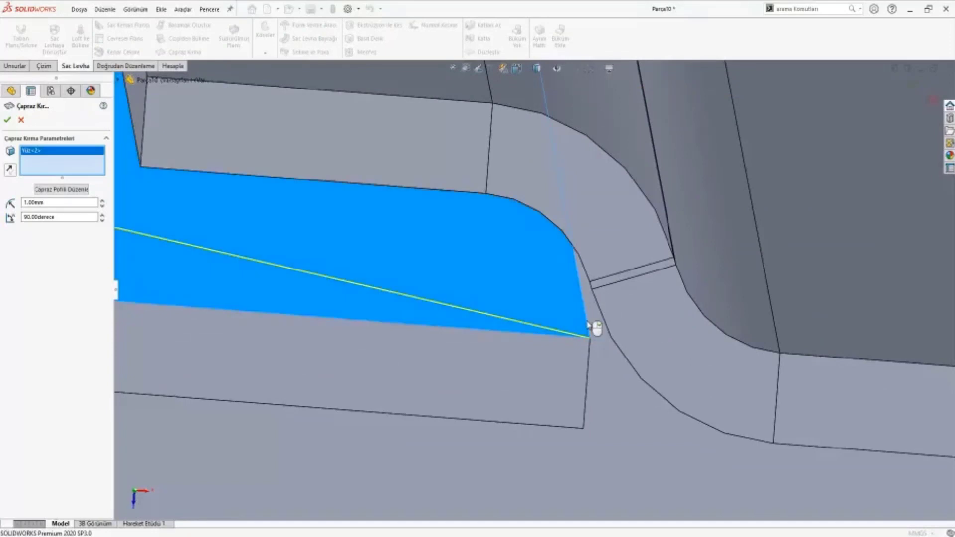
{"action": "left_click", "coordinate": [588, 324]}
{"action": "left_click", "coordinate": [587, 305]}
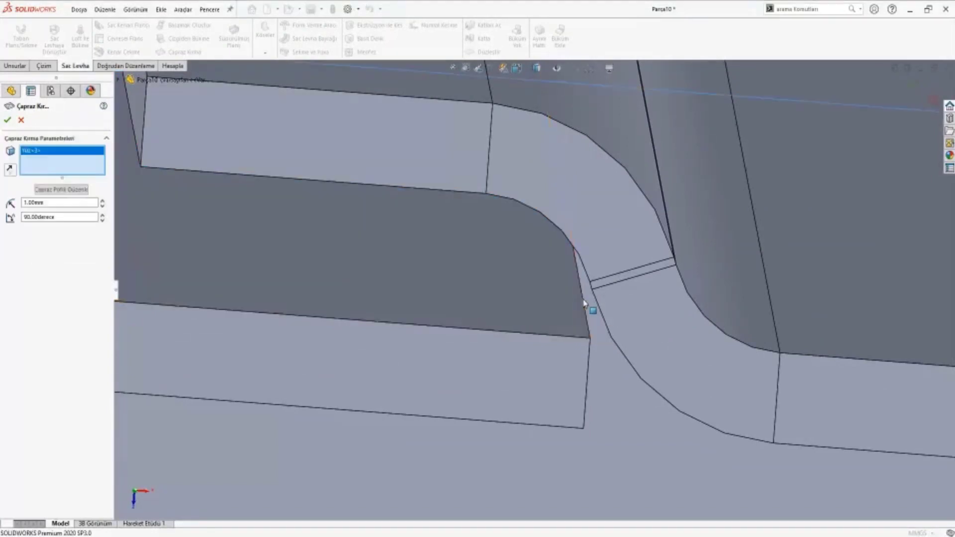
{"action": "left_click", "coordinate": [586, 303]}
Show the selection filter (F5) and try selecting the large flange face
{"action": "middle_click_drag", "start_coordinate": [590, 305], "coordinate": [567, 319]}
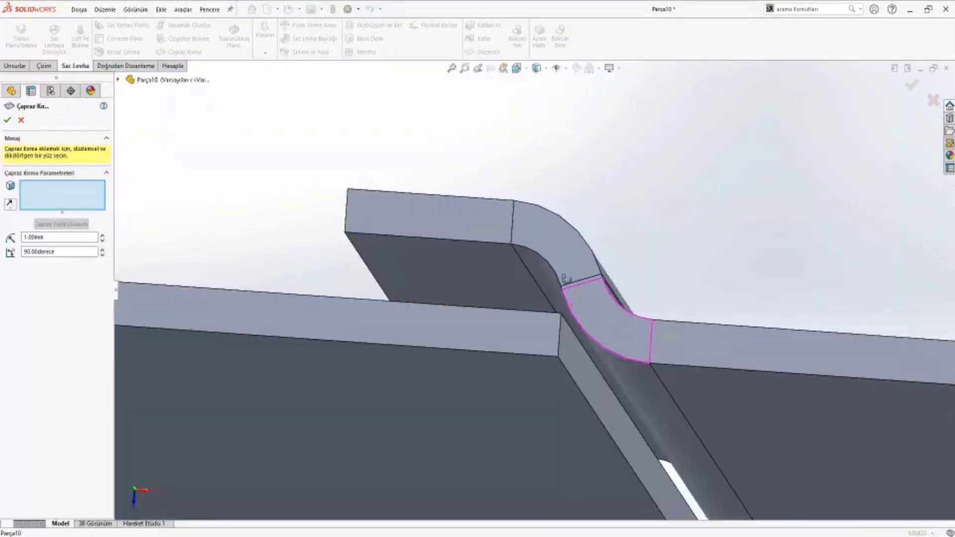
{"action": "scroll", "coordinate": [622, 413], "scroll_direction": "up", "scroll_amount": 3}
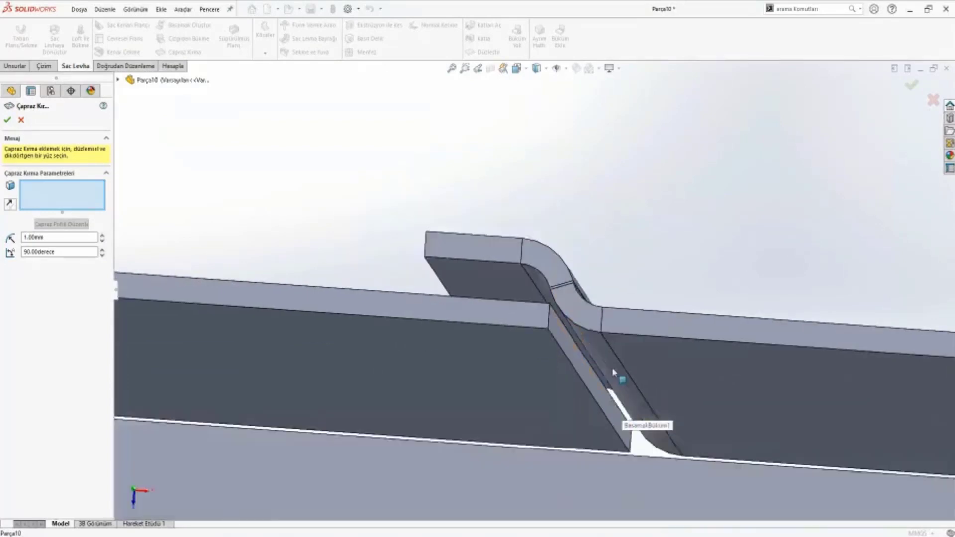
{"action": "scroll", "coordinate": [612, 370], "scroll_direction": "up", "scroll_amount": 3}
{"action": "mouse_move", "coordinate": [612, 370]}
{"action": "middle_mouse_down"}
{"action": "mouse_move", "coordinate": [616, 396]}
{"action": "mouse_move", "coordinate": [669, 354]}
{"action": "middle_mouse_up"}
{"action": "scroll", "coordinate": [518, 330], "scroll_direction": "down", "scroll_amount": 3}
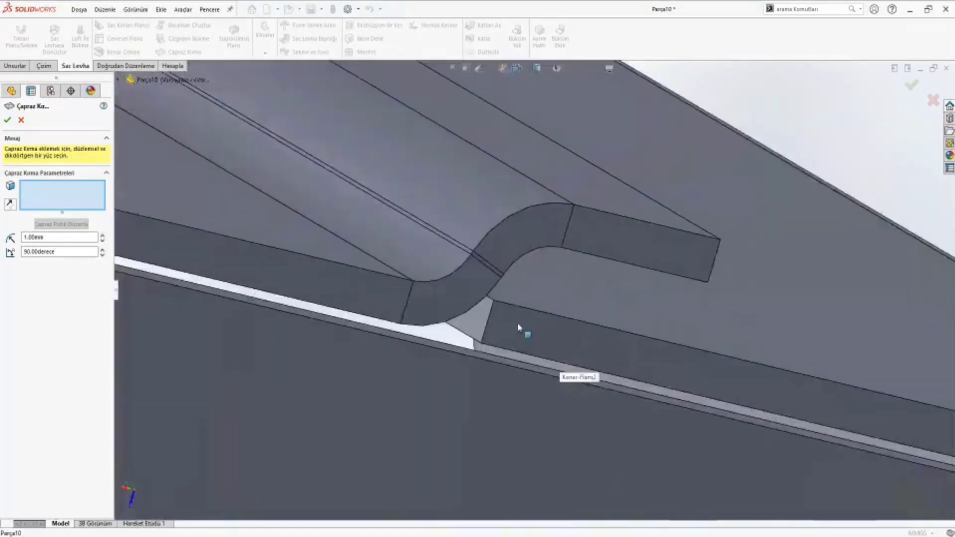
{"action": "scroll", "coordinate": [468, 324], "scroll_direction": "down", "scroll_amount": 3}
{"action": "middle_click_drag", "start_coordinate": [468, 325], "coordinate": [454, 316]}
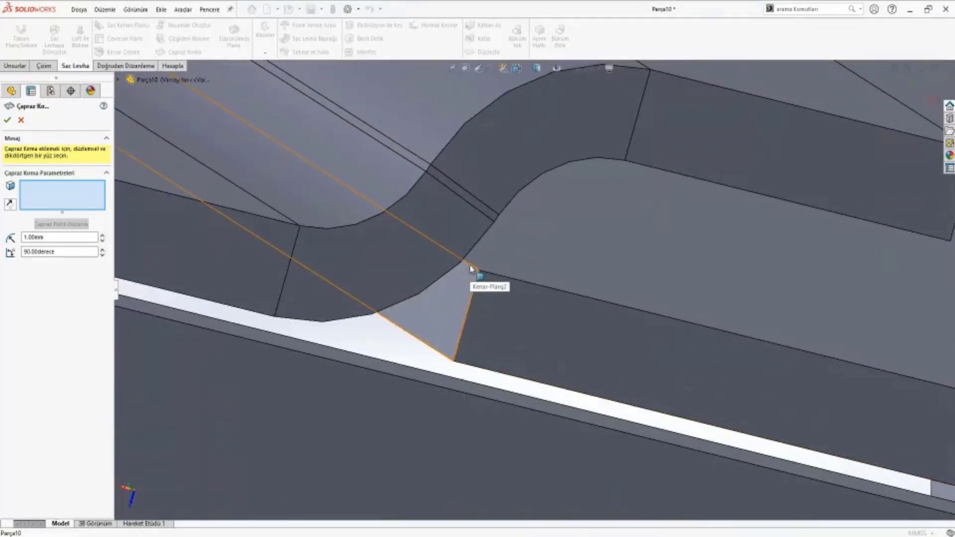
{"action": "key", "text": "F5"}
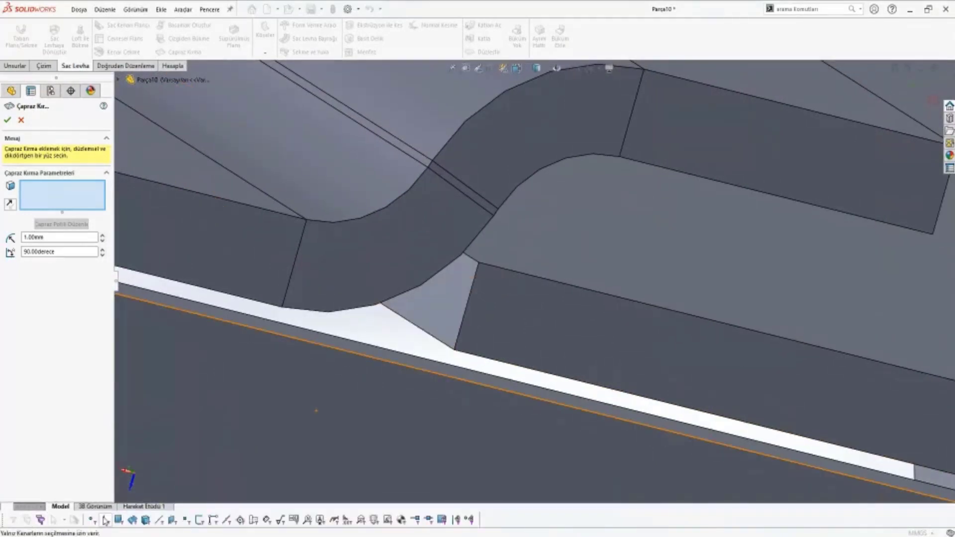
{"action": "left_click", "coordinate": [473, 262]}
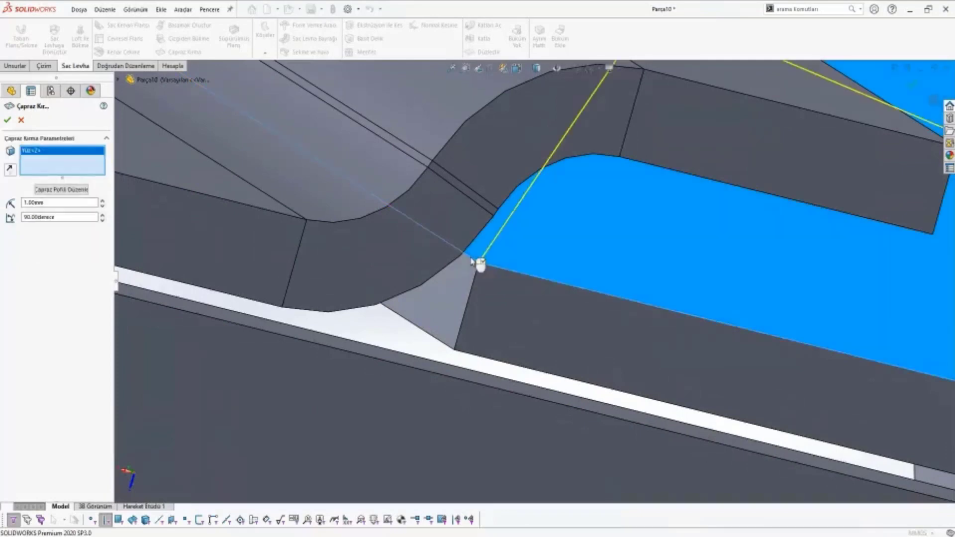
{"action": "left_click", "coordinate": [473, 263]}
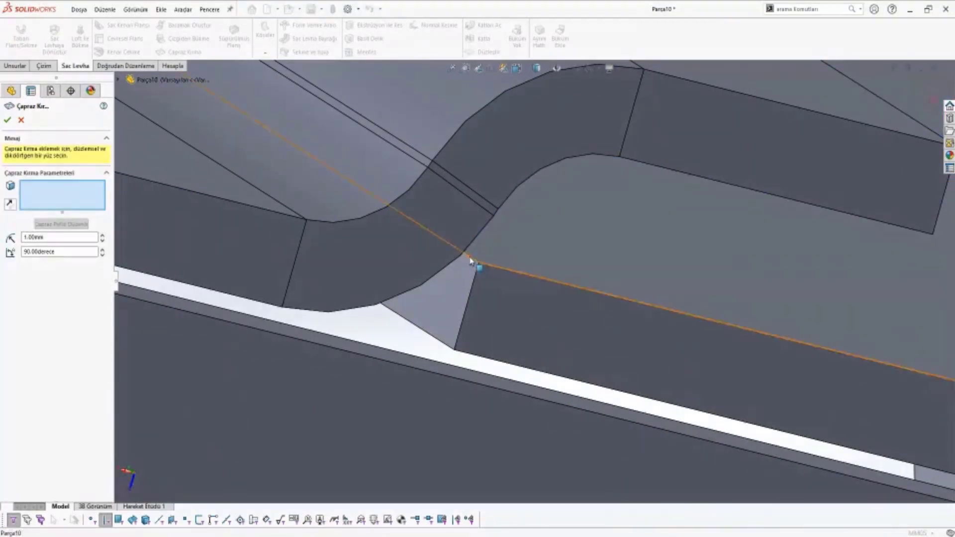
{"action": "left_click", "coordinate": [471, 260]}
{"action": "mouse_move", "coordinate": [471, 261]}
{"action": "middle_mouse_down"}
{"action": "mouse_move", "coordinate": [462, 281]}
{"action": "mouse_move", "coordinate": [576, 268]}
{"action": "middle_mouse_up"}
{"action": "left_click", "coordinate": [575, 269]}
Restrict selection to edges, retry the flange face, then cancel the cross break
{"action": "scroll", "coordinate": [515, 283], "scroll_direction": "down", "scroll_amount": 5}
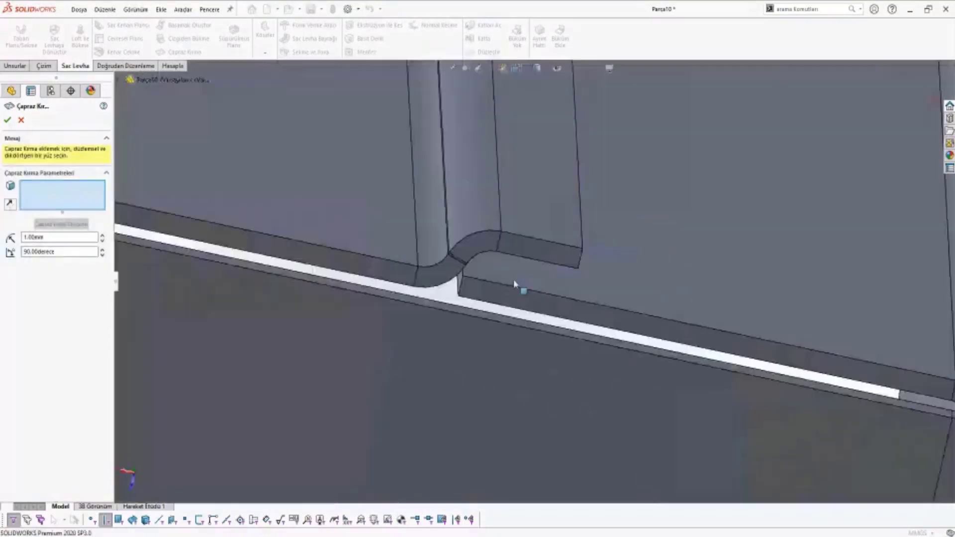
{"action": "scroll", "coordinate": [497, 289], "scroll_direction": "down", "scroll_amount": 1}
{"action": "scroll", "coordinate": [467, 279], "scroll_direction": "down", "scroll_amount": 2}
{"action": "scroll", "coordinate": [478, 276], "scroll_direction": "down", "scroll_amount": 2}
{"action": "scroll", "coordinate": [483, 271], "scroll_direction": "down", "scroll_amount": 2}
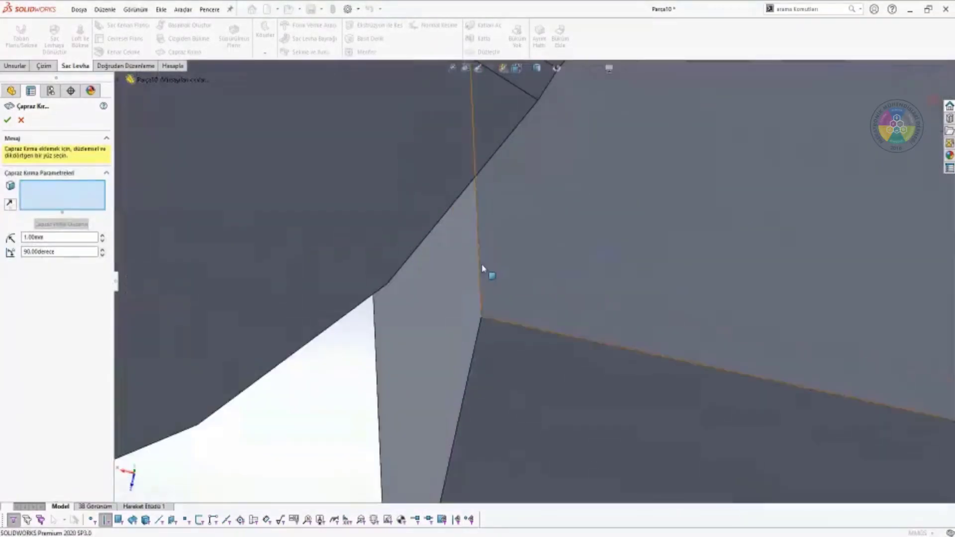
{"action": "left_click", "coordinate": [484, 269]}
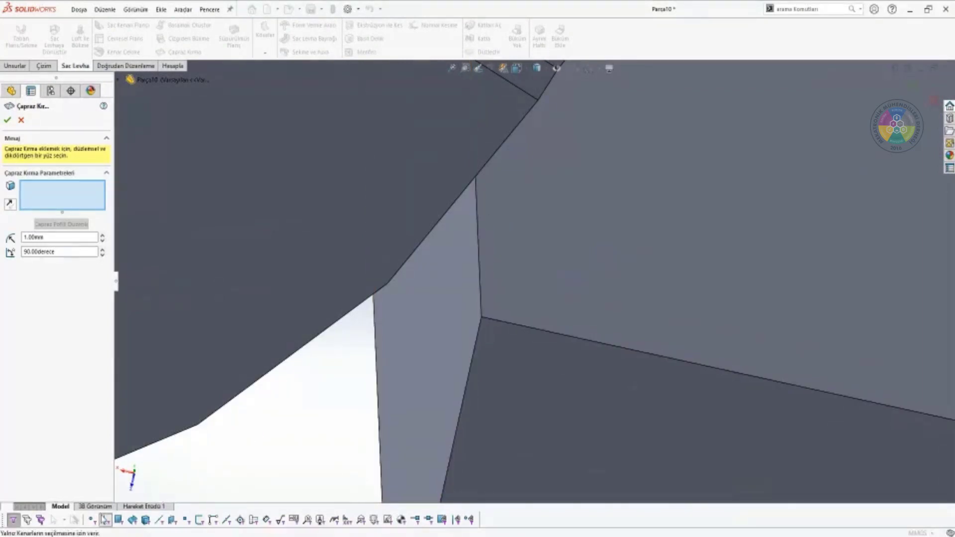
{"action": "left_click", "coordinate": [104, 523]}
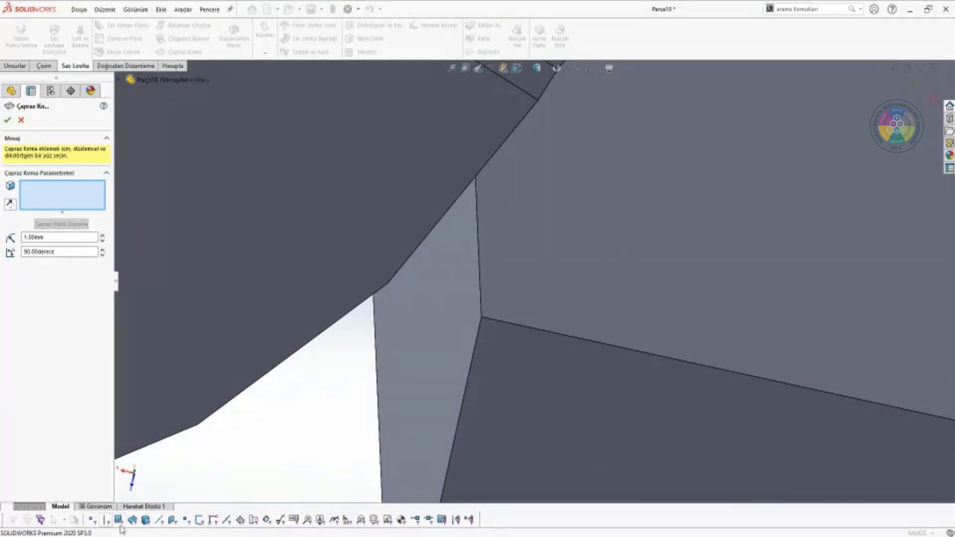
{"action": "left_click", "coordinate": [480, 271]}
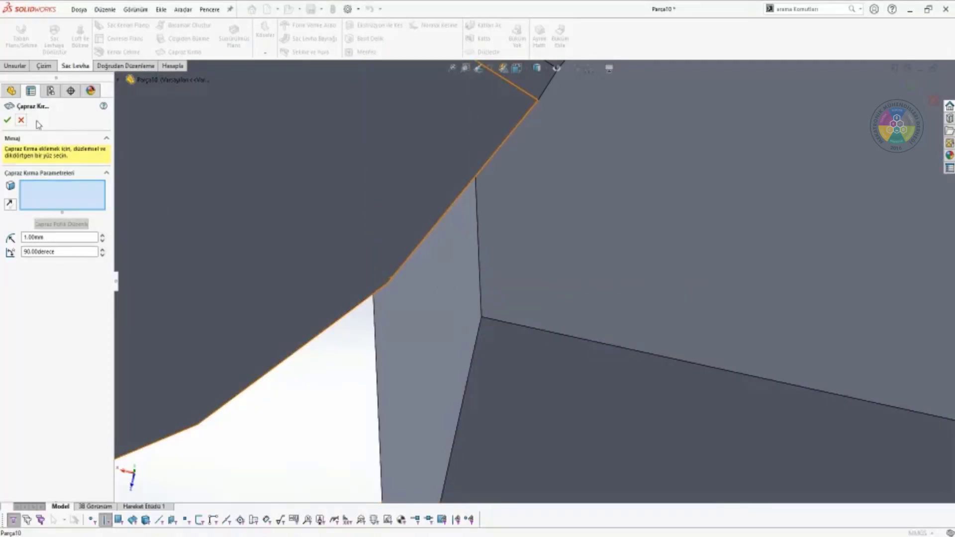
{"action": "key", "text": "Escape"}
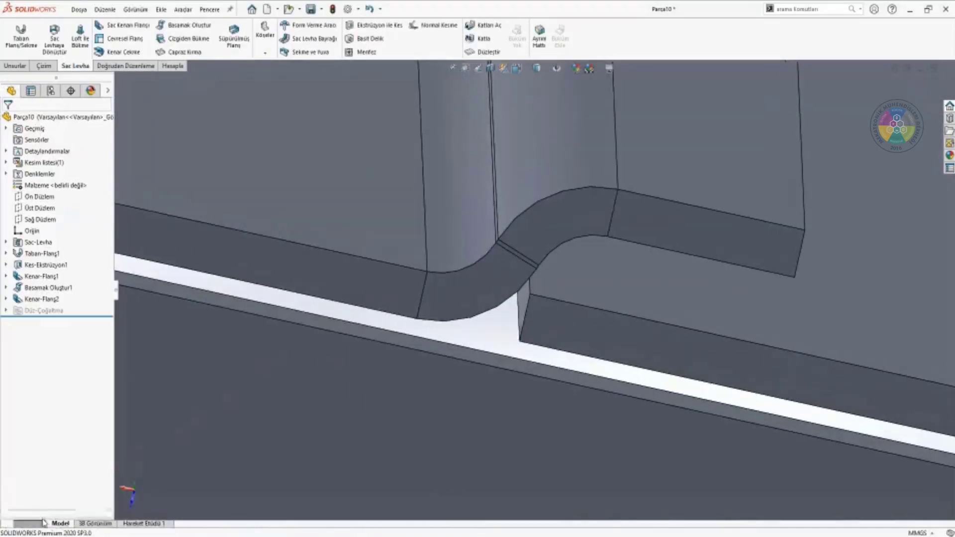
Suppress the jog Basamak Oluştur1, continuing past the Kenar-Flanş2 rebuild warning
{"action": "key", "text": "F5"}
{"action": "scroll", "coordinate": [533, 306], "scroll_direction": "down", "scroll_amount": 1}
{"action": "scroll", "coordinate": [532, 305], "scroll_direction": "down", "scroll_amount": 1}
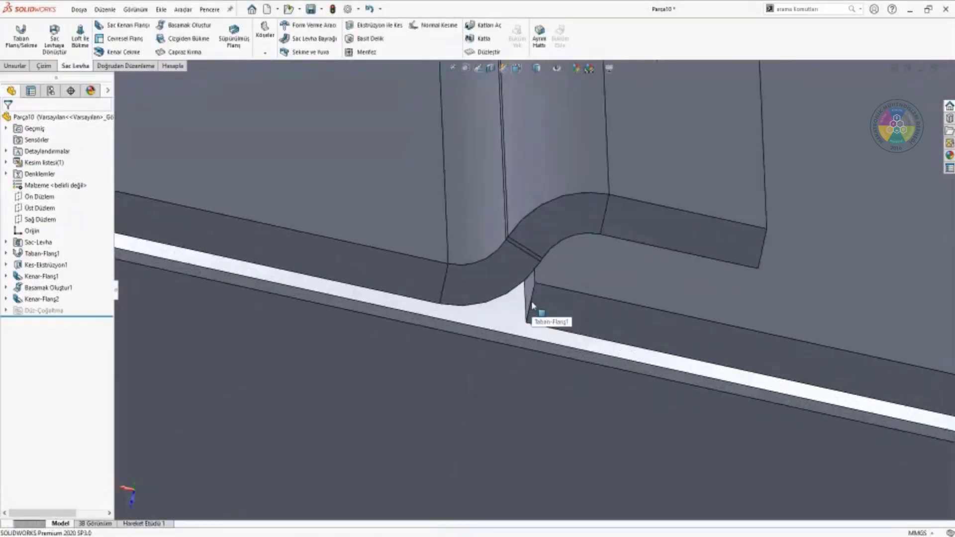
{"action": "scroll", "coordinate": [533, 305], "scroll_direction": "down", "scroll_amount": 1}
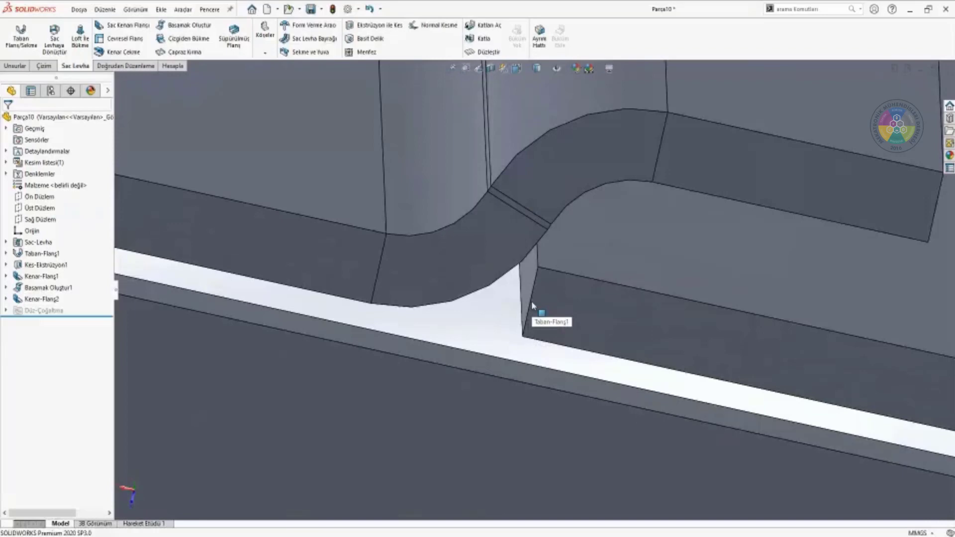
{"action": "scroll", "coordinate": [532, 301], "scroll_direction": "up", "scroll_amount": 5}
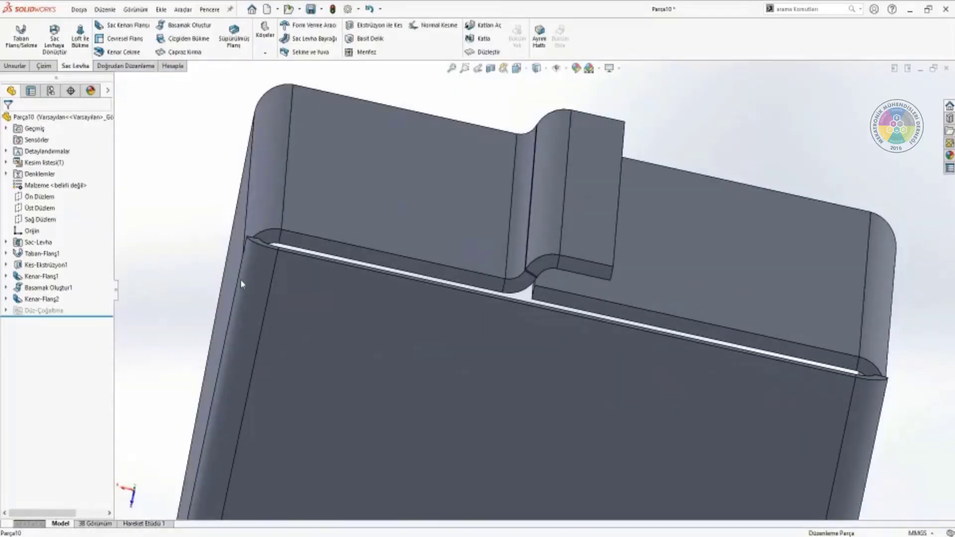
{"action": "left_click", "coordinate": [44, 287]}
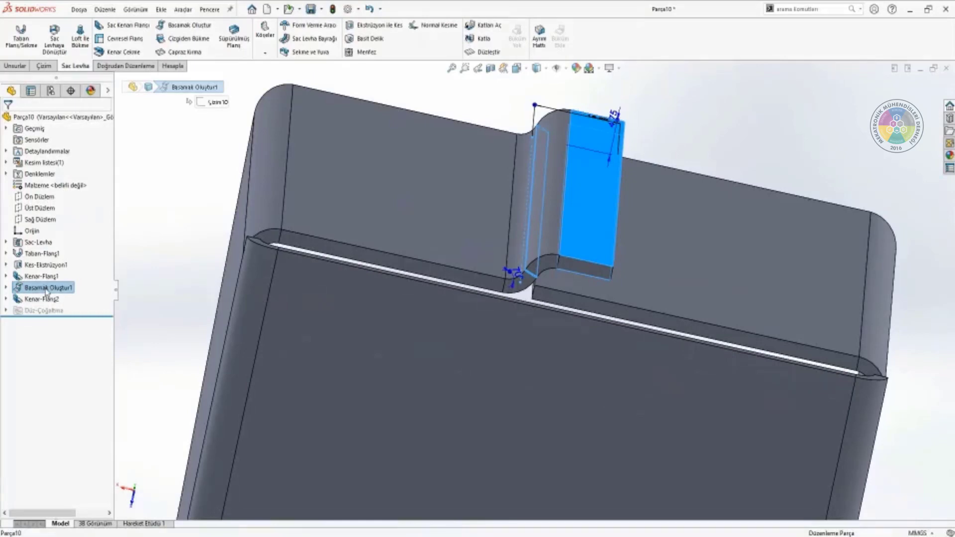
{"action": "right_click", "coordinate": [46, 292]}
{"action": "left_click", "coordinate": [55, 277]}
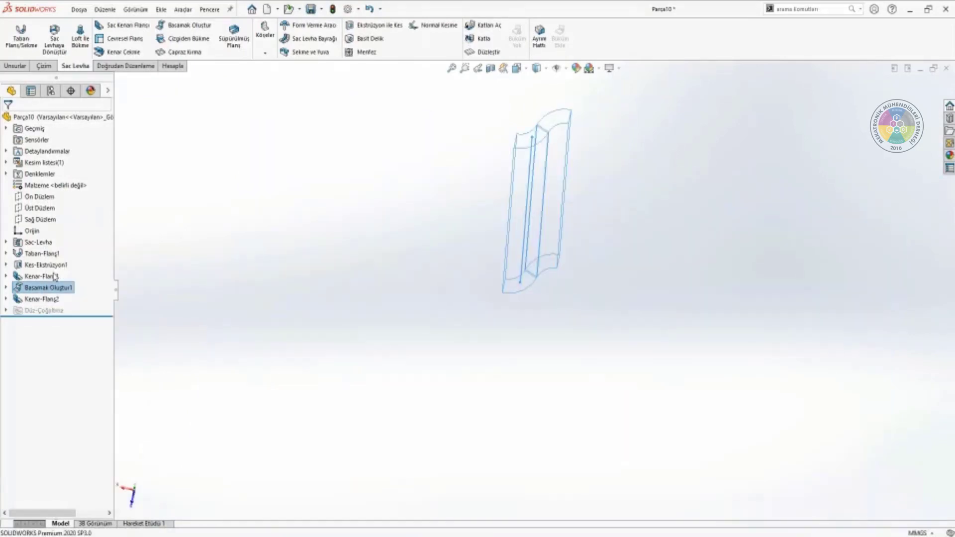
{"action": "right_click", "coordinate": [55, 276]}
{"action": "left_click", "coordinate": [59, 264]}
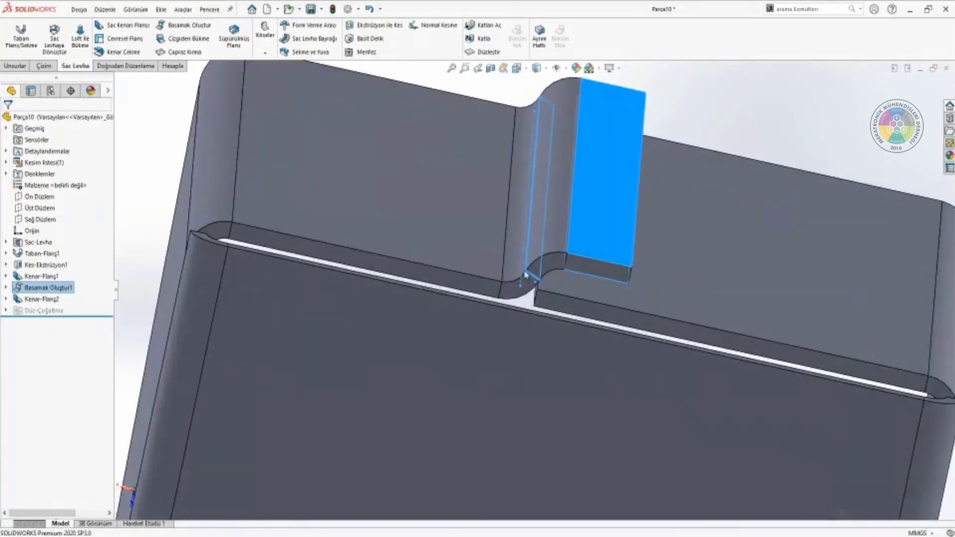
{"action": "right_click", "coordinate": [40, 286]}
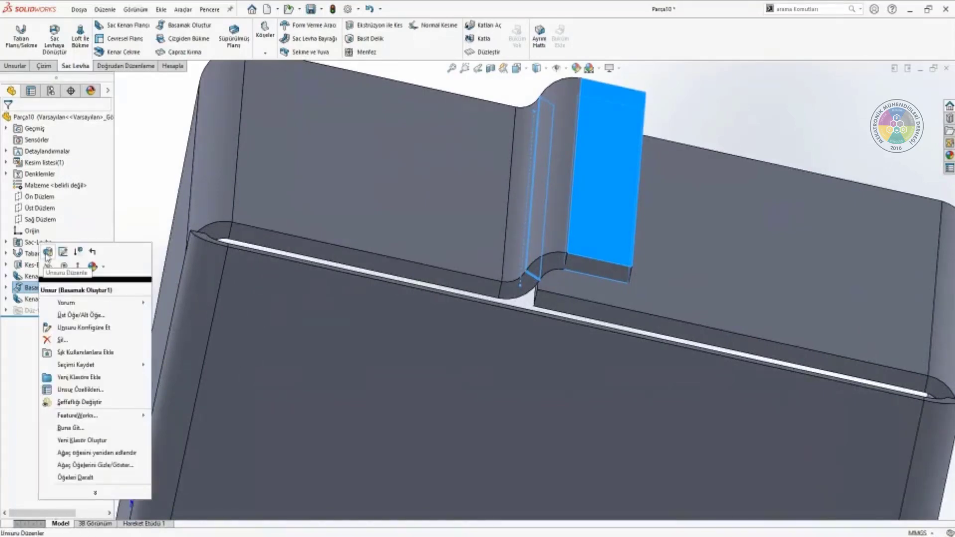
{"action": "left_click", "coordinate": [48, 265]}
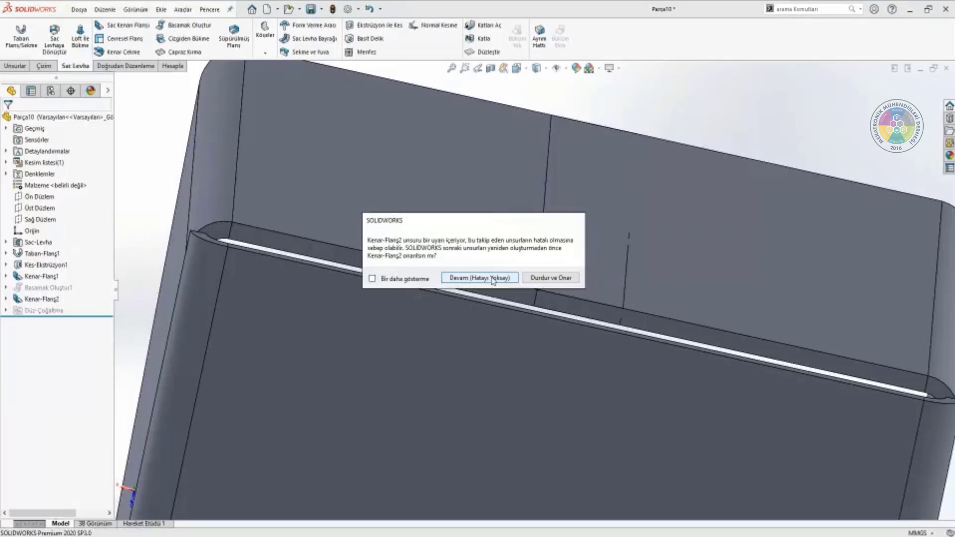
{"action": "left_click", "coordinate": [492, 281]}
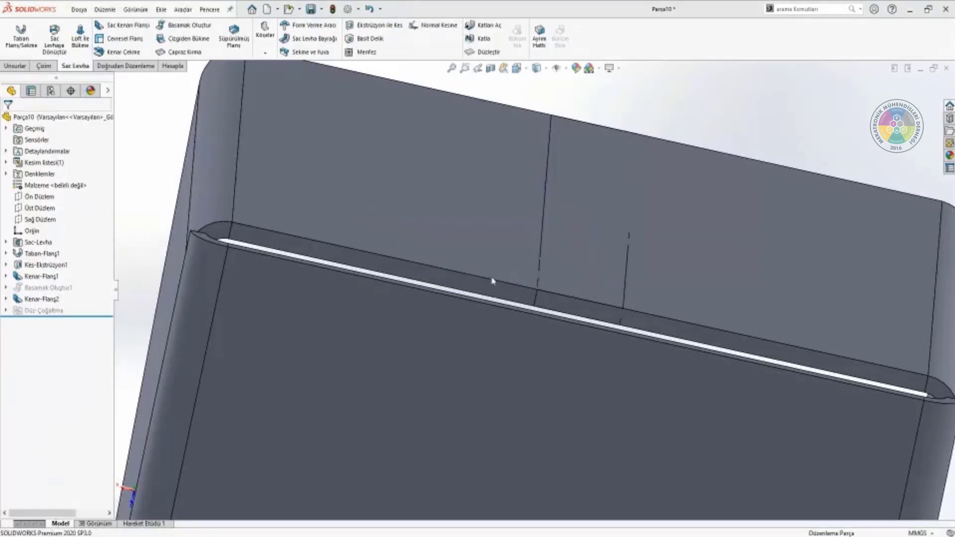
Suppress the Kenar-Flanş1 flange and start a new cross break
{"action": "left_click", "coordinate": [56, 301]}
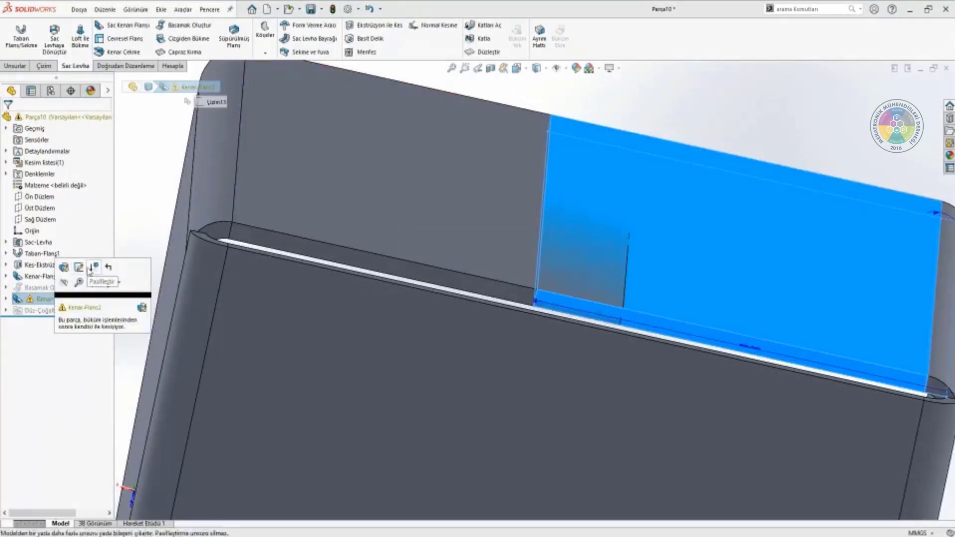
{"action": "left_click", "coordinate": [45, 277]}
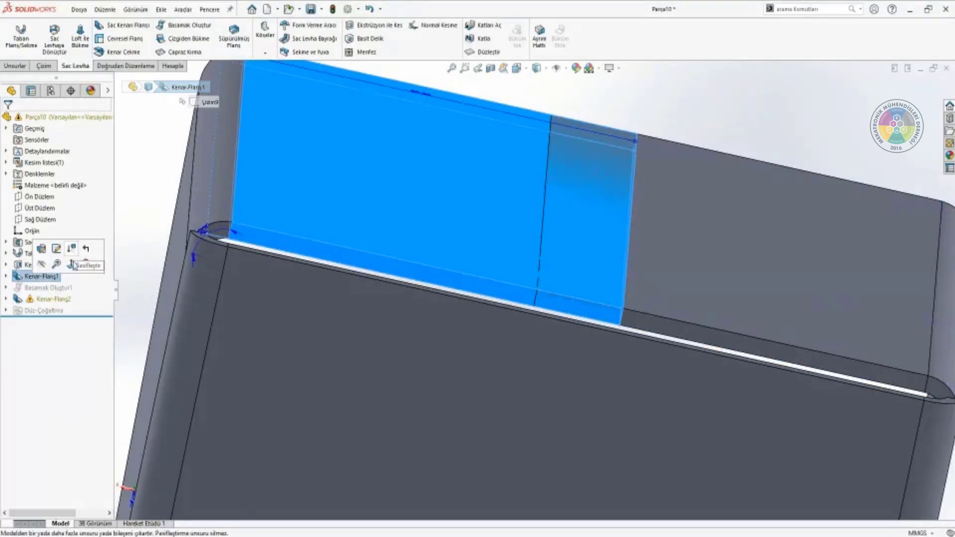
{"action": "left_click", "coordinate": [71, 264]}
{"action": "scroll", "coordinate": [537, 256], "scroll_direction": "down", "scroll_amount": 2}
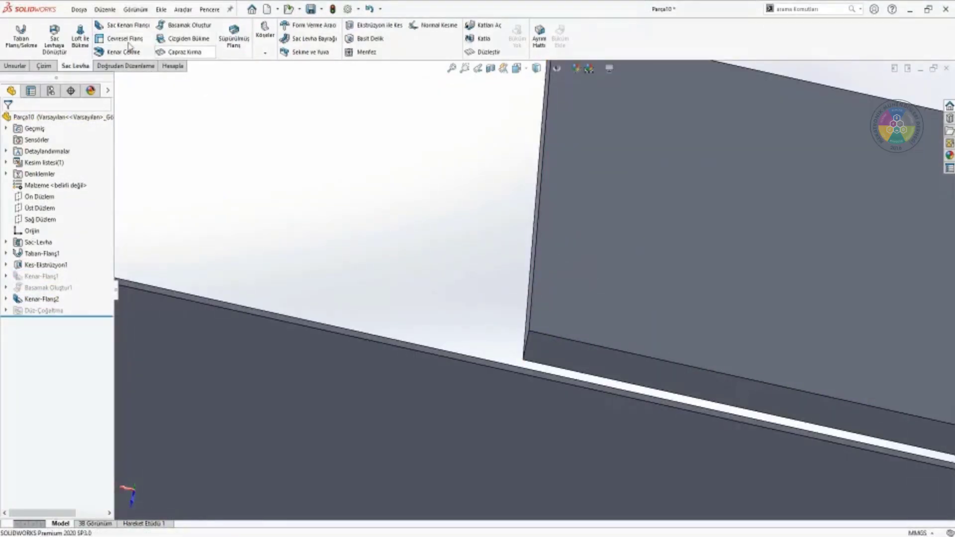
{"action": "left_click", "coordinate": [177, 53]}
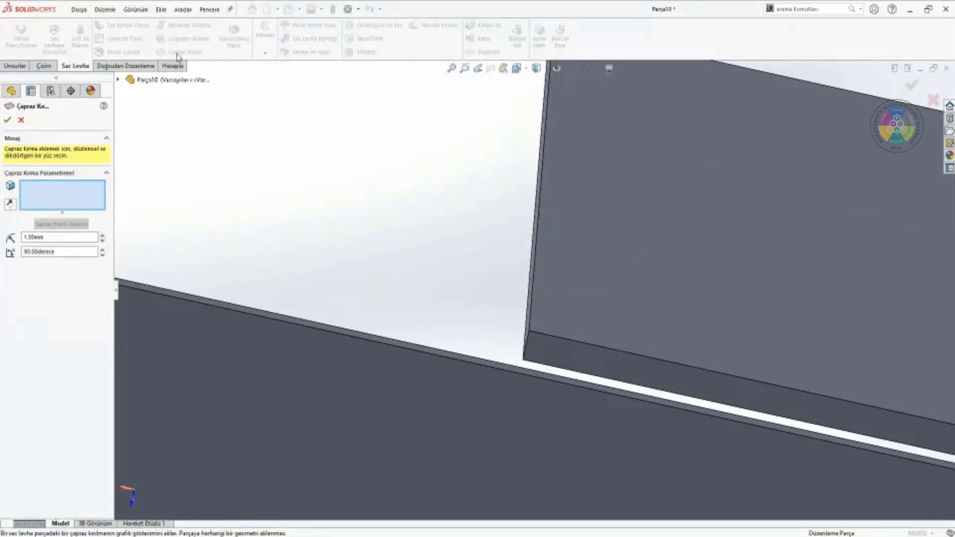
Try two flange faces for the cross break, then cancel it without adding a feature
{"action": "left_click", "coordinate": [540, 223]}
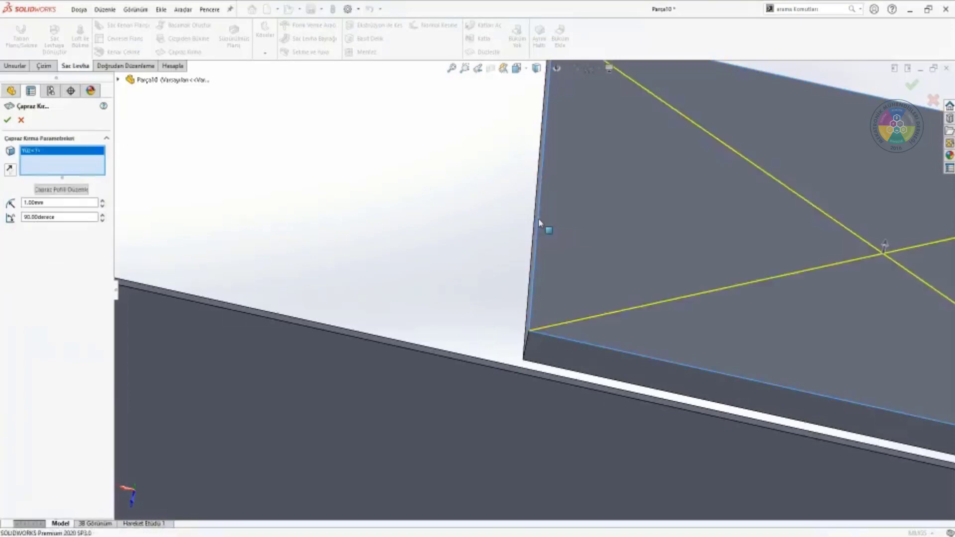
{"action": "middle_click_drag", "start_coordinate": [546, 222], "coordinate": [568, 235]}
{"action": "left_click", "coordinate": [579, 195]}
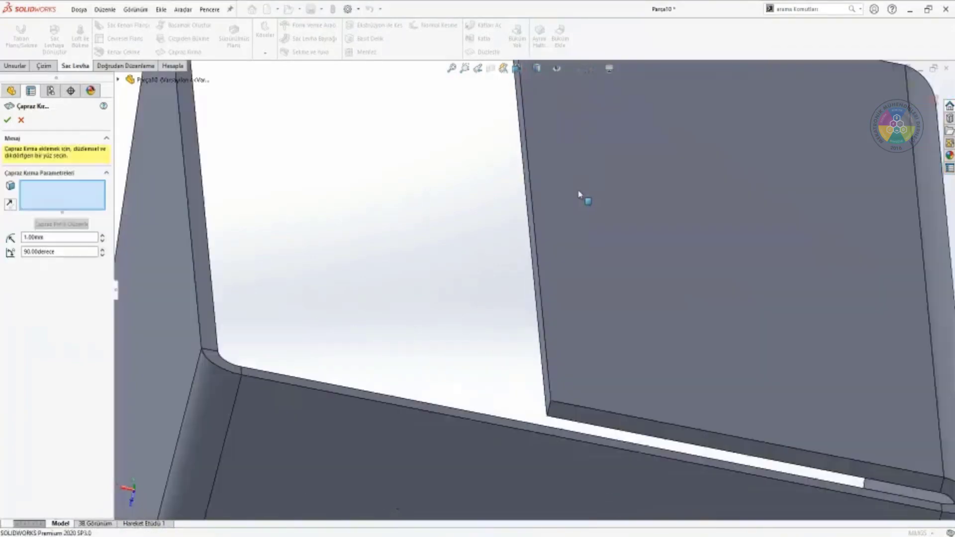
{"action": "left_click", "coordinate": [541, 217]}
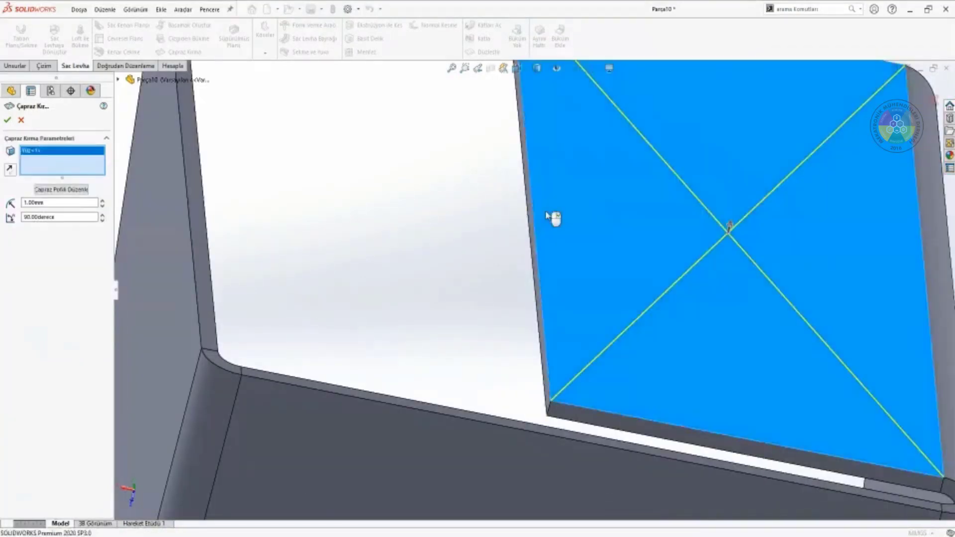
{"action": "middle_click_drag", "start_coordinate": [547, 216], "coordinate": [559, 181]}
{"action": "left_click", "coordinate": [559, 181]}
{"action": "scroll", "coordinate": [537, 239], "scroll_direction": "down", "scroll_amount": 3}
{"action": "scroll", "coordinate": [504, 303], "scroll_direction": "down", "scroll_amount": 3}
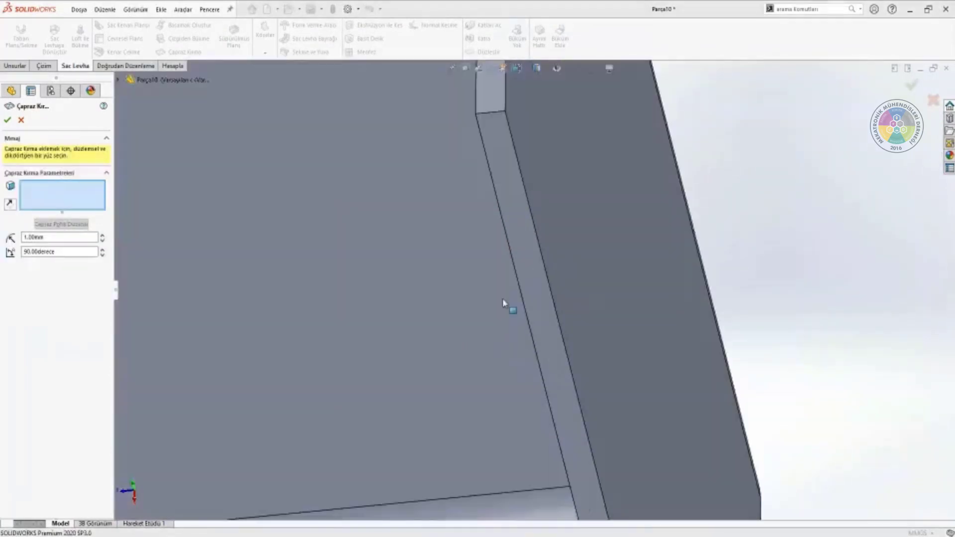
{"action": "scroll", "coordinate": [507, 308], "scroll_direction": "up", "scroll_amount": 2}
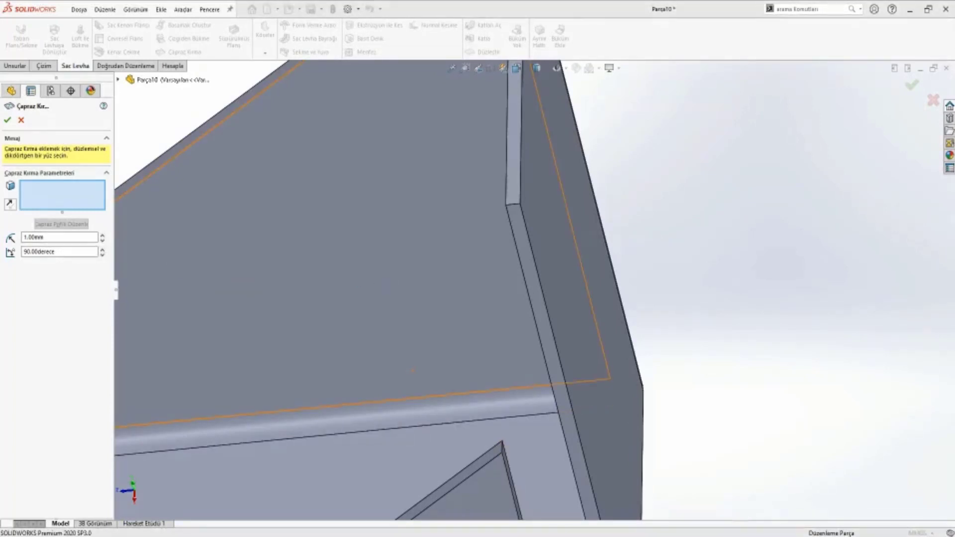
{"action": "left_click", "coordinate": [21, 120]}
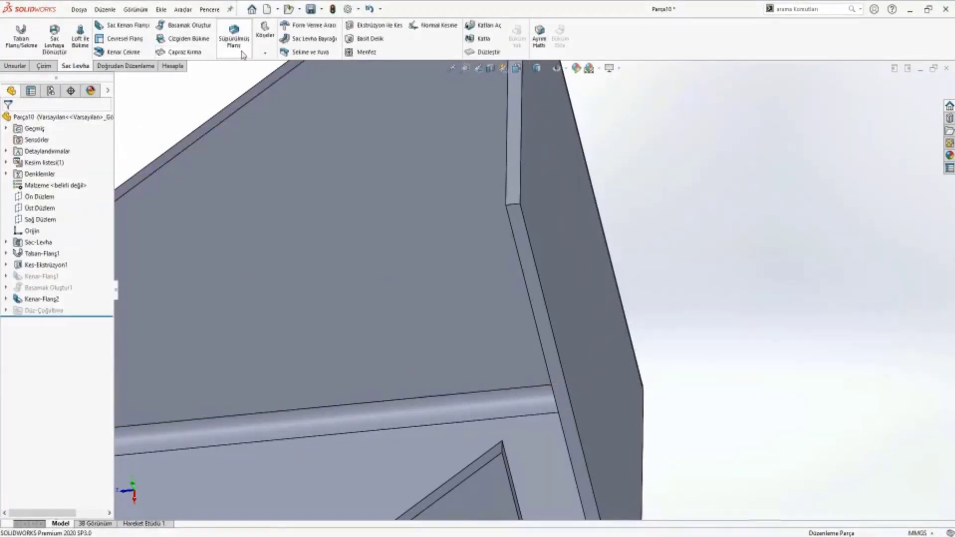
Start a hem on an edge, then cancel it
{"action": "left_click", "coordinate": [120, 52]}
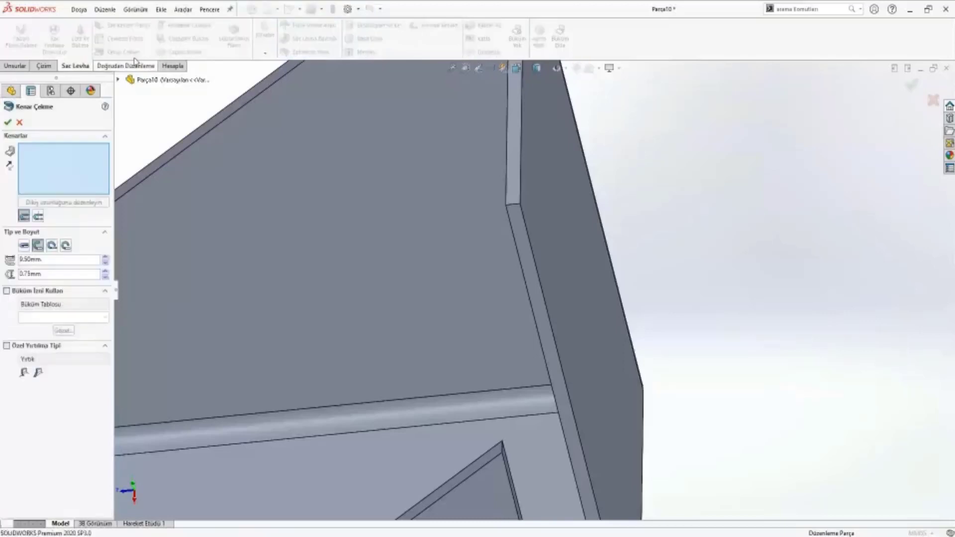
{"action": "scroll", "coordinate": [495, 255], "scroll_direction": "down", "scroll_amount": 1}
{"action": "left_click", "coordinate": [546, 258]}
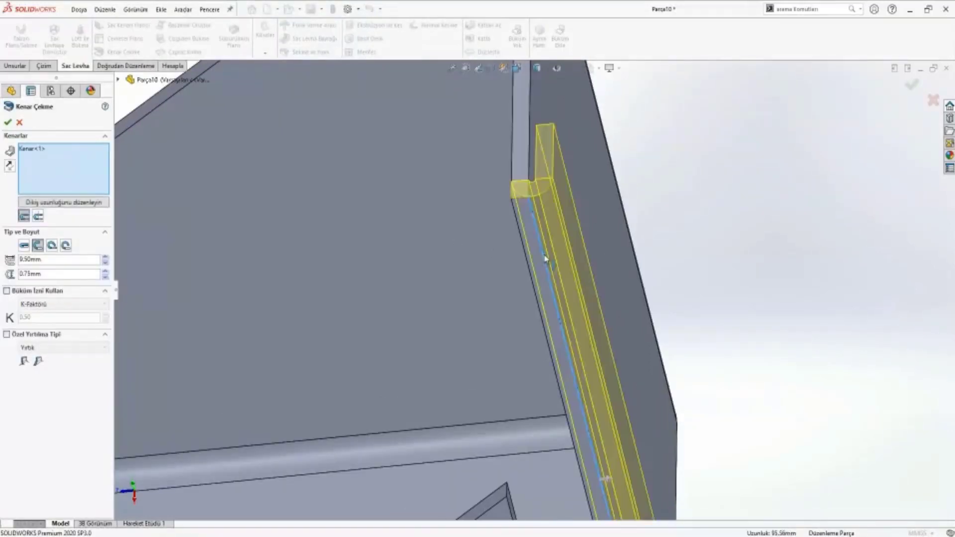
{"action": "key", "text": "Escape"}
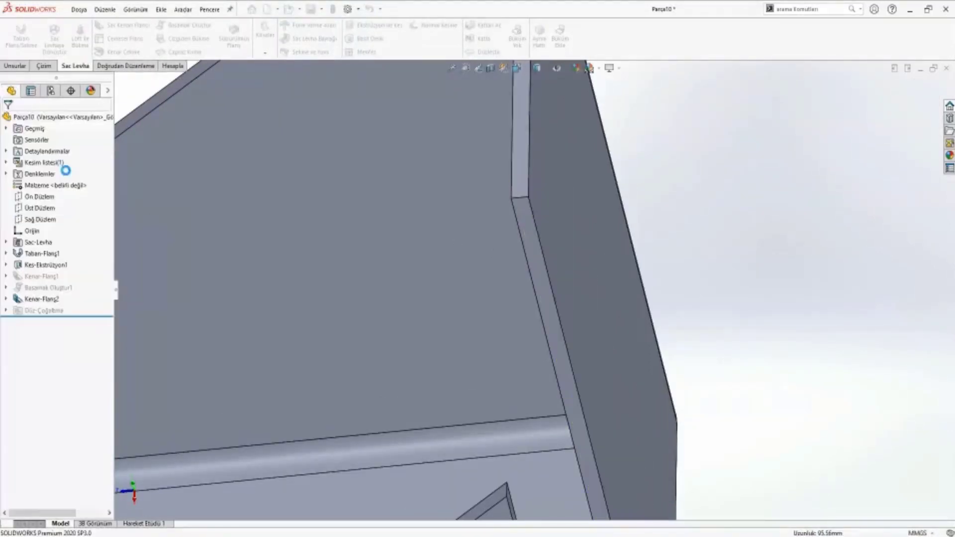
{"action": "left_click", "coordinate": [43, 277]}
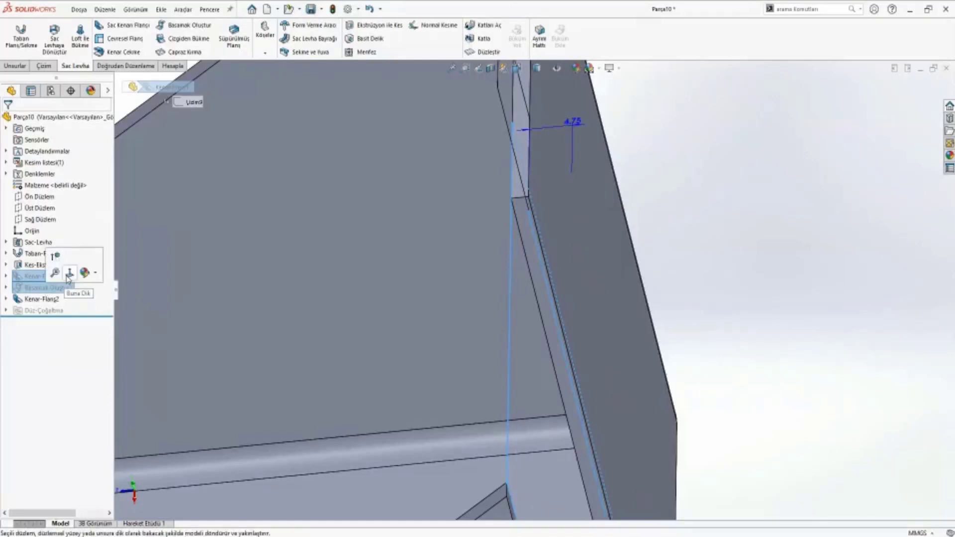
Restart the hem on the jog edge and compare outside and inside bend positions
{"action": "left_click", "coordinate": [119, 53]}
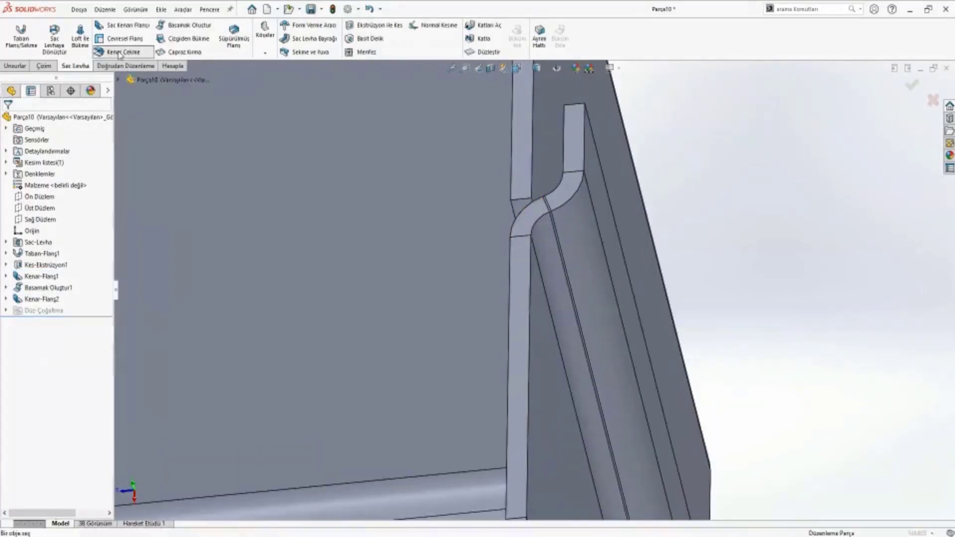
{"action": "scroll", "coordinate": [514, 200], "scroll_direction": "down", "scroll_amount": 2}
{"action": "scroll", "coordinate": [531, 215], "scroll_direction": "down", "scroll_amount": 2}
{"action": "scroll", "coordinate": [531, 216], "scroll_direction": "down", "scroll_amount": 2}
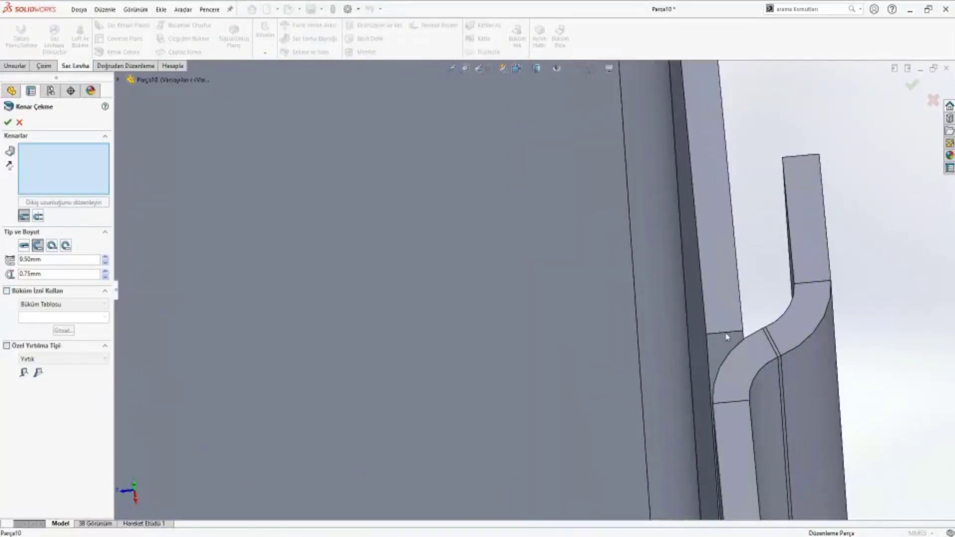
{"action": "scroll", "coordinate": [726, 337], "scroll_direction": "down", "scroll_amount": 2}
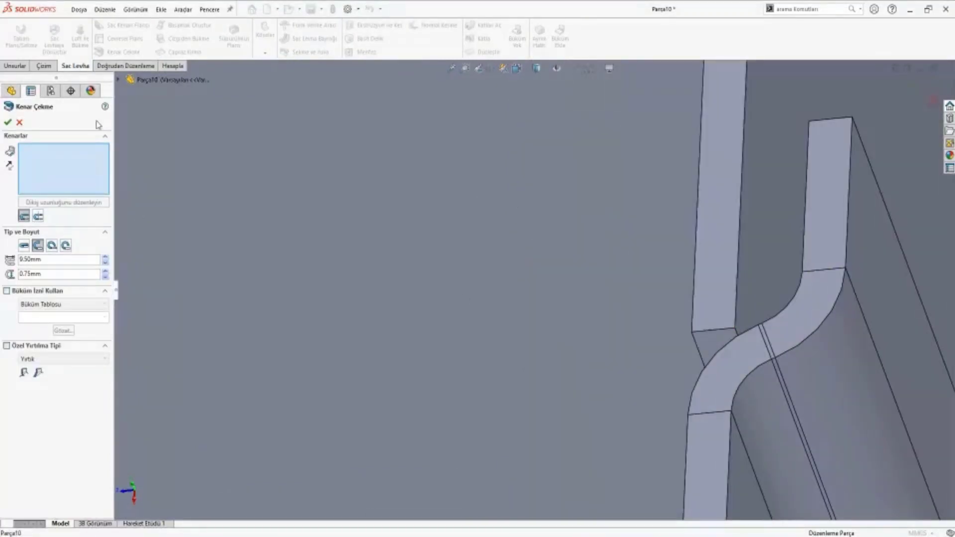
{"action": "scroll", "coordinate": [725, 305], "scroll_direction": "down", "scroll_amount": 2}
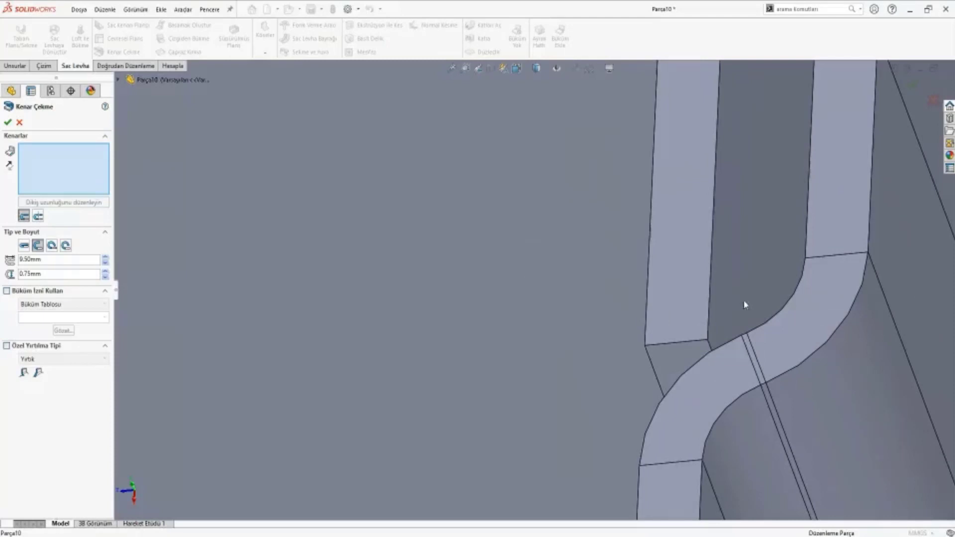
{"action": "left_click", "coordinate": [715, 348]}
{"action": "mouse_move", "coordinate": [719, 351]}
{"action": "middle_mouse_down"}
{"action": "mouse_move", "coordinate": [725, 324]}
{"action": "mouse_move", "coordinate": [742, 334]}
{"action": "mouse_move", "coordinate": [727, 318]}
{"action": "middle_mouse_up"}
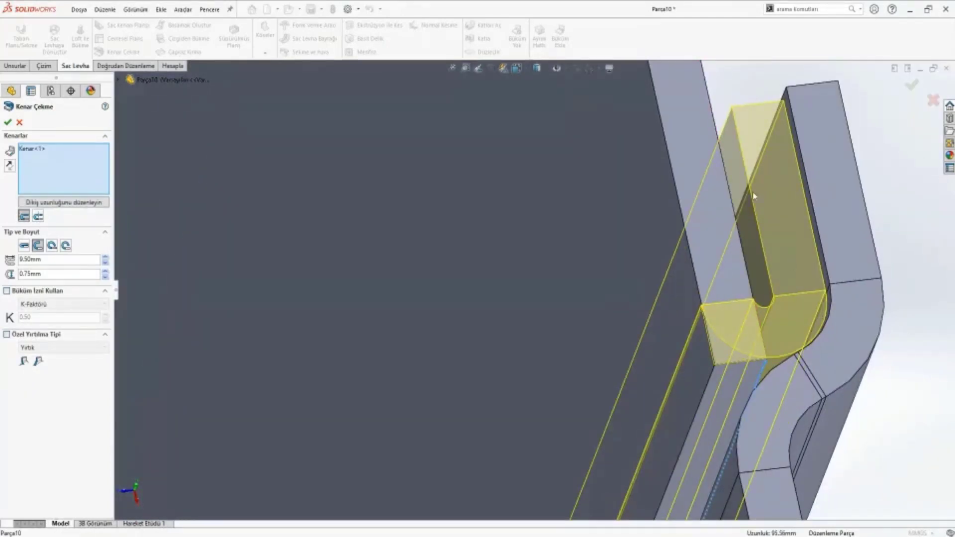
{"action": "left_click", "coordinate": [37, 218]}
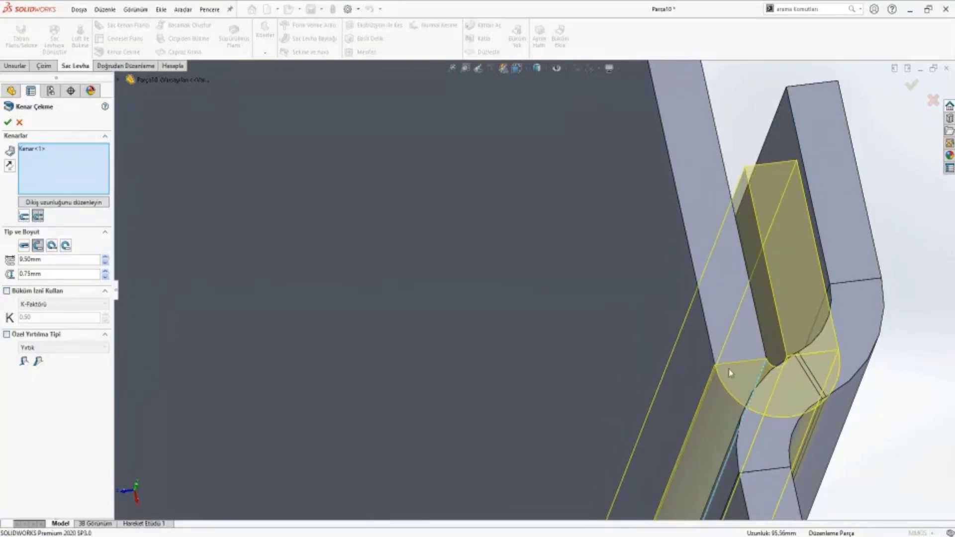
{"action": "left_click", "coordinate": [24, 217]}
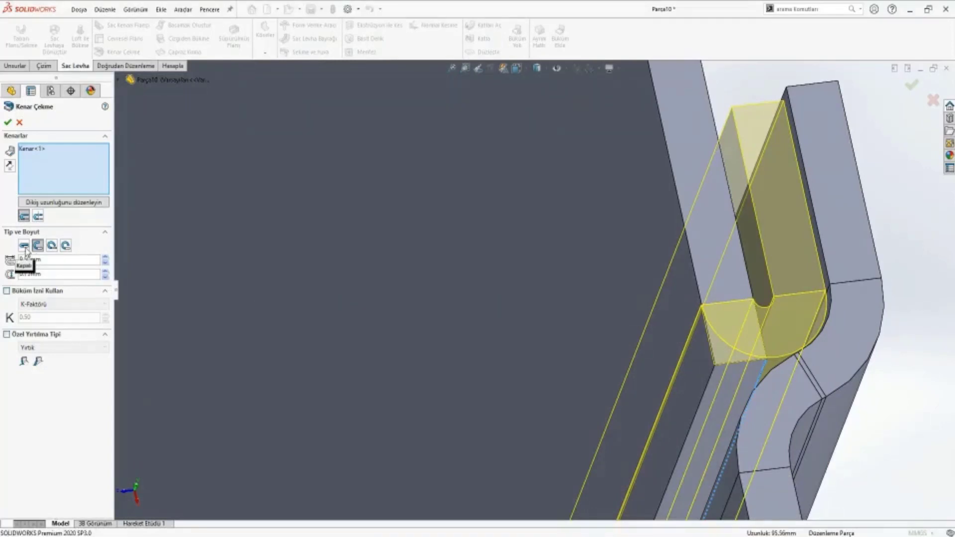
{"action": "scroll", "coordinate": [547, 299], "scroll_direction": "up", "scroll_amount": 1}
{"action": "middle_click_drag", "start_coordinate": [674, 291], "coordinate": [637, 311]}
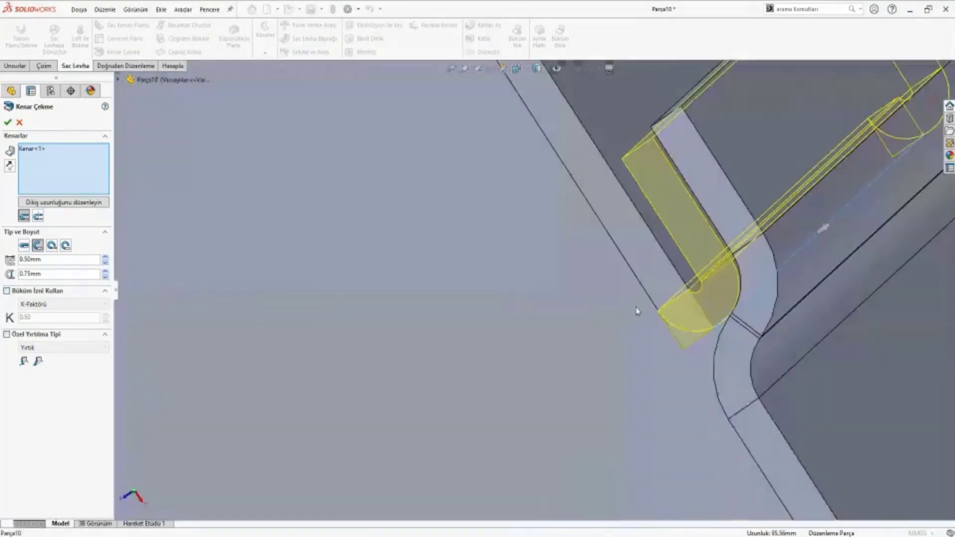
Compare closed, open, tear drop and rolled hem types, settling on open
{"action": "left_click", "coordinate": [24, 245]}
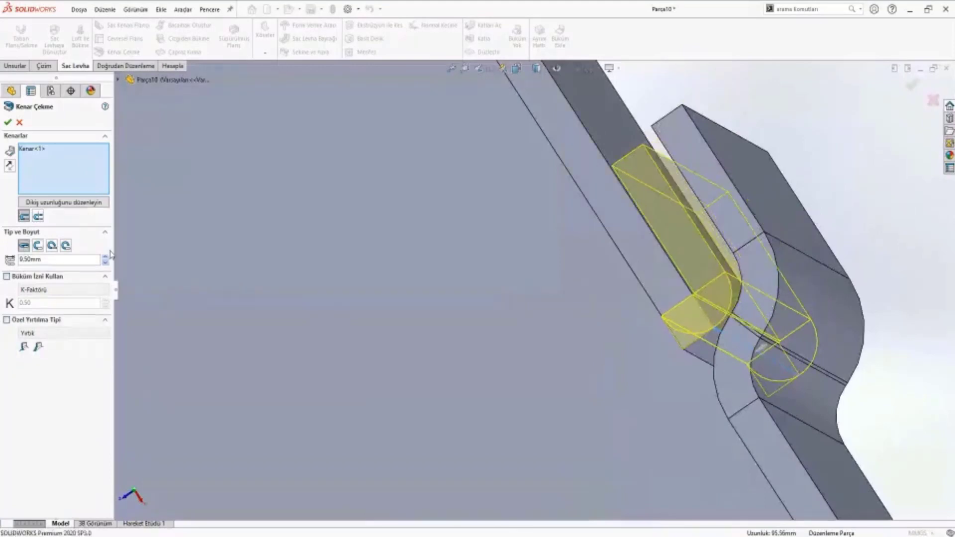
{"action": "scroll", "coordinate": [789, 213], "scroll_direction": "down", "scroll_amount": 4}
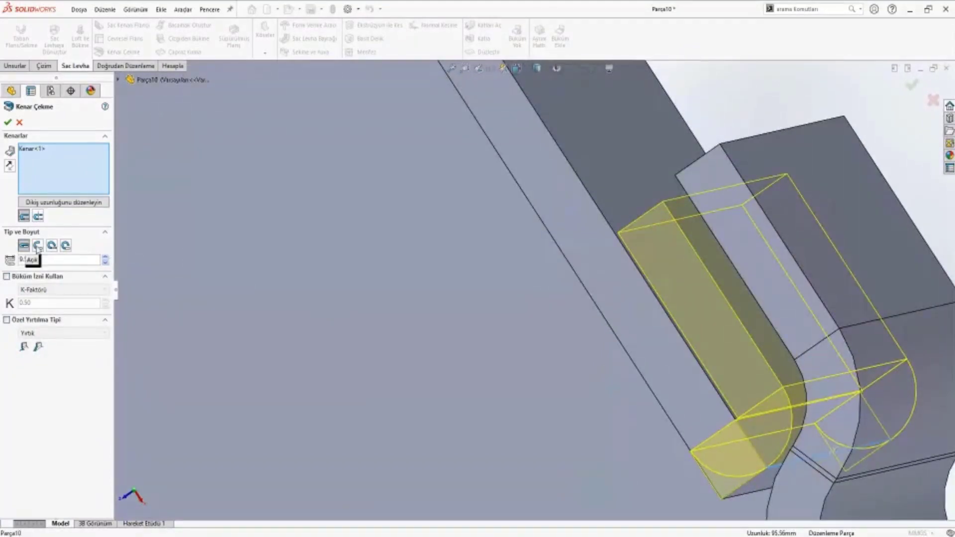
{"action": "left_click", "coordinate": [38, 245]}
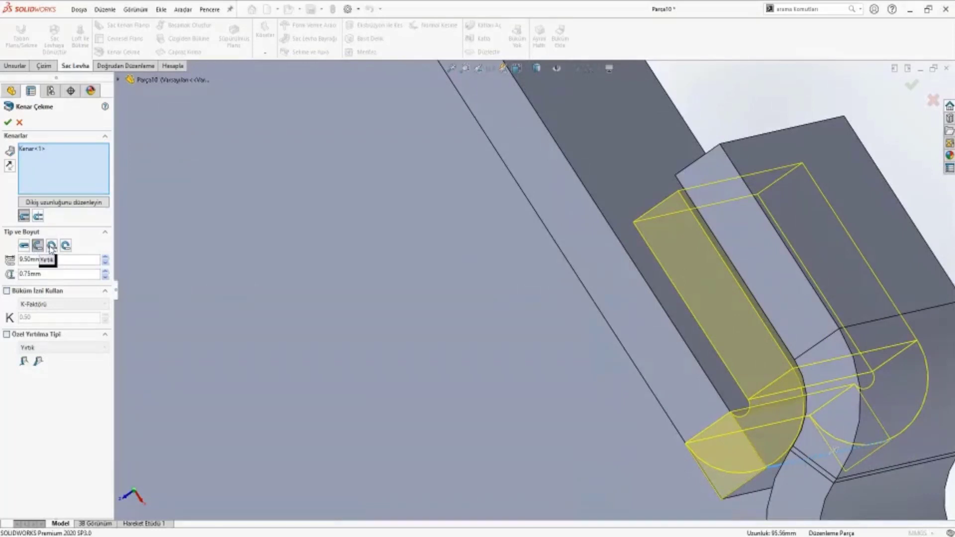
{"action": "left_click", "coordinate": [51, 245]}
{"action": "scroll", "coordinate": [498, 289], "scroll_direction": "down", "scroll_amount": 3}
{"action": "scroll", "coordinate": [498, 289], "scroll_direction": "up", "scroll_amount": 2}
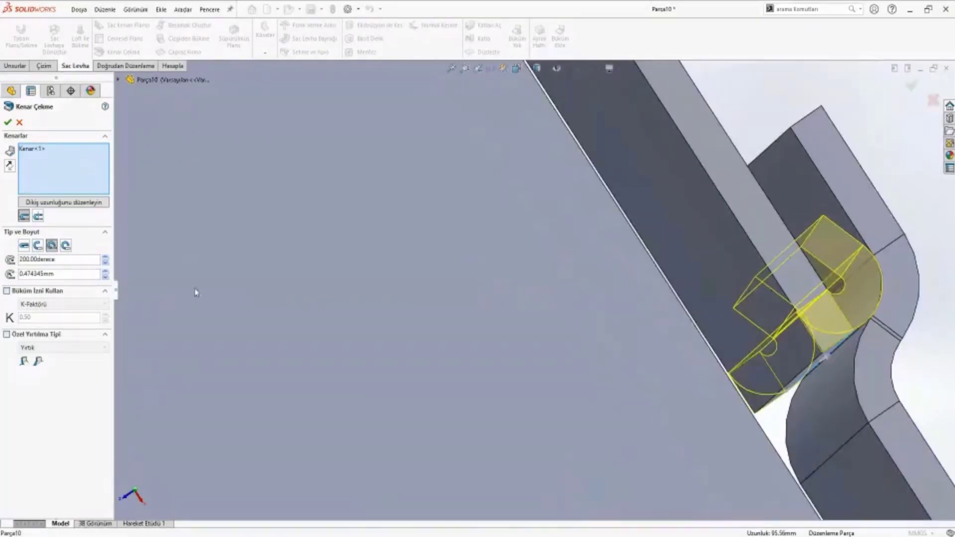
{"action": "left_click", "coordinate": [66, 245]}
{"action": "scroll", "coordinate": [628, 282], "scroll_direction": "up", "scroll_amount": 3}
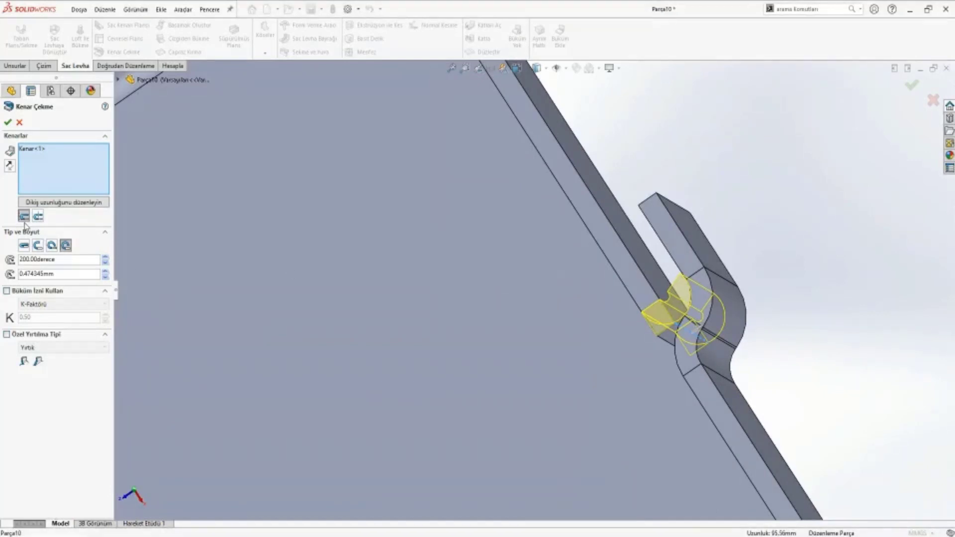
{"action": "left_click", "coordinate": [39, 247]}
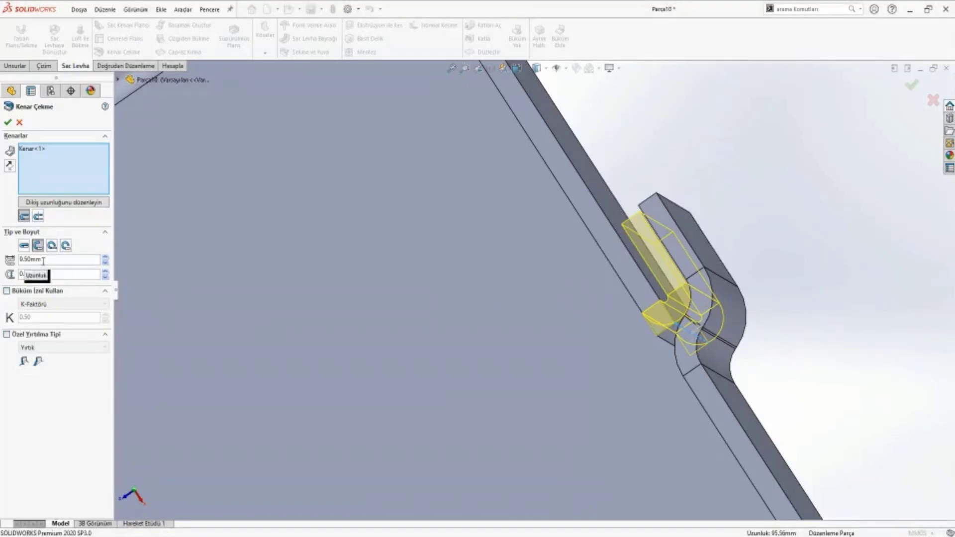
Set the hem length to 9.50 mm and the gap to 0.75 mm after trying 3.00 mm
{"action": "scroll", "coordinate": [632, 270], "scroll_direction": "down", "scroll_amount": 2}
{"action": "middle_click_drag", "start_coordinate": [632, 271], "coordinate": [604, 272]}
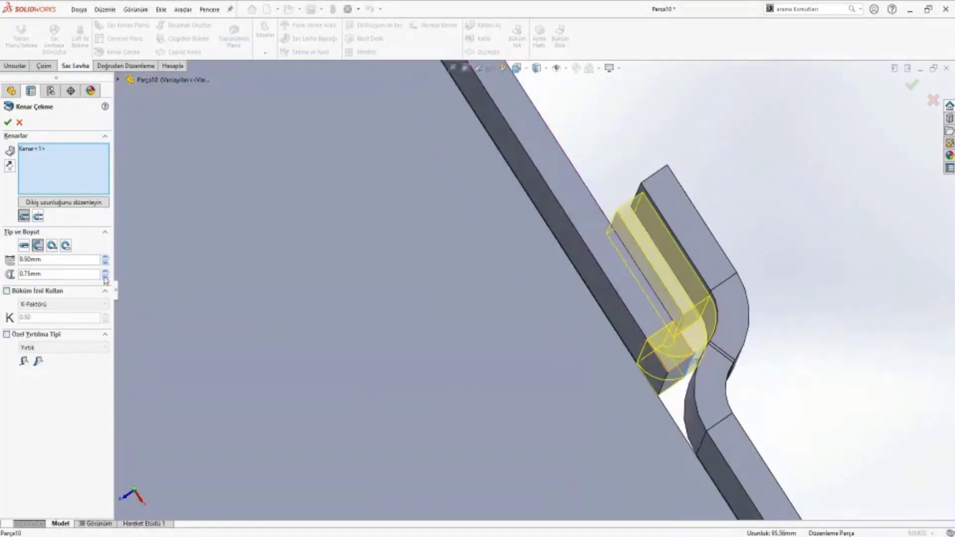
{"action": "left_click", "coordinate": [106, 261]}
{"action": "double_click", "coordinate": [50, 259]}
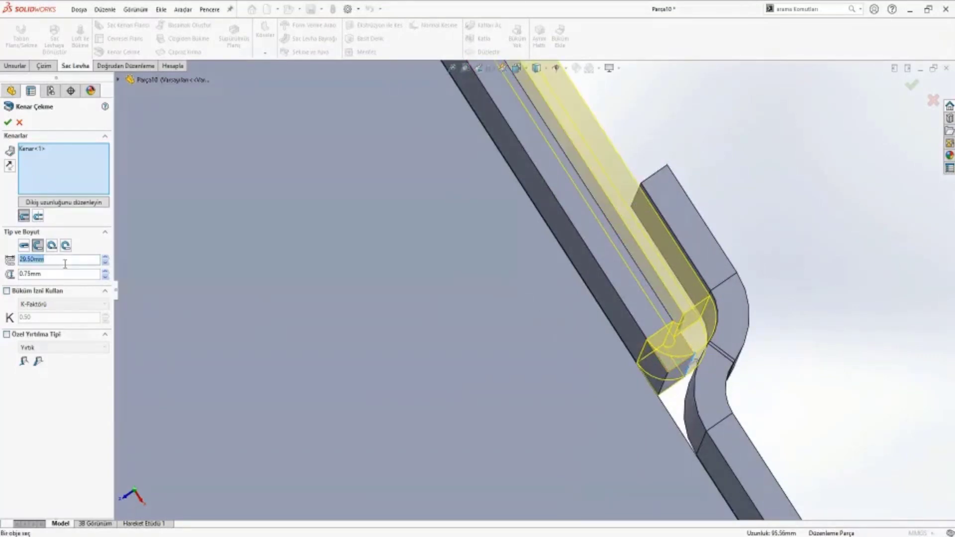
{"action": "type", "text": "0"}
{"action": "key", "text": "Return"}
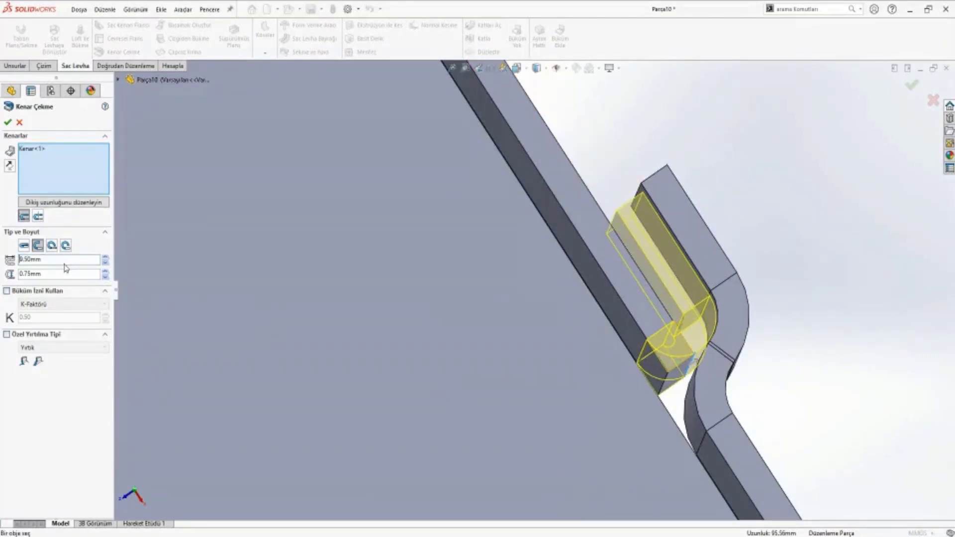
{"action": "scroll", "coordinate": [627, 251], "scroll_direction": "down", "scroll_amount": 2}
{"action": "middle_click_drag", "start_coordinate": [627, 250], "coordinate": [625, 241]}
{"action": "double_click", "coordinate": [64, 277]}
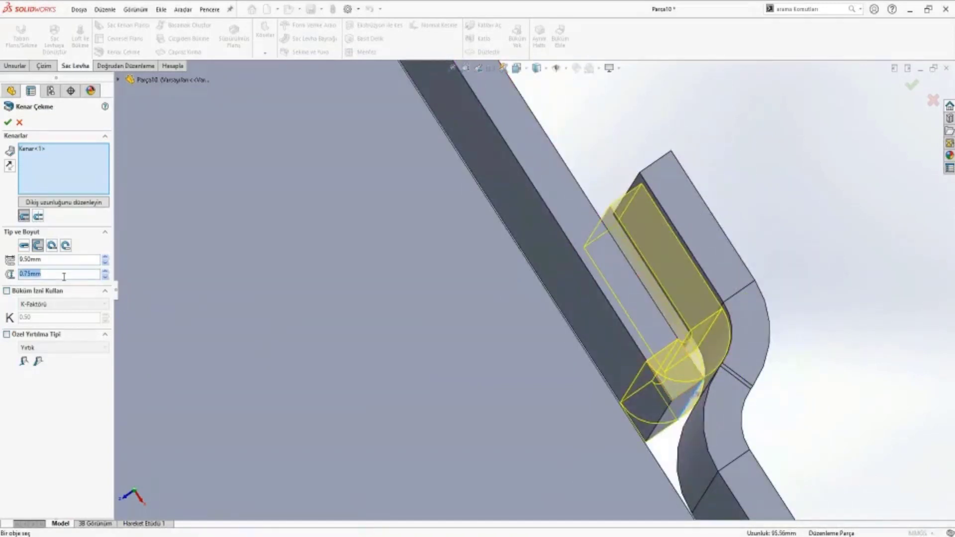
{"action": "type", "text": "3"}
{"action": "key", "text": "Return"}
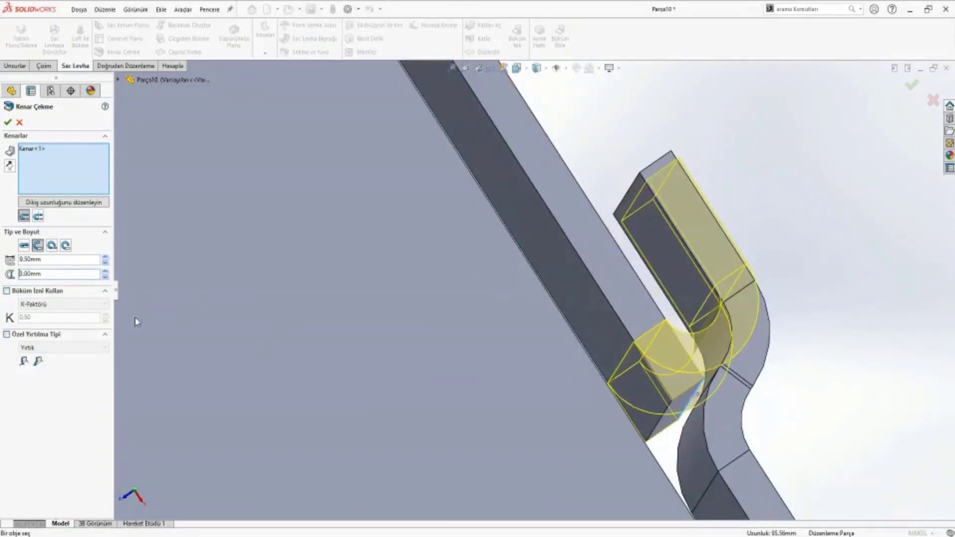
{"action": "double_click", "coordinate": [71, 275]}
{"action": "type", "text": "0.7"}
{"action": "type", "text": "5"}
{"action": "key", "text": "Return"}
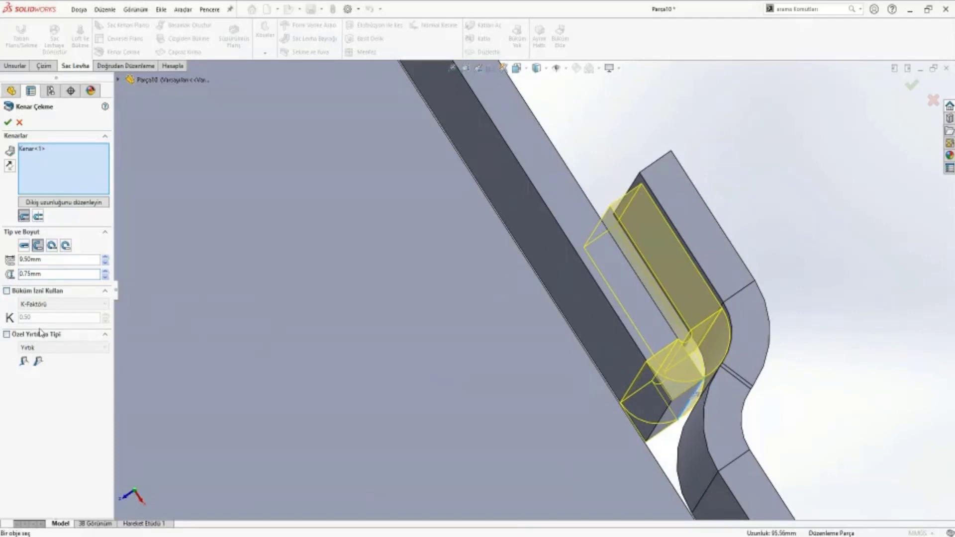
Leave the custom relief type off and create the hem Kenar Çekme1
{"action": "left_click", "coordinate": [41, 339]}
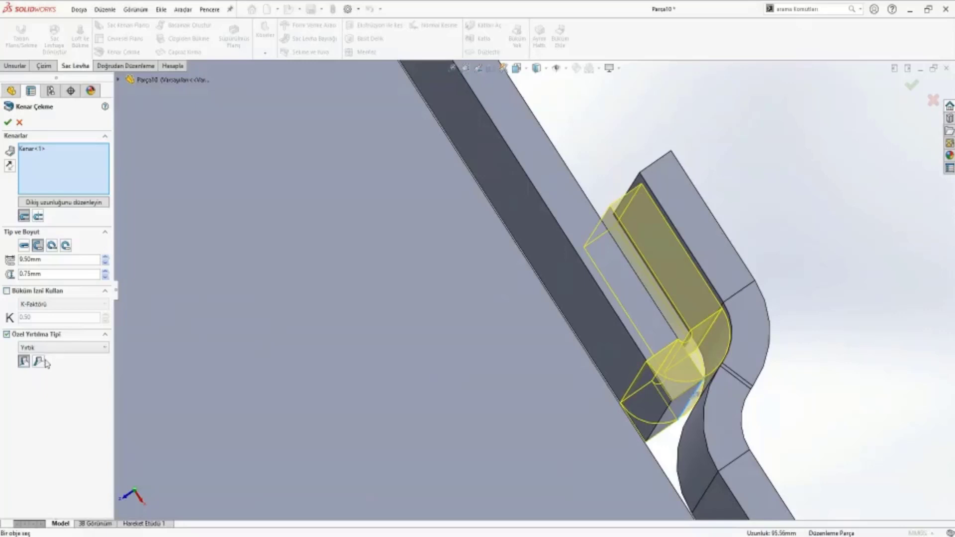
{"action": "scroll", "coordinate": [592, 337], "scroll_direction": "down", "scroll_amount": 2}
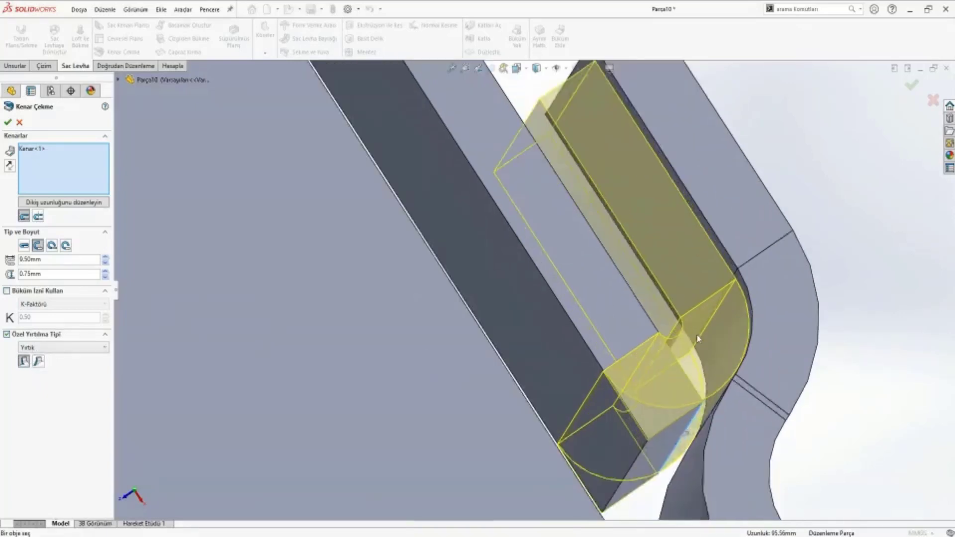
{"action": "scroll", "coordinate": [597, 340], "scroll_direction": "down", "scroll_amount": 3}
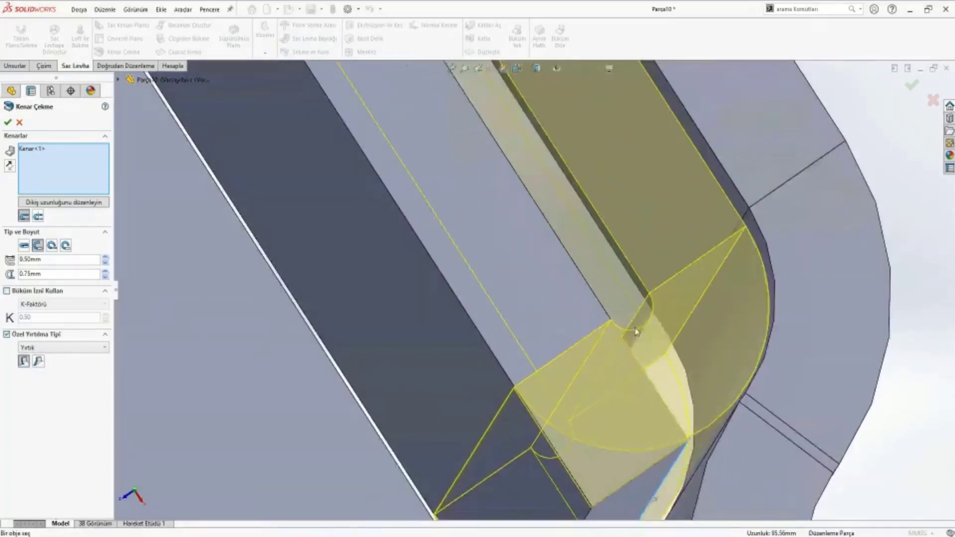
{"action": "left_click", "coordinate": [22, 337]}
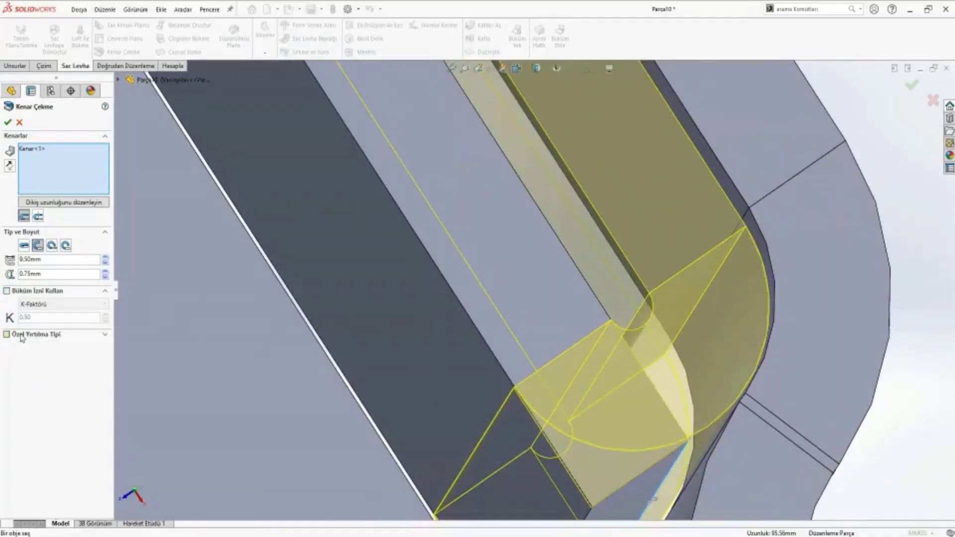
{"action": "left_click", "coordinate": [7, 121]}
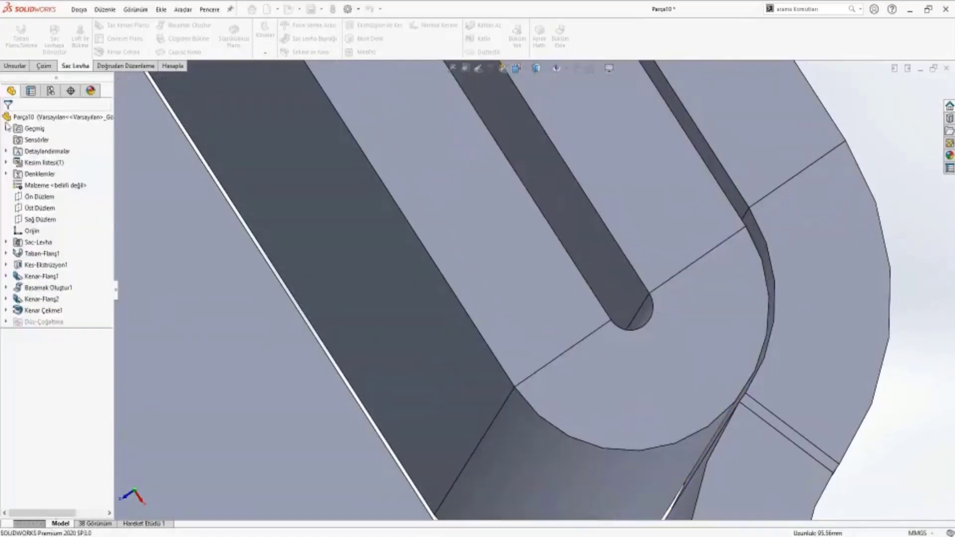
Start a corner relief on the tray and collect all of its bend corners
{"action": "scroll", "coordinate": [487, 295], "scroll_direction": "up", "scroll_amount": 5}
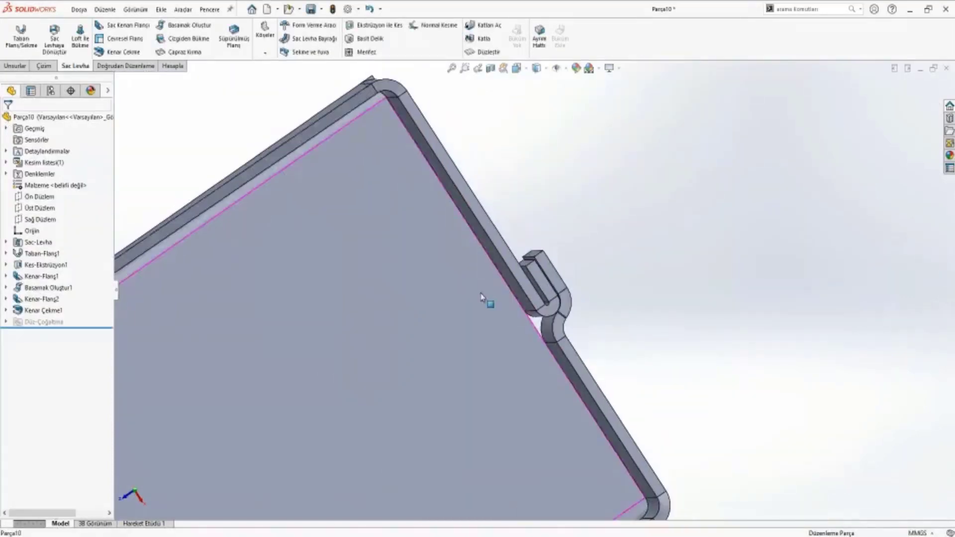
{"action": "scroll", "coordinate": [488, 294], "scroll_direction": "up", "scroll_amount": 5}
{"action": "middle_click_drag", "start_coordinate": [470, 293], "coordinate": [472, 299]}
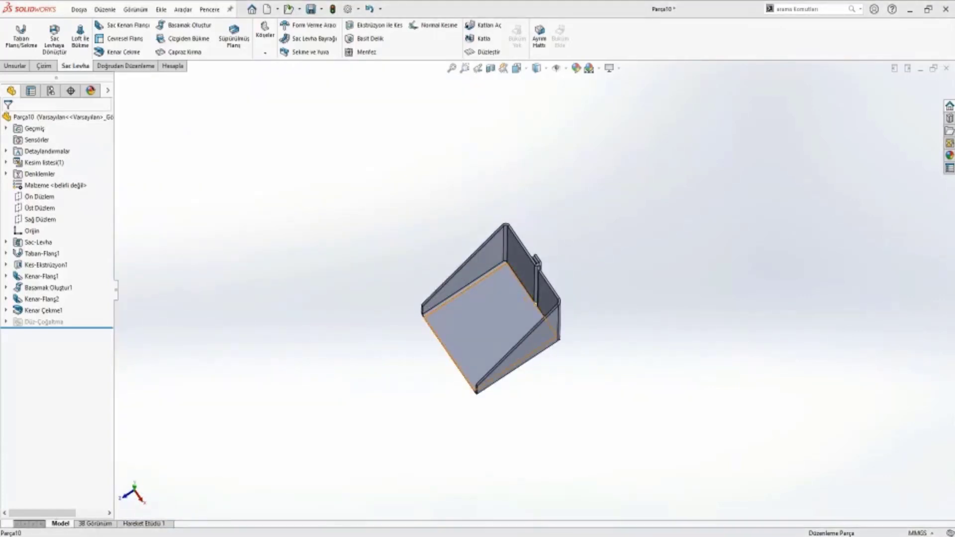
{"action": "mouse_move", "coordinate": [496, 277]}
{"action": "middle_mouse_down"}
{"action": "mouse_move", "coordinate": [312, 269]}
{"action": "mouse_move", "coordinate": [392, 375]}
{"action": "middle_mouse_up"}
{"action": "scroll", "coordinate": [448, 314], "scroll_direction": "down", "scroll_amount": 4}
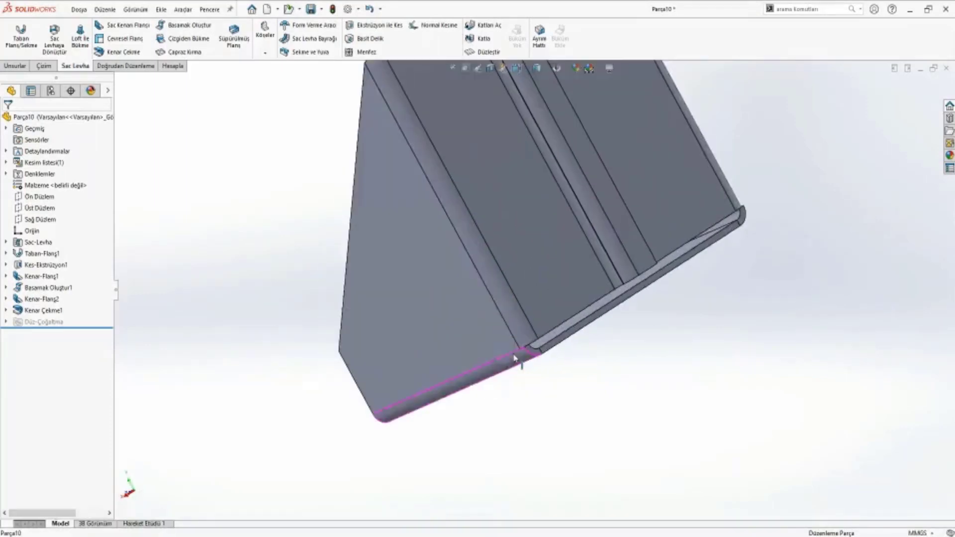
{"action": "scroll", "coordinate": [472, 307], "scroll_direction": "down", "scroll_amount": 2}
{"action": "left_click", "coordinate": [265, 52]}
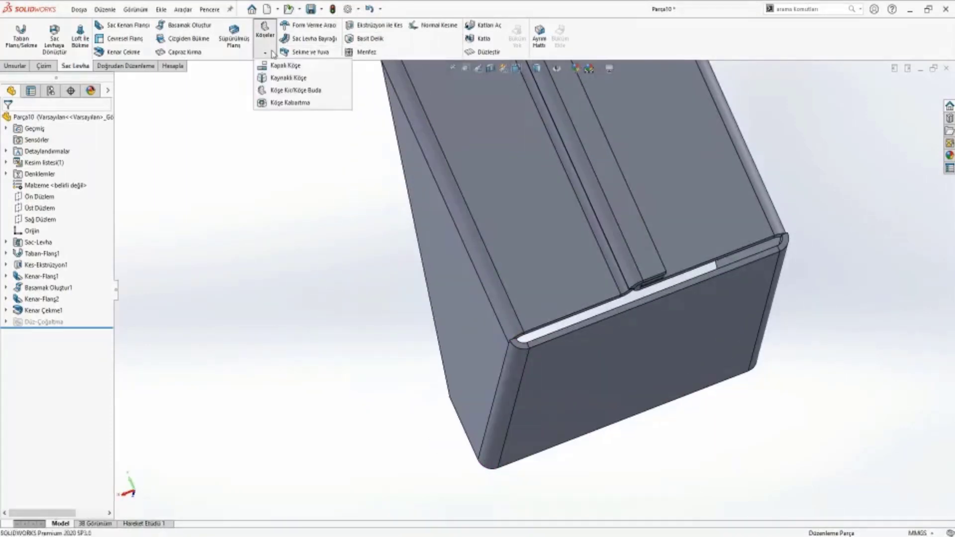
{"action": "left_click", "coordinate": [291, 104]}
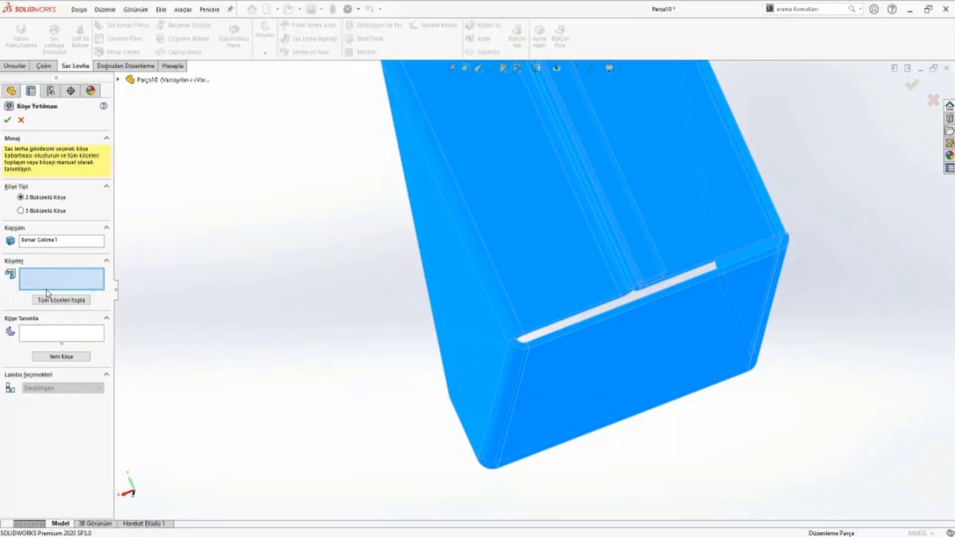
{"action": "left_click", "coordinate": [49, 300]}
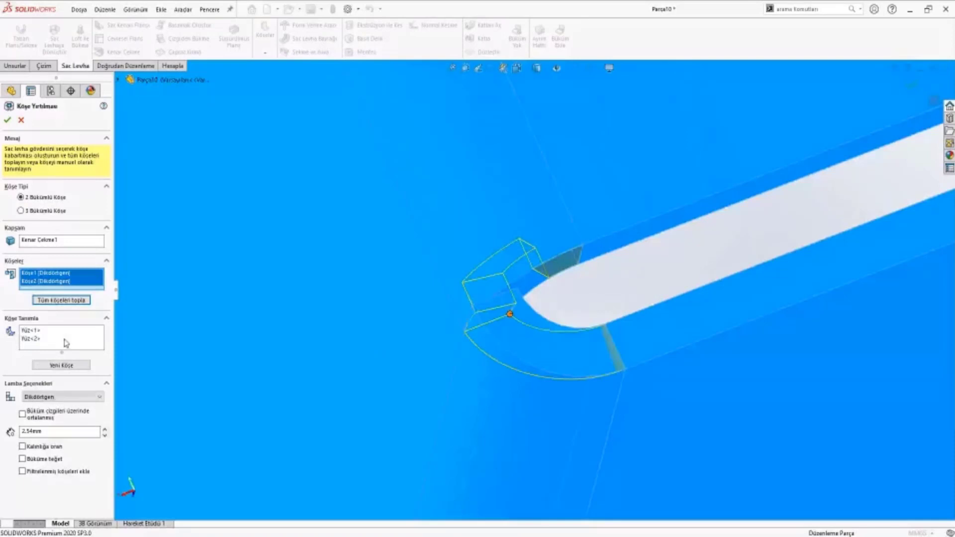
{"action": "scroll", "coordinate": [62, 403], "scroll_direction": "down", "scroll_amount": 1}
{"action": "scroll", "coordinate": [62, 396], "scroll_direction": "down", "scroll_amount": 1}
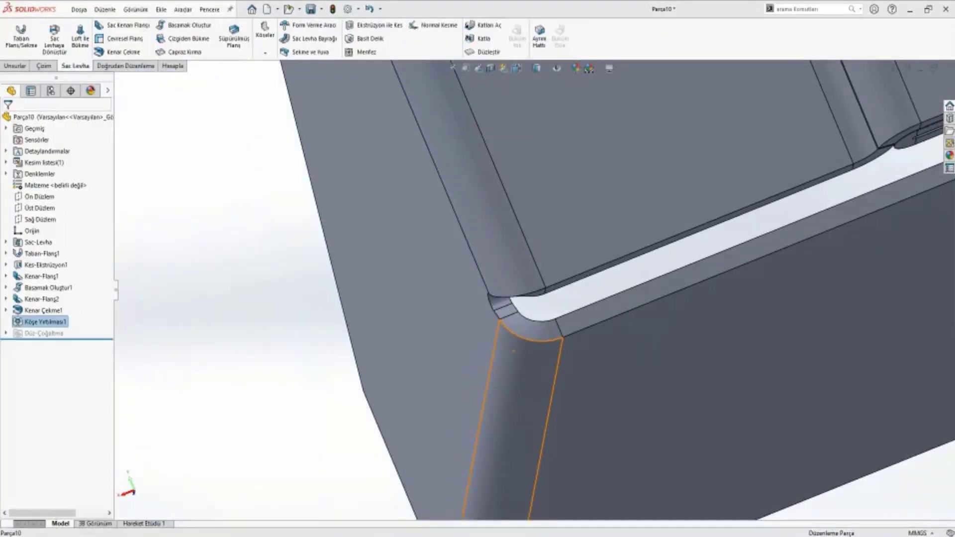
Flatten the sheet-metal part and orbit to view the whole notched flat pattern
{"action": "scroll", "coordinate": [523, 313], "scroll_direction": "up", "scroll_amount": 3}
{"action": "scroll", "coordinate": [522, 313], "scroll_direction": "up", "scroll_amount": 2}
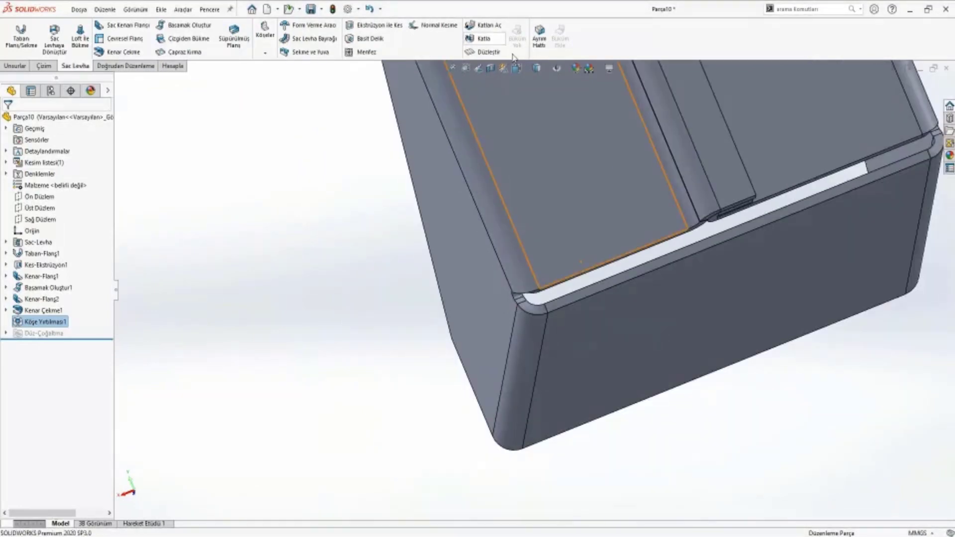
{"action": "left_click", "coordinate": [468, 52]}
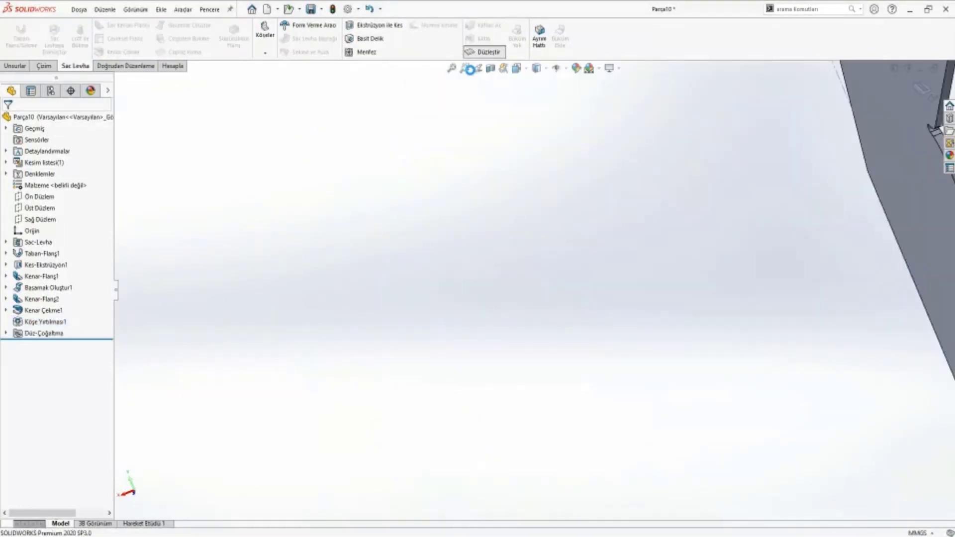
{"action": "mouse_move", "coordinate": [530, 358]}
{"action": "middle_mouse_down"}
{"action": "mouse_move", "coordinate": [478, 354]}
{"action": "mouse_move", "coordinate": [544, 285]}
{"action": "mouse_move", "coordinate": [547, 410]}
{"action": "mouse_move", "coordinate": [635, 397]}
{"action": "middle_mouse_up"}
{"action": "scroll", "coordinate": [547, 408], "scroll_direction": "up", "scroll_amount": 2}
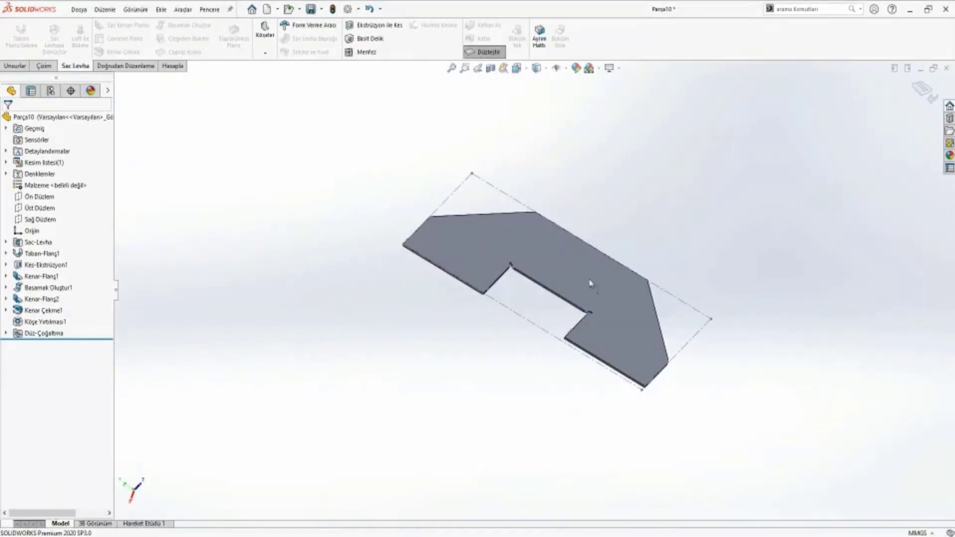
Export the flat pattern to Parça10.dxf as Sac levha (sheet metal) with the bounding box included
{"action": "right_click", "coordinate": [581, 245]}
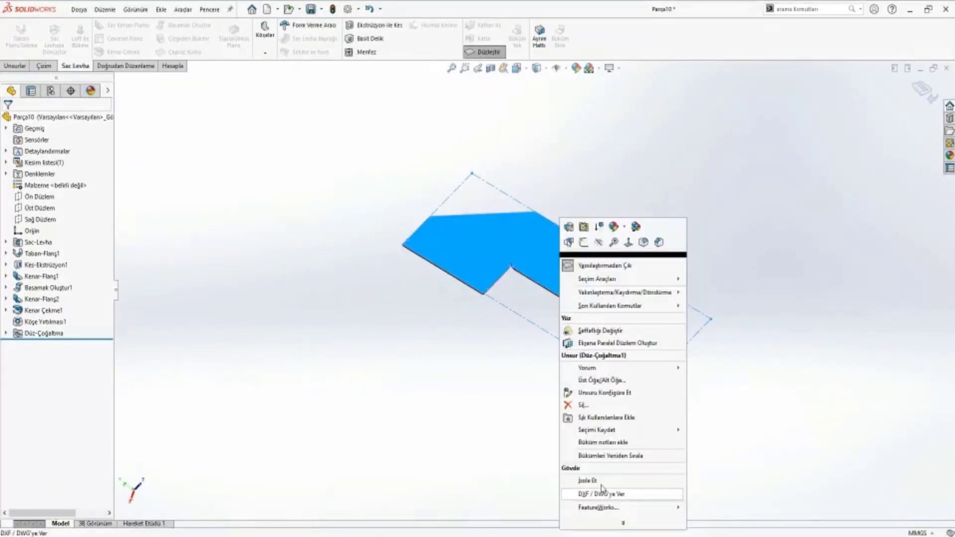
{"action": "left_click", "coordinate": [603, 496]}
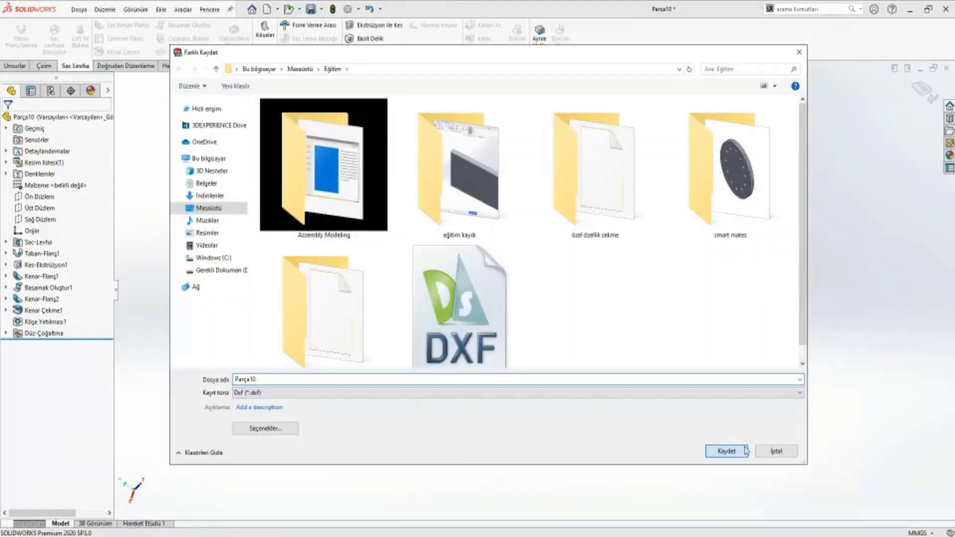
{"action": "left_click", "coordinate": [729, 451]}
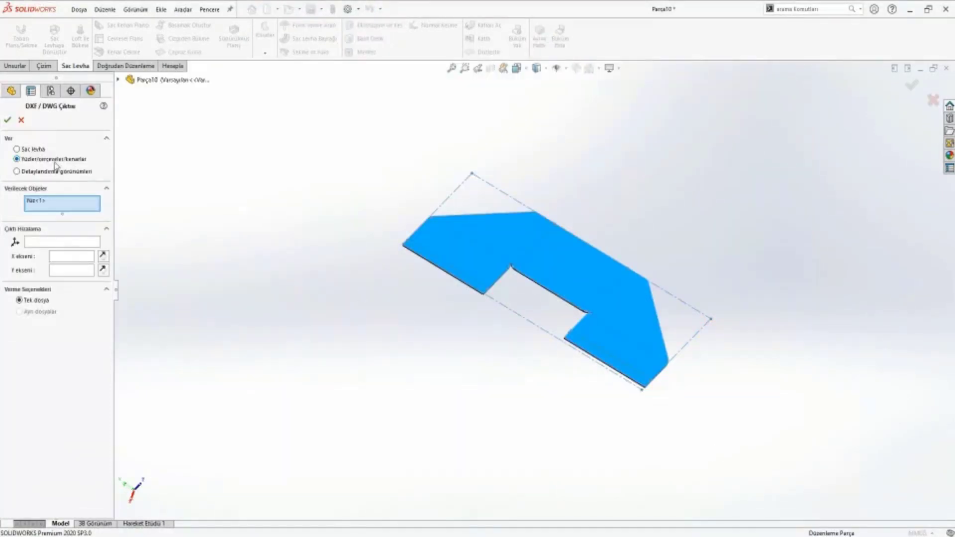
{"action": "left_click", "coordinate": [31, 149]}
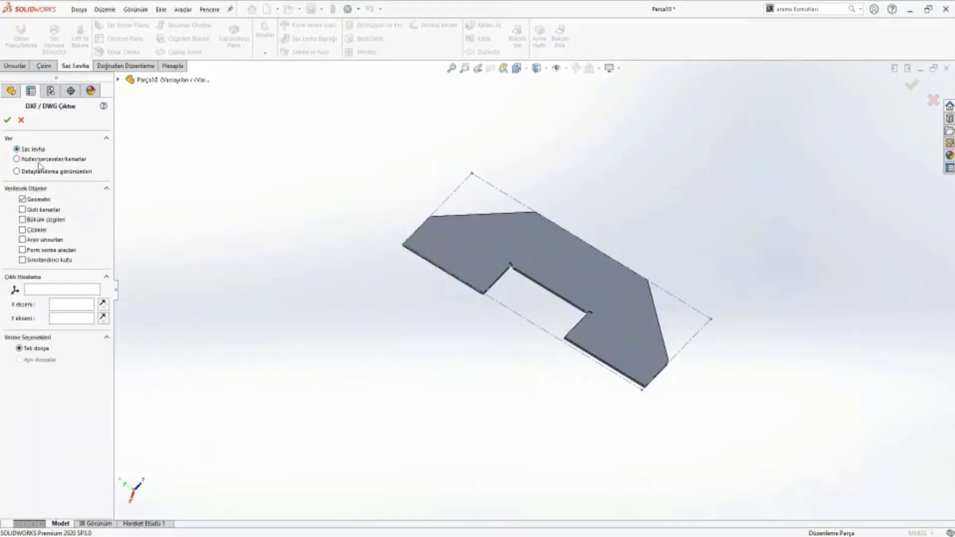
{"action": "left_click", "coordinate": [49, 261]}
{"action": "left_click", "coordinate": [7, 120]}
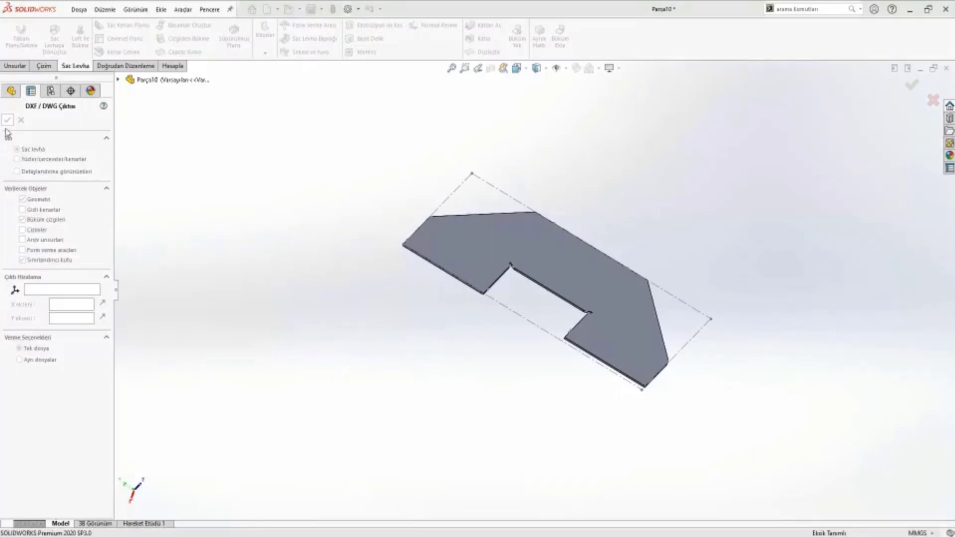
{"action": "scroll", "coordinate": [532, 264], "scroll_direction": "down", "scroll_amount": 2}
Remove the right and bottom bounding-box lines in the DXF cleanup preview
{"action": "scroll", "coordinate": [458, 366], "scroll_direction": "down", "scroll_amount": 2}
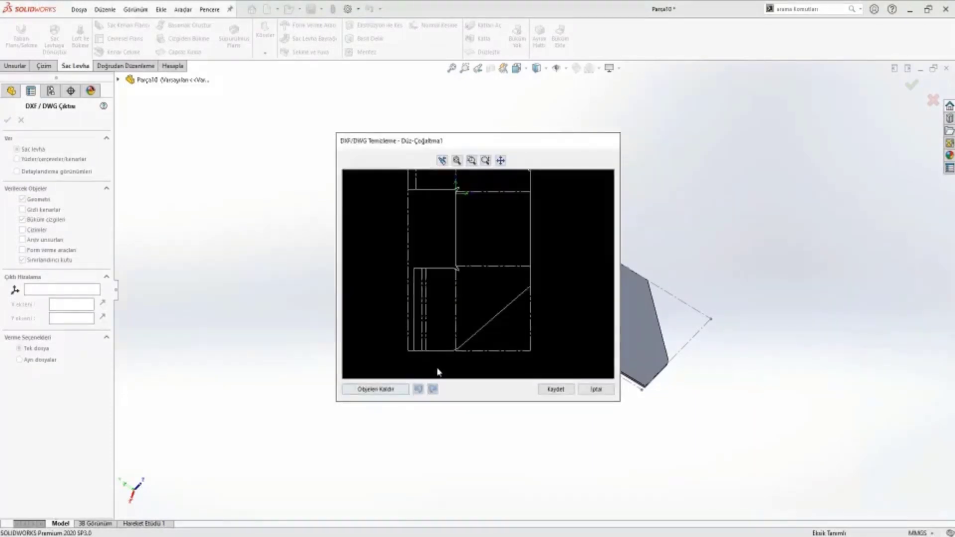
{"action": "left_click", "coordinate": [510, 351]}
{"action": "left_click", "coordinate": [530, 338]}
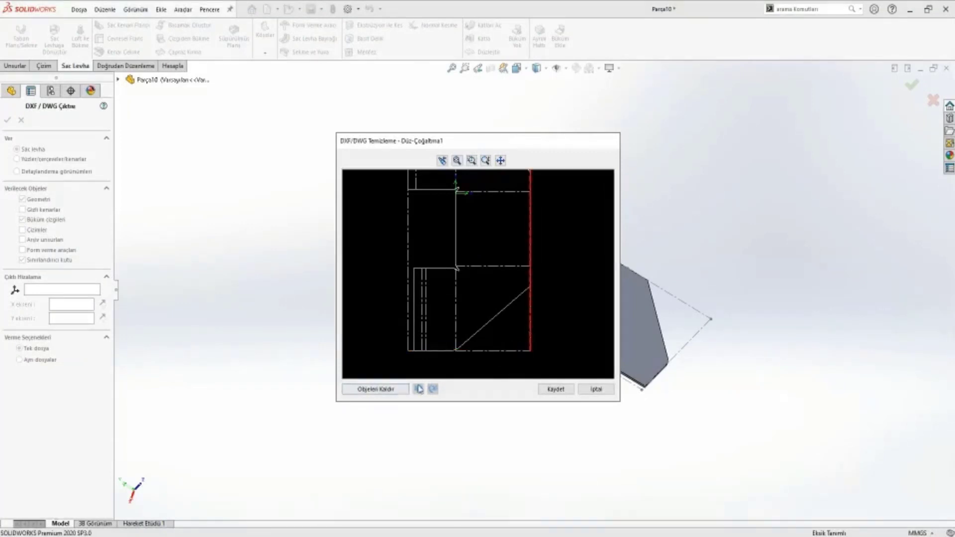
{"action": "left_click", "coordinate": [399, 391]}
{"action": "left_click", "coordinate": [493, 351]}
{"action": "left_click", "coordinate": [378, 389]}
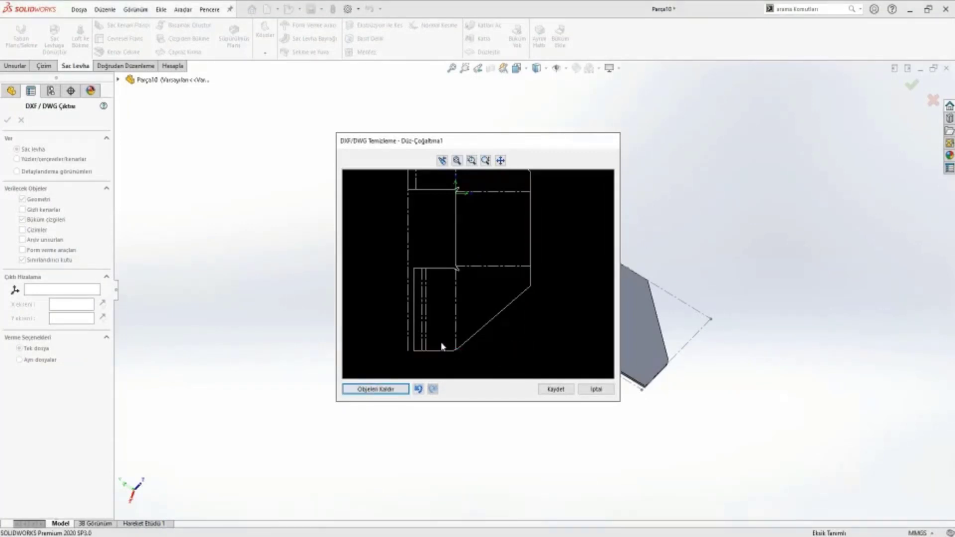
Remove the top and left boundary lines, undo and redo the left one, then cancel the preview
{"action": "scroll", "coordinate": [440, 342], "scroll_direction": "up", "scroll_amount": 2}
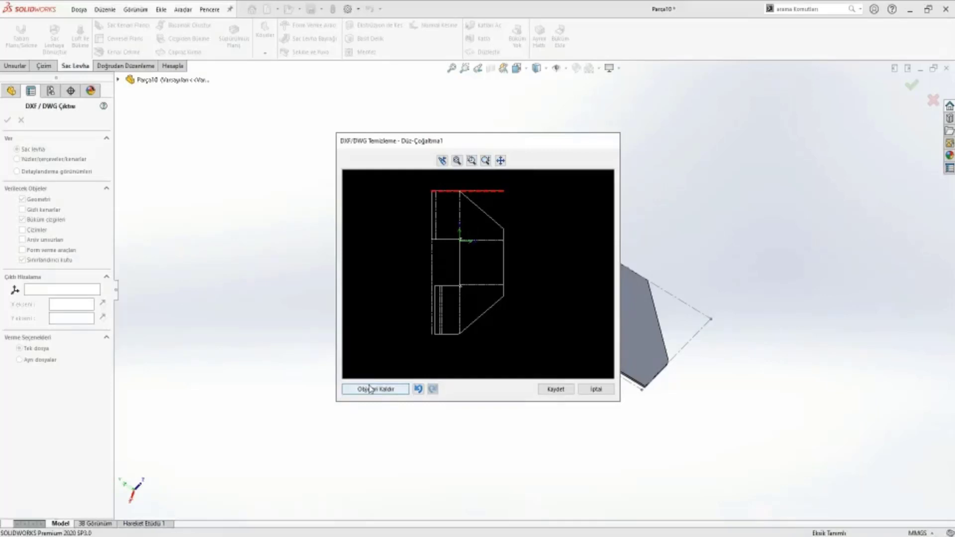
{"action": "left_click", "coordinate": [376, 389]}
{"action": "left_click", "coordinate": [431, 273]}
{"action": "left_click", "coordinate": [376, 389]}
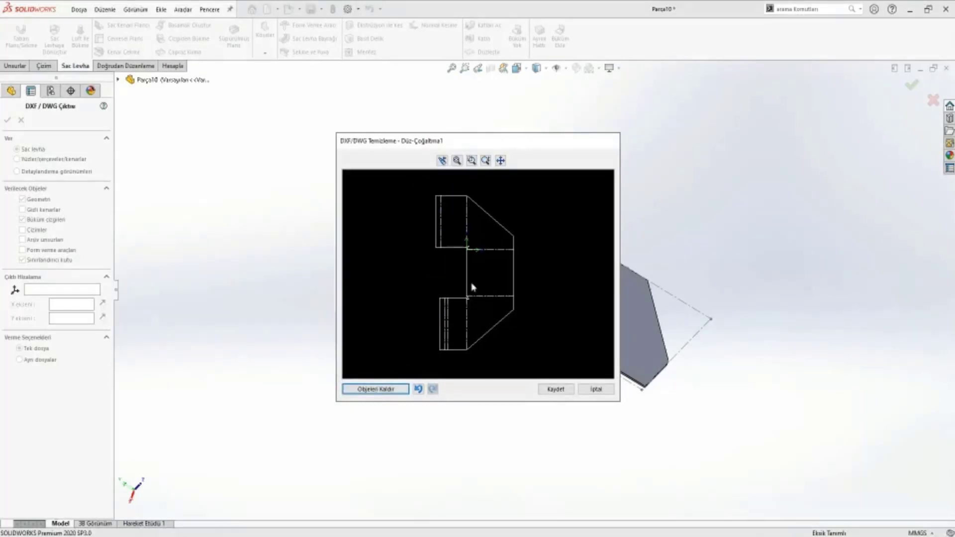
{"action": "left_click", "coordinate": [417, 391]}
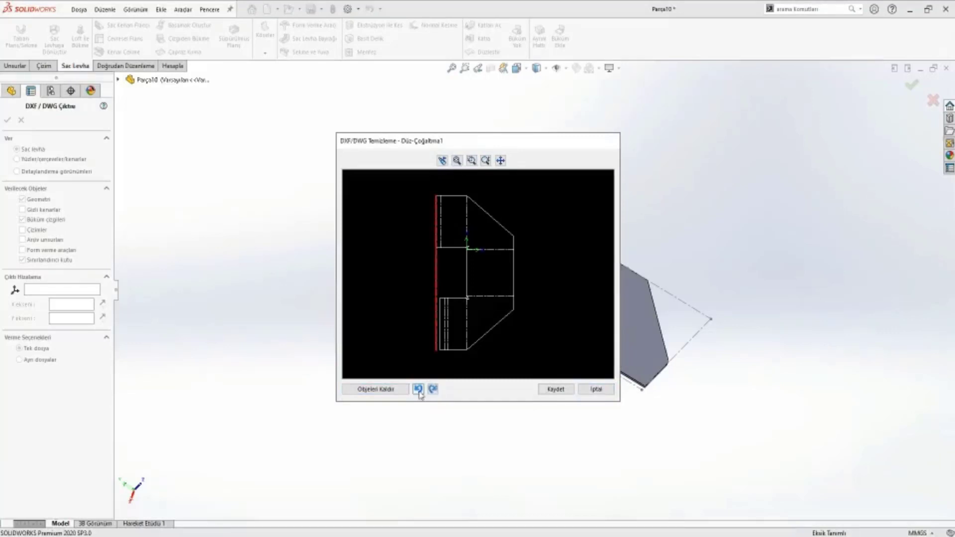
{"action": "left_click", "coordinate": [433, 389]}
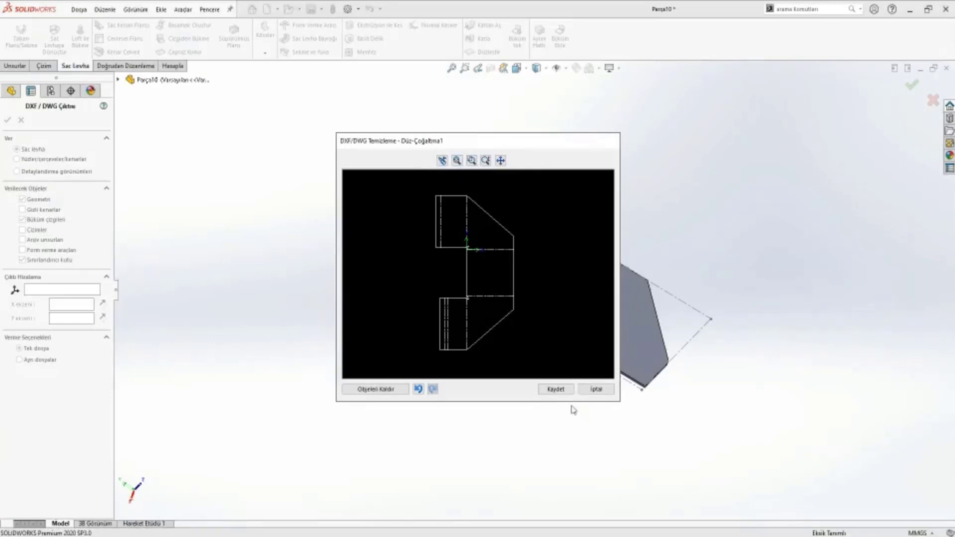
{"action": "left_click", "coordinate": [596, 389]}
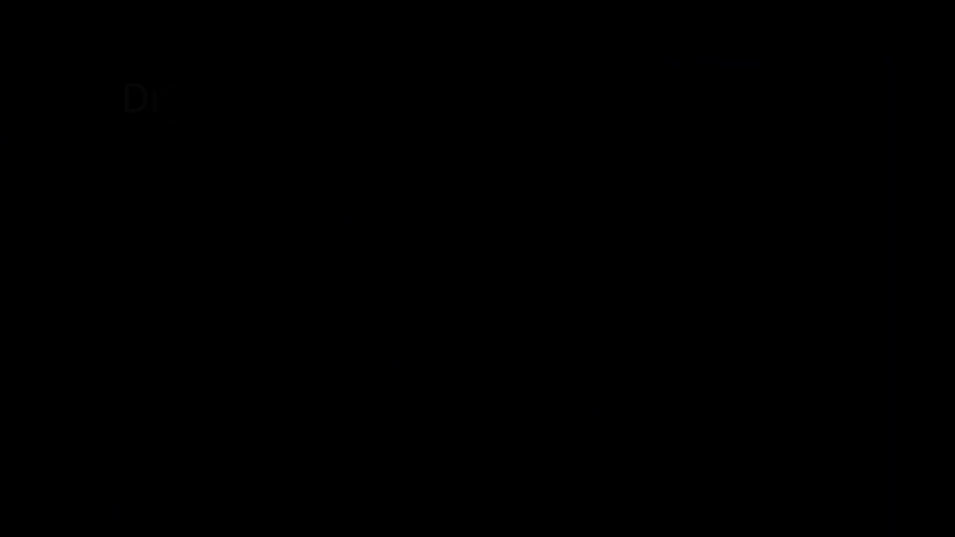